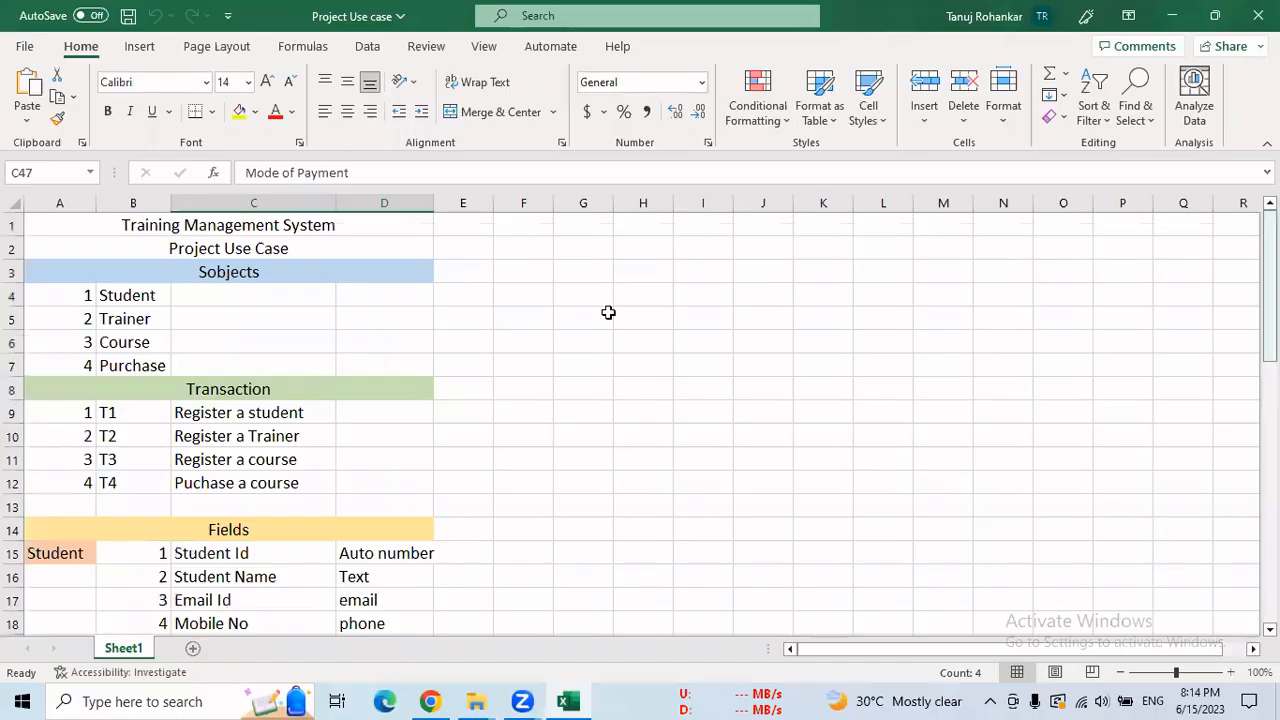
Step: Review the Project Use case sheet's objects, transactions, and the field lists for Student, Trainer, Course and Purchase
left_click_drag(164, 296, 162, 368)
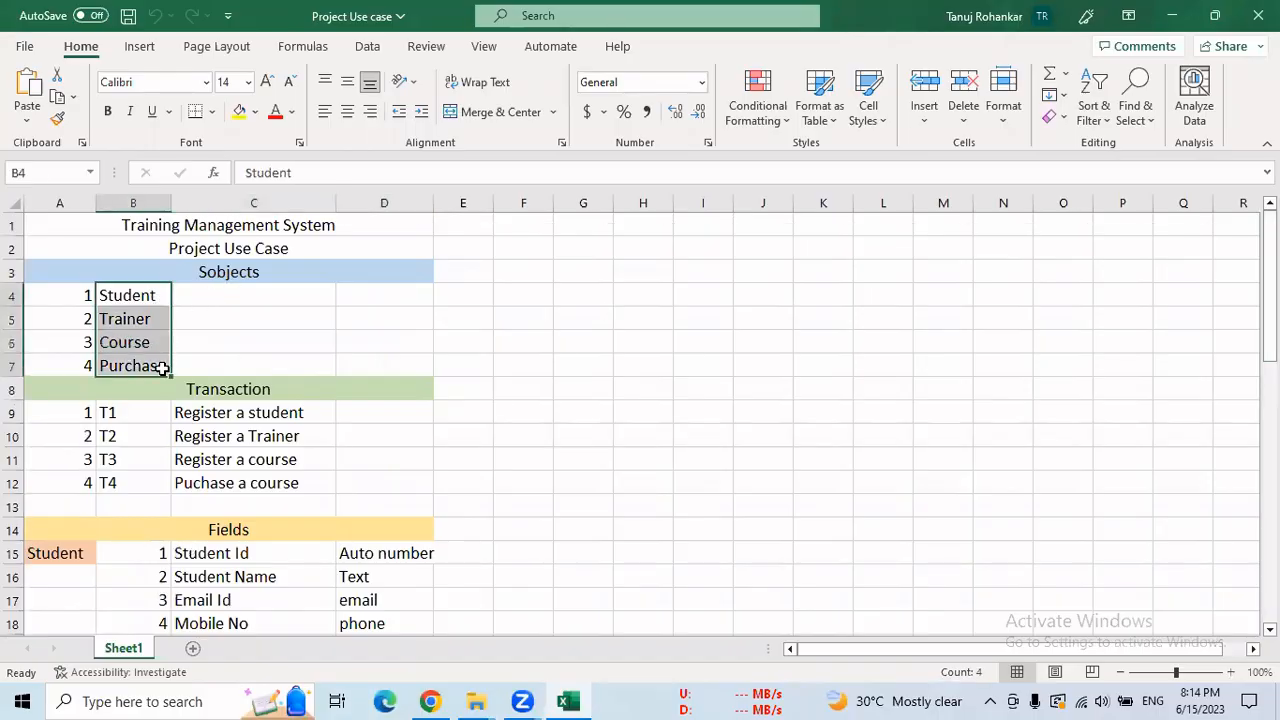
left_click_drag(1270, 300, 1270, 357)
left_click_drag(234, 246, 250, 318)
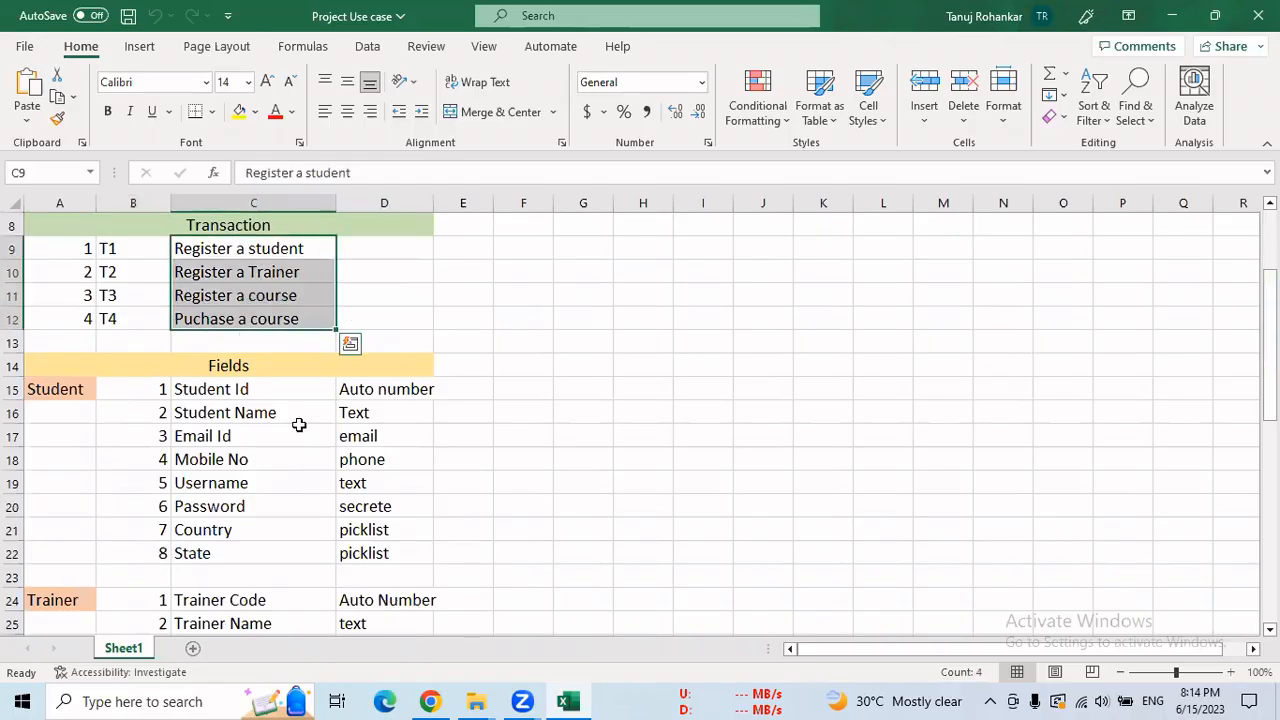
left_click_drag(280, 397, 251, 549)
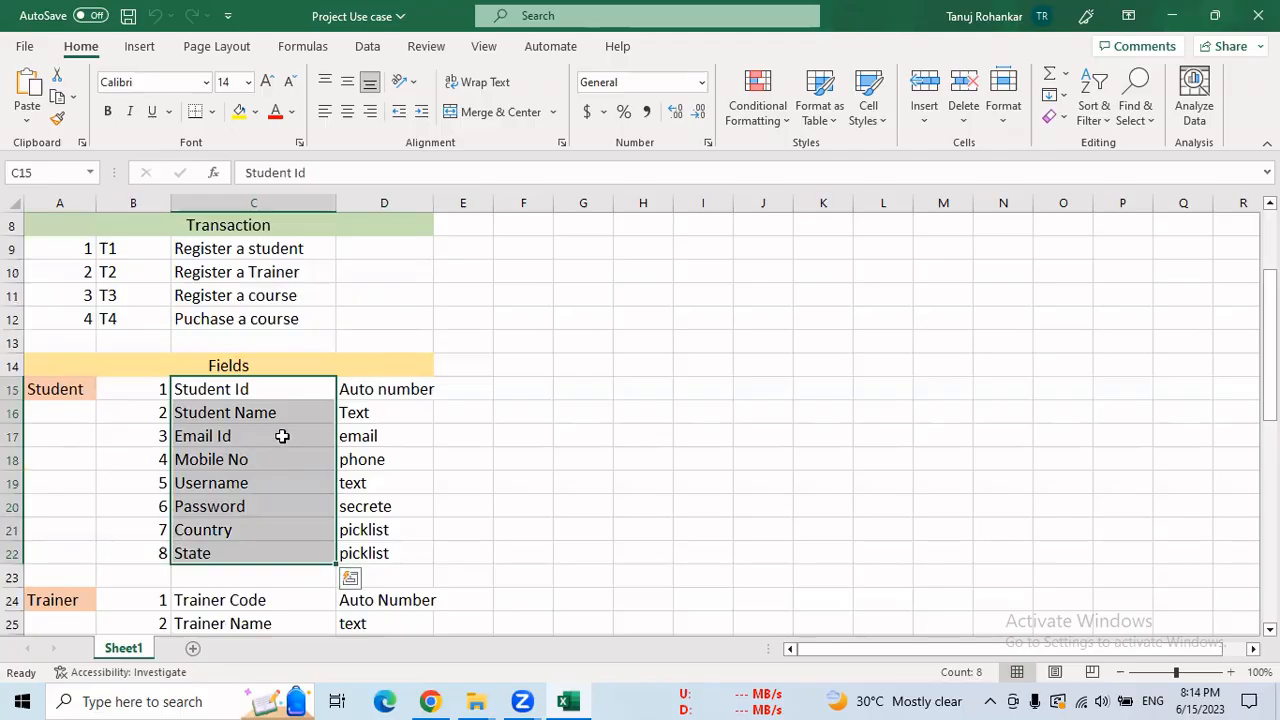
left_click_drag(1270, 400, 1270, 459)
left_click_drag(120, 231, 346, 420)
left_click_drag(247, 447, 372, 609)
left_click_drag(1268, 398, 1268, 505)
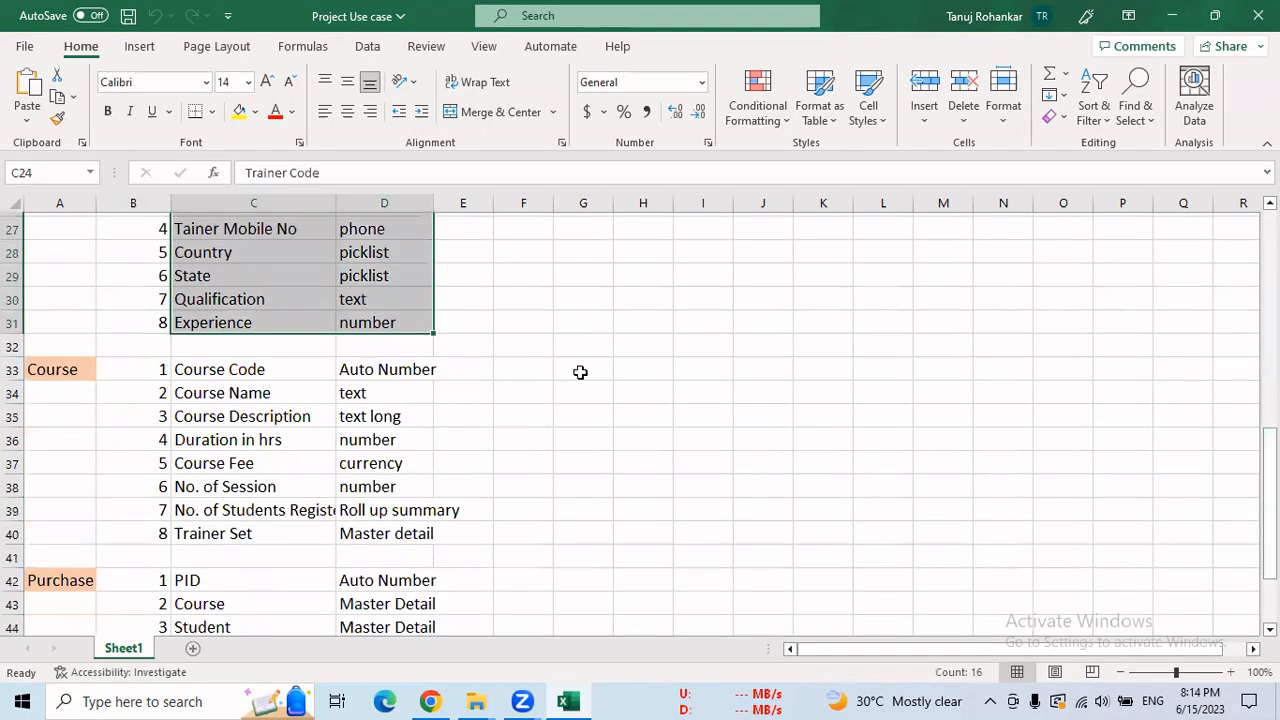
left_click_drag(55, 369, 374, 603)
left_click(572, 365)
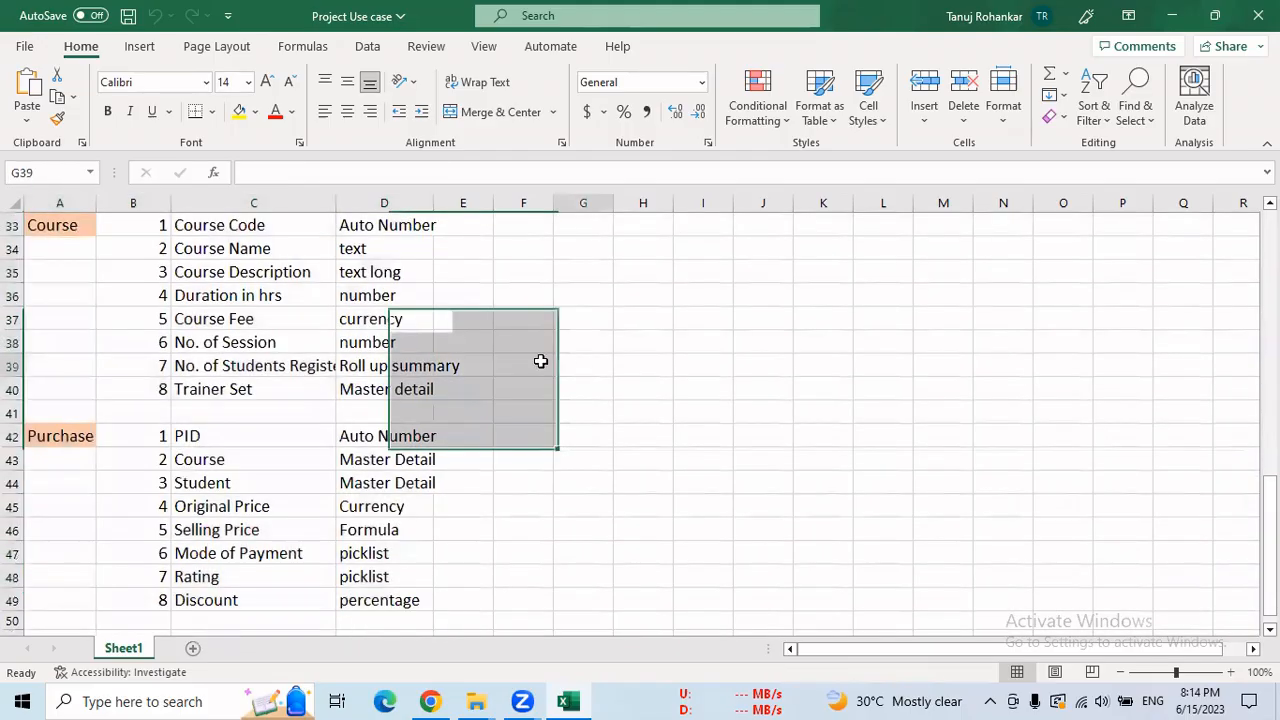
left_click(209, 229)
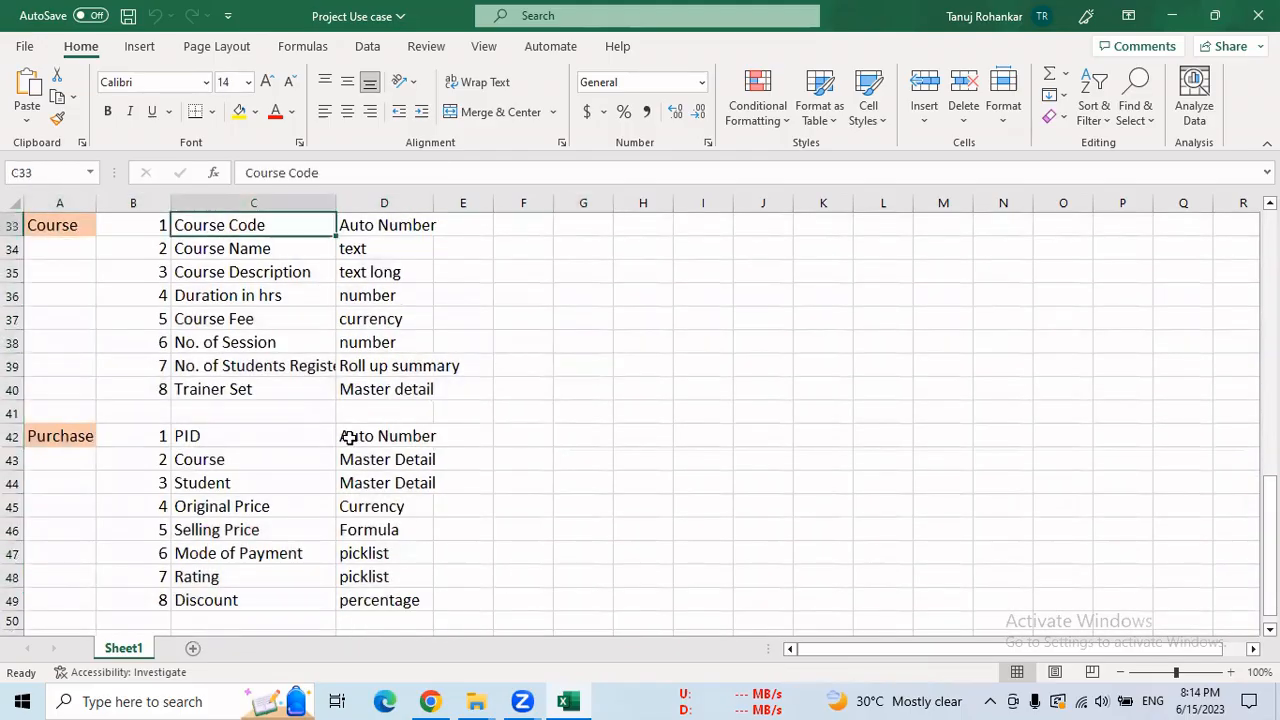
Step: Switch to Salesforce in Chrome and search the Object Manager for "course"
key("alt+Tab")
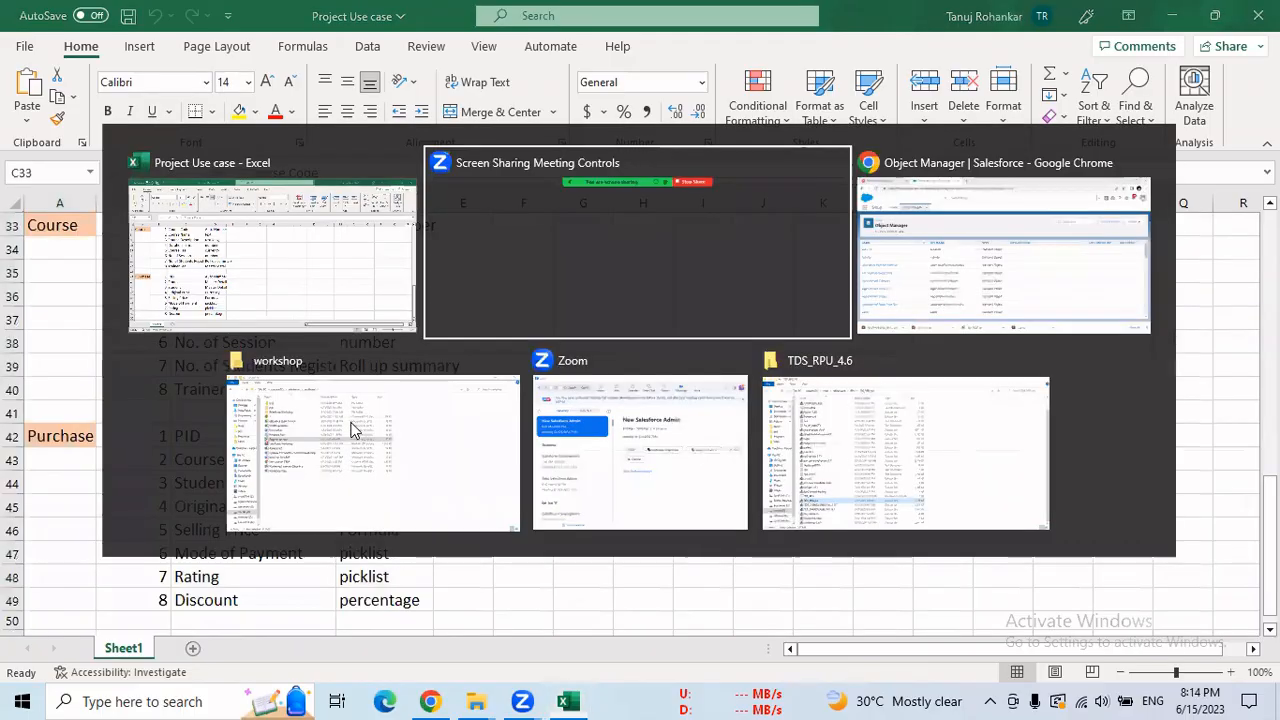
key("alt+Tab")
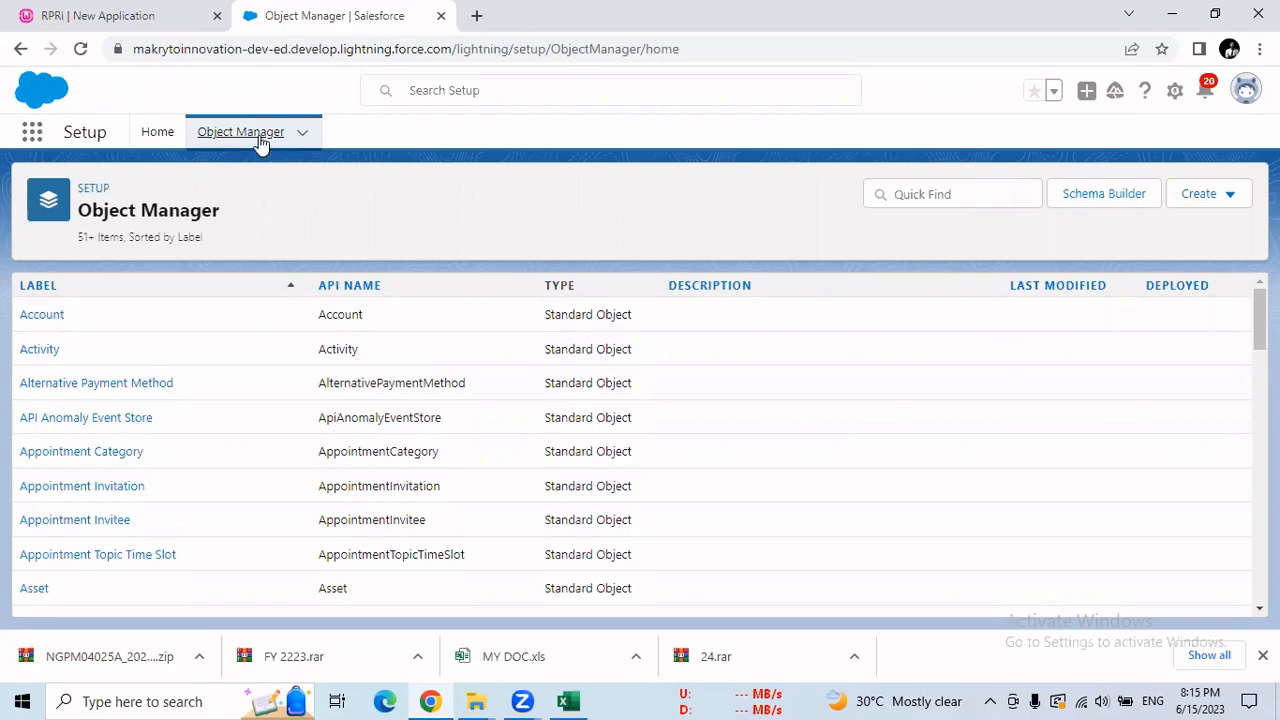
left_click(924, 195)
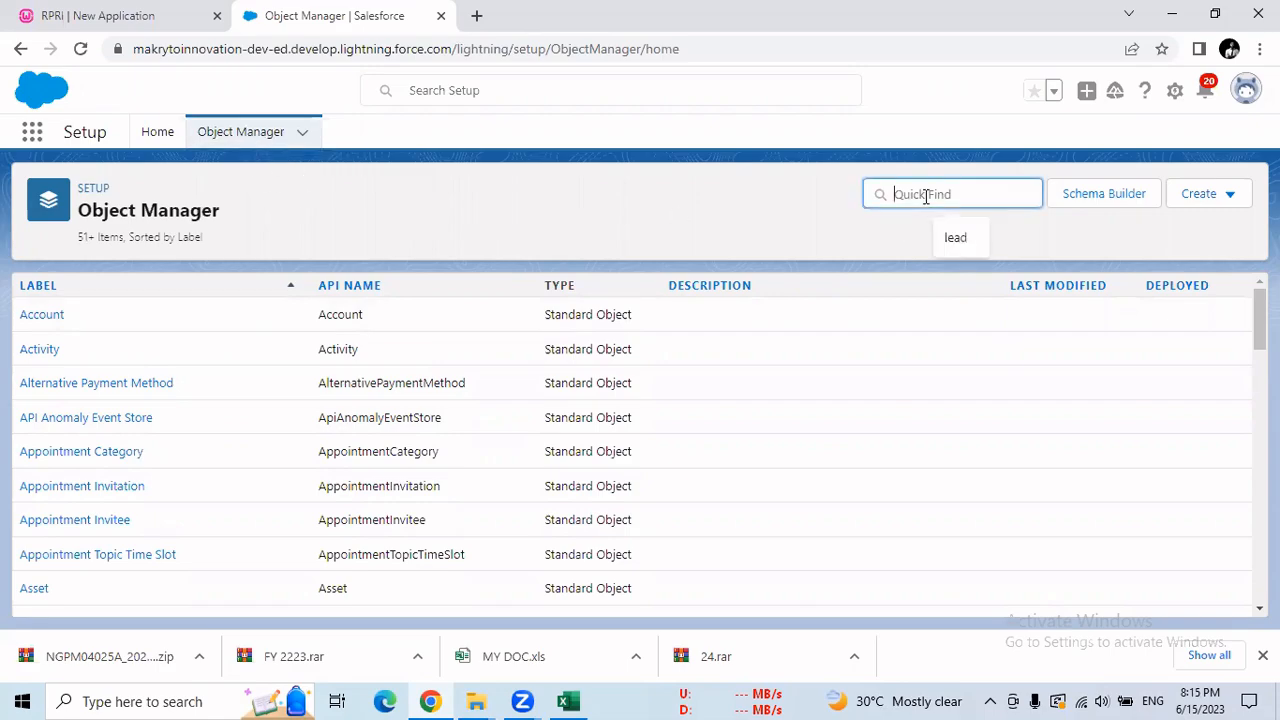
type("course")
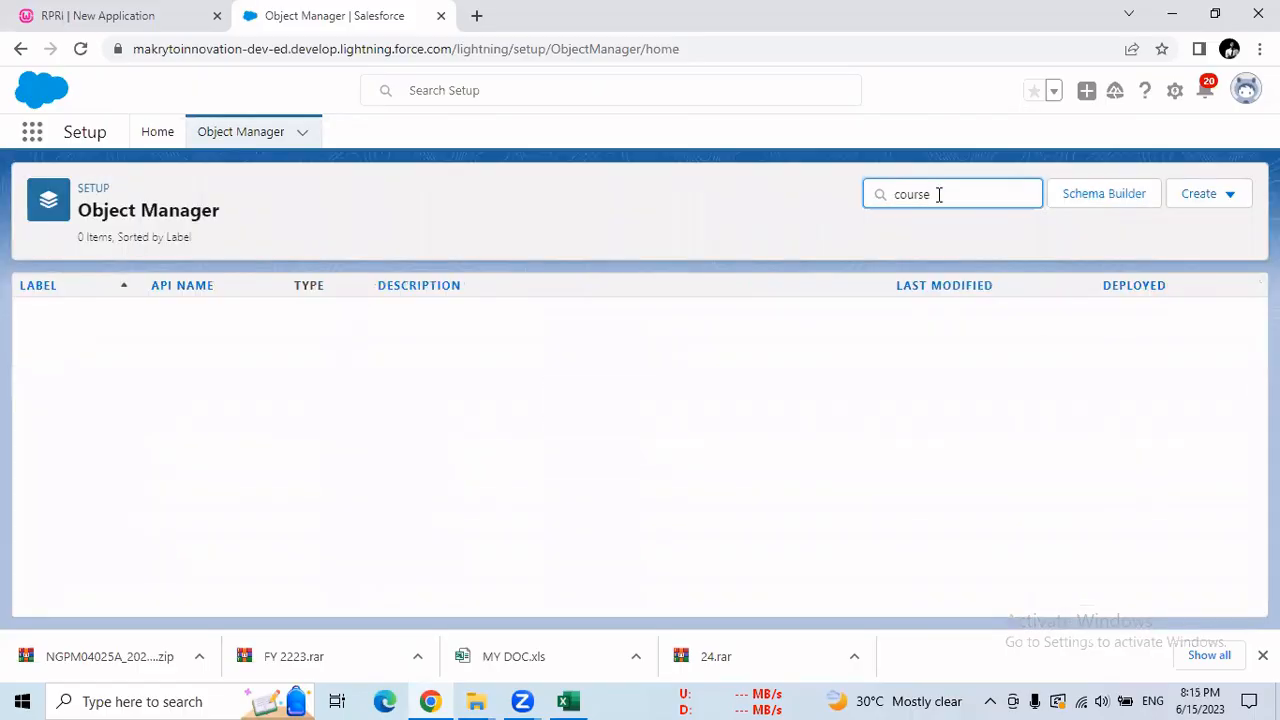
Step: Search the Object Manager for "trainer" instead, examine the Trainer object's Fields & Relationships, and return to the object list
left_click_drag(938, 195, 848, 203)
key("BackSpace")
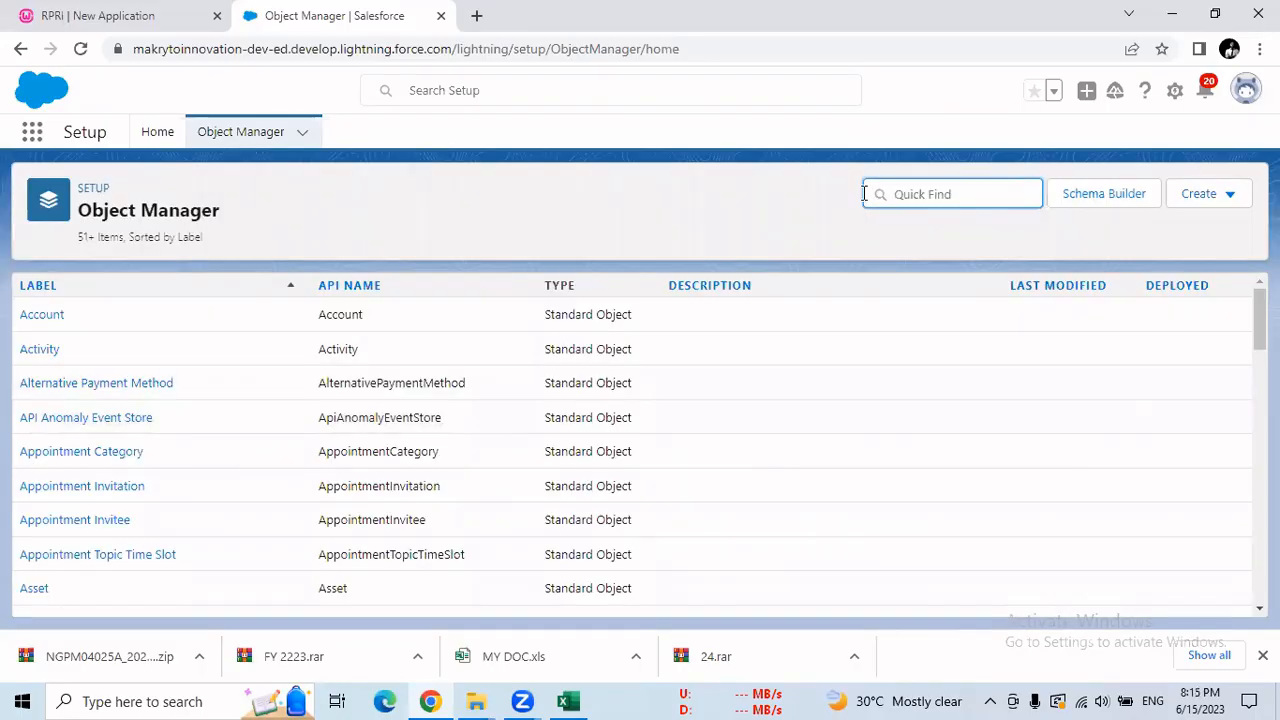
type("trainer")
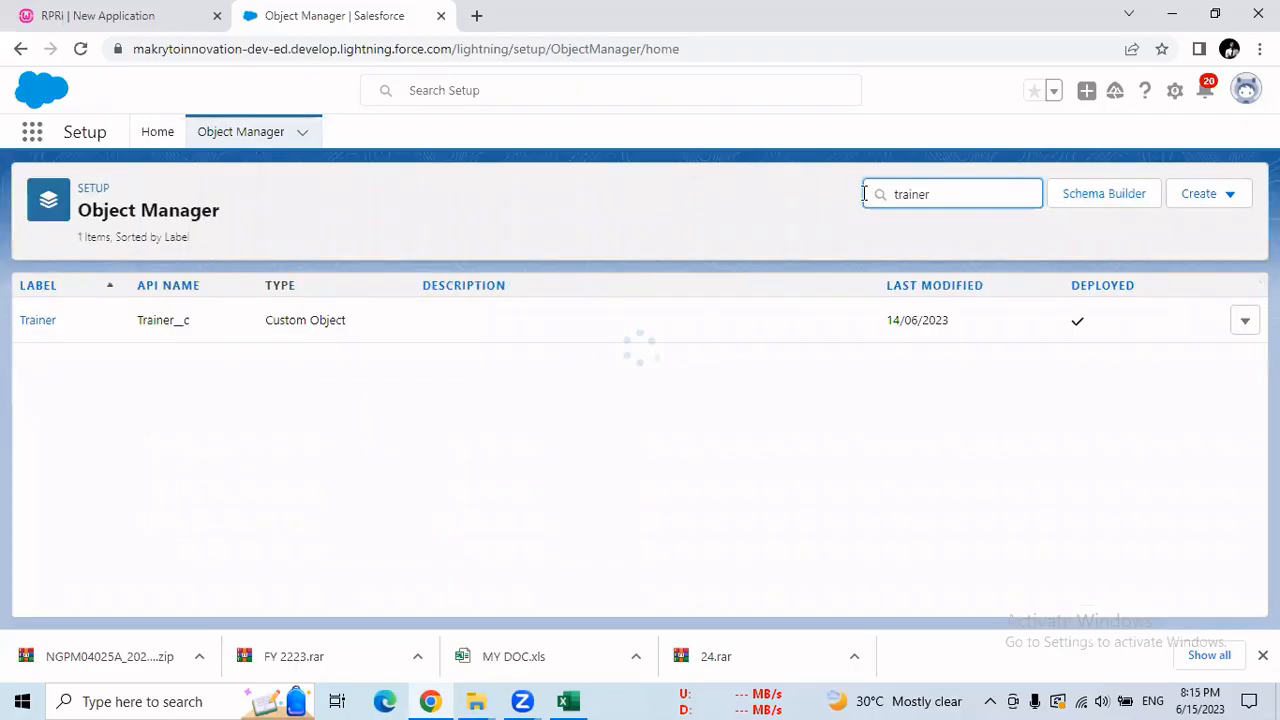
left_click(45, 324)
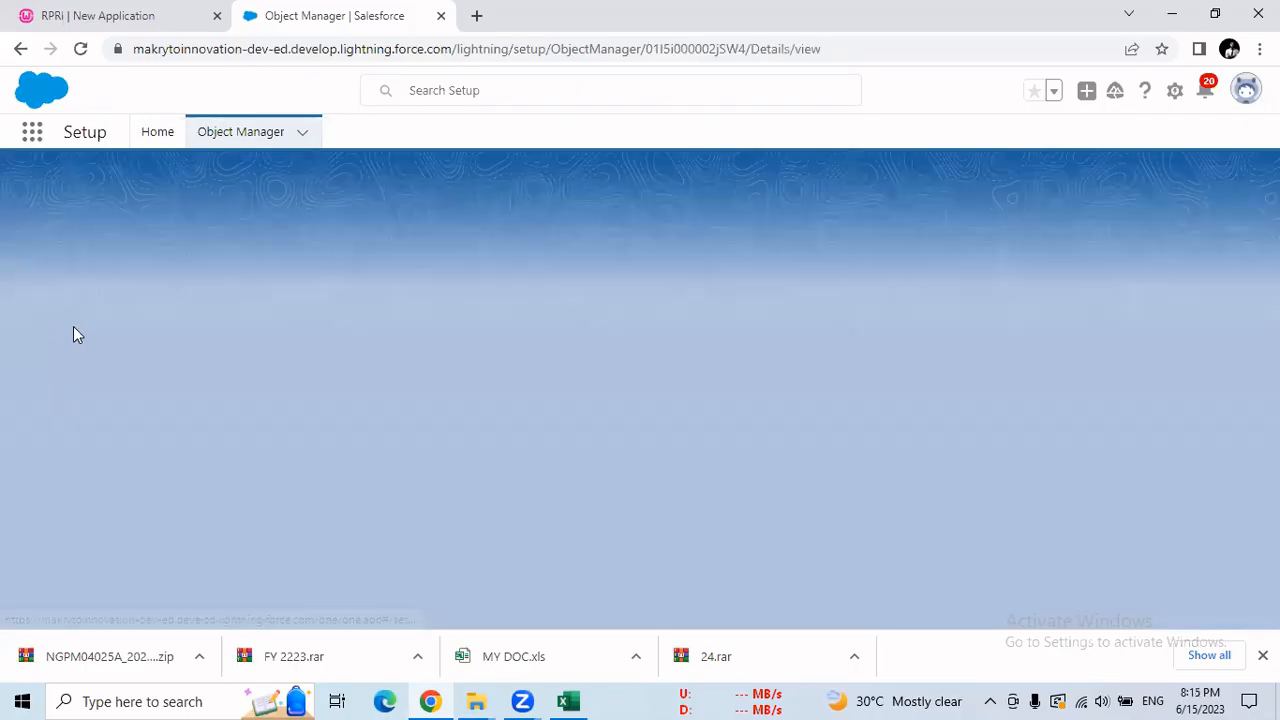
left_click(86, 330)
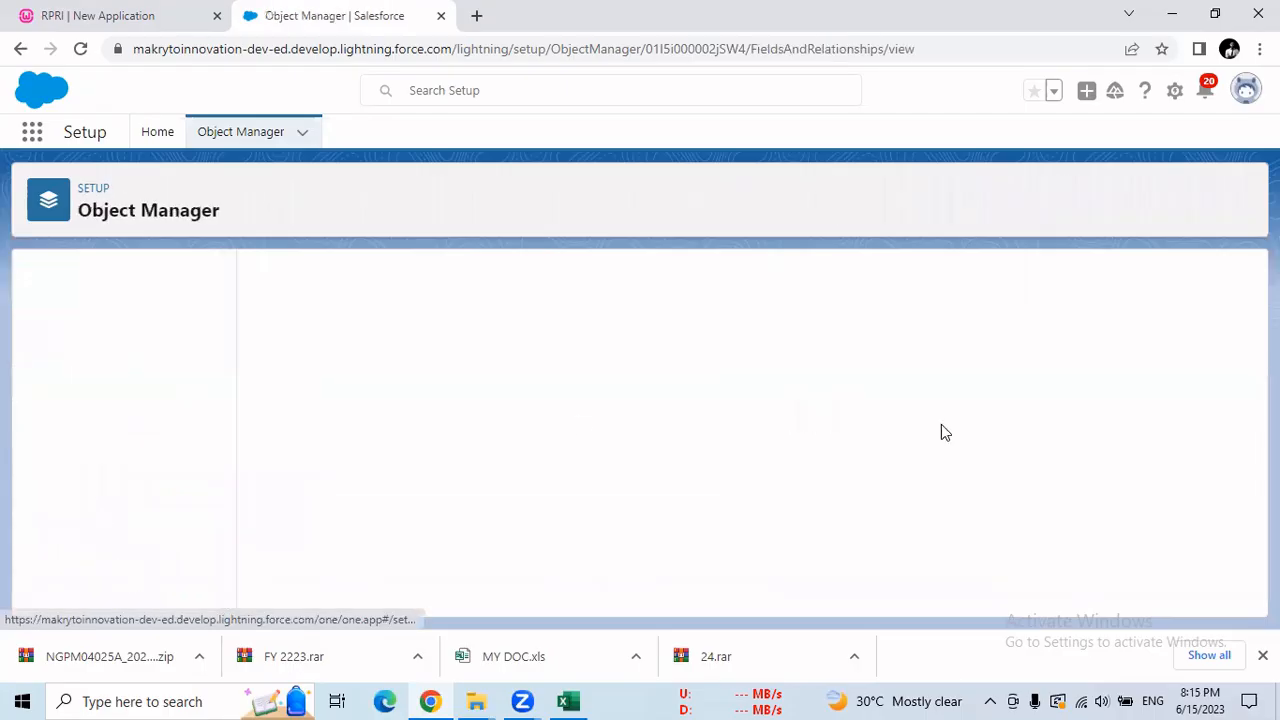
scroll(753, 468, "down", 3)
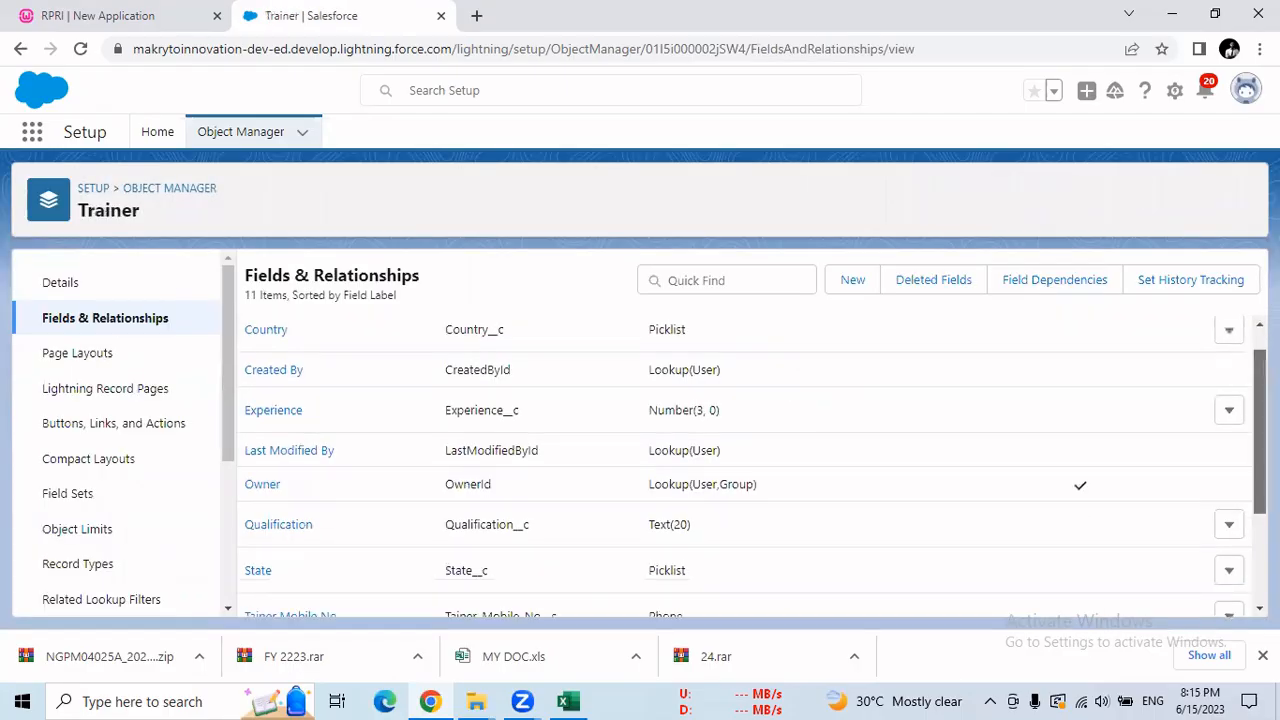
scroll(753, 468, "up", 3)
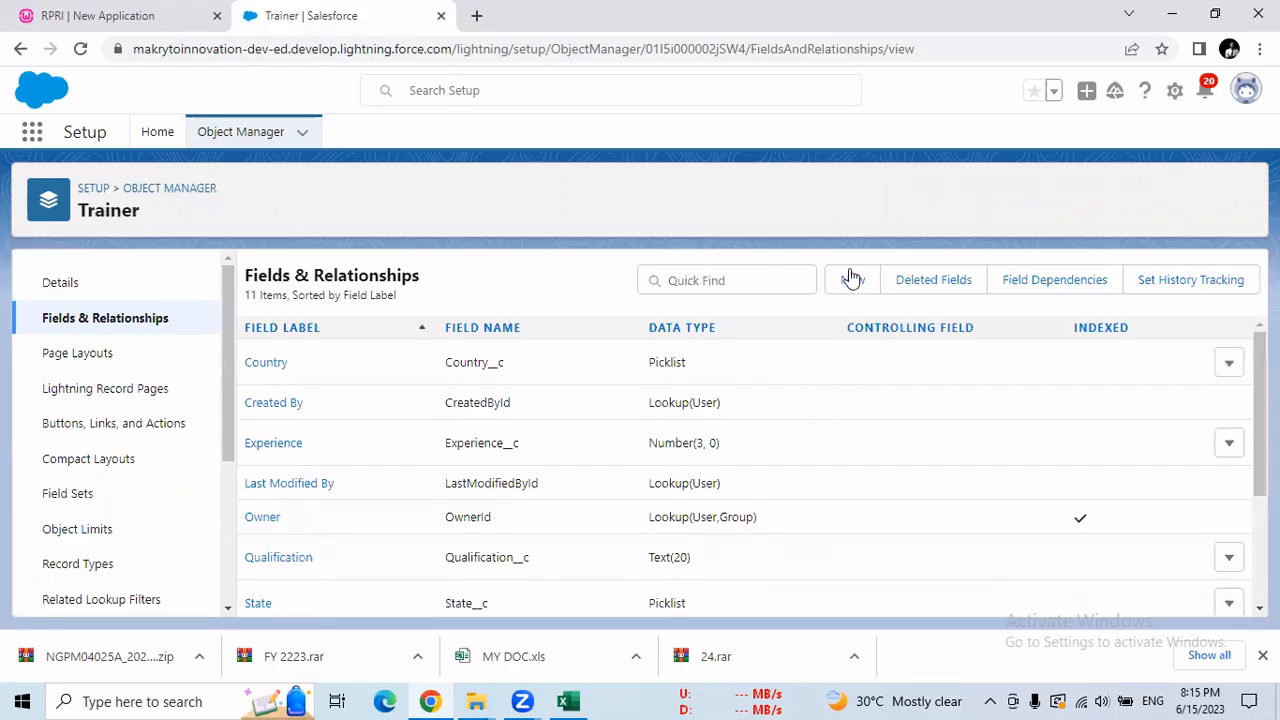
left_click(268, 141)
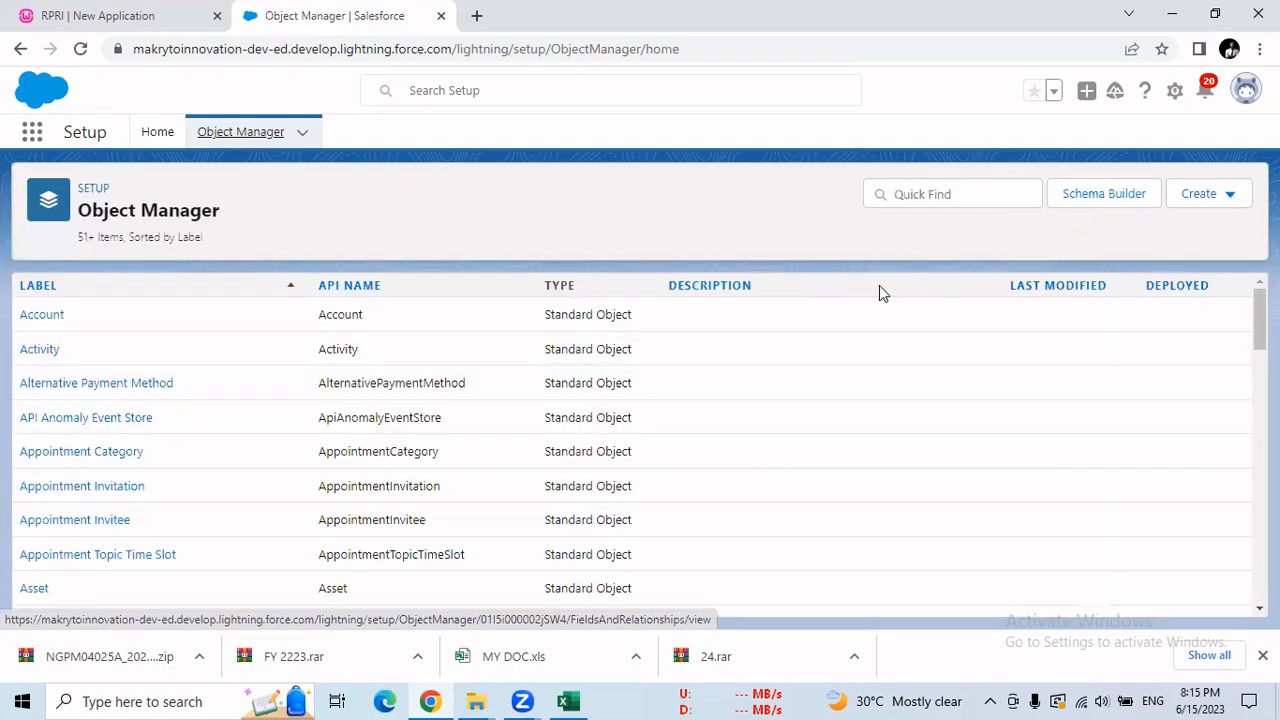
Step: Switch to Excel and review the field names listed for the Course and Purchase objects
left_click(567, 701)
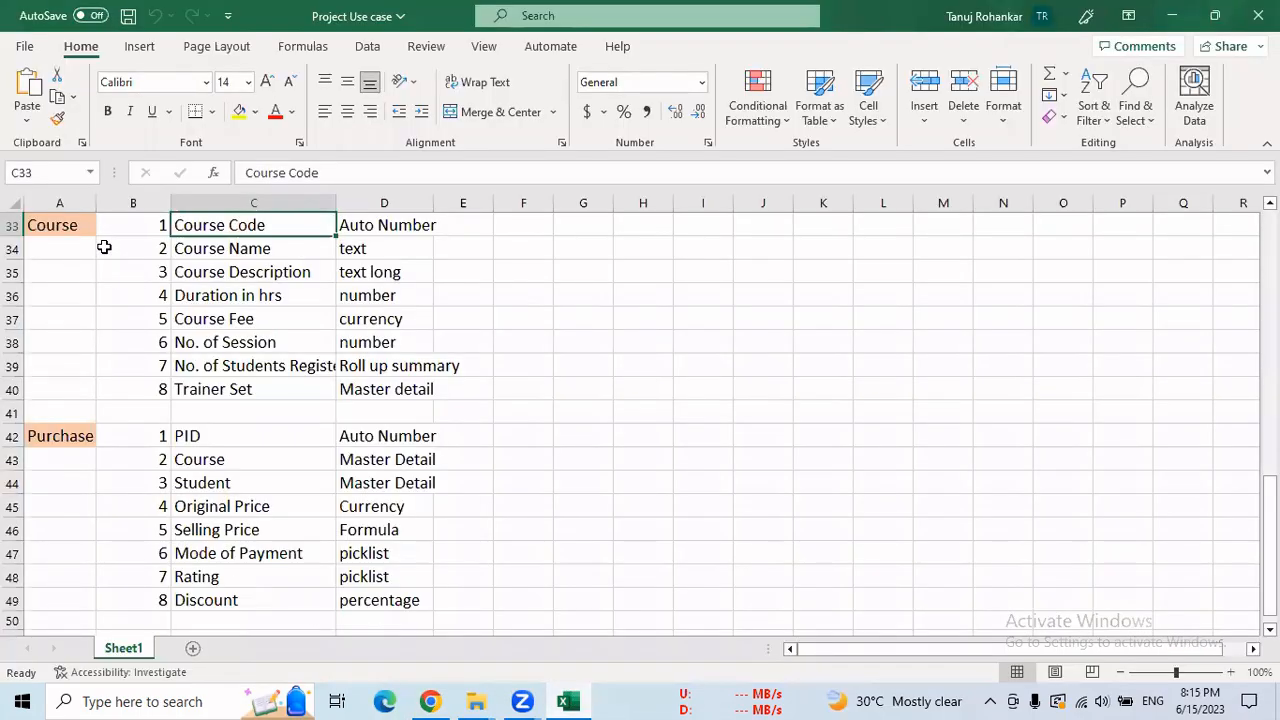
left_click_drag(185, 225, 206, 391)
left_click_drag(214, 436, 220, 615)
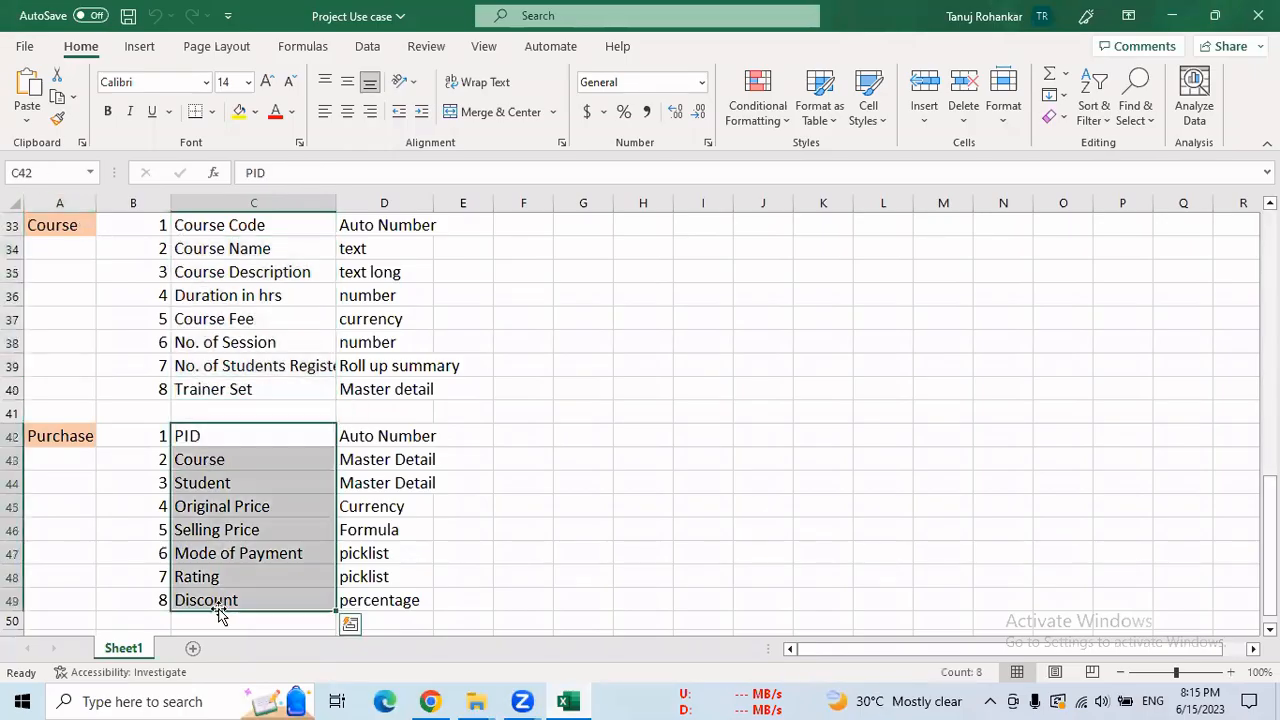
Step: Switch back to Salesforce in Chrome, search Setup Home for "schema" and open Schema Builder
left_click(431, 701)
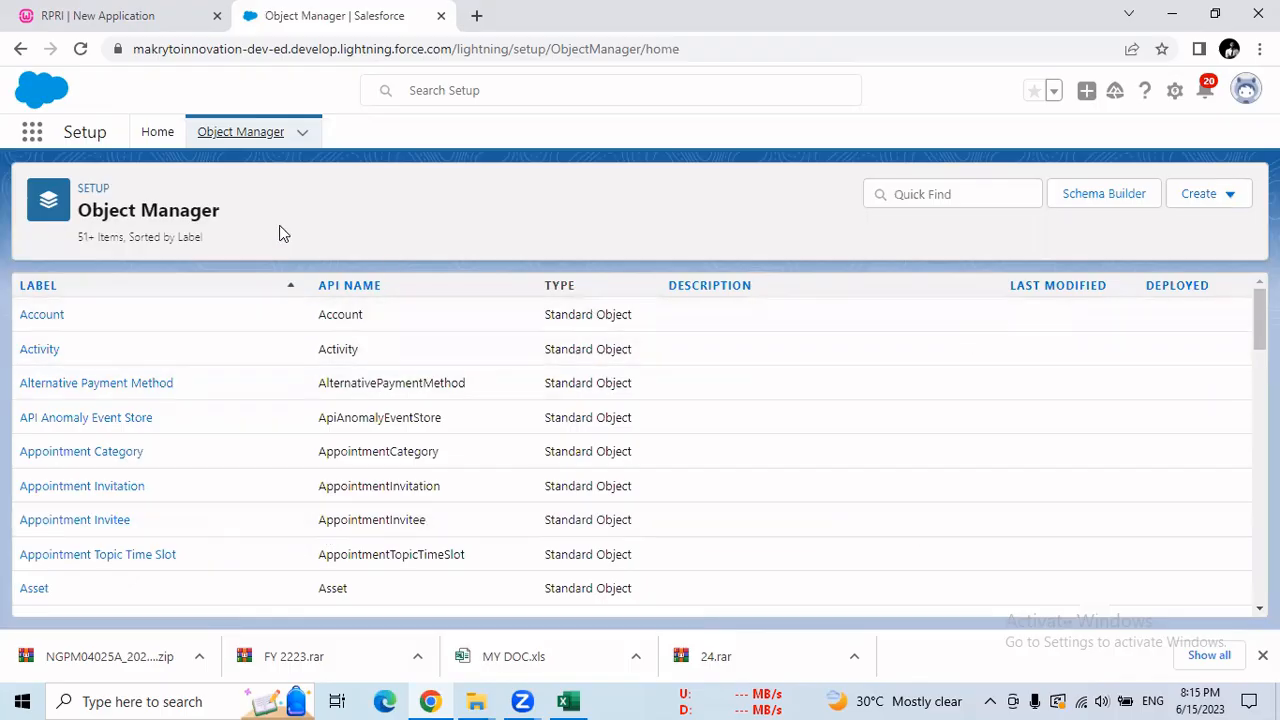
left_click(241, 140)
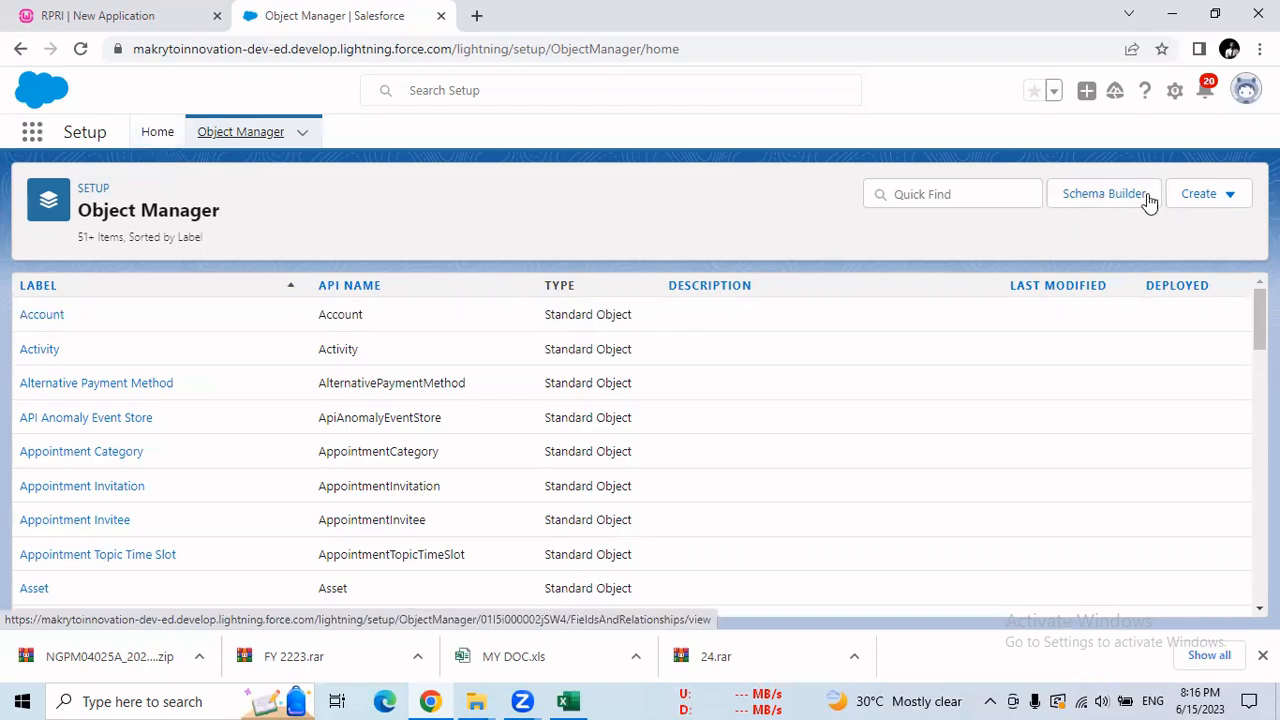
left_click(157, 134)
left_click(140, 183)
type("sc")
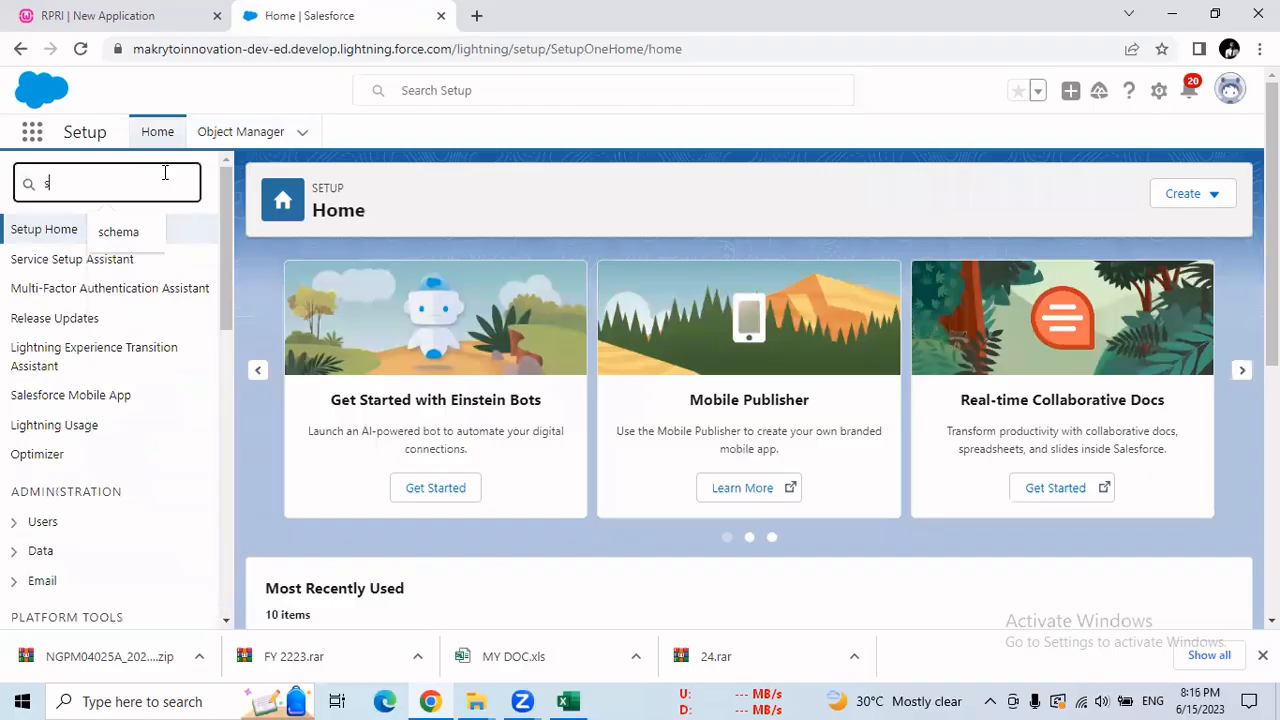
left_click(155, 238)
type("c")
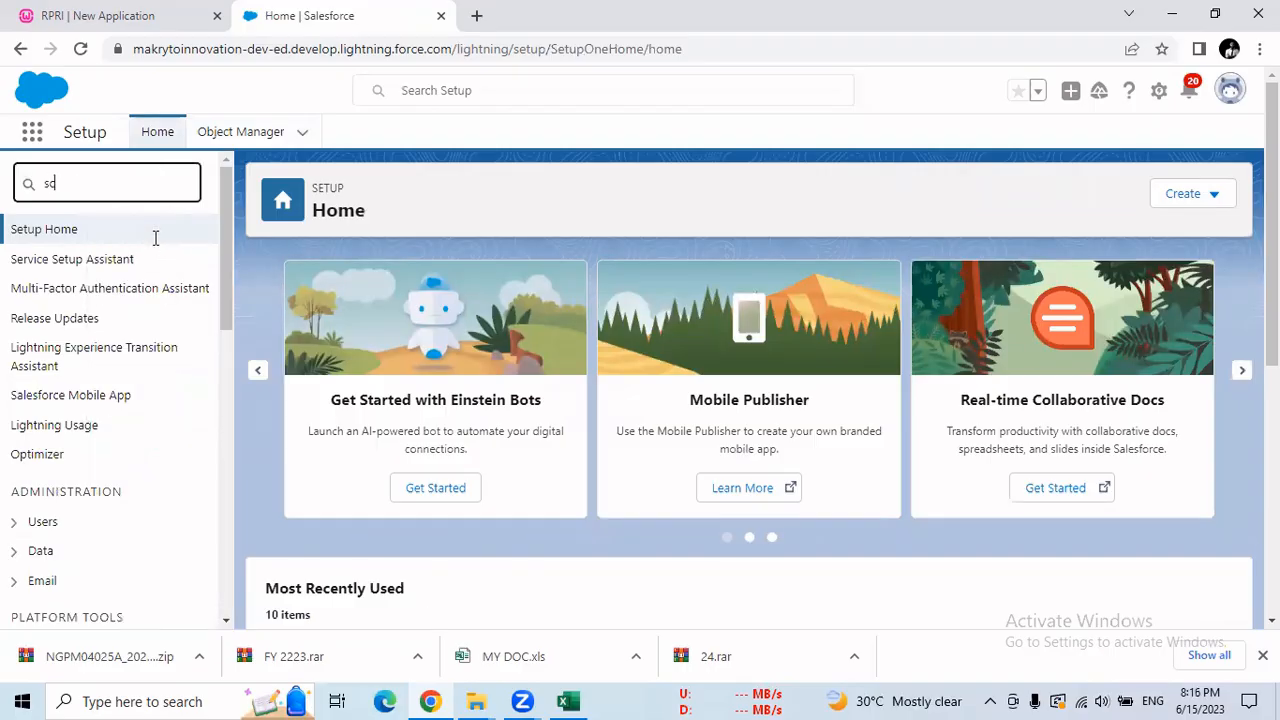
type("hema")
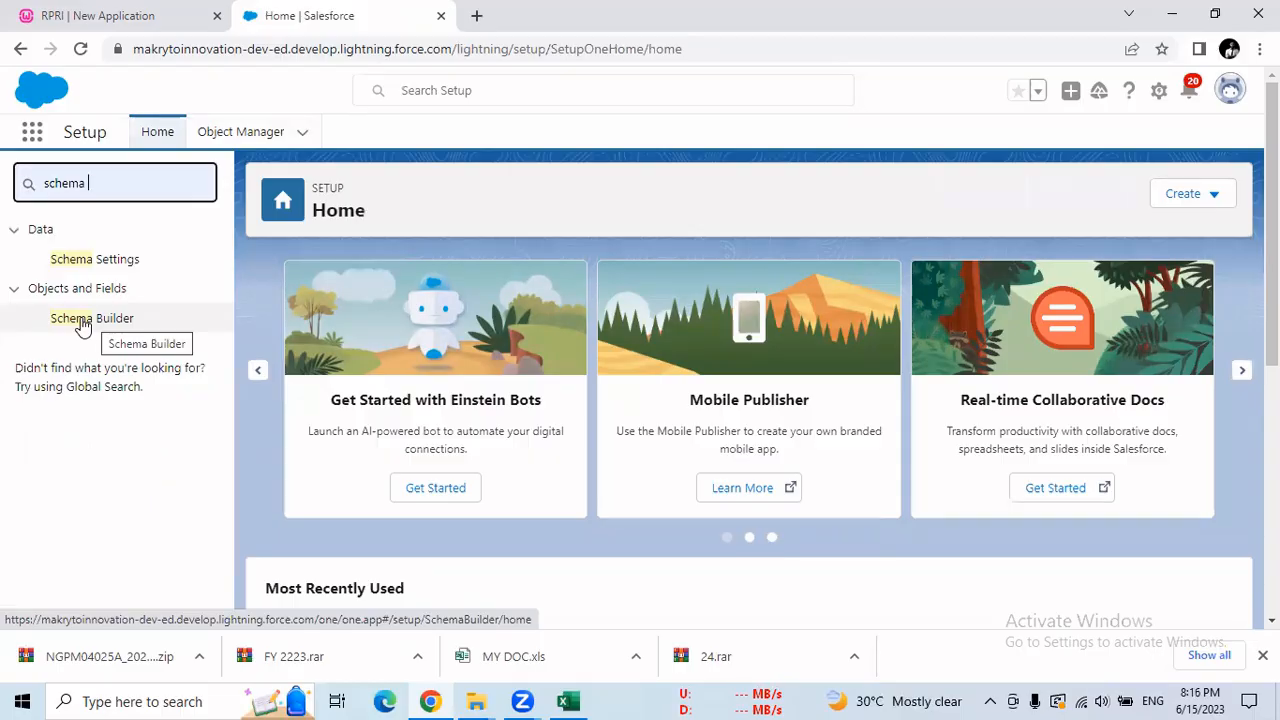
left_click(83, 327)
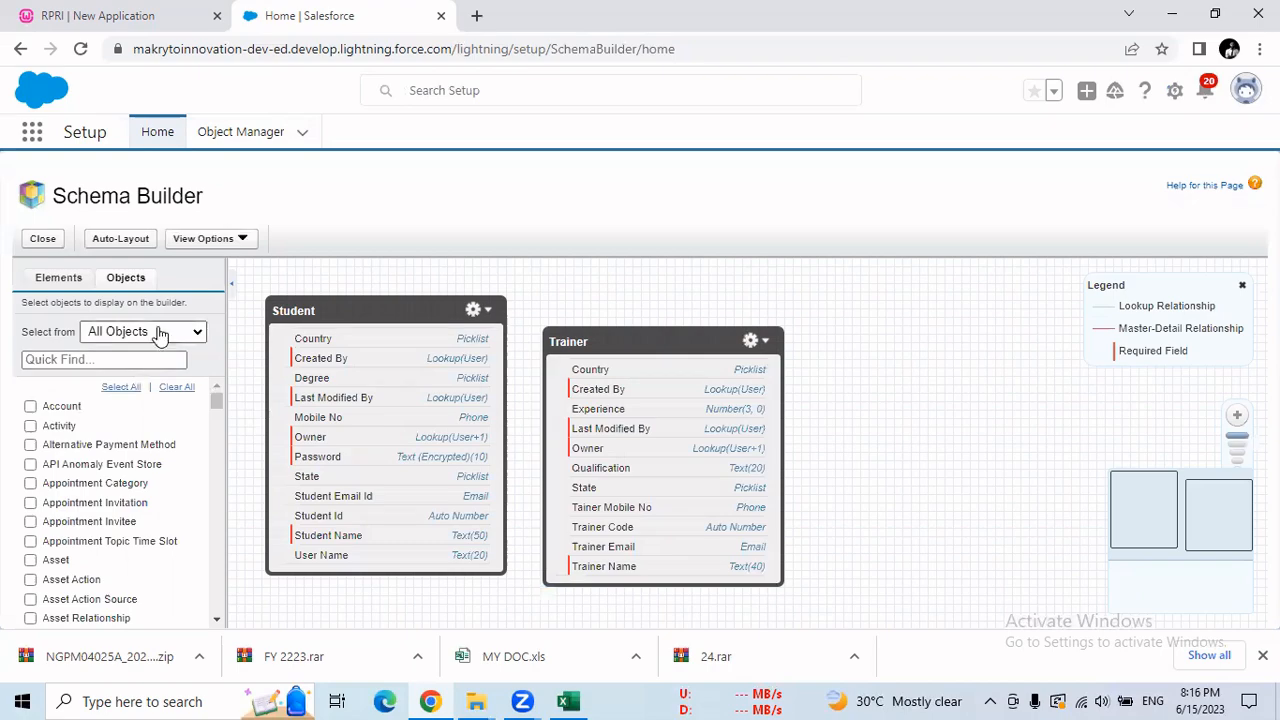
Step: Limit the Schema Builder object list to Custom Objects and move the Trainer box level with the Student box
left_click(160, 335)
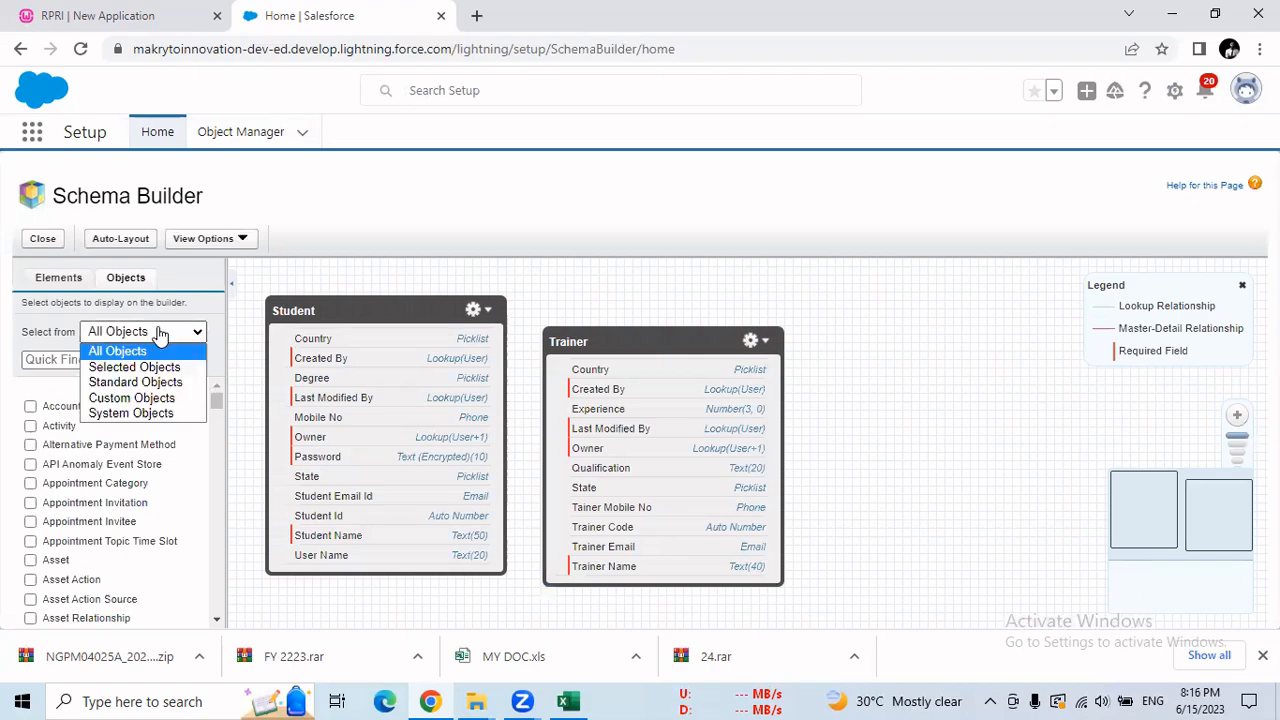
left_click(158, 397)
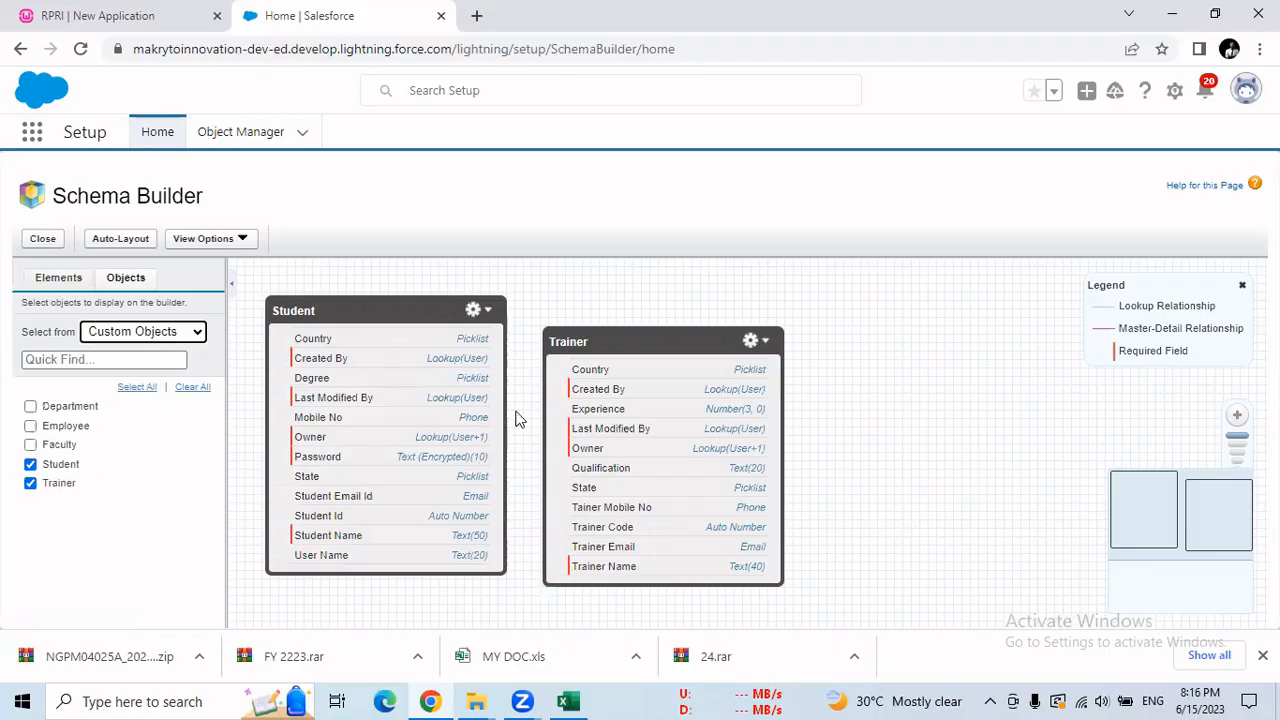
left_click_drag(620, 347, 623, 316)
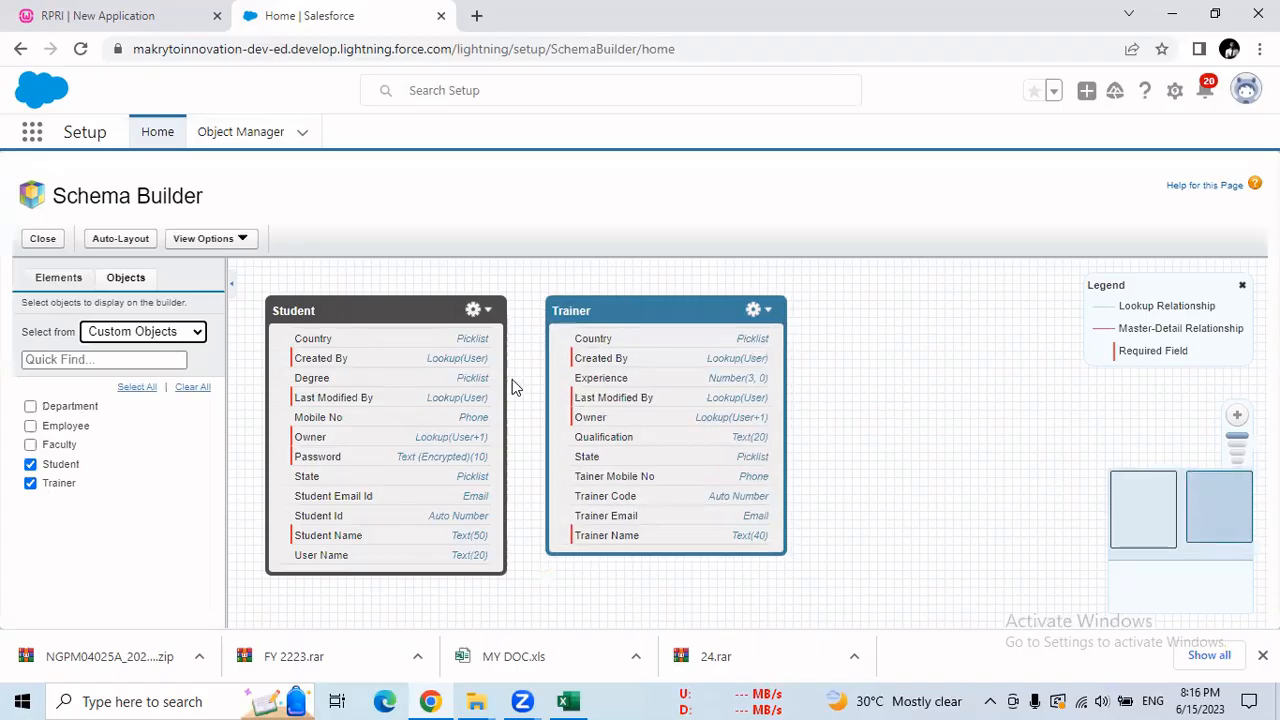
Step: Switch to Excel and copy the Course object name from cell A33
left_click(566, 701)
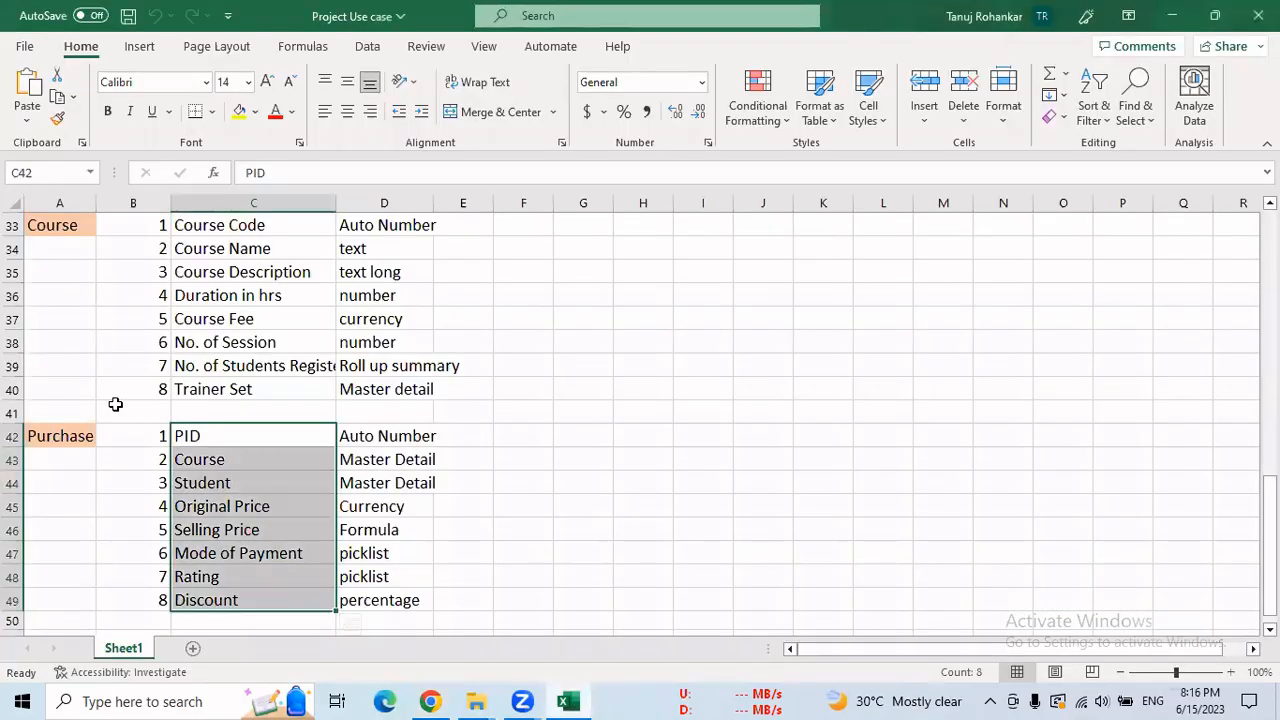
left_click(79, 227)
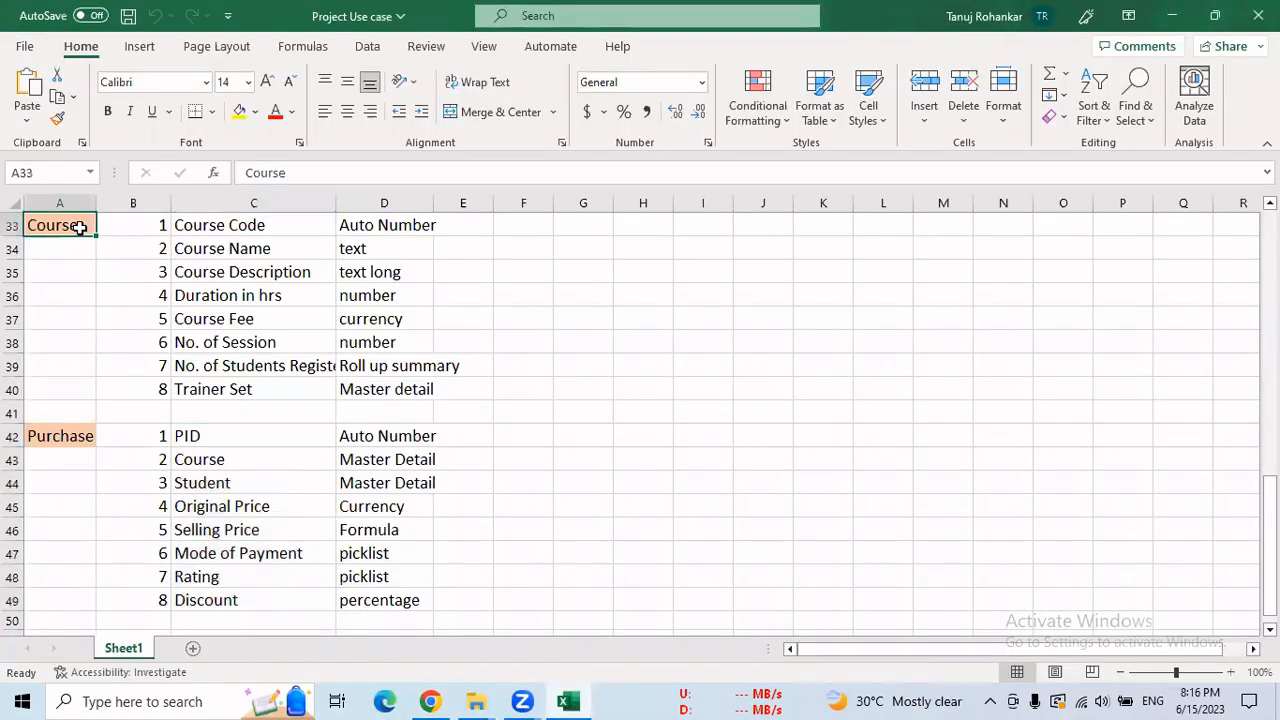
key("ctrl+c")
Step: Switch back to Salesforce in Chrome and show the elements available for adding in Schema Builder
left_click(448, 700)
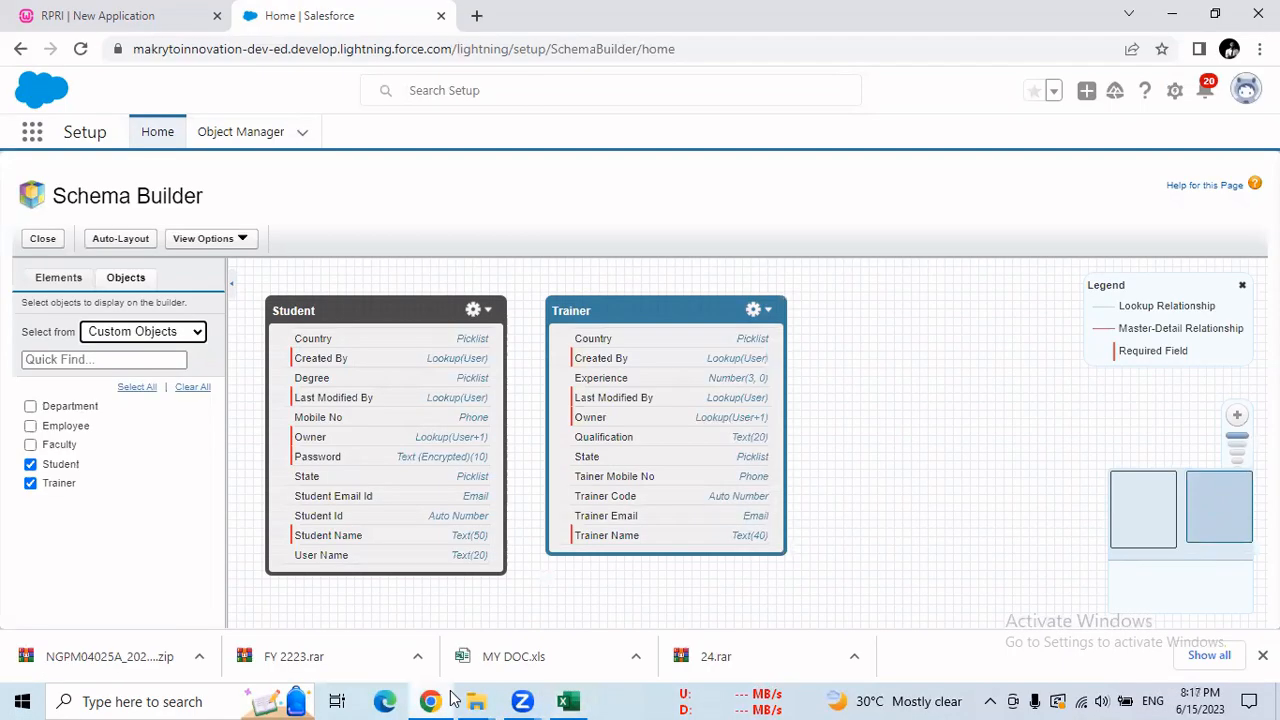
left_click(58, 280)
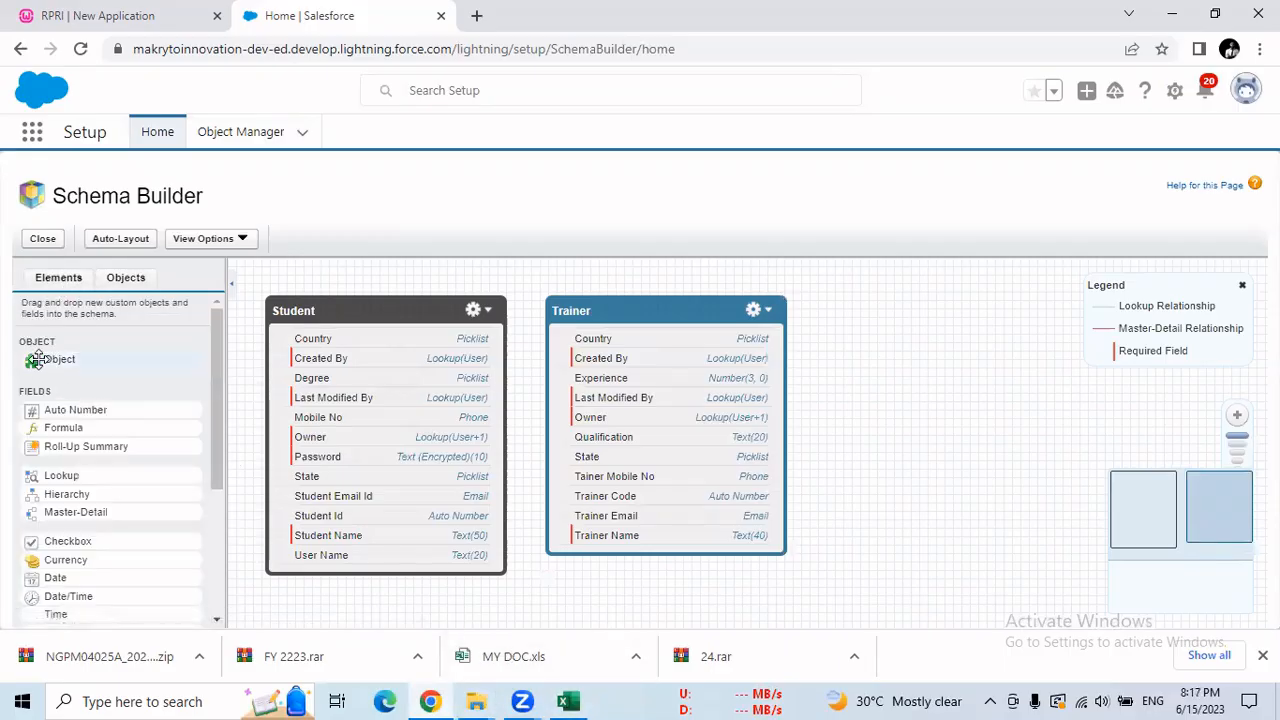
left_click_drag(36, 360, 823, 311)
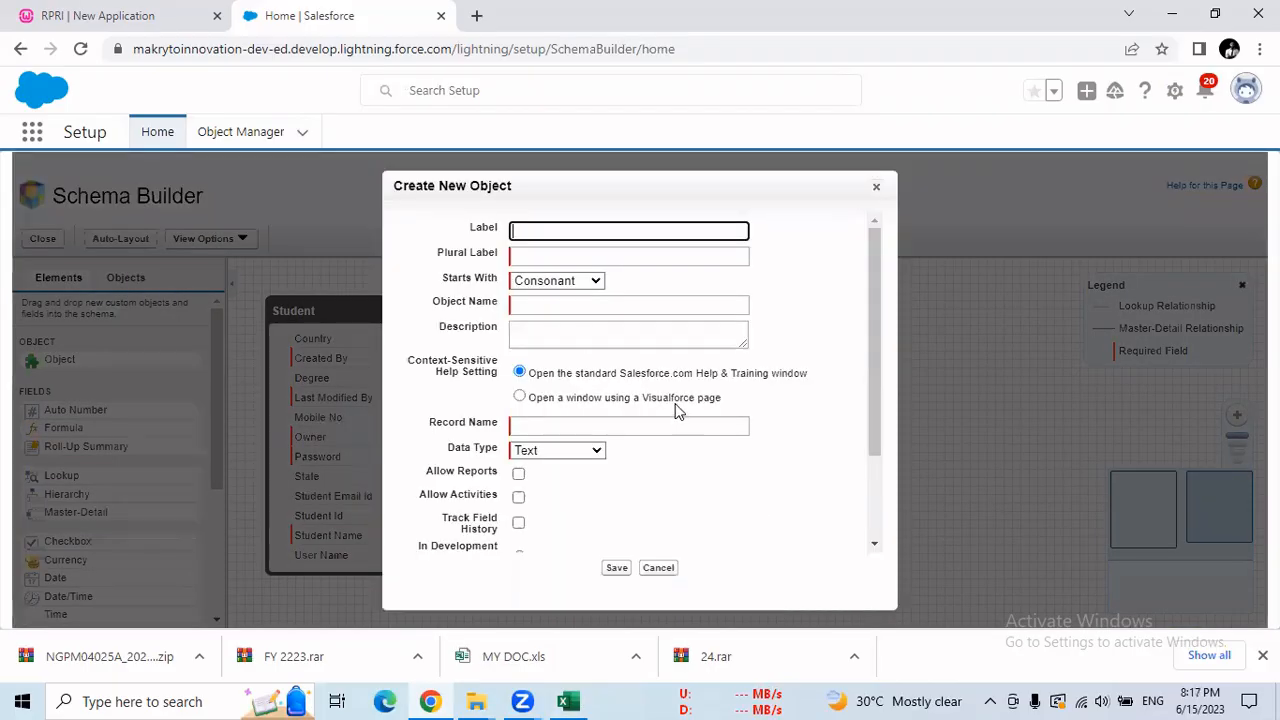
type("Course")
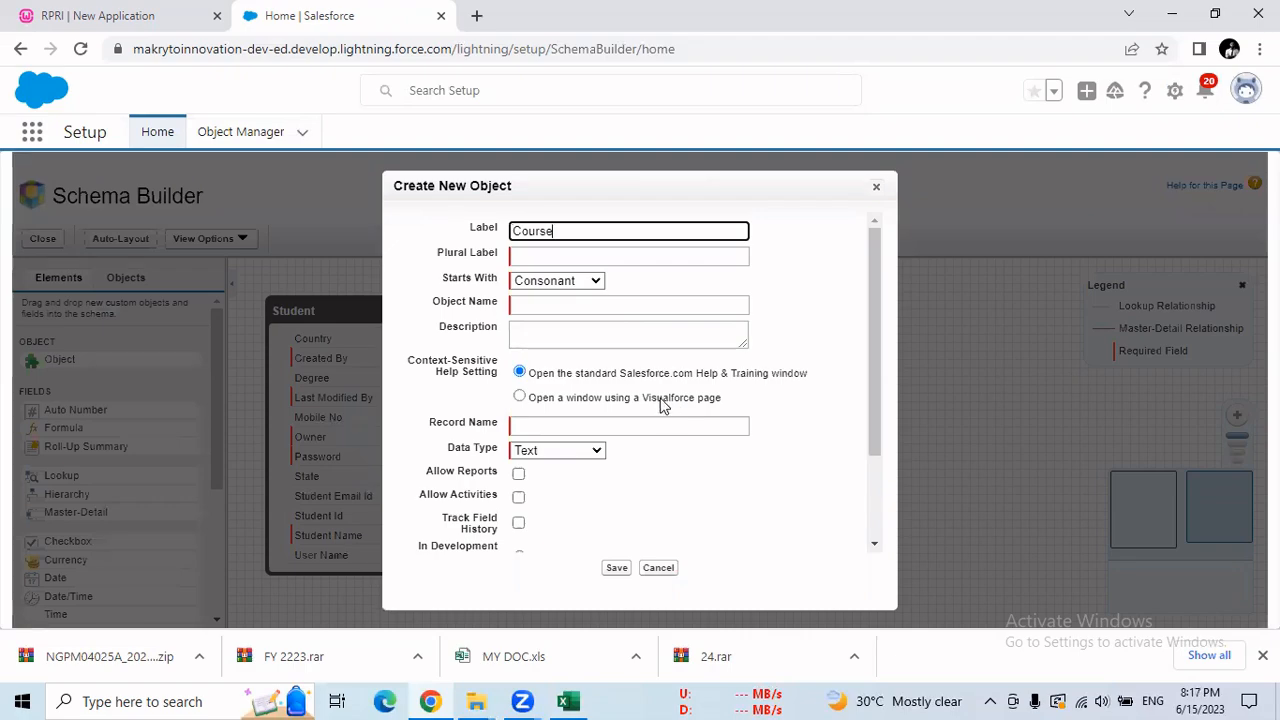
left_click(541, 257)
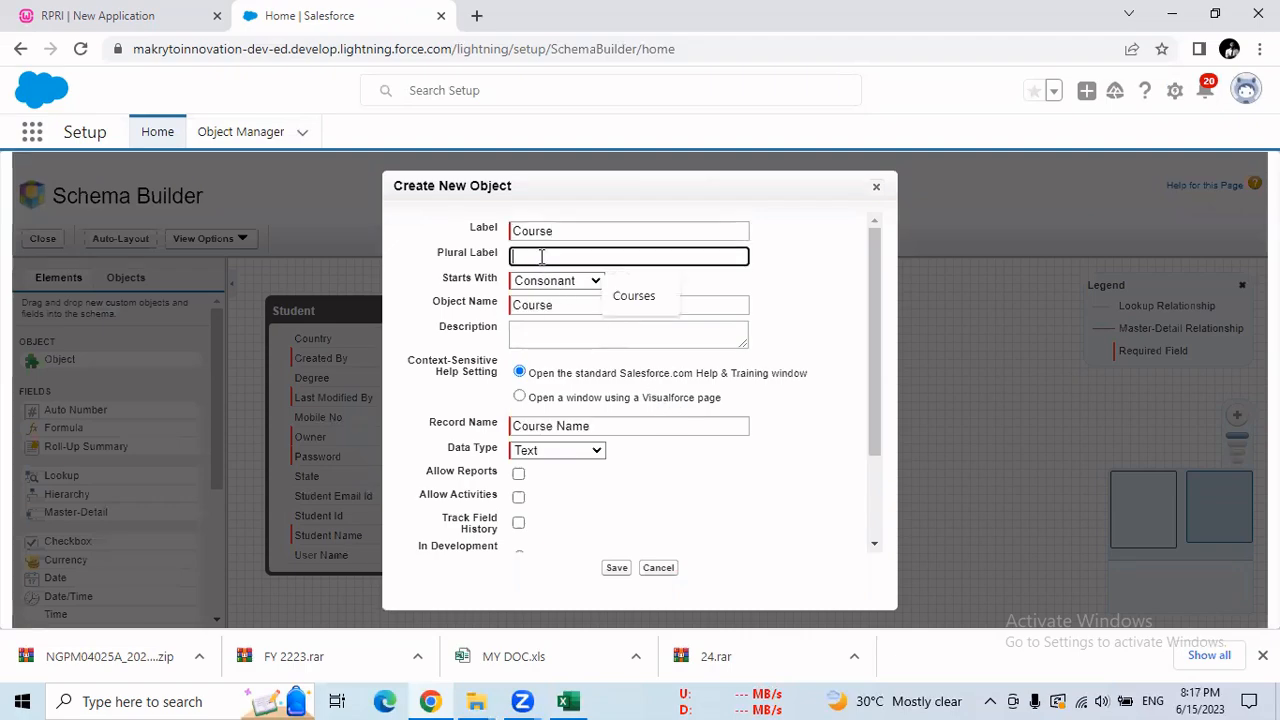
left_click(607, 294)
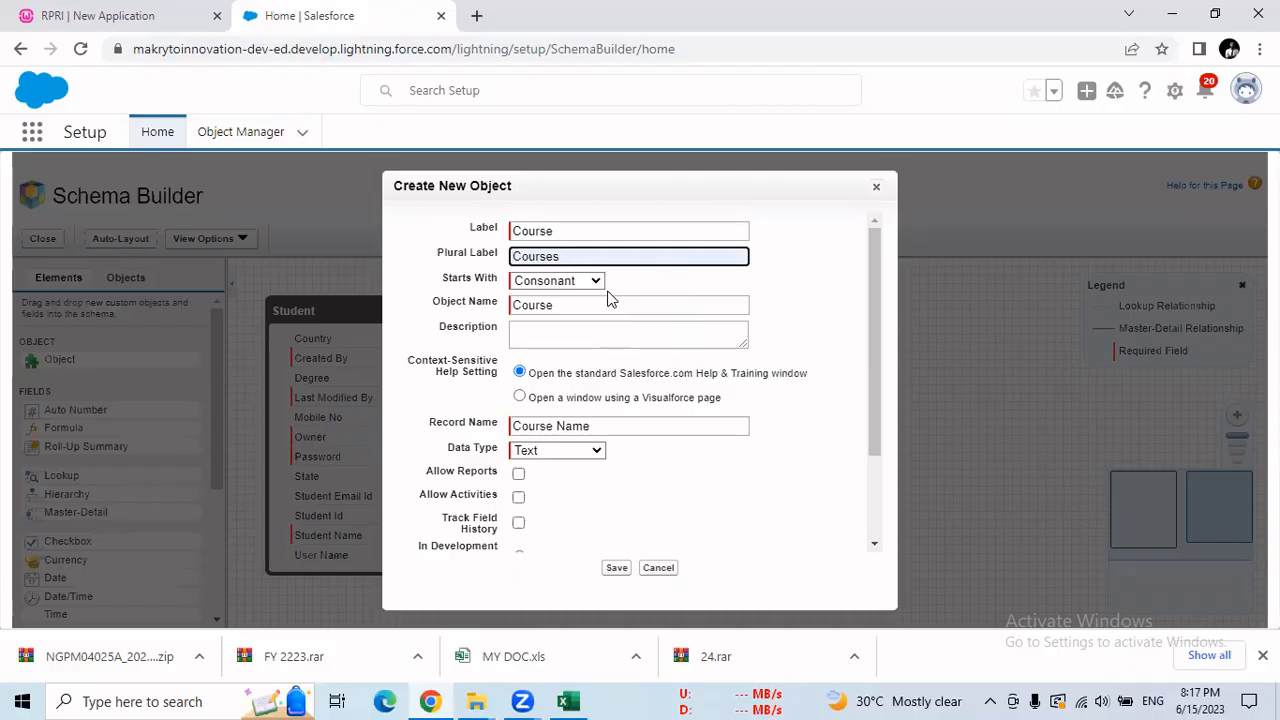
left_click(588, 284)
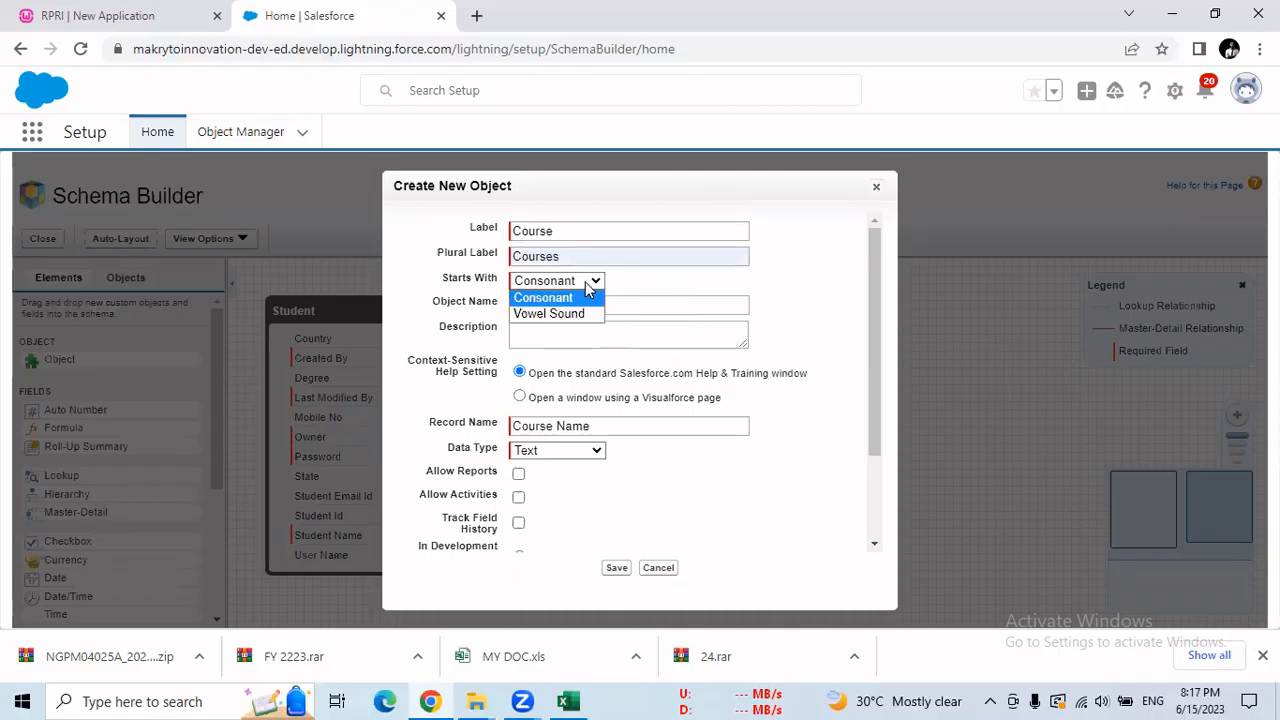
left_click(588, 284)
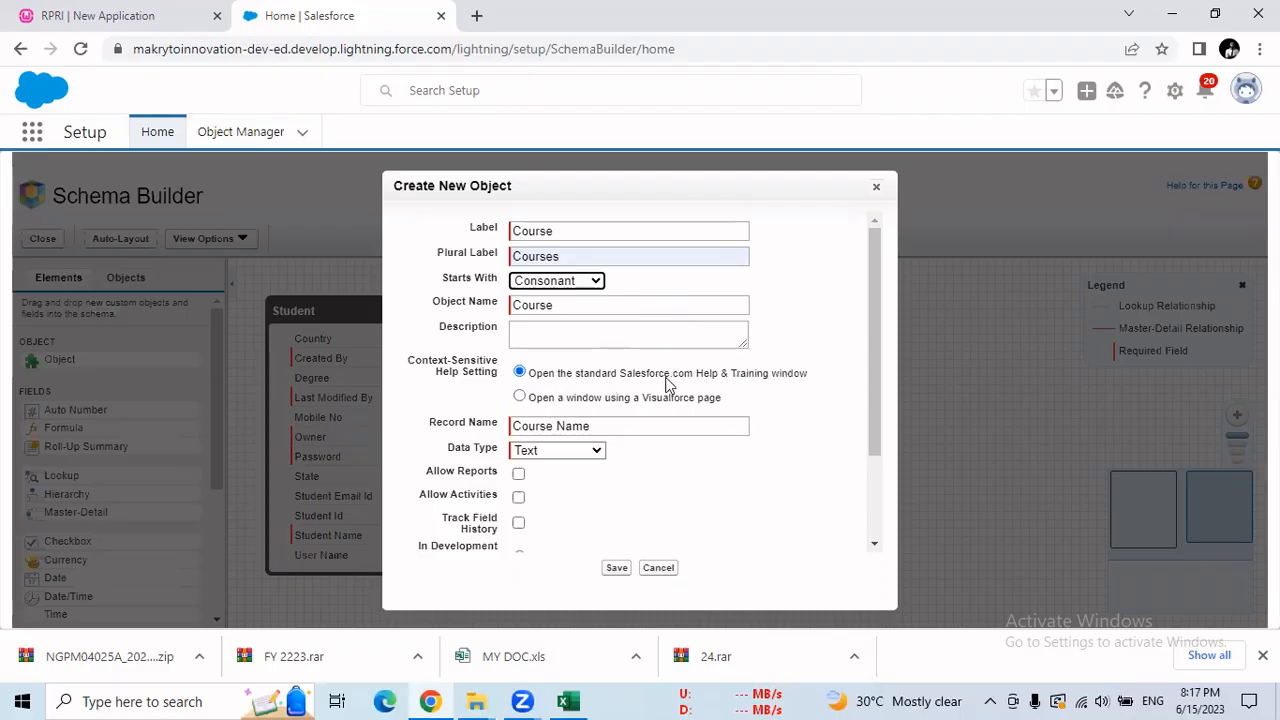
double_click(562, 424)
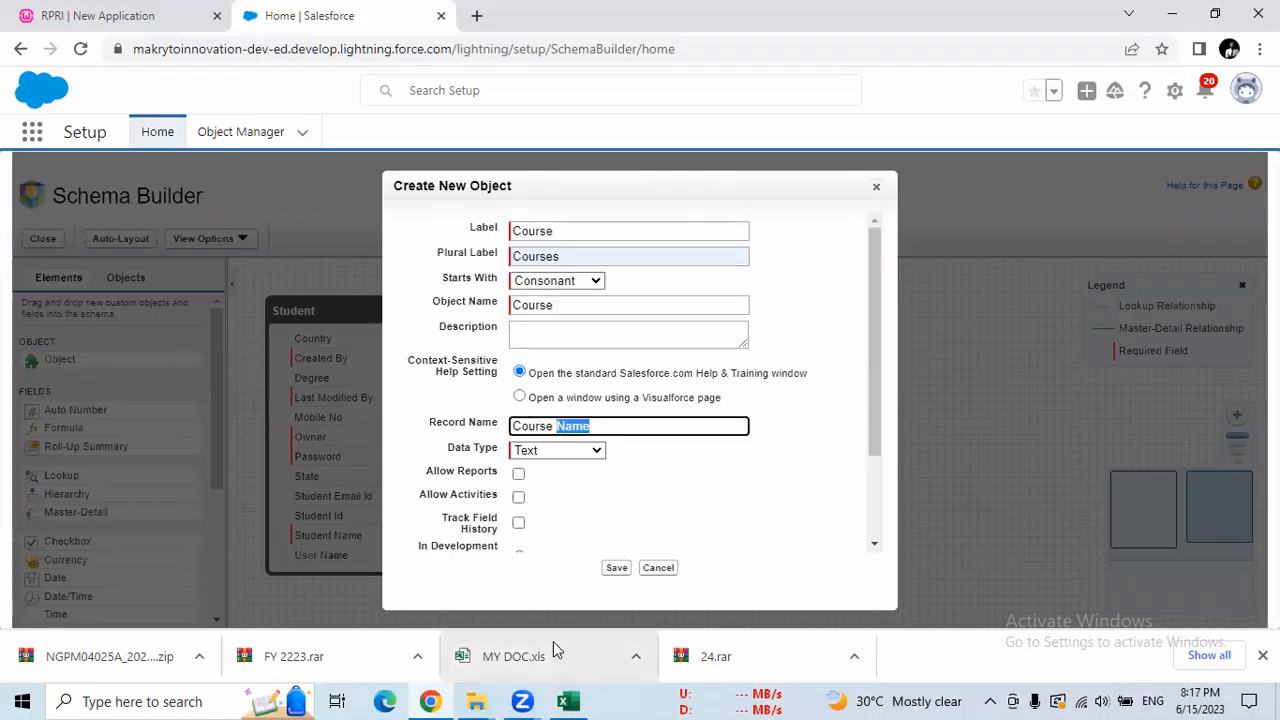
Step: Switch to Excel, copy the Course Code field name from cell C33, and return to Salesforce in Chrome
key("alt+Tab")
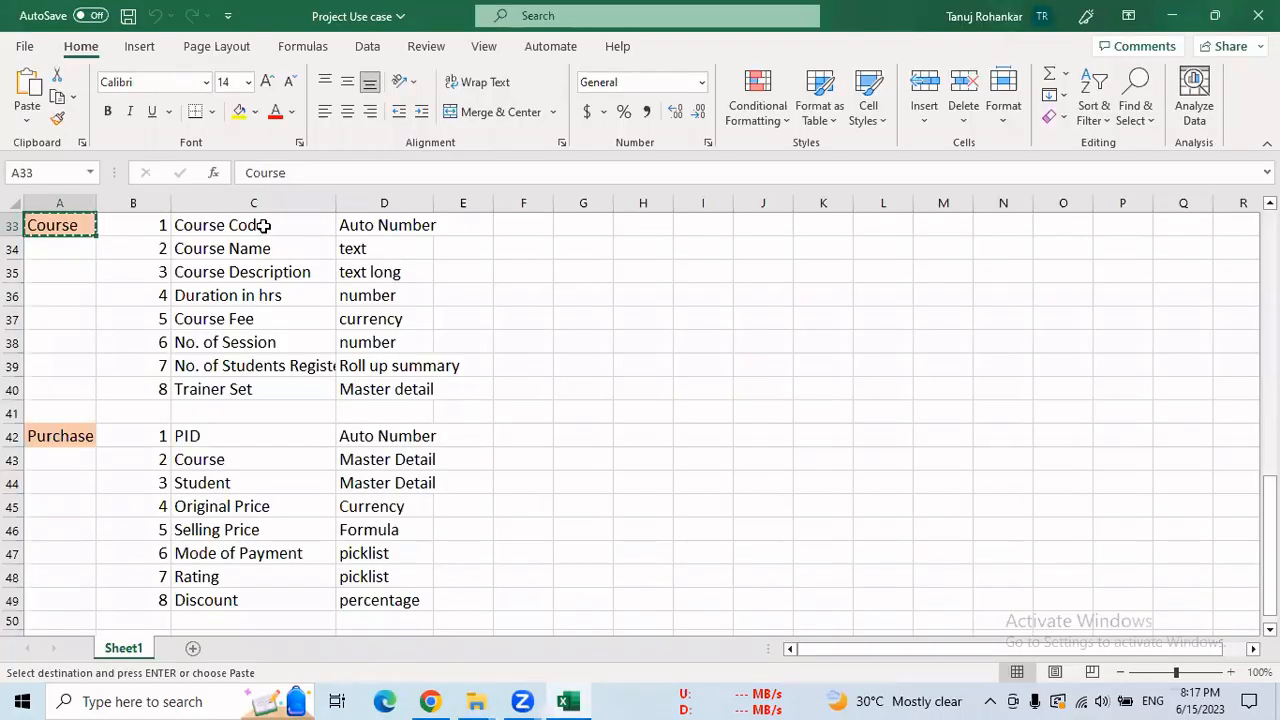
left_click(265, 229)
key("ctrl+c")
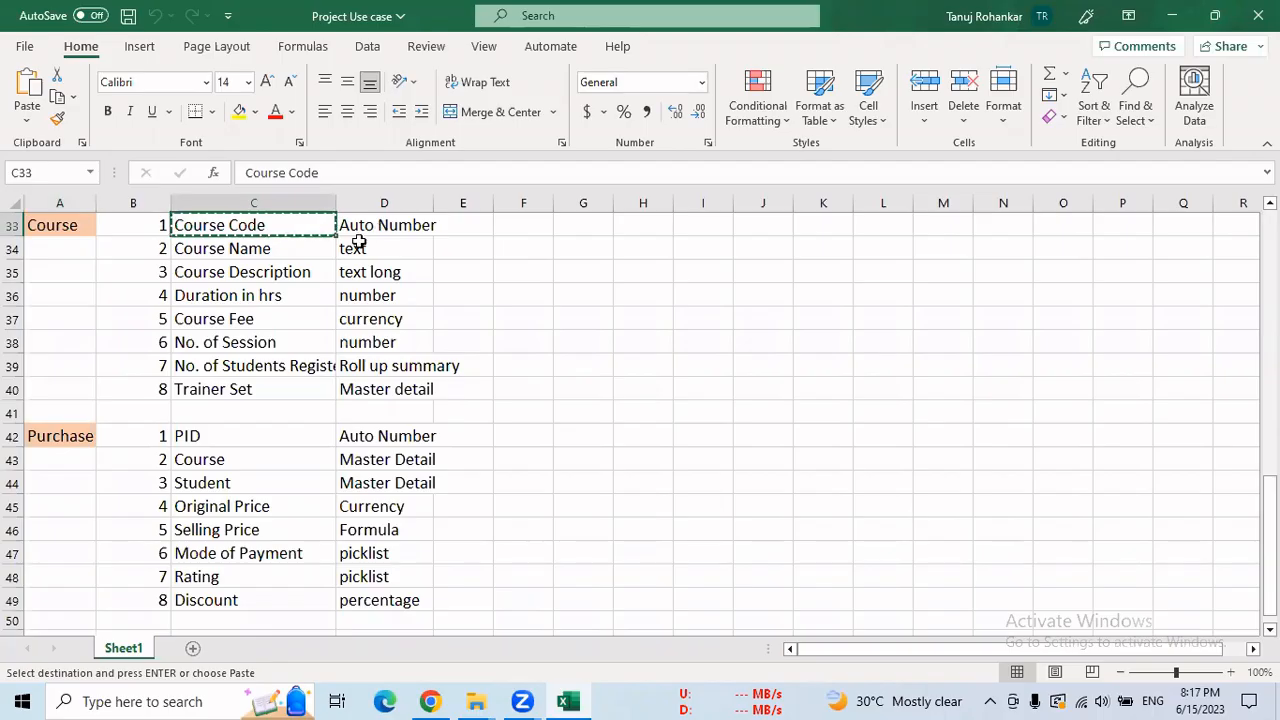
key("alt+Tab")
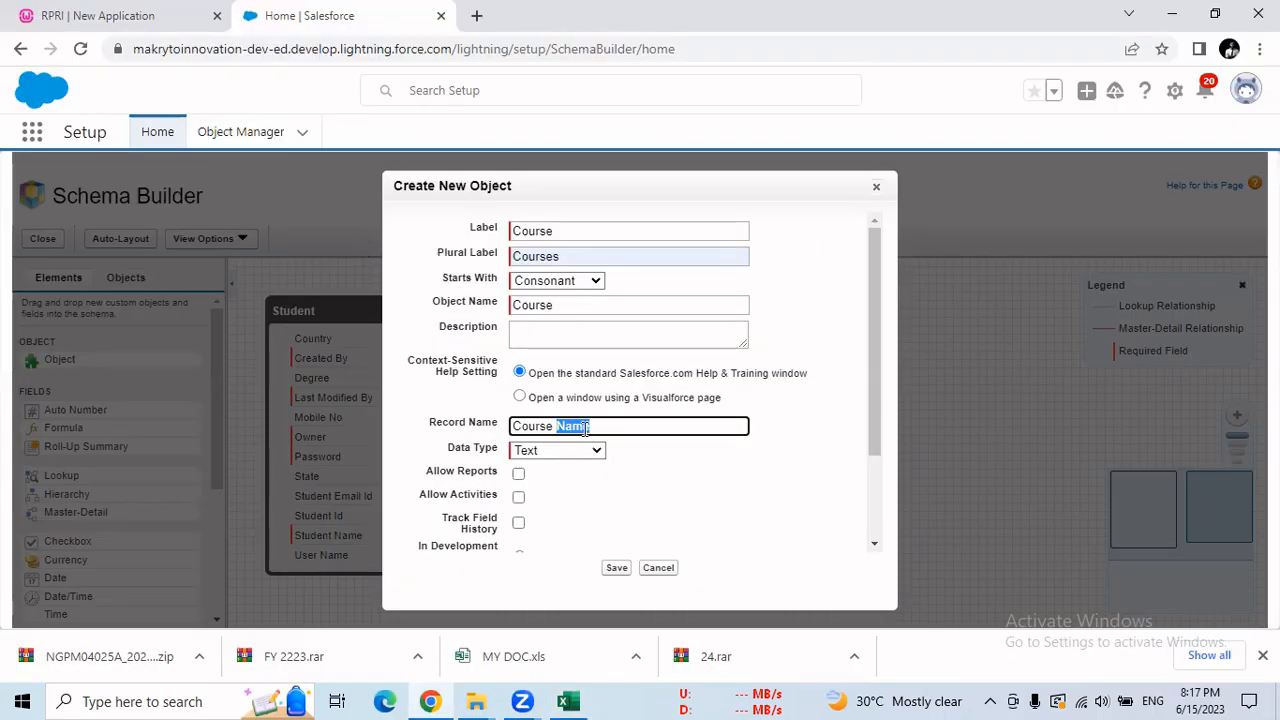
Step: Discard the open new-object form and start another custom object beside Trainer with label Course and plural label Courses
left_click_drag(592, 427, 487, 431)
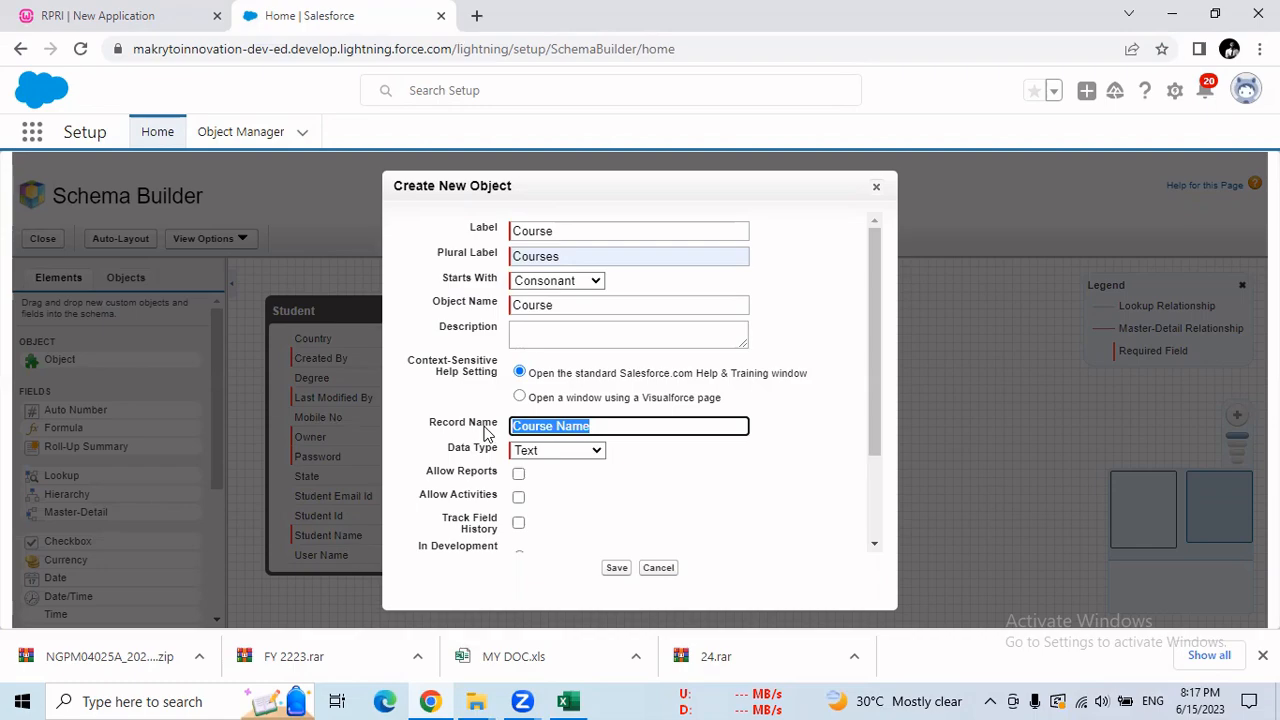
left_click(663, 569)
left_click_drag(58, 361, 881, 317)
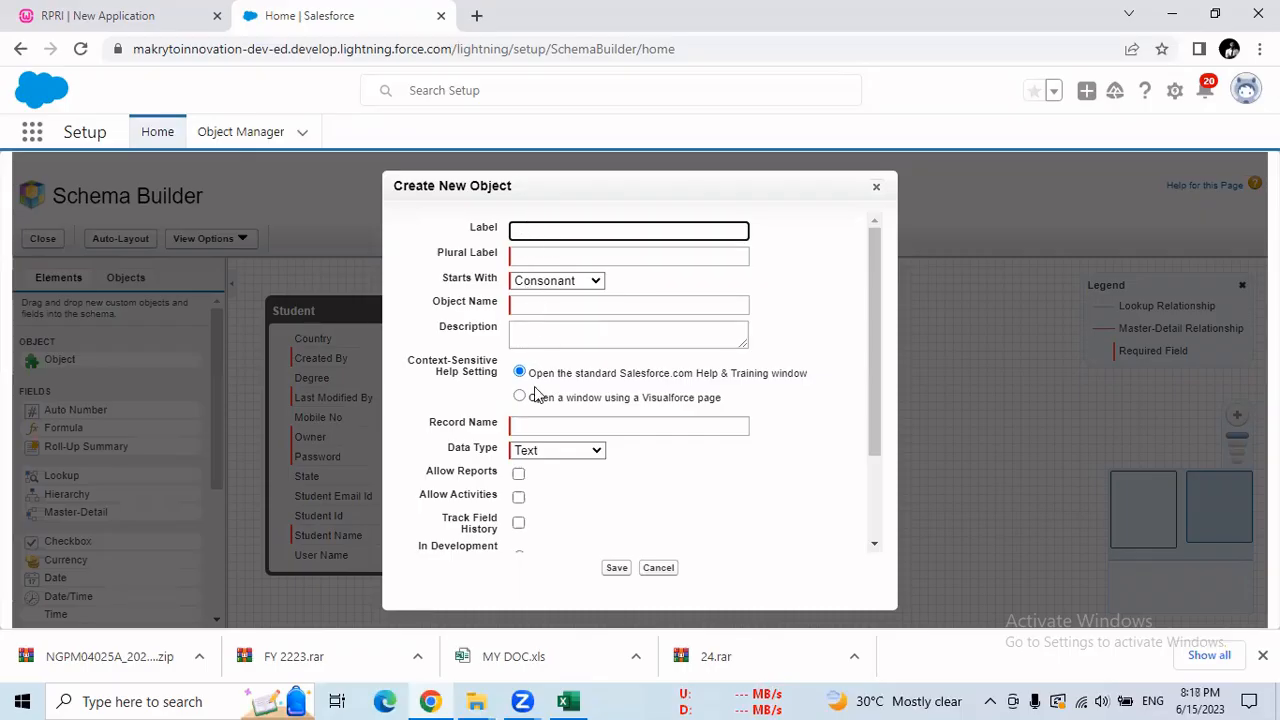
double_click(483, 228)
left_click(560, 232)
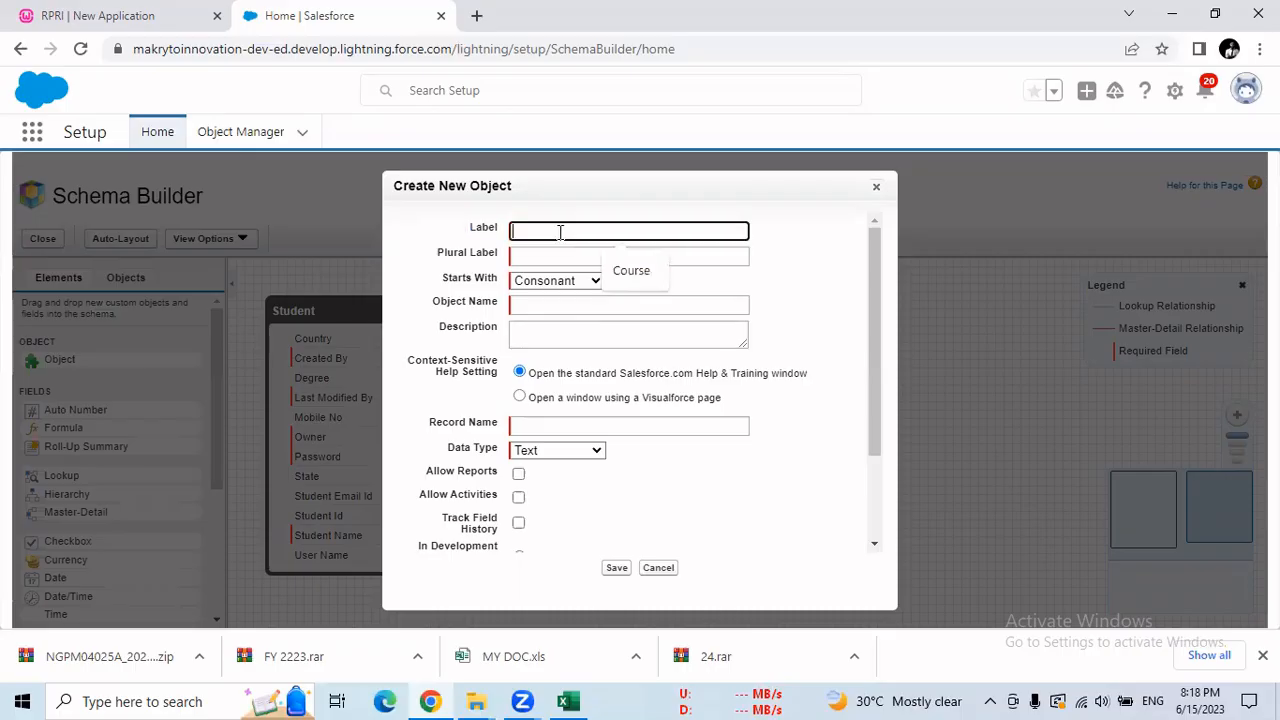
left_click(621, 271)
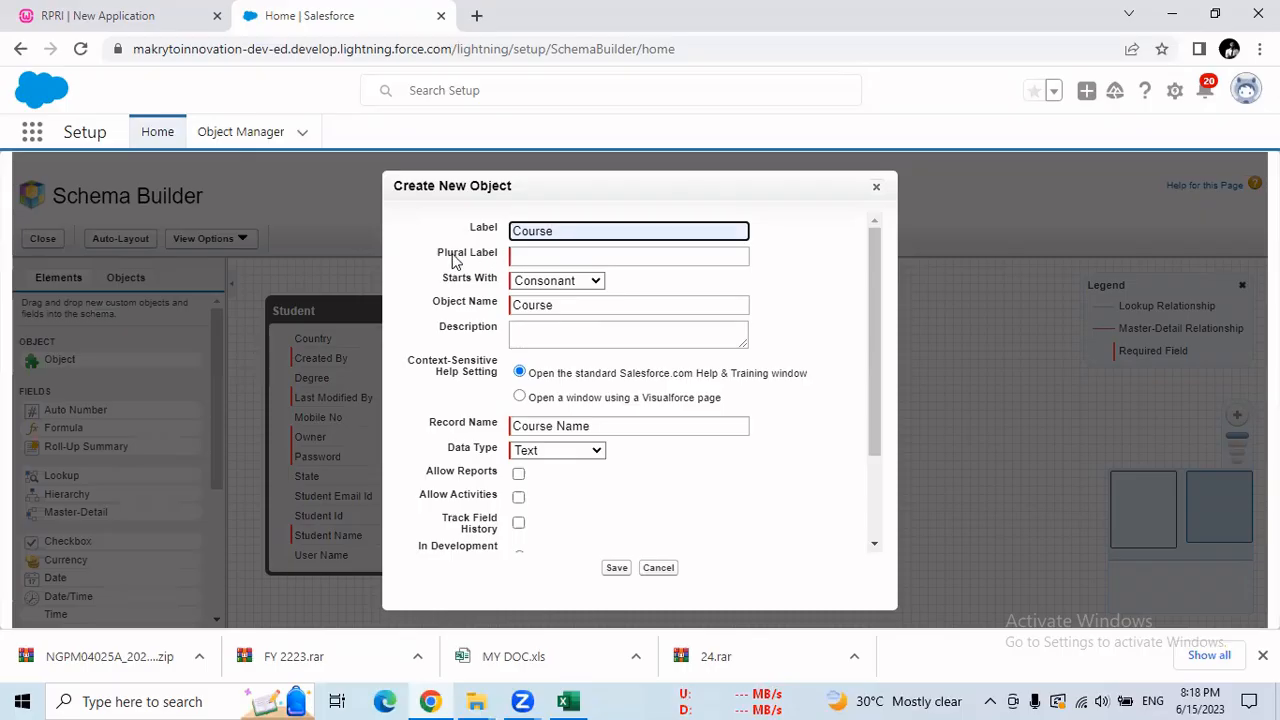
left_click(532, 255)
left_click(630, 296)
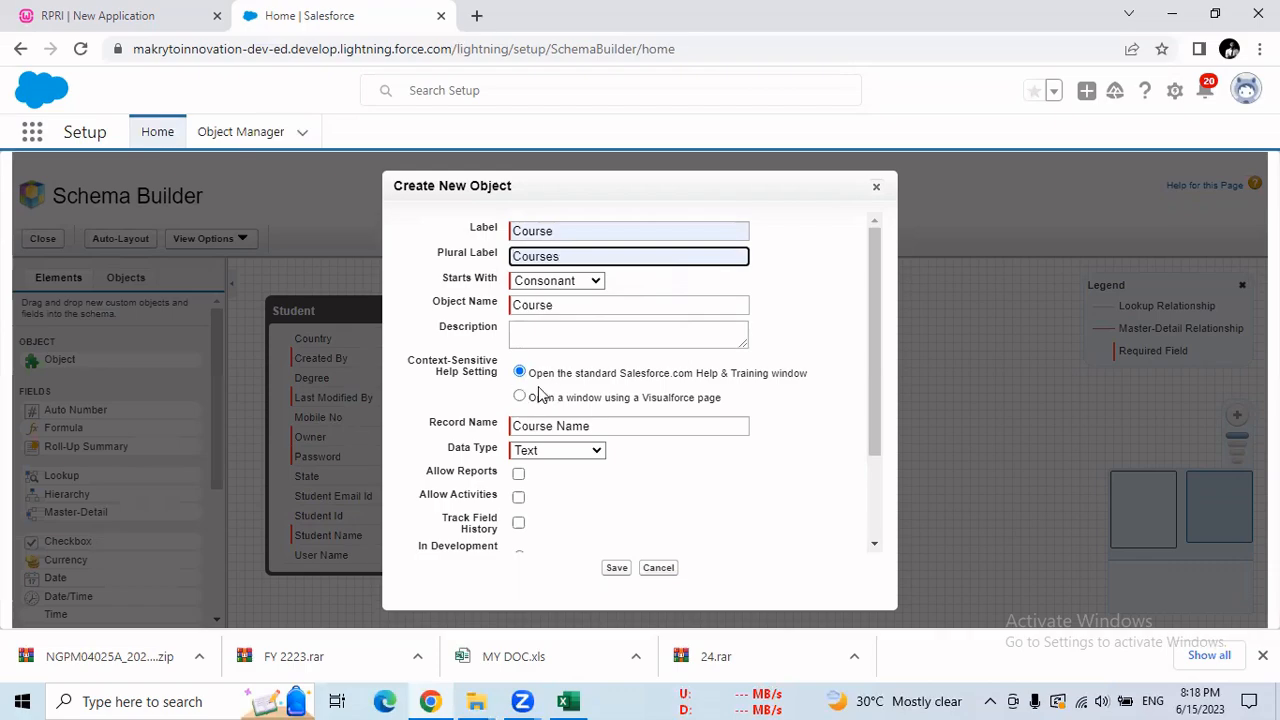
Step: Replace the new object's Record Name with the copied text Course Code, checking it against the Excel sheet
left_click_drag(870, 383, 875, 427)
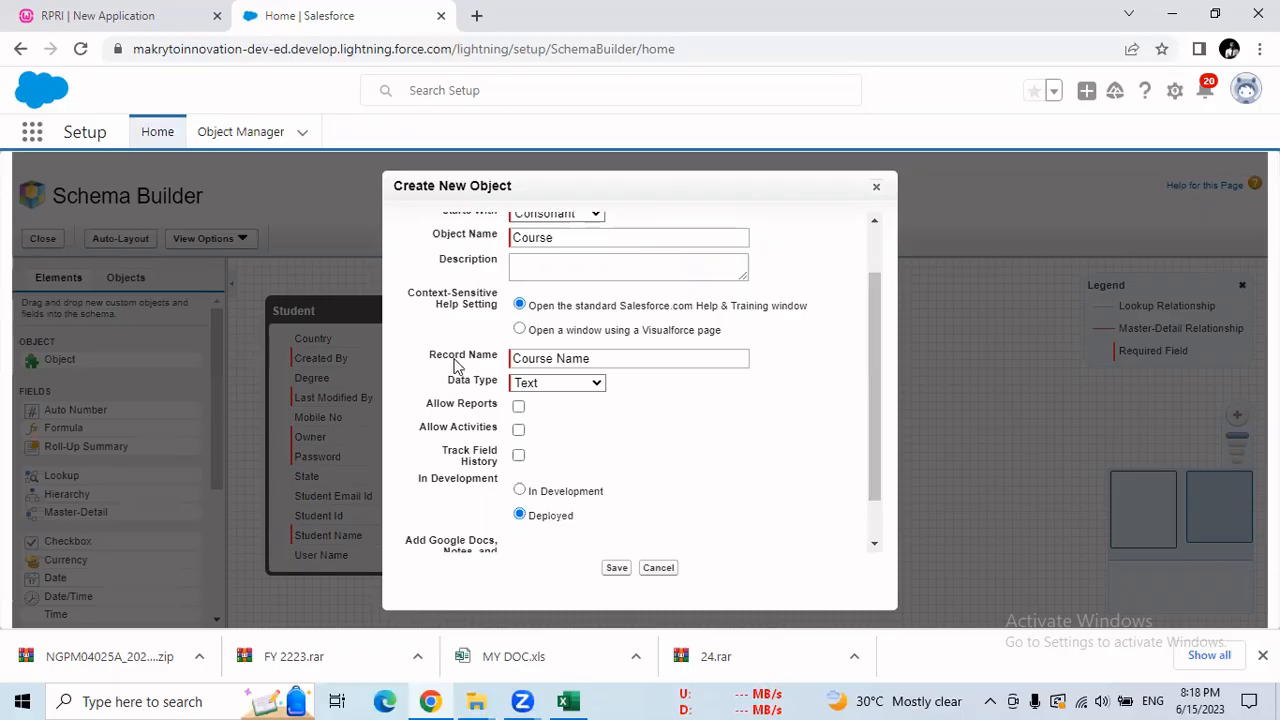
left_click_drag(420, 364, 499, 357)
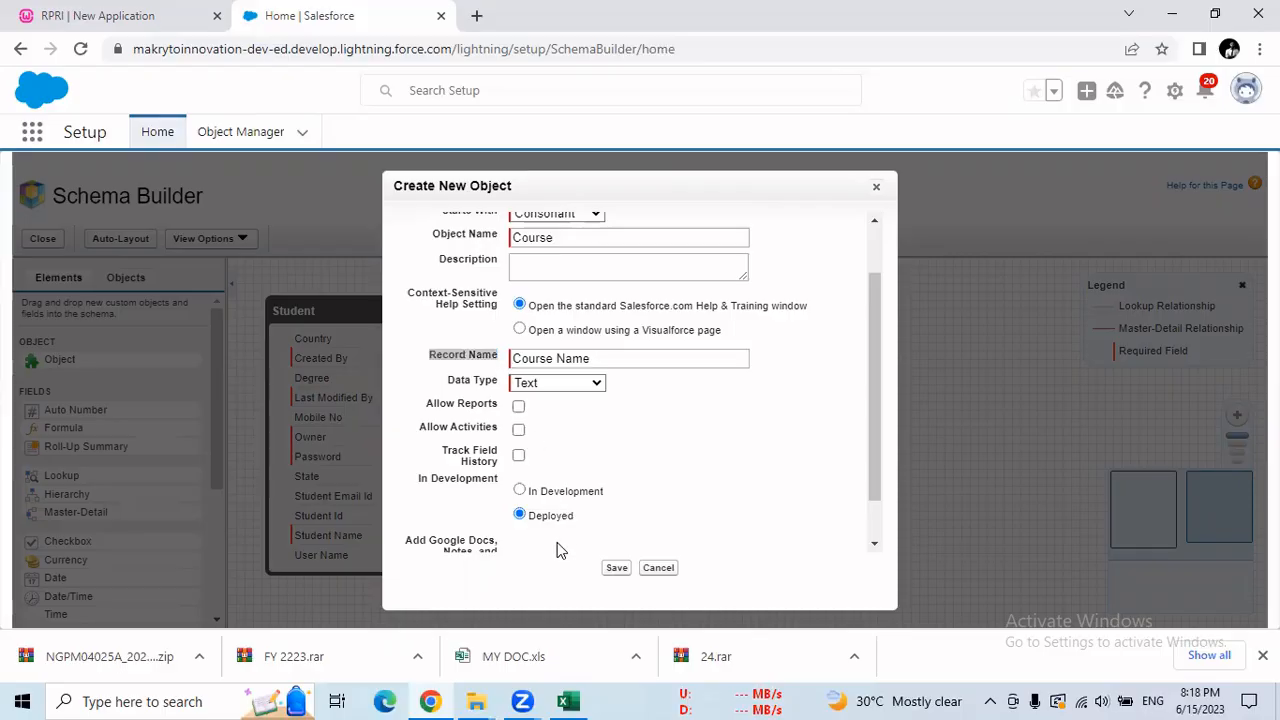
key("alt+Tab")
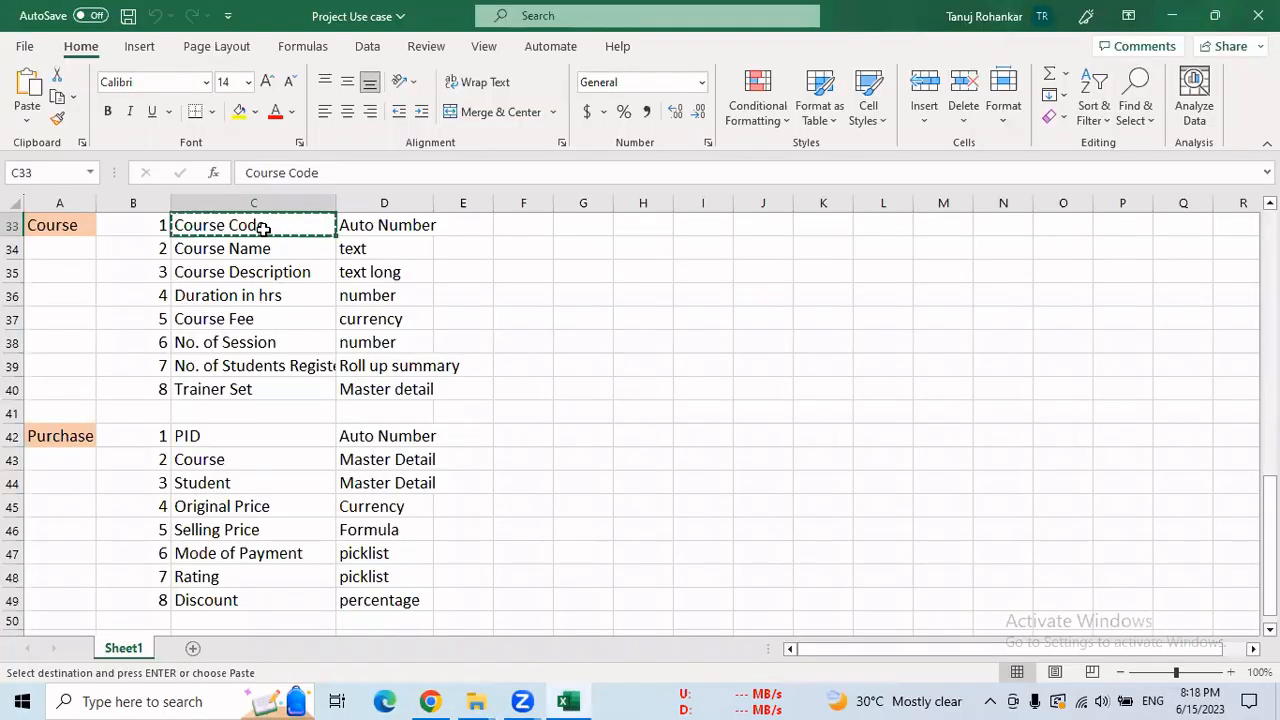
key("alt+Tab")
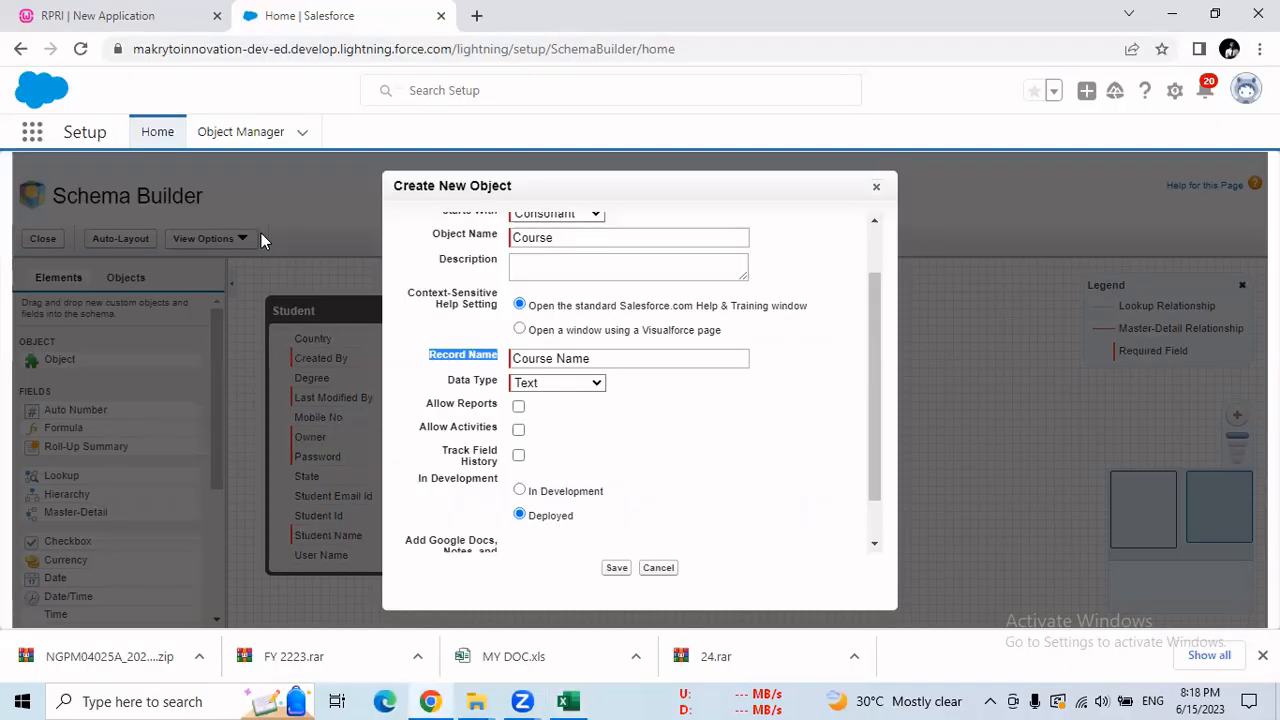
left_click_drag(612, 360, 452, 370)
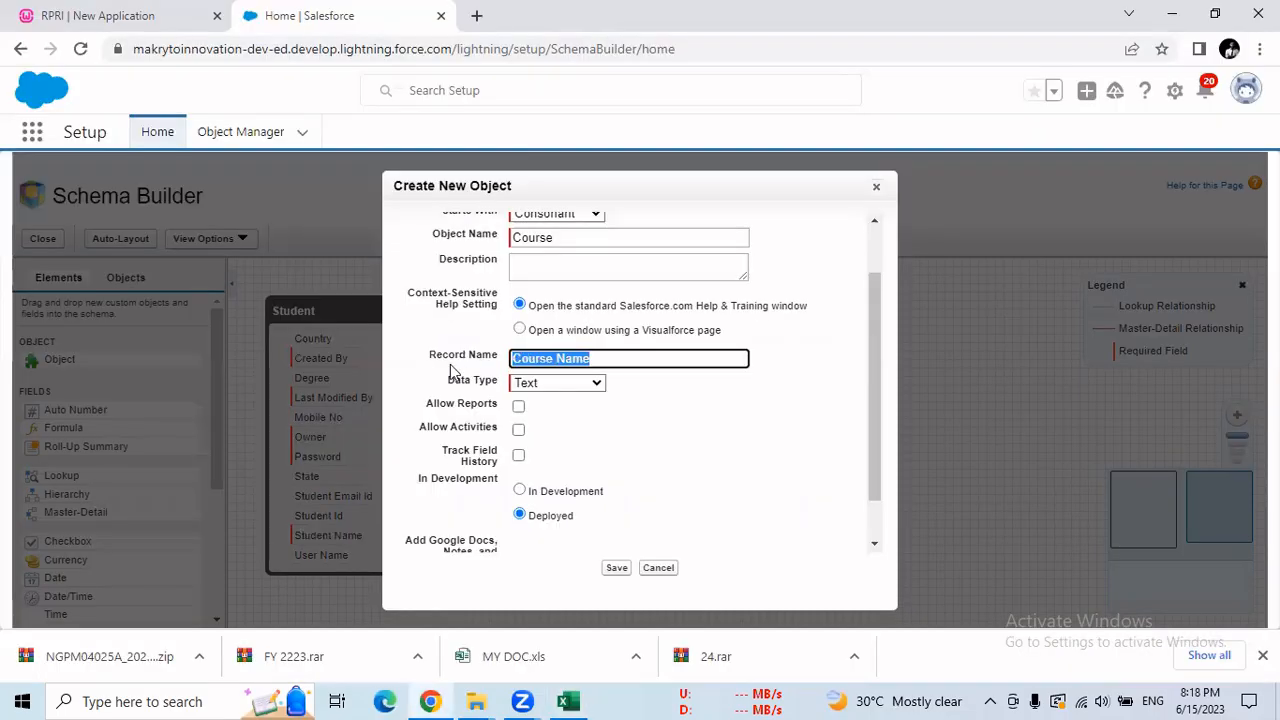
key("ctrl+v")
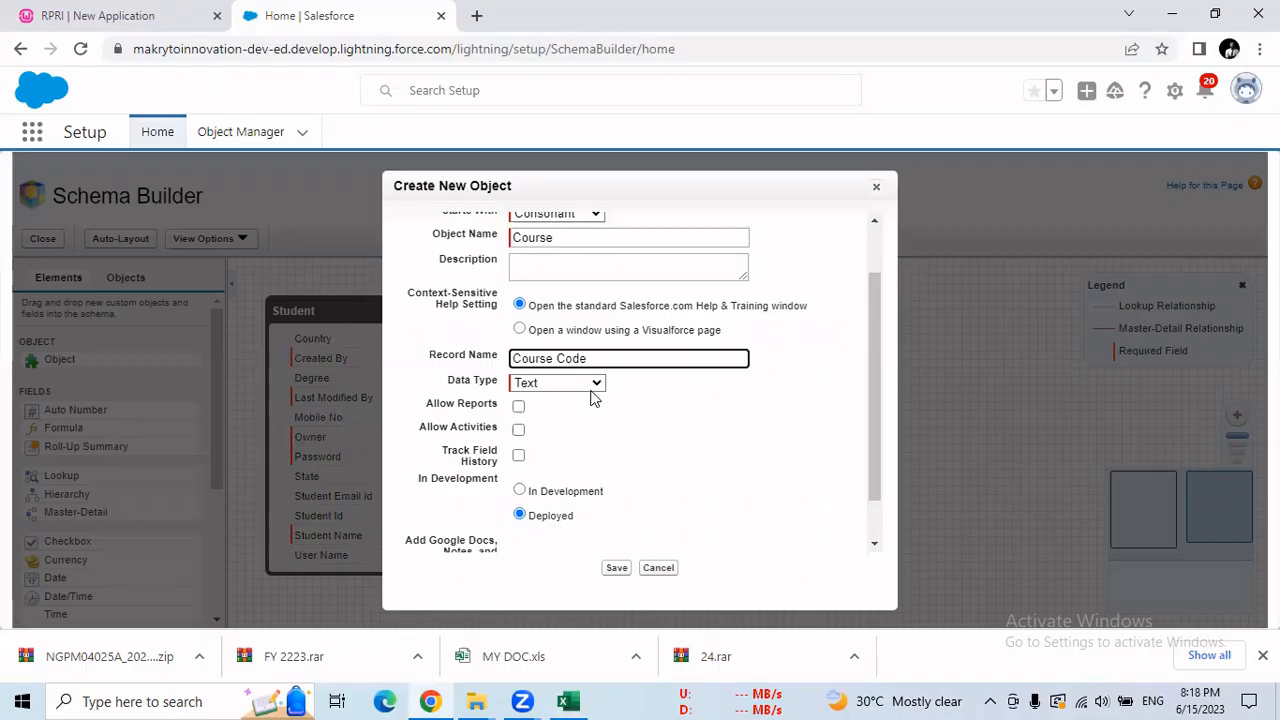
Step: Check the Course Code data type in Excel's cell D33, and set the record name's Data Type to Auto Number in Salesforce
key("alt+Tab")
left_click(386, 224)
key("alt+Tab")
left_click(552, 383)
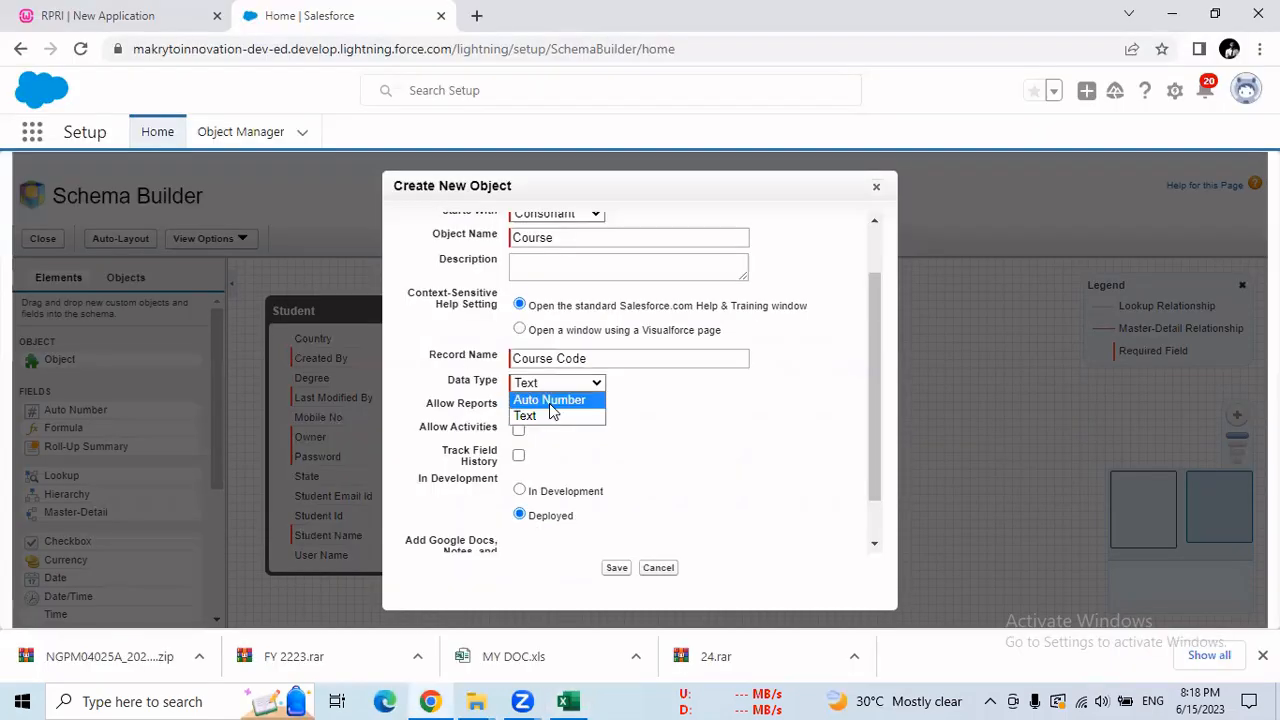
left_click(551, 400)
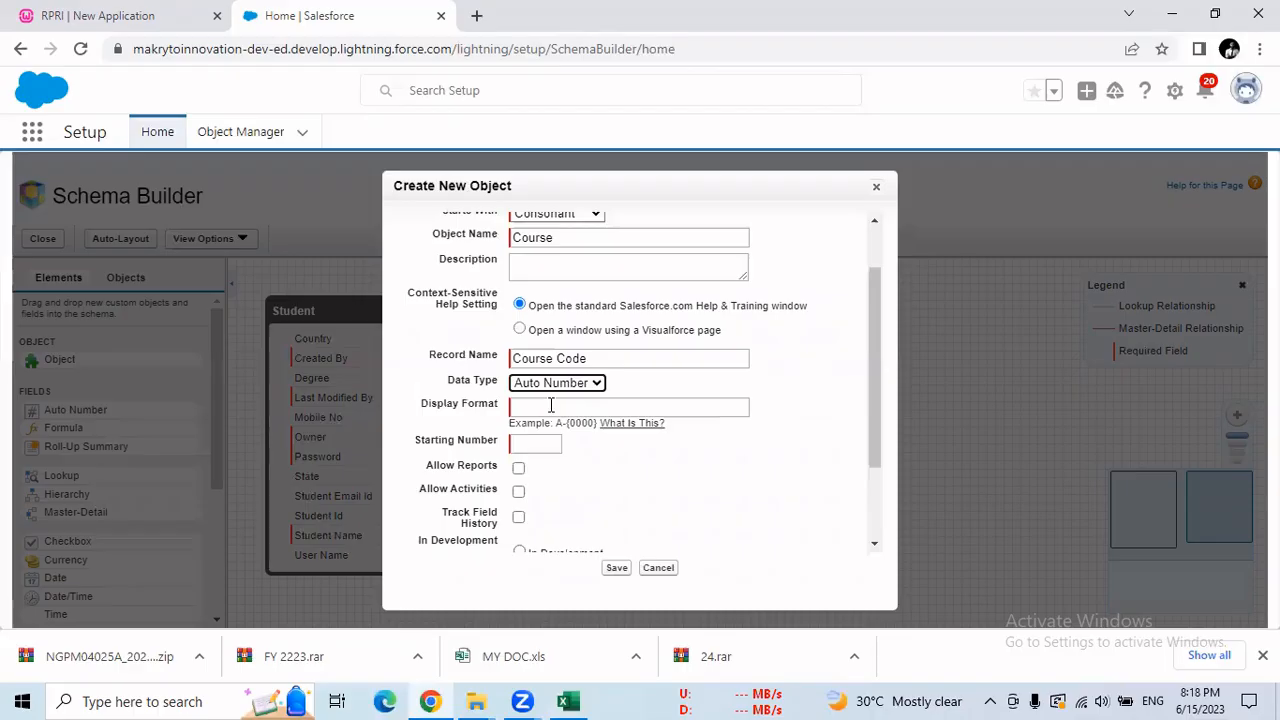
Step: Set the Course Code display format to C-{000} and its starting number to 001
left_click(551, 405)
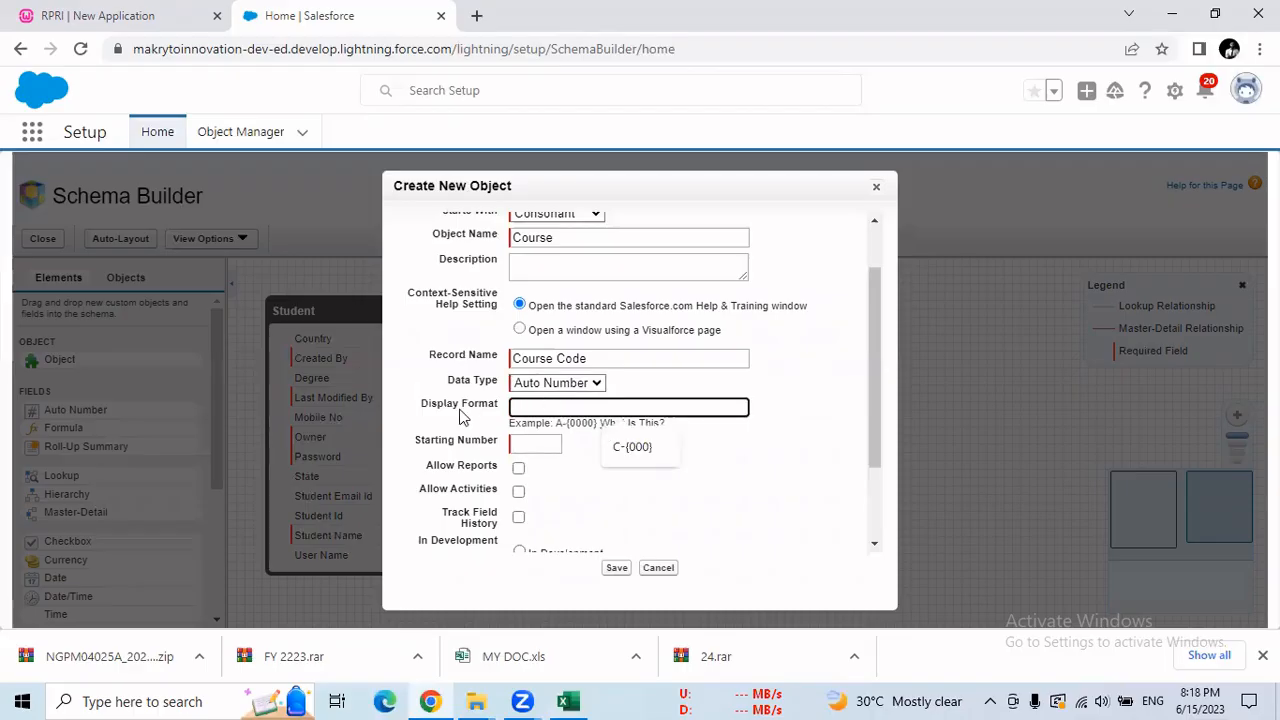
left_click(625, 452)
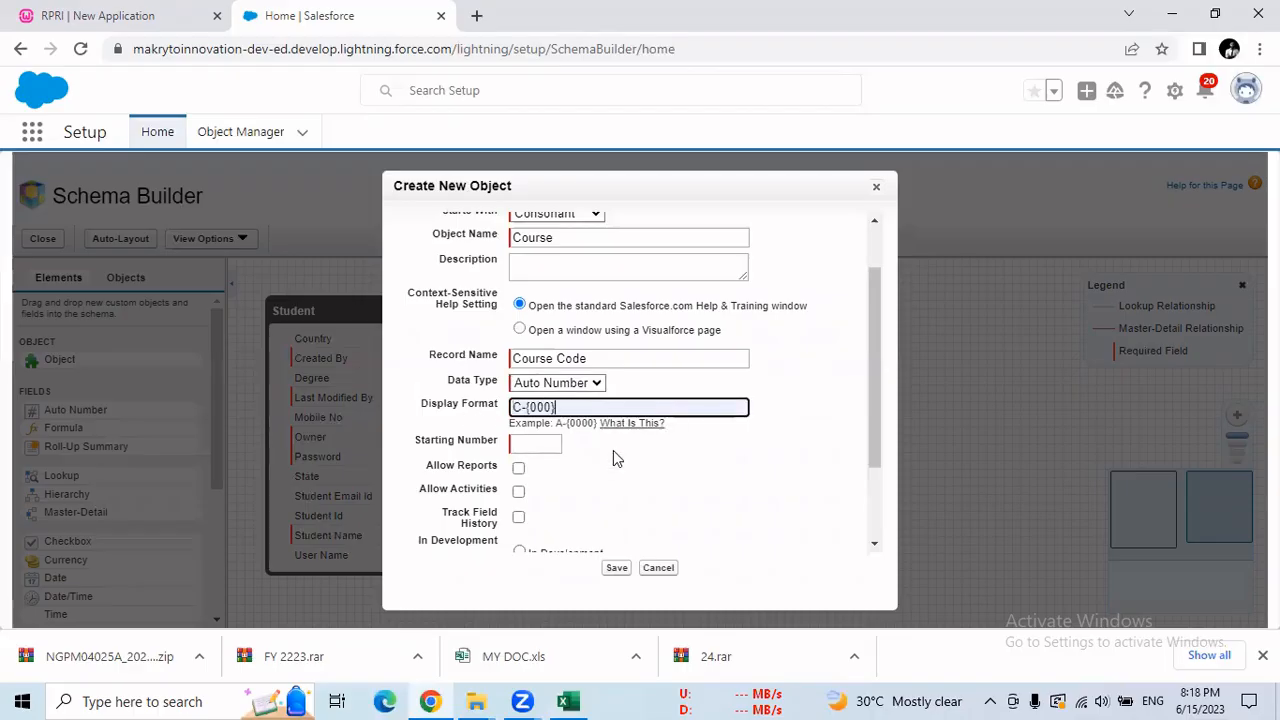
left_click_drag(511, 410, 559, 407)
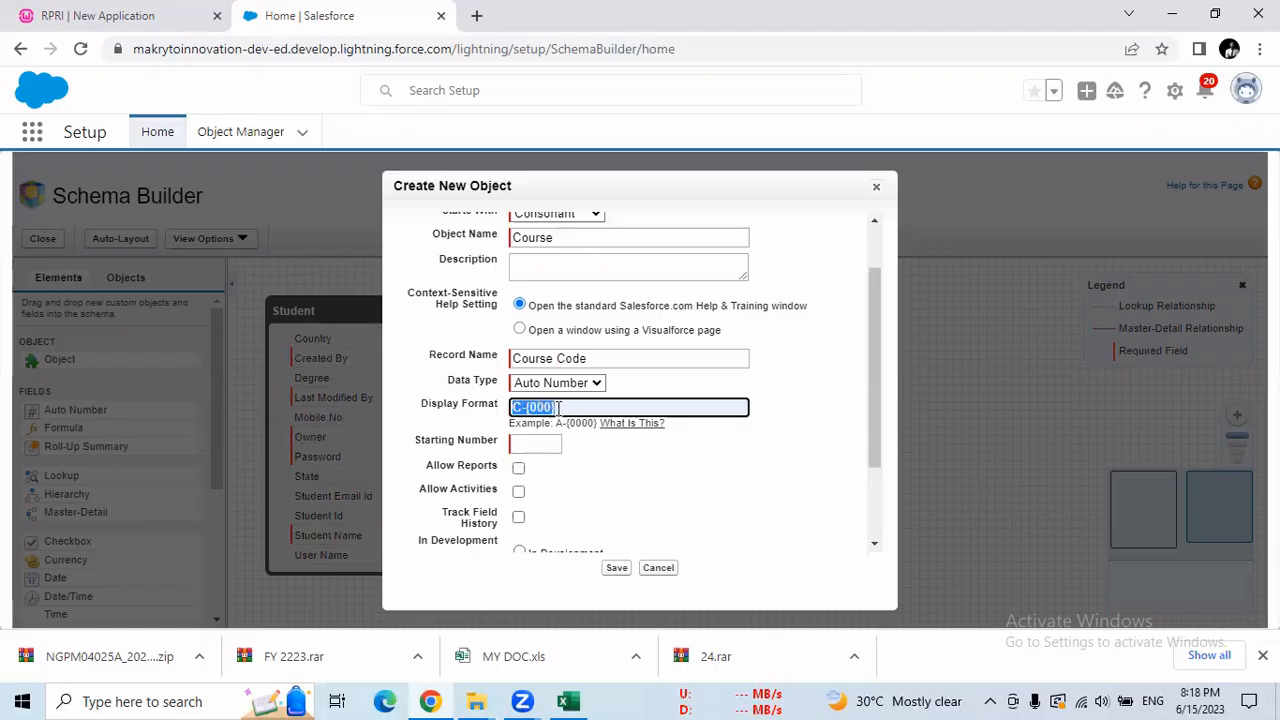
left_click(640, 478)
left_click(535, 444)
left_click(546, 482)
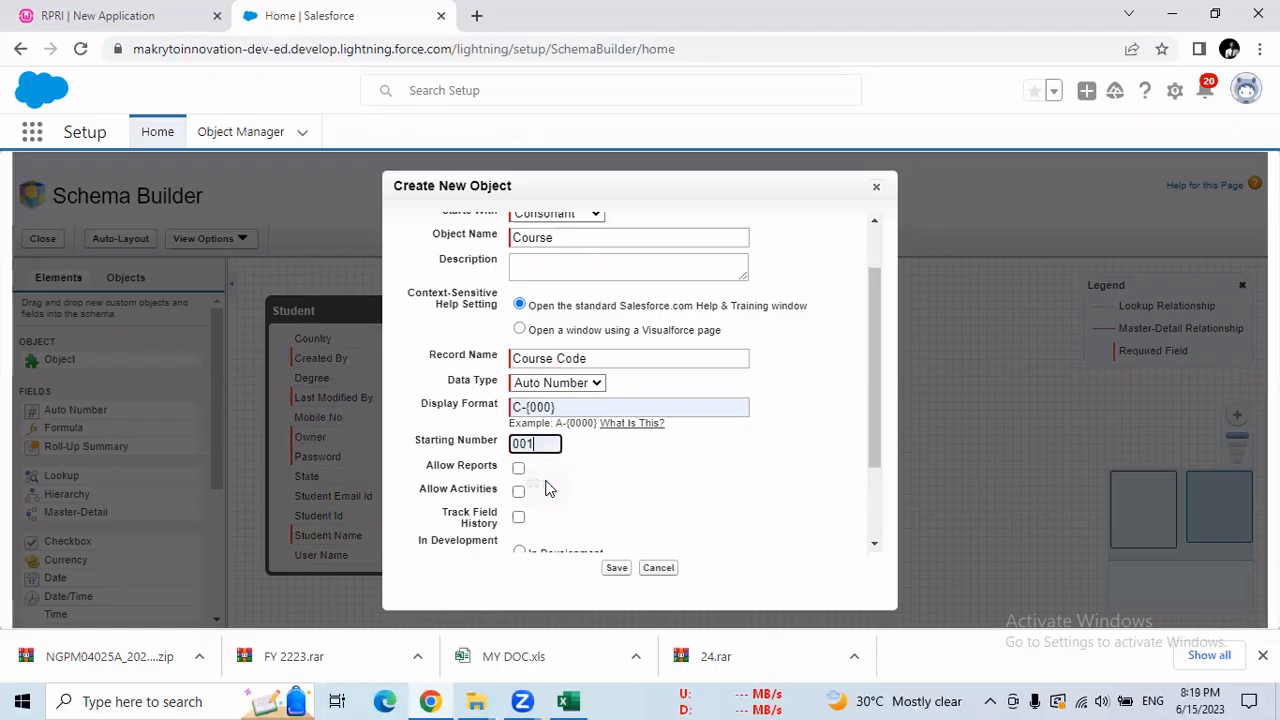
Step: Enable Allow Reports, Allow Activities and Track Field History for the Course object
left_click_drag(873, 438, 856, 481)
left_click(518, 394)
left_click(518, 415)
left_click(518, 441)
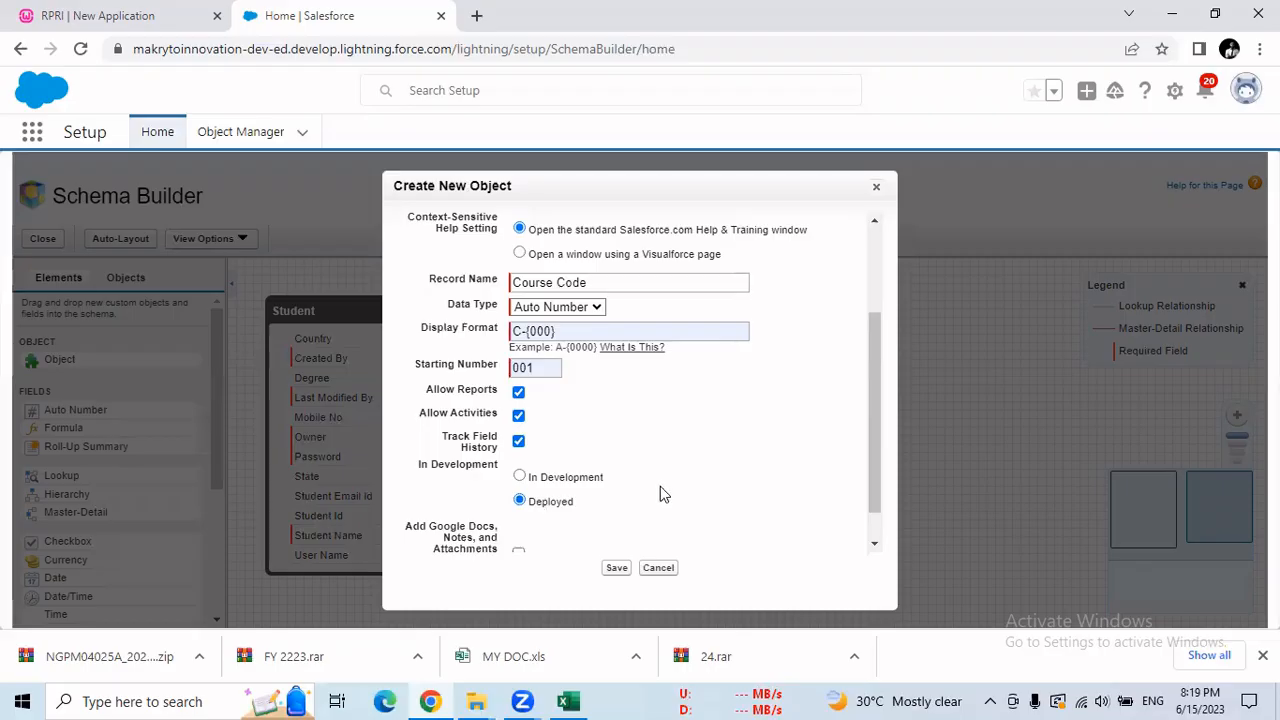
left_click_drag(870, 456, 875, 507)
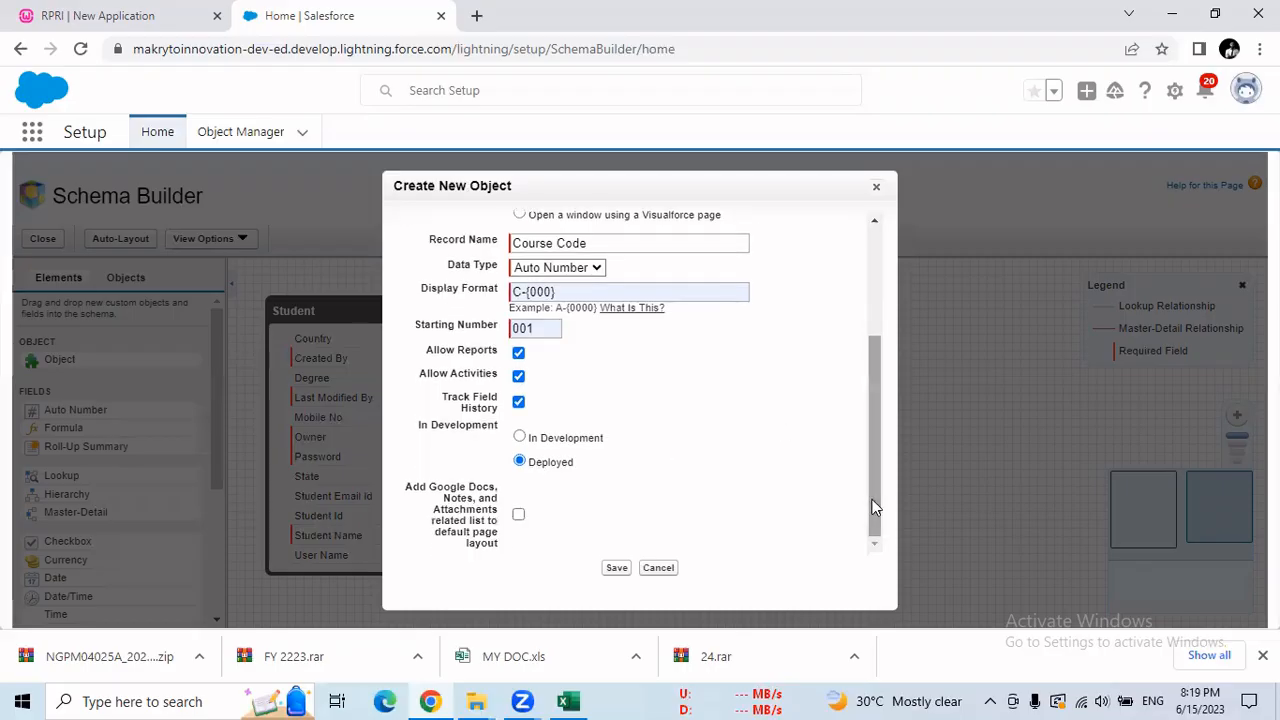
Step: Save the Course object and move its box next to Trainer, level with the other boxes
left_click(616, 568)
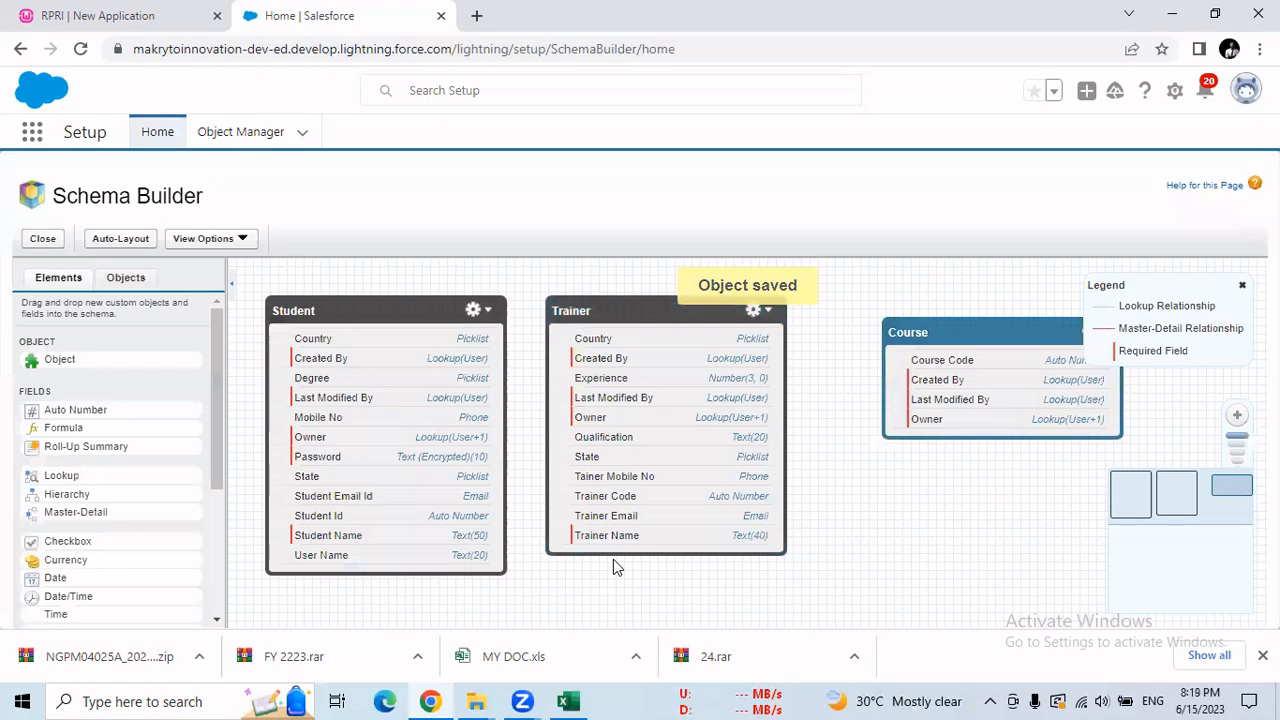
left_click_drag(944, 331, 867, 313)
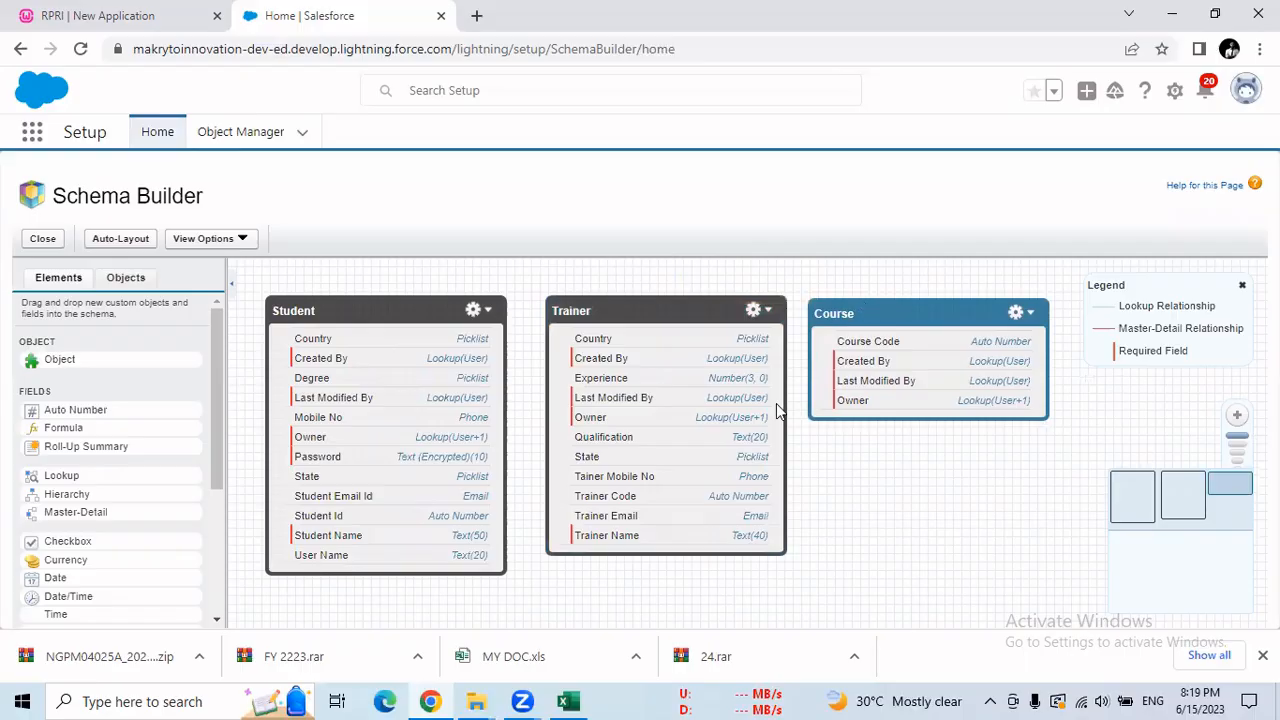
Step: Switch to Excel and select the remaining Course field names and data types in C34:D40 for review
left_click(567, 701)
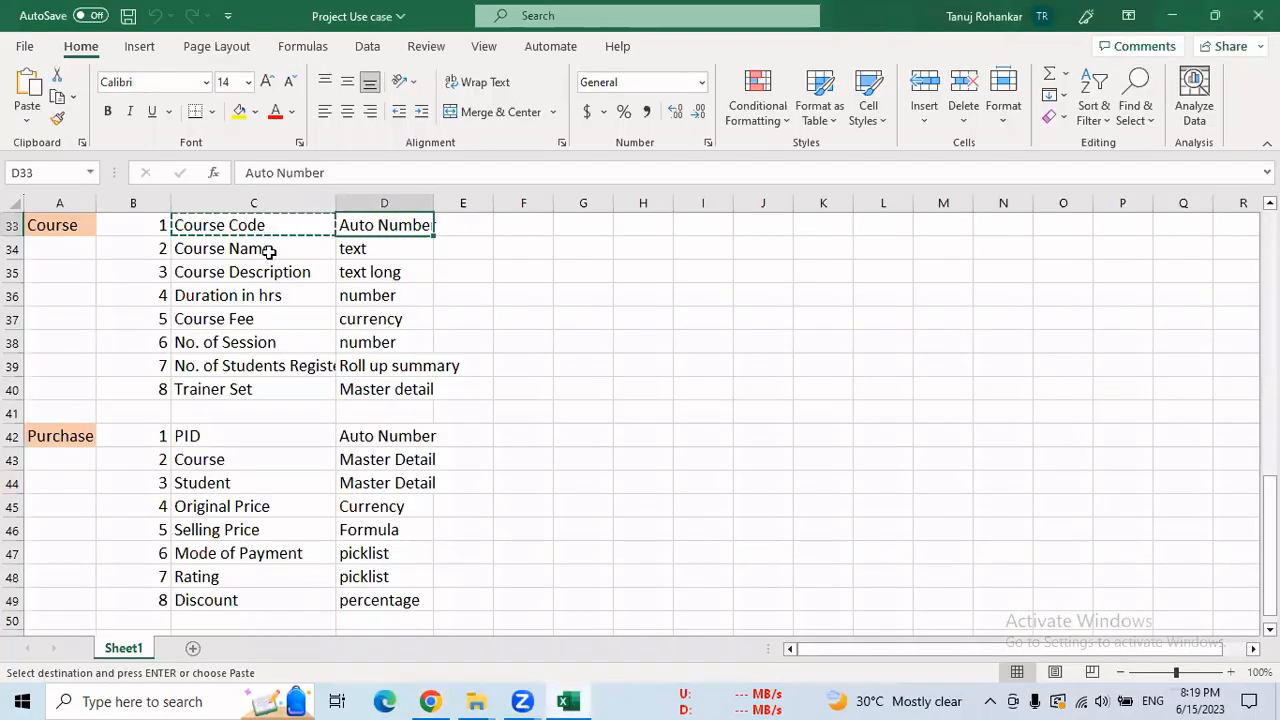
left_click(268, 250)
left_click_drag(270, 293, 382, 389)
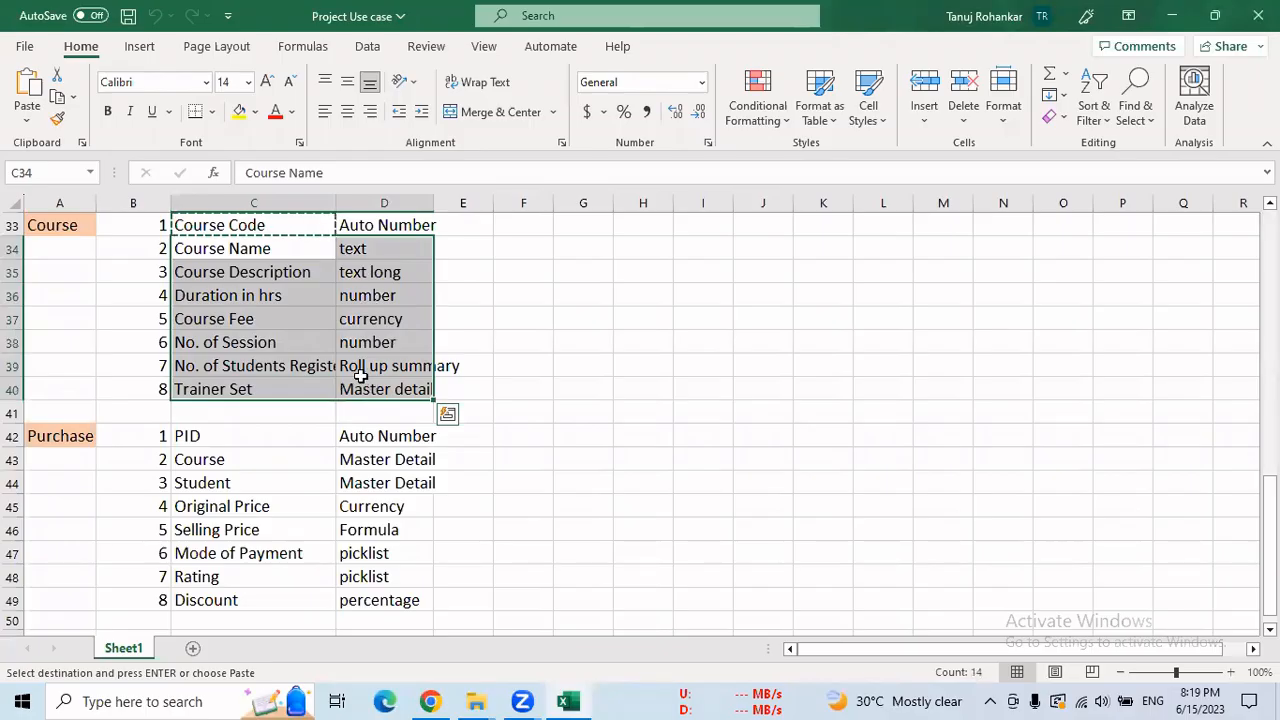
Step: Switch to Schema Builder in Chrome and add a new Text field to the Course object
left_click(236, 249)
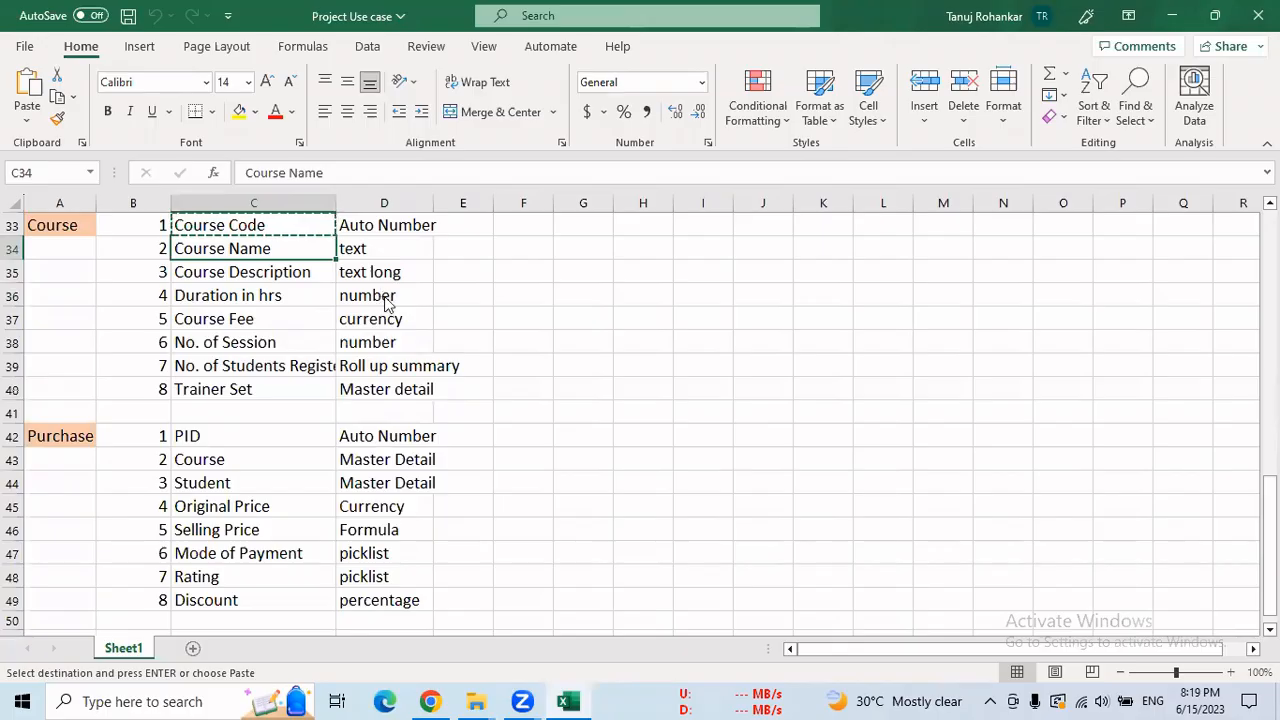
key("alt+Tab")
left_click_drag(220, 438, 217, 537)
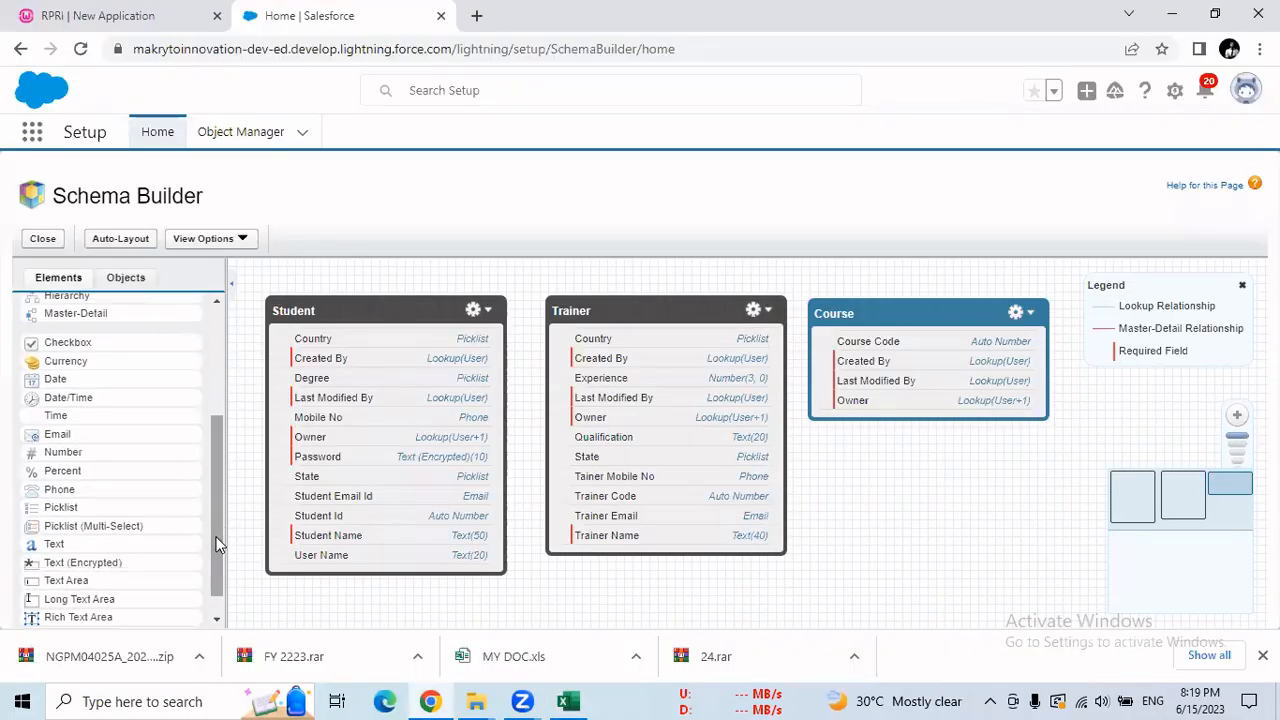
mouse_move(62, 555)
left_mouse_down()
mouse_move(57, 543)
mouse_move(343, 494)
mouse_move(660, 380)
mouse_move(897, 361)
mouse_move(404, 372)
mouse_move(890, 360)
mouse_move(873, 365)
left_mouse_up()
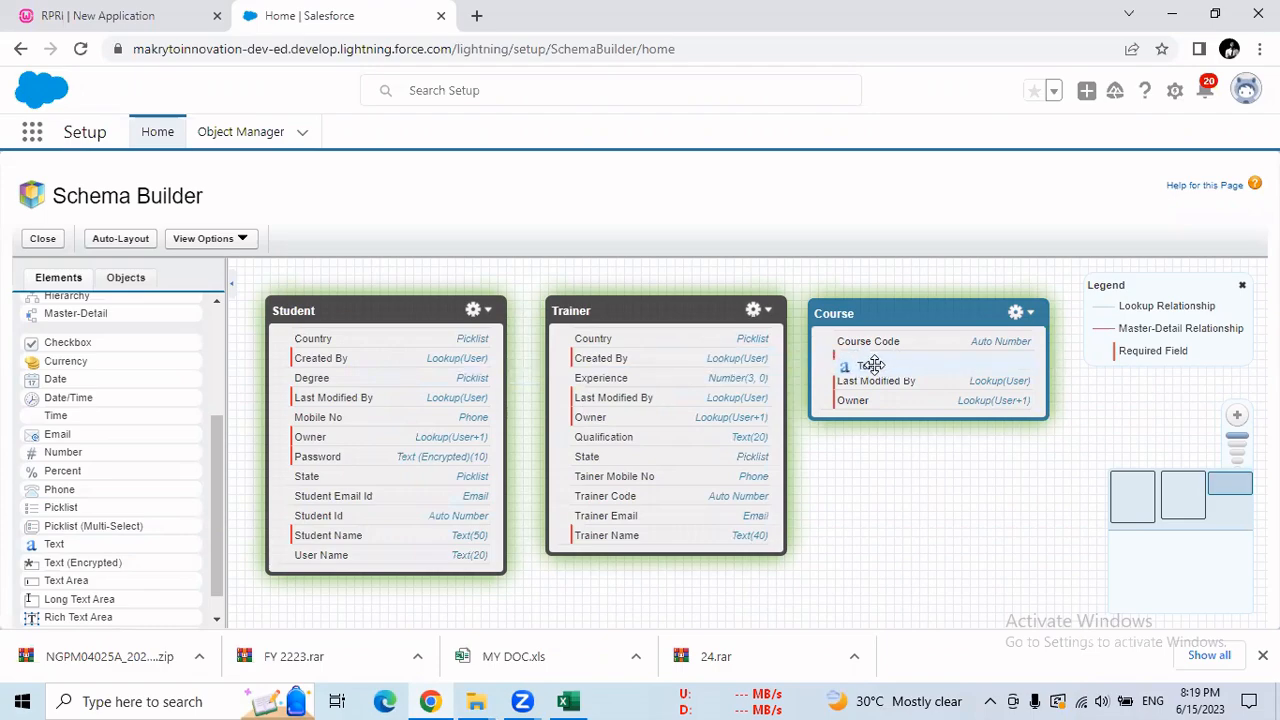
left_click_drag(873, 365, 873, 365)
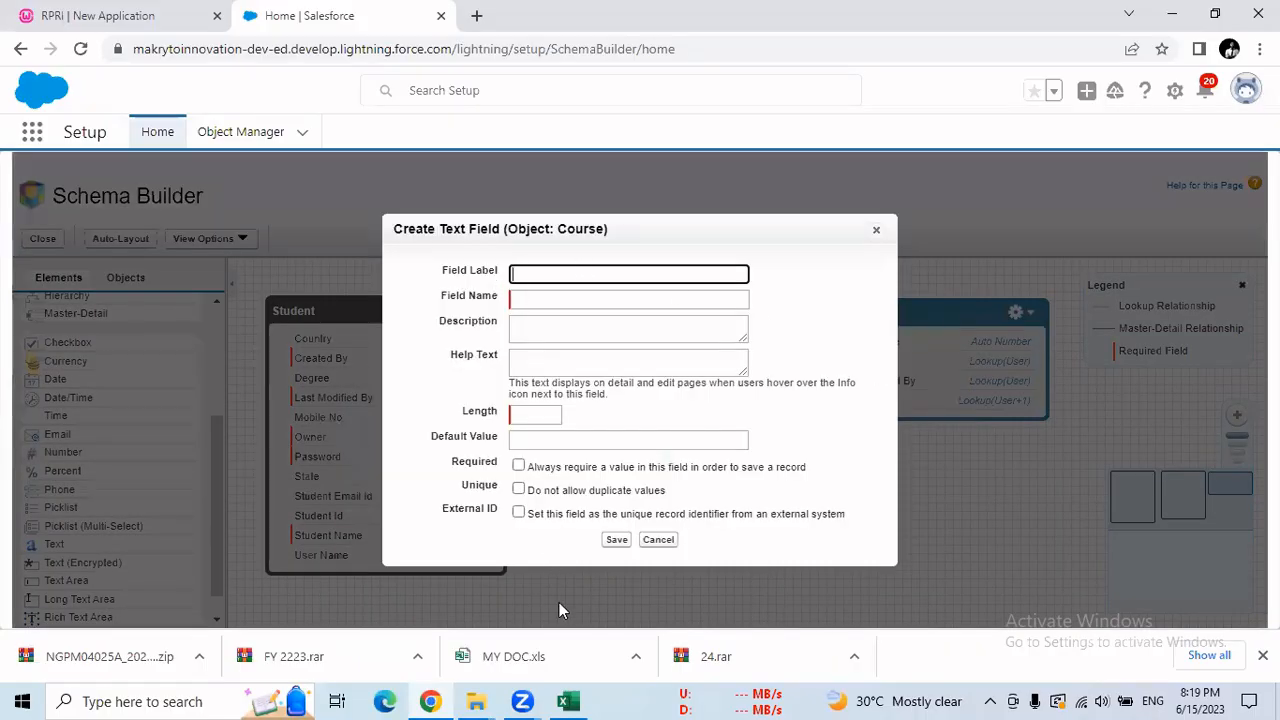
Step: Switch to Excel and copy the Course Name text from cell C34
key("alt+Tab")
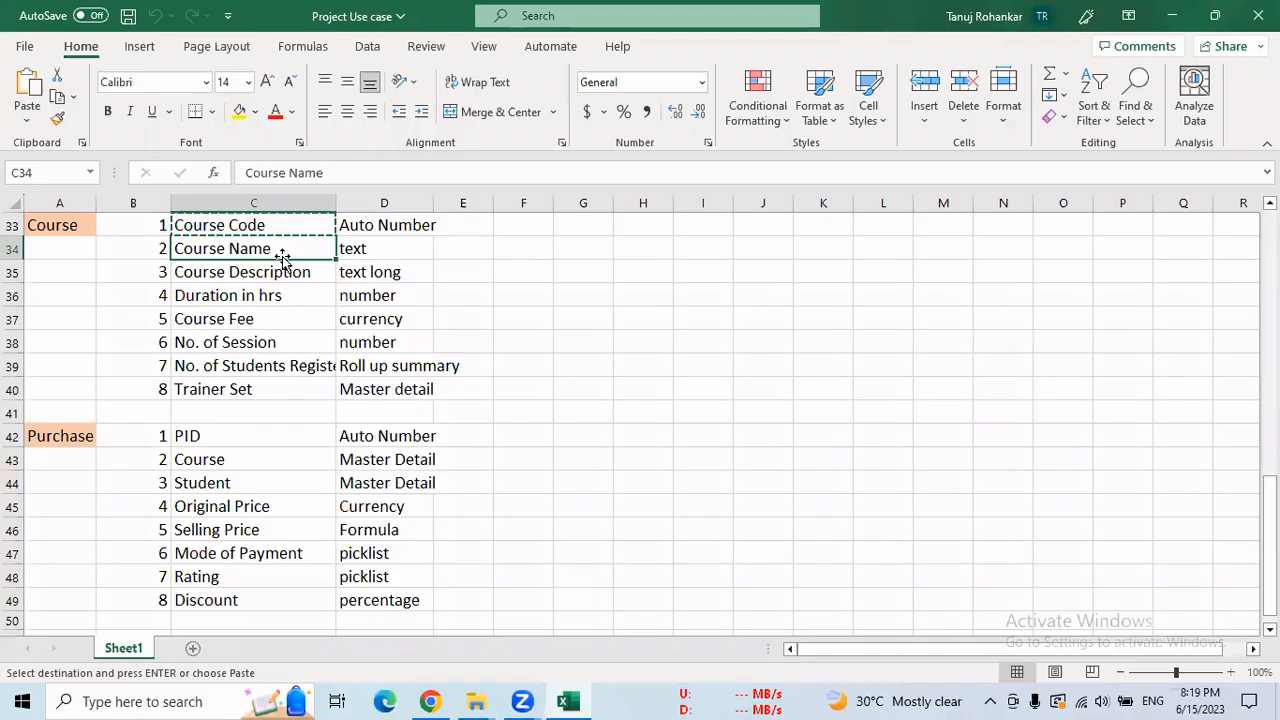
left_click(269, 279)
double_click(272, 250)
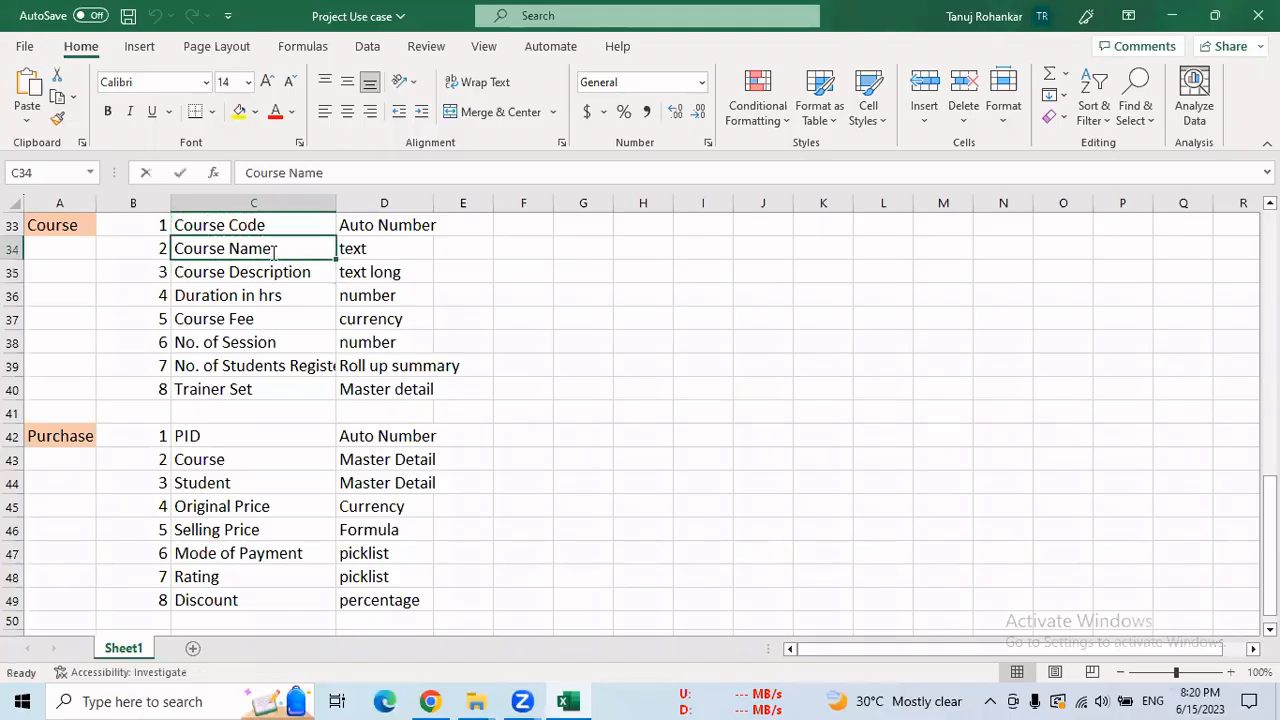
key("shift+Home")
key("ctrl+c")
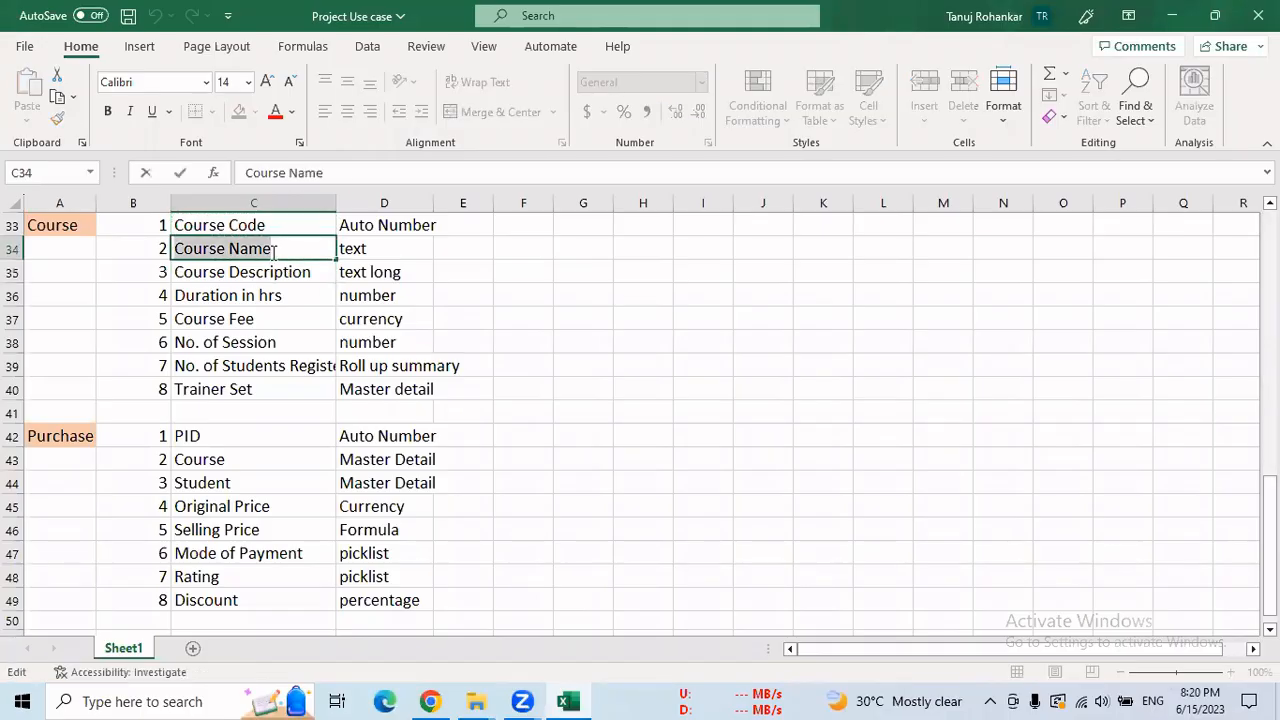
Step: Switch to Schema Builder, label the new text field Course Name with a length of 30, and save it
left_click(430, 701)
left_click(568, 280)
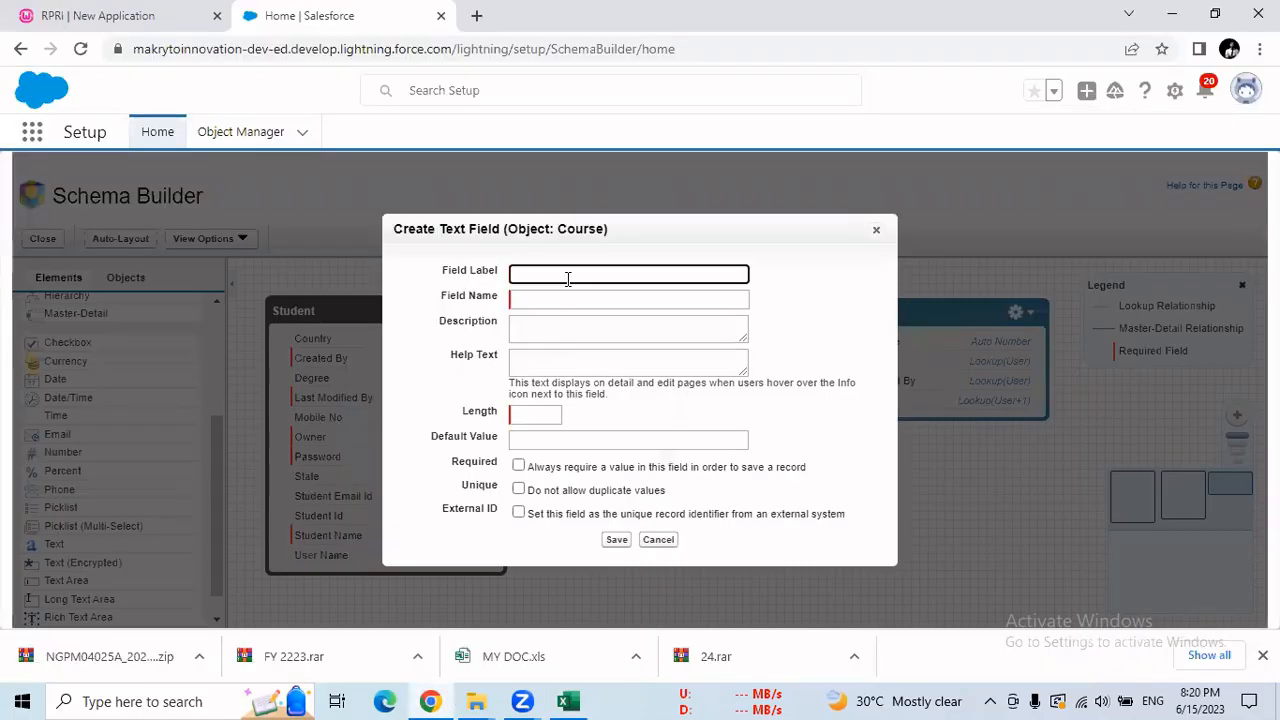
key("ctrl+v")
left_click(540, 298)
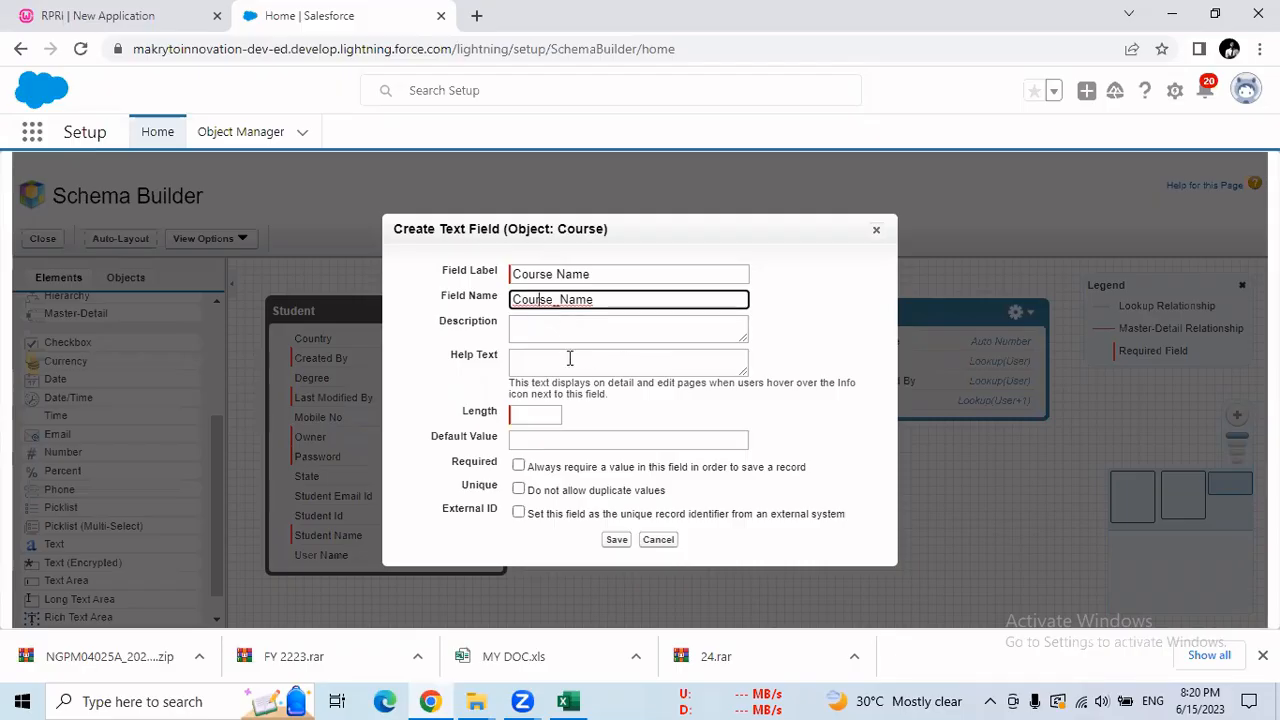
left_click(547, 416)
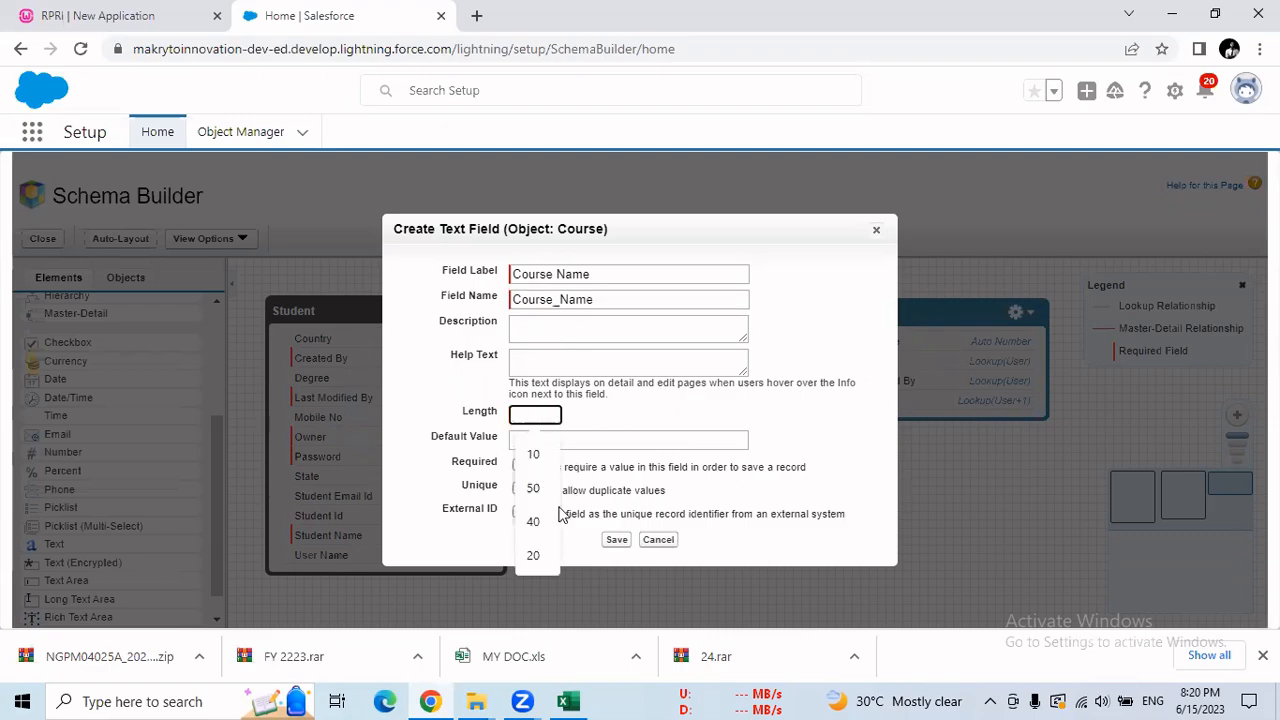
type("30")
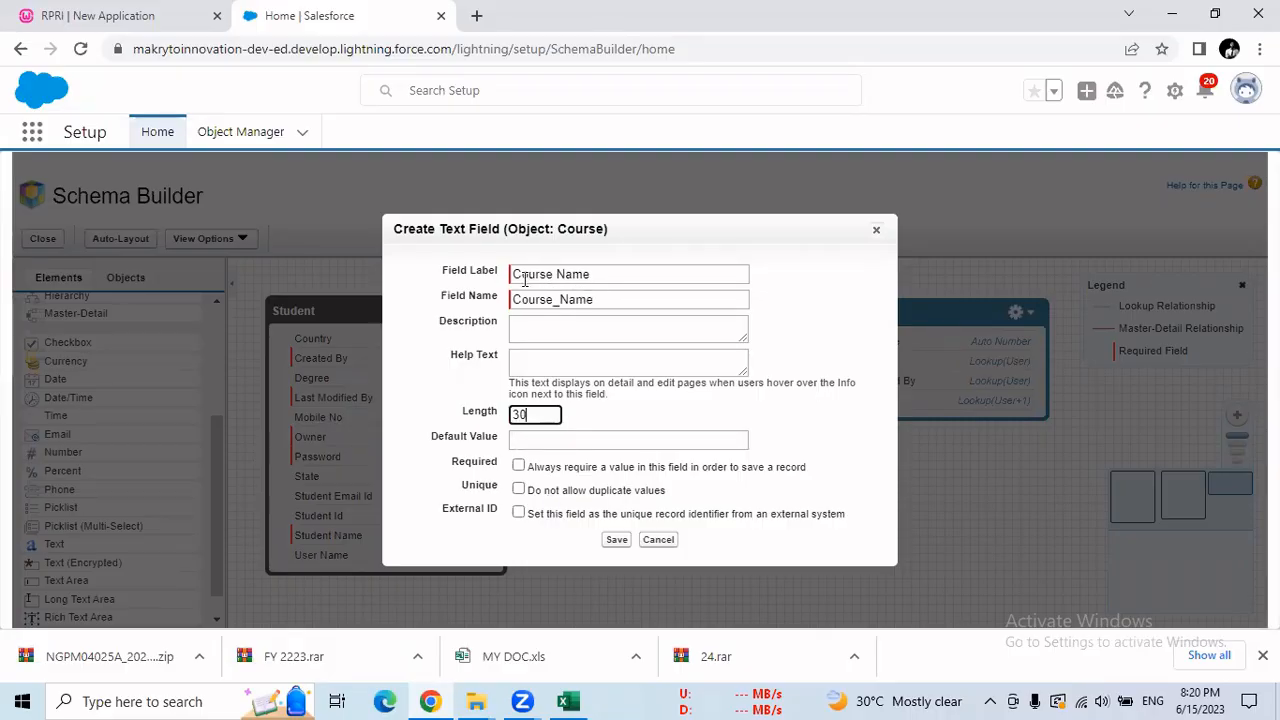
left_click(518, 466)
left_click(616, 540)
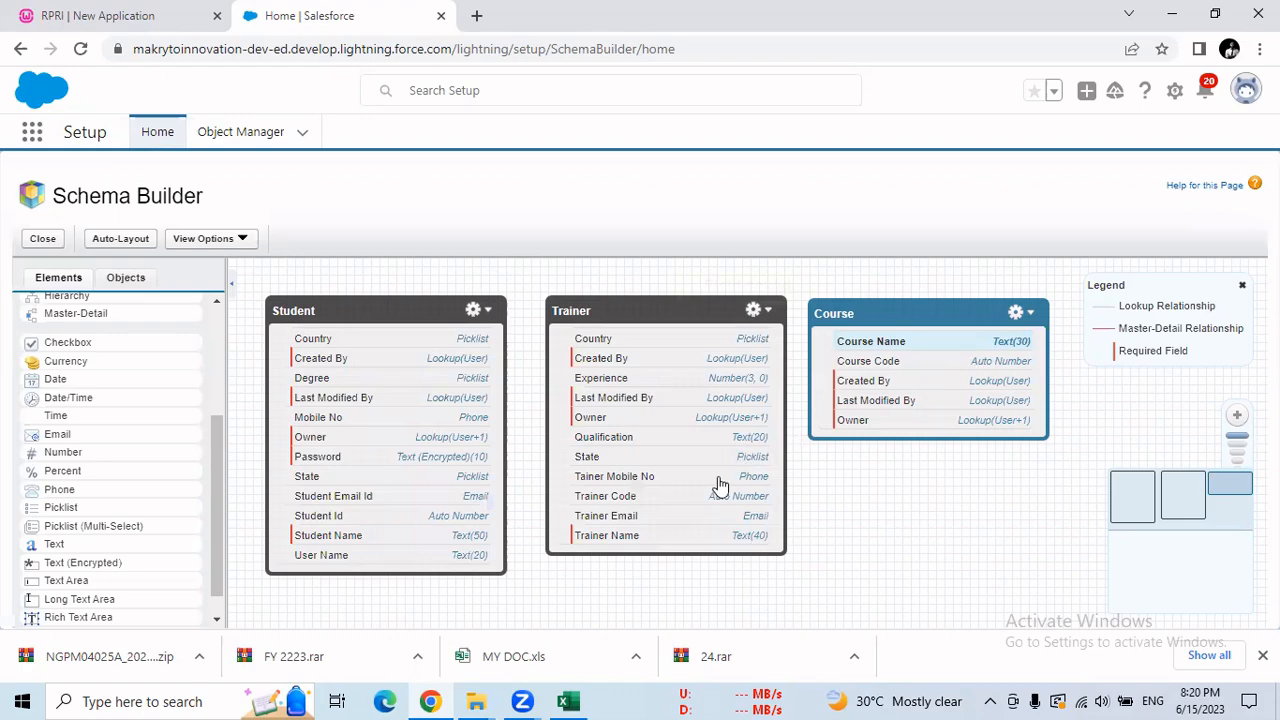
Step: Switch to Excel and copy the Course Description field name from C35
left_click(566, 701)
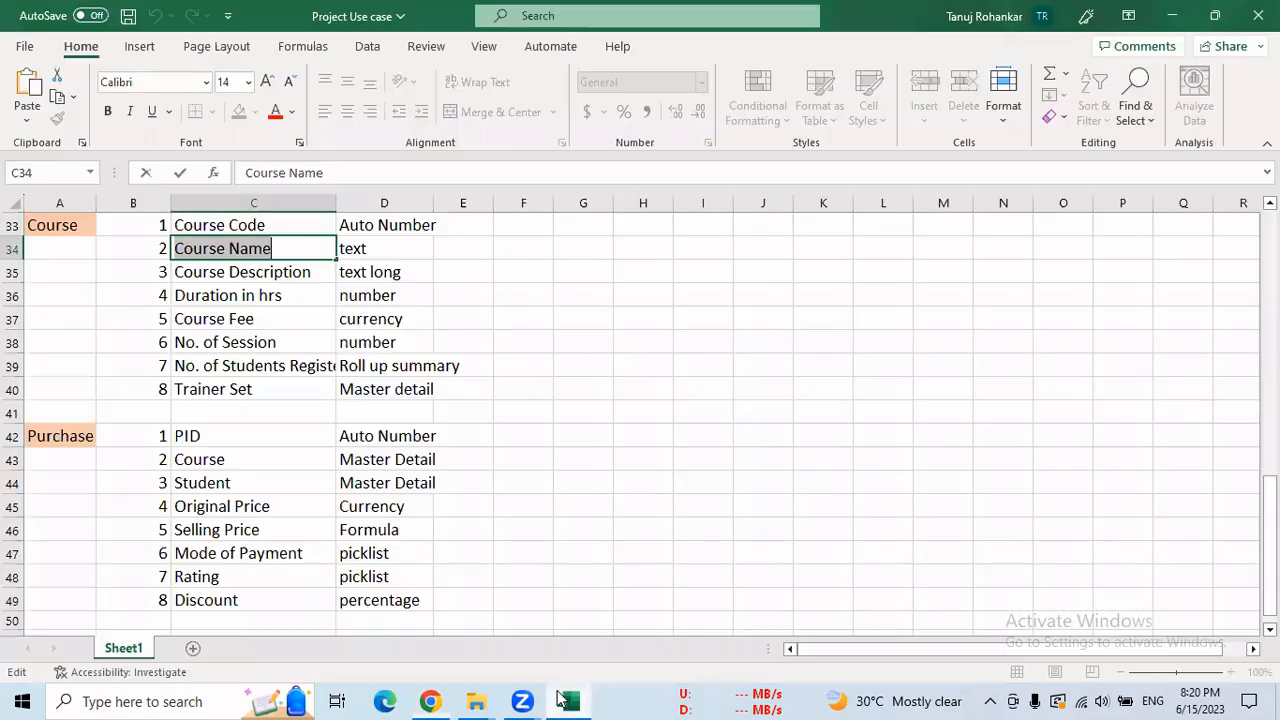
left_click(256, 273)
key("ctrl+c")
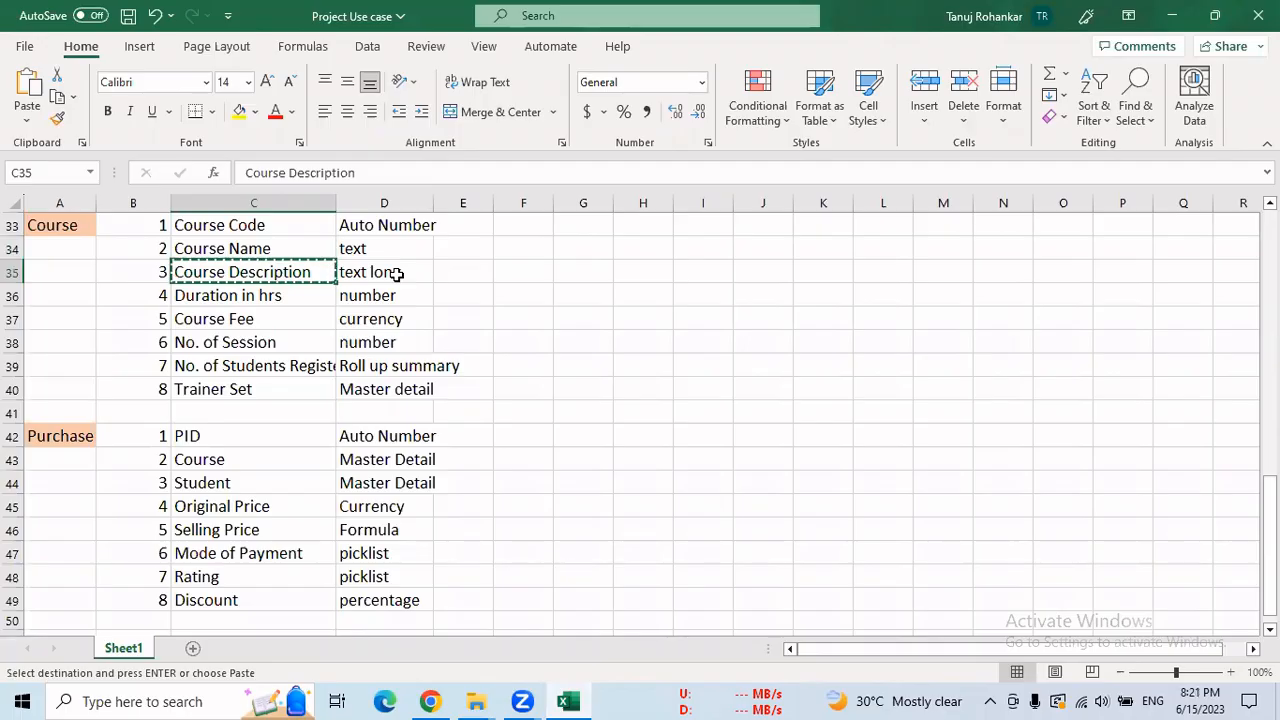
Step: Switch to Schema Builder and add a Text Area field labelled Course Description to the Course object, then save it
key("alt+Tab")
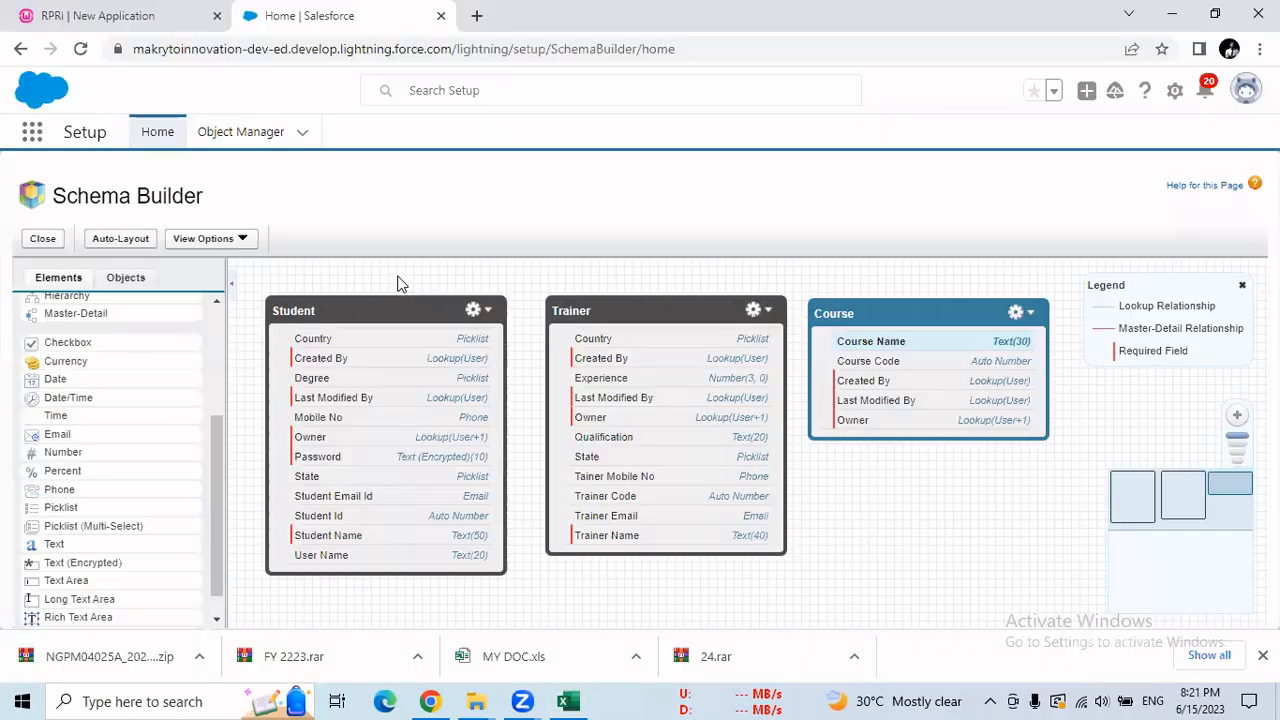
left_click_drag(219, 459, 219, 476)
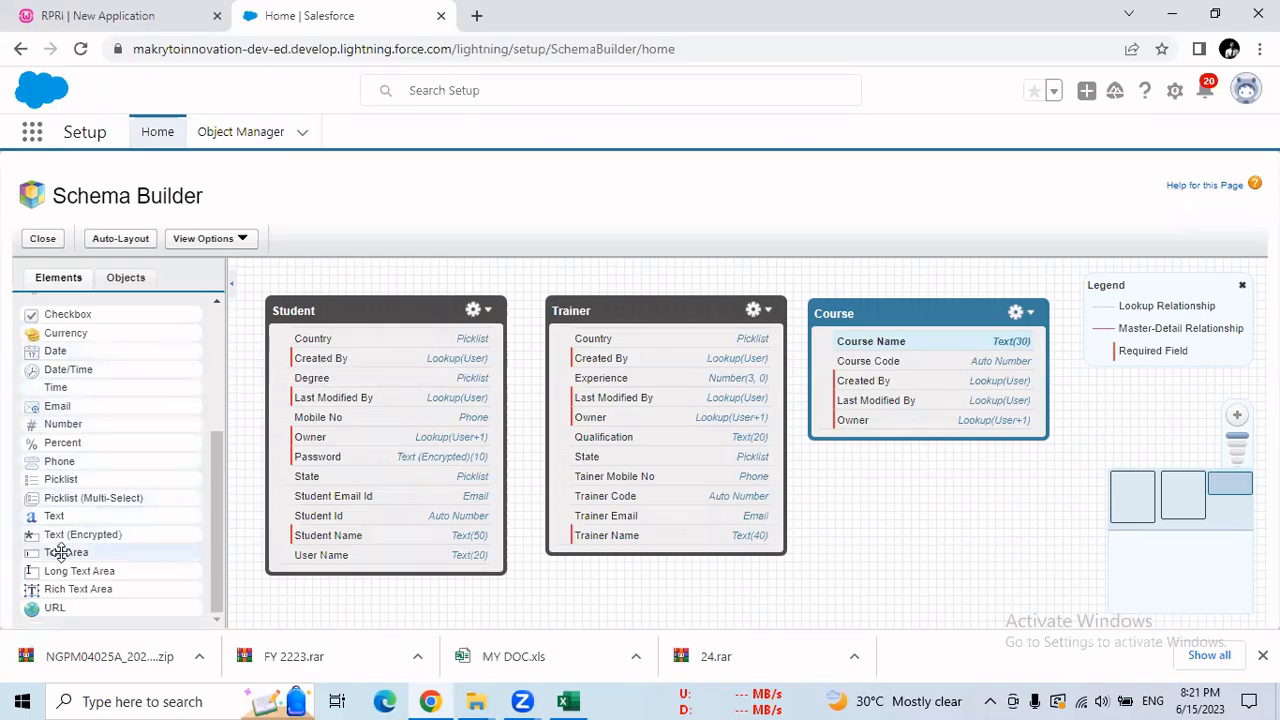
mouse_move(60, 552)
left_mouse_down()
mouse_move(97, 531)
mouse_move(646, 454)
mouse_move(881, 396)
mouse_move(70, 560)
mouse_move(56, 552)
left_mouse_up()
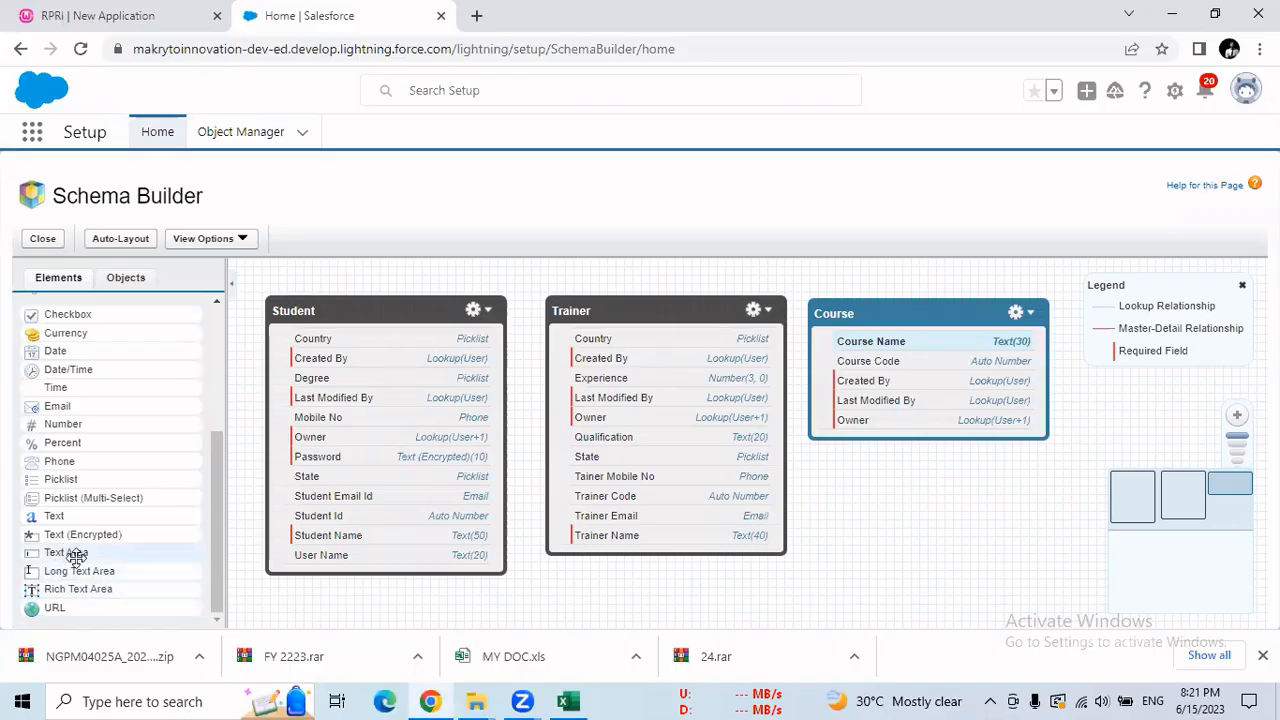
left_click_drag(76, 556, 885, 381)
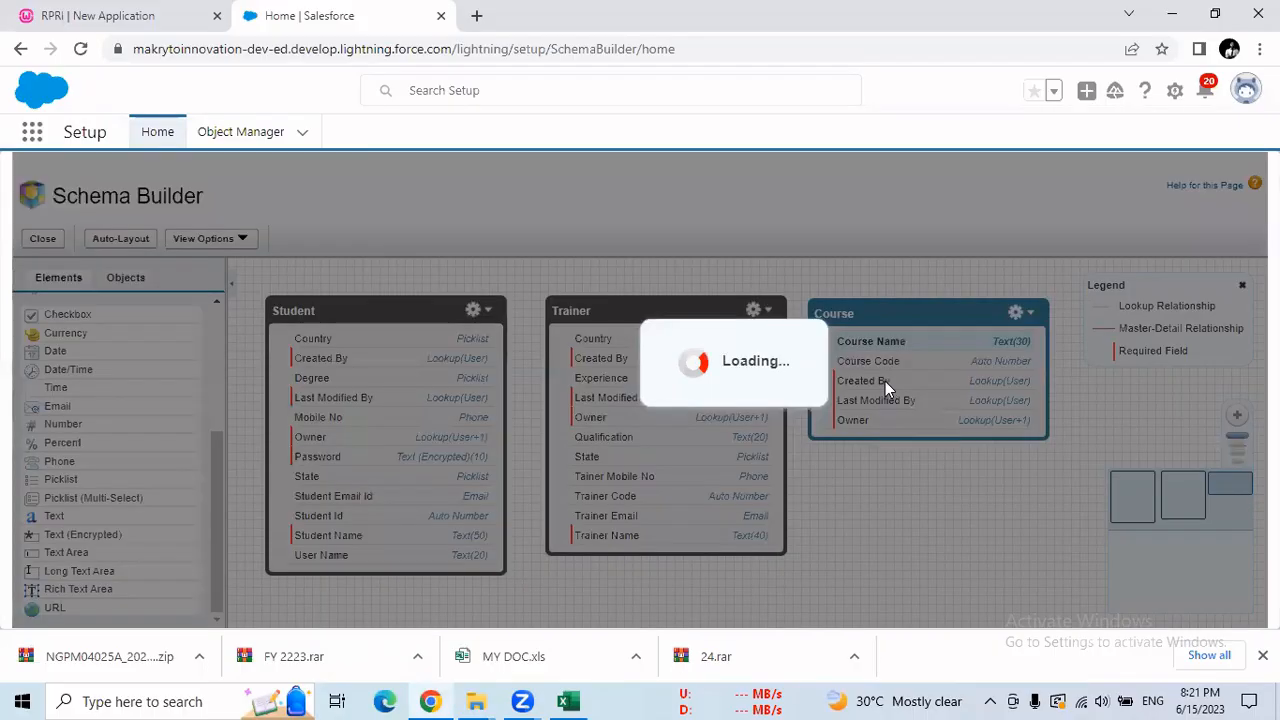
key("ctrl+v")
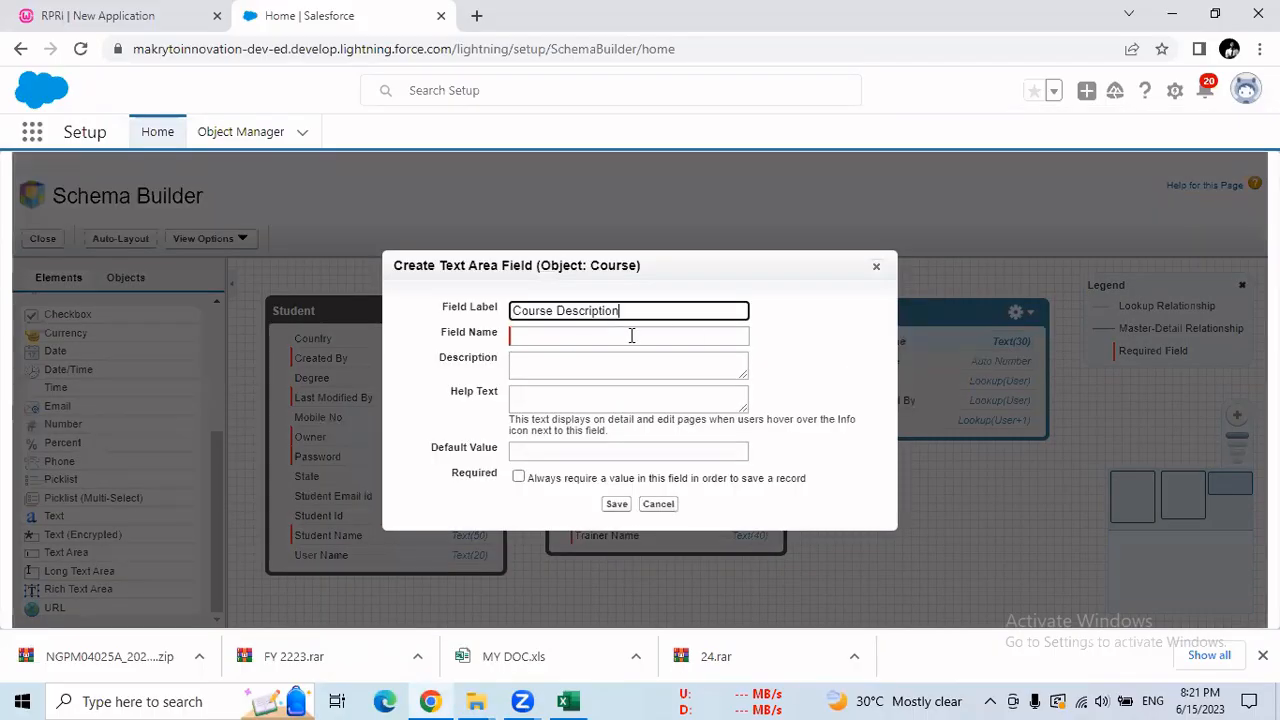
left_click(575, 341)
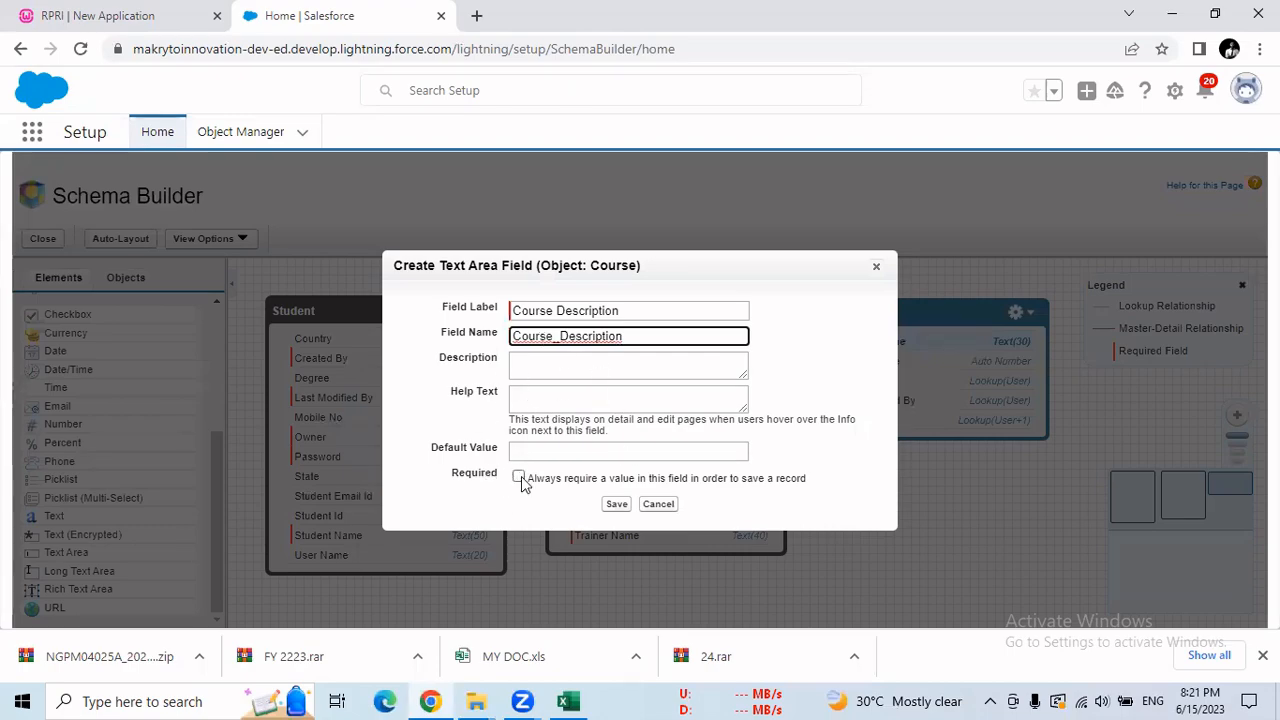
left_click(616, 504)
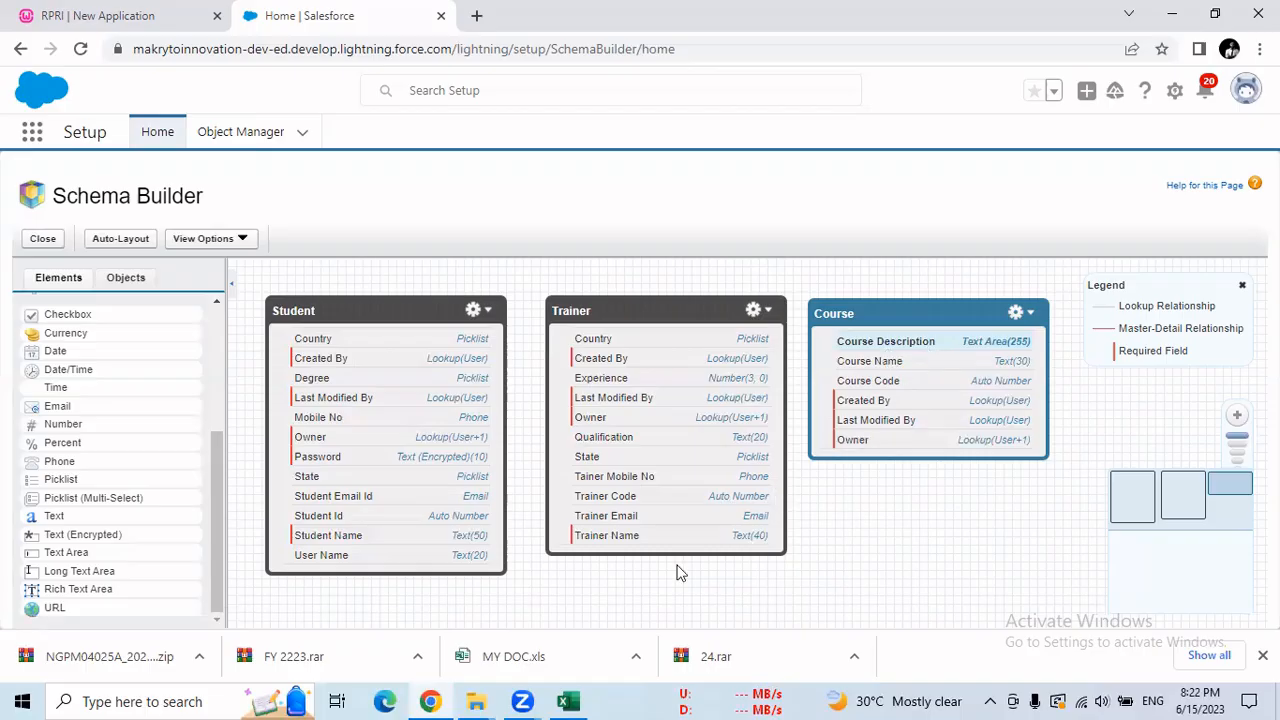
Step: Switch to Excel and copy the Duration in hrs field name from C36
left_click(567, 701)
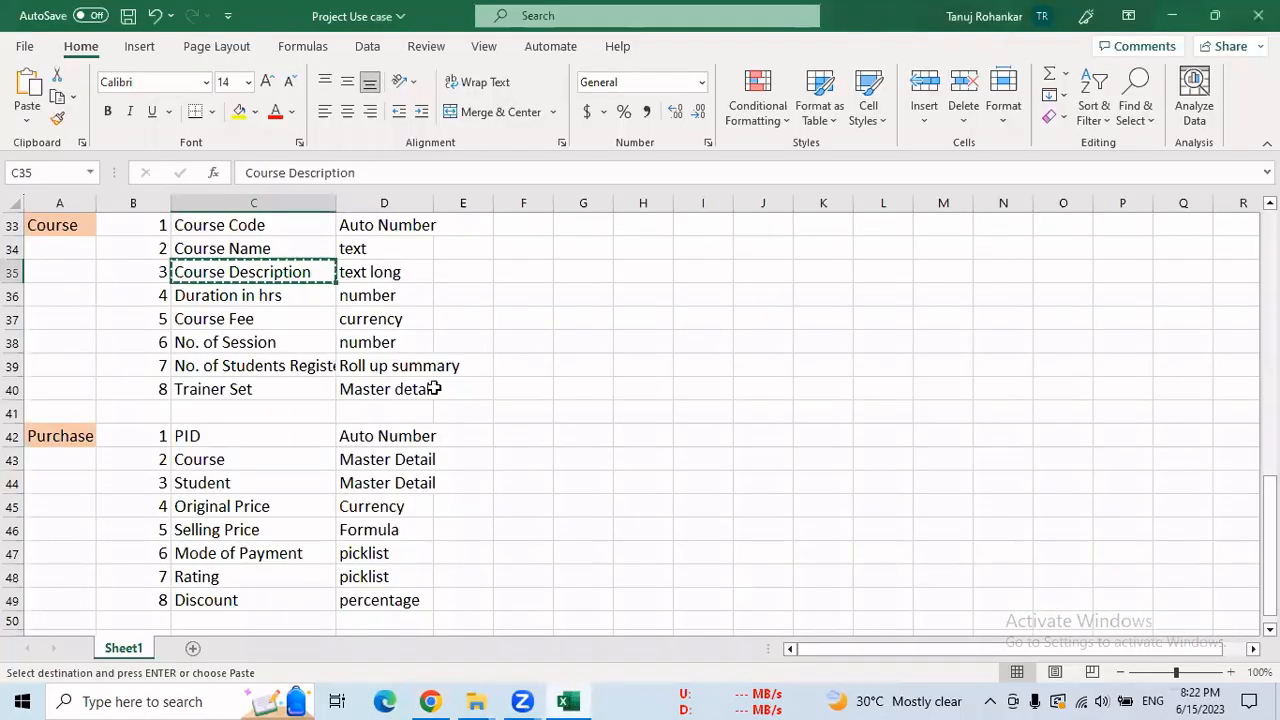
left_click(294, 295)
key("ctrl+c")
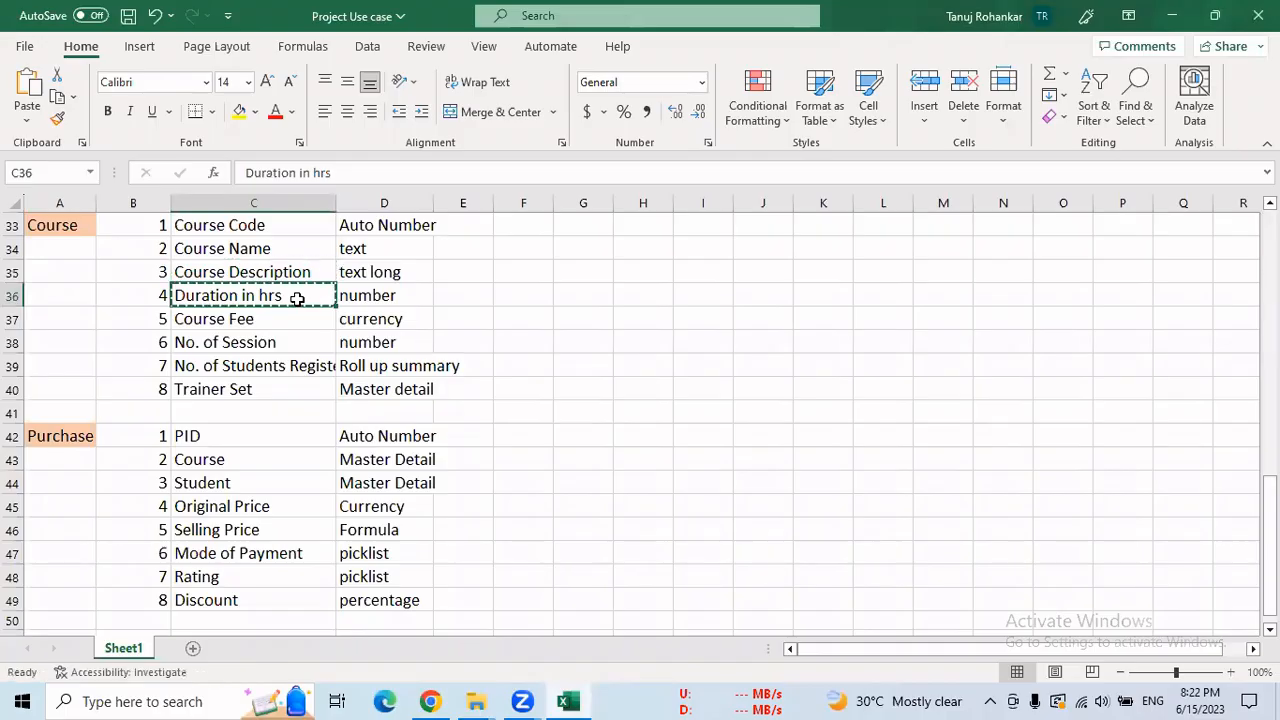
Step: Switch to Schema Builder and add a Number field labelled Duration in hrs with length 3 to the Course object, then save it
left_click(430, 701)
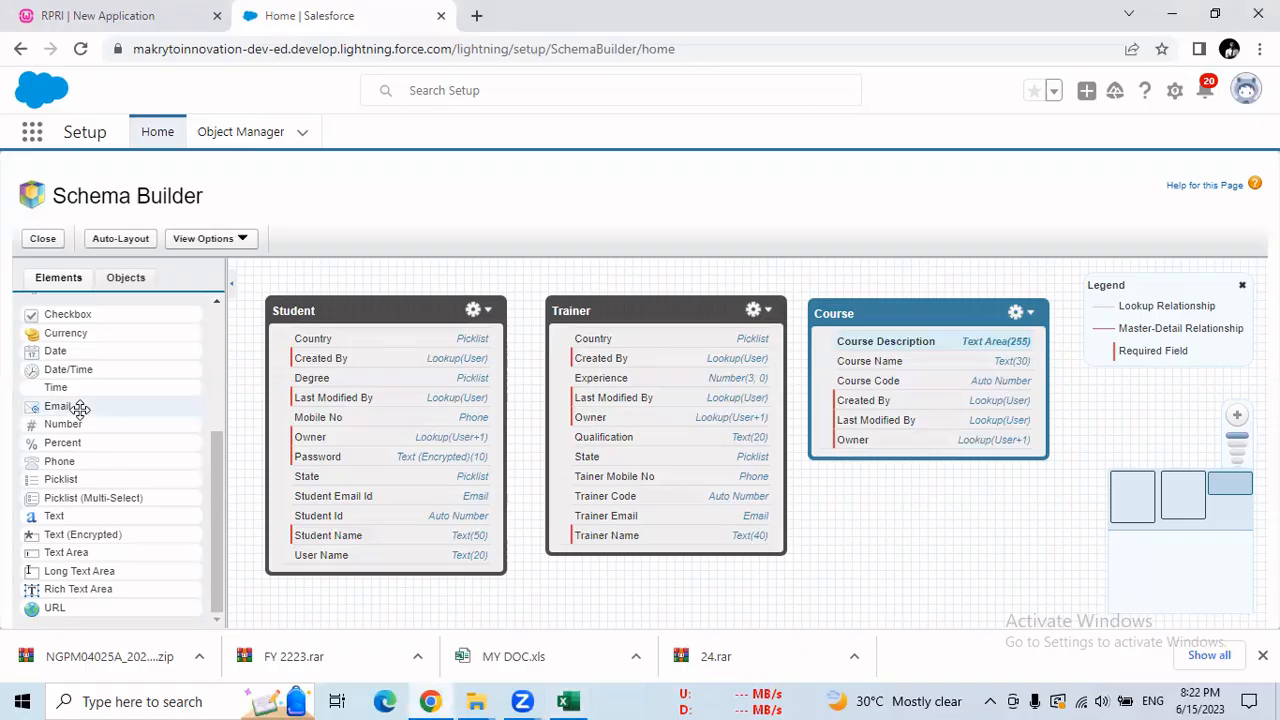
left_click_drag(80, 424, 898, 403)
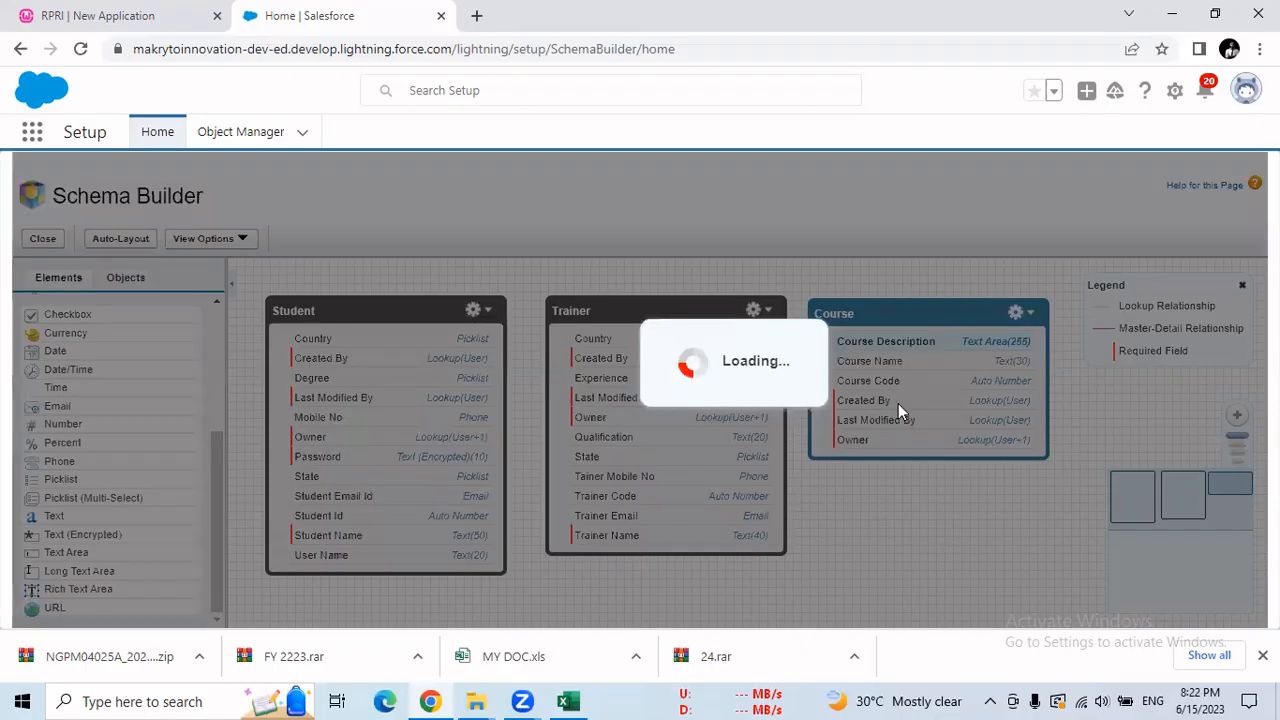
type("Duration in hrs")
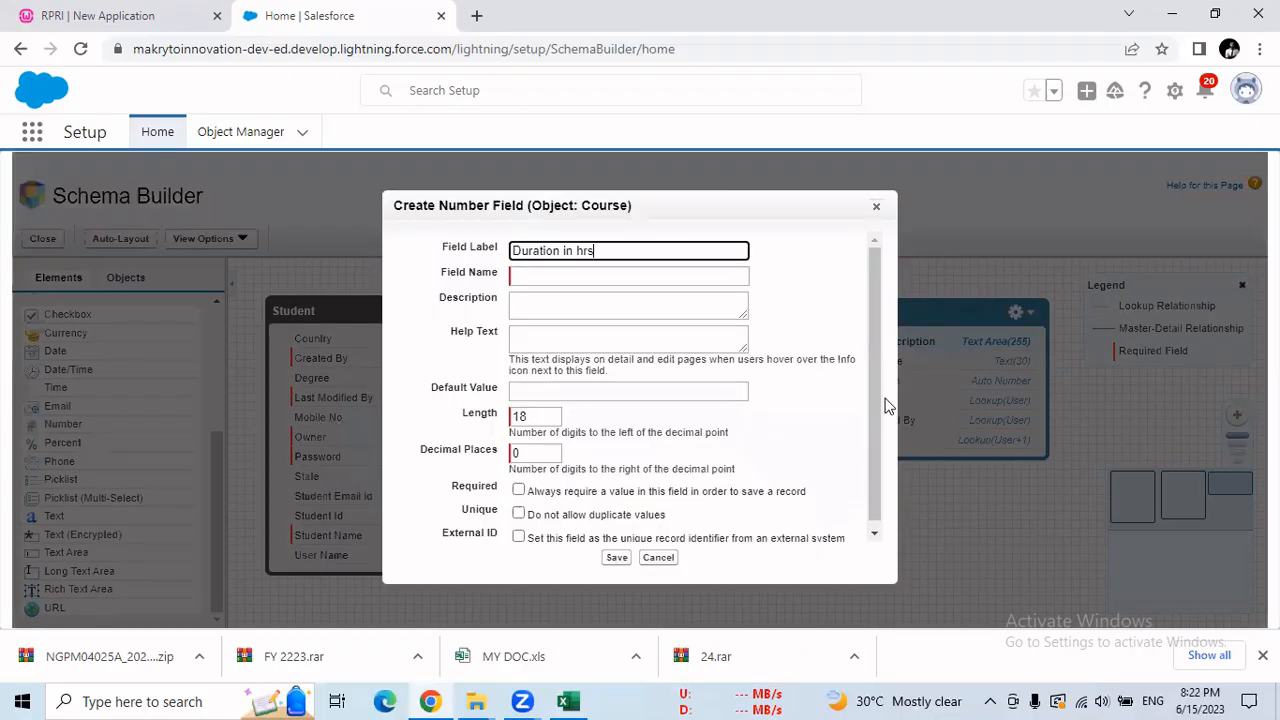
left_click(567, 273)
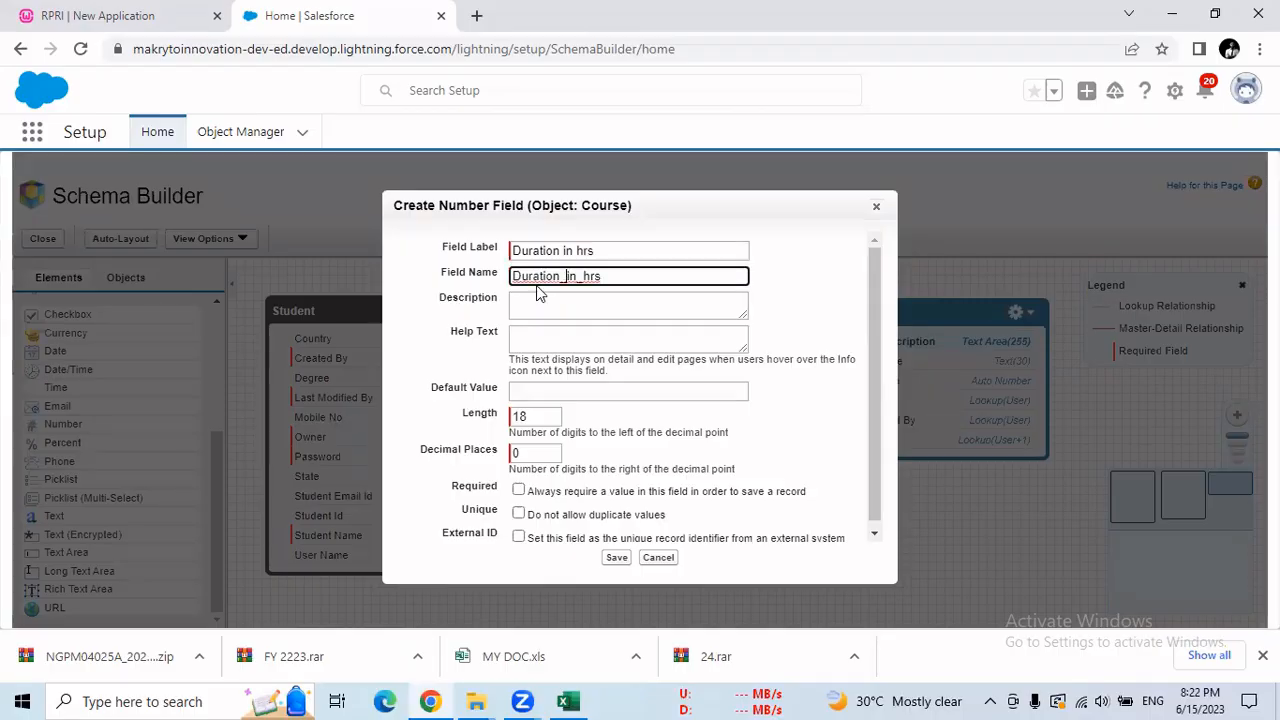
left_click_drag(532, 414, 503, 421)
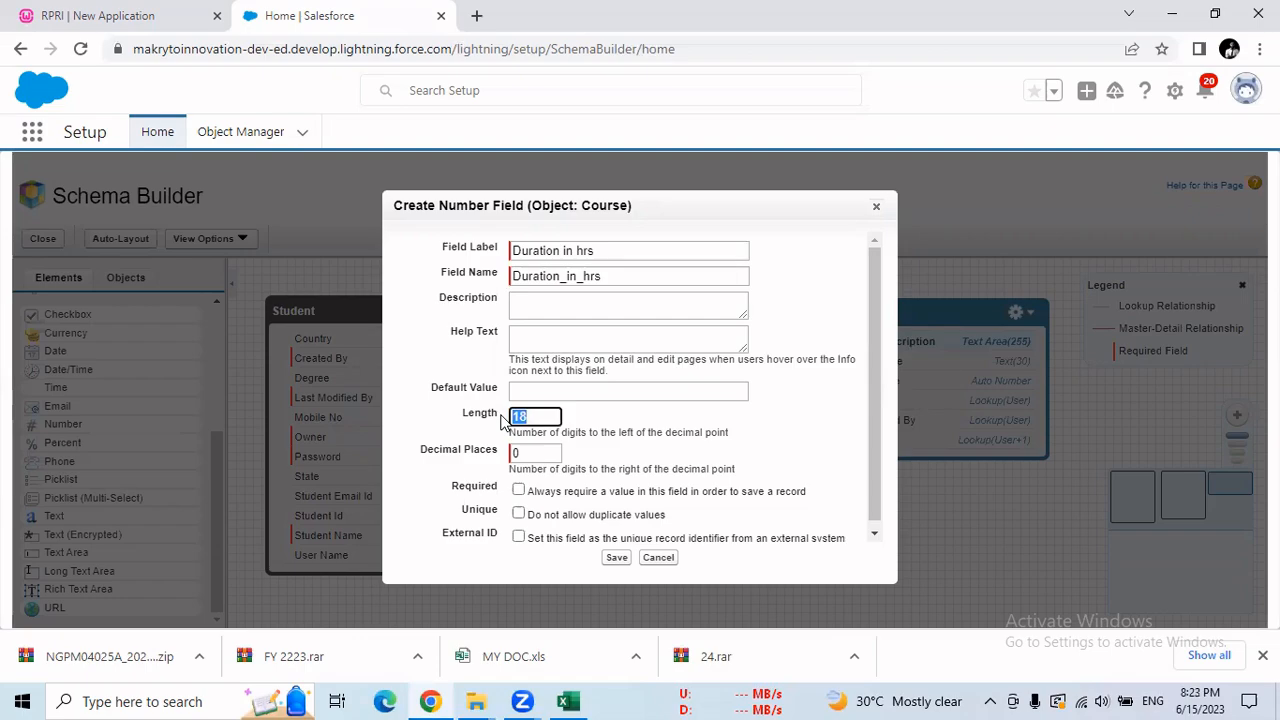
type("3")
left_click(618, 560)
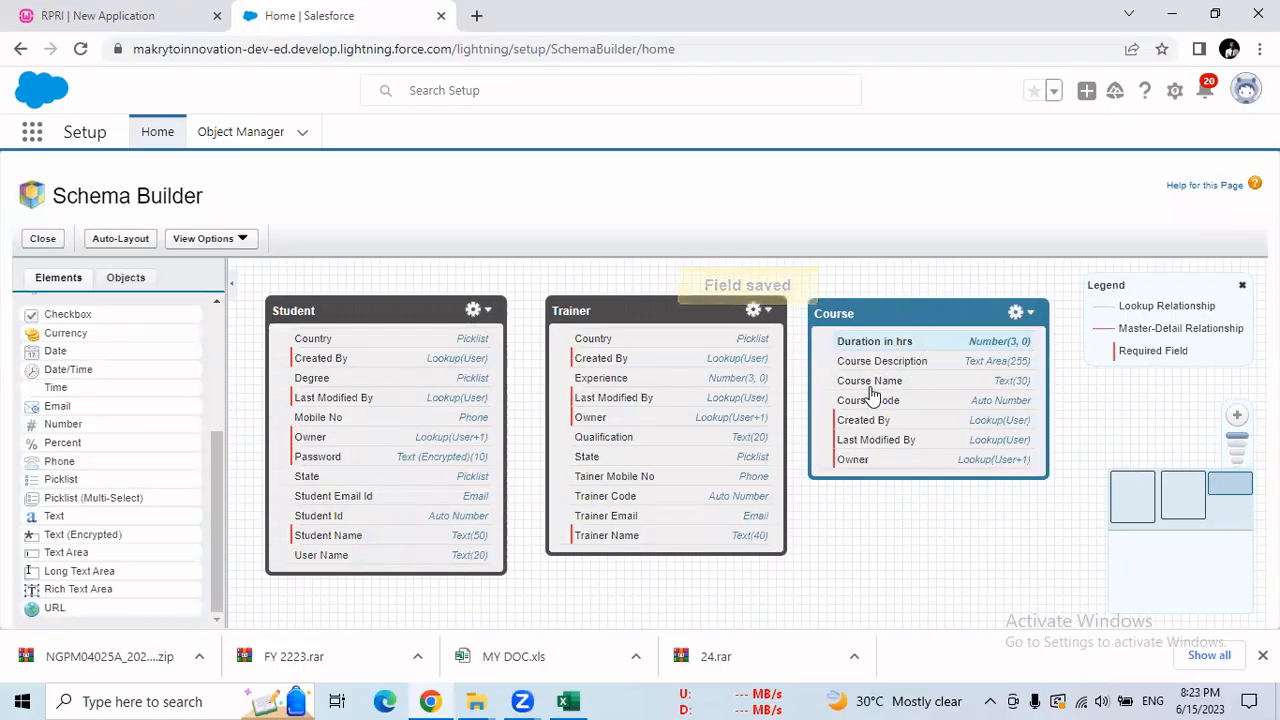
Step: Copy Course Fee from C37 in Excel and add it to the Course object in Schema Builder as a Currency field with length 6
key("alt+Tab")
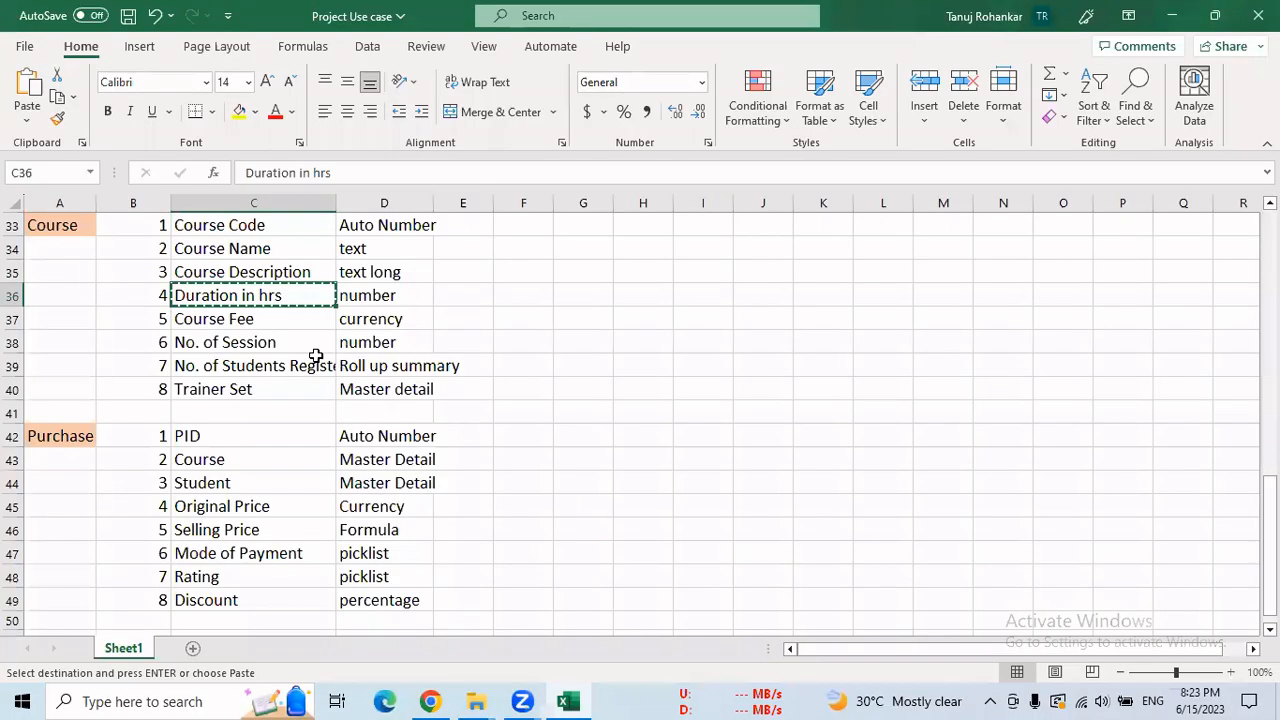
left_click(283, 319)
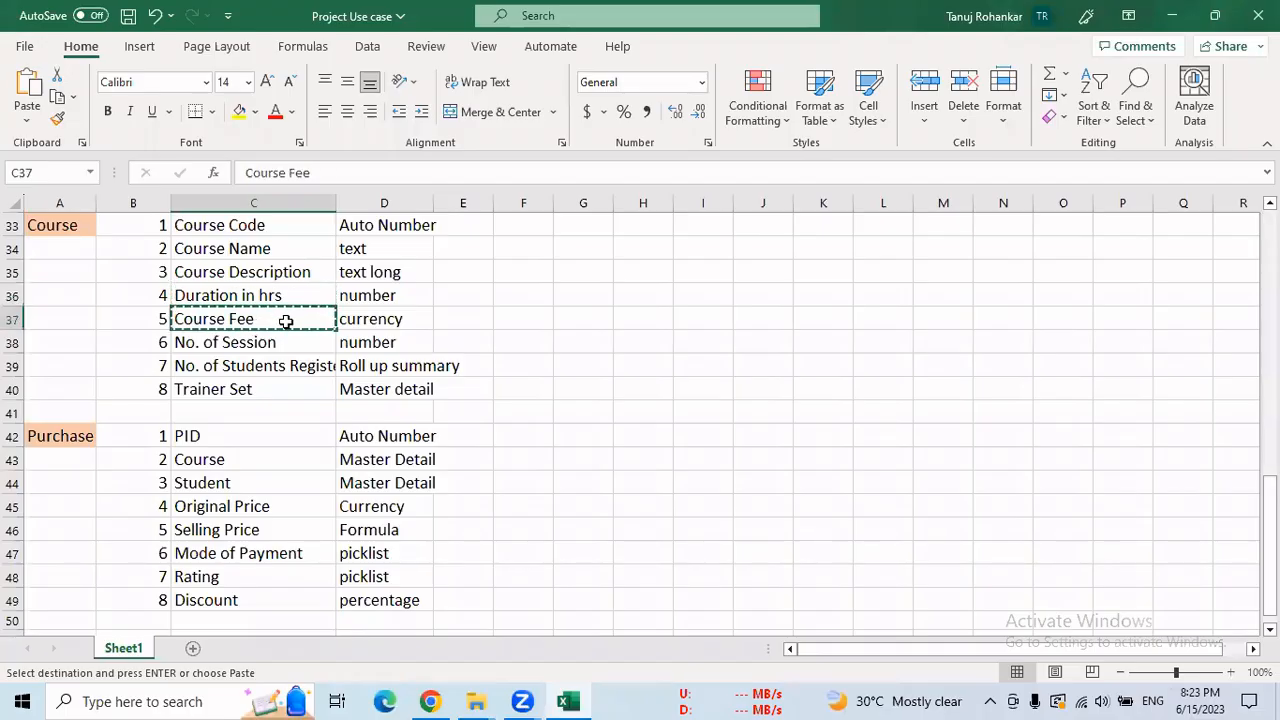
key("alt+Tab")
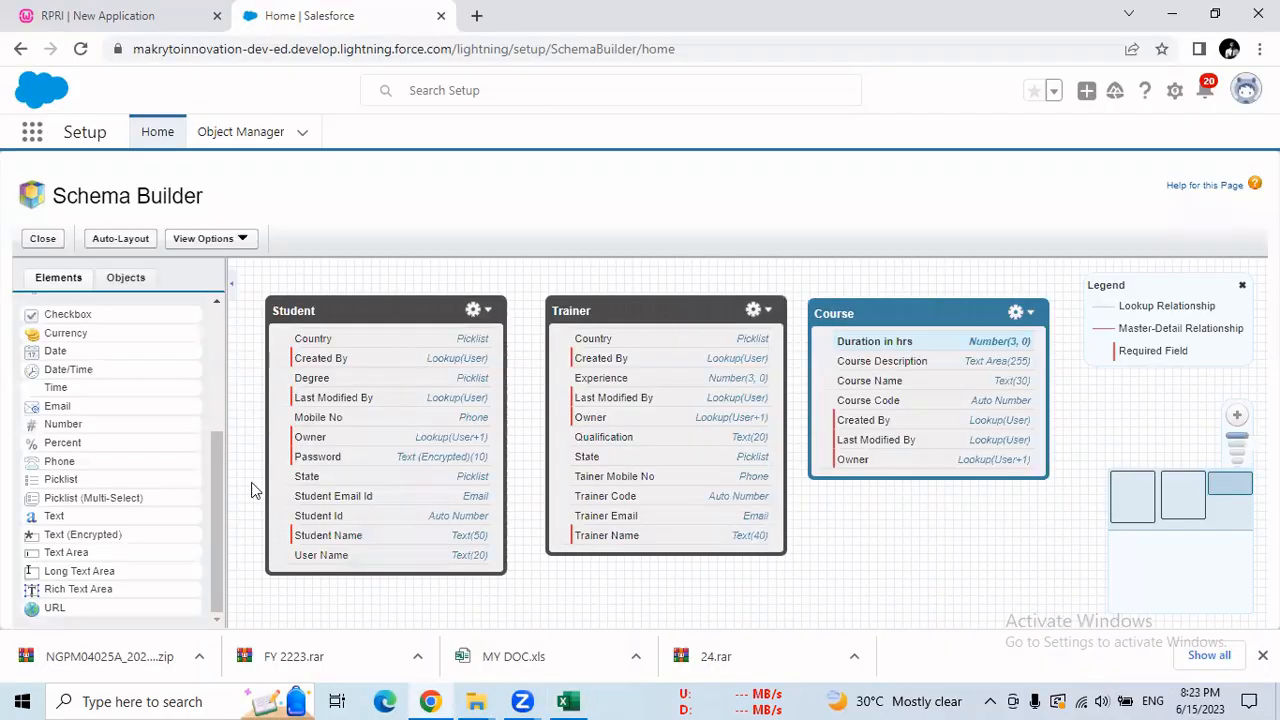
left_click_drag(88, 333, 896, 368)
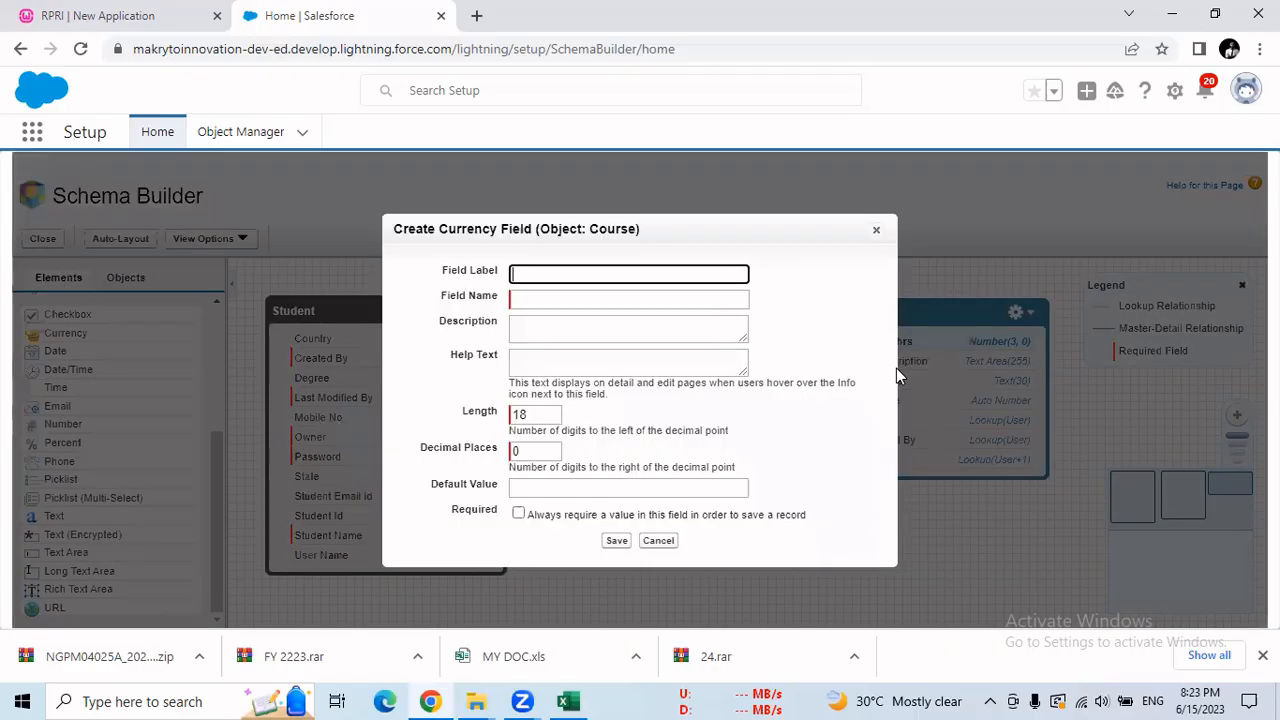
key("ctrl+v")
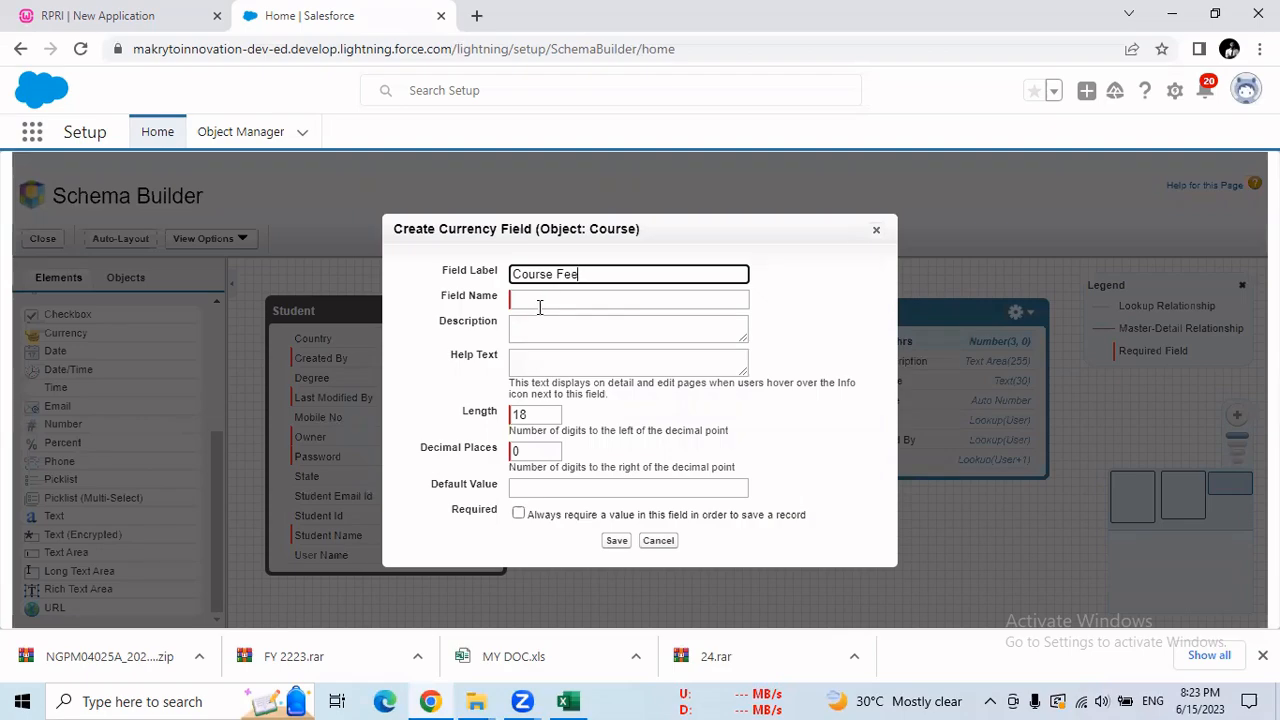
left_click(539, 301)
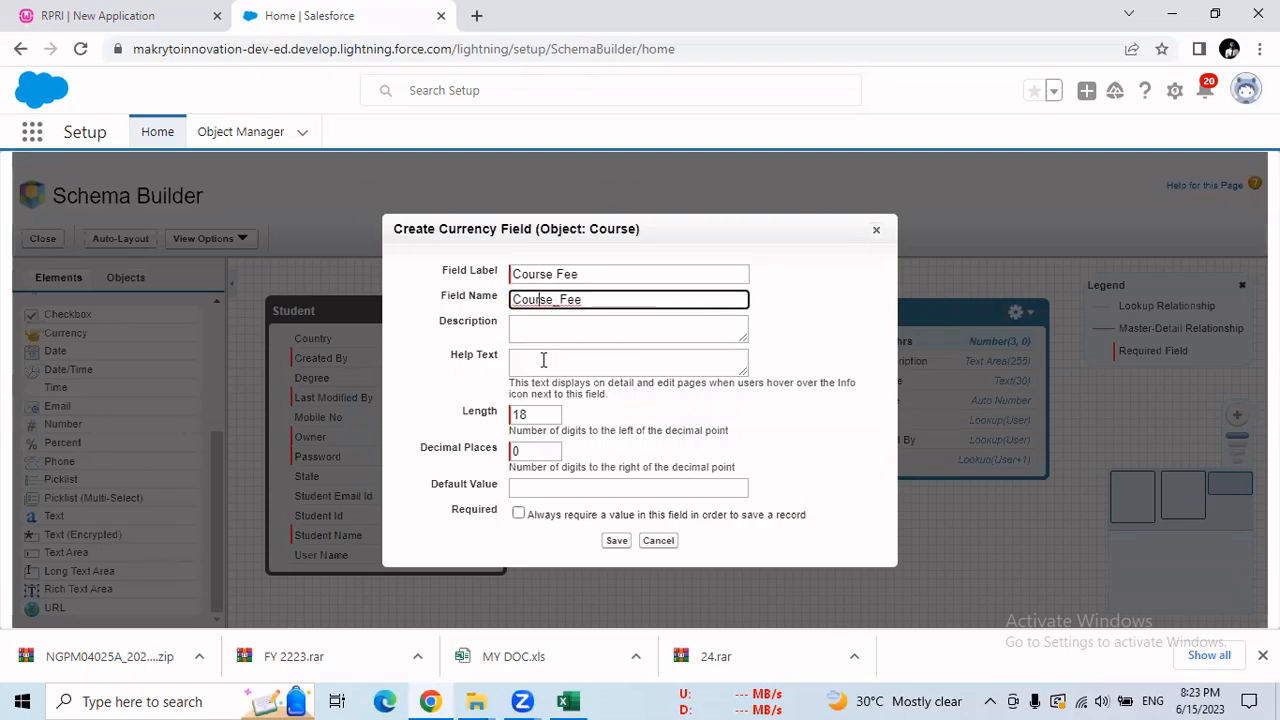
left_click(500, 416)
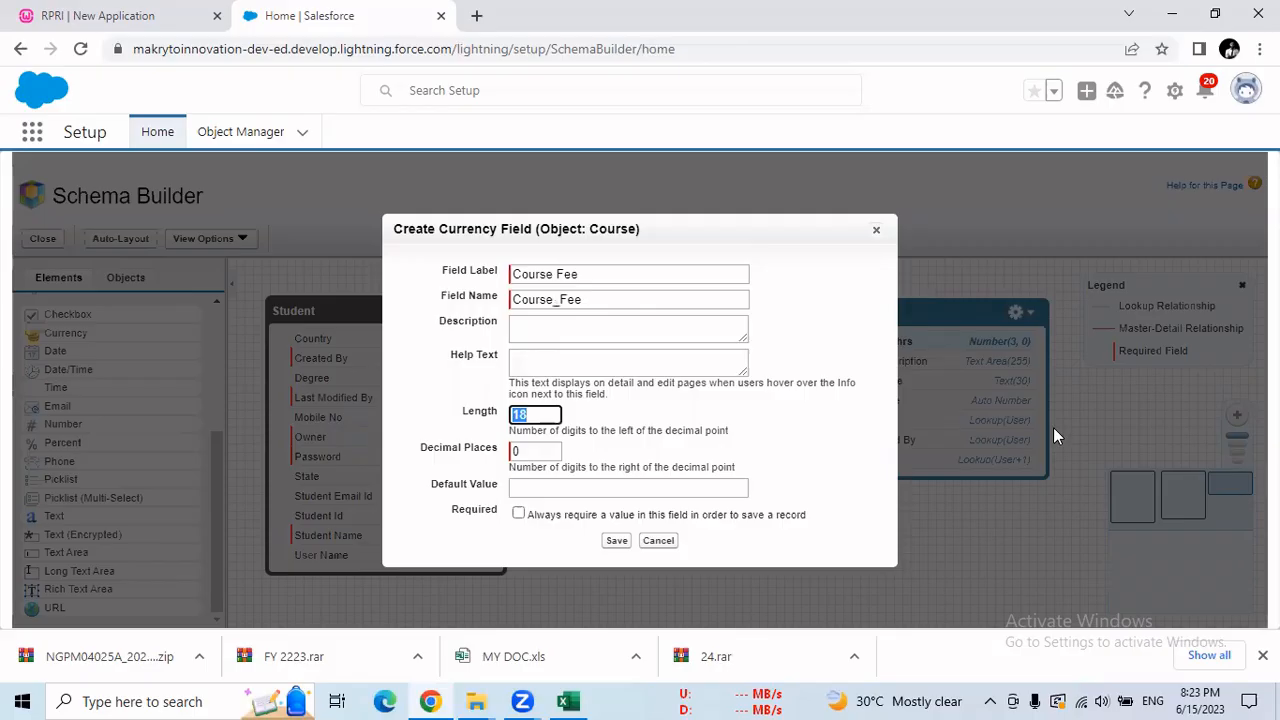
type("6")
left_click(612, 541)
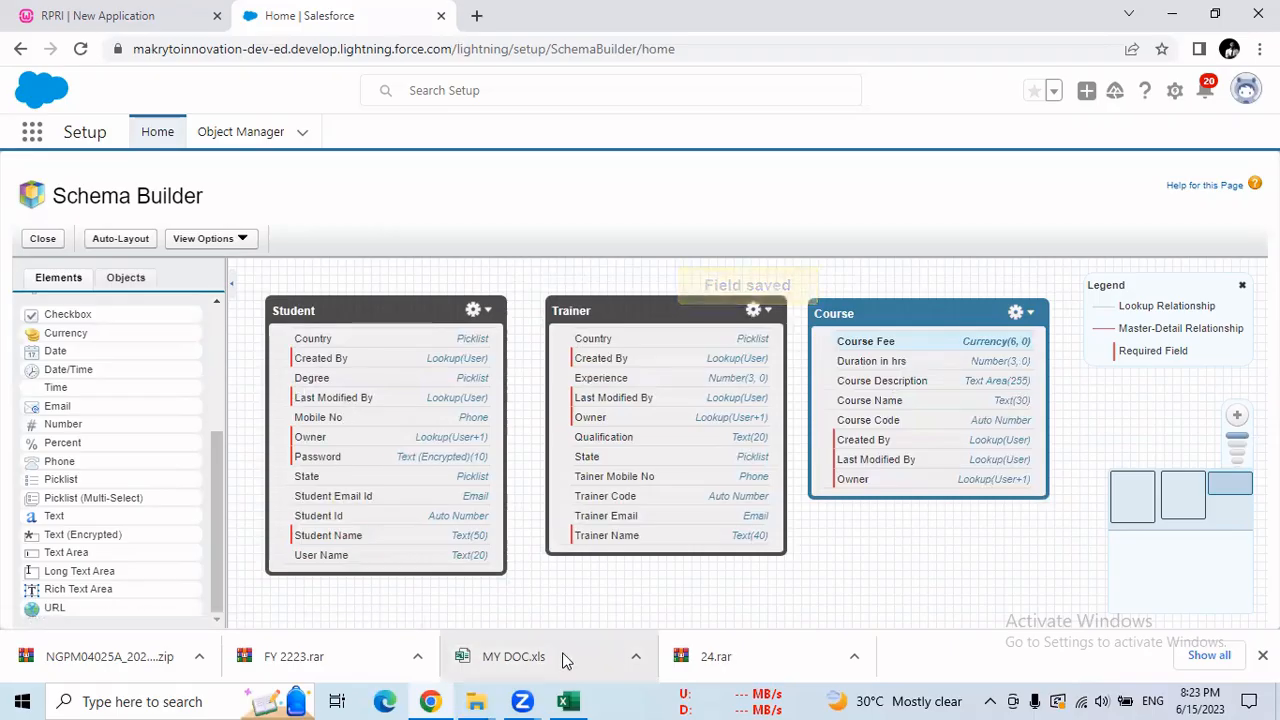
Step: Copy No. of Session from C38 in Excel and add it to the Course object in Schema Builder as a Number field with length 4
key("alt+Tab")
left_click(240, 342)
key("ctrl+c")
key("alt+Tab")
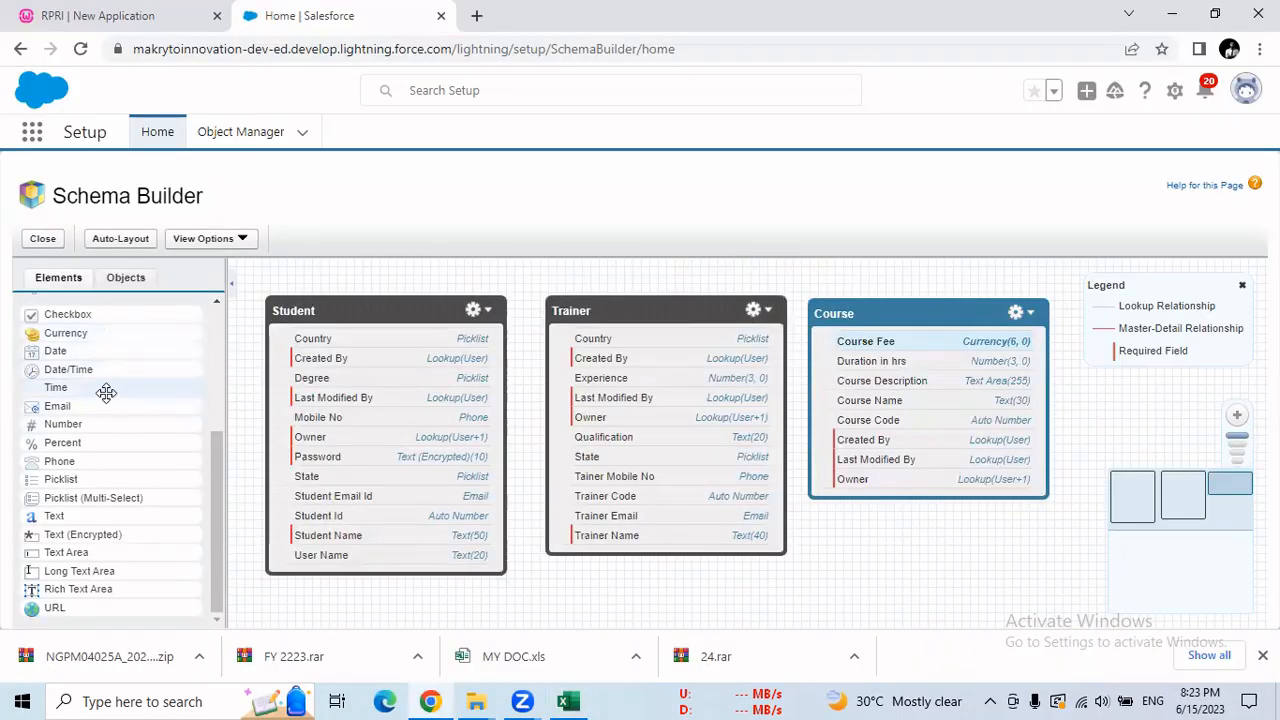
left_click_drag(100, 424, 903, 432)
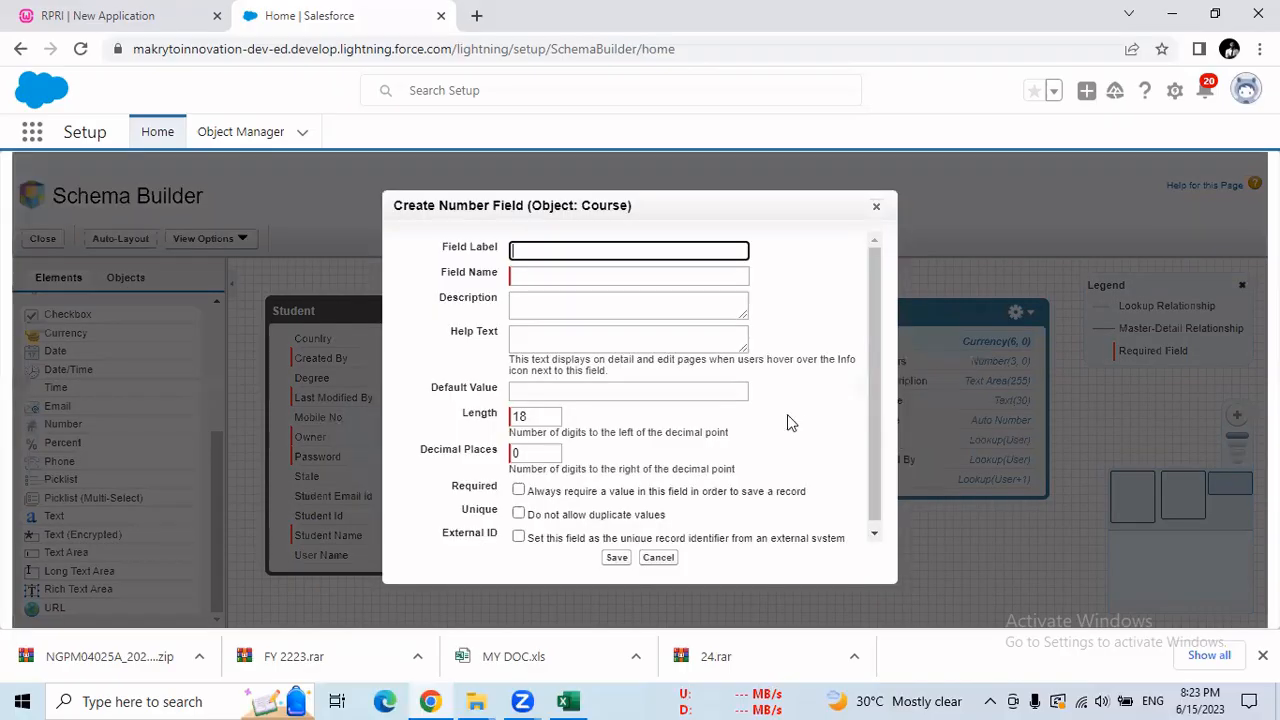
key("ctrl+v")
left_click(570, 276)
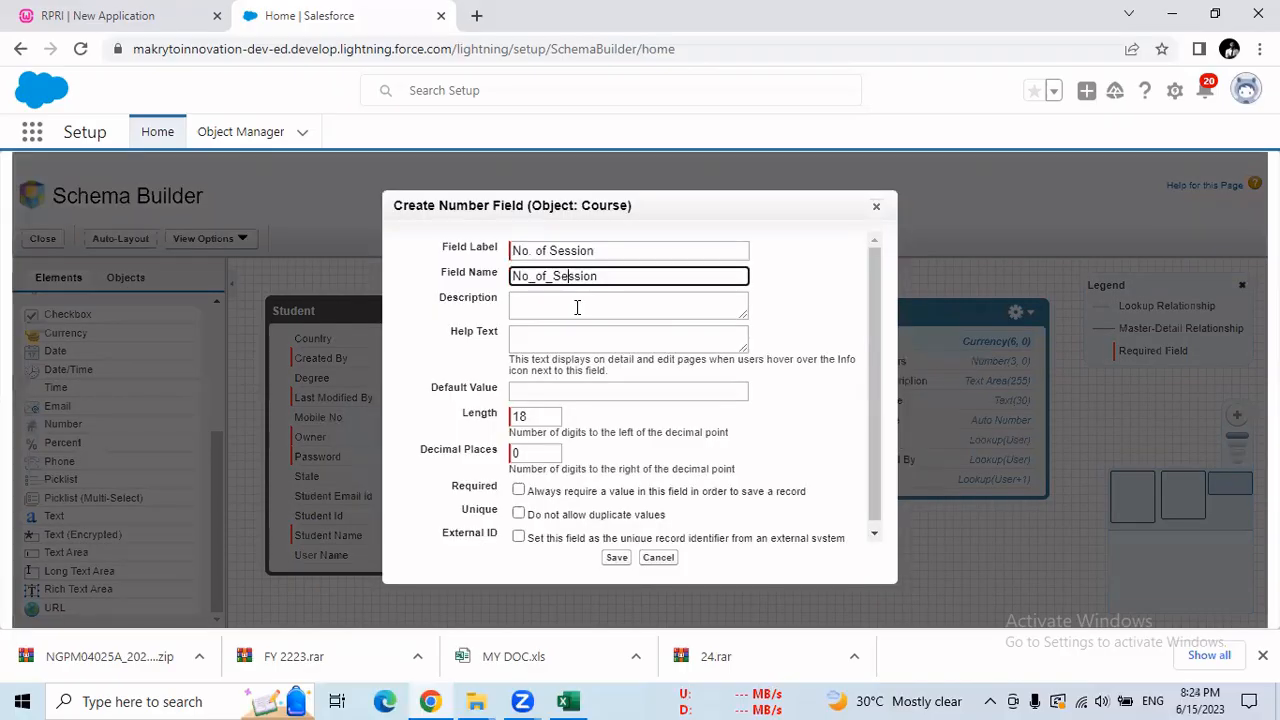
left_click(468, 416)
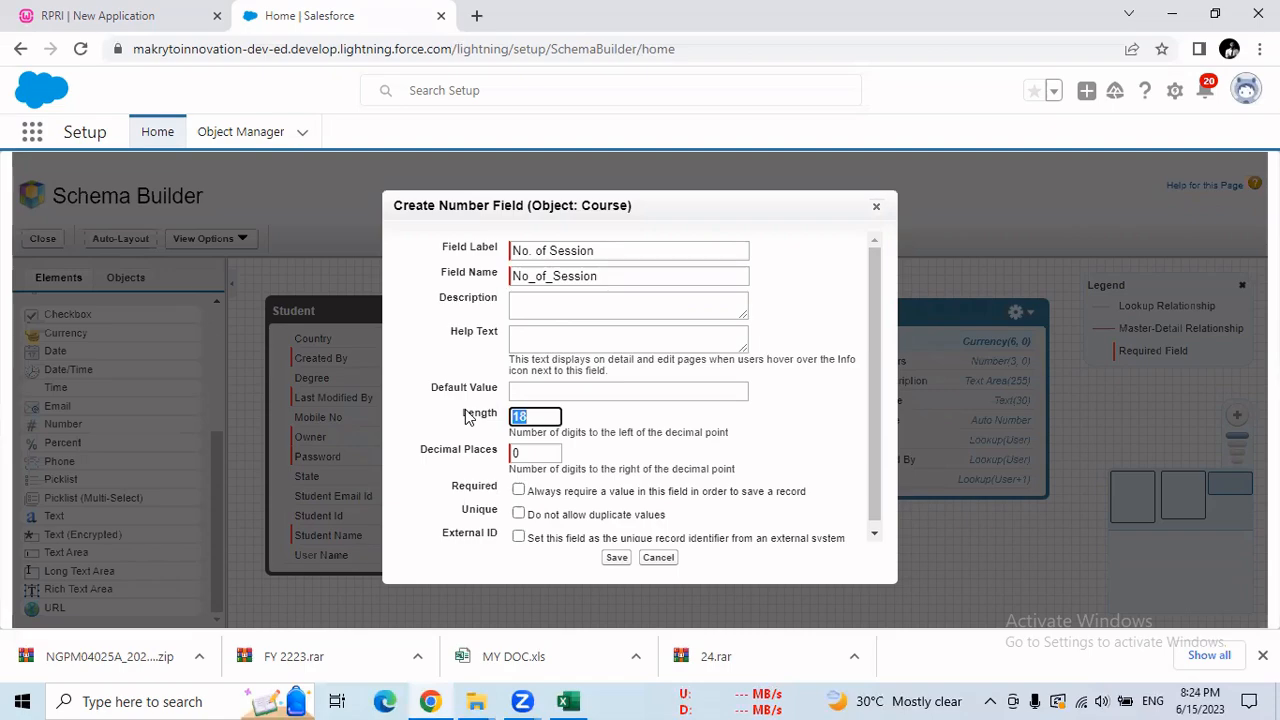
type("4")
left_click(617, 557)
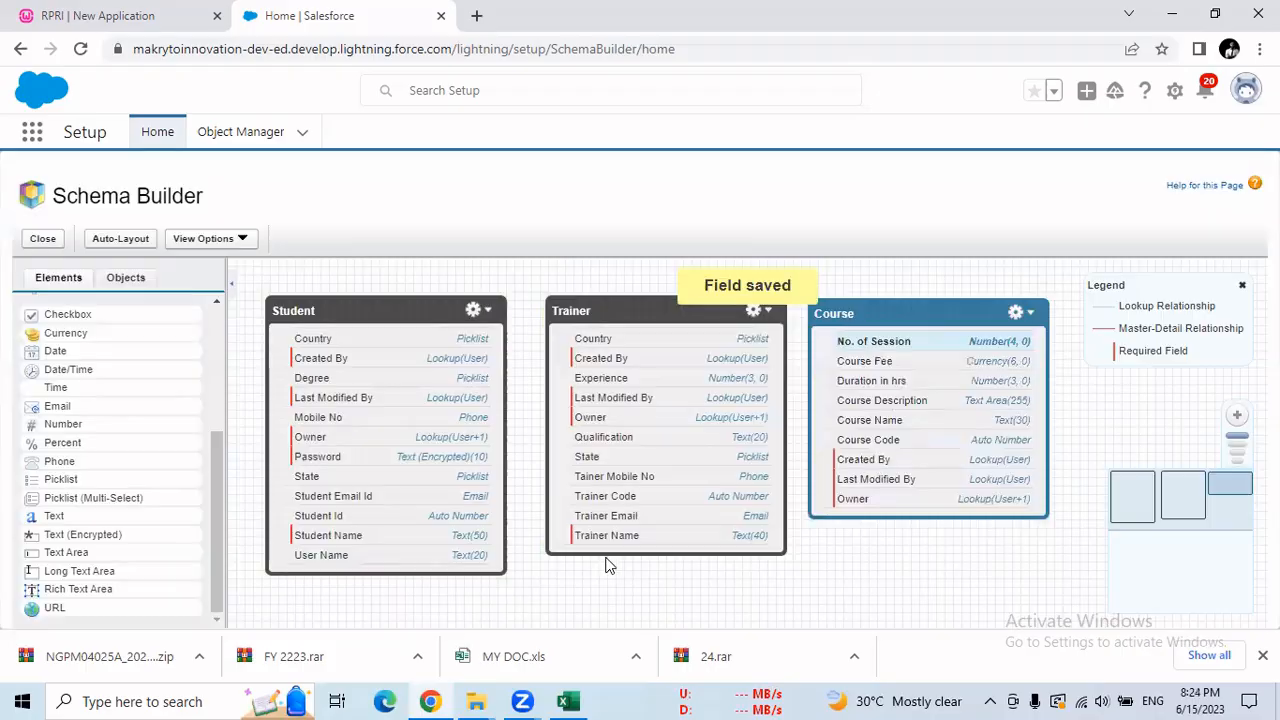
Step: Switch to Excel, review the No. of Students Registered row, and copy the Trainer Set field name from C40
key("alt+Tab")
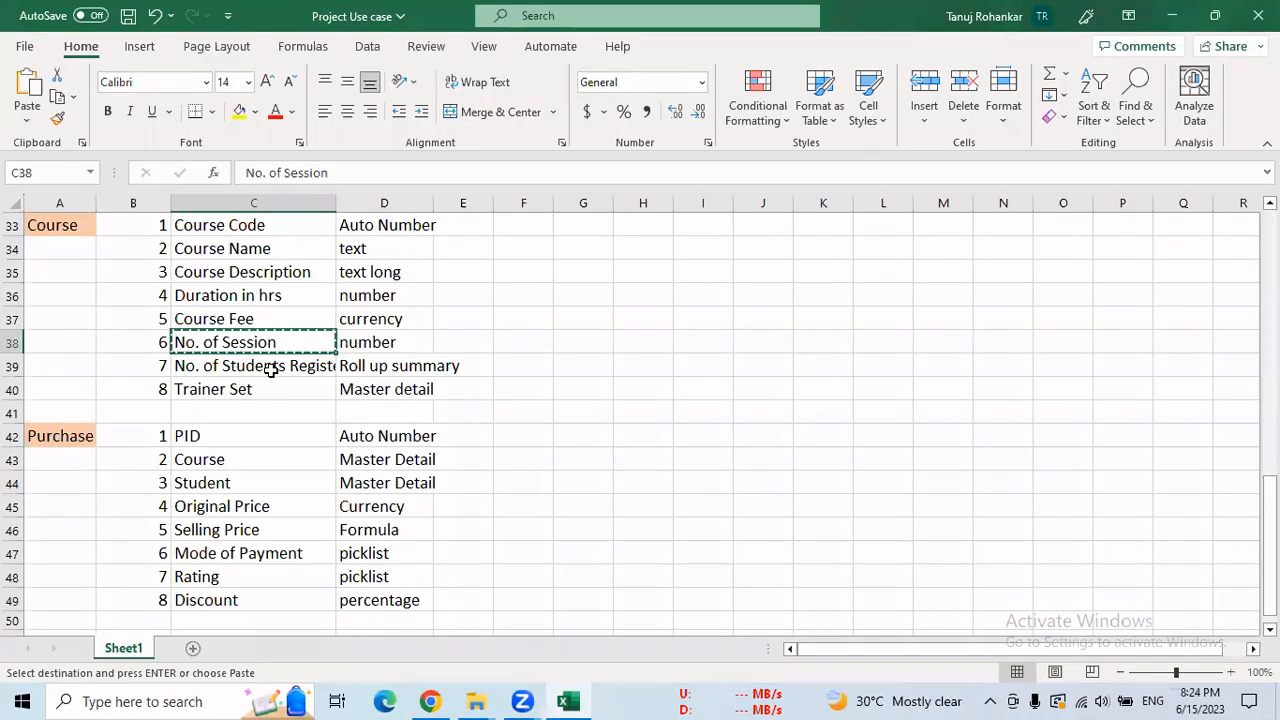
left_click_drag(210, 368, 434, 365)
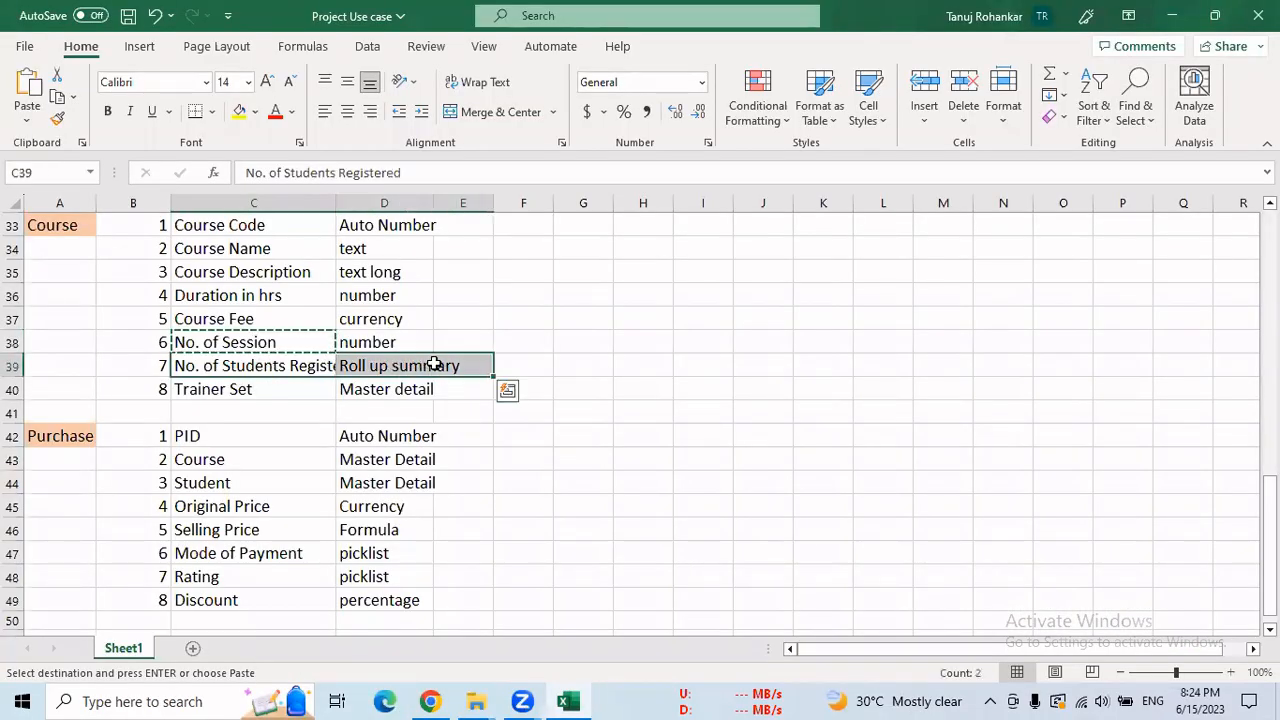
left_click(512, 372)
left_click_drag(449, 366, 293, 380)
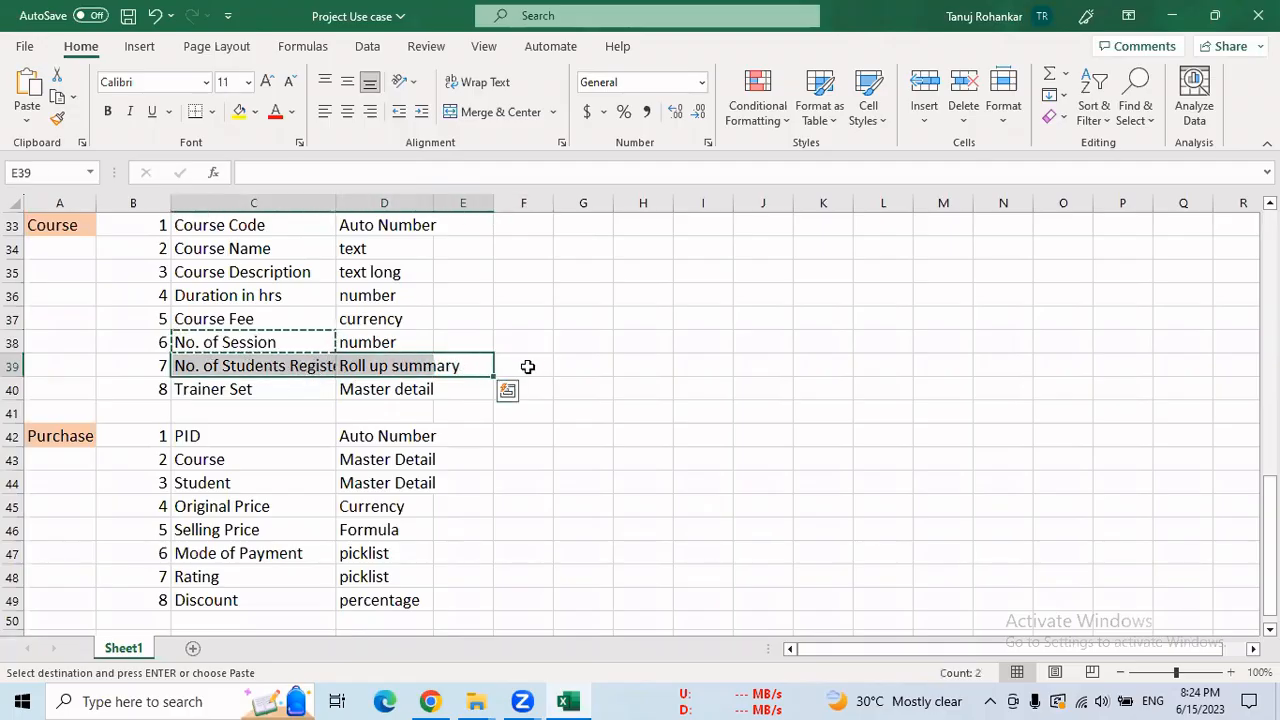
key("Right")
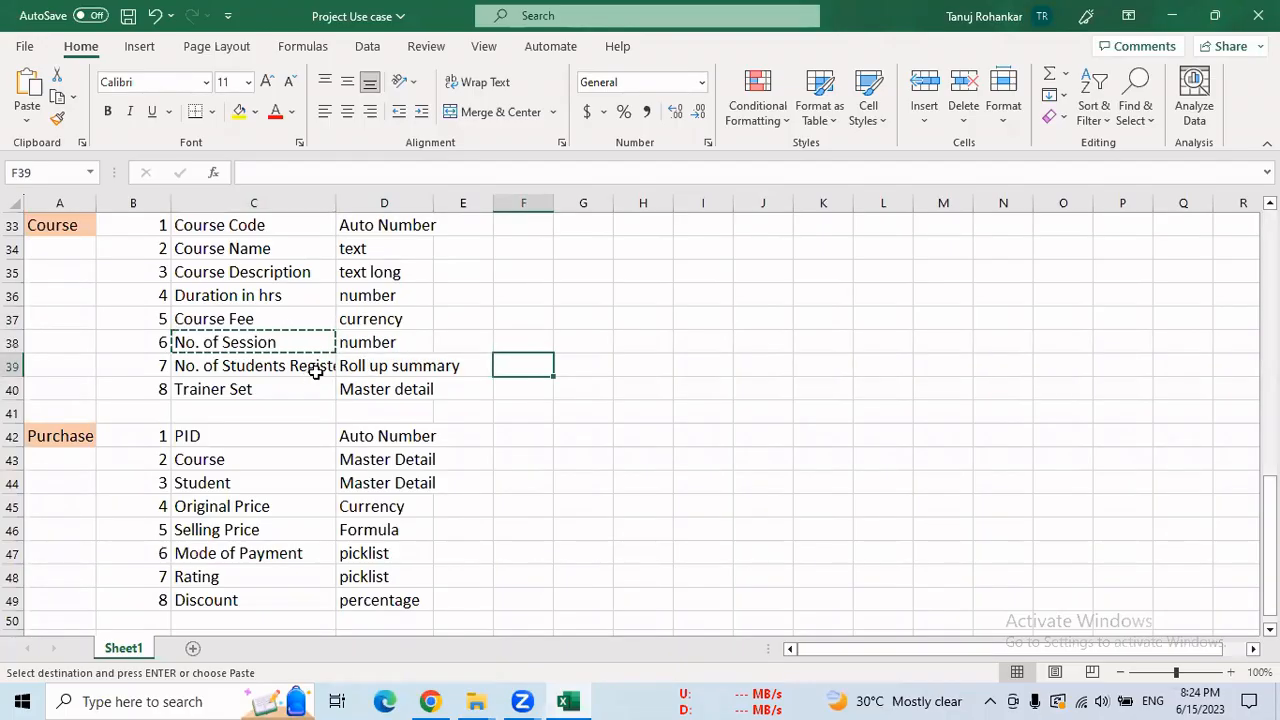
left_click(278, 389)
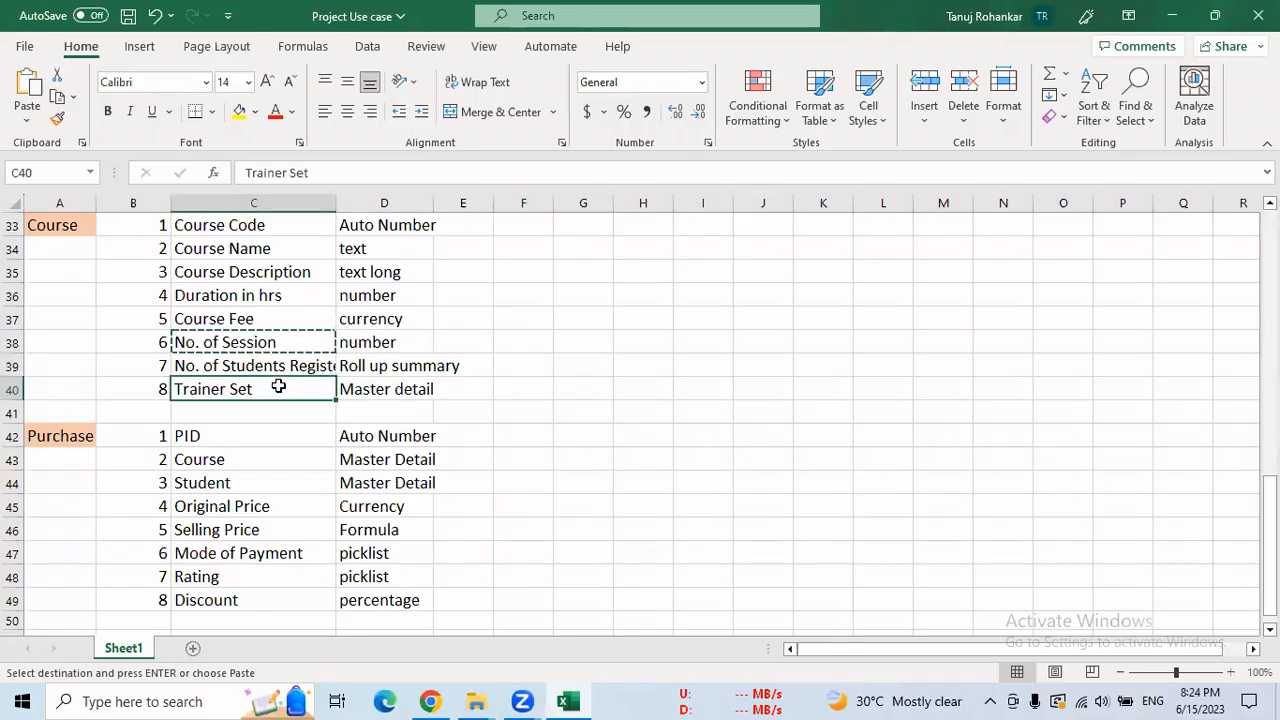
key("ctrl+c")
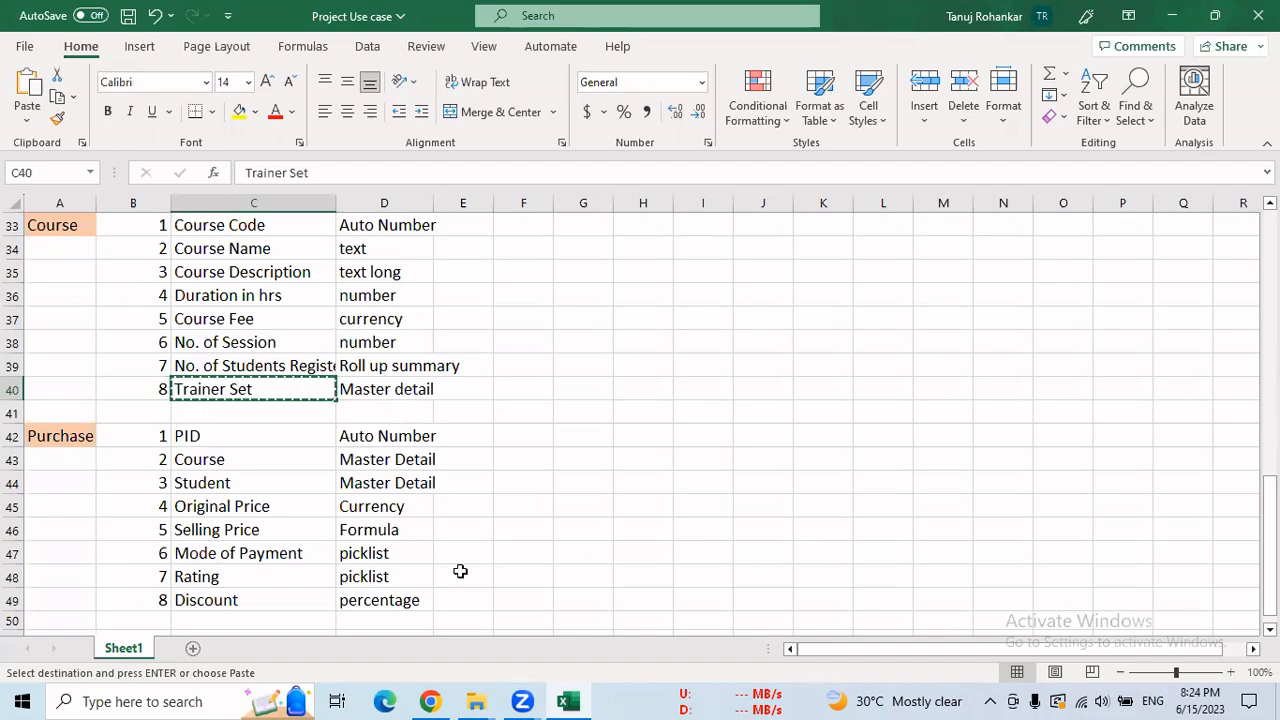
Step: Switch to Schema Builder and set up a Master-Detail field on the Course object, labelled Trainer Set and related to Trainer
left_click(432, 701)
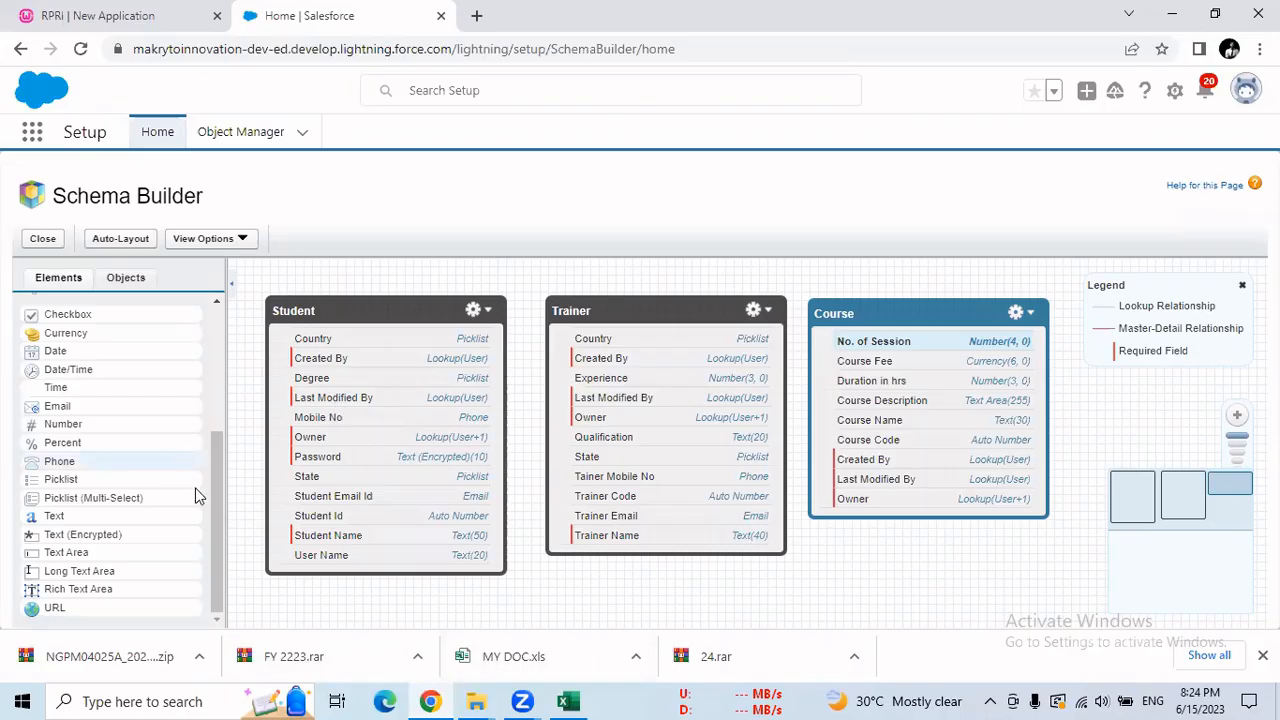
left_click_drag(212, 489, 206, 431)
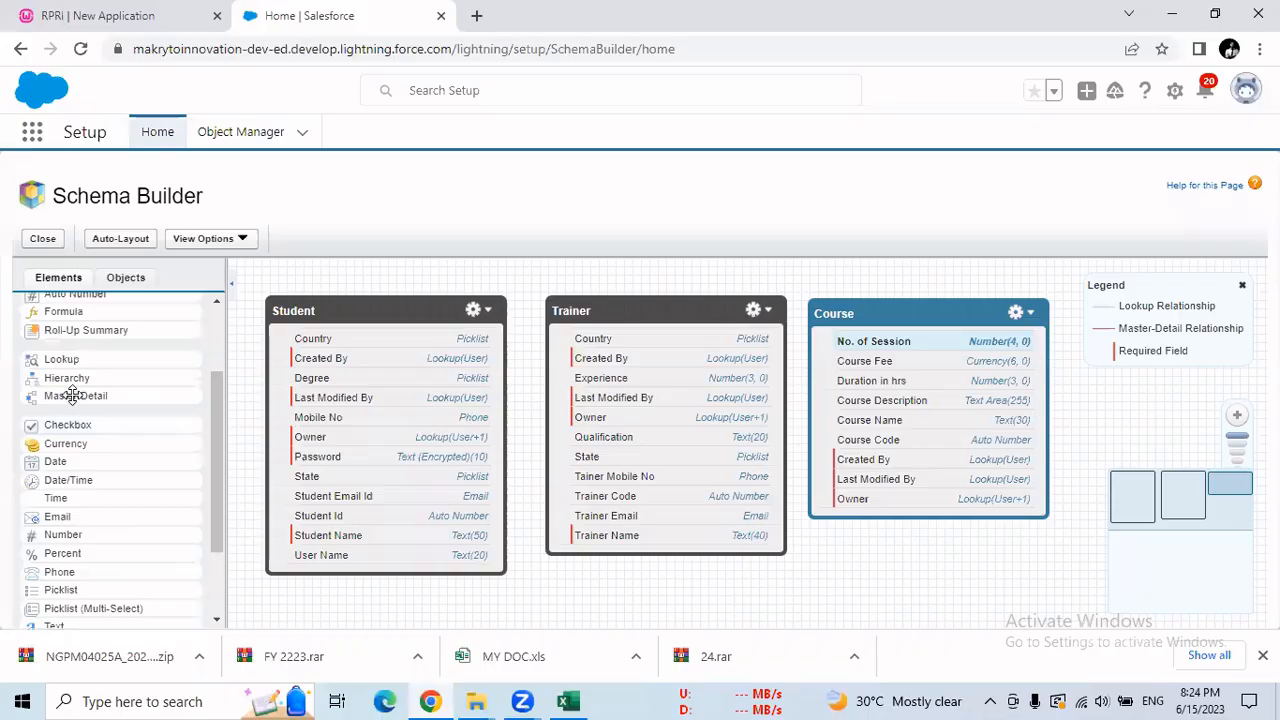
left_click_drag(72, 395, 890, 414)
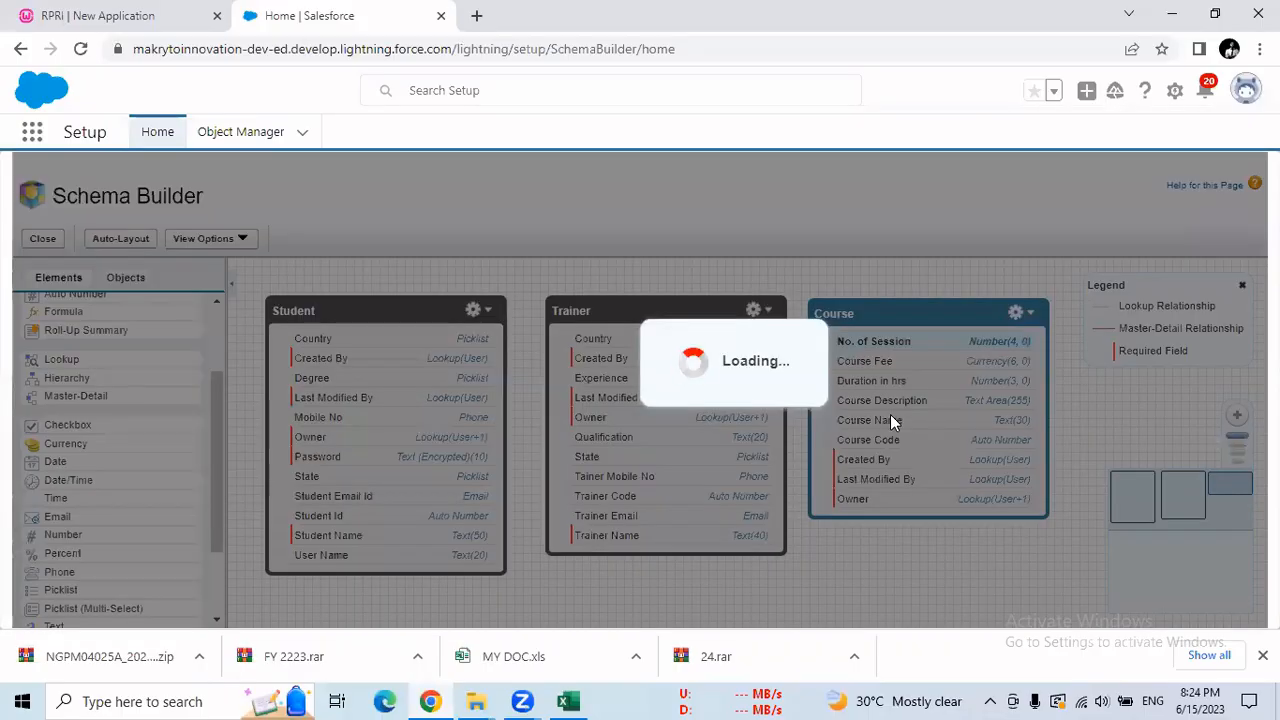
type("Trainer Set")
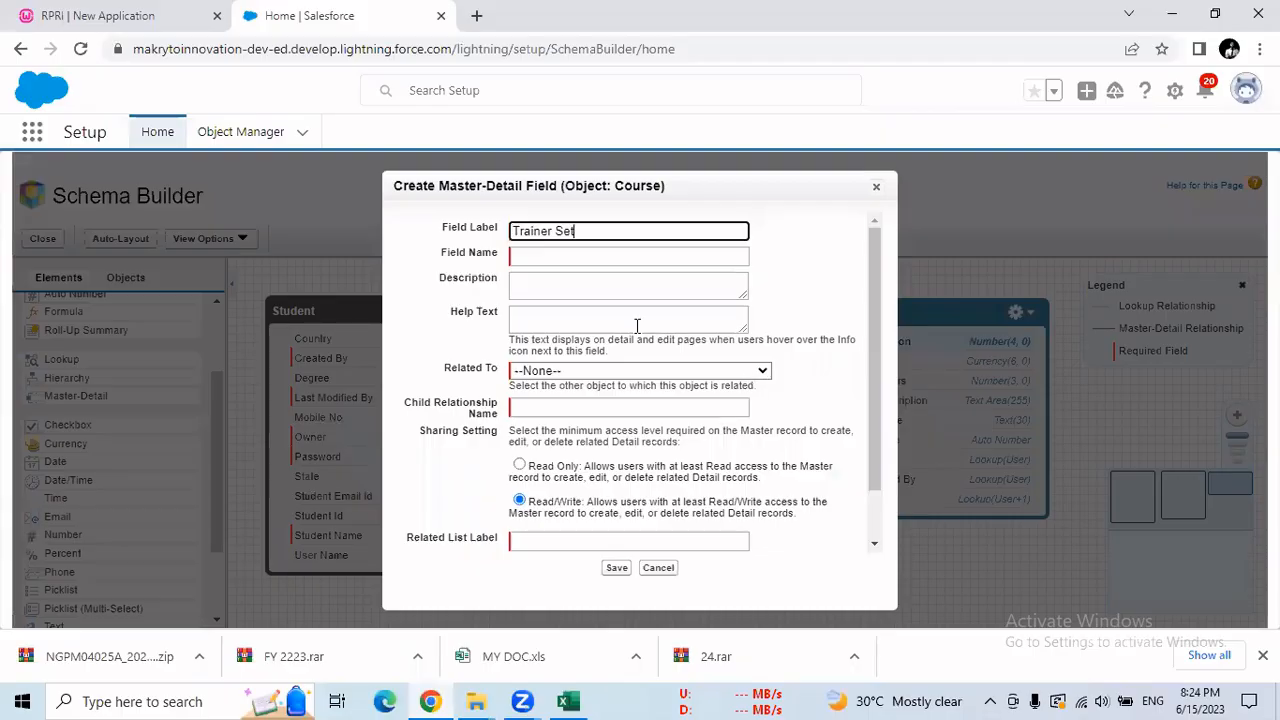
left_click(541, 260)
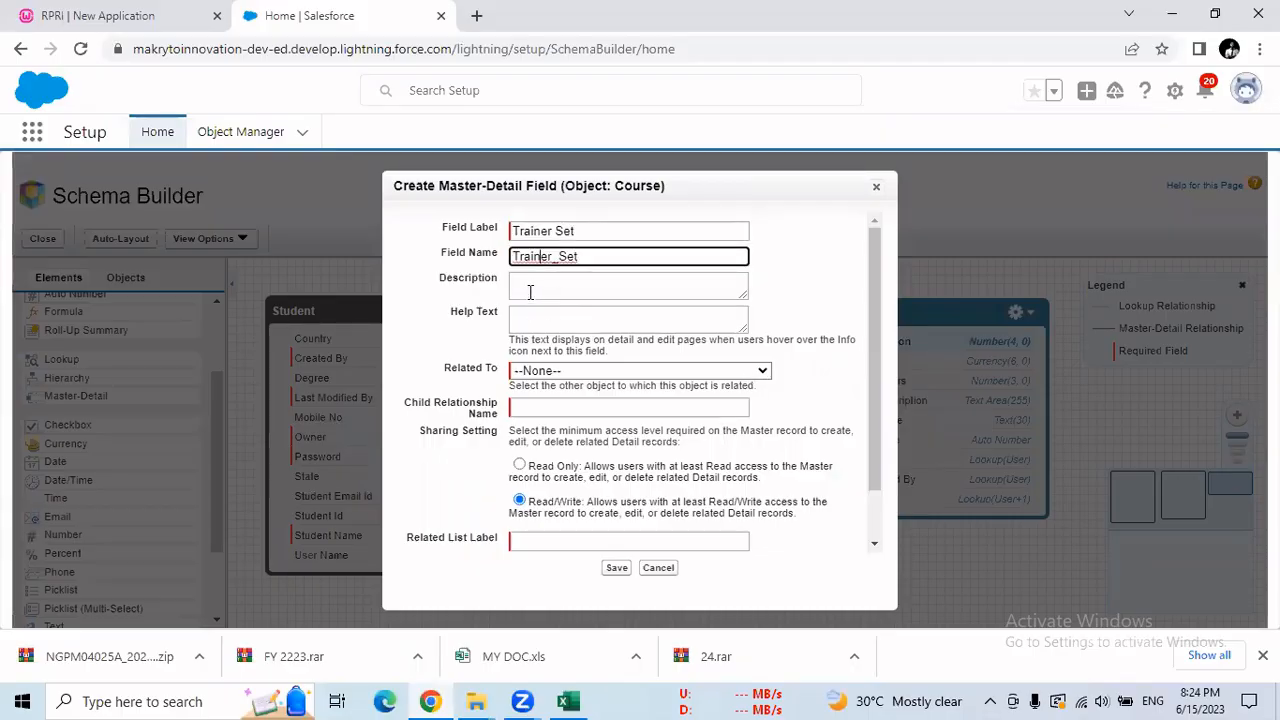
left_click_drag(445, 378, 495, 380)
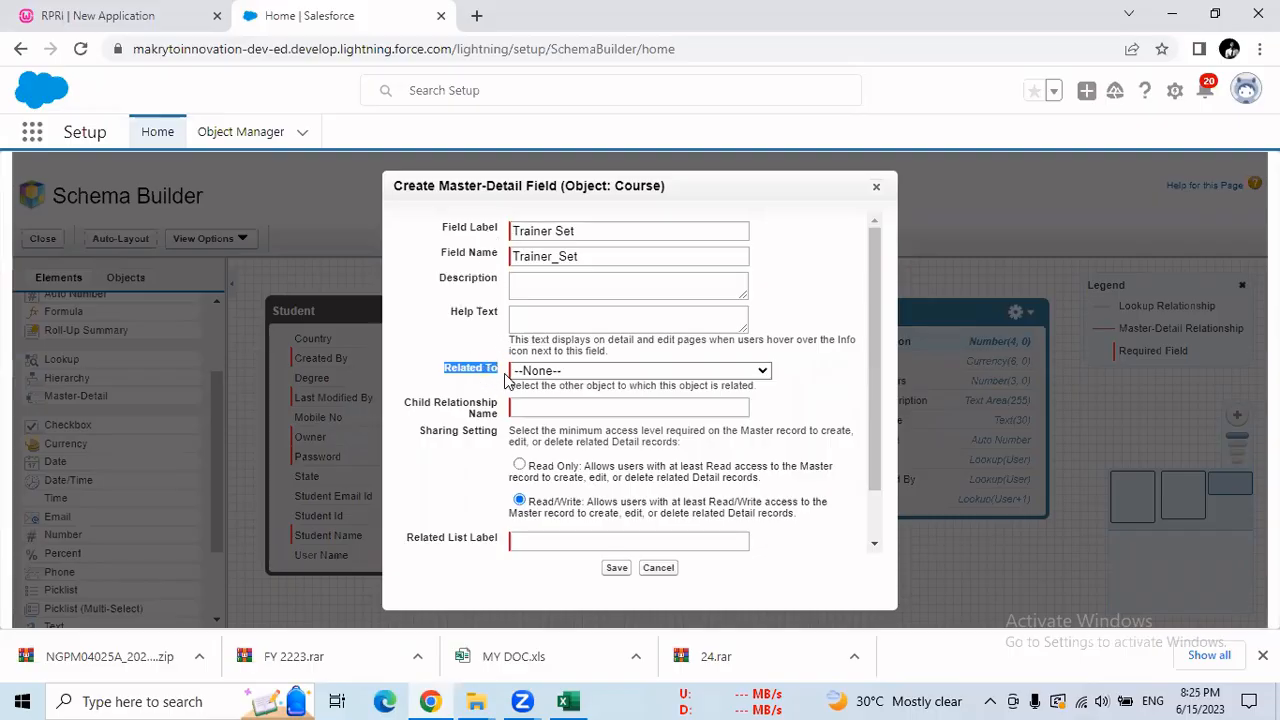
left_click(630, 371)
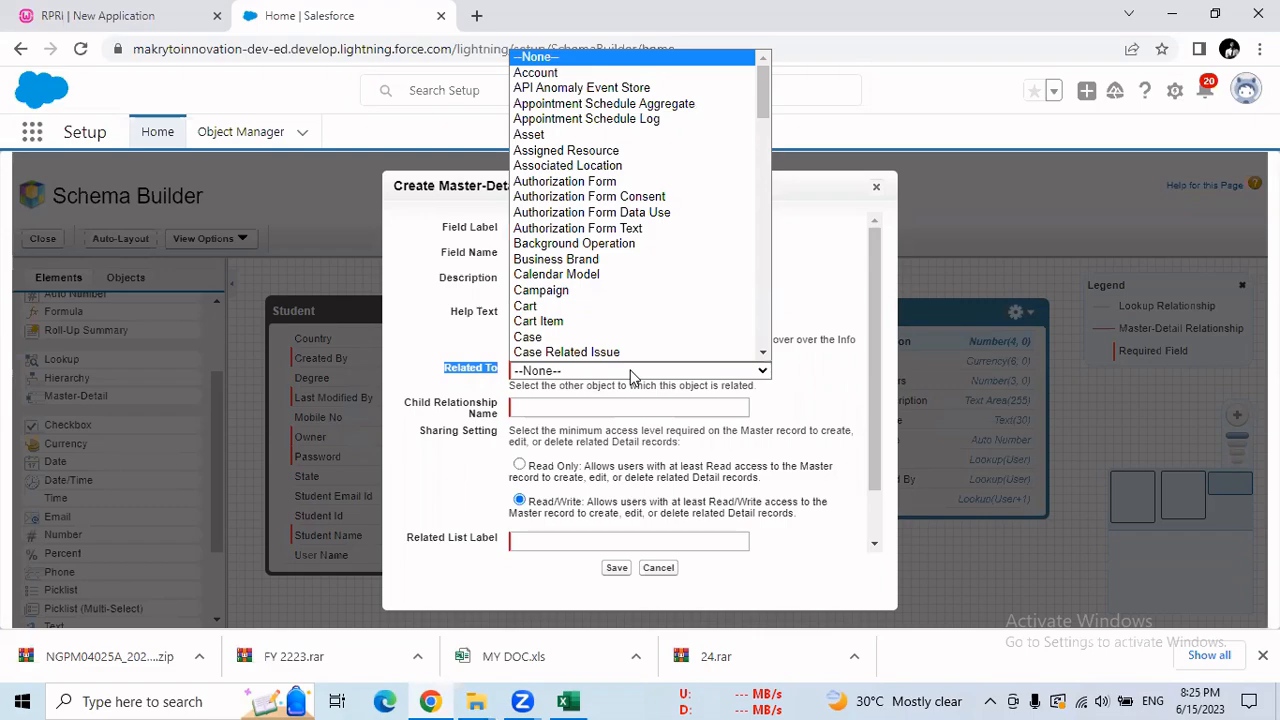
type("tr")
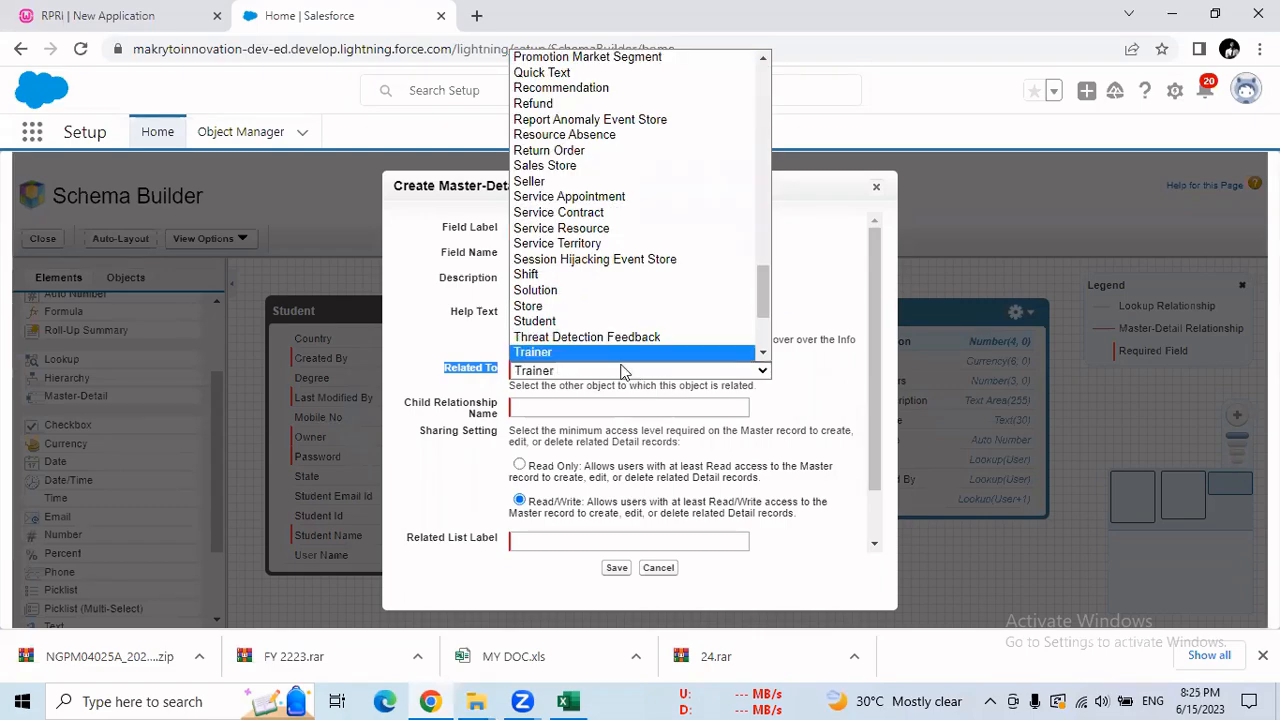
left_click(618, 354)
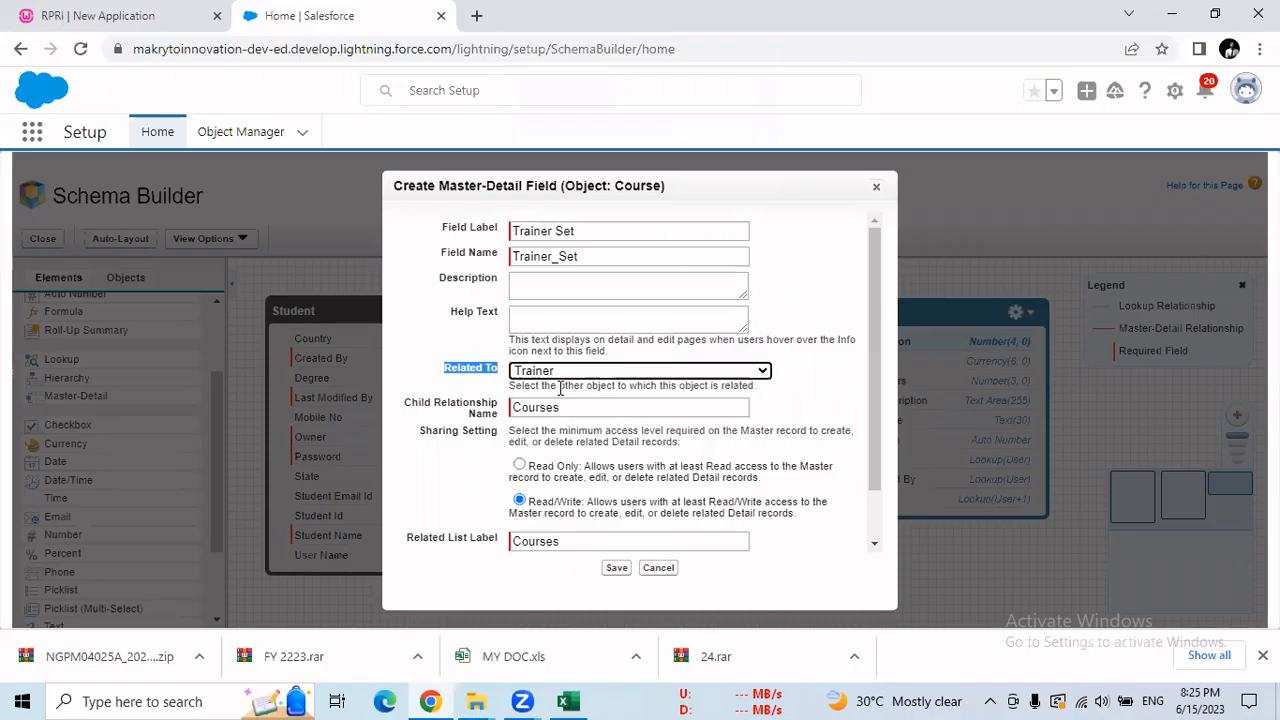
Step: Review the child relationship name and related list label of the Trainer Set field and save it
left_click_drag(406, 405, 494, 418)
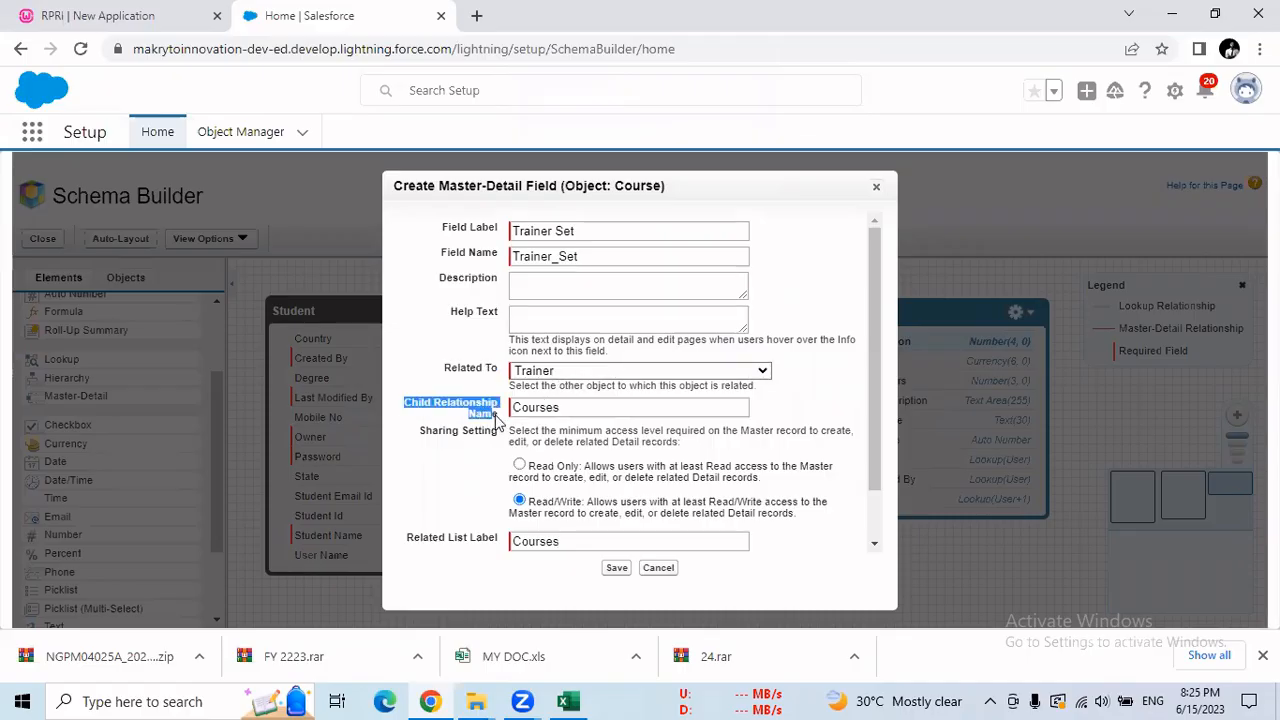
left_click(495, 418)
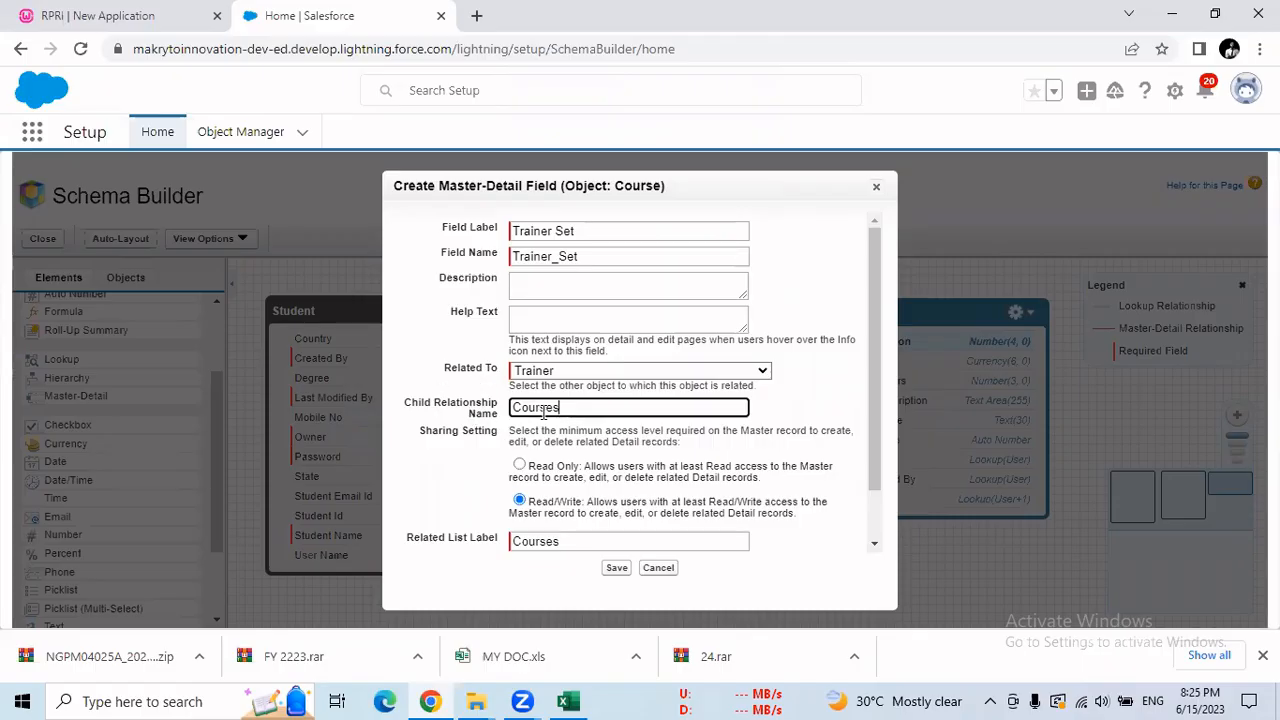
left_click_drag(446, 373, 540, 375)
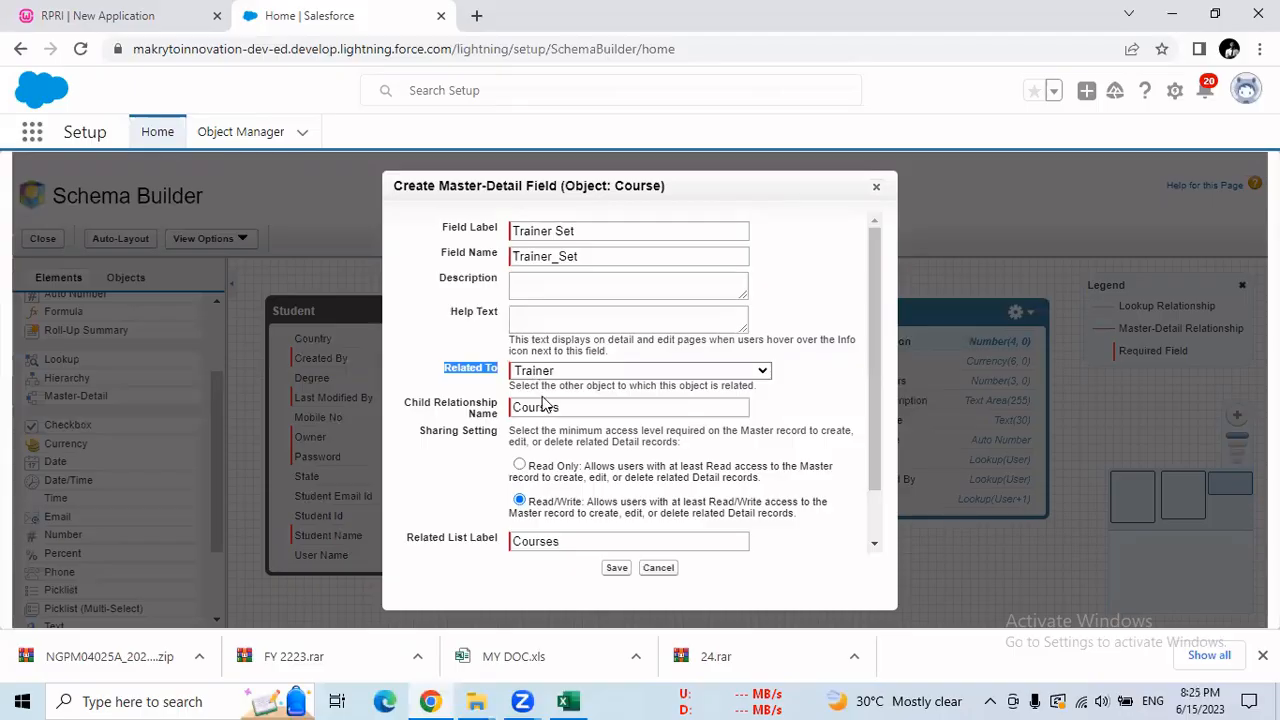
scroll(877, 491, "down", 2)
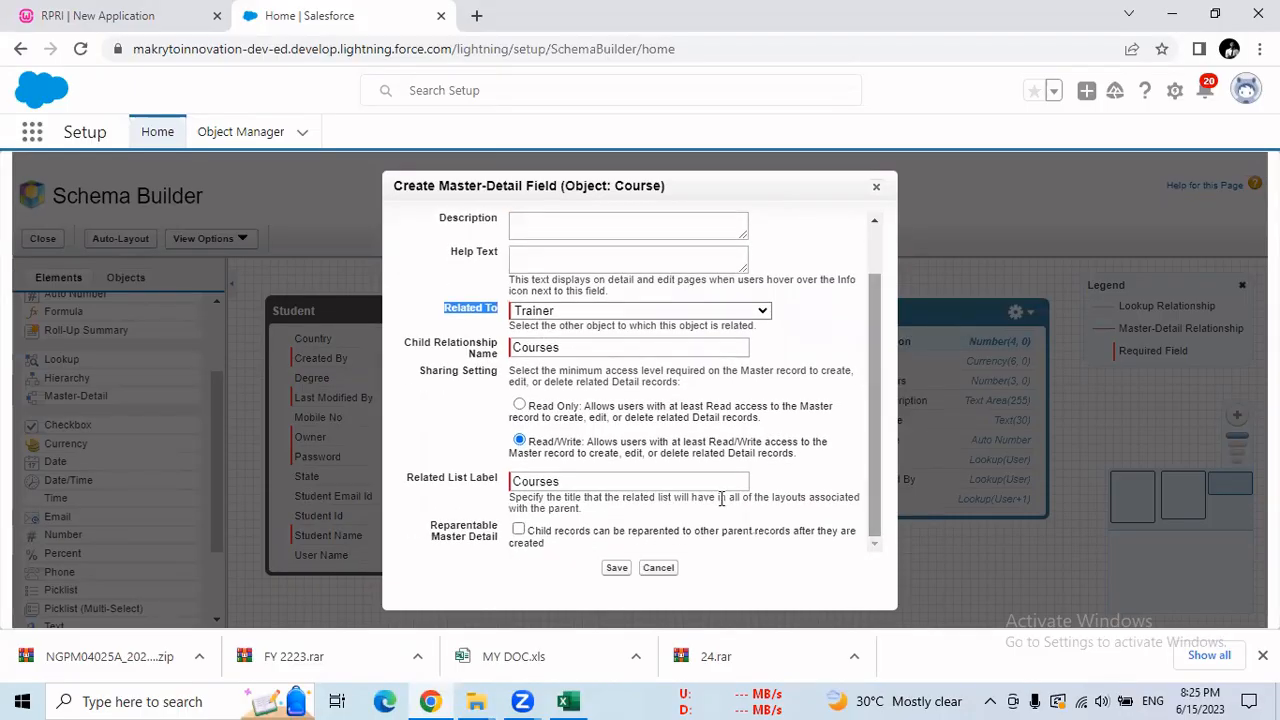
left_click_drag(410, 482, 497, 480)
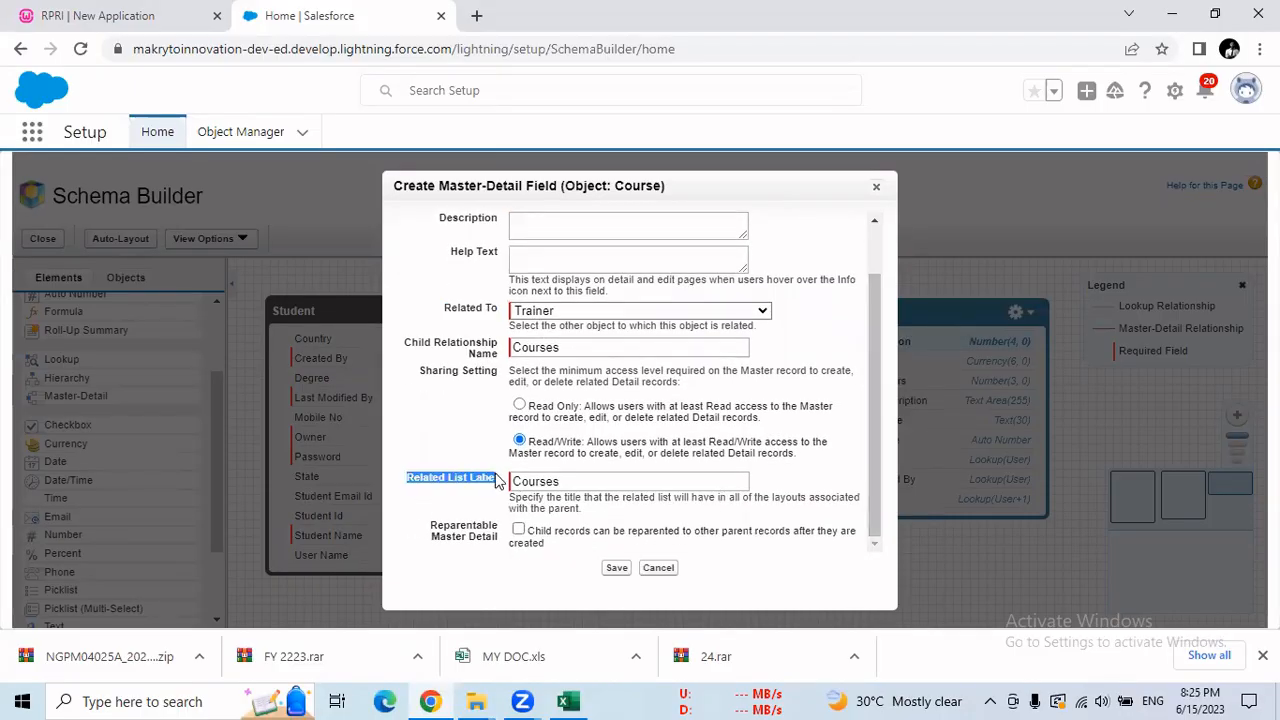
left_click(616, 568)
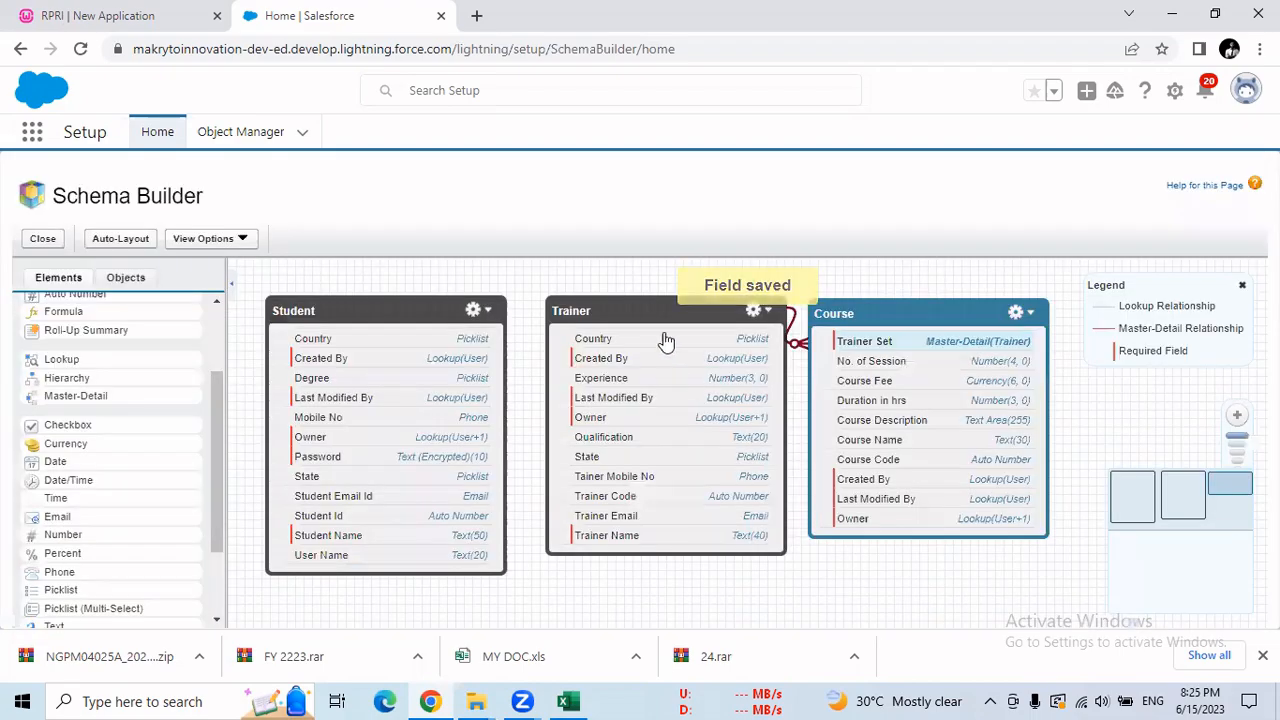
Step: Rearrange the Trainer and Course objects on the schema canvas so their master-detail connector is clearly separated
left_click_drag(643, 306, 628, 305)
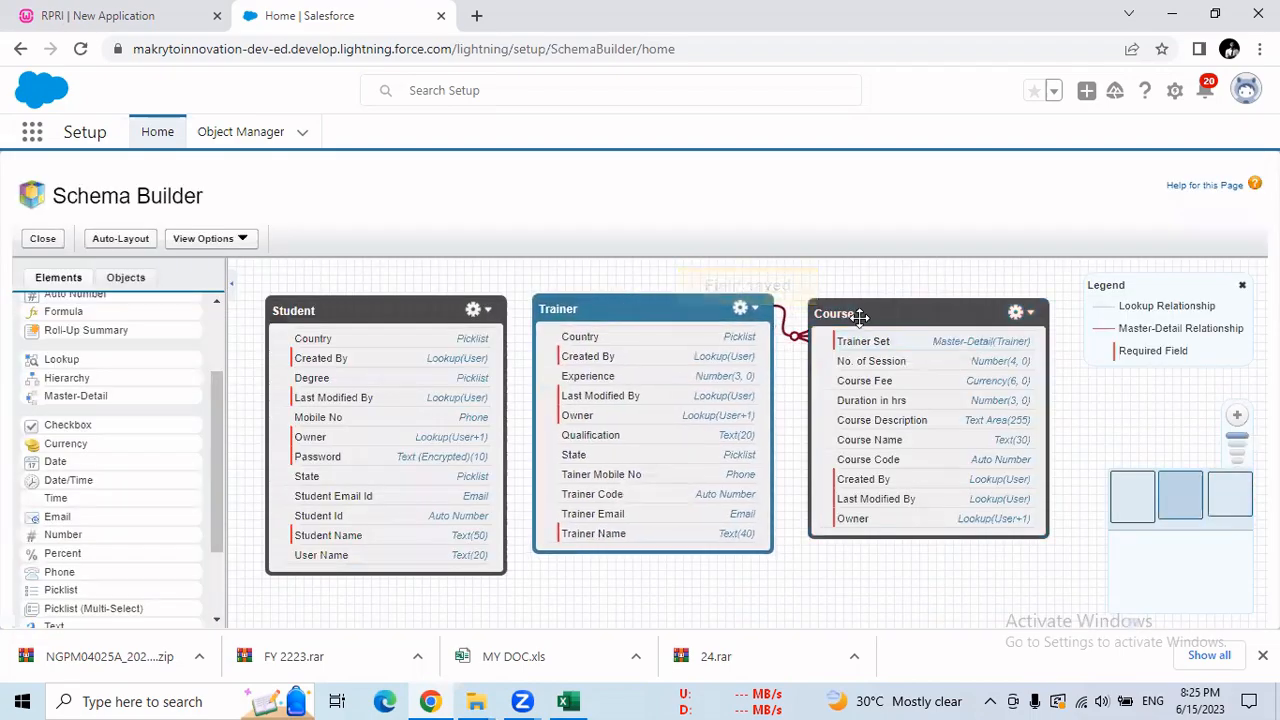
left_click_drag(872, 318, 918, 334)
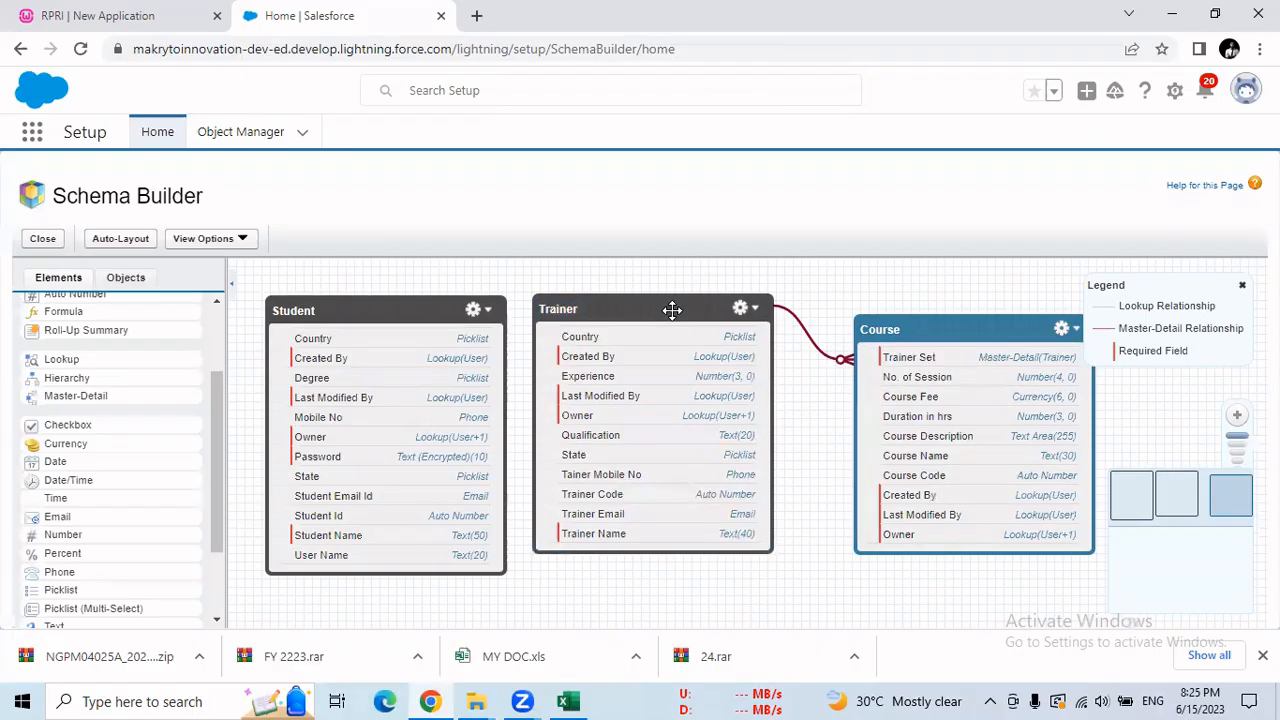
left_click_drag(672, 307, 670, 297)
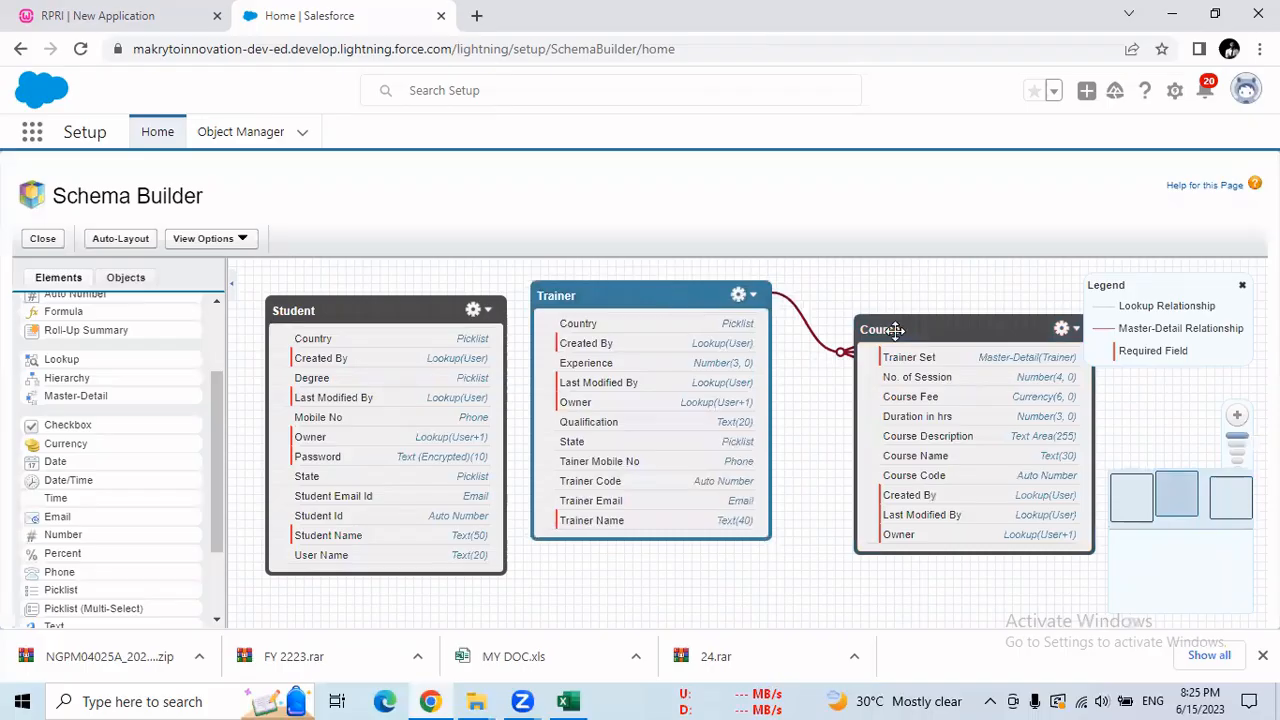
left_click_drag(889, 329, 884, 351)
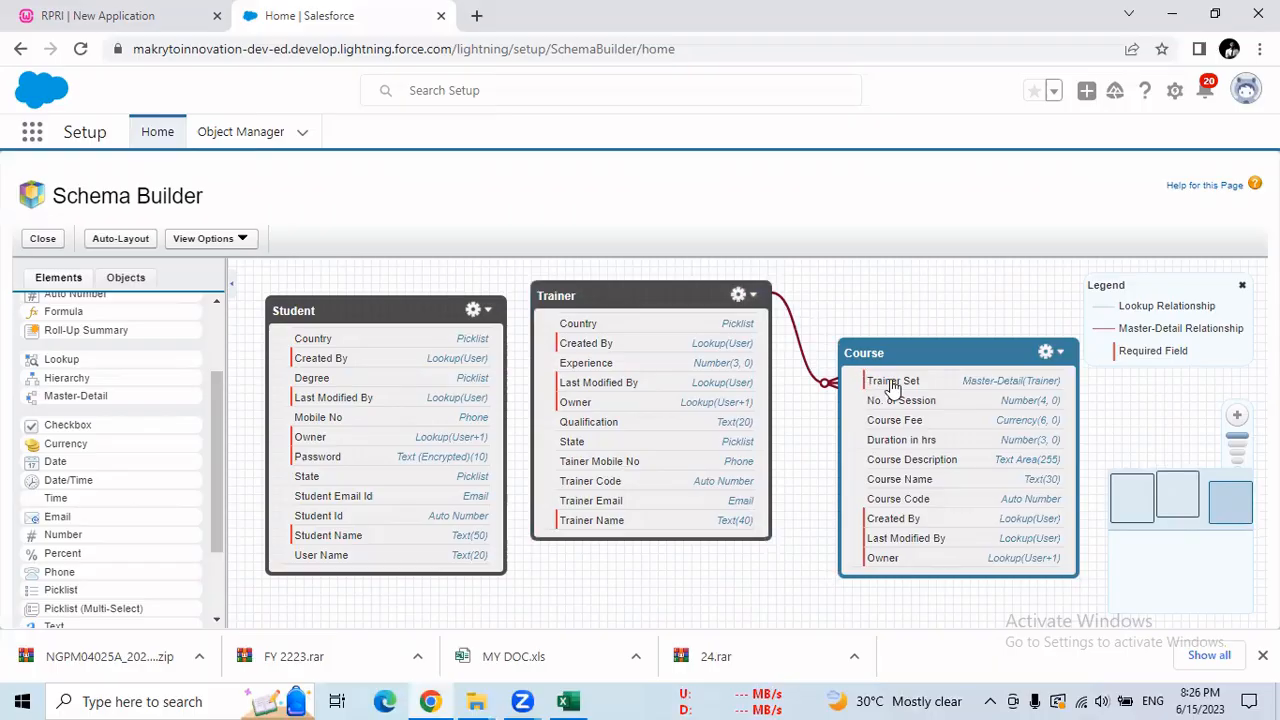
left_click_drag(1187, 351, 1122, 351)
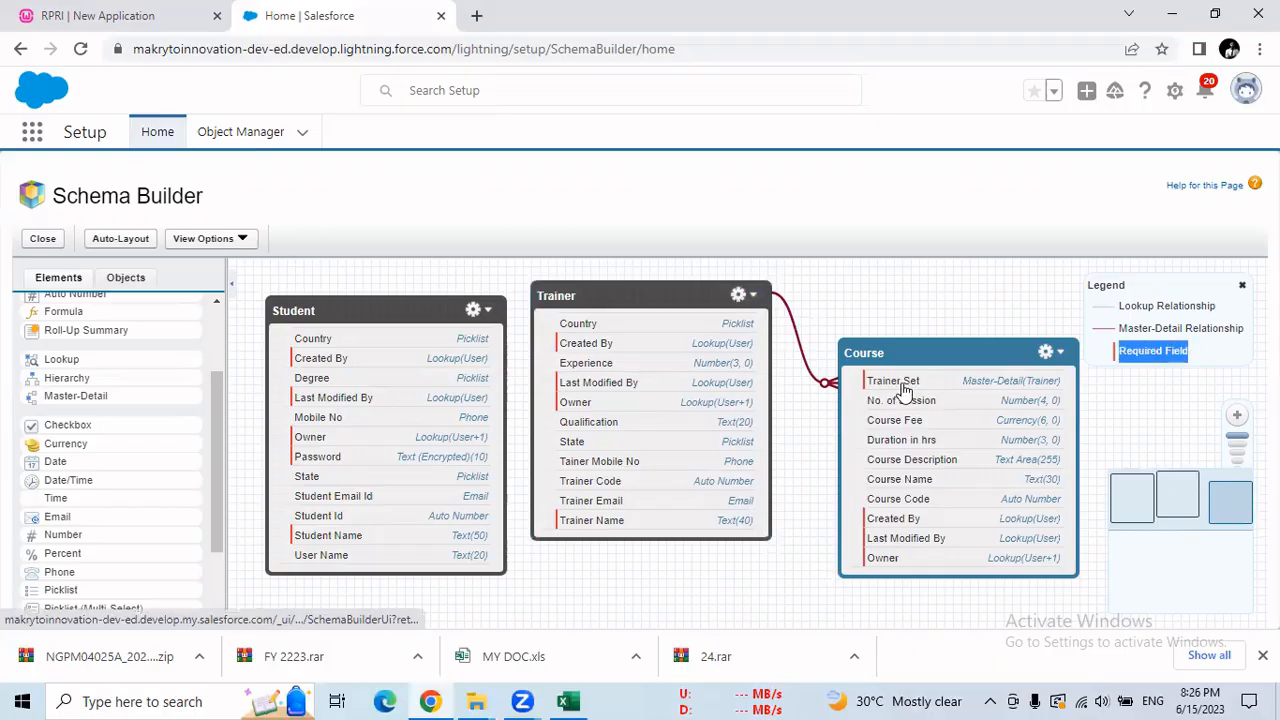
Step: Switch to Excel, copy the Purchase object name from A42, and return to Schema Builder
left_click(567, 701)
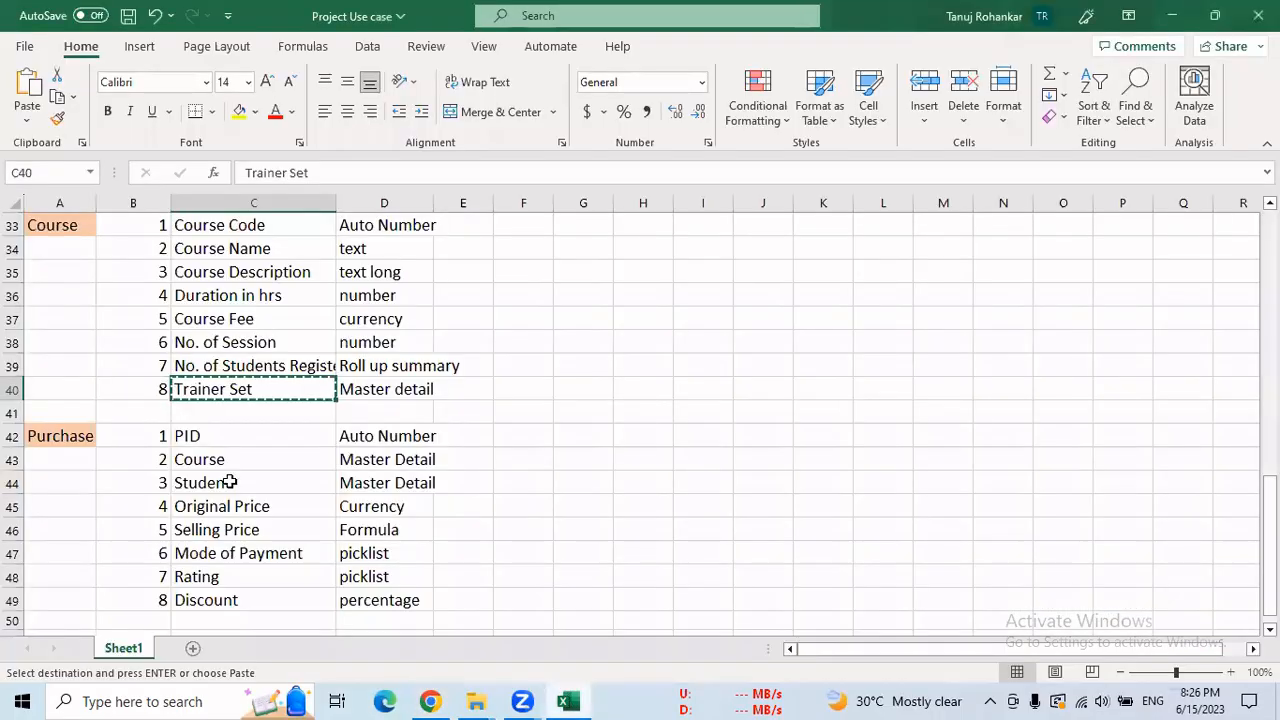
left_click(64, 436)
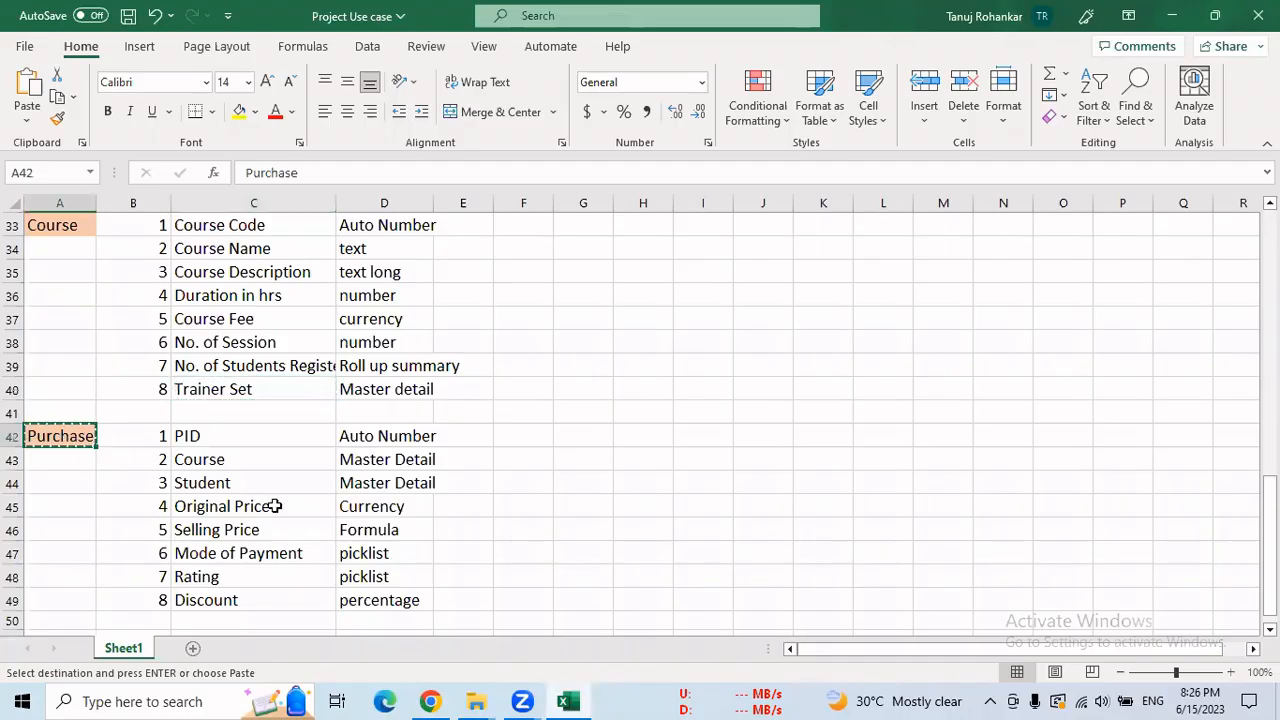
left_click(391, 634)
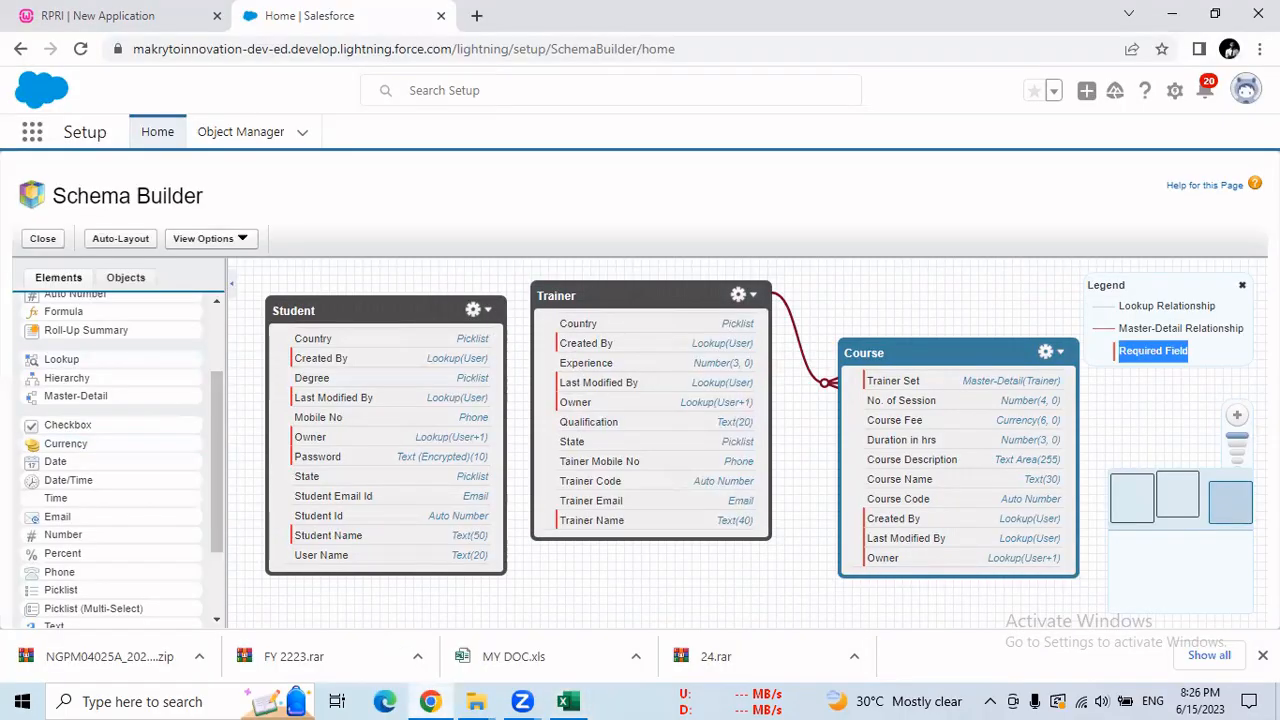
Step: Add a new custom object to the schema with label Purchase and plural label Purchases
left_click_drag(221, 424, 245, 328)
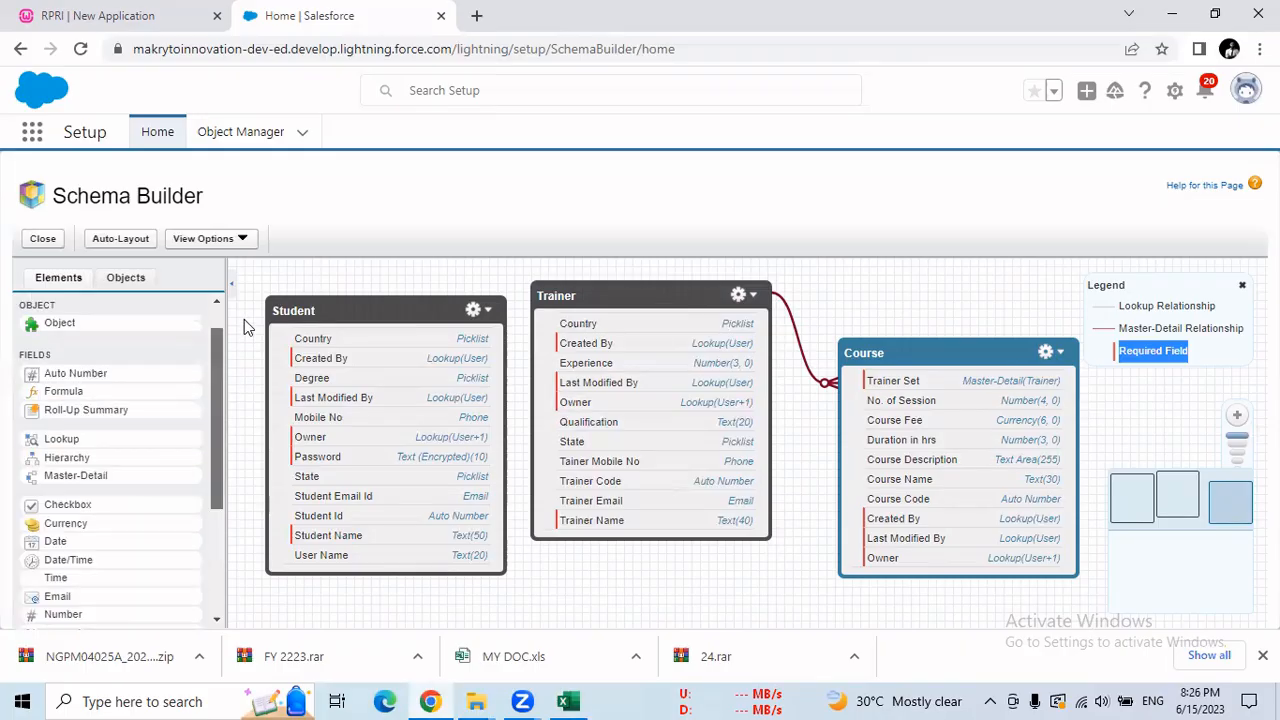
left_click_drag(120, 358, 639, 572)
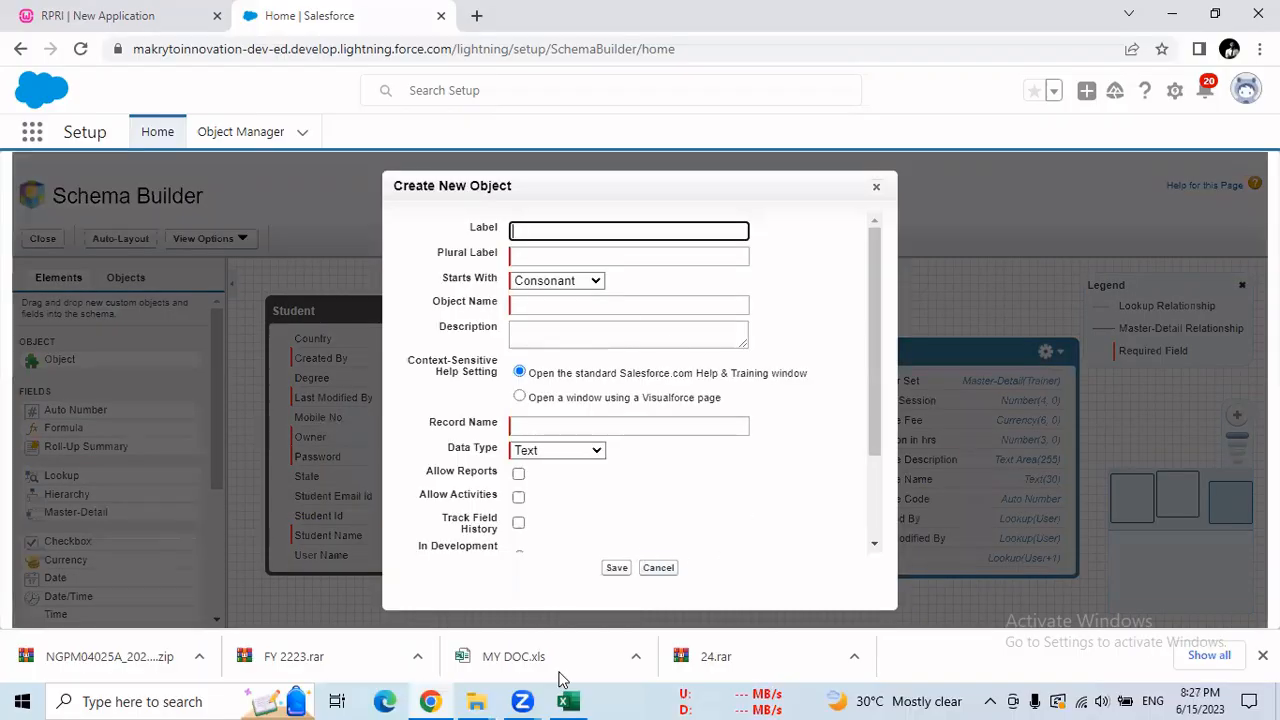
type("Purchase")
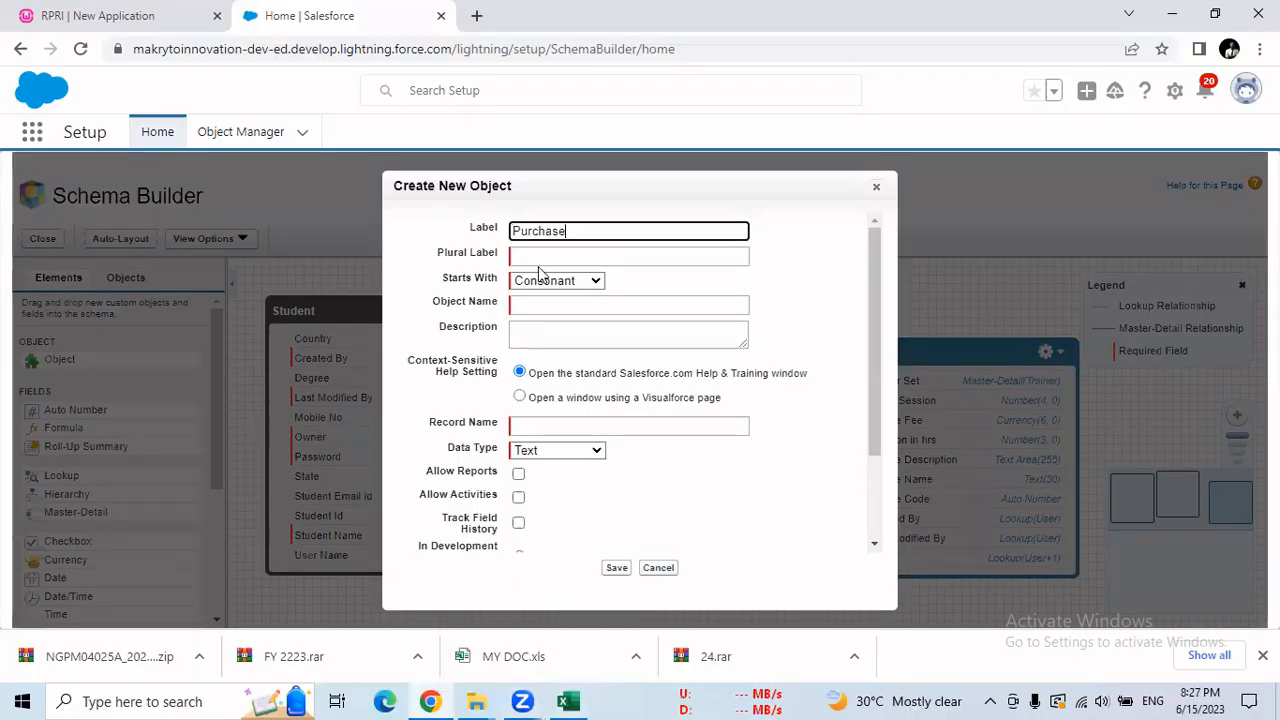
left_click(533, 259)
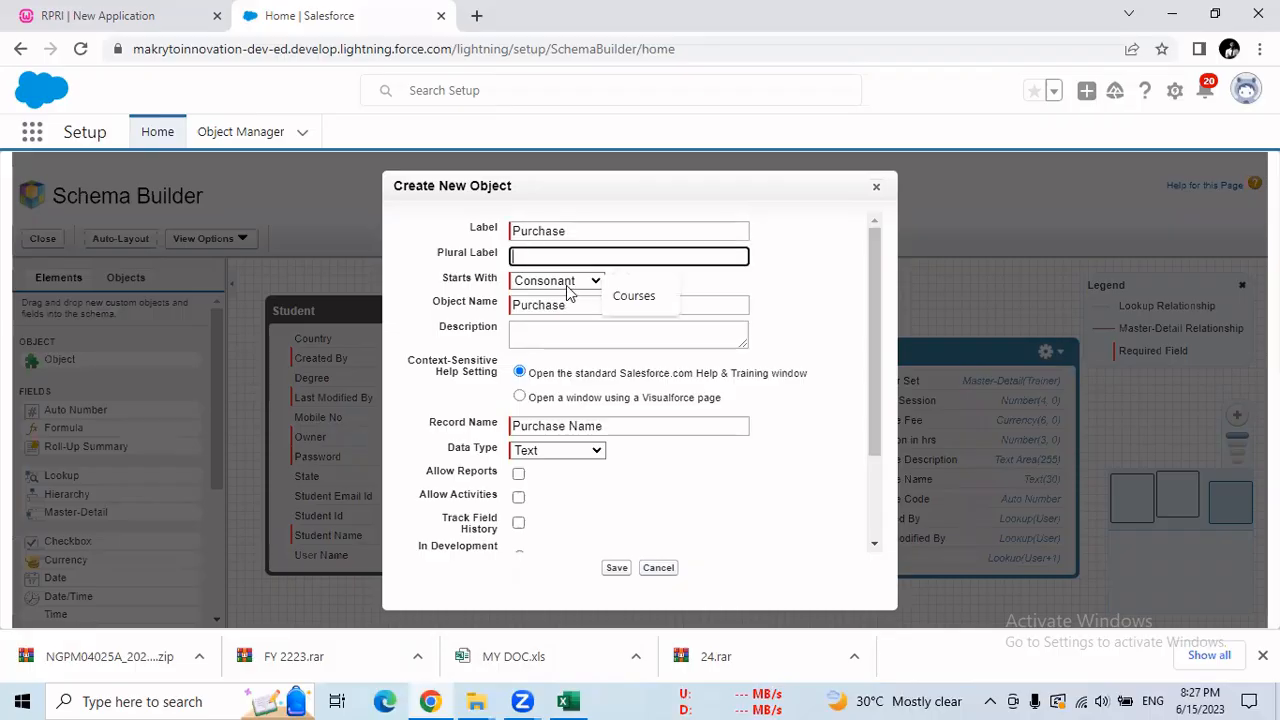
type("Purchases")
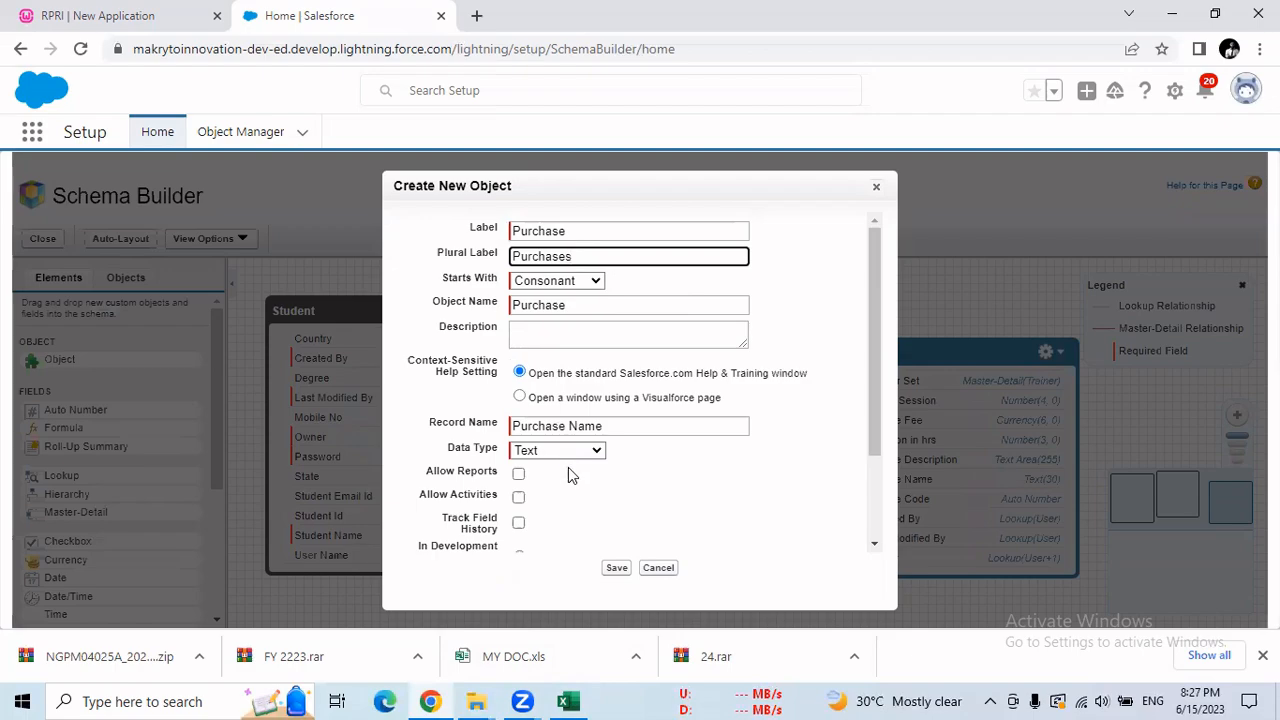
Step: Switch to Excel, copy the PID field name from C42, and return to the new object's form
left_click(567, 701)
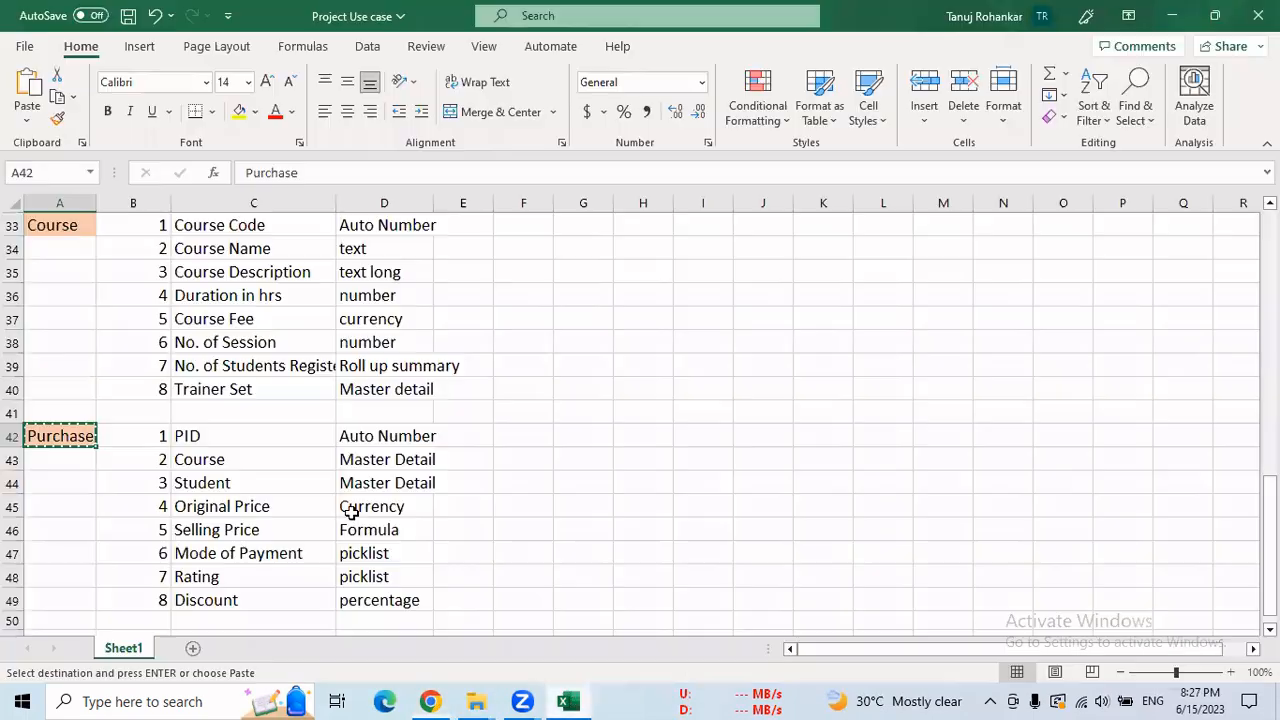
left_click(213, 433)
key("ctrl+c")
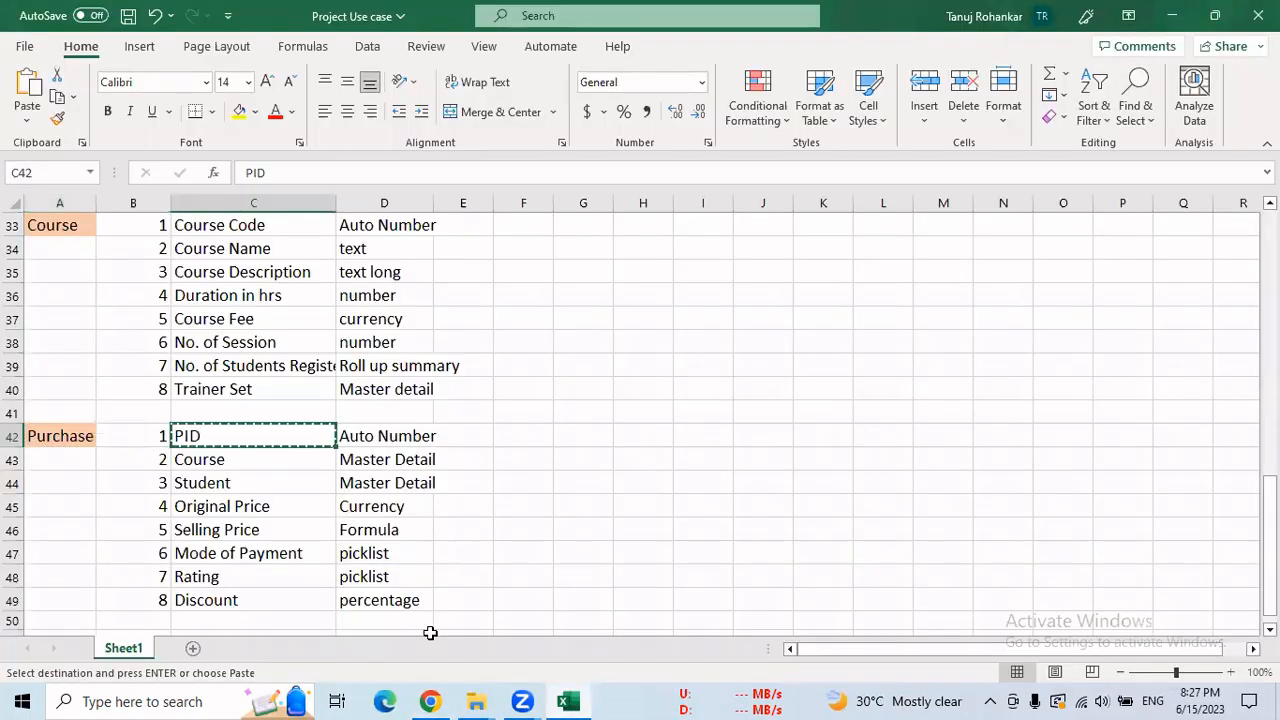
left_click(431, 699)
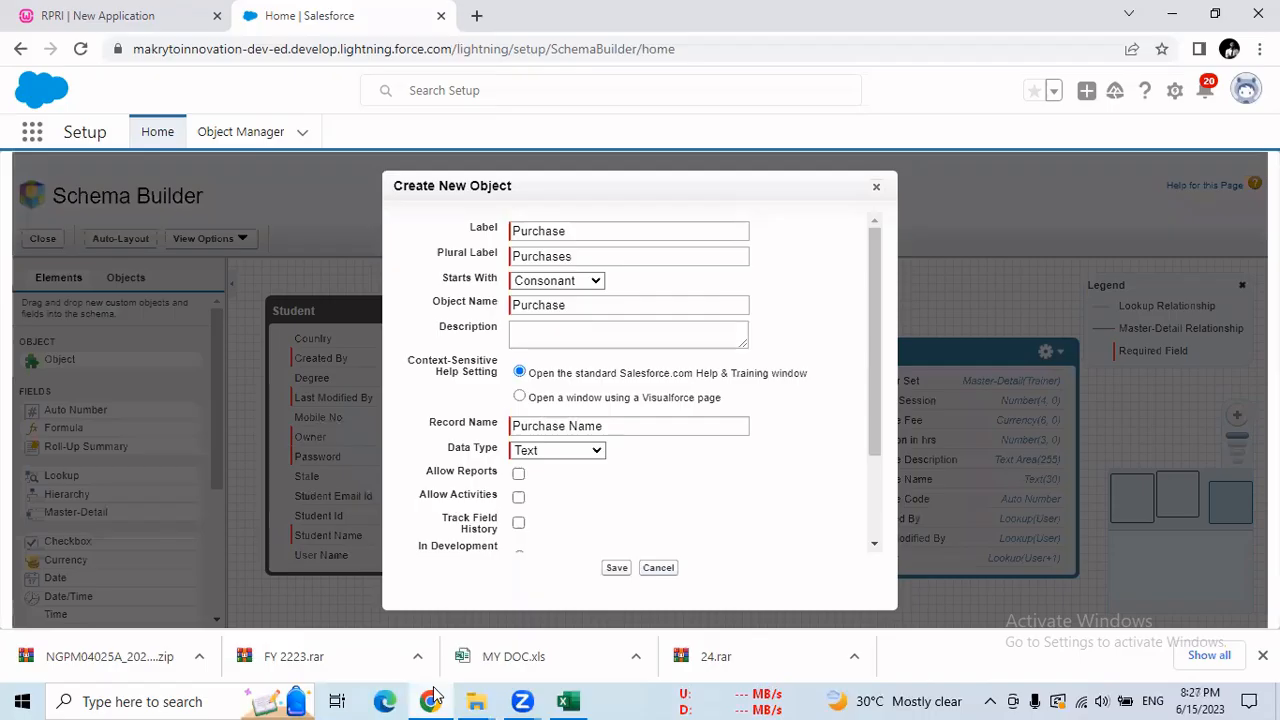
Step: Set the record name to Purchase Id with data type Auto Number, display format P-{000} and starting number 001
left_click(602, 427)
double_click(602, 426)
type("Id")
left_click(577, 450)
left_click(568, 471)
left_click(563, 476)
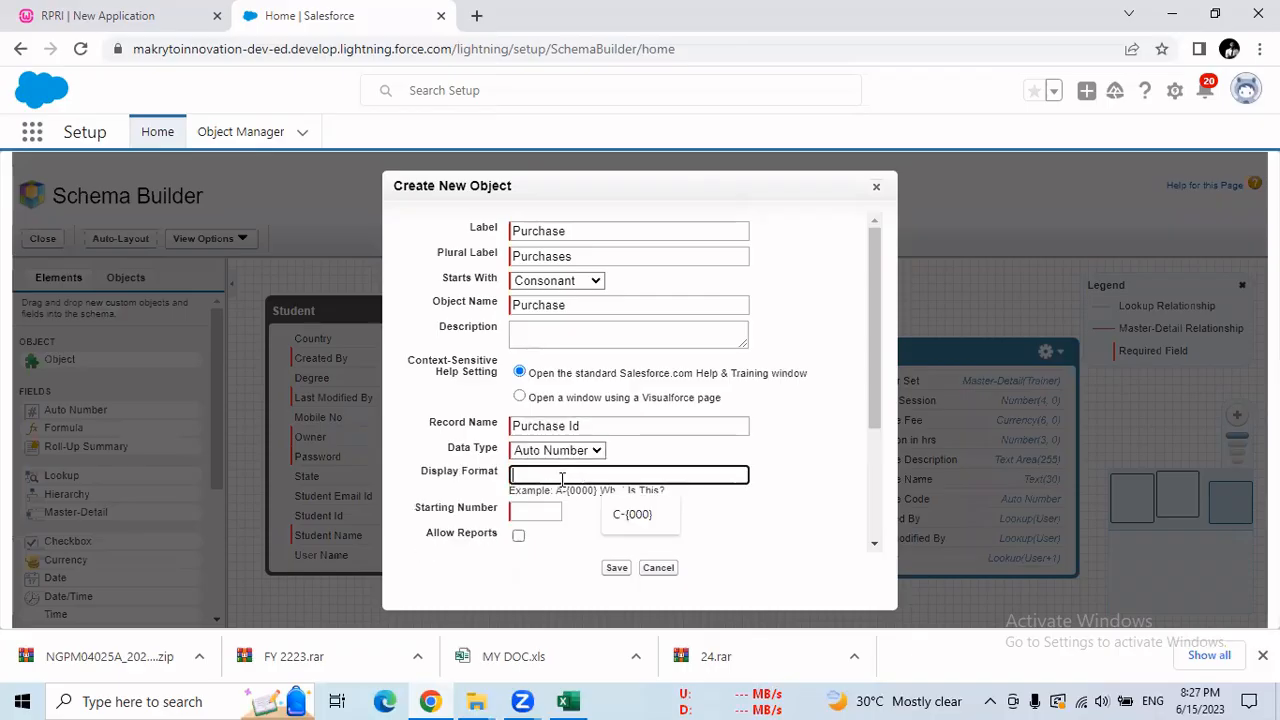
left_click(562, 481)
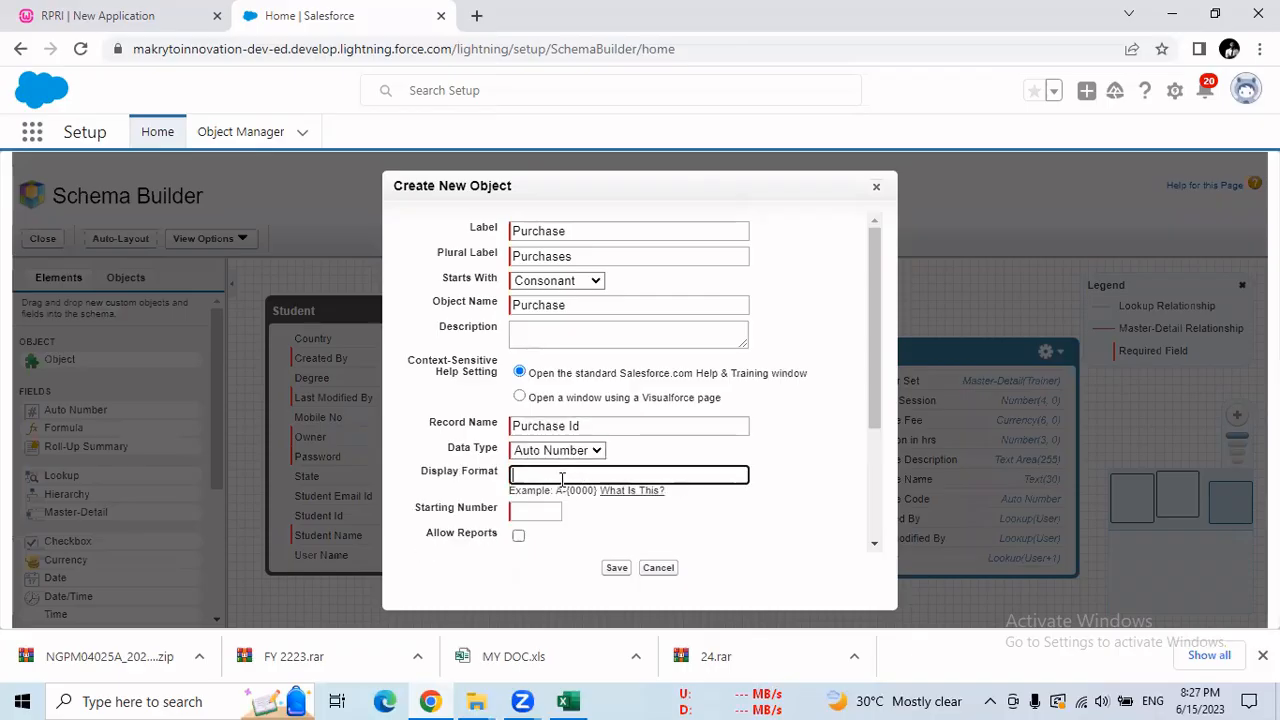
type("P-")
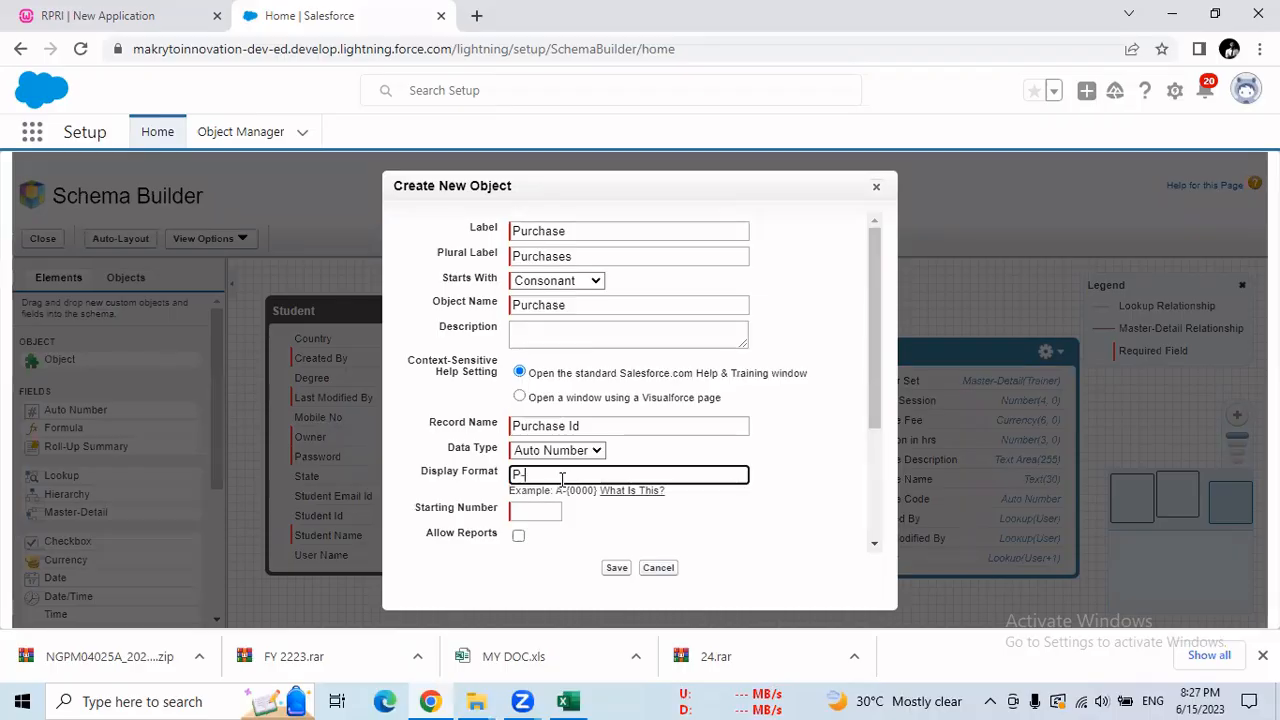
type("{000}")
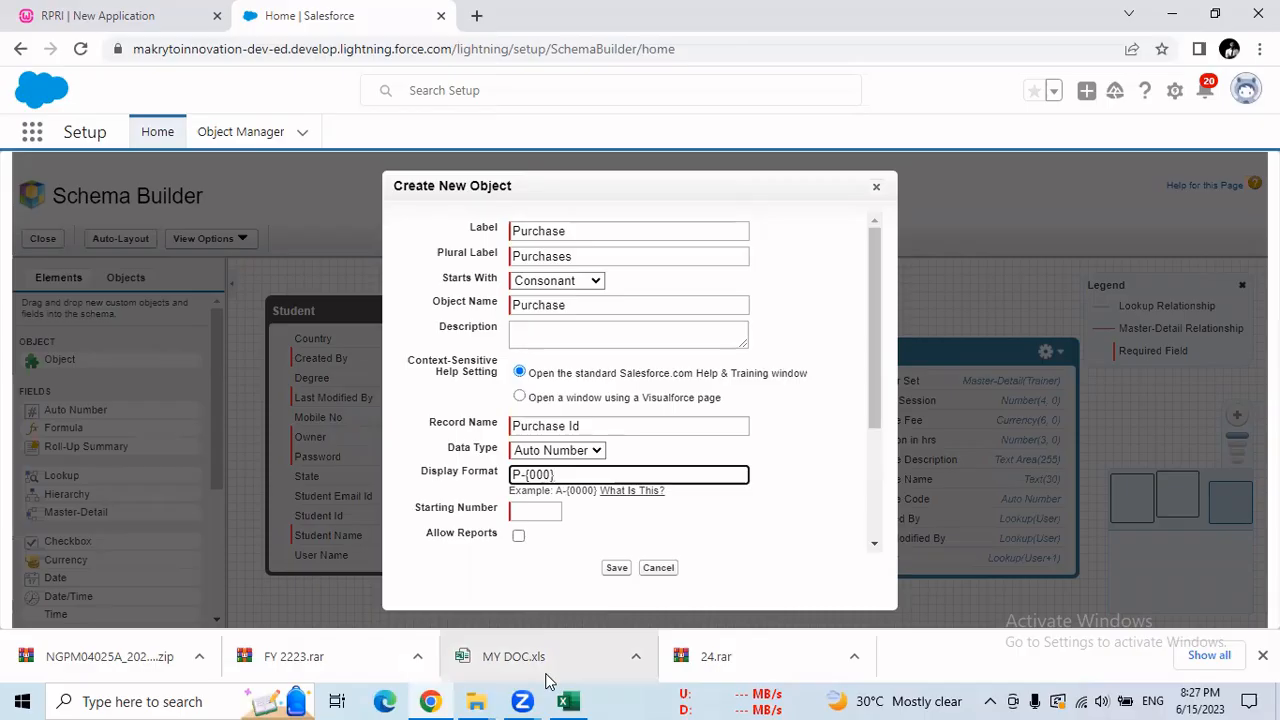
left_click(519, 513)
type("001")
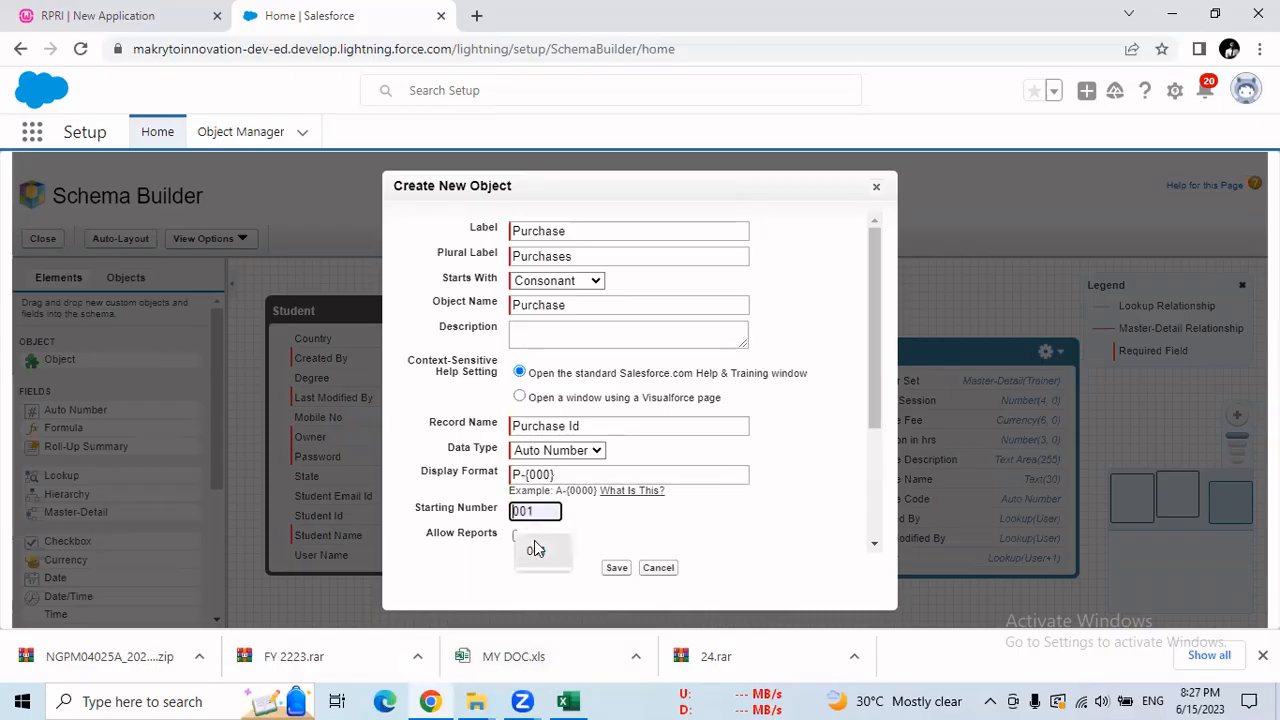
Step: Enable Allow Reports, Allow Activities and Track Field History for the Purchase object and save it
left_click_drag(870, 409, 891, 491)
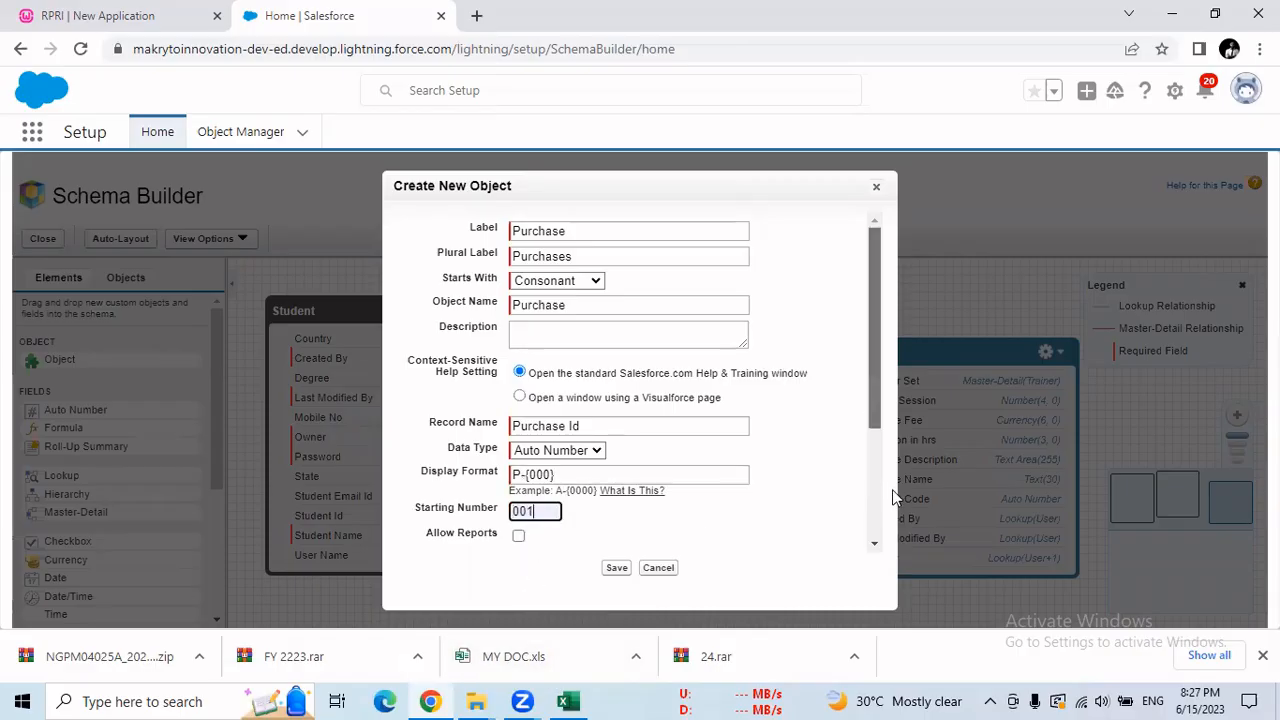
left_click(518, 381)
left_click(518, 404)
left_click(518, 429)
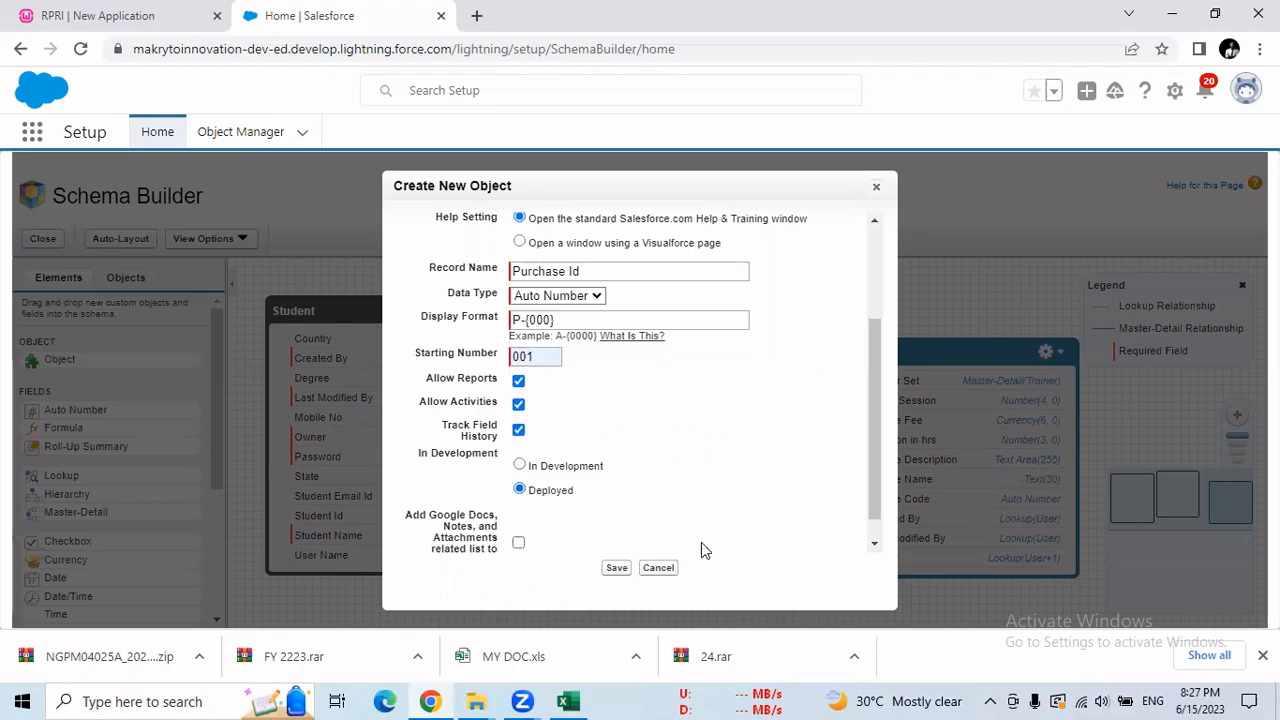
left_click(876, 543)
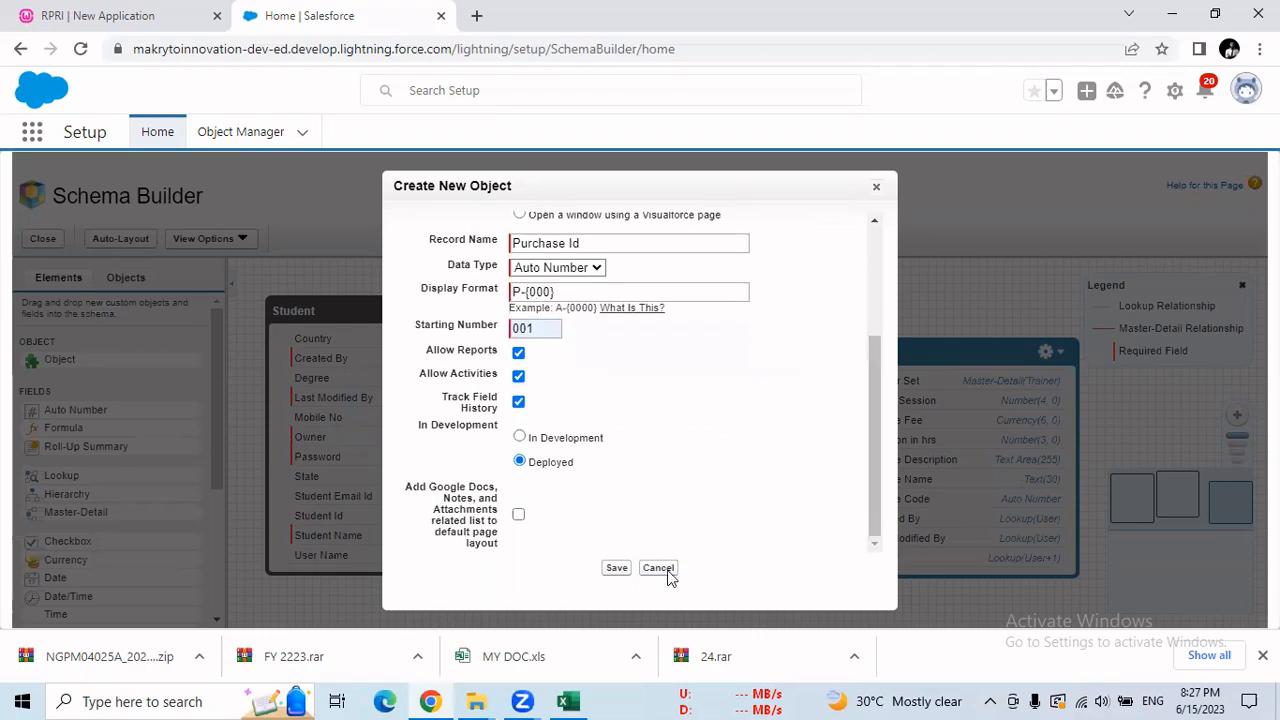
left_click(617, 567)
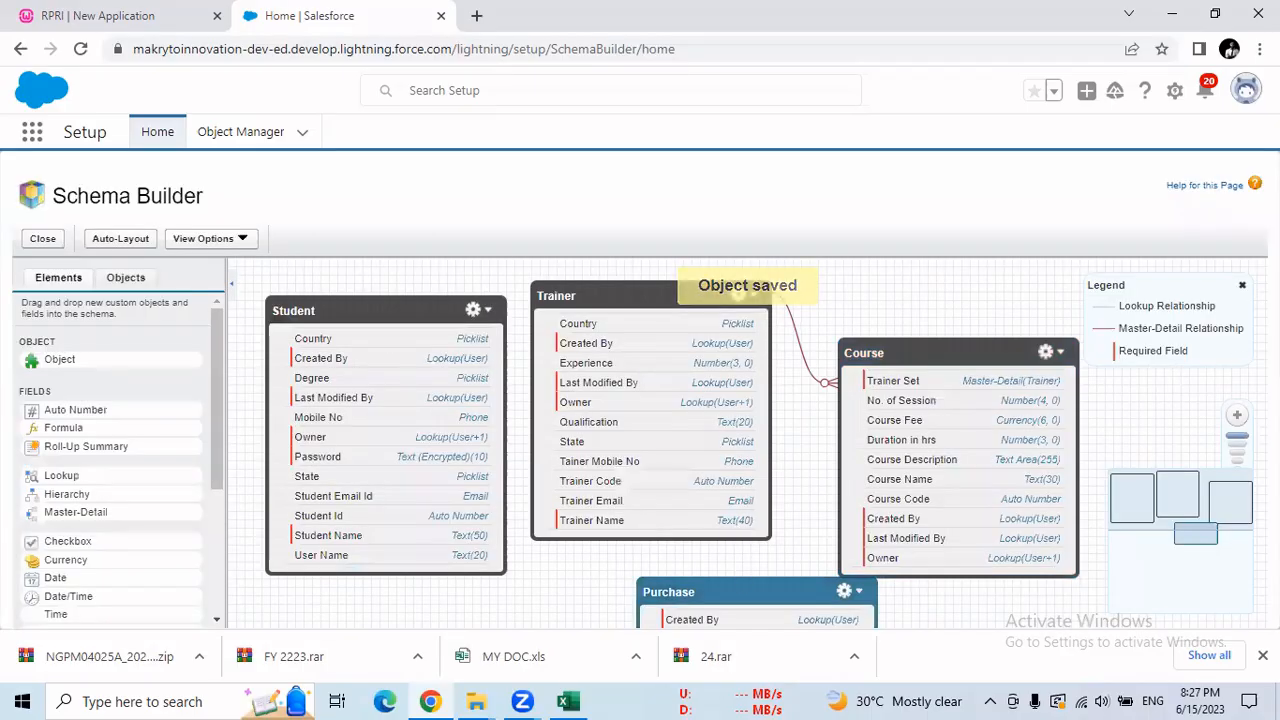
Step: Make room by closing the downloads bar and setting the page zoom to 90%, and move the Purchase object below Trainer
left_click(1262, 655)
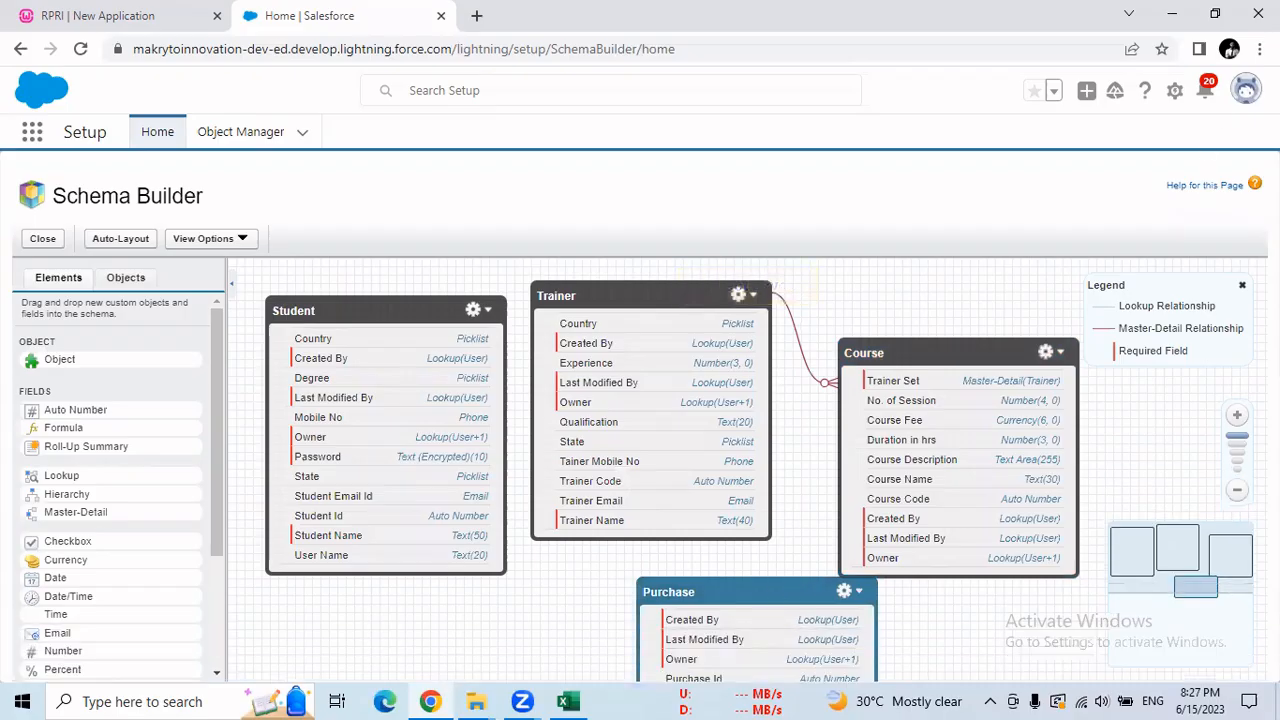
left_click(1260, 48)
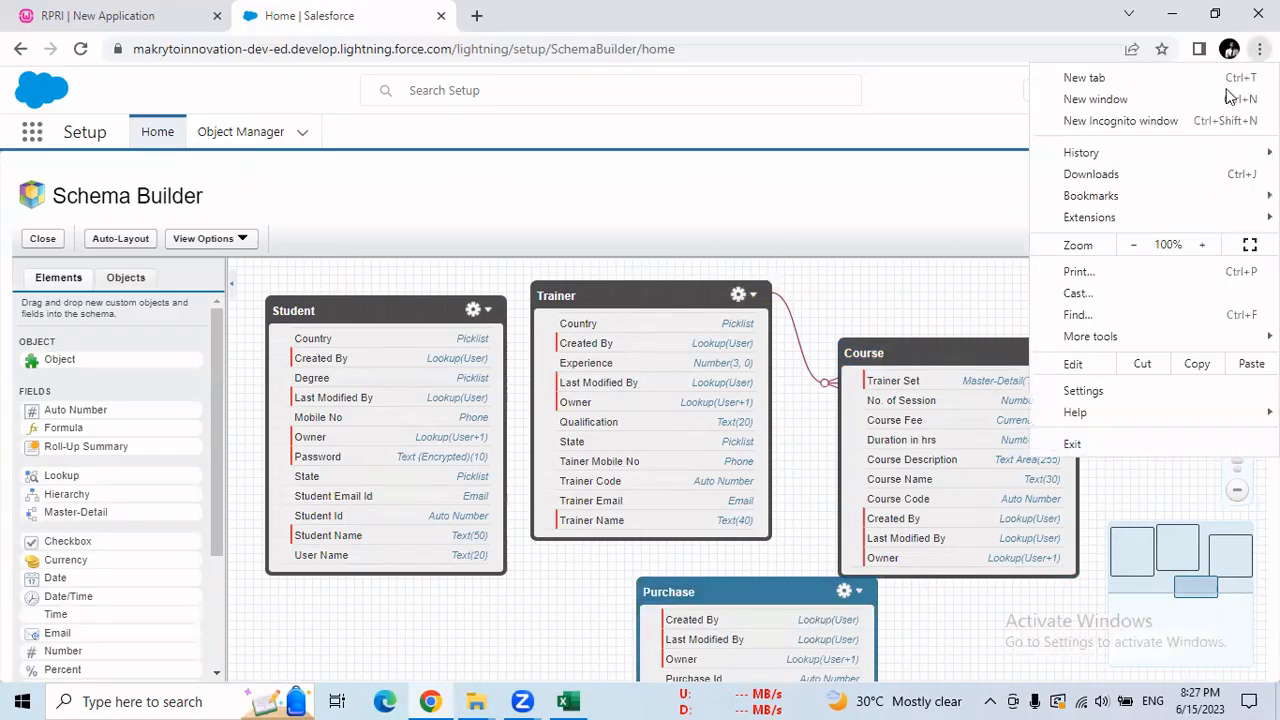
left_click(1133, 245)
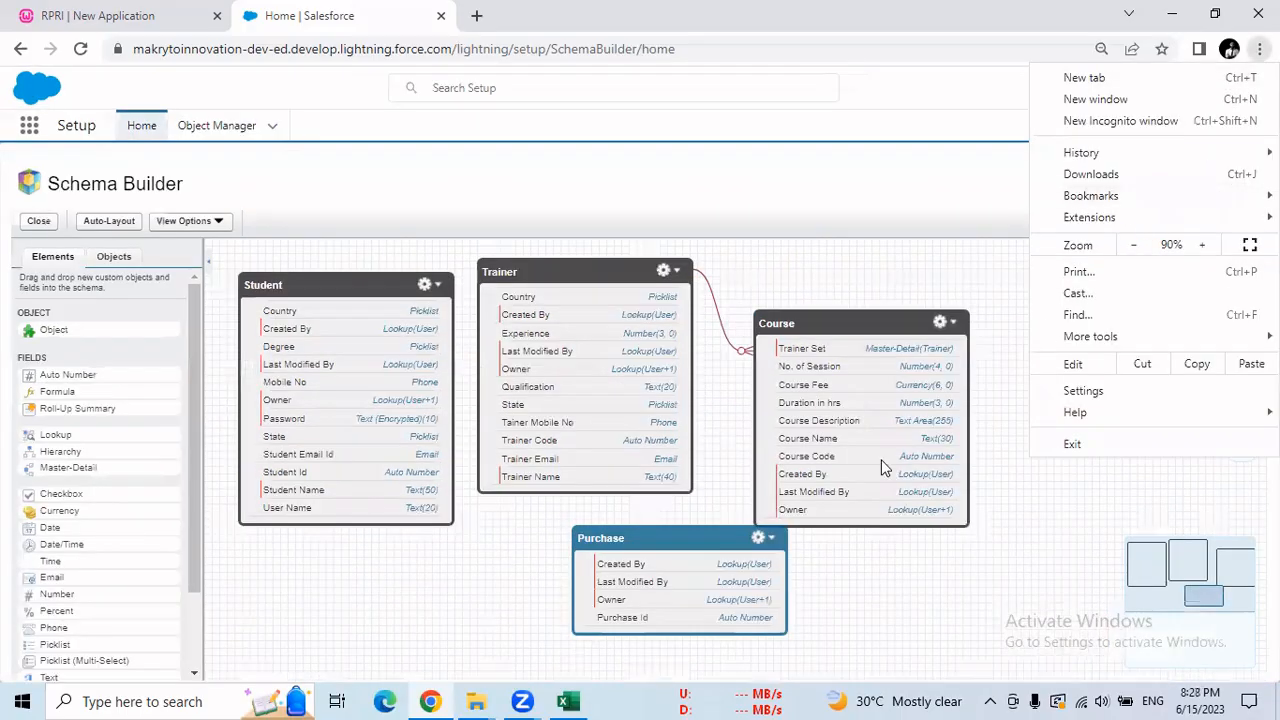
left_click(880, 600)
left_click_drag(666, 541, 570, 549)
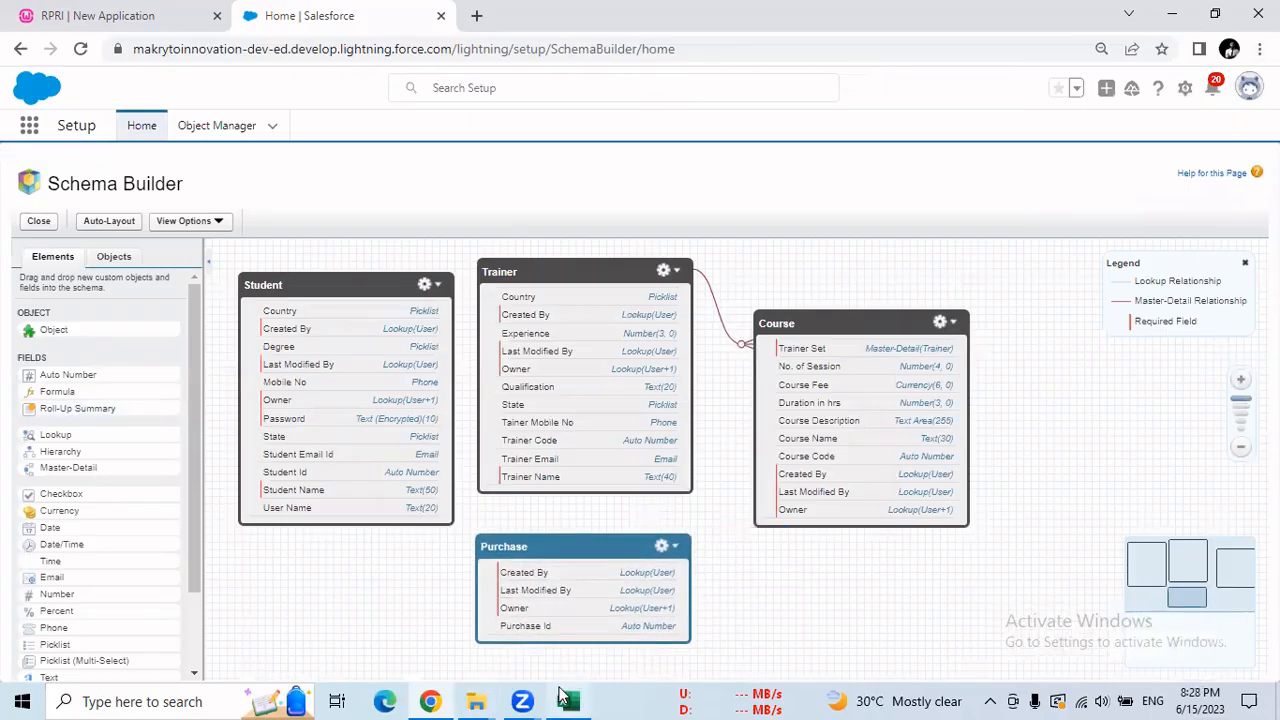
Step: Add a master-detail field to the Purchase object, labelled and named Course with the text copied from Excel cell C43
key("alt+Tab")
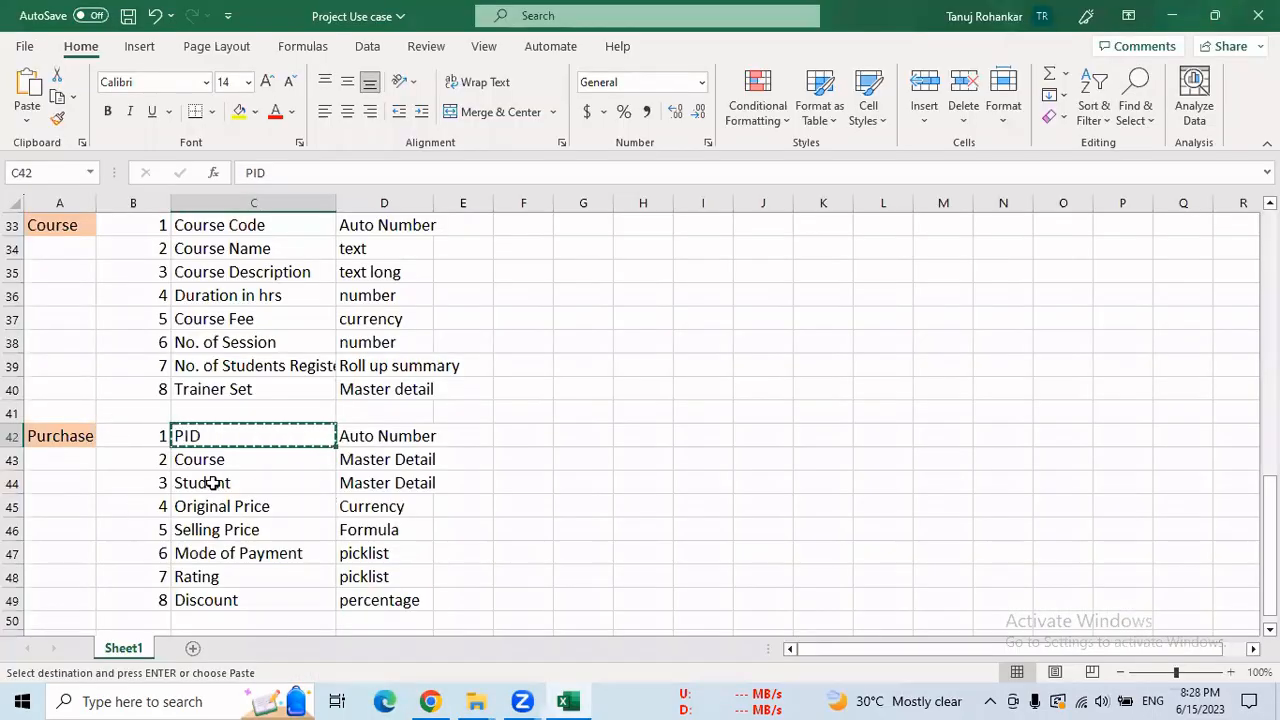
left_click(214, 459)
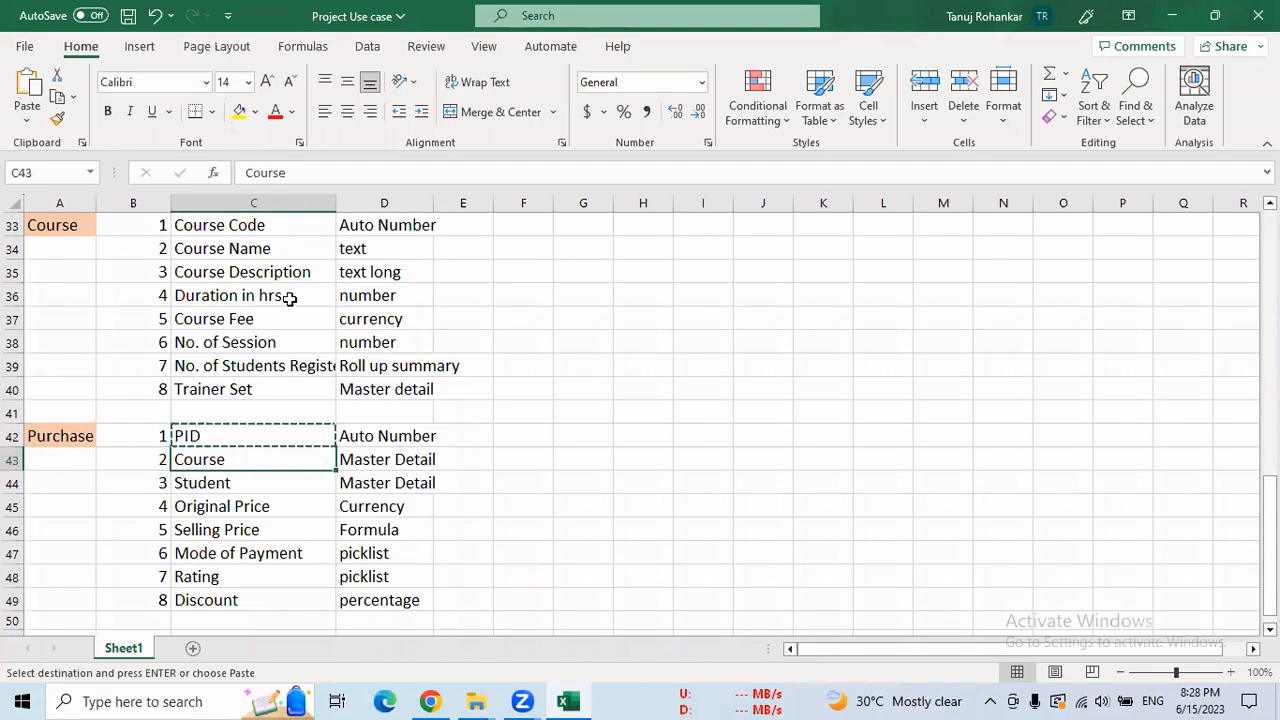
key("alt+Tab")
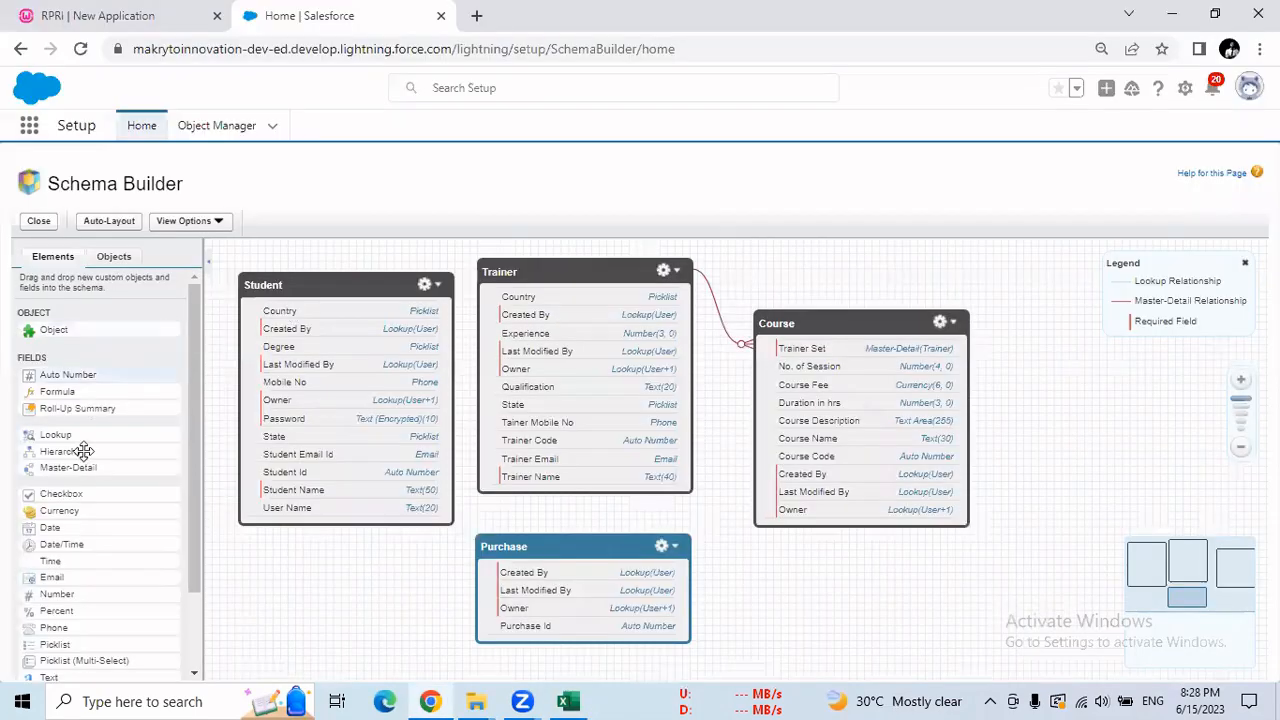
left_click_drag(86, 467, 553, 595)
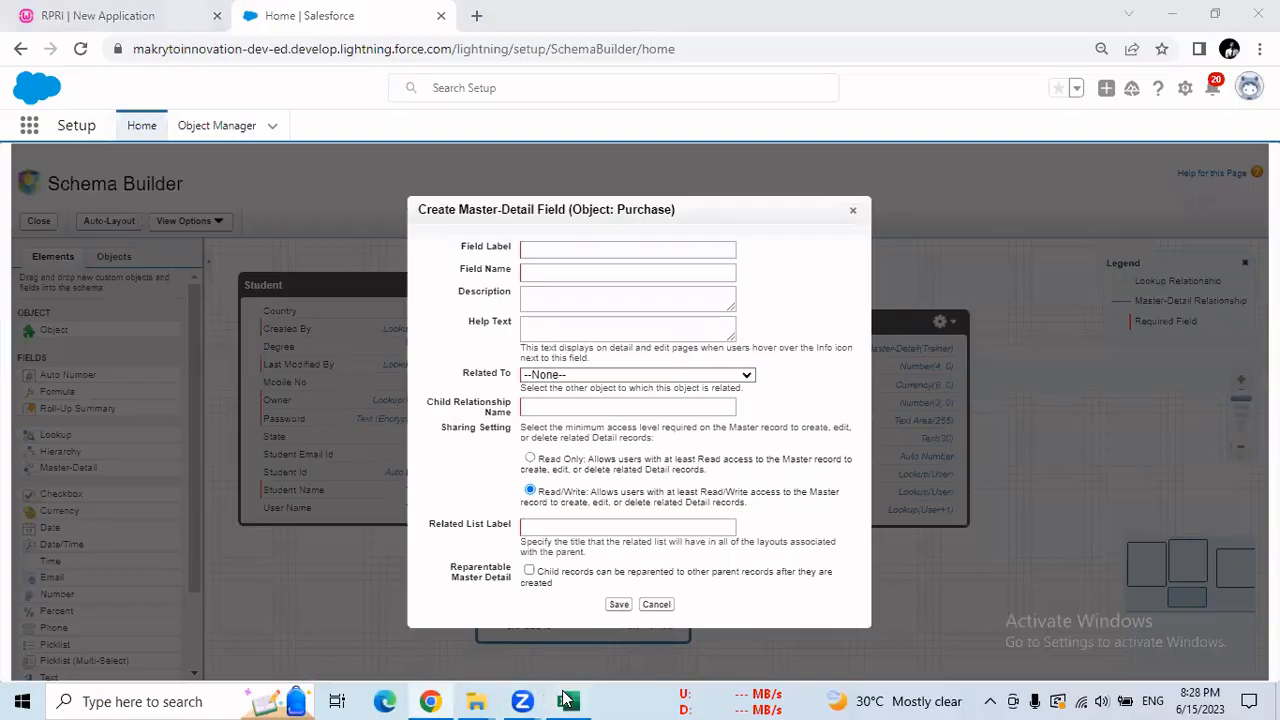
left_click(566, 700)
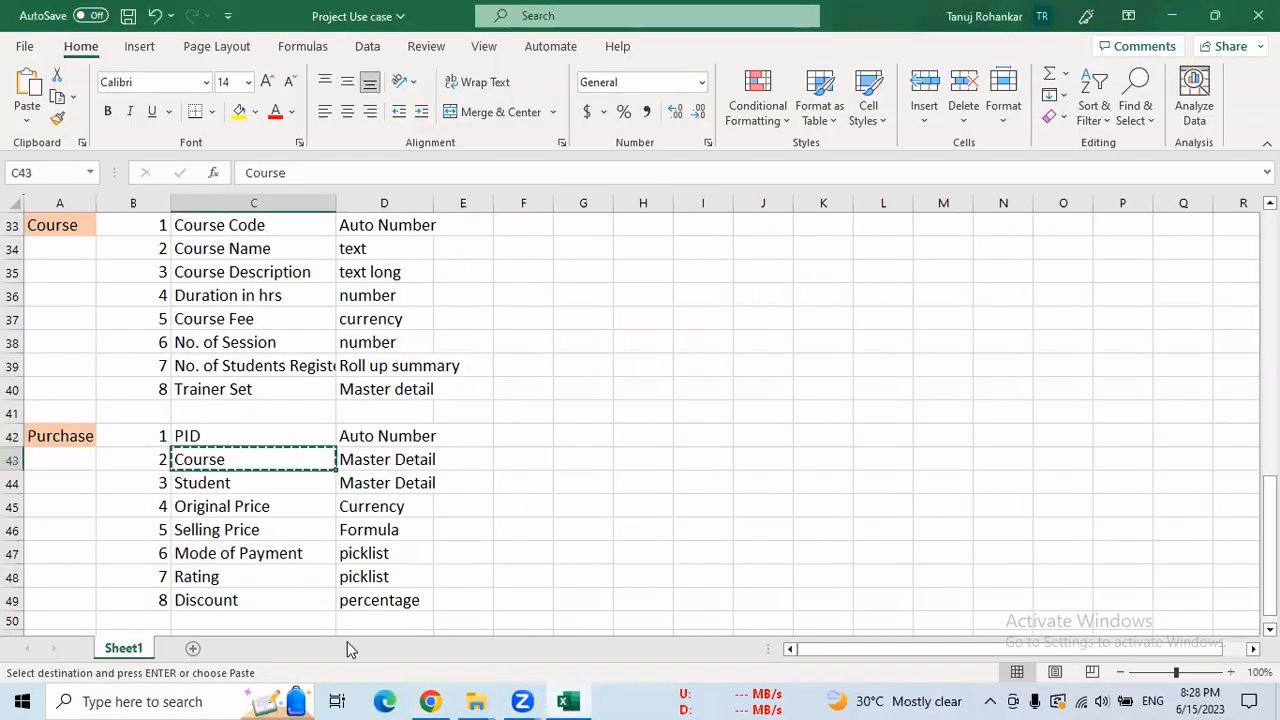
key("alt+Tab")
key("ctrl+v")
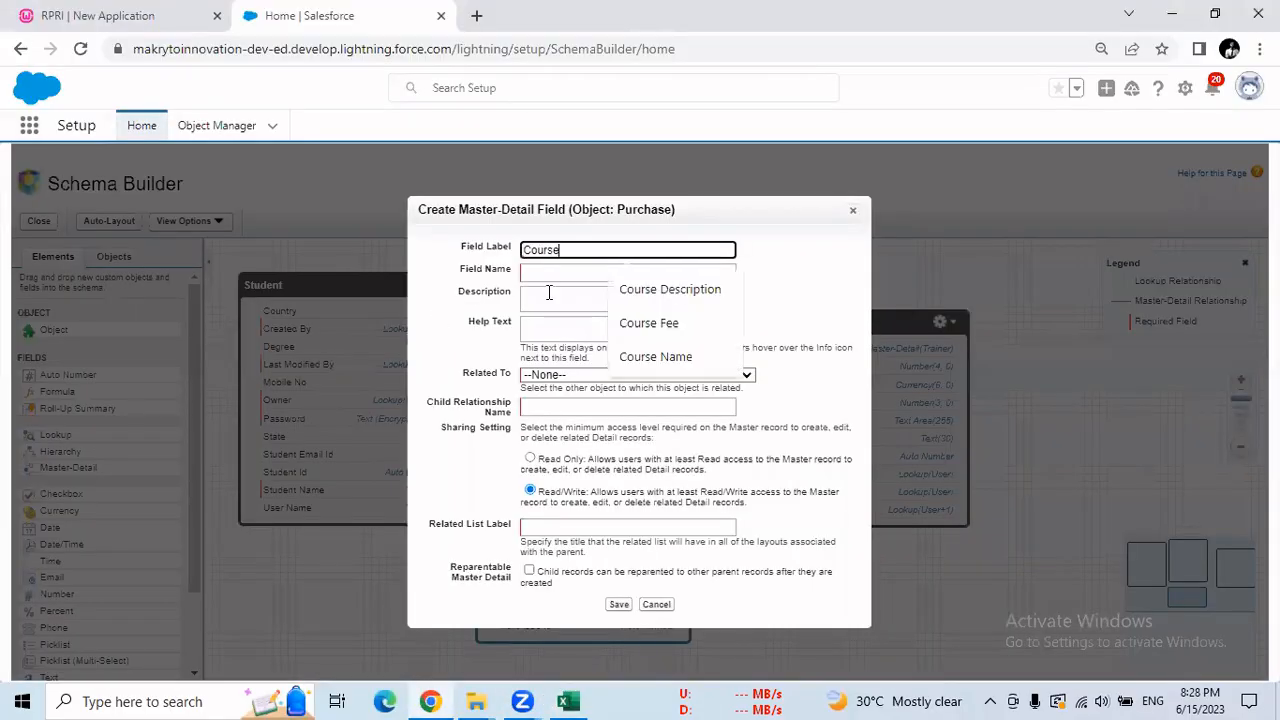
left_click(532, 271)
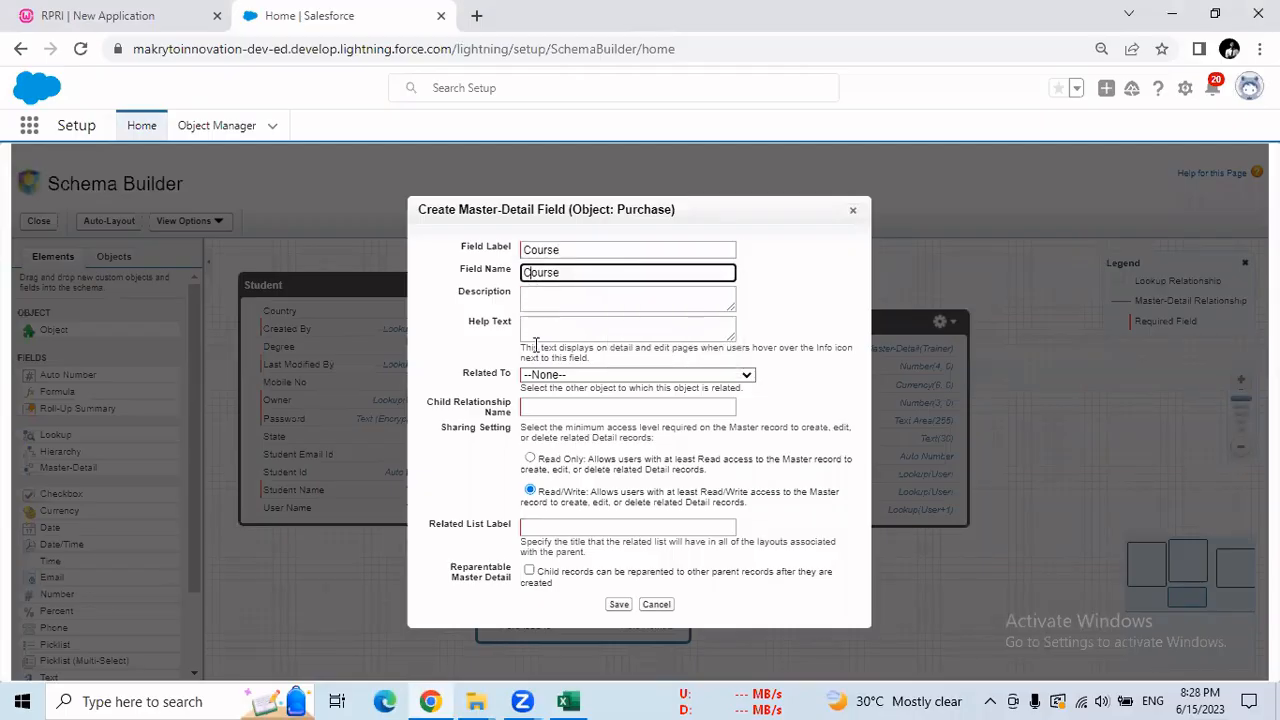
Step: Relate the new master-detail field to the Course object and save it
left_click(543, 376)
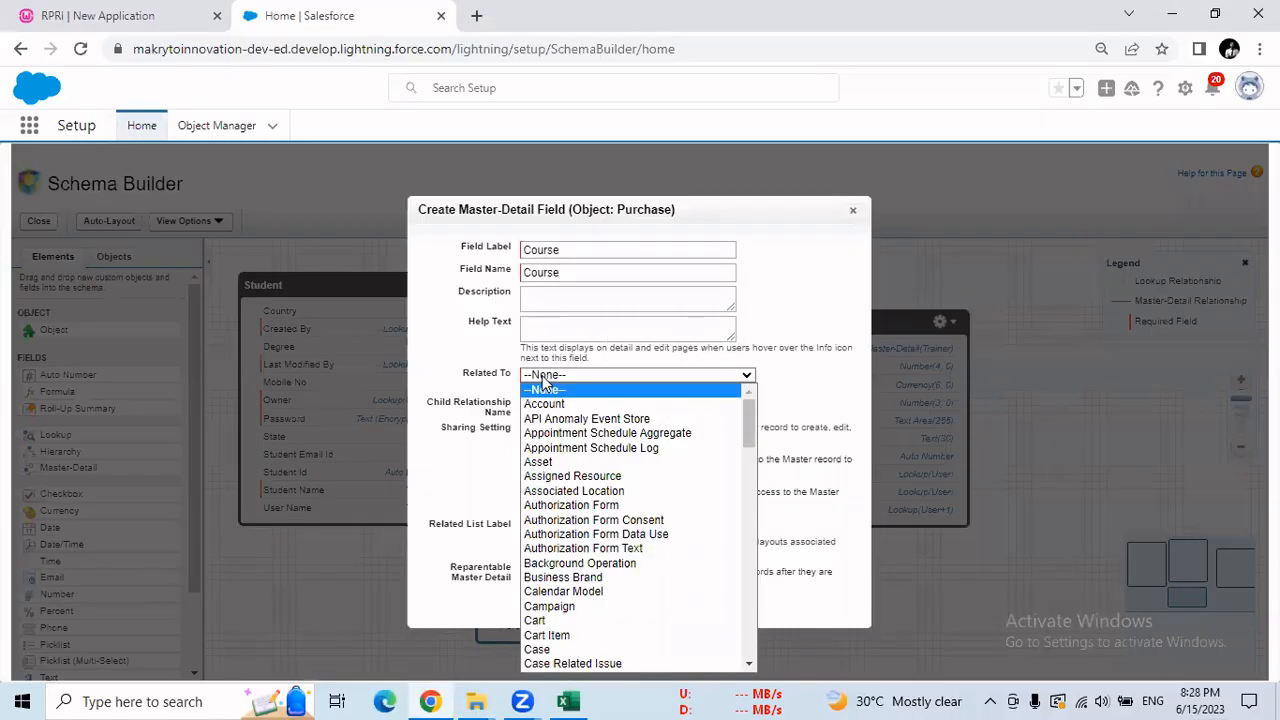
type("cou")
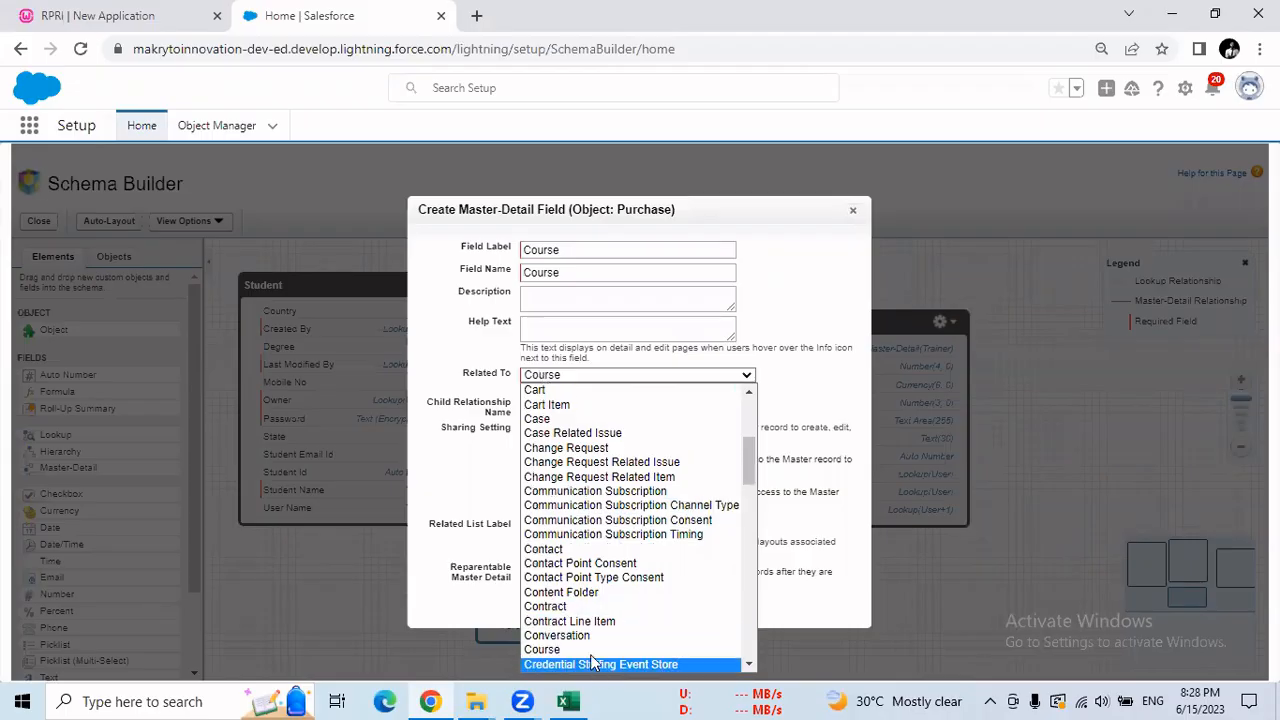
left_click(560, 649)
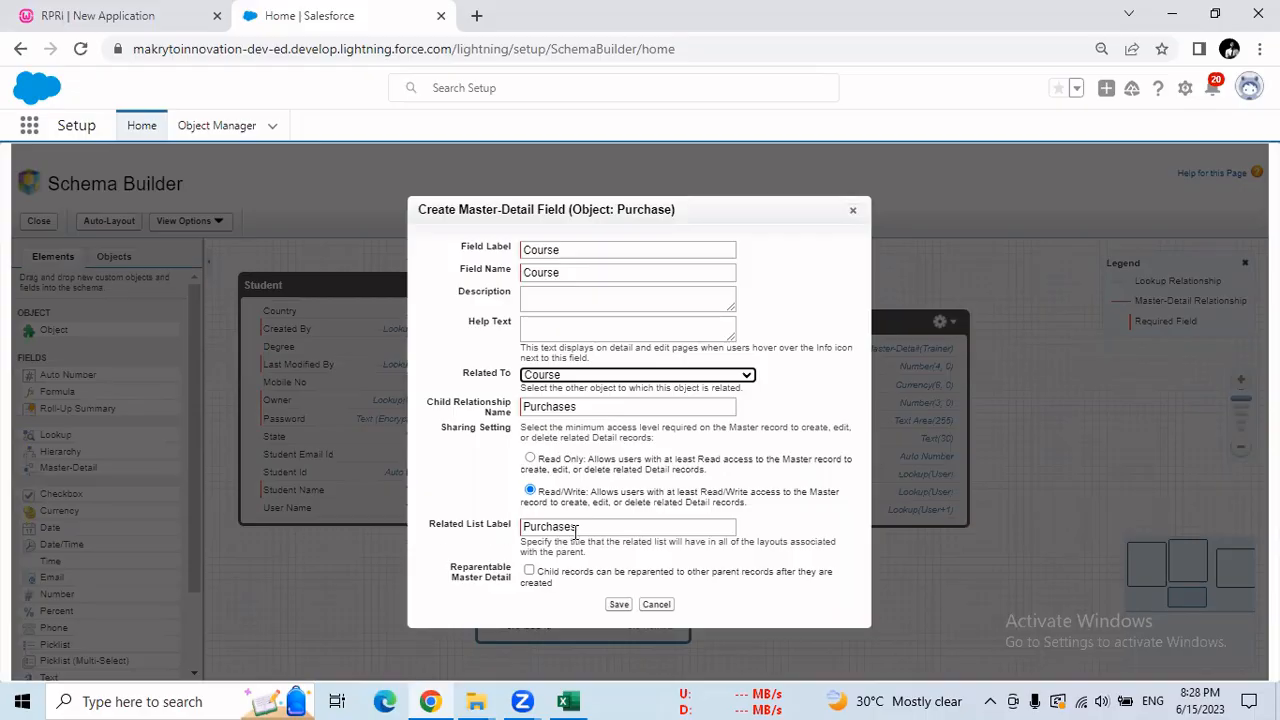
left_click_drag(576, 533, 510, 537)
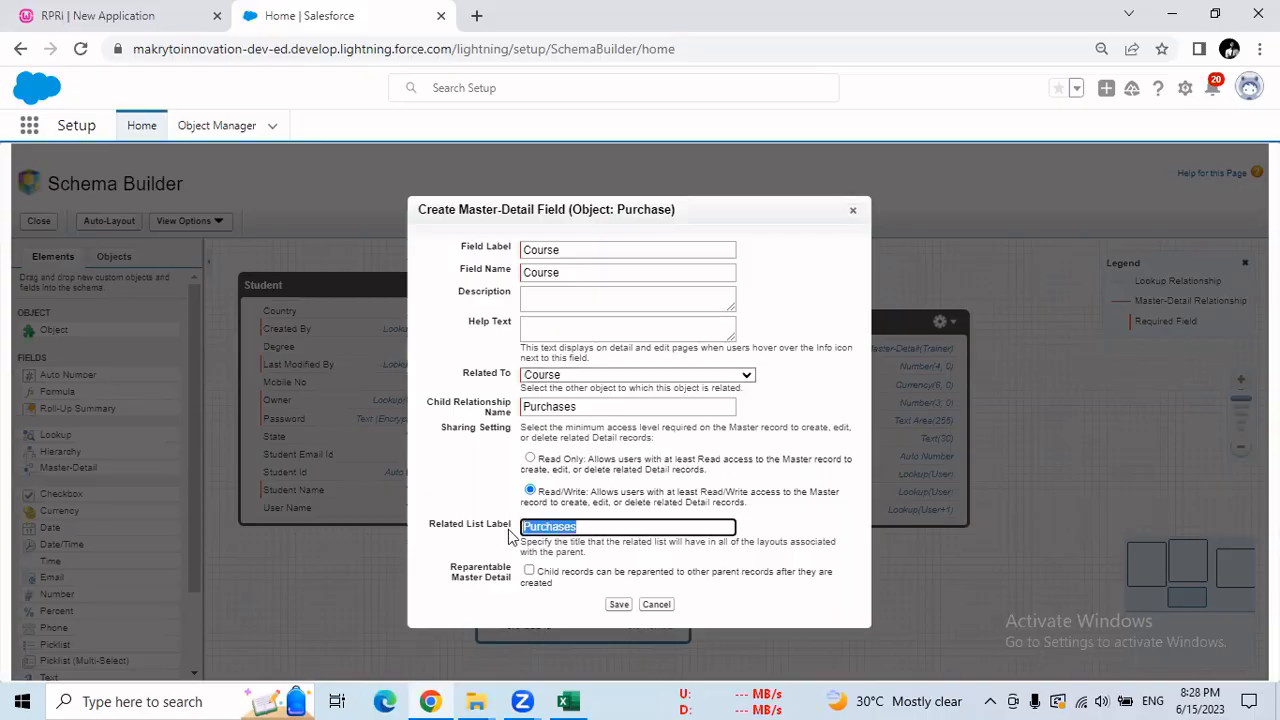
left_click(619, 605)
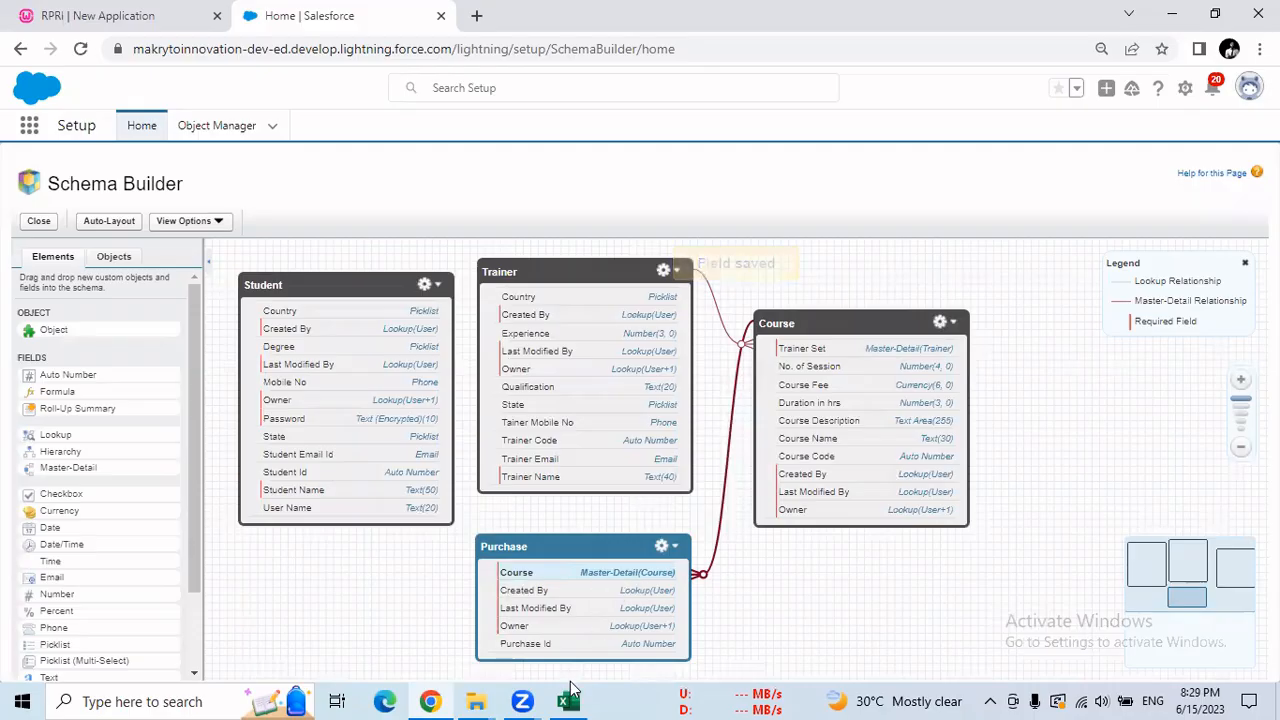
Step: Copy Student from Excel cell C44 and add a master-detail field with that label and name to the Purchase object
left_click(568, 700)
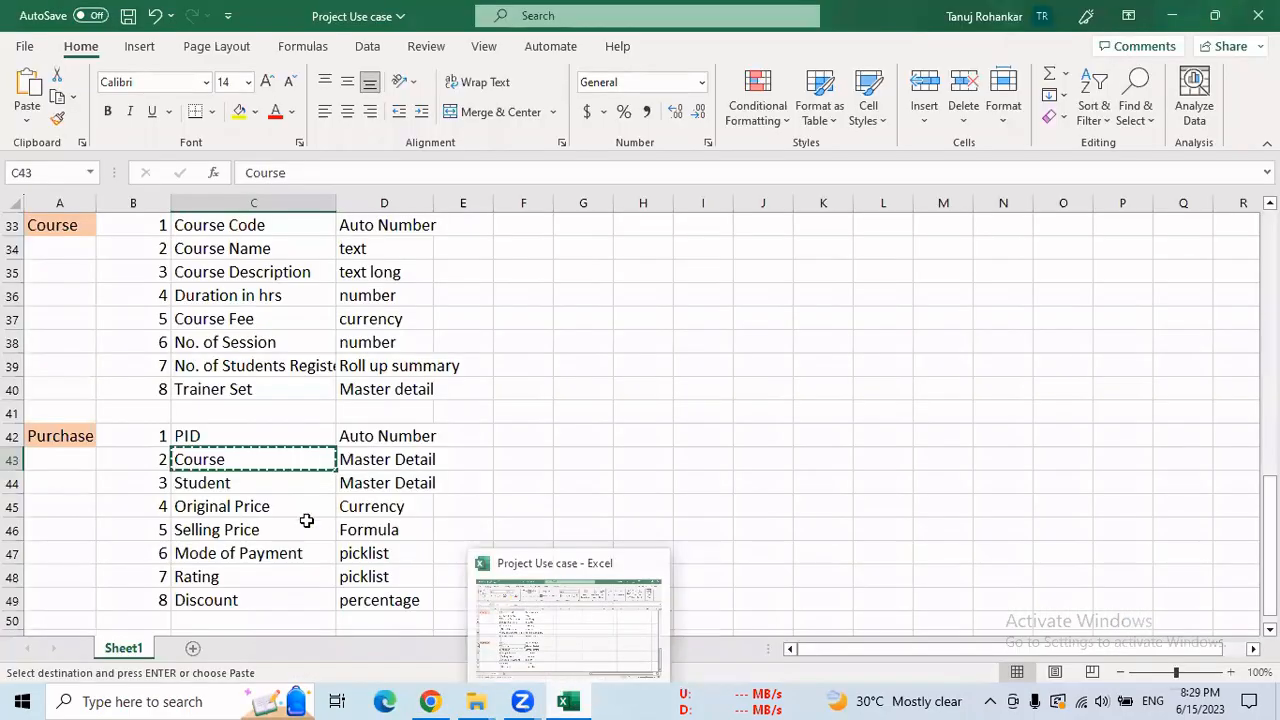
left_click(234, 483)
key("ctrl+c")
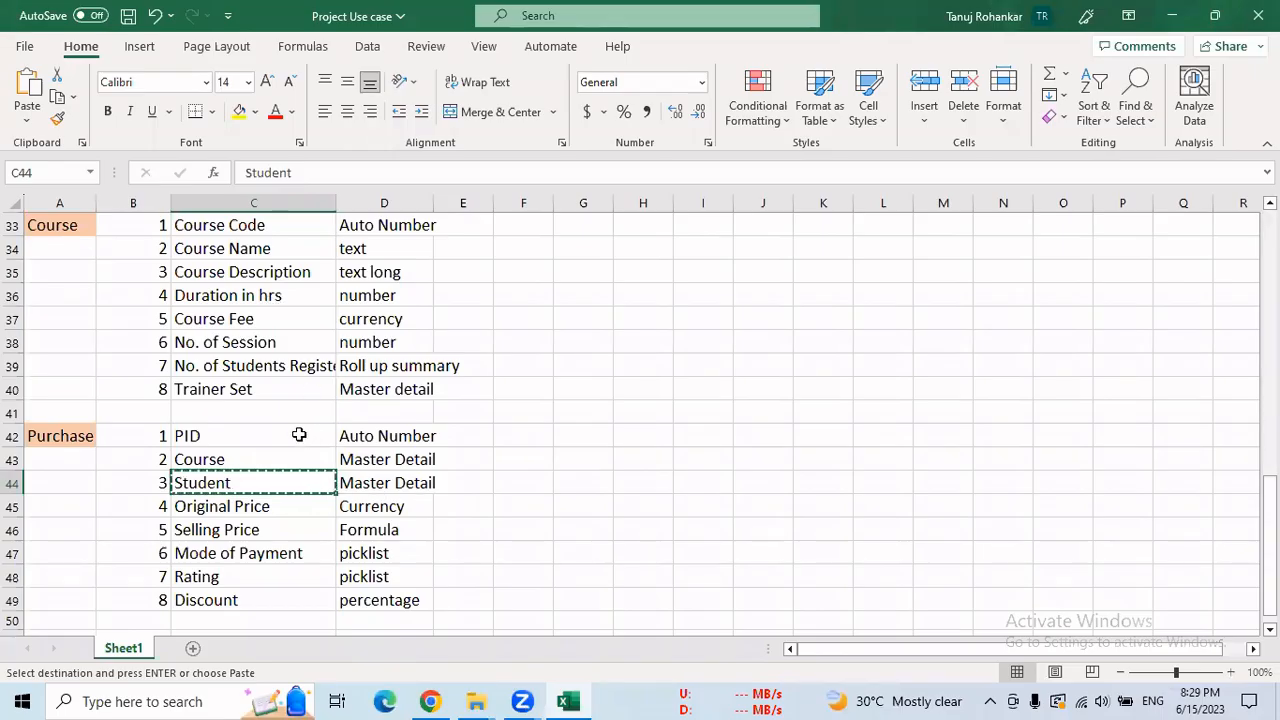
key("alt+Tab")
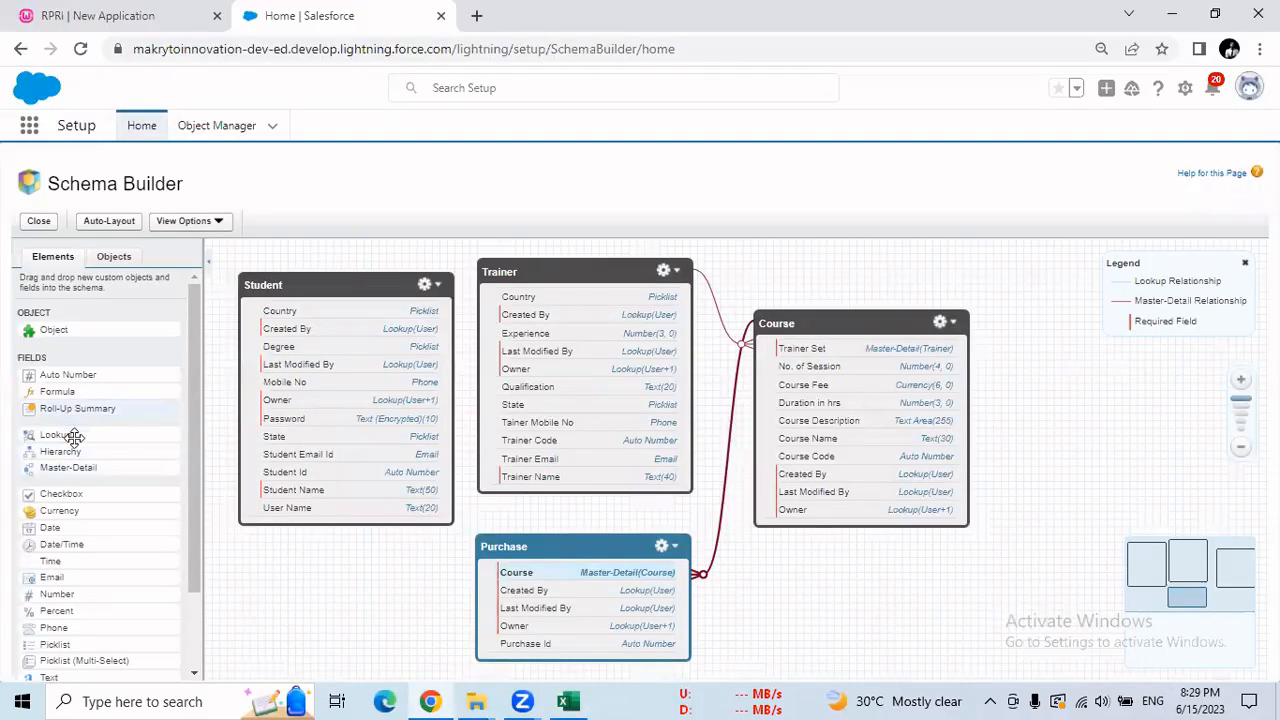
left_click_drag(70, 466, 555, 604)
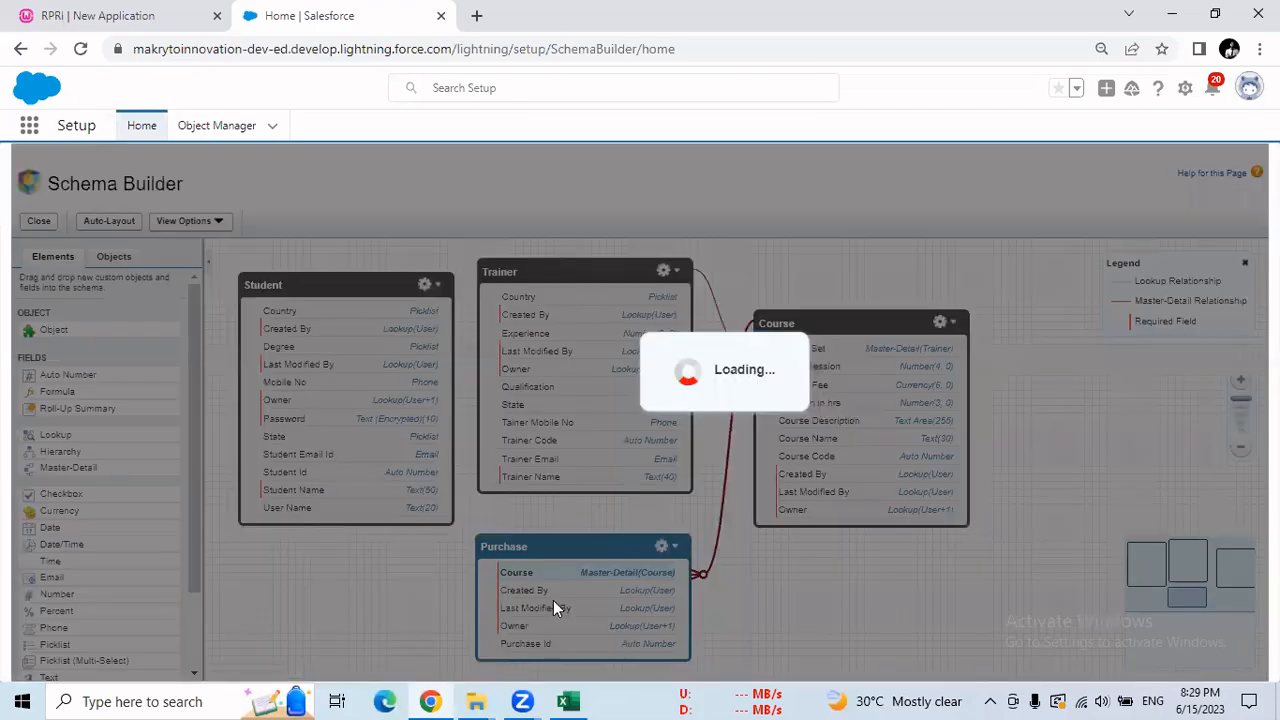
type("Student")
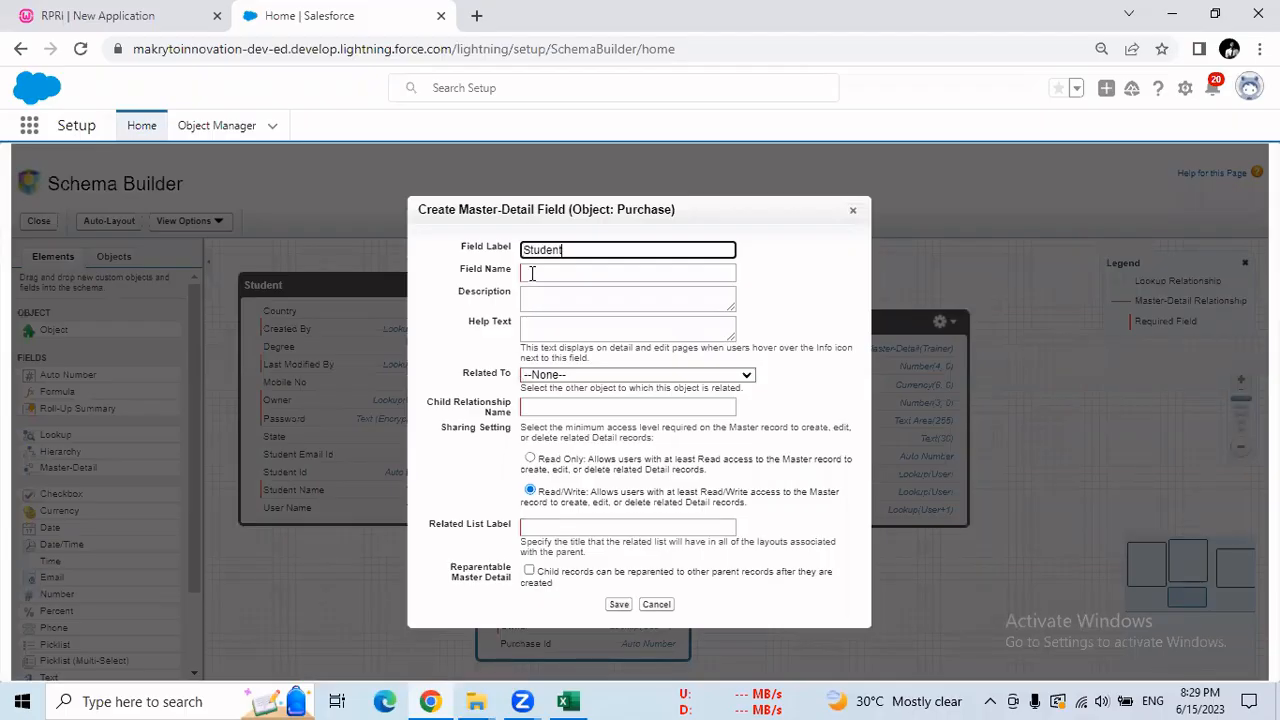
left_click(532, 273)
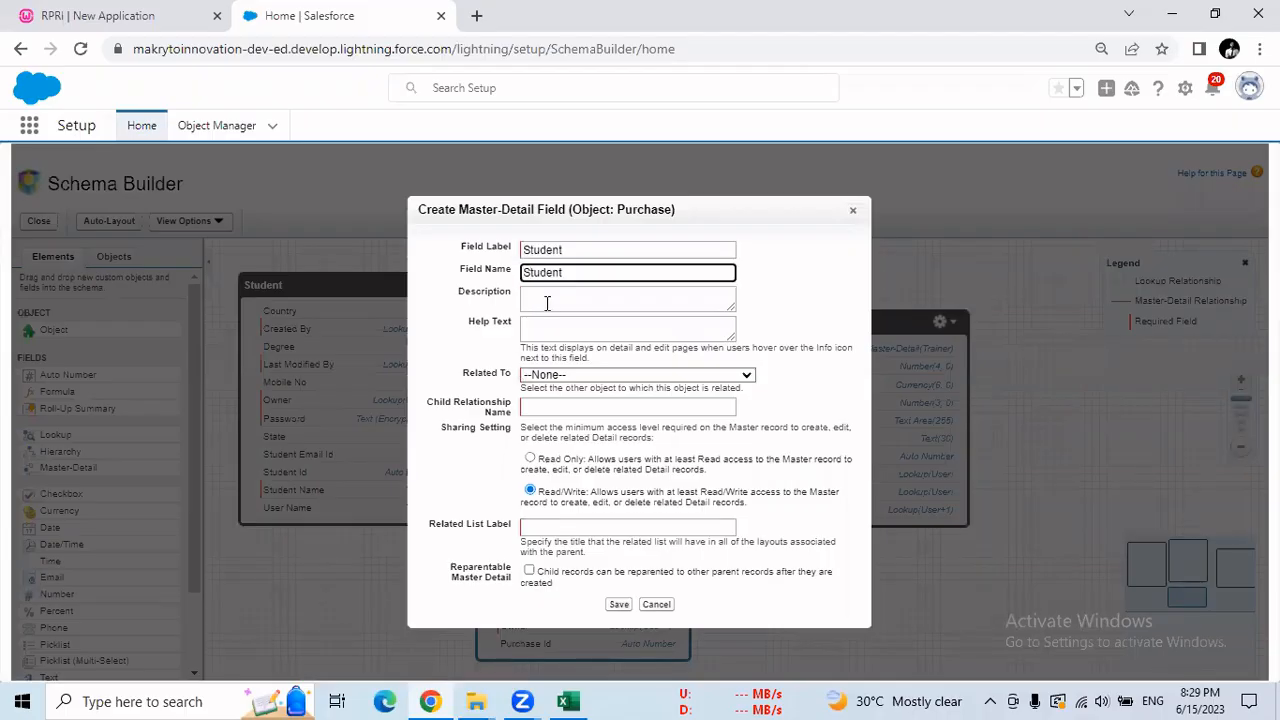
Step: Relate the new master-detail field to the Student object and save it with Read/Write sharing
left_click(541, 376)
type("stu")
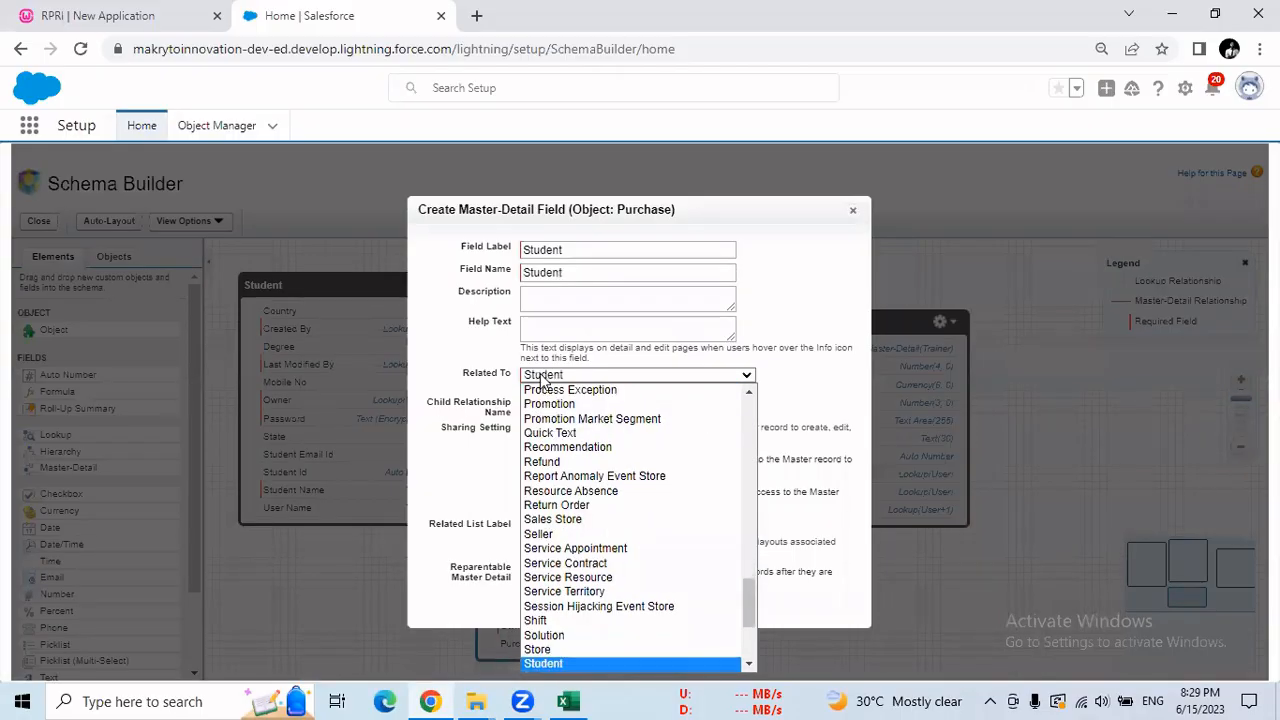
key("Return")
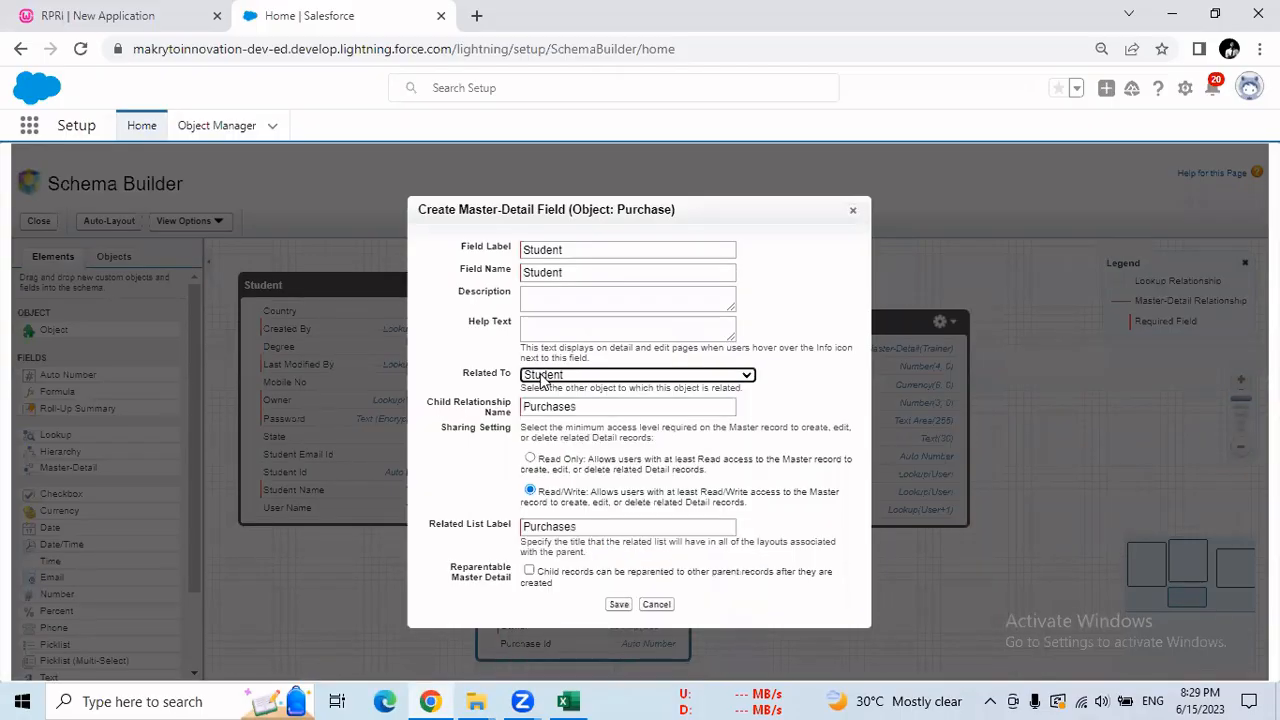
left_click_drag(513, 378, 462, 374)
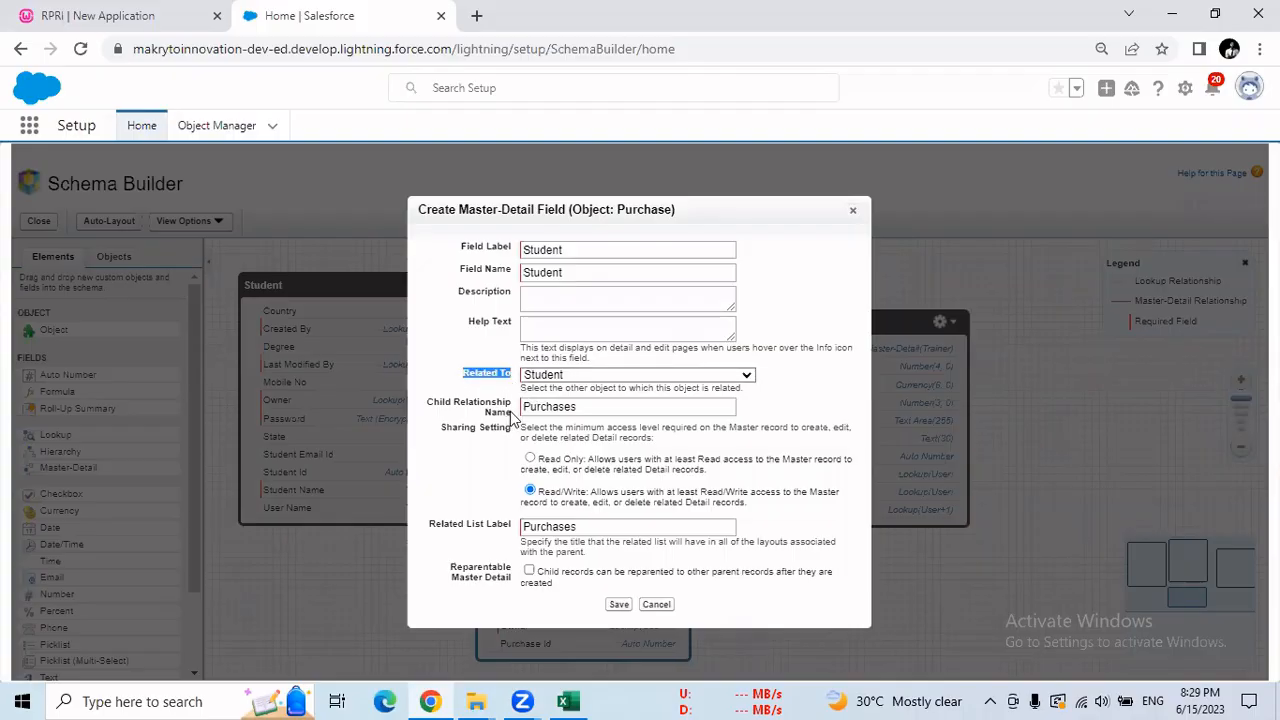
left_click_drag(513, 418, 438, 404)
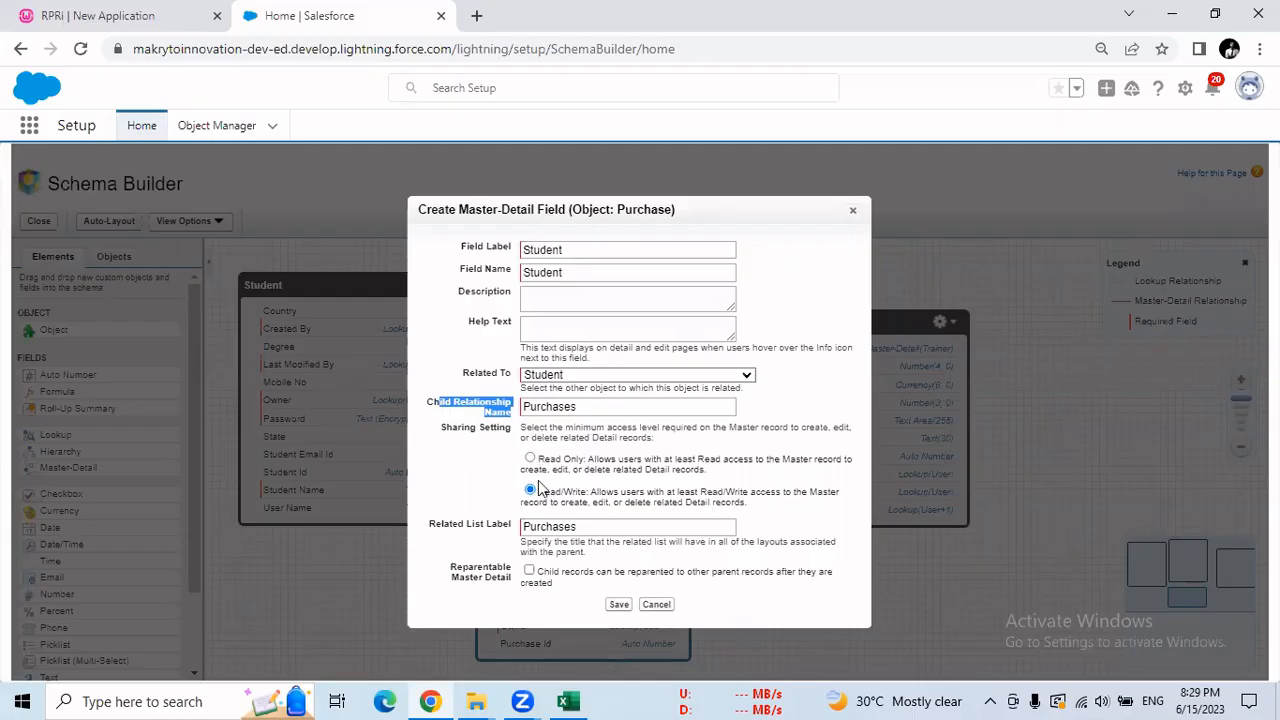
left_click(497, 451)
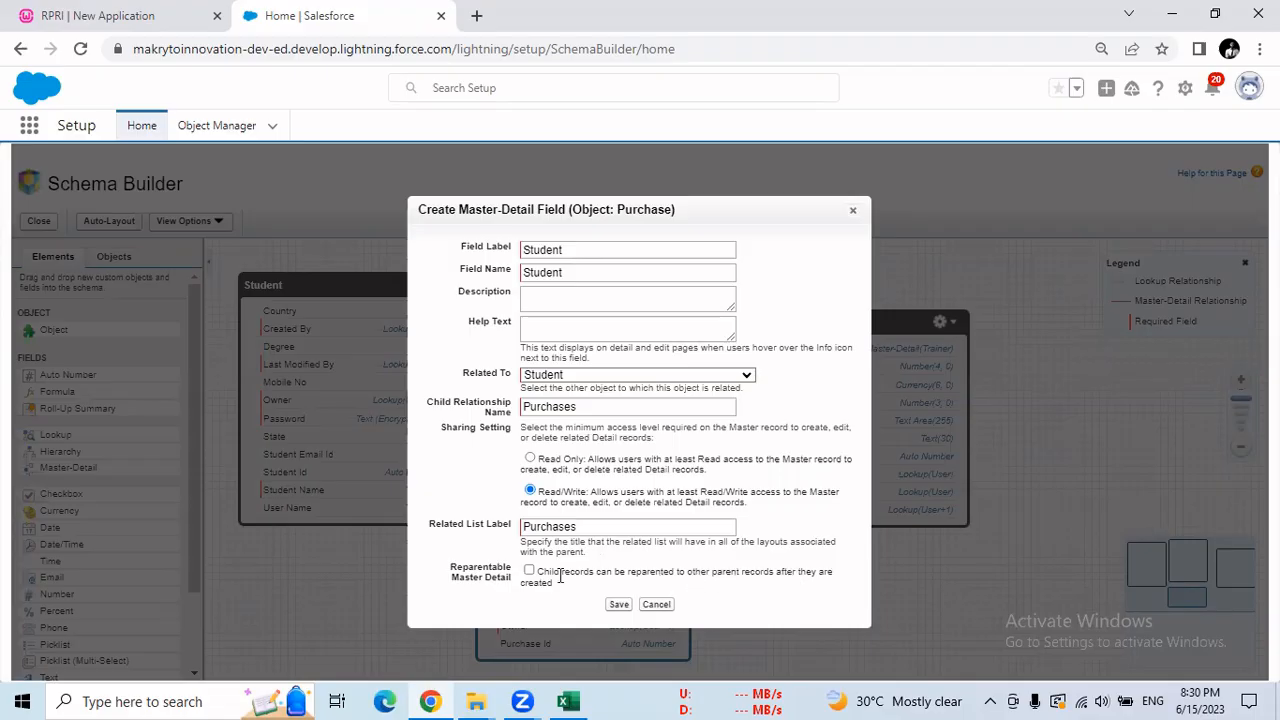
left_click(617, 605)
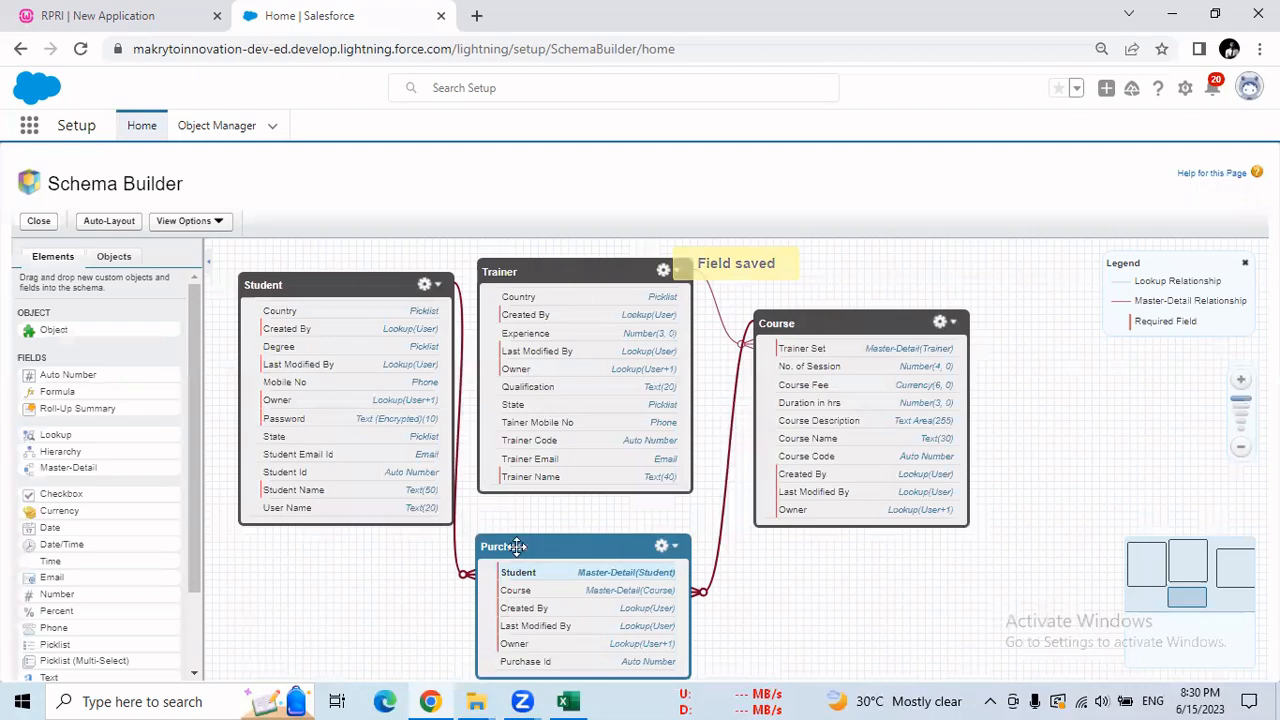
Step: Spread out the schema diagram by moving Student away from Trainer and raising Trainer above the other objects
left_click_drag(338, 282, 305, 276)
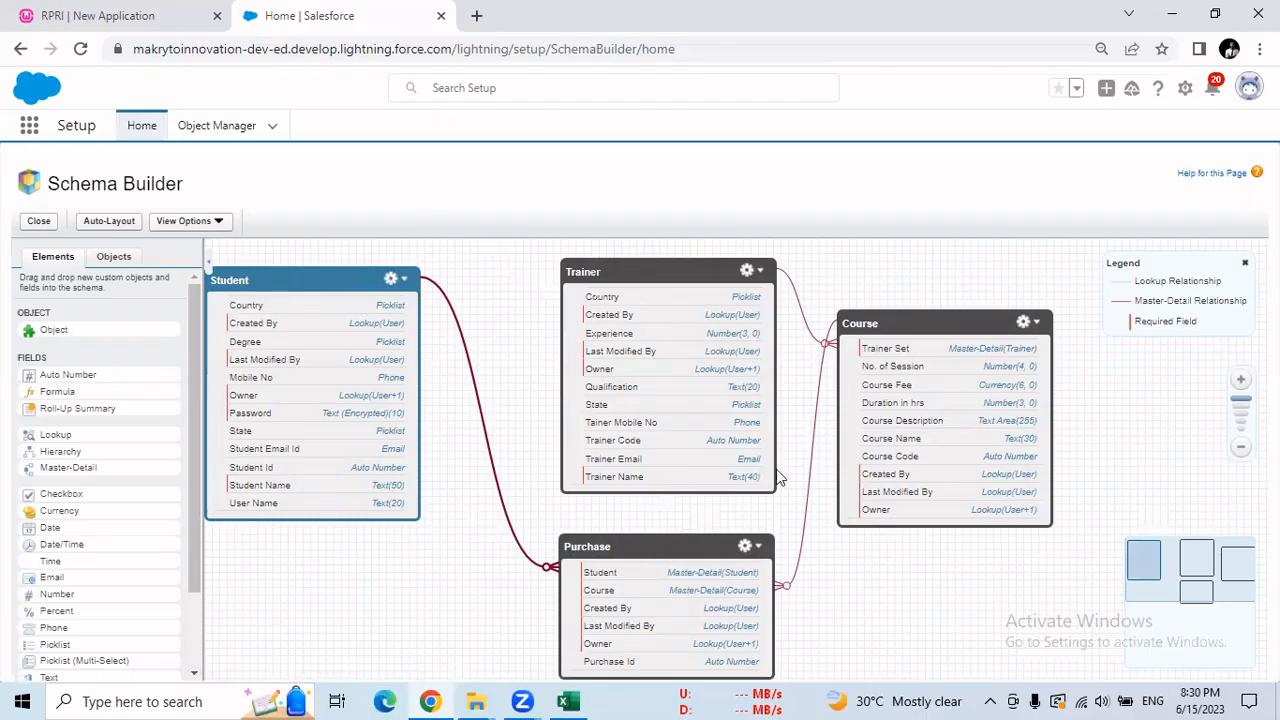
mouse_move(626, 266)
left_mouse_down()
mouse_move(610, 264)
mouse_move(607, 282)
left_mouse_up()
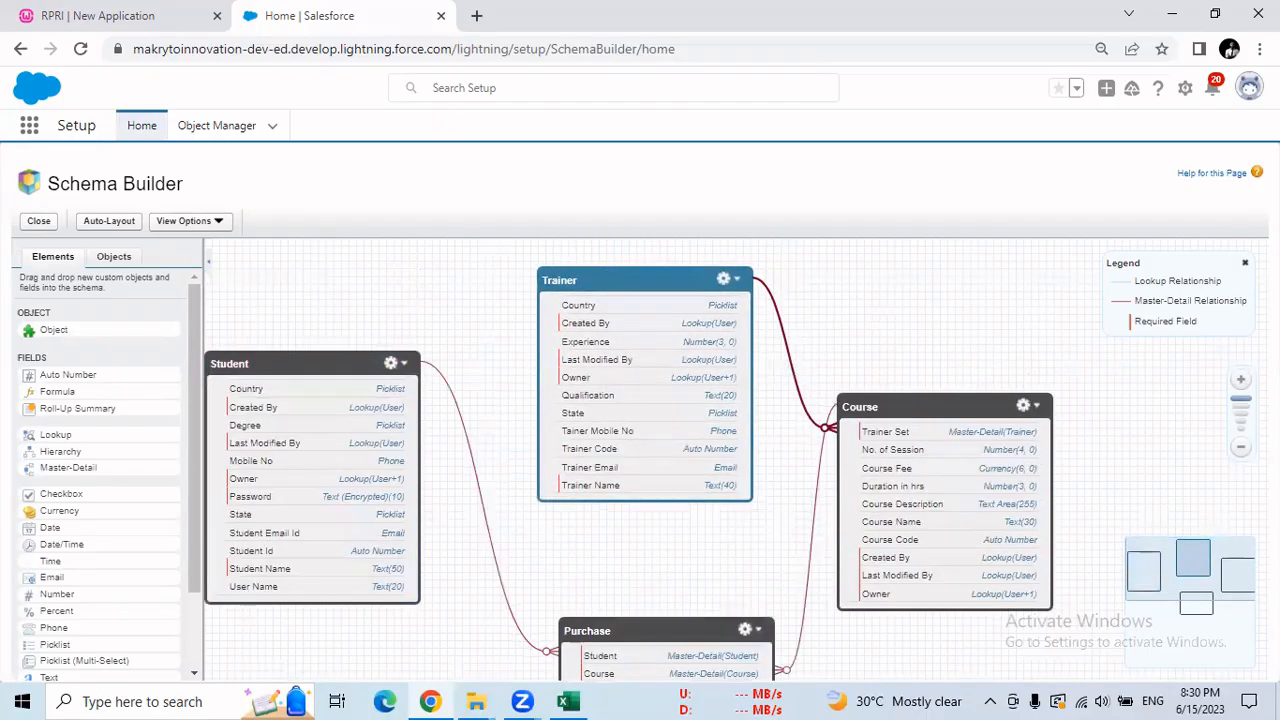
left_click(1240, 447)
left_click_drag(911, 343, 899, 265)
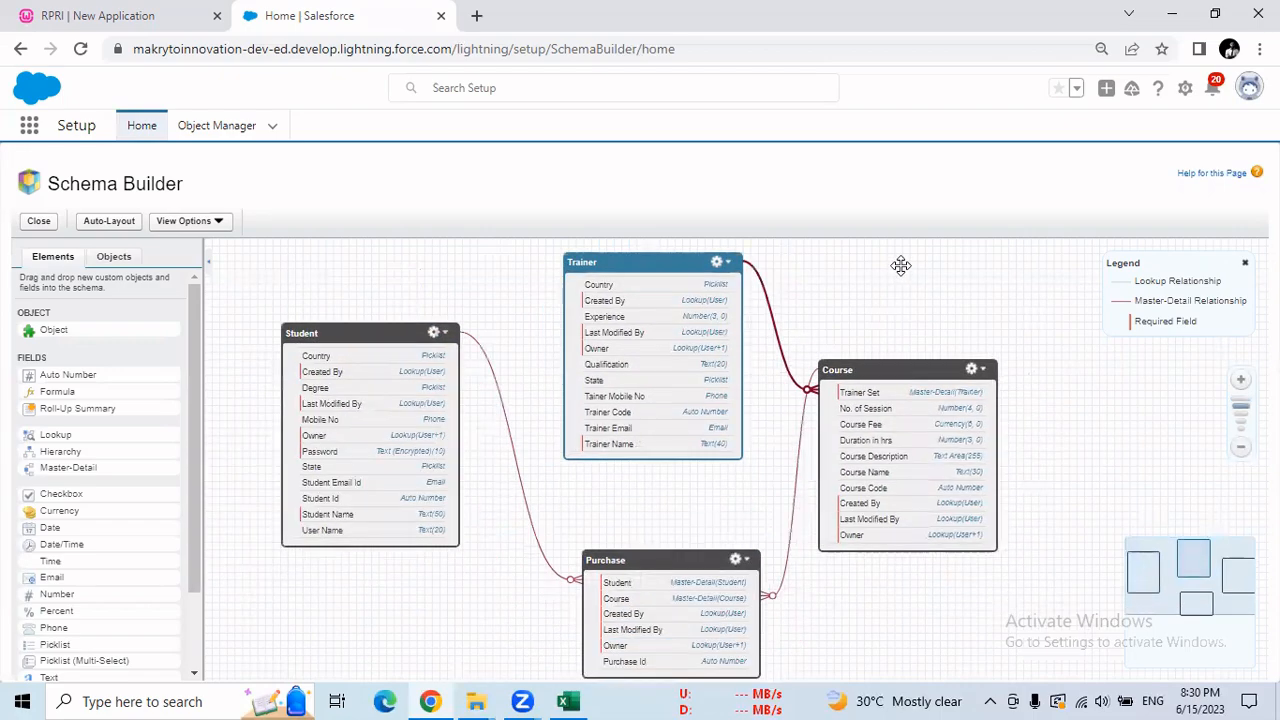
mouse_move(1073, 499)
left_mouse_down()
mouse_move(1069, 509)
mouse_move(1068, 491)
left_mouse_up()
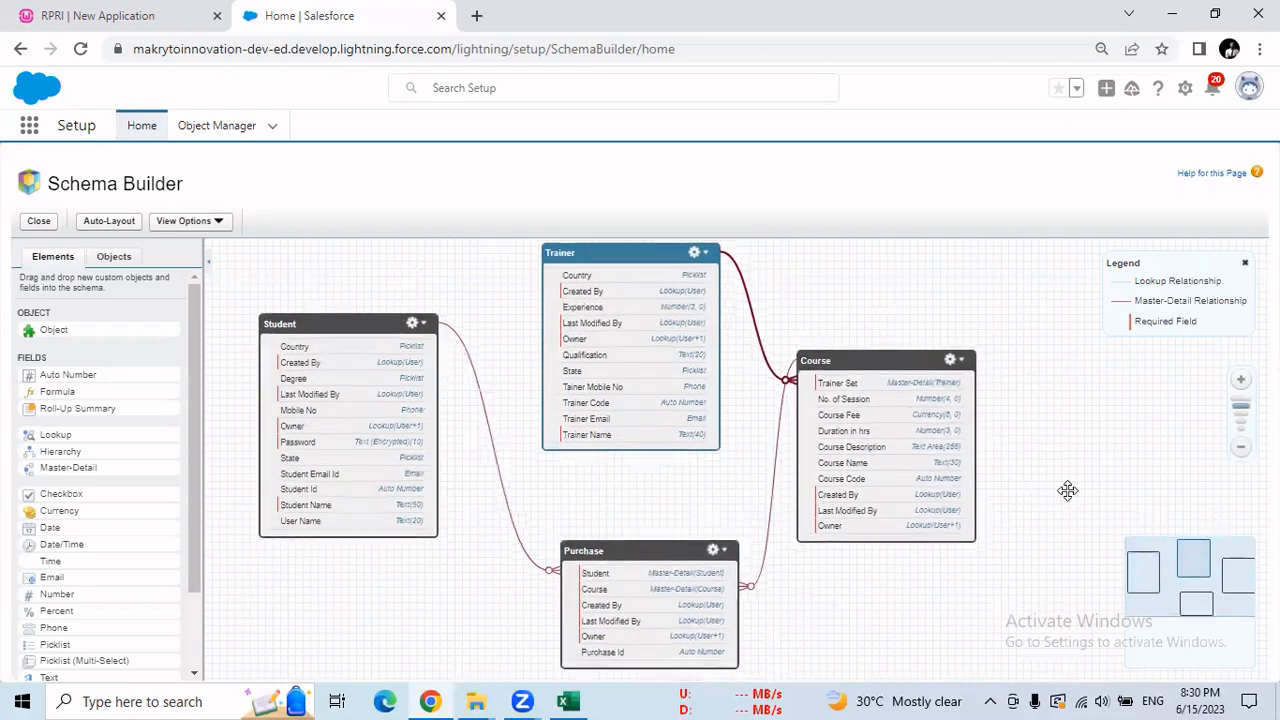
Step: Switch to Excel, copy the Original Price field name from C45, and return to Schema Builder in Chrome
left_click(567, 701)
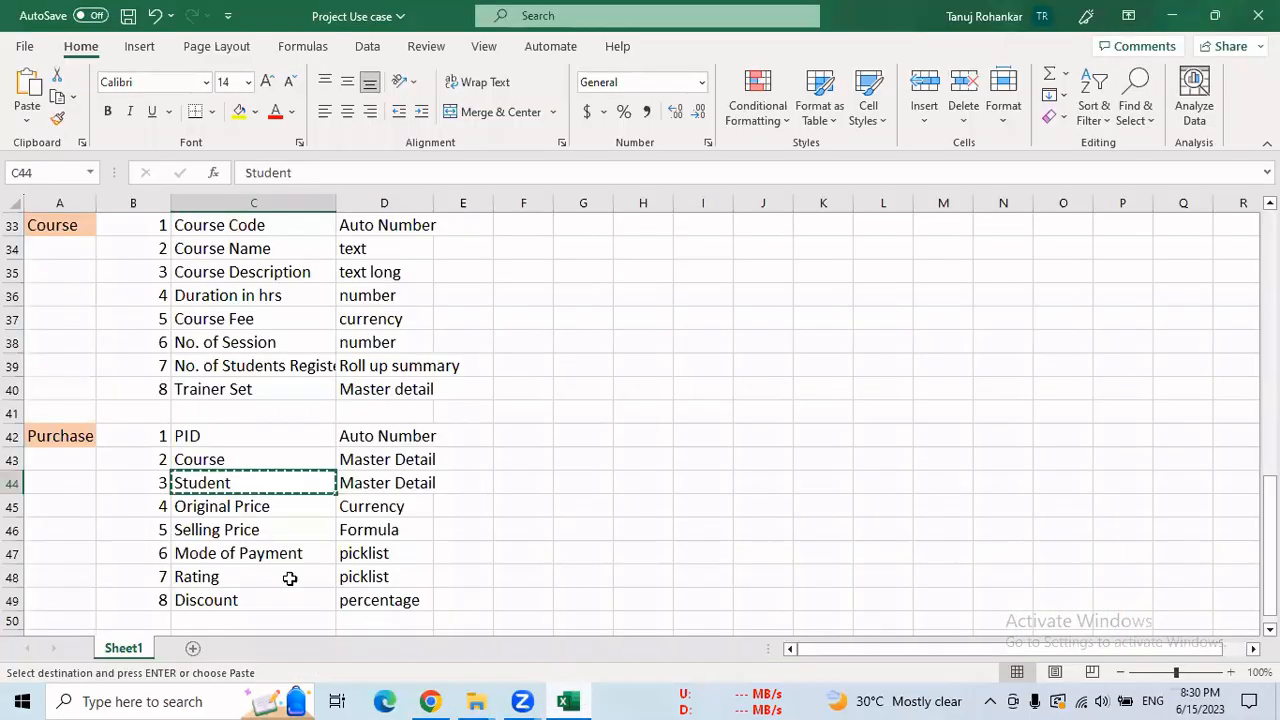
left_click(312, 509)
key("ctrl+c")
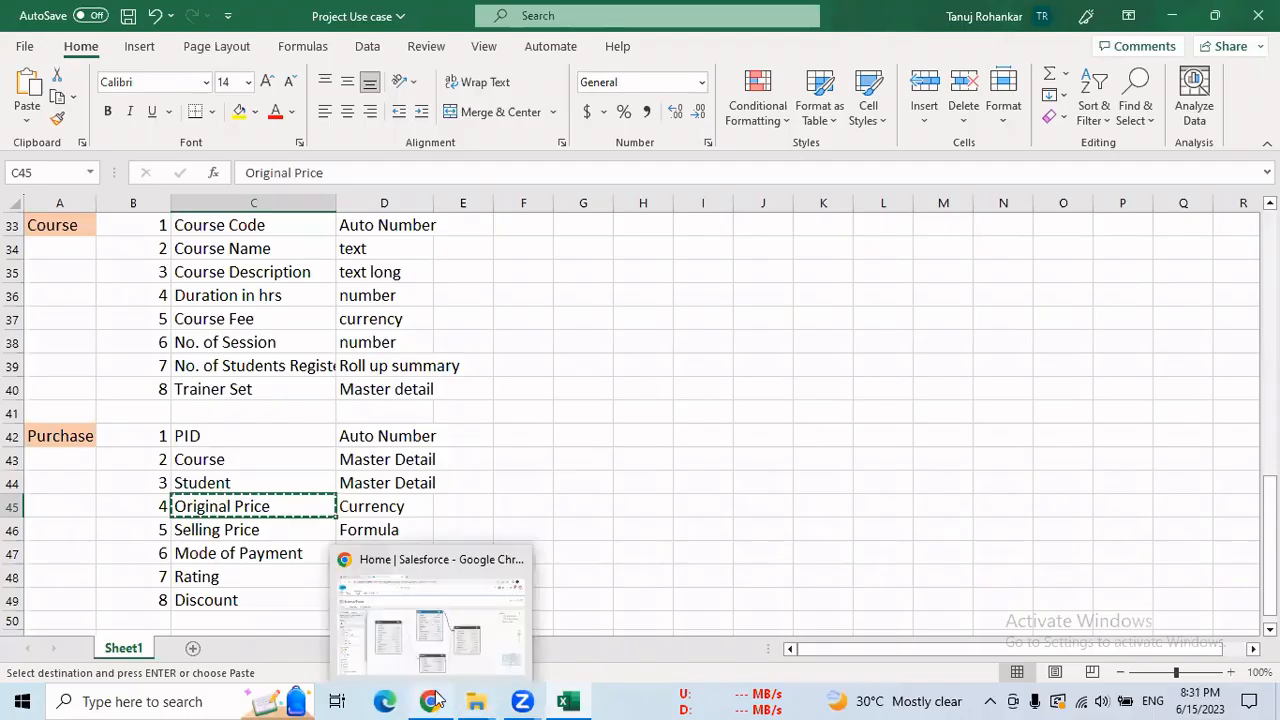
mouse_move(551, 693)
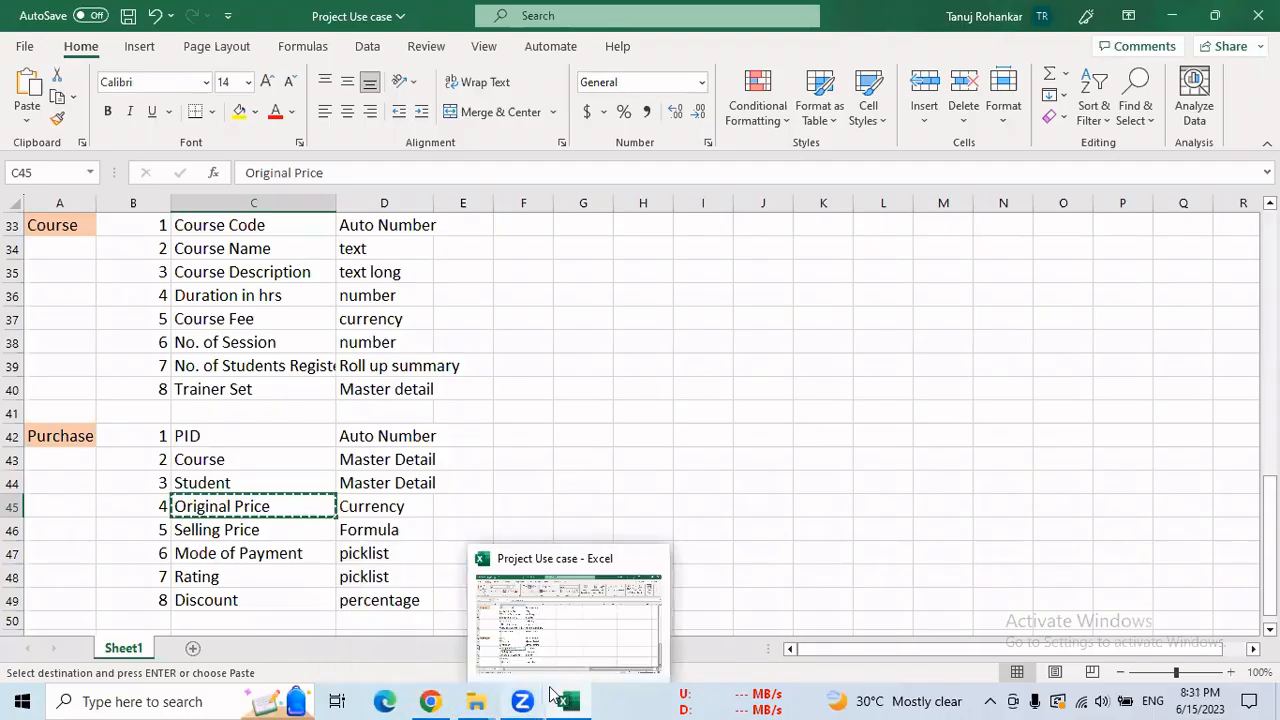
left_click(430, 701)
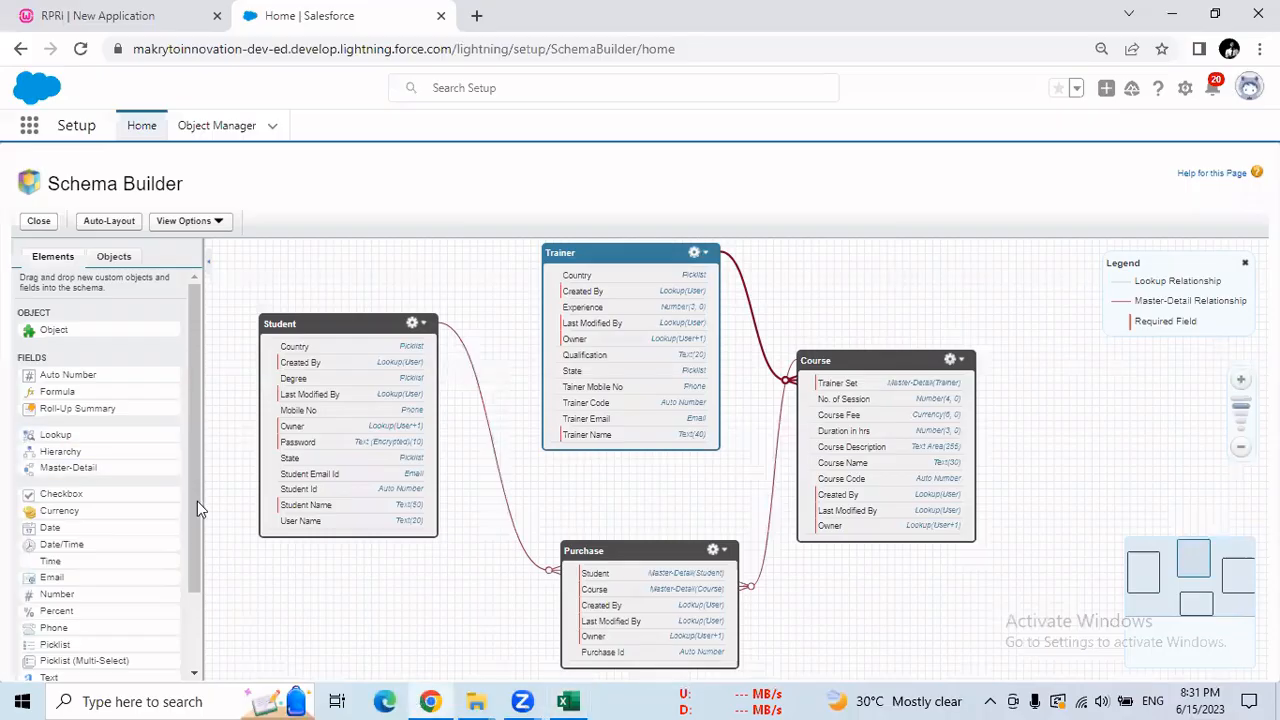
Step: Add a currency field named Original Price with length 6 and 0 decimal places to the Purchase object and save it
left_click_drag(103, 513, 645, 619)
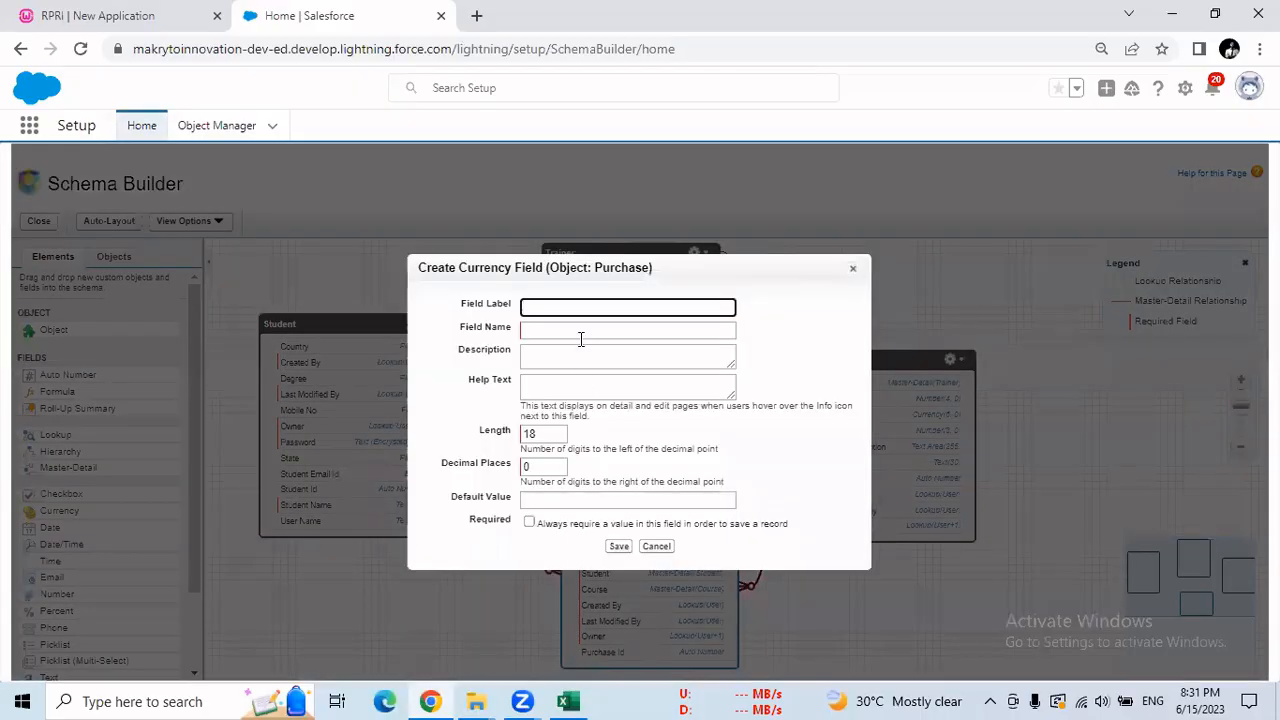
key("ctrl+v")
left_click(538, 333)
left_click(522, 435)
double_click(521, 436)
type("6")
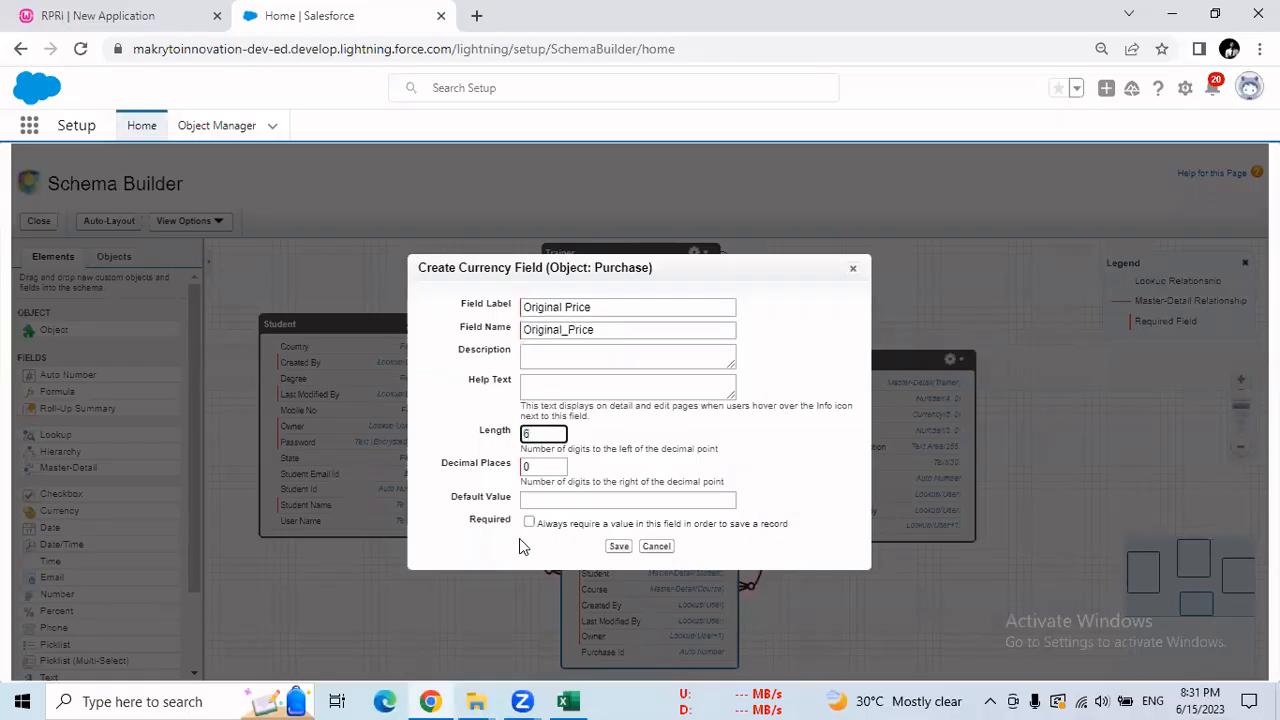
left_click(615, 547)
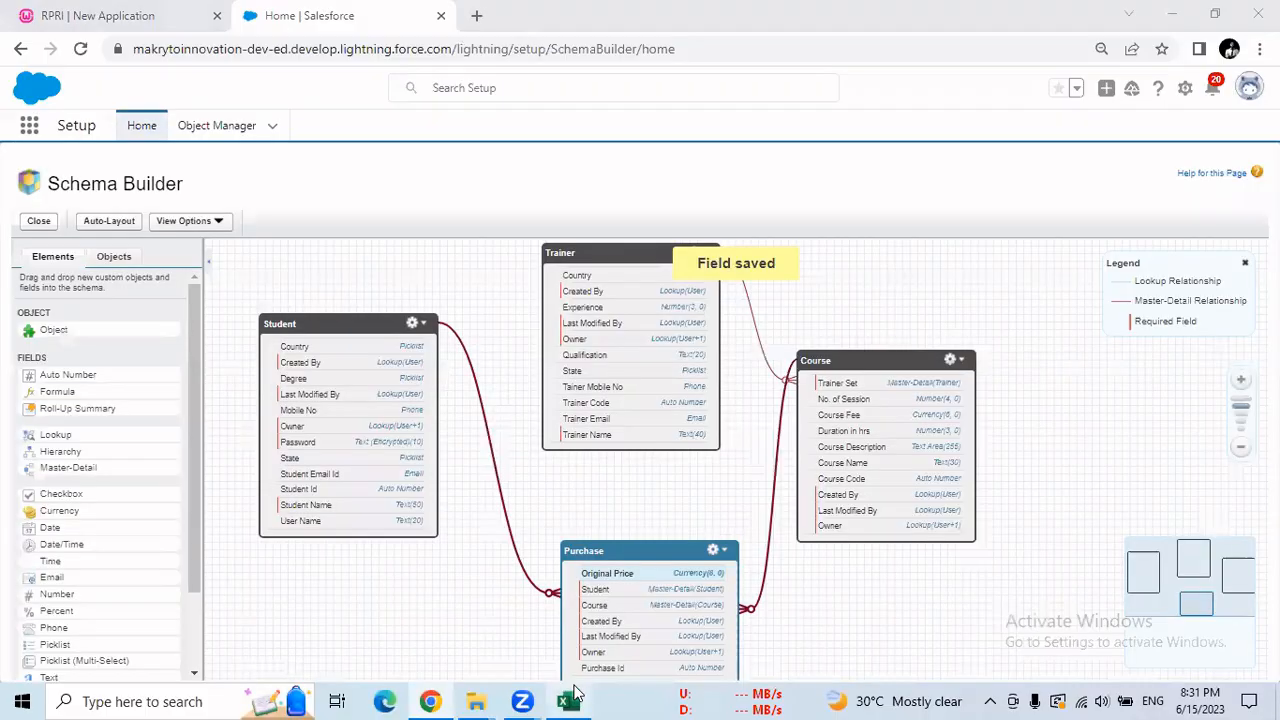
Step: Switch to Excel, copy the Mode of Payment field name from C47, and return to Schema Builder in Chrome
left_click(575, 695)
left_click(290, 532)
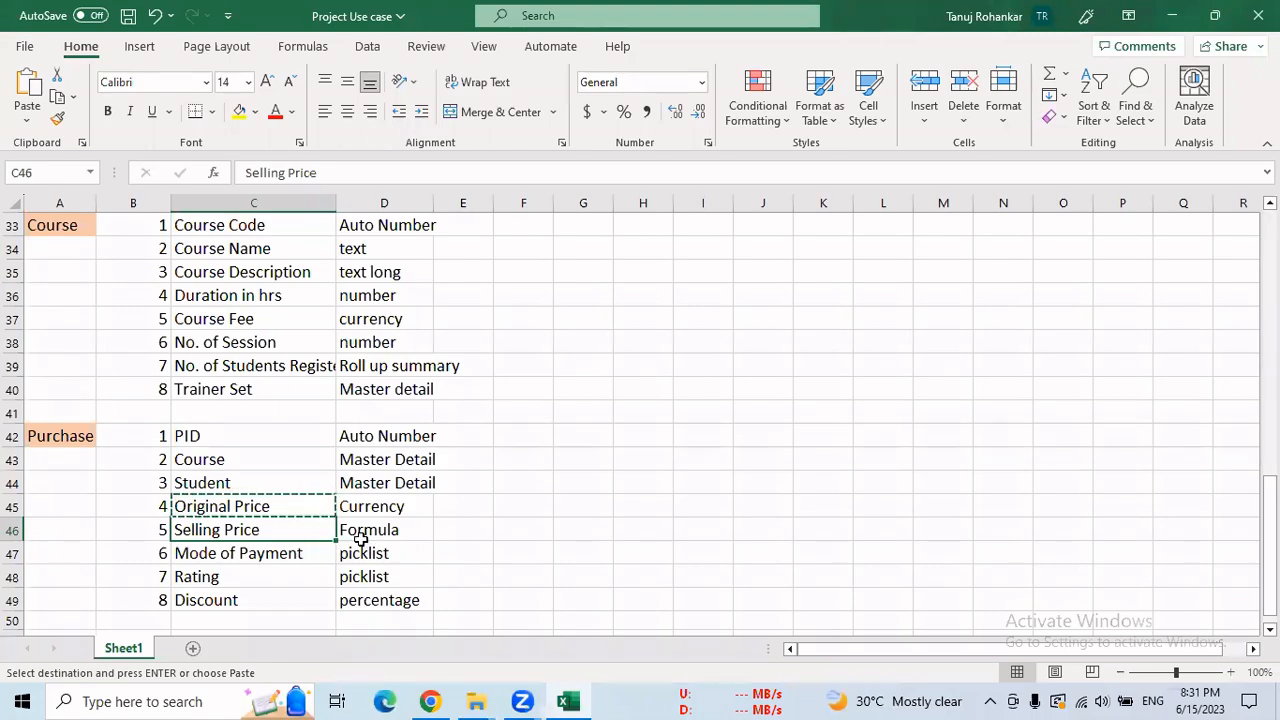
left_click_drag(417, 528, 274, 534)
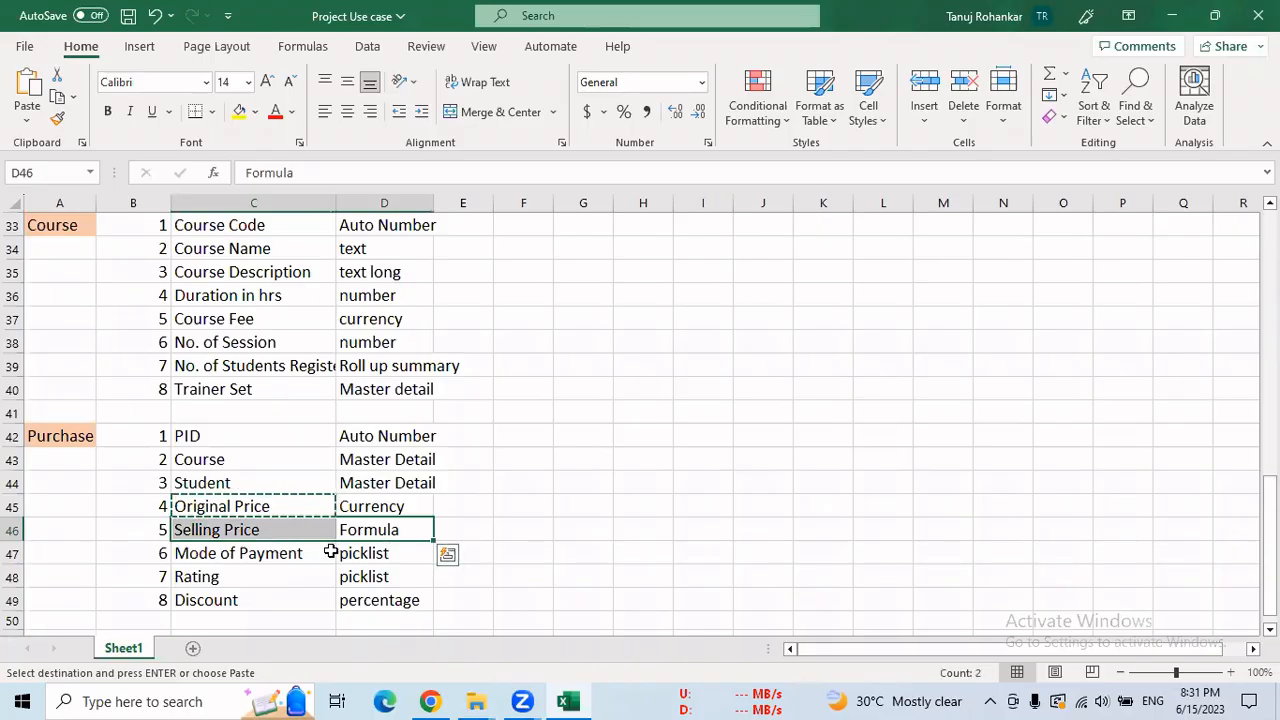
left_click(248, 553)
key("ctrl+c")
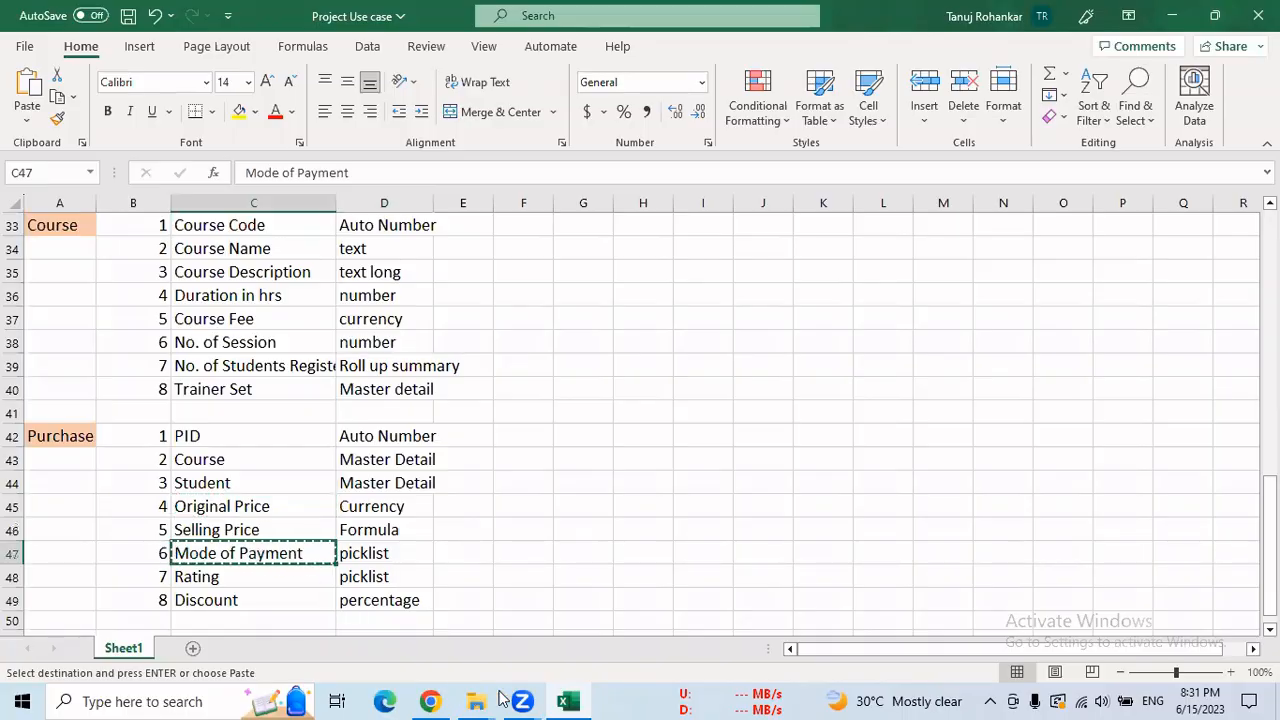
left_click(430, 701)
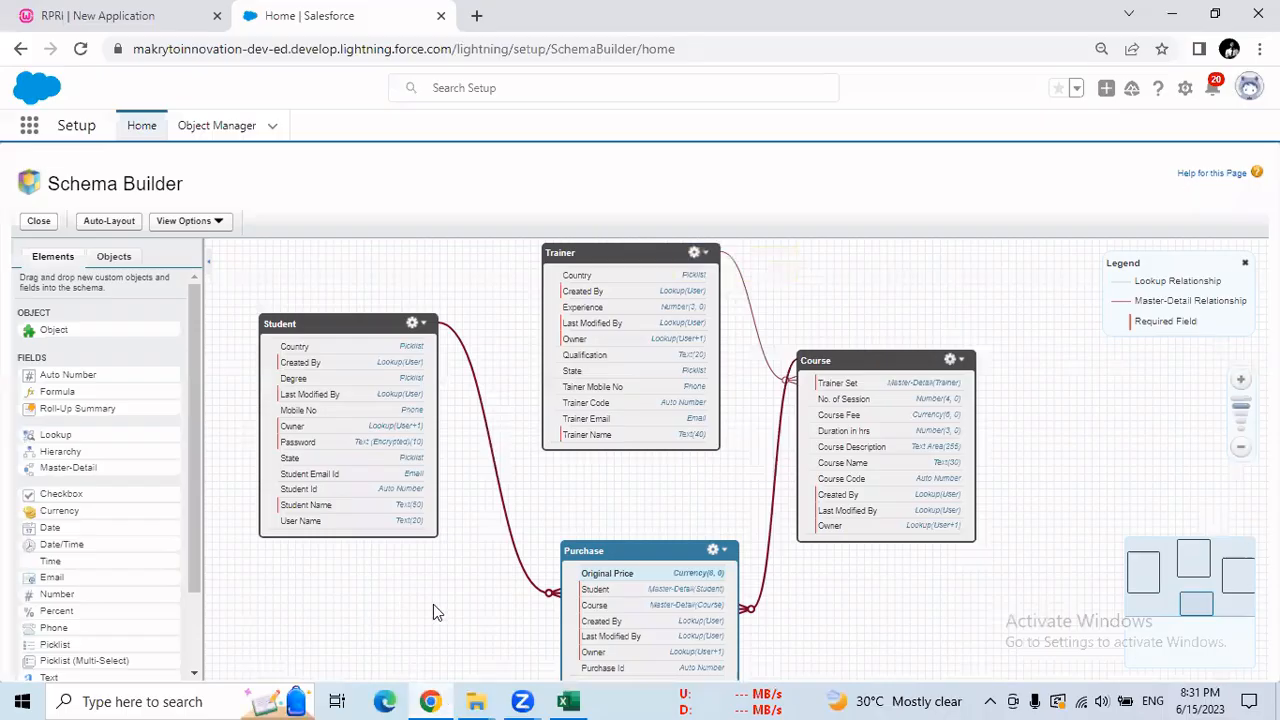
Step: Start a new picklist field on the Purchase object with the label Mode of Payment and the matching field name
left_click_drag(191, 547, 193, 613)
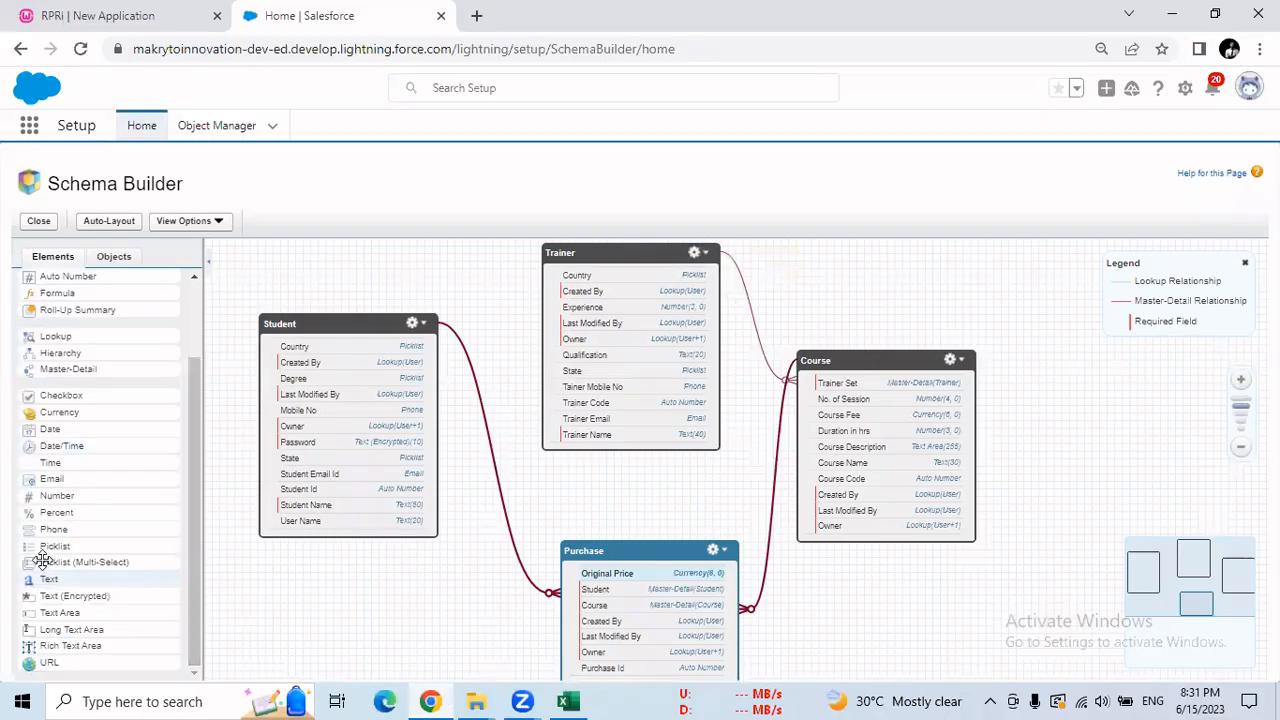
left_click_drag(38, 548, 570, 604)
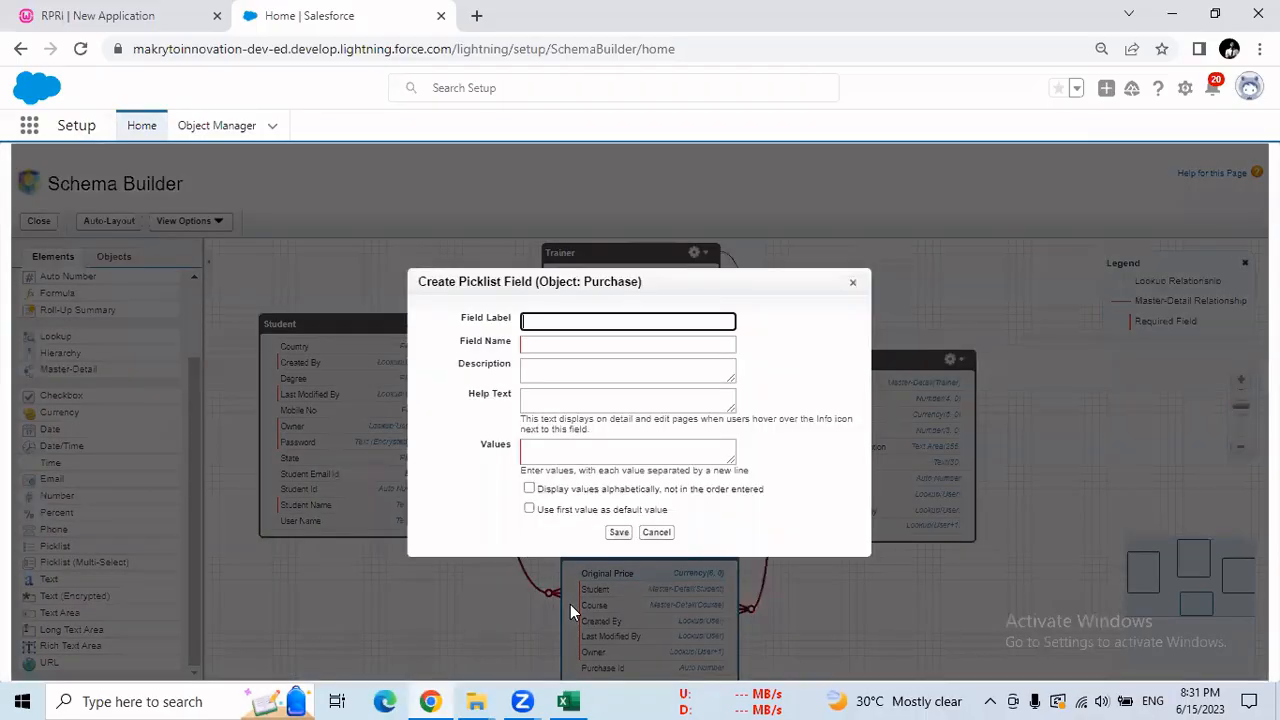
key("ctrl+v")
left_click(550, 346)
Step: Enter payment values including Master Card, Credit Card, Cash and Online, display them alphabetically, and save the Mode of Payment picklist
left_click(553, 450)
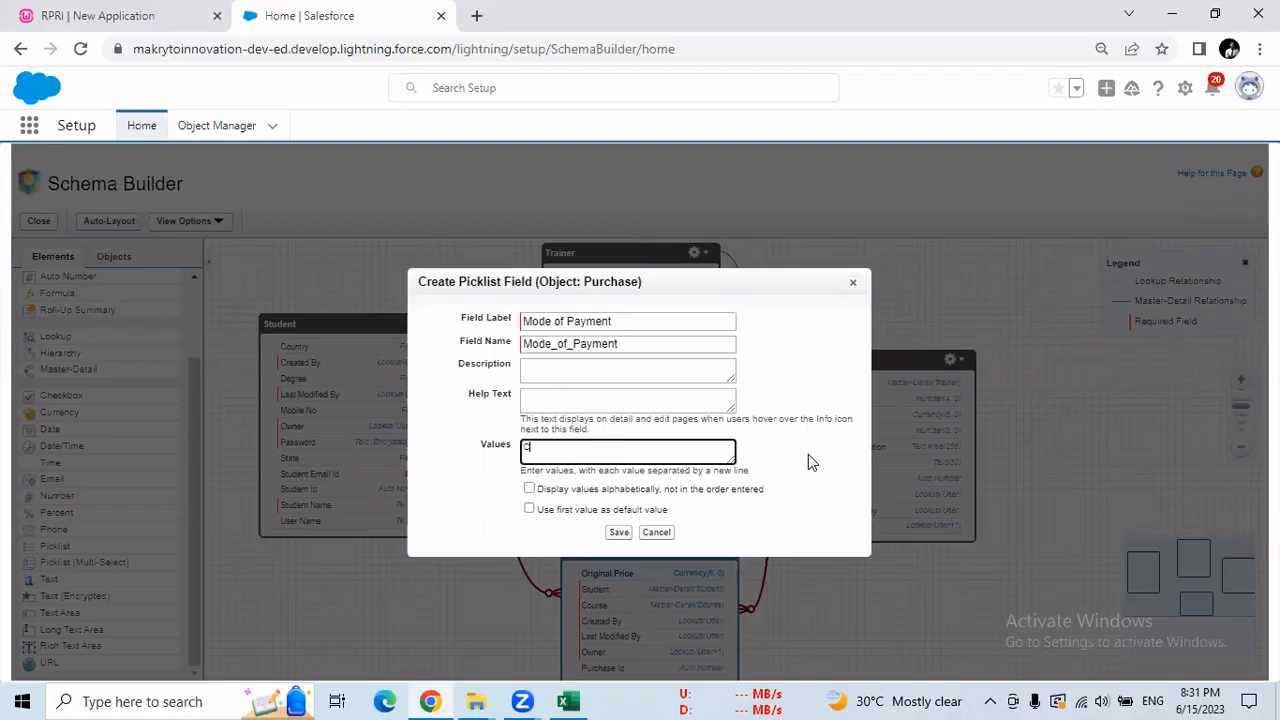
key("BackSpace")
key("BackSpace")
key("BackSpace")
key("BackSpace")
key("BackSpace")
key("BackSpace")
type("P")
key("Return")
type("Master Card")
key("Return")
type("Credit Card")
key("Return")
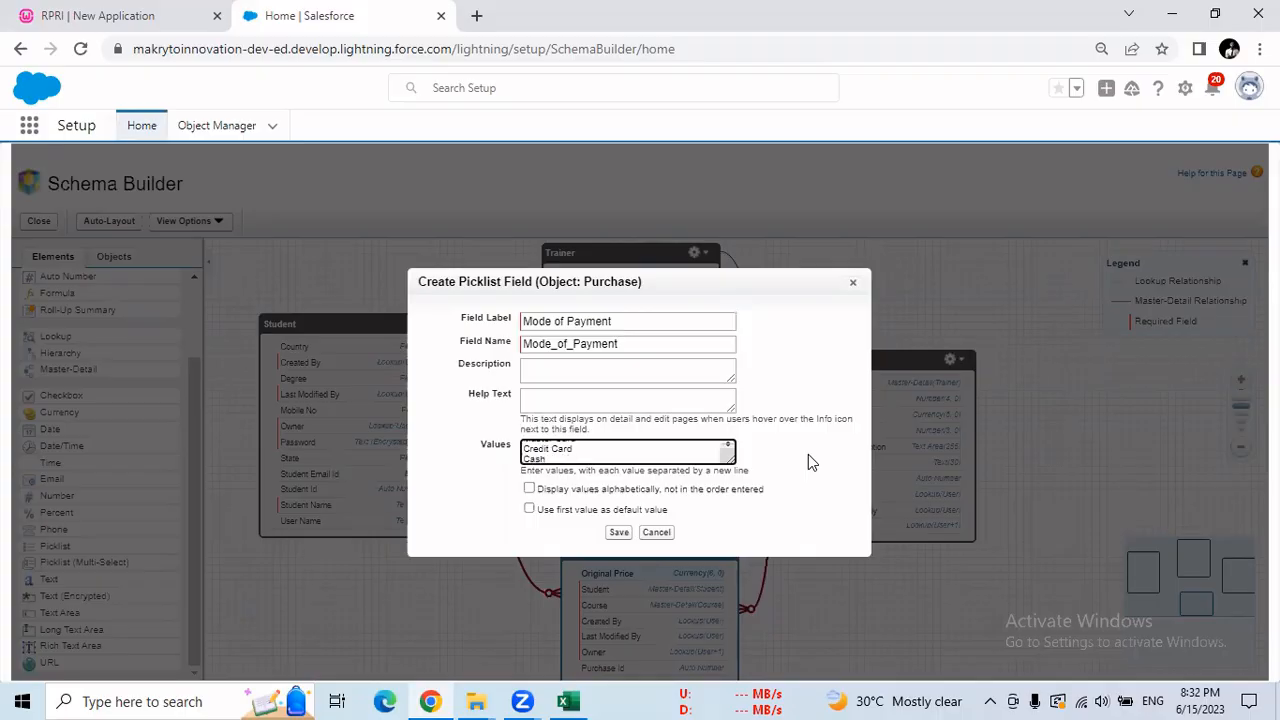
type("Cash")
key("Return")
left_click(529, 489)
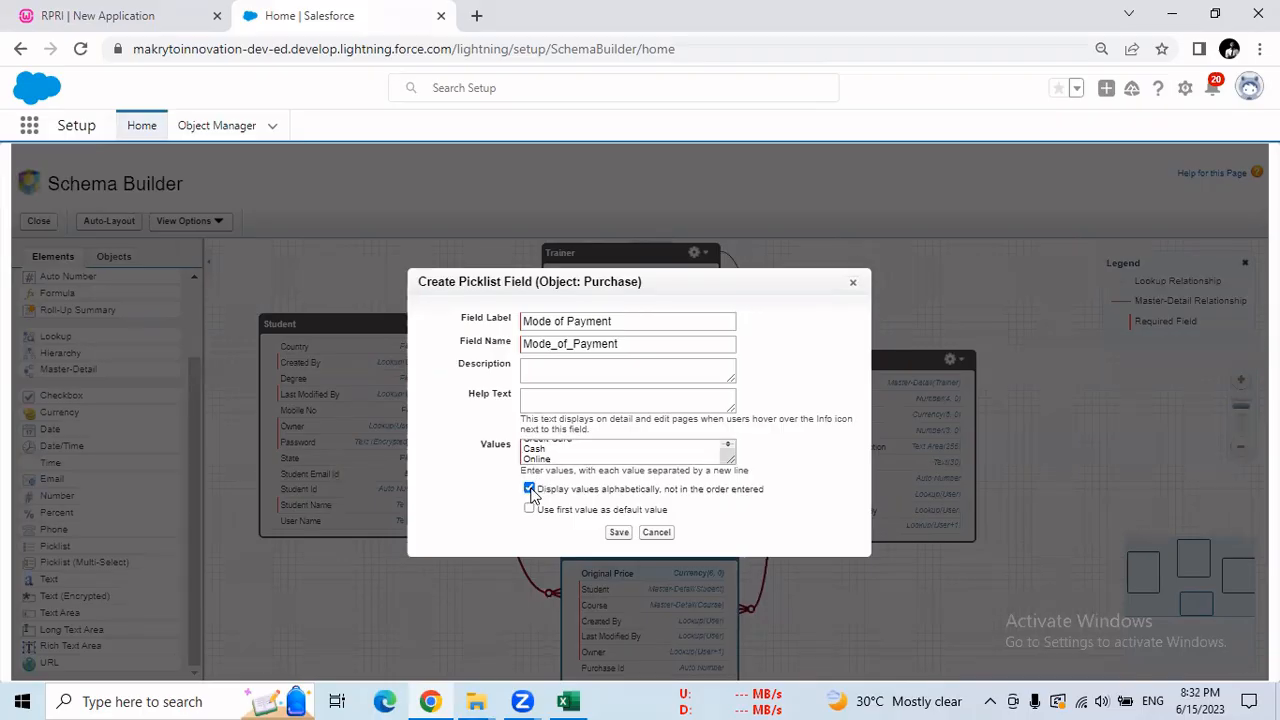
left_click(617, 533)
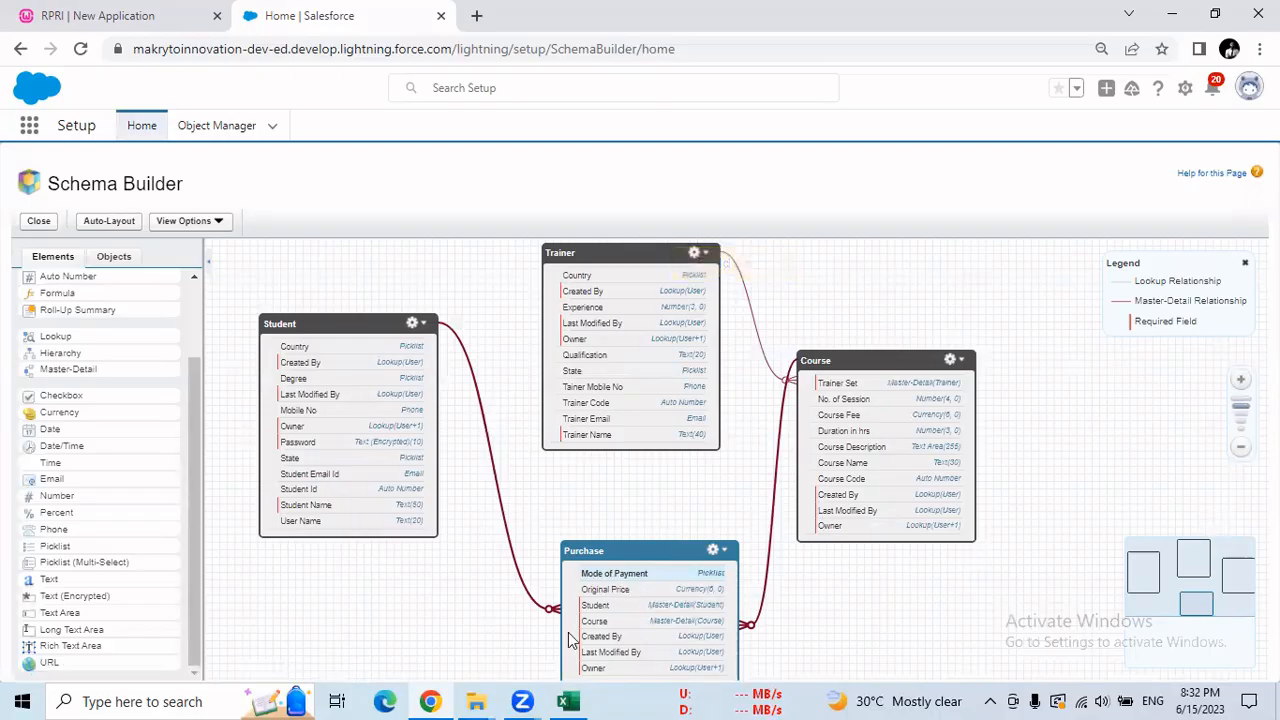
Step: Switch to Excel, copy the Rating field name from C48, and return to Schema Builder in Chrome
left_click(578, 700)
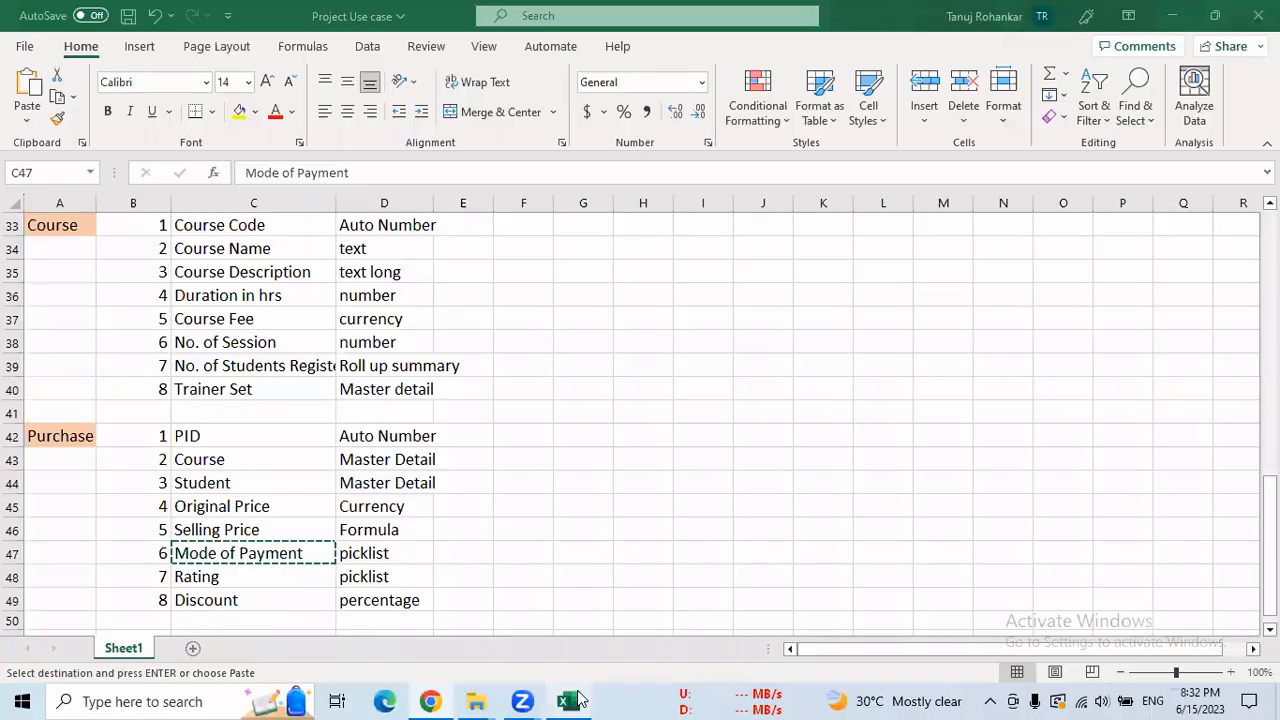
left_click(200, 580)
key("ctrl+c")
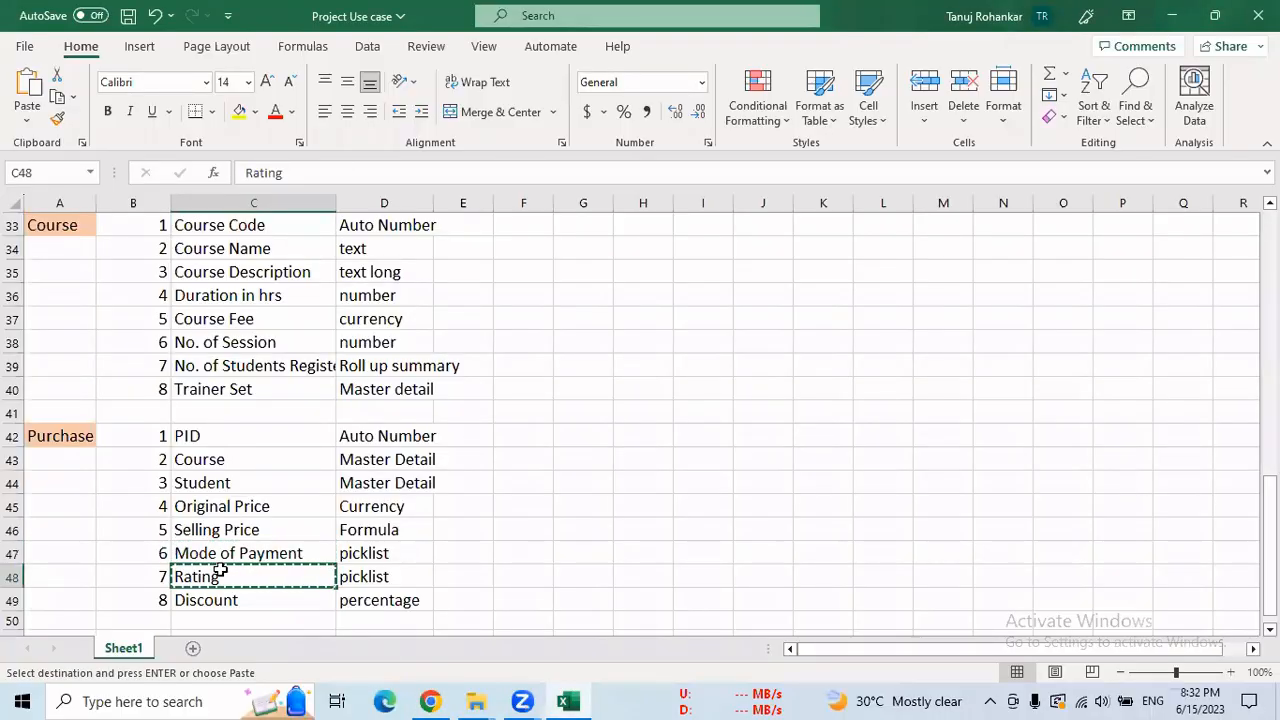
left_click(430, 700)
Step: Create a picklist field named Rating on the Purchase object with the values 5, 4, 3, 2 and 1
left_click_drag(58, 546, 600, 612)
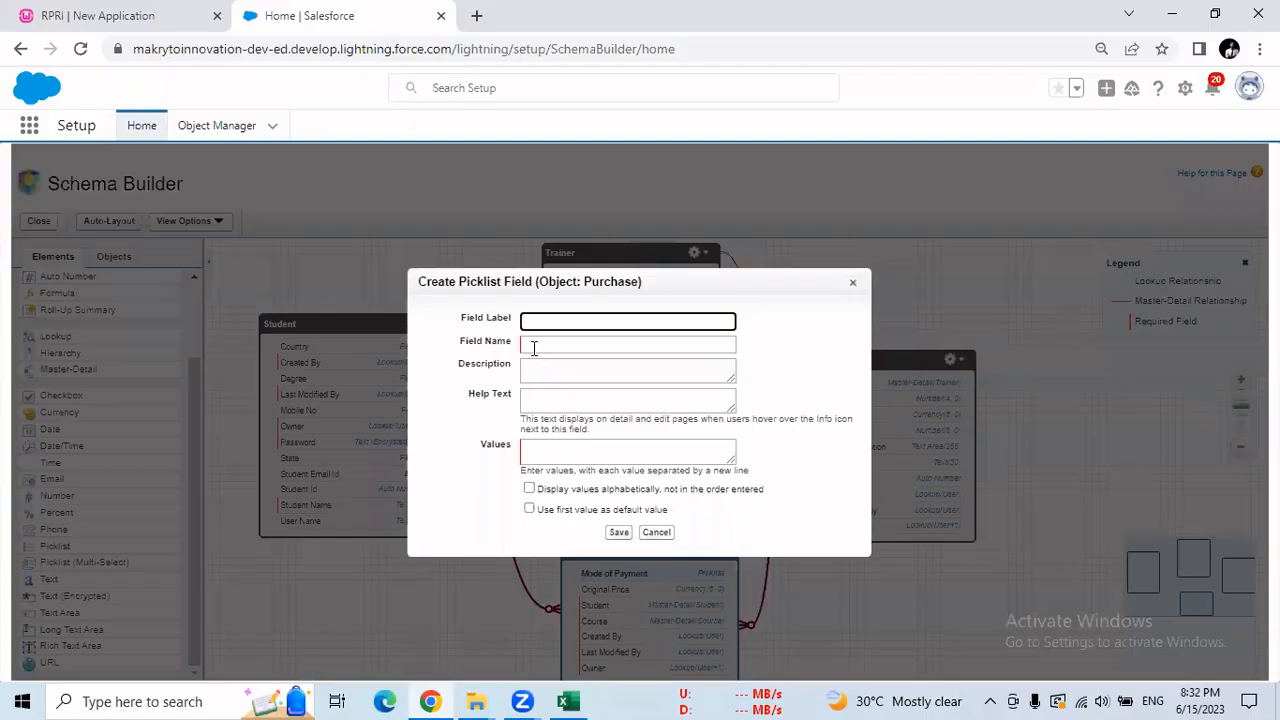
type("Rating")
left_click(536, 347)
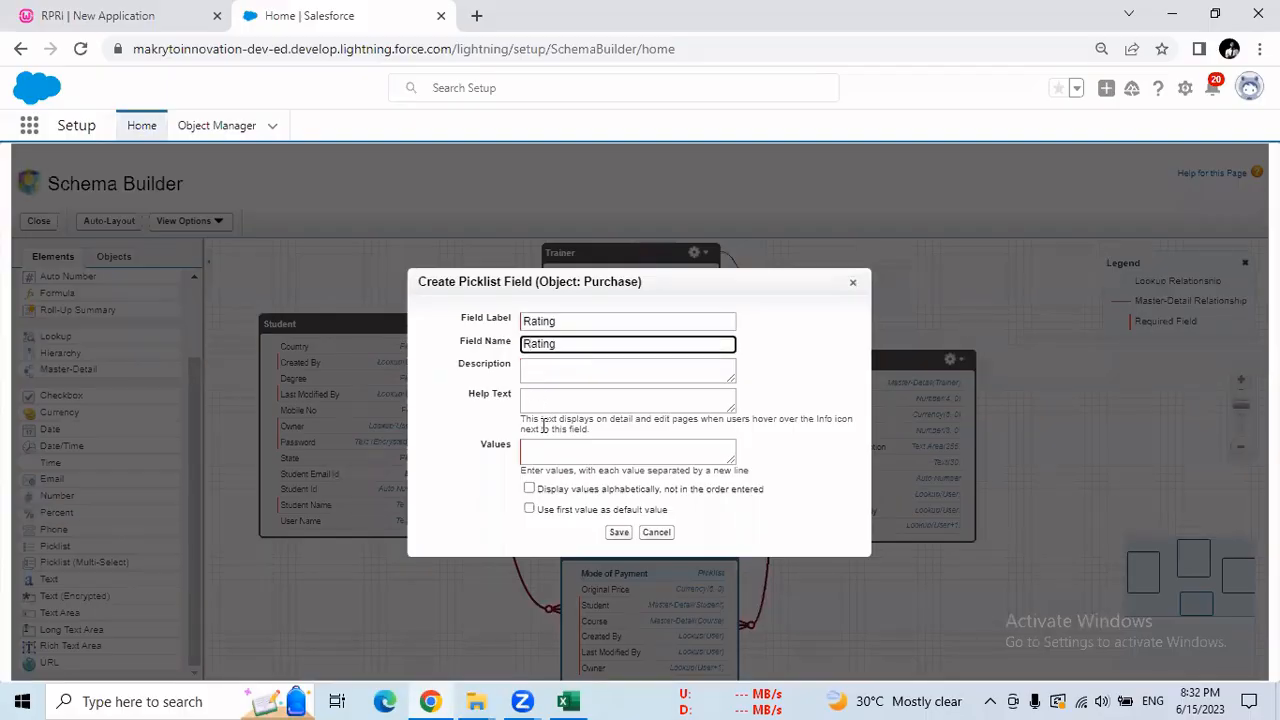
left_click(545, 451)
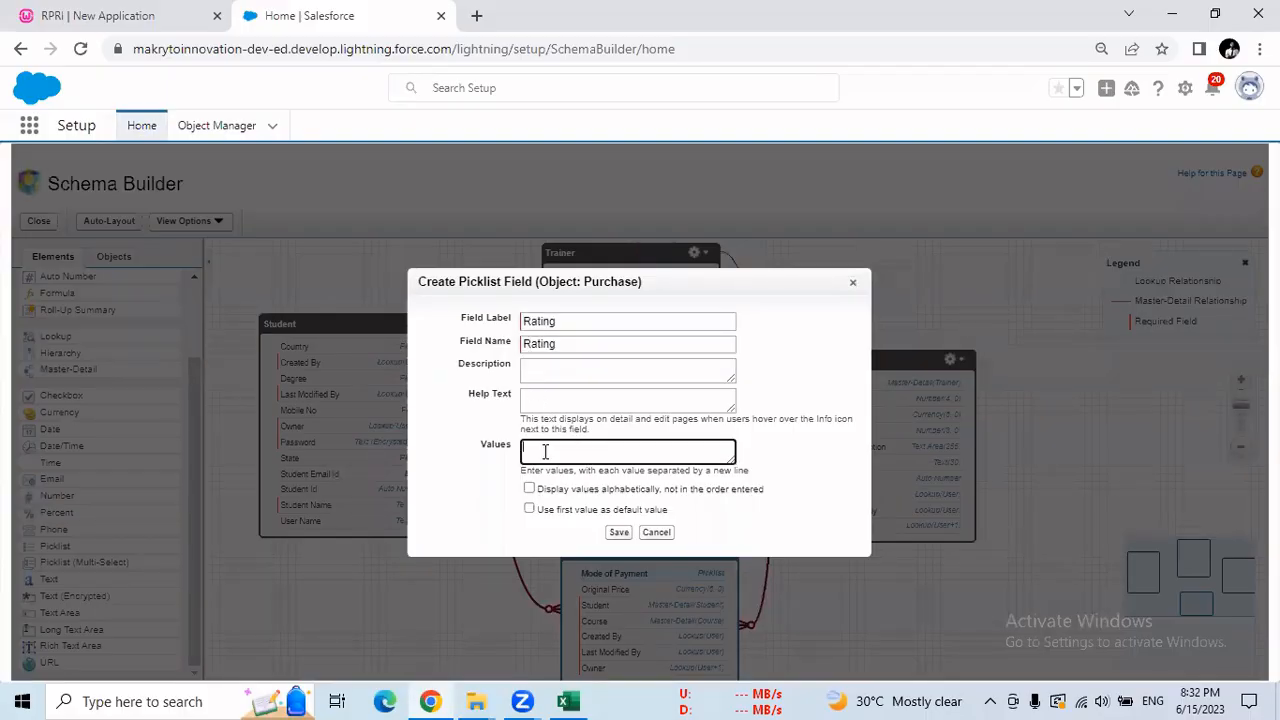
type("5 4")
key("Return")
type("3")
key("Return")
Step: Use the first value as the Rating picklist's default, enlarge the values box to check the list, and save the field
left_click_drag(539, 510, 658, 512)
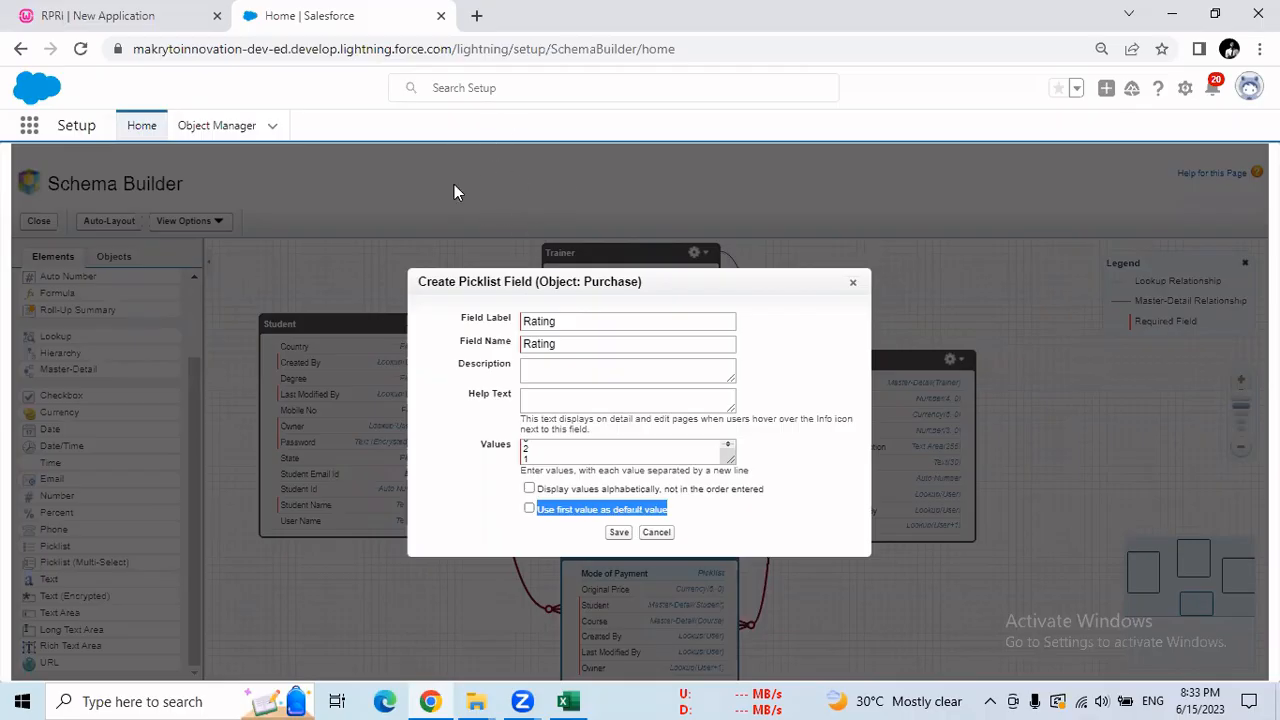
left_click(529, 510)
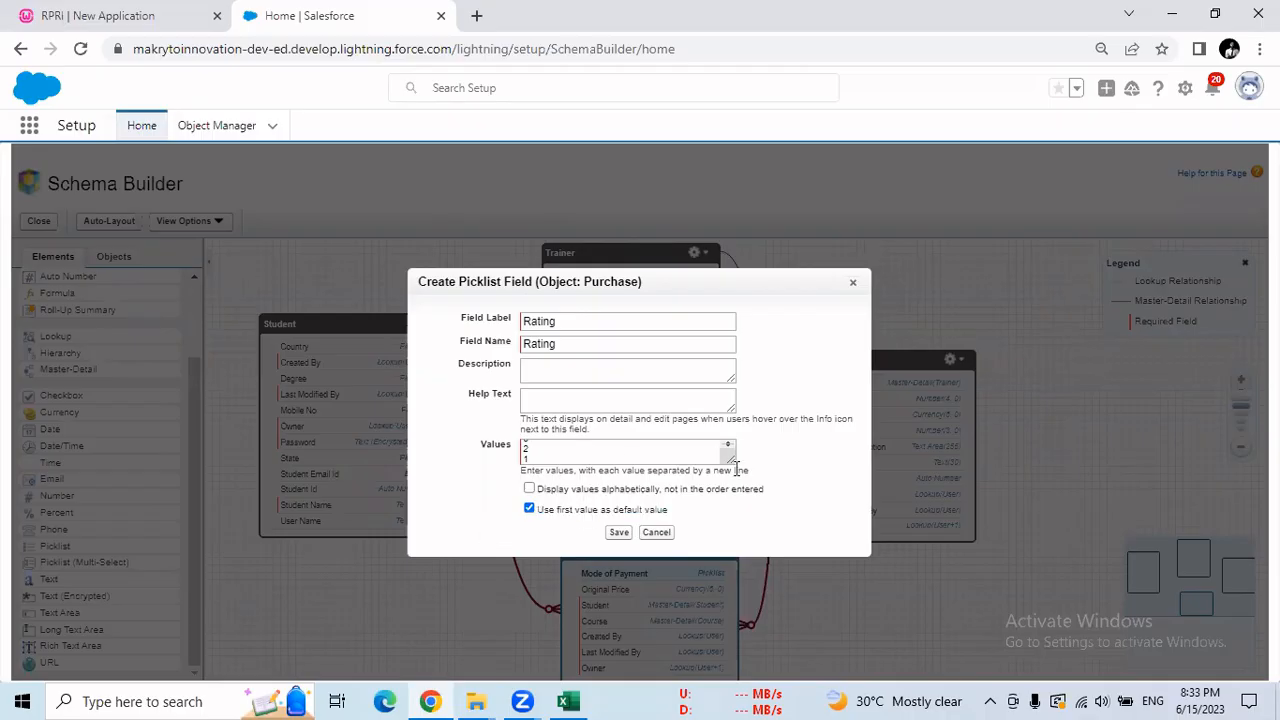
left_click_drag(730, 457, 737, 496)
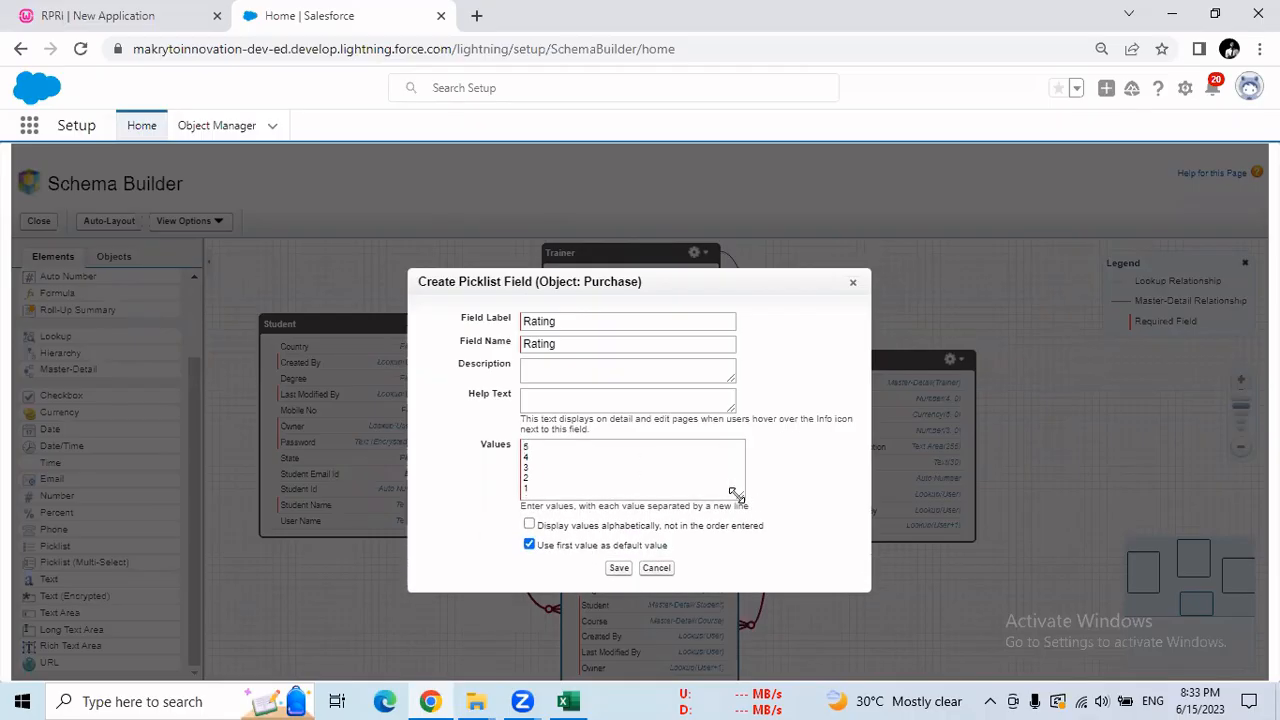
left_click(530, 448)
left_click_drag(529, 448, 512, 449)
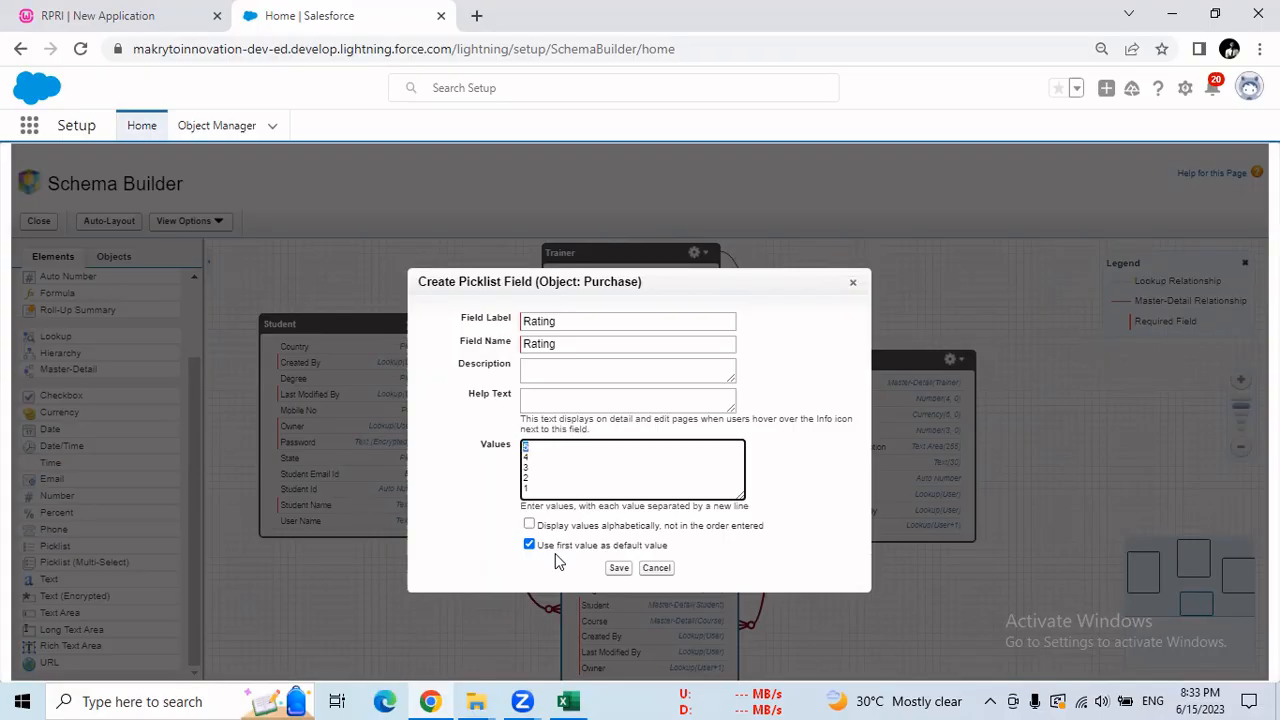
left_click(491, 467)
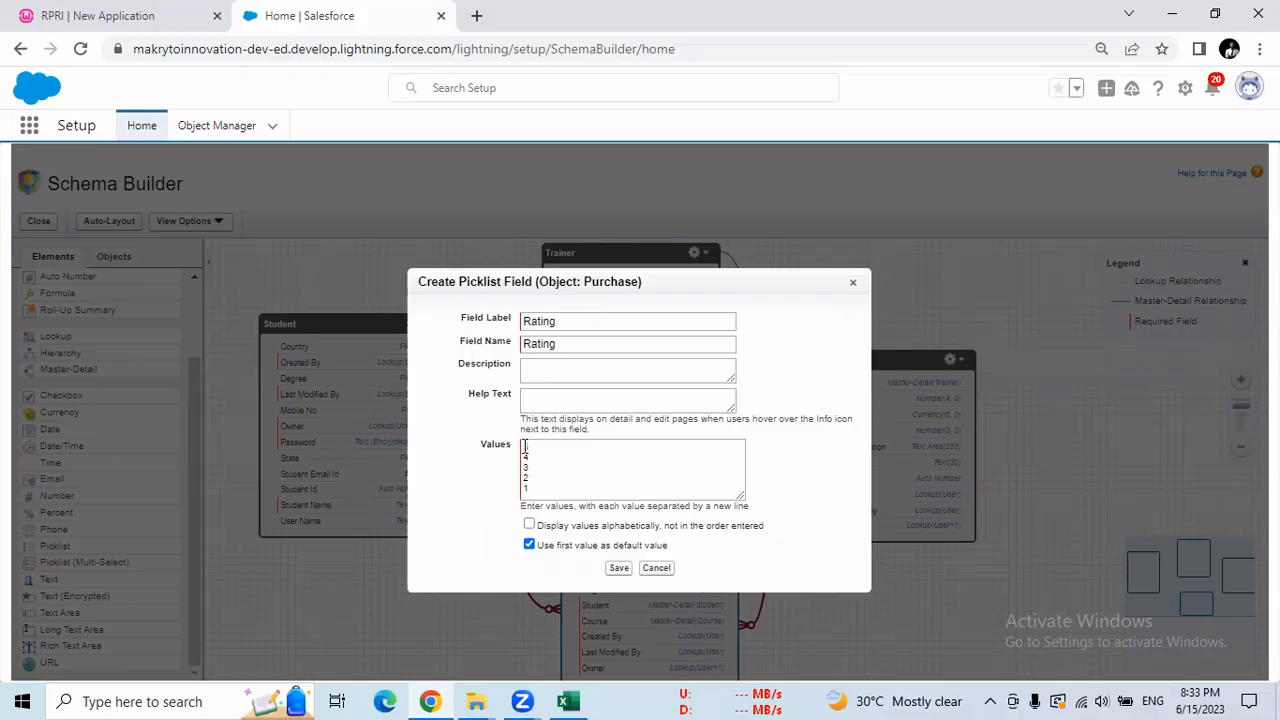
left_click_drag(531, 447, 522, 446)
left_click(467, 532)
left_click_drag(528, 446, 519, 444)
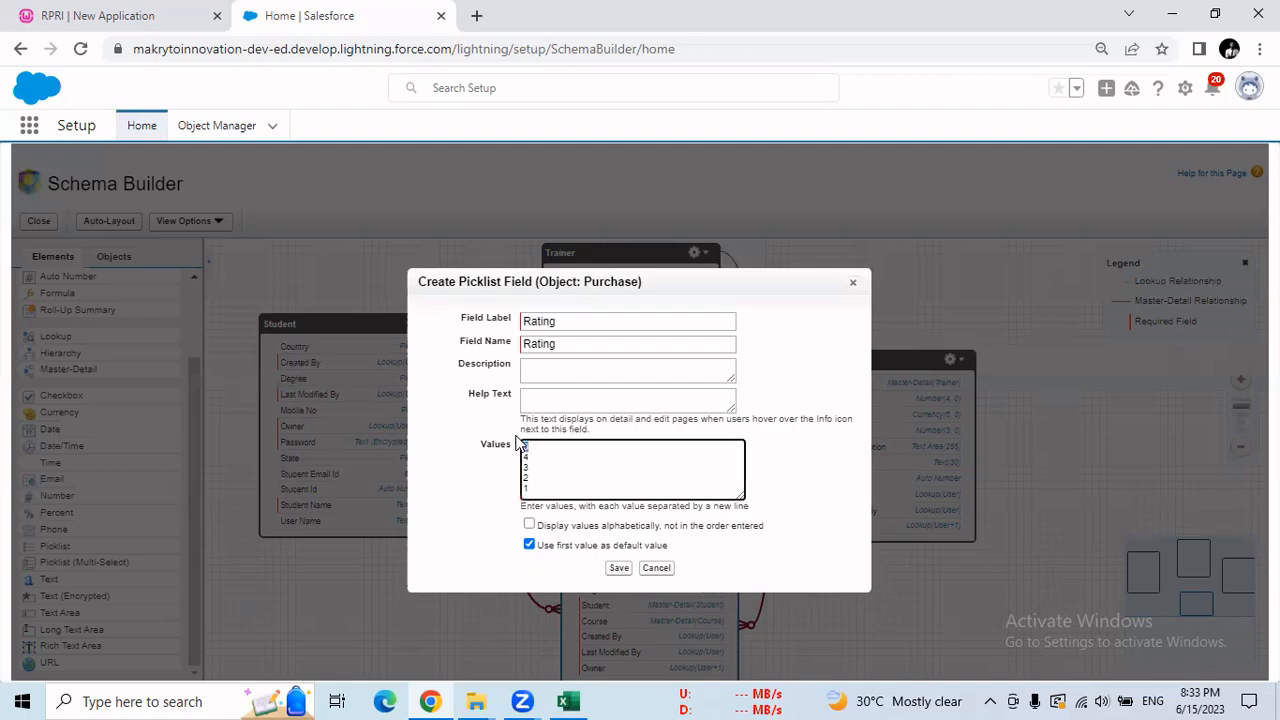
left_click(495, 497)
left_click(619, 568)
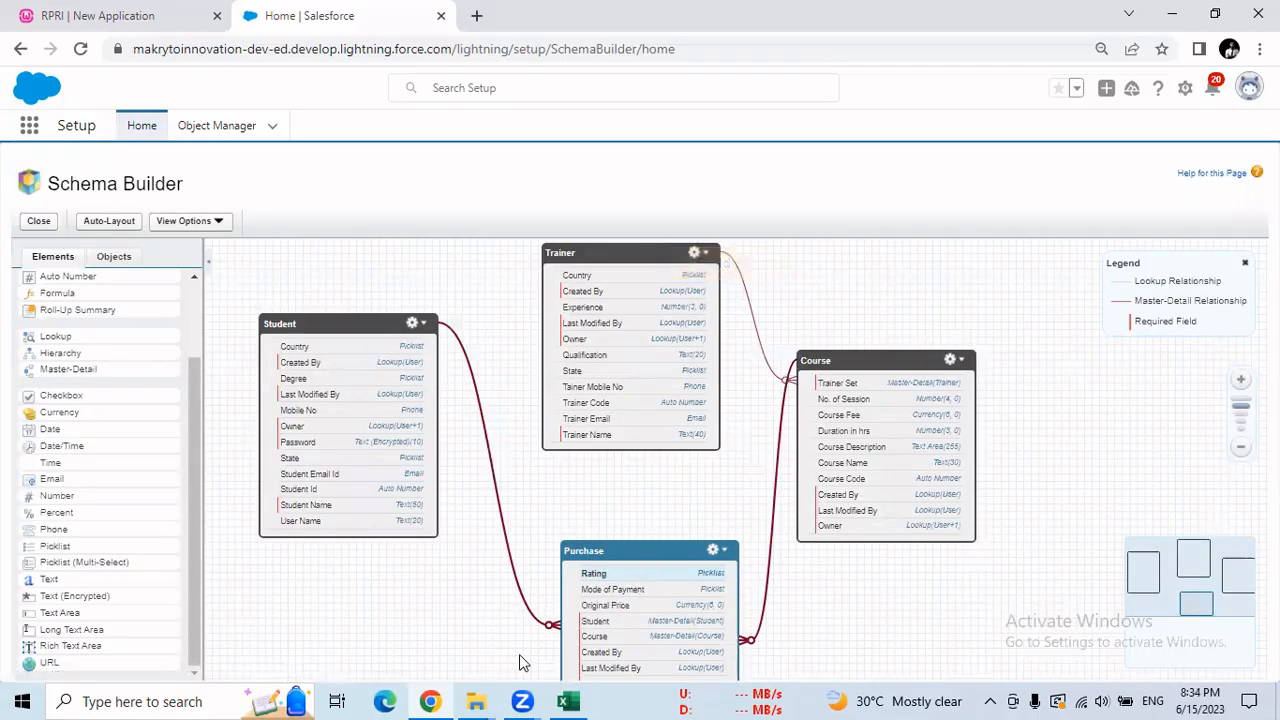
Step: Switch to Excel, copy the Discount field name from C49, and return to Schema Builder in Chrome
key("alt+Tab")
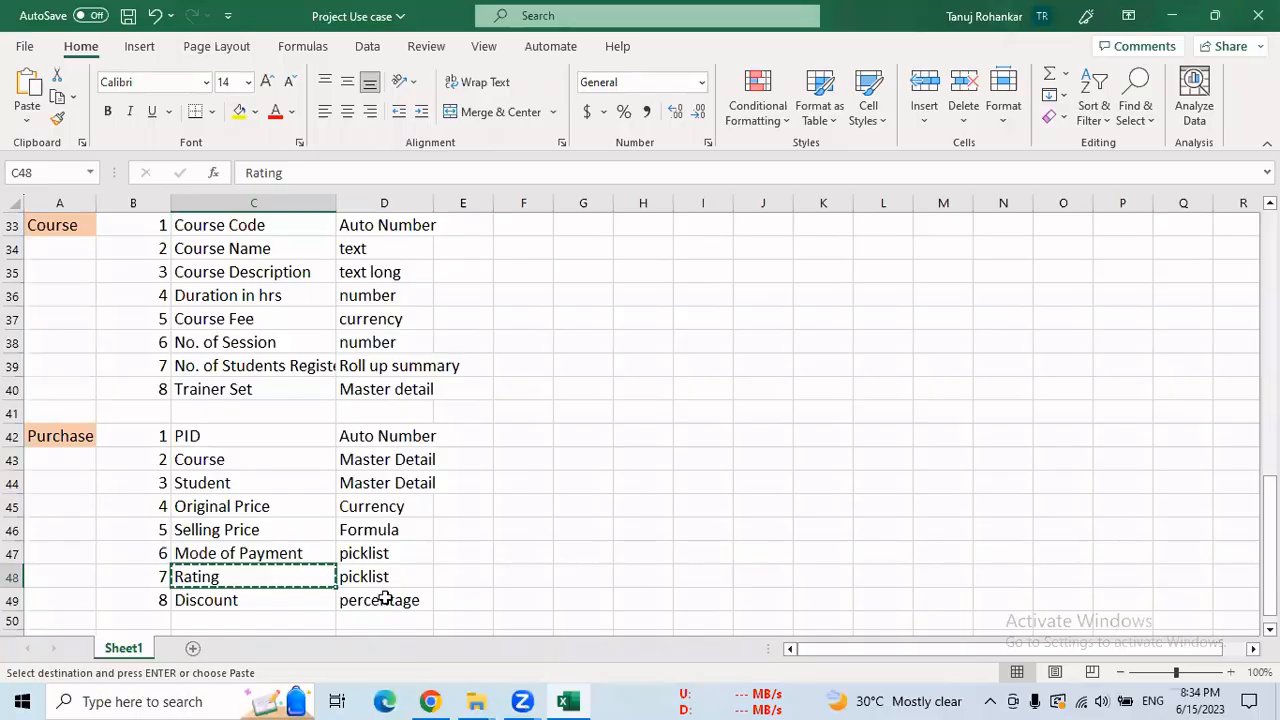
left_click(237, 600)
key("ctrl+c")
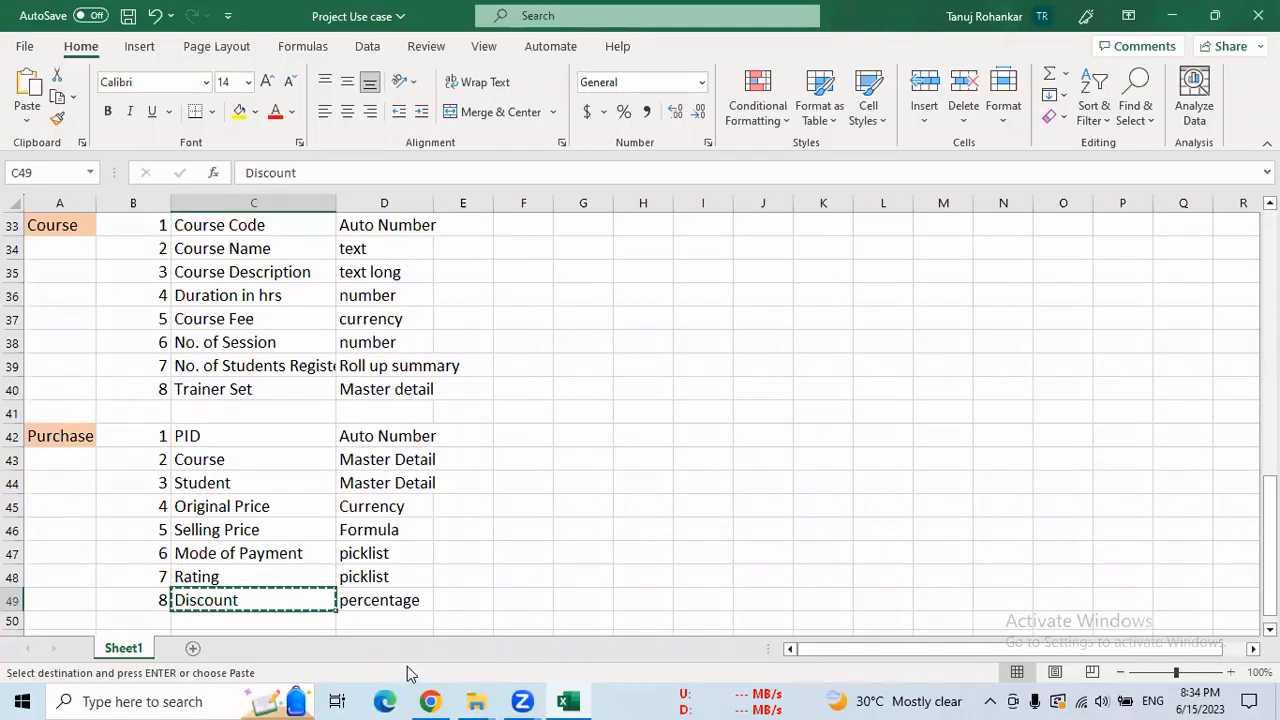
key("alt+Tab")
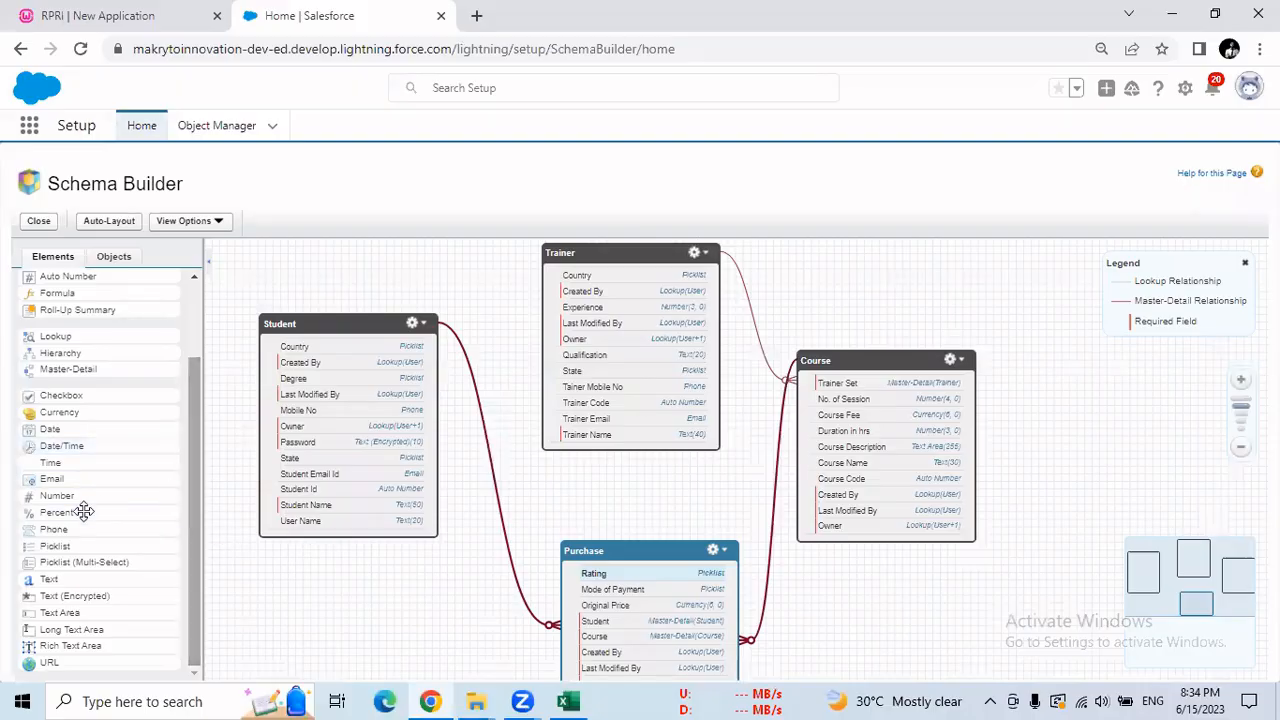
Step: Add a percent field named Discount with length 4 to the Purchase object and save it
left_click_drag(451, 537, 610, 590)
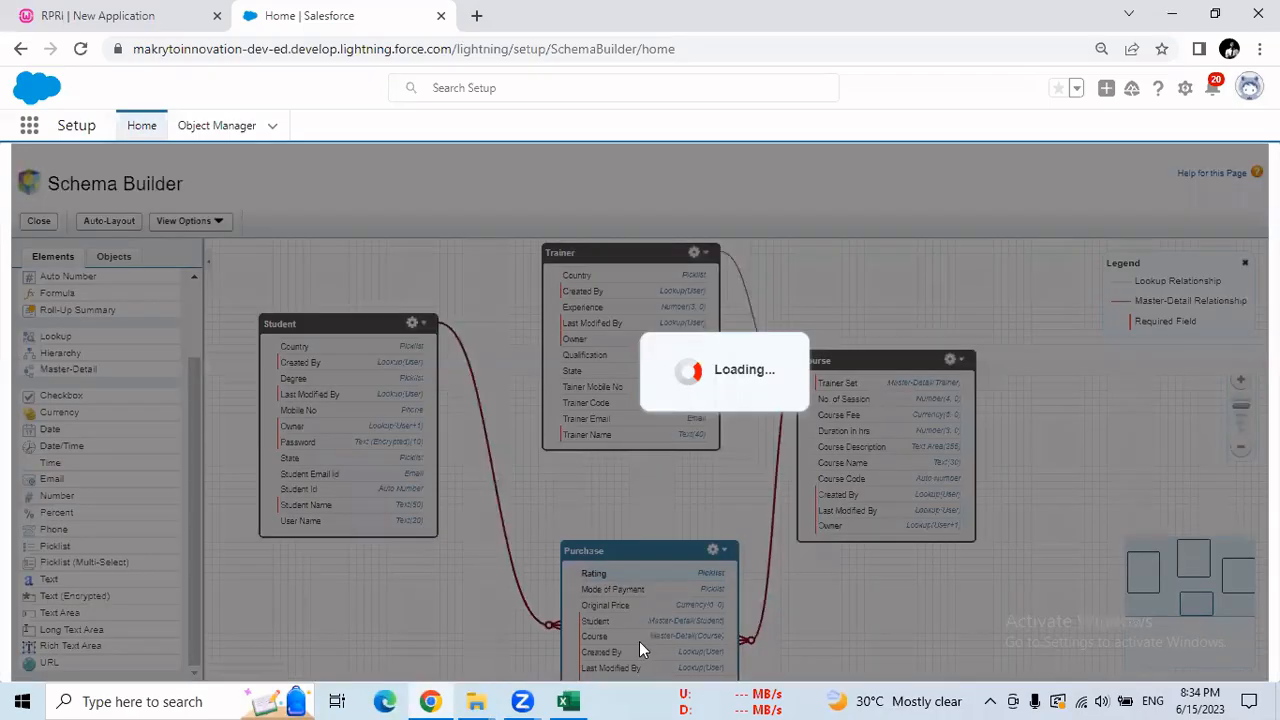
type("Discount")
left_click(551, 329)
double_click(529, 434)
type("4")
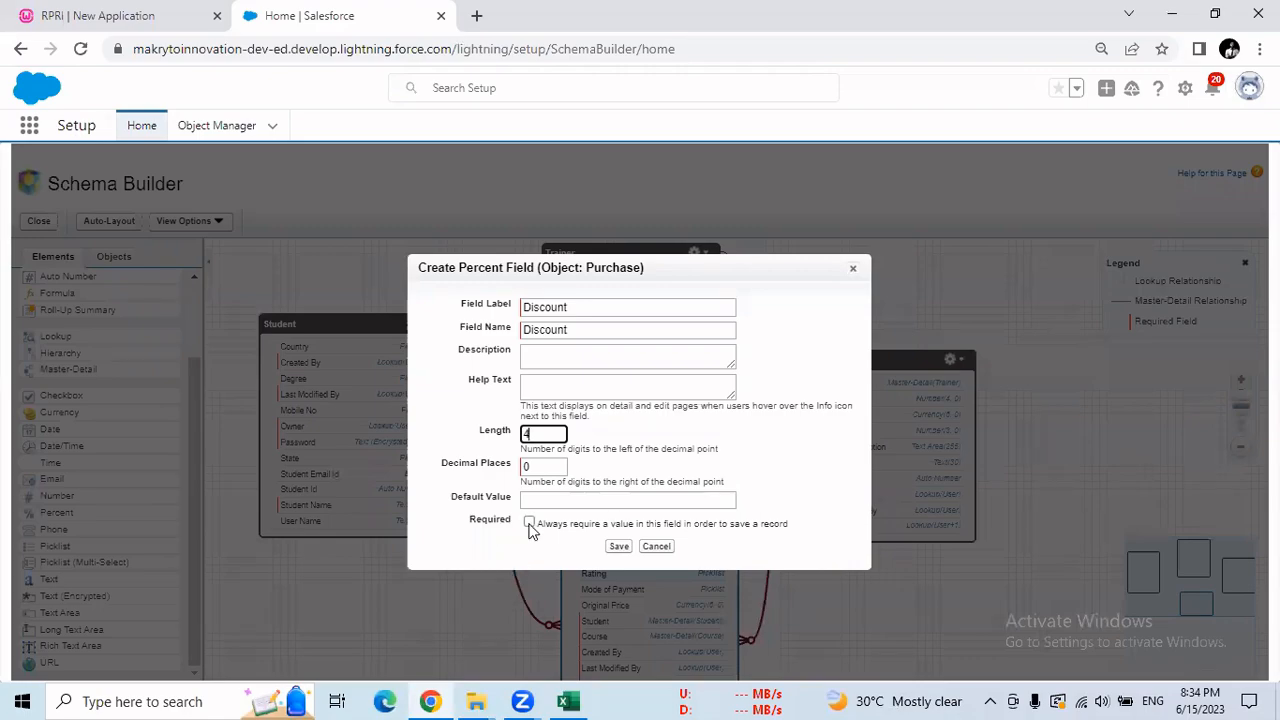
left_click(617, 548)
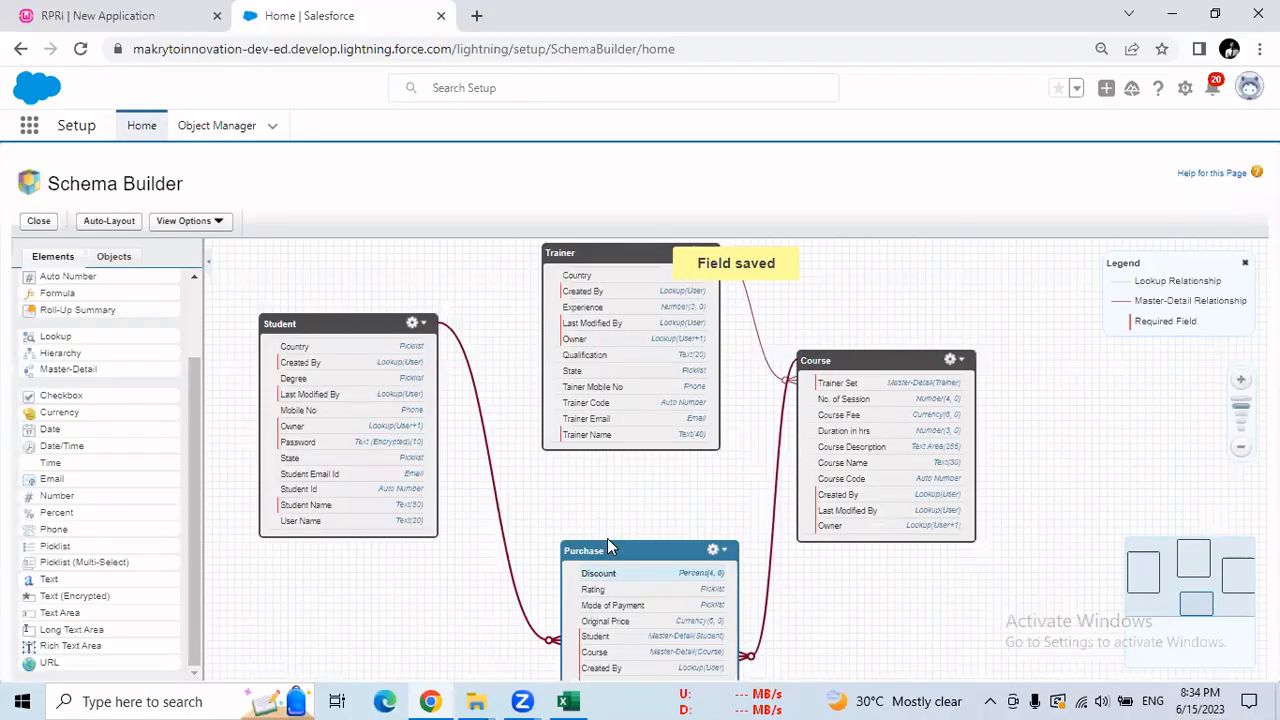
Step: Switch to Excel and review the listed field types, including the Selling Price and No. of Students Registered entries
left_click(567, 701)
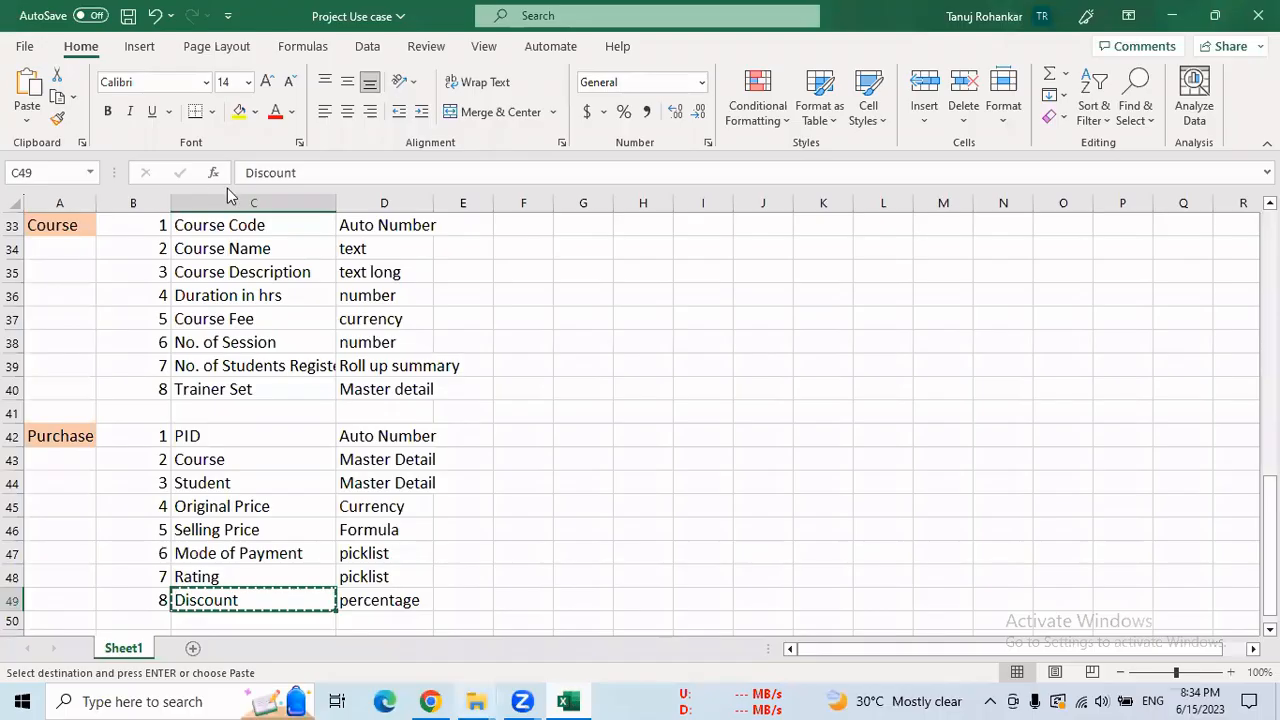
left_click_drag(420, 596, 403, 209)
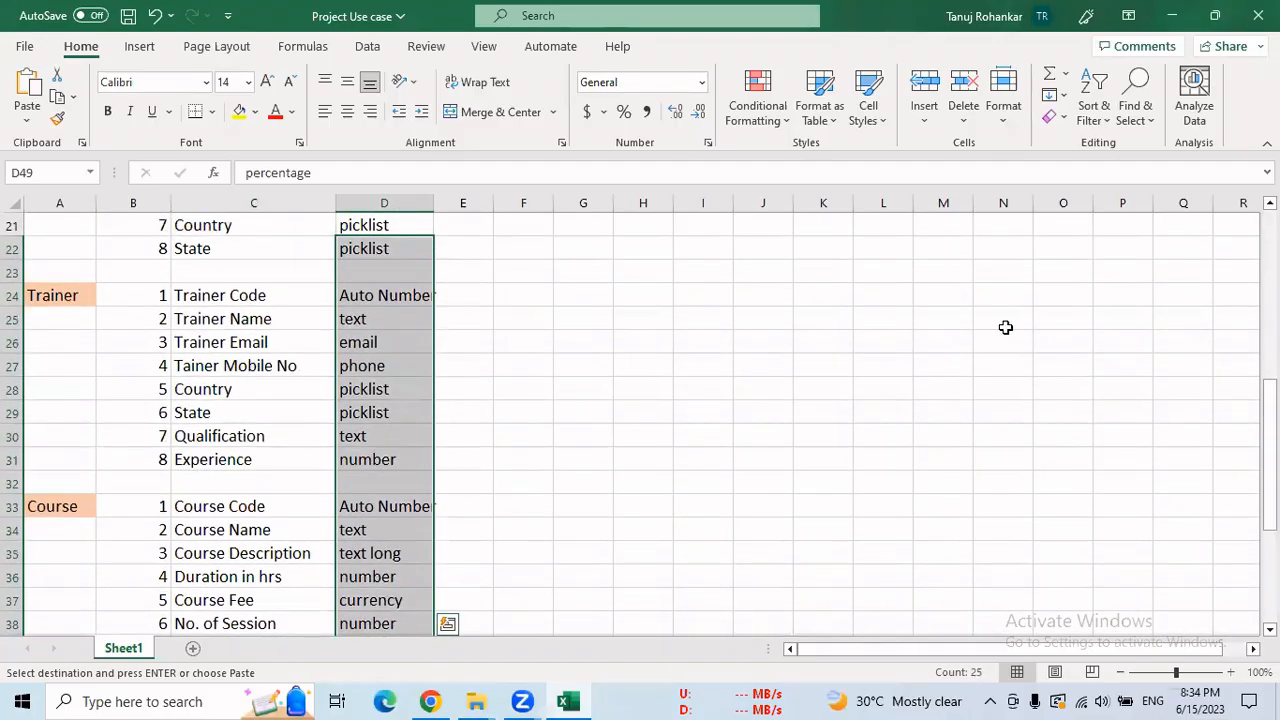
left_click_drag(1270, 427, 1270, 525)
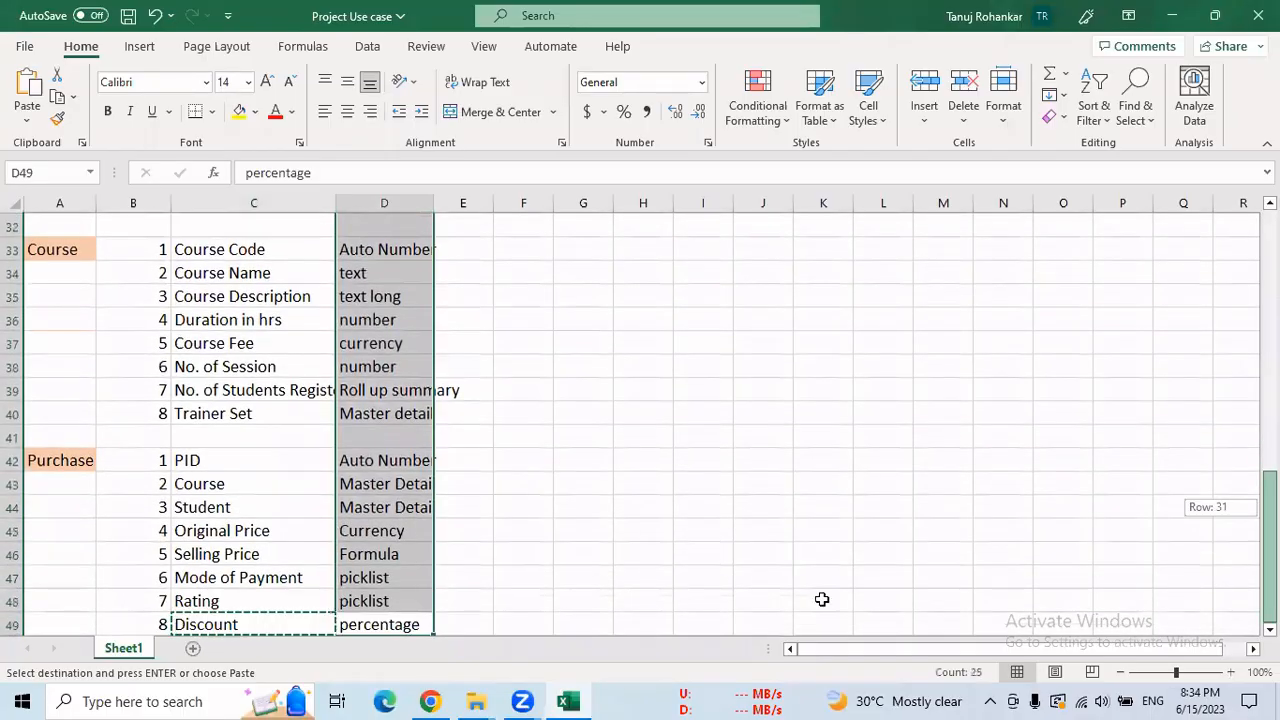
left_click(755, 602)
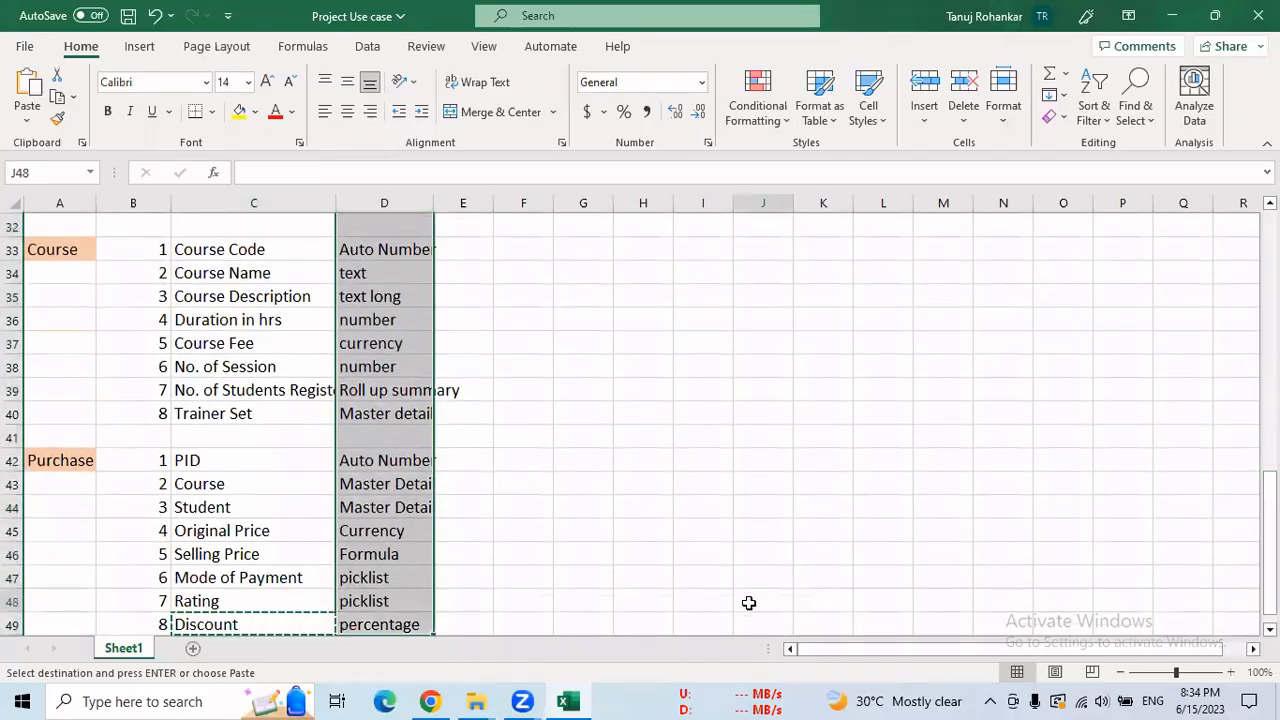
left_click(205, 557)
left_click(300, 392)
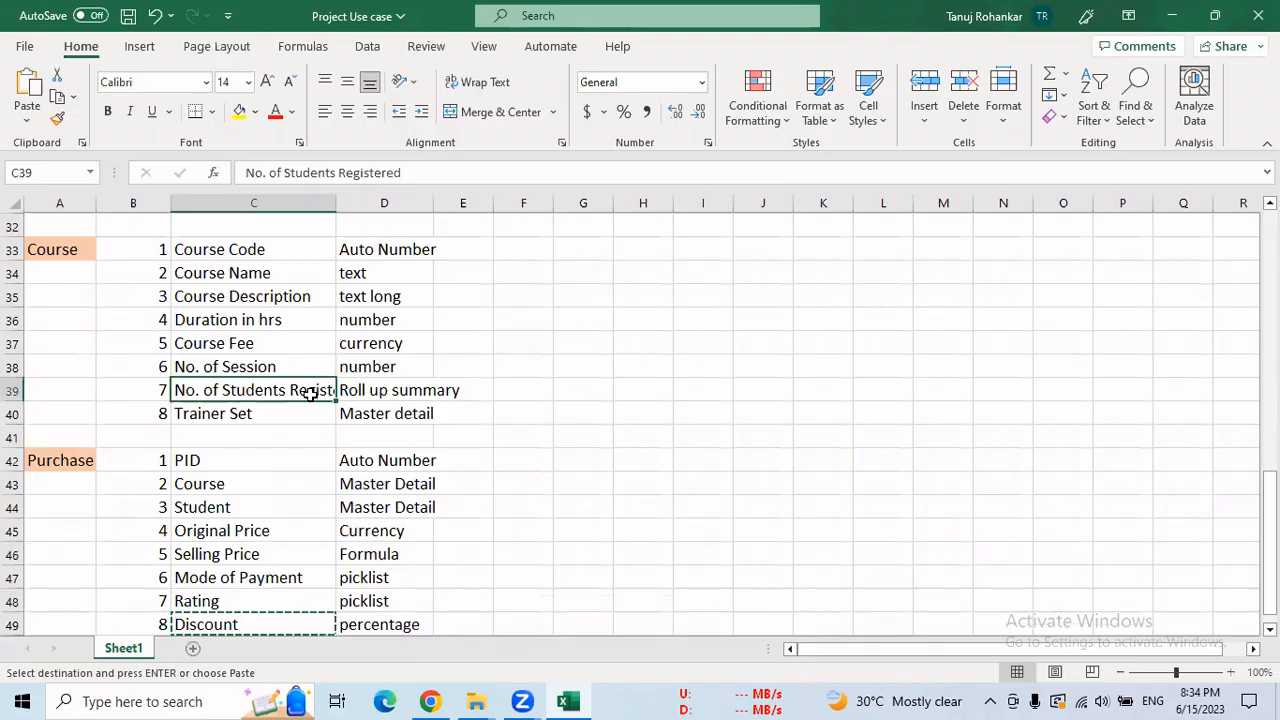
Step: Return to Schema Builder in Chrome and close the RPRI | New Application browser tab
left_click(428, 700)
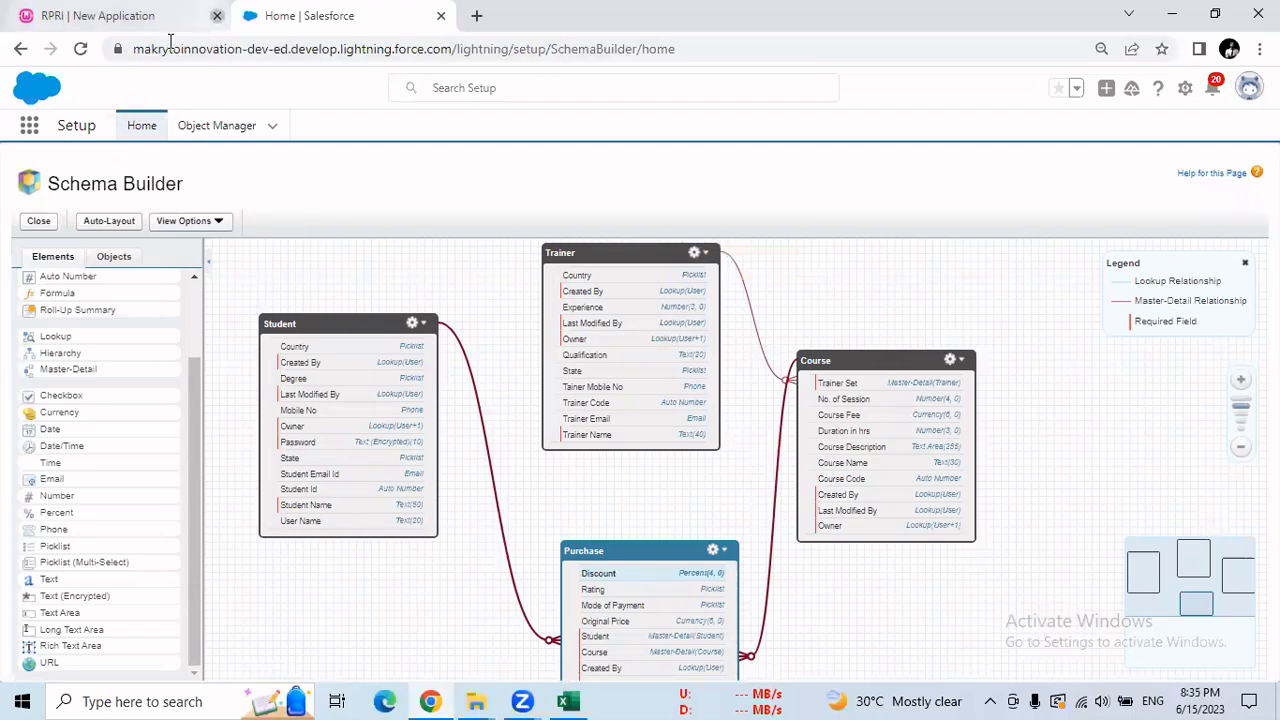
left_click(217, 16)
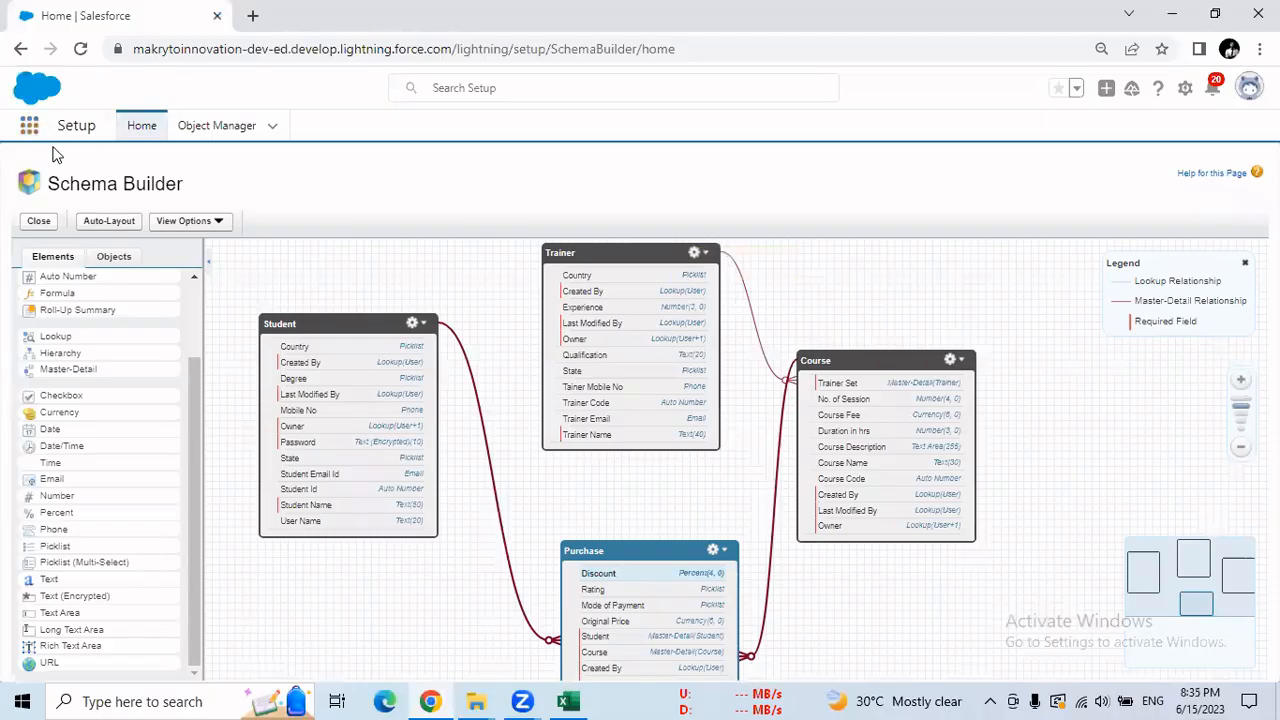
Step: Find the TMS app, open it in a new browser tab and dismiss the Einstein Search notice
left_click(29, 126)
type("tms")
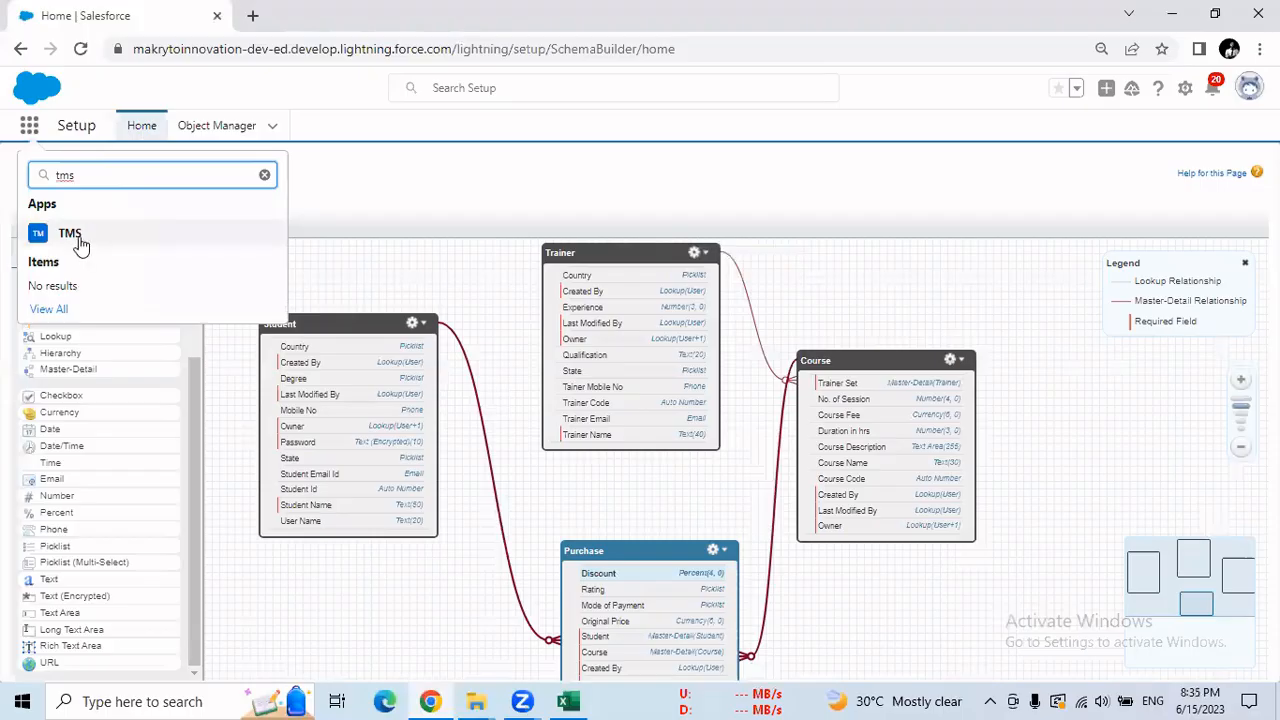
right_click(80, 238)
left_click(104, 251)
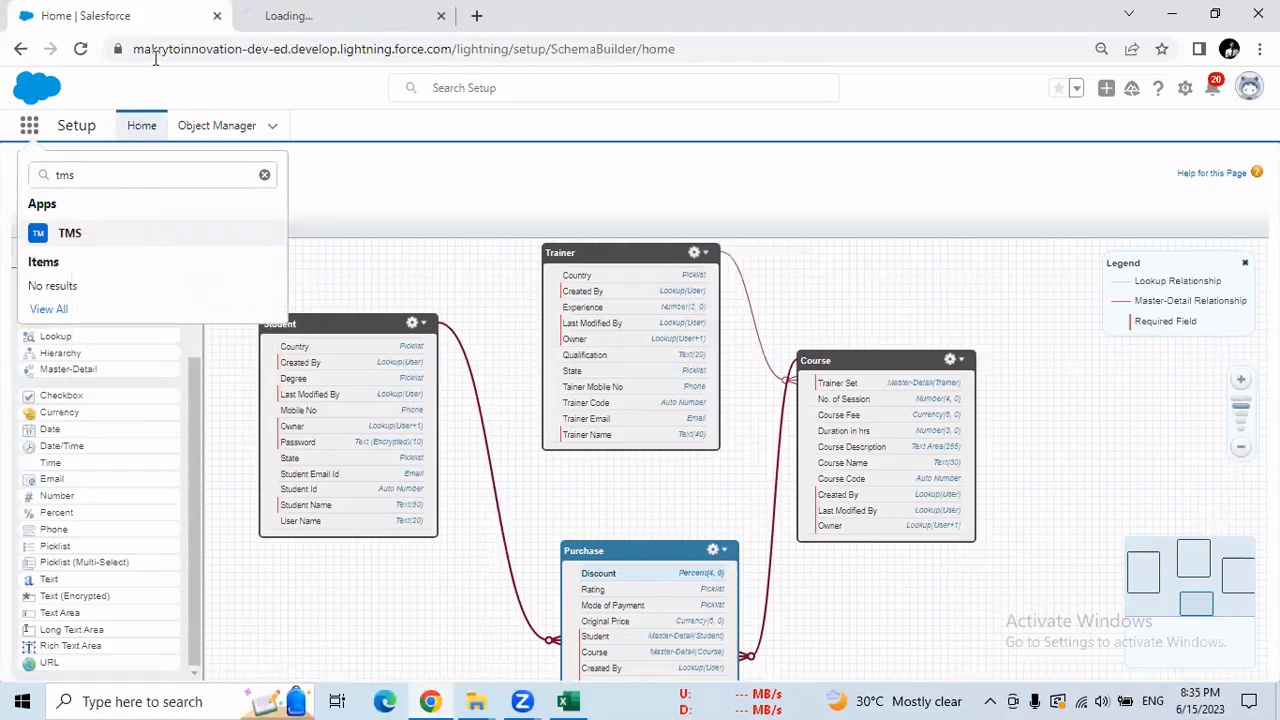
key("ctrl+Tab")
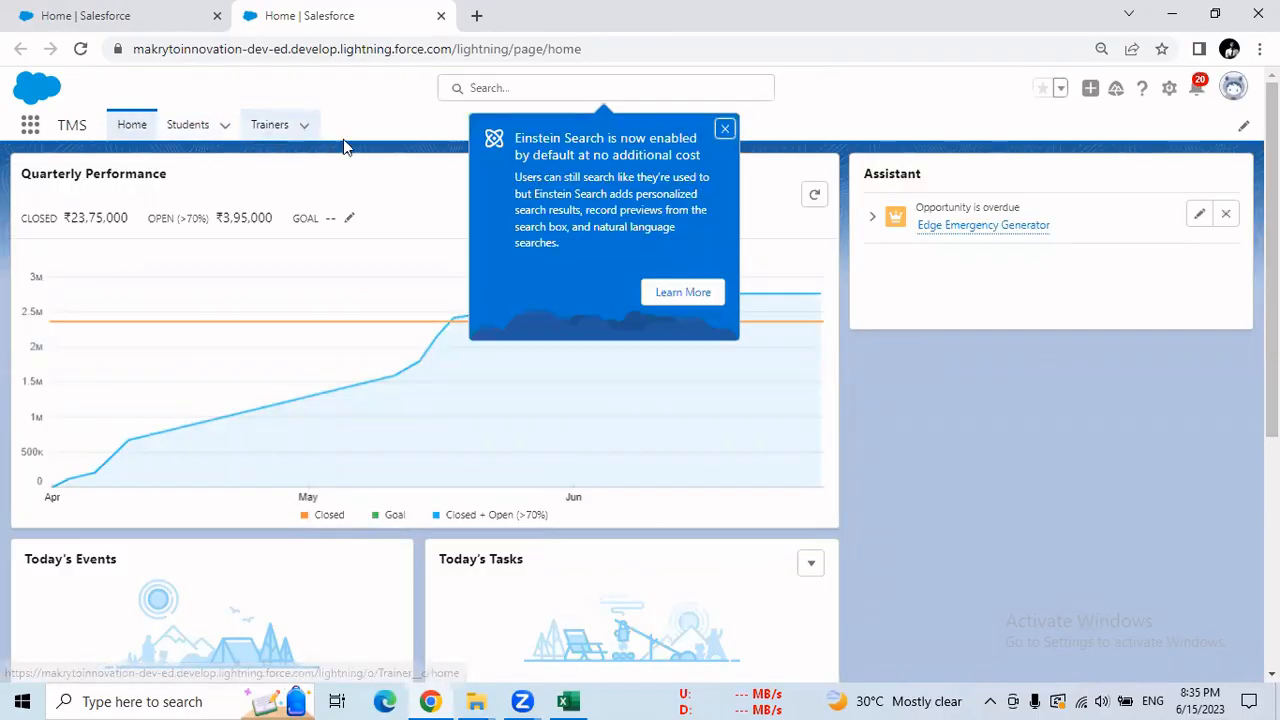
left_click(725, 129)
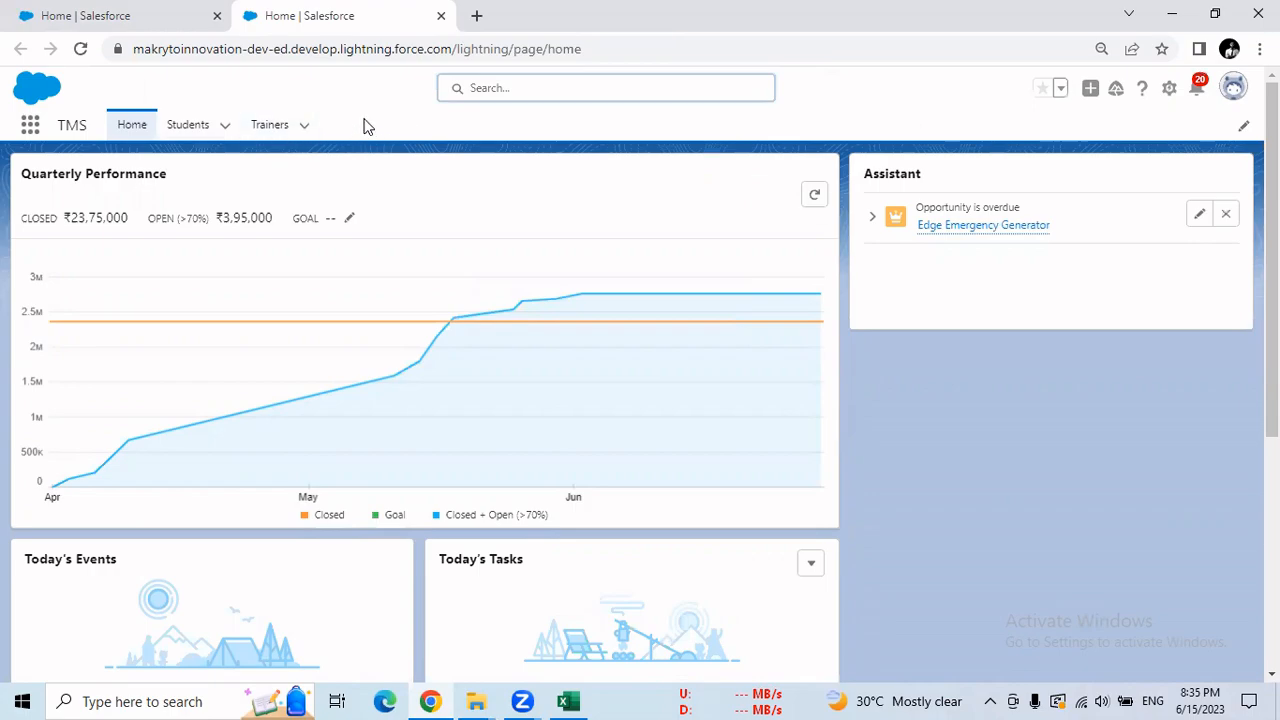
Step: Return to the Salesforce Setup browser tab, go to the Setup home, search for "tabs" and open the Tabs page
left_click(190, 16)
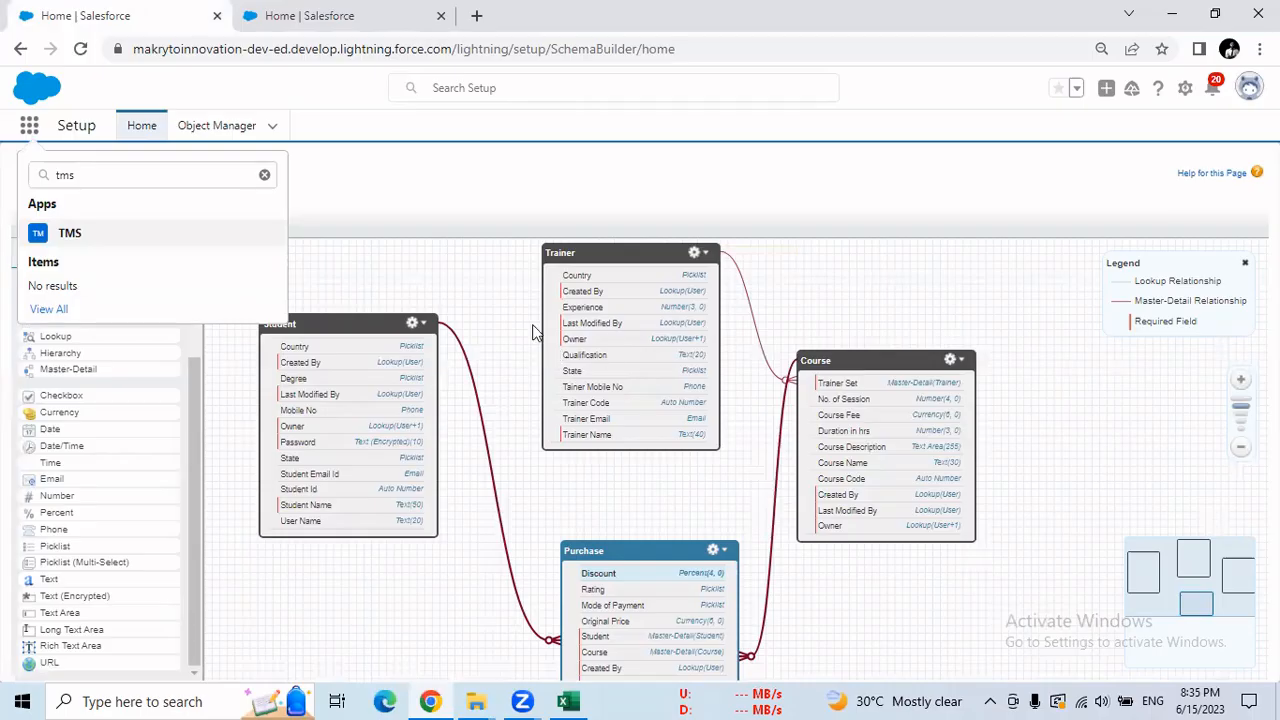
left_click(264, 174)
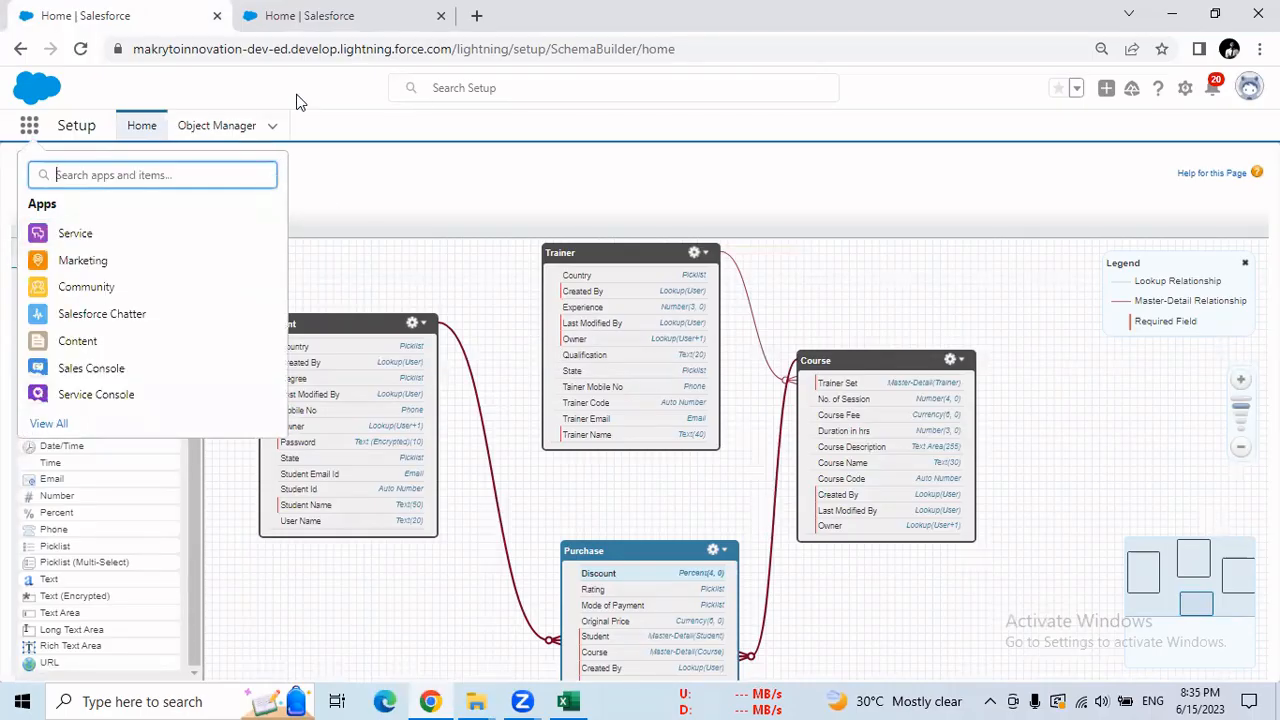
key("Escape")
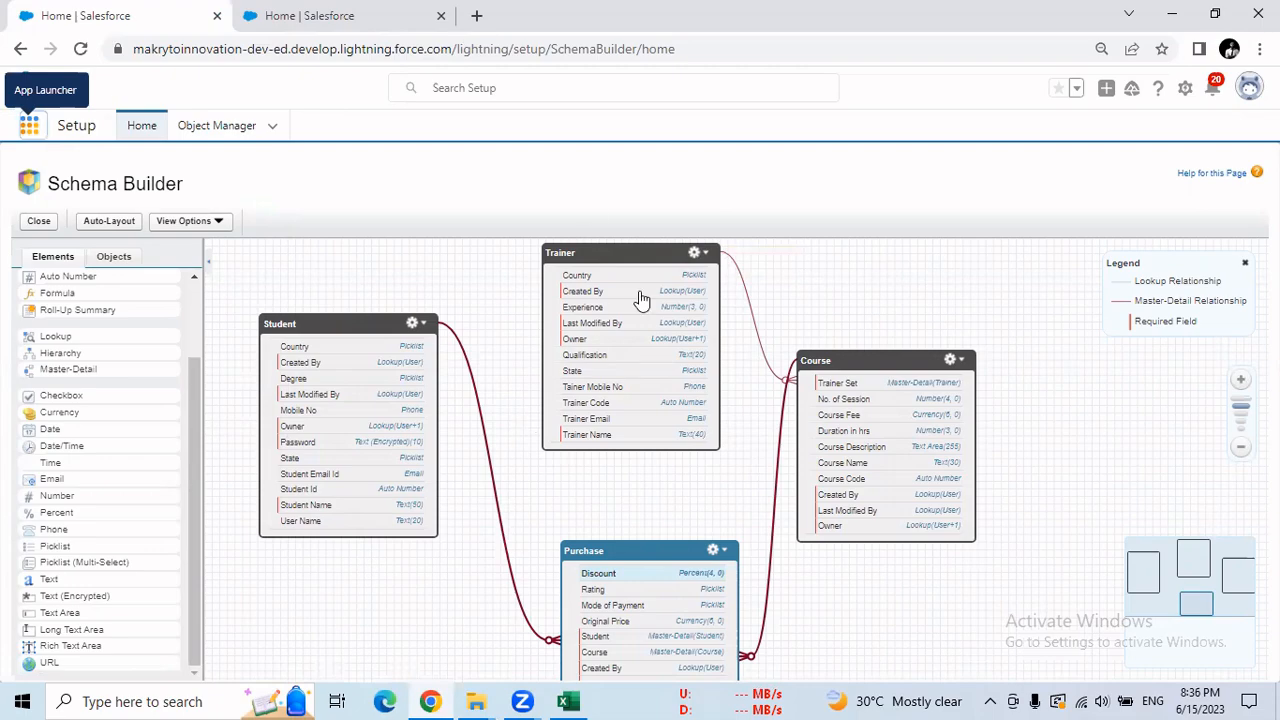
left_click(146, 134)
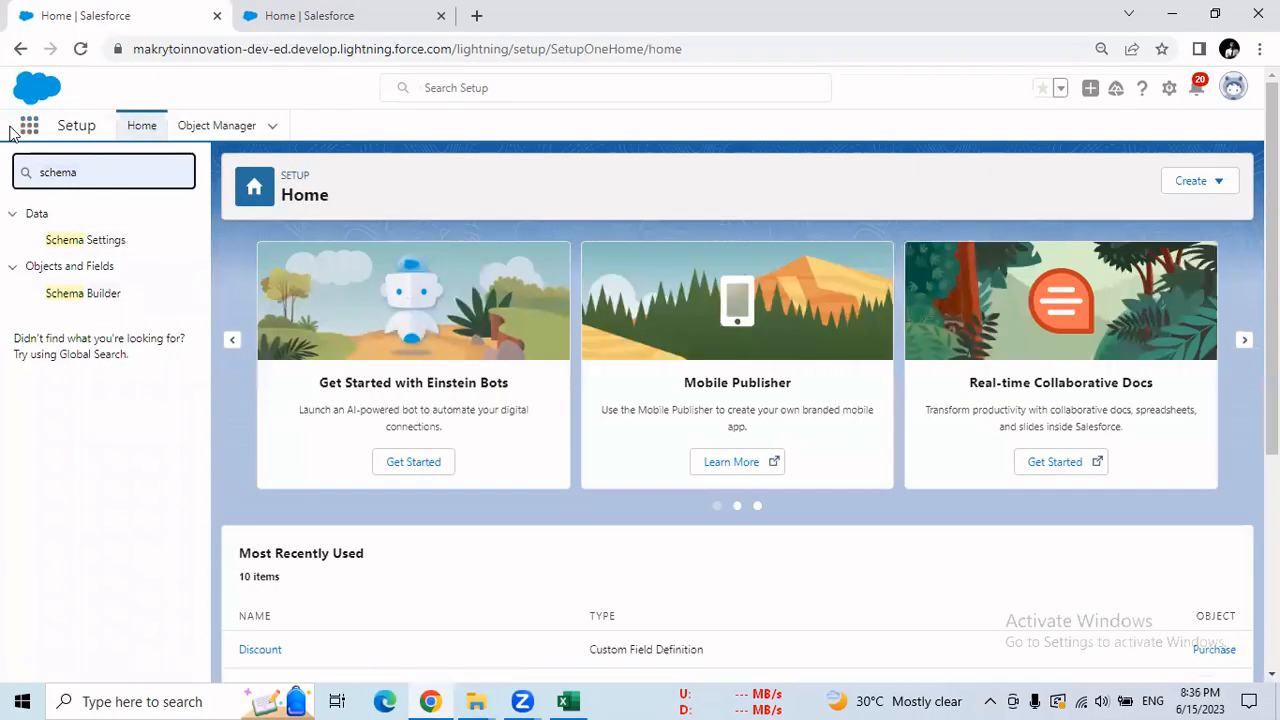
key("ctrl+a")
type("ta")
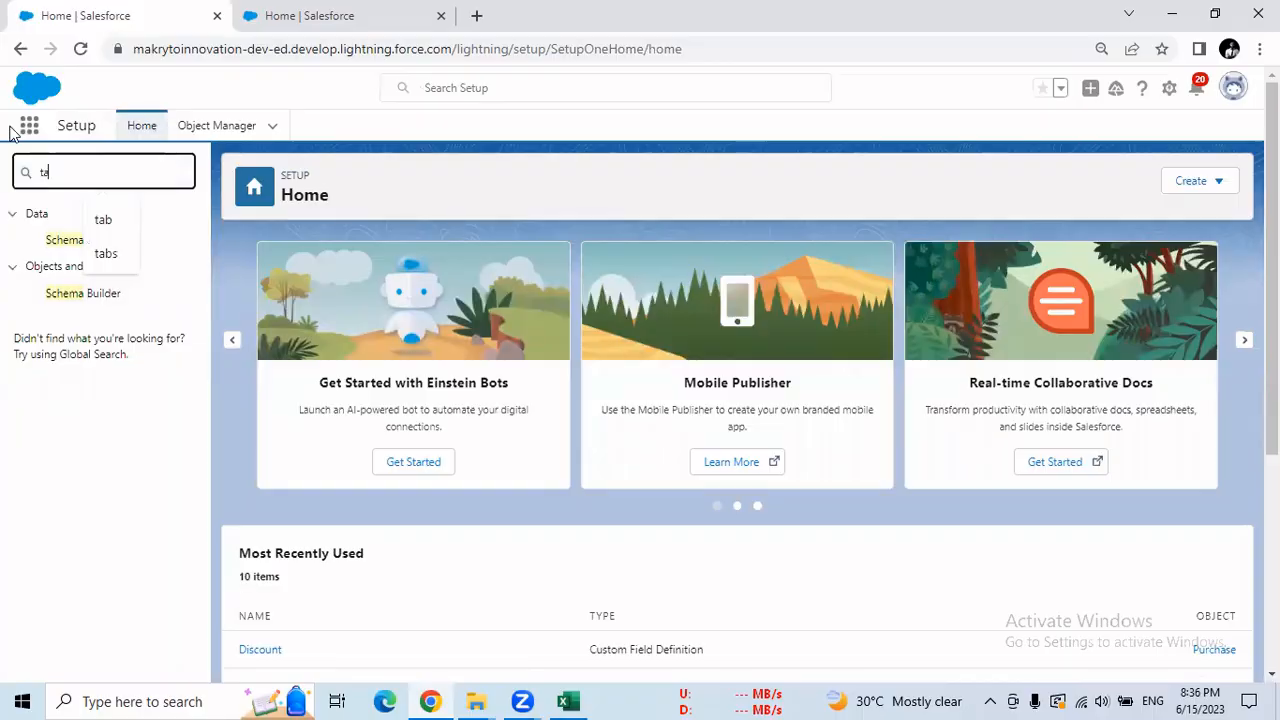
left_click(98, 258)
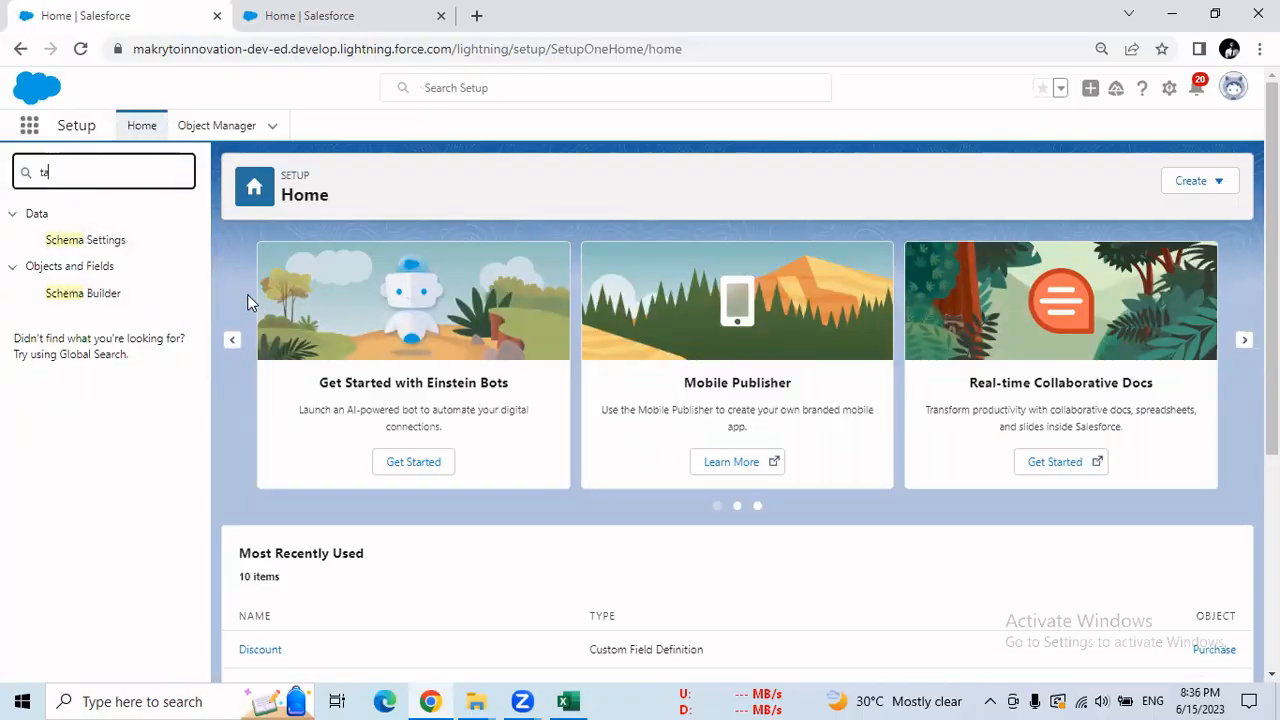
type("bs")
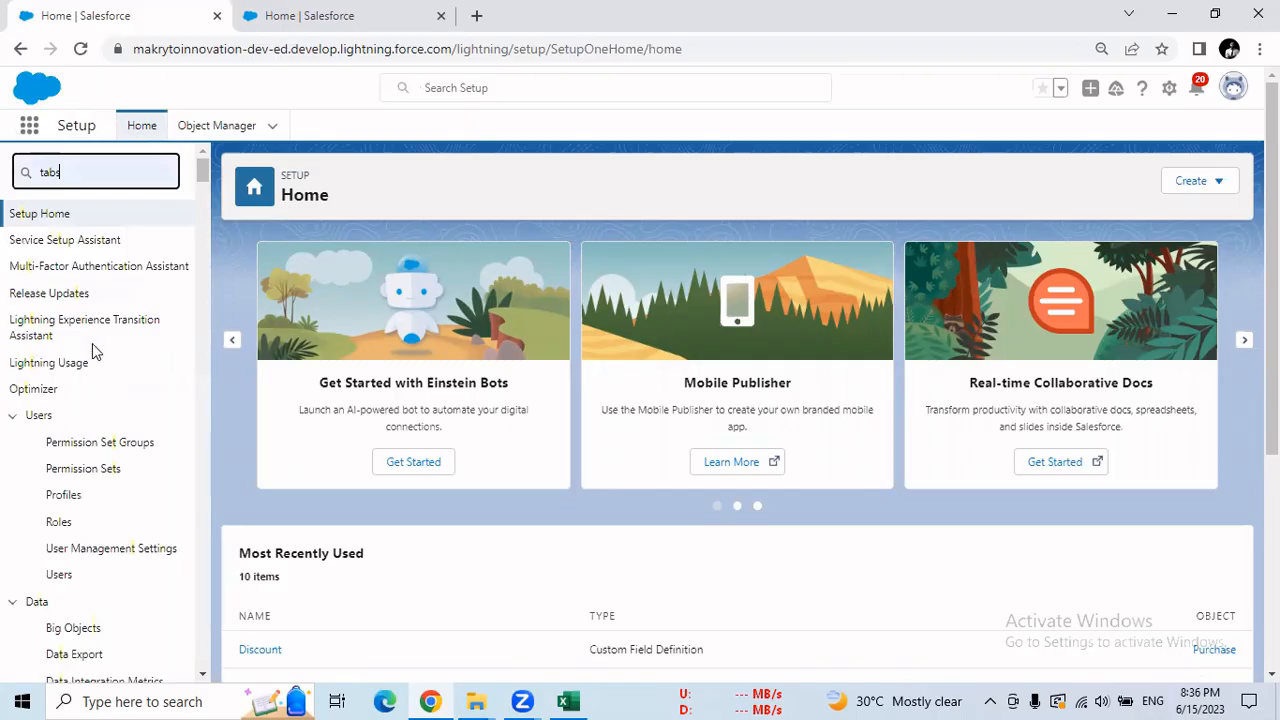
left_click(53, 270)
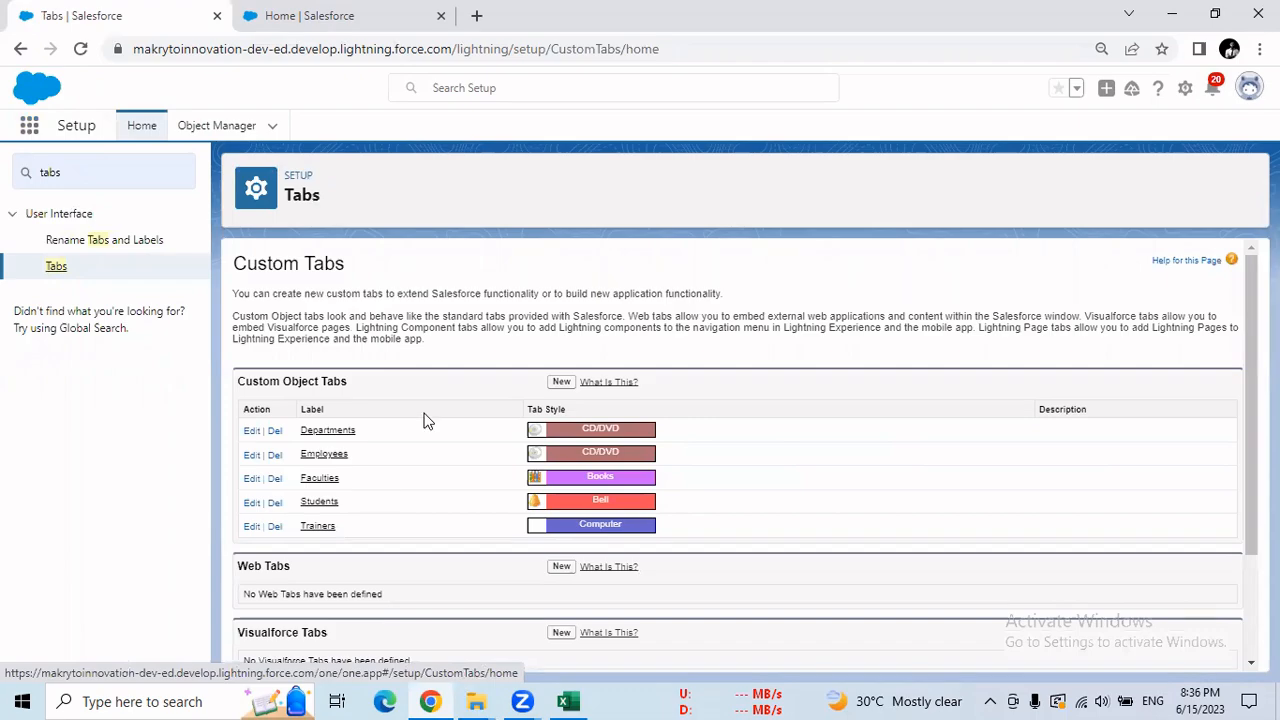
left_click(560, 385)
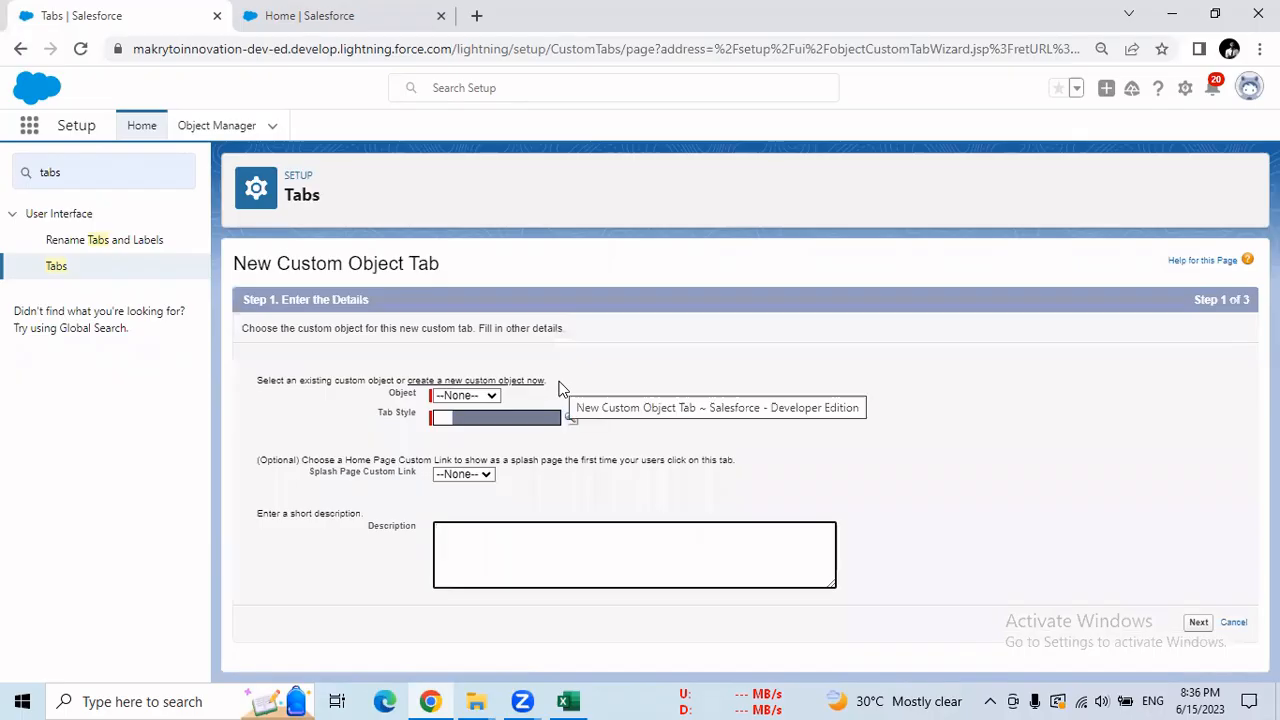
left_click(475, 397)
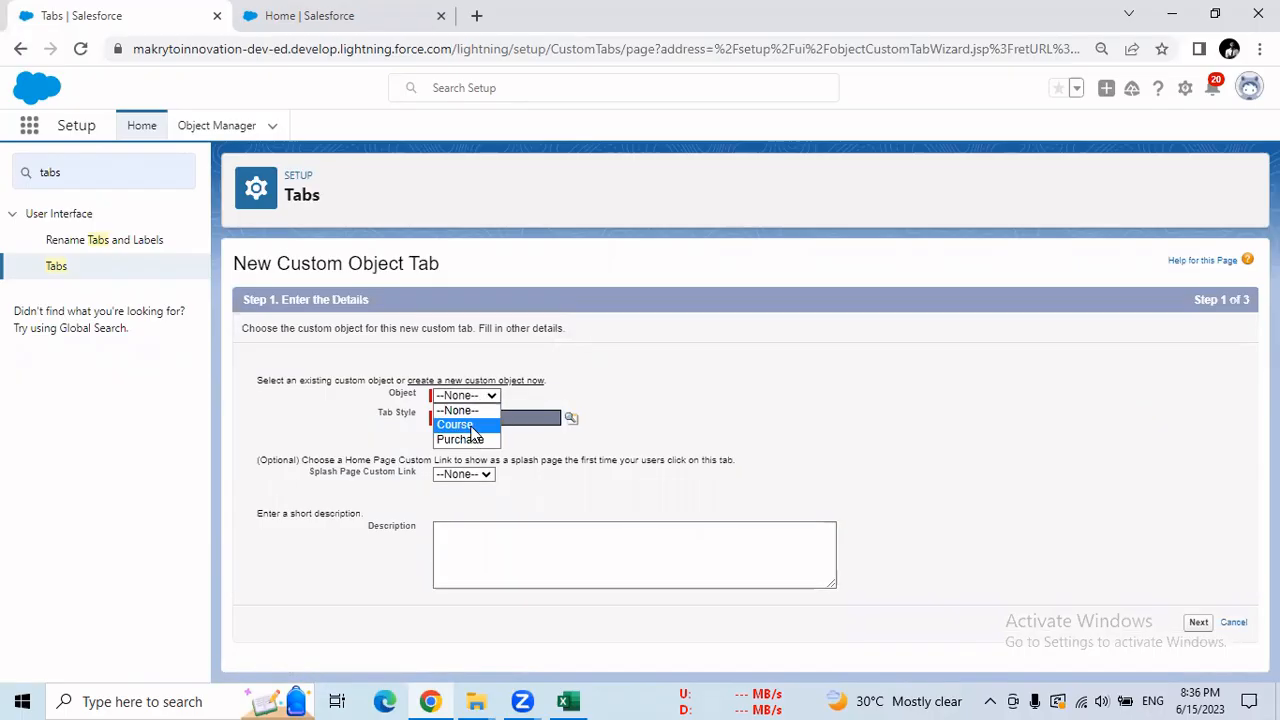
left_click(455, 425)
left_click(570, 418)
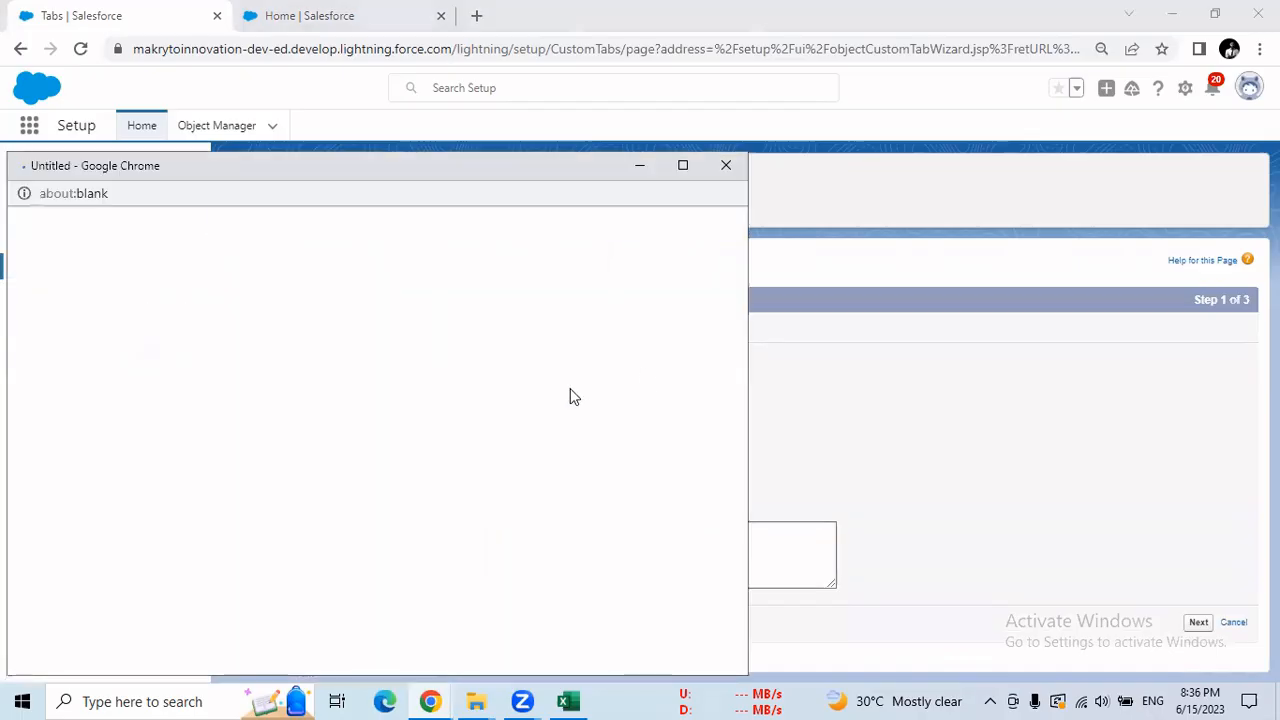
left_click_drag(741, 351, 733, 386)
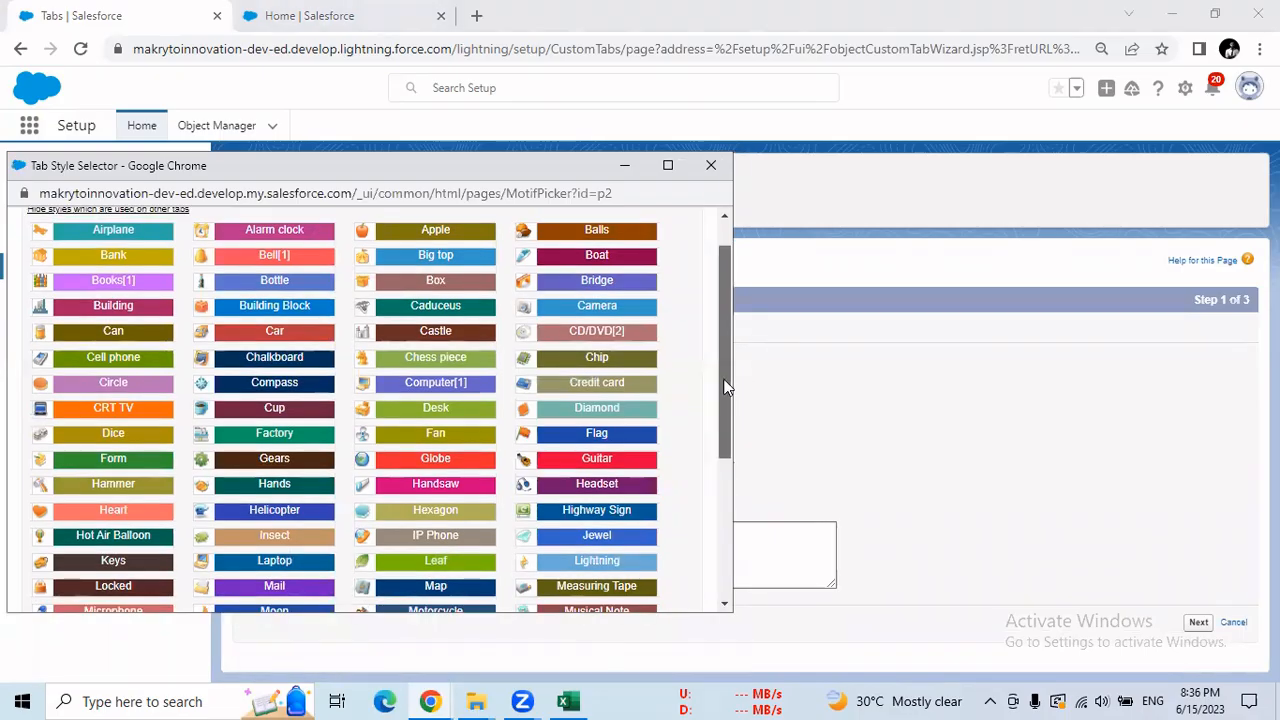
left_click_drag(729, 311, 723, 296)
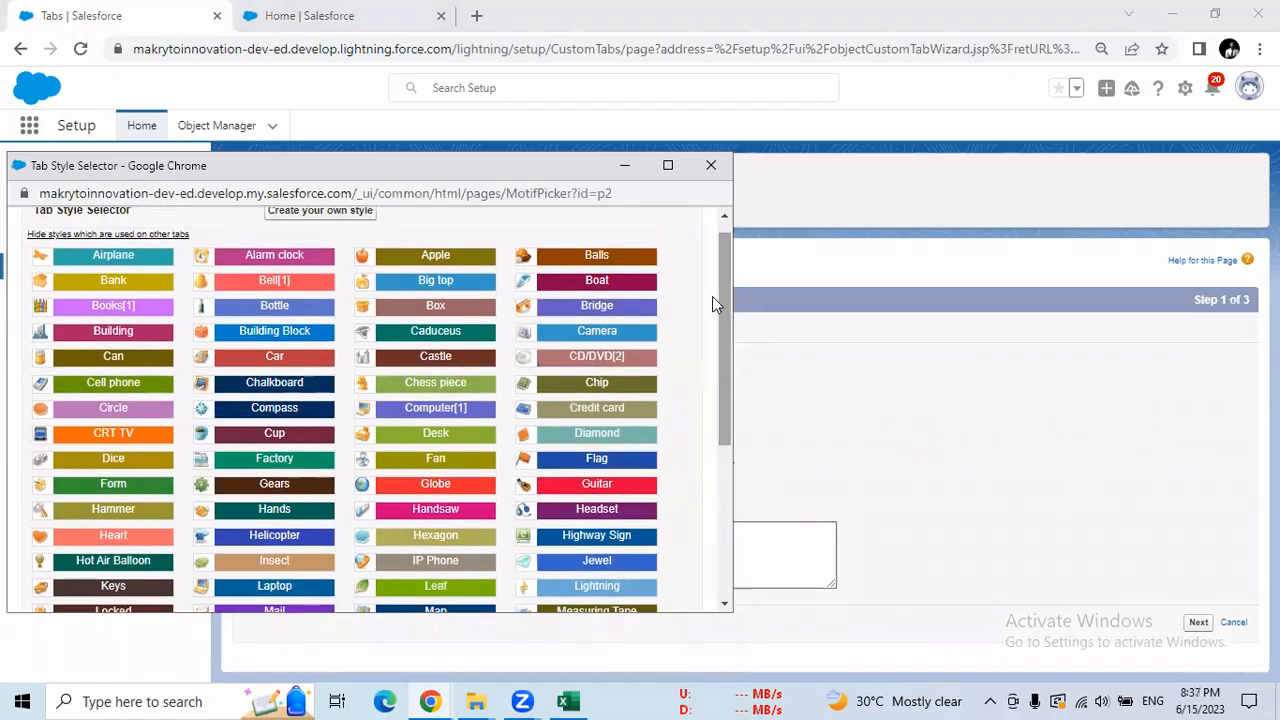
left_click(121, 310)
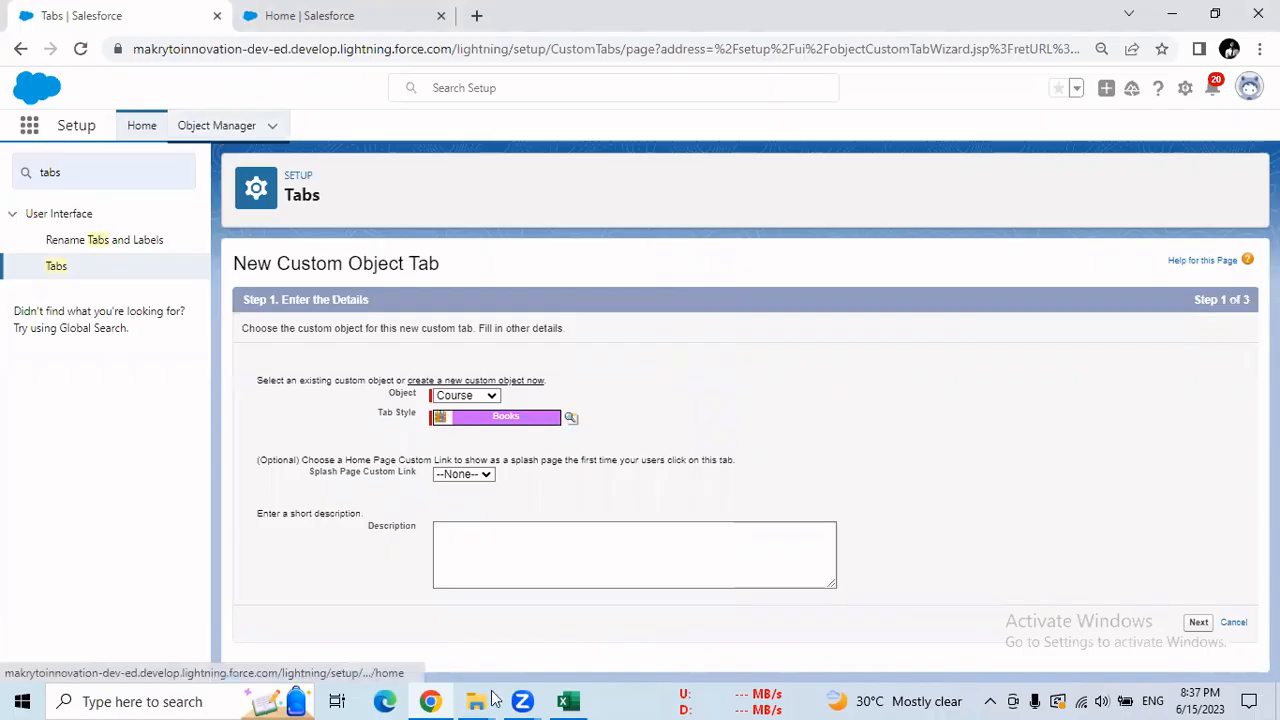
Step: Switch to Excel, review the Course and Purchase objects with their field lists, and return to Chrome
left_click(553, 692)
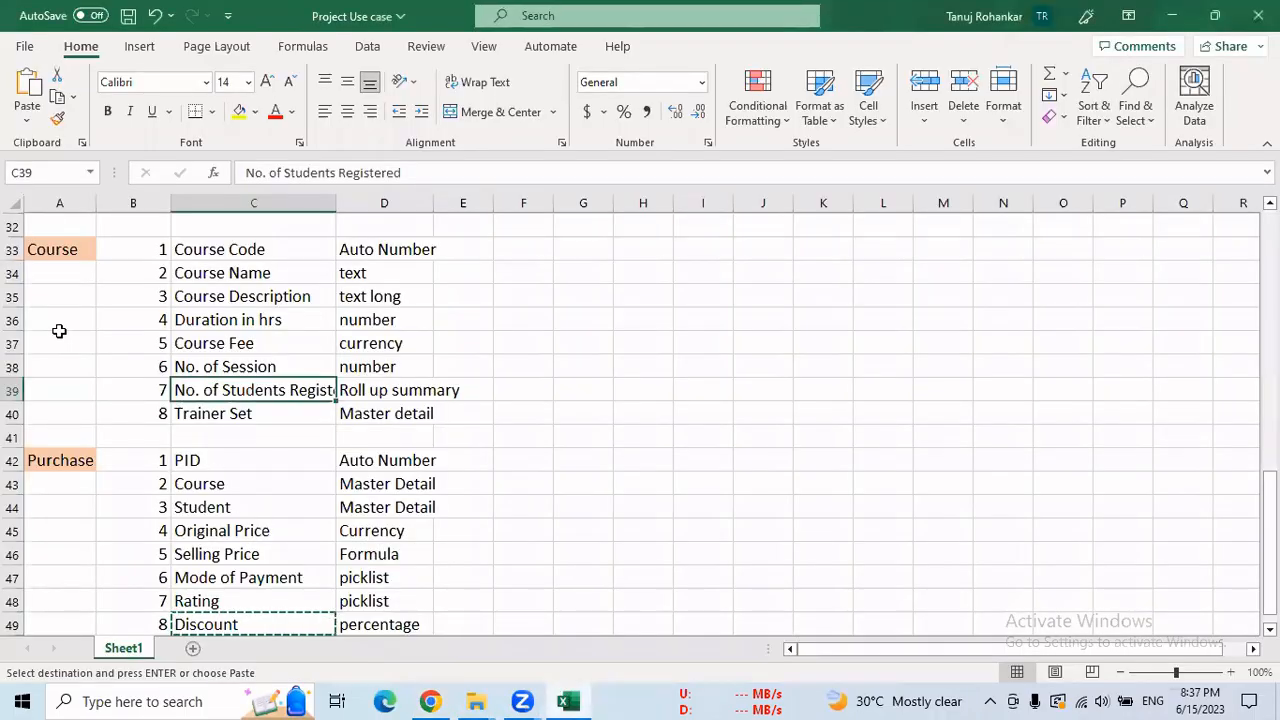
left_click(66, 258)
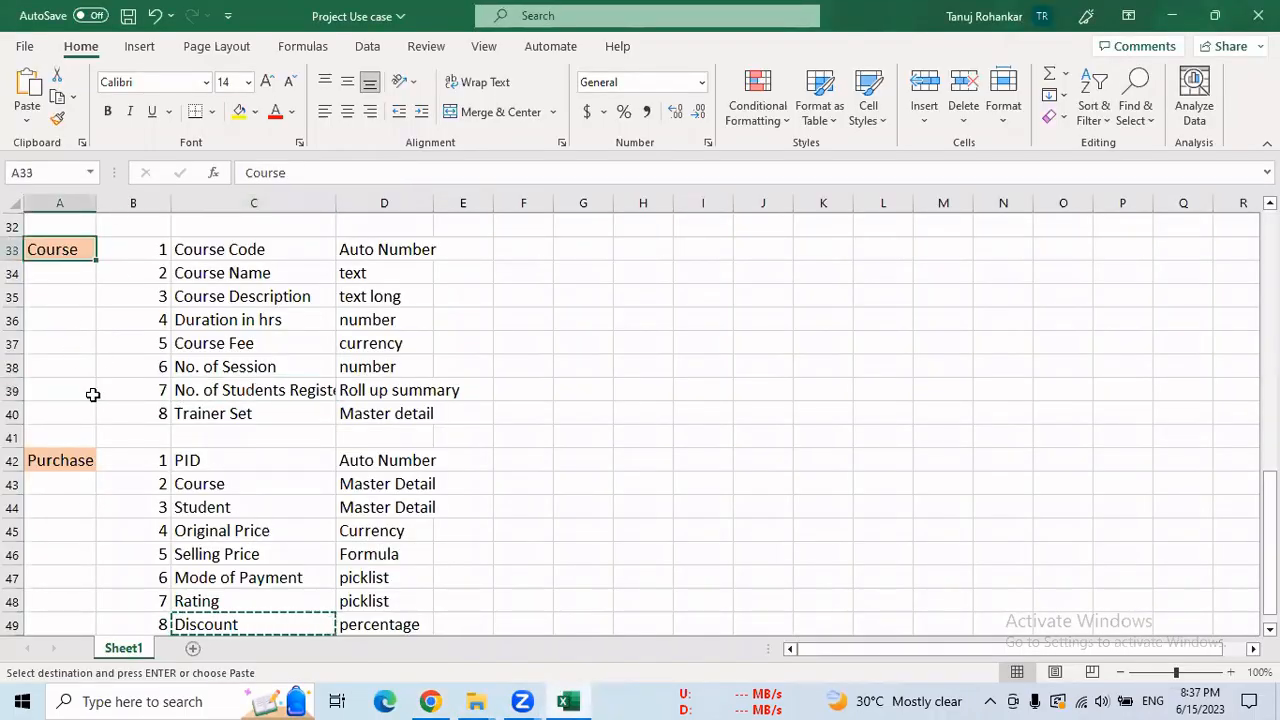
left_click(61, 464)
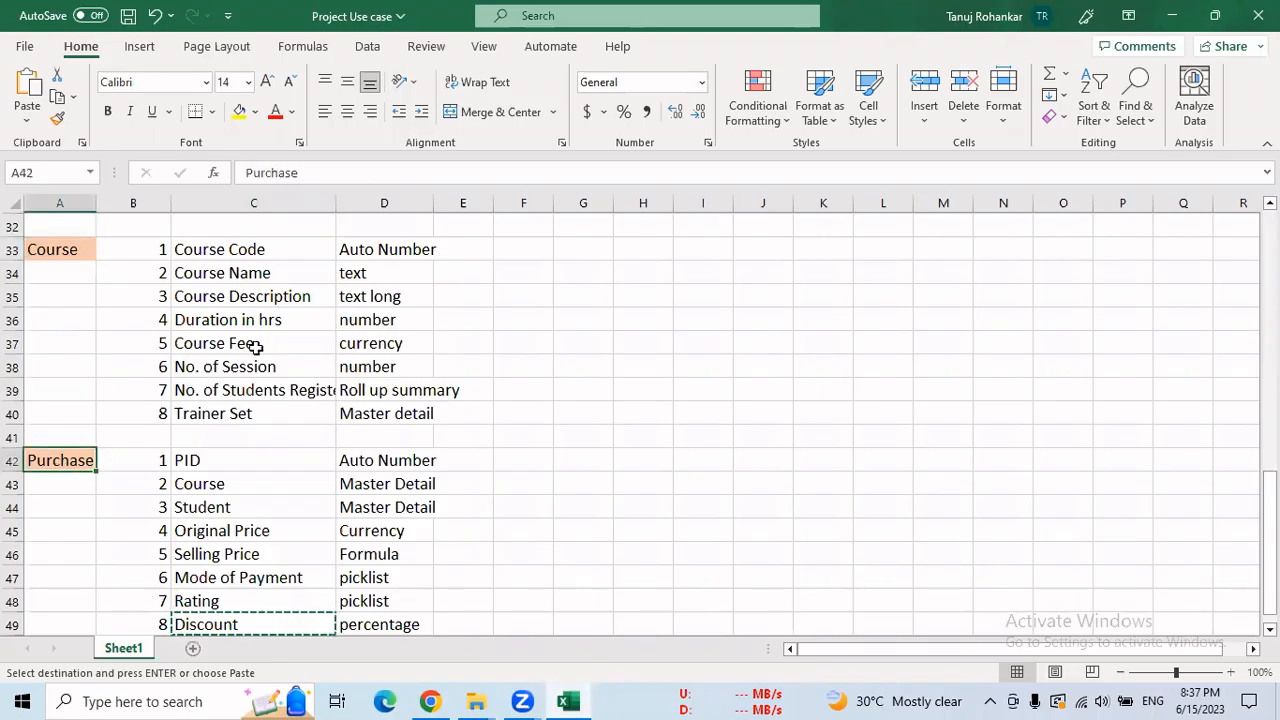
left_click_drag(257, 252, 259, 413)
left_click_drag(231, 484, 240, 624)
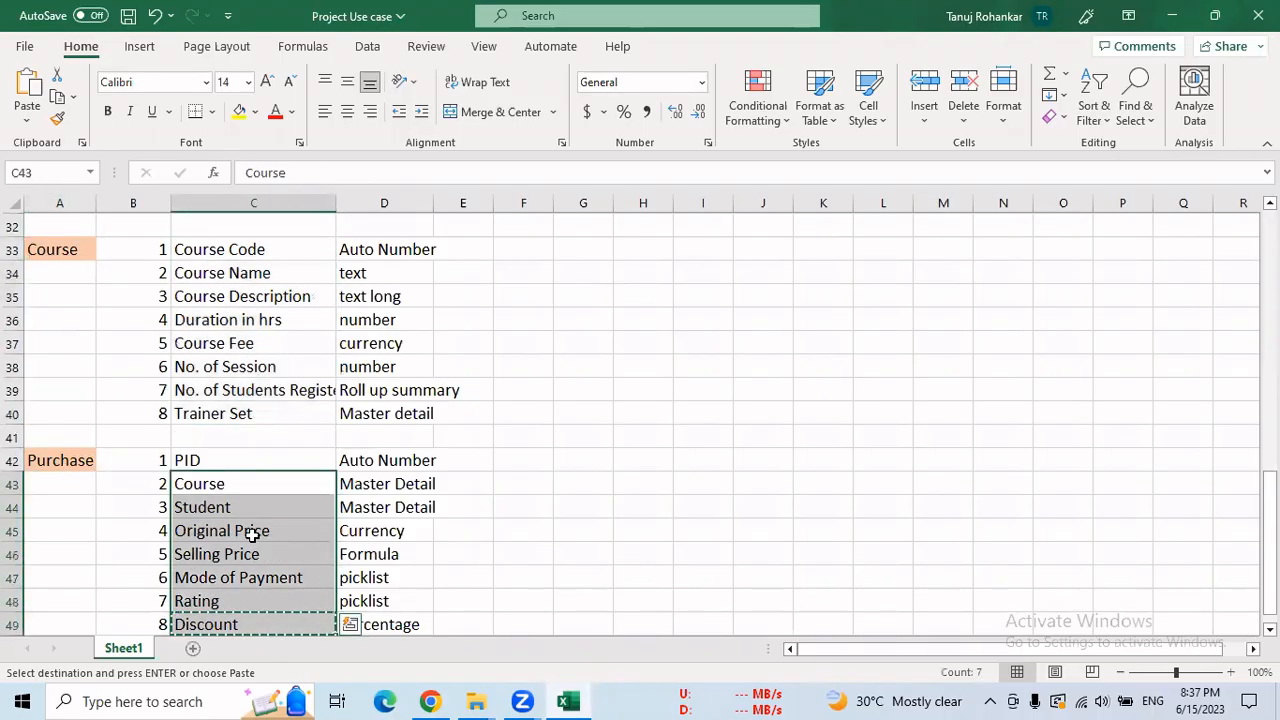
left_click(430, 701)
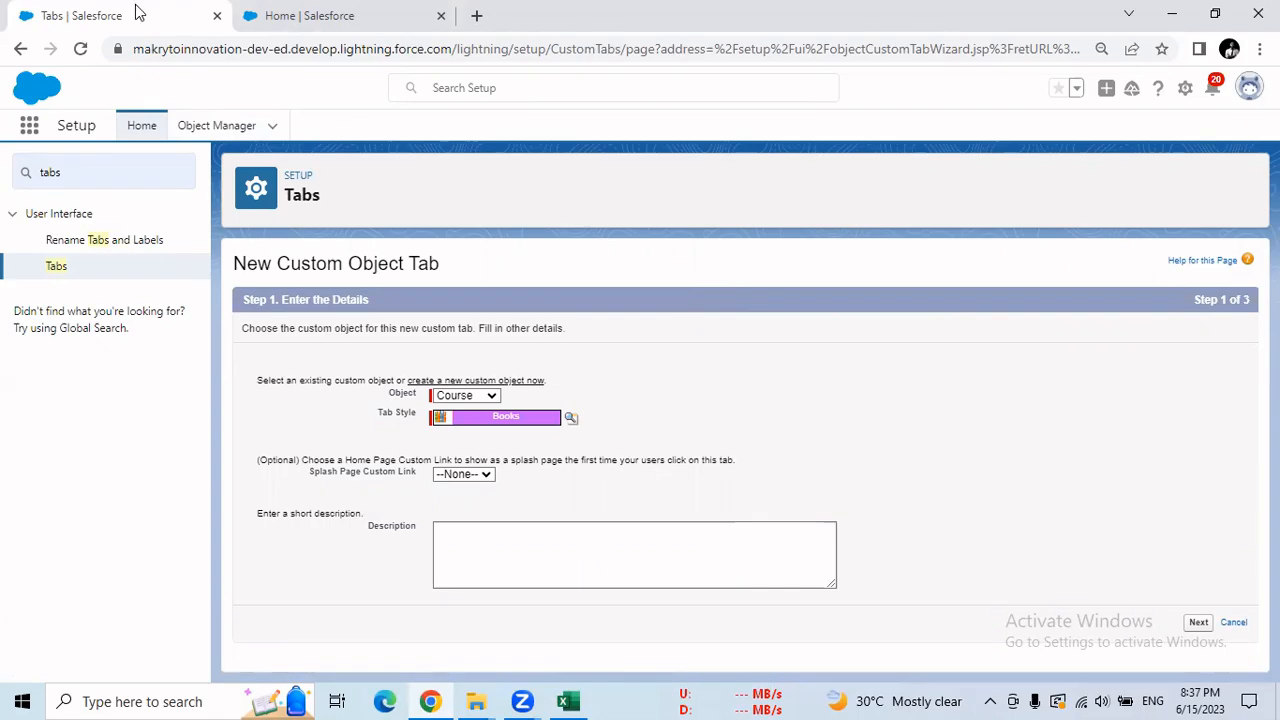
Step: Check the TMS app's navigation tabs, return to the Tabs setup page and examine its custom tab sections
left_click(305, 15)
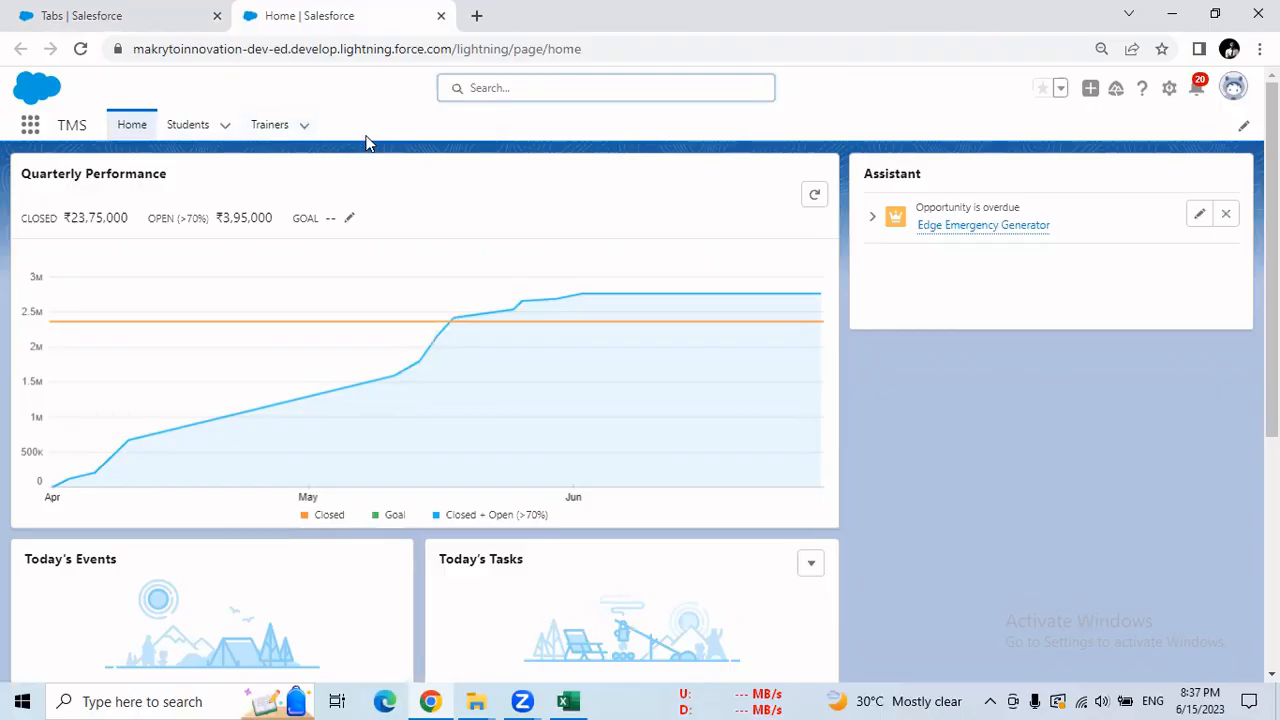
left_click(115, 16)
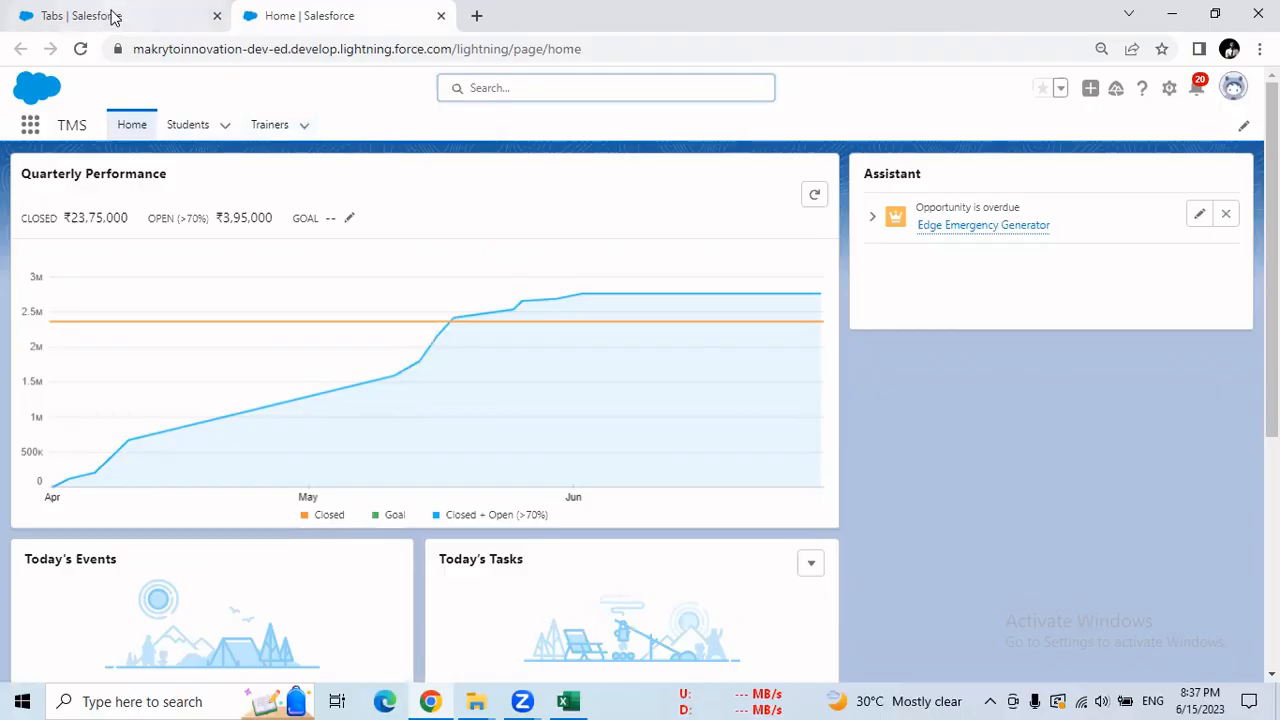
left_click(78, 172)
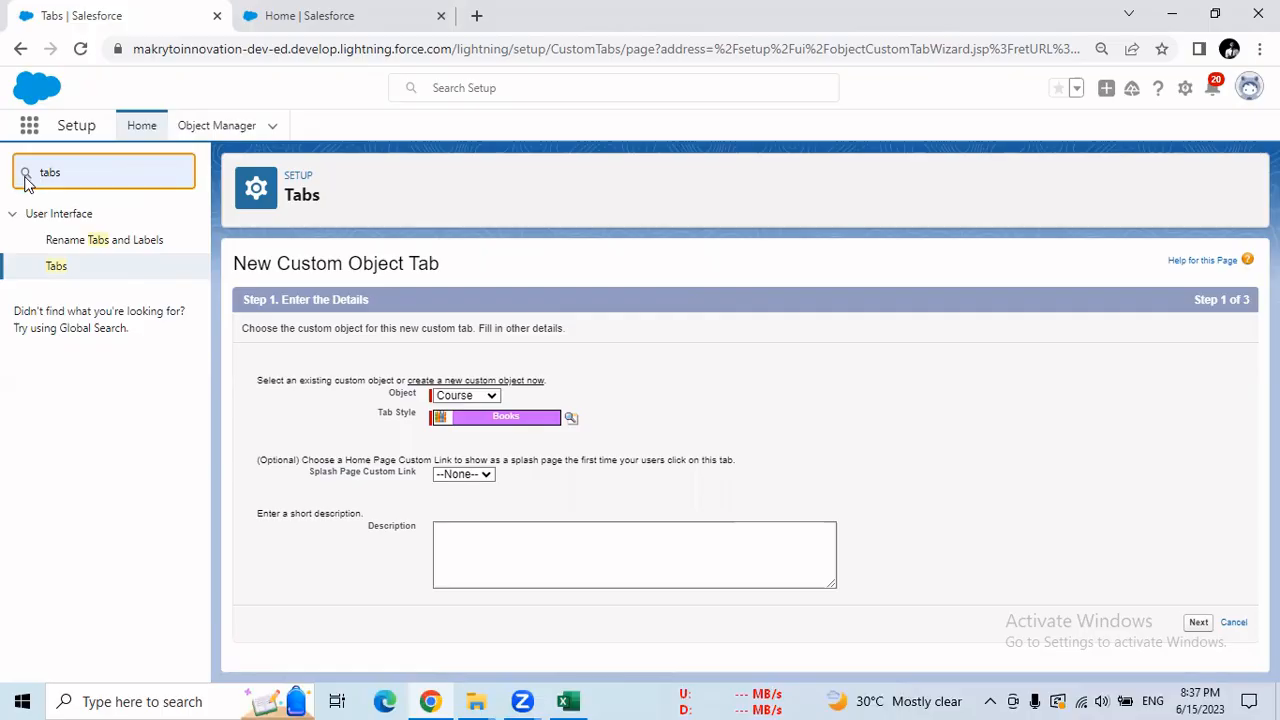
left_click(55, 270)
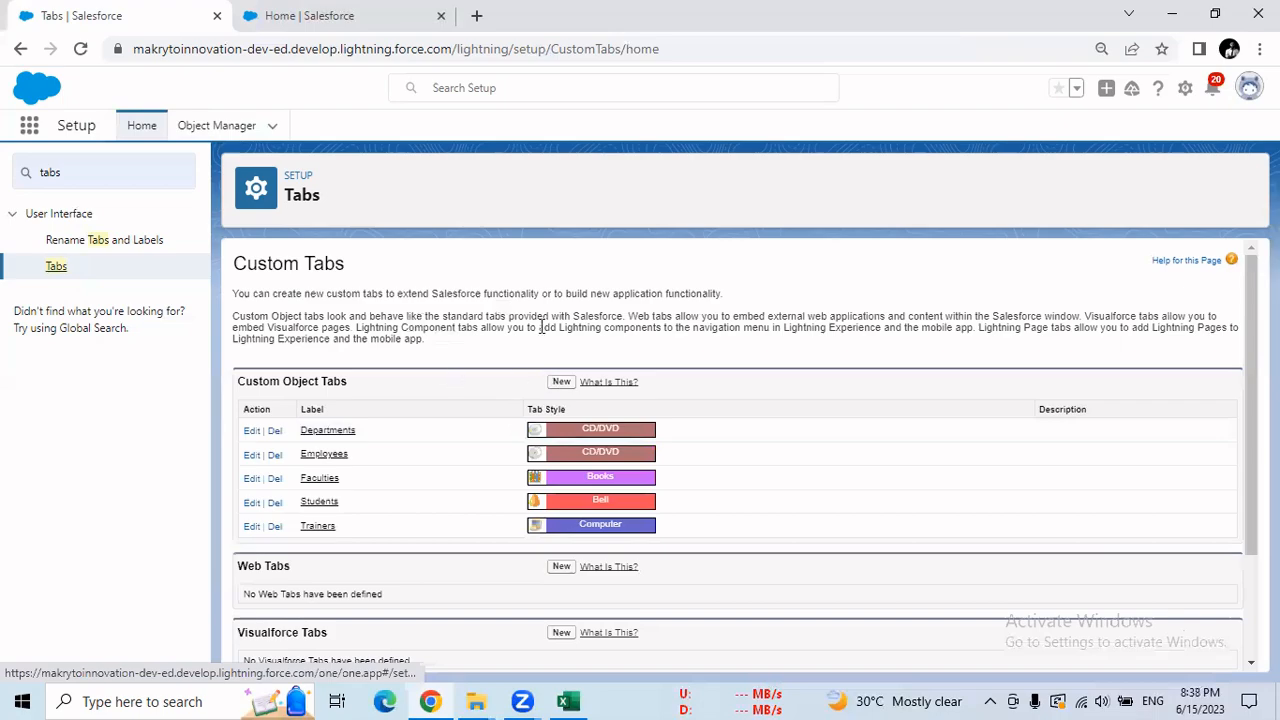
scroll(740, 460, "down", 3)
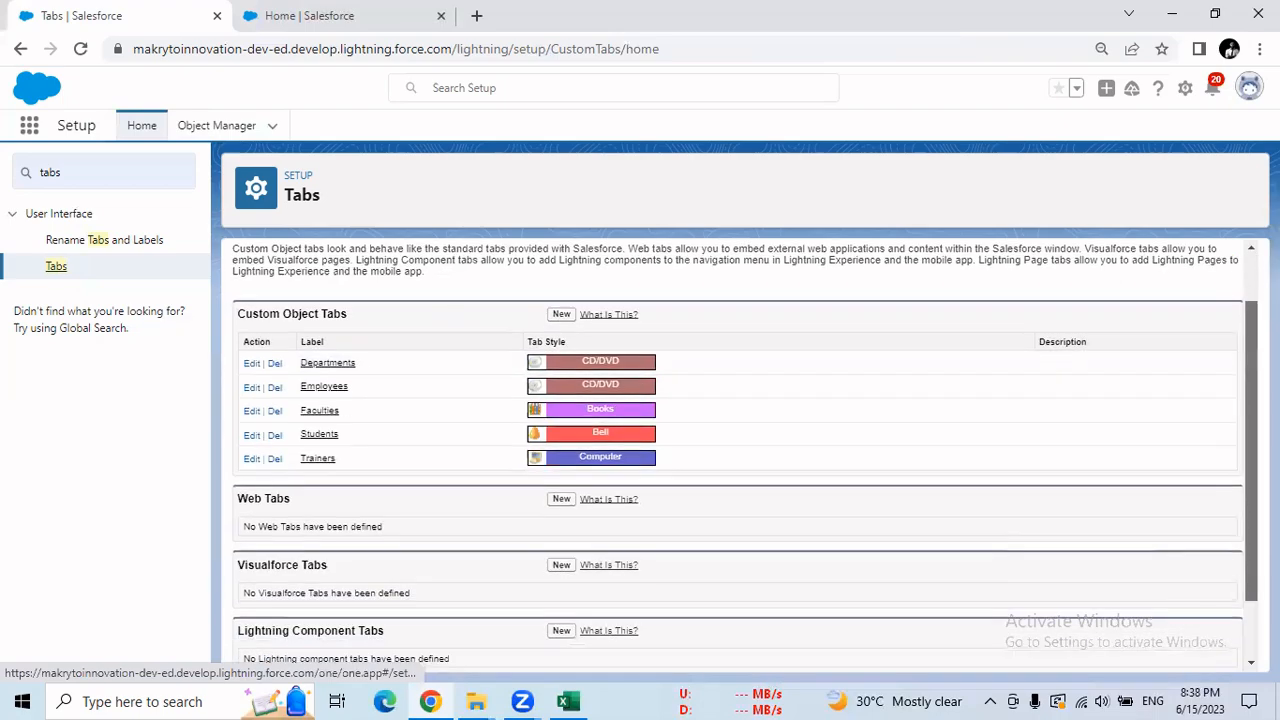
scroll(745, 459, "down", 1)
scroll(989, 349, "up", 3)
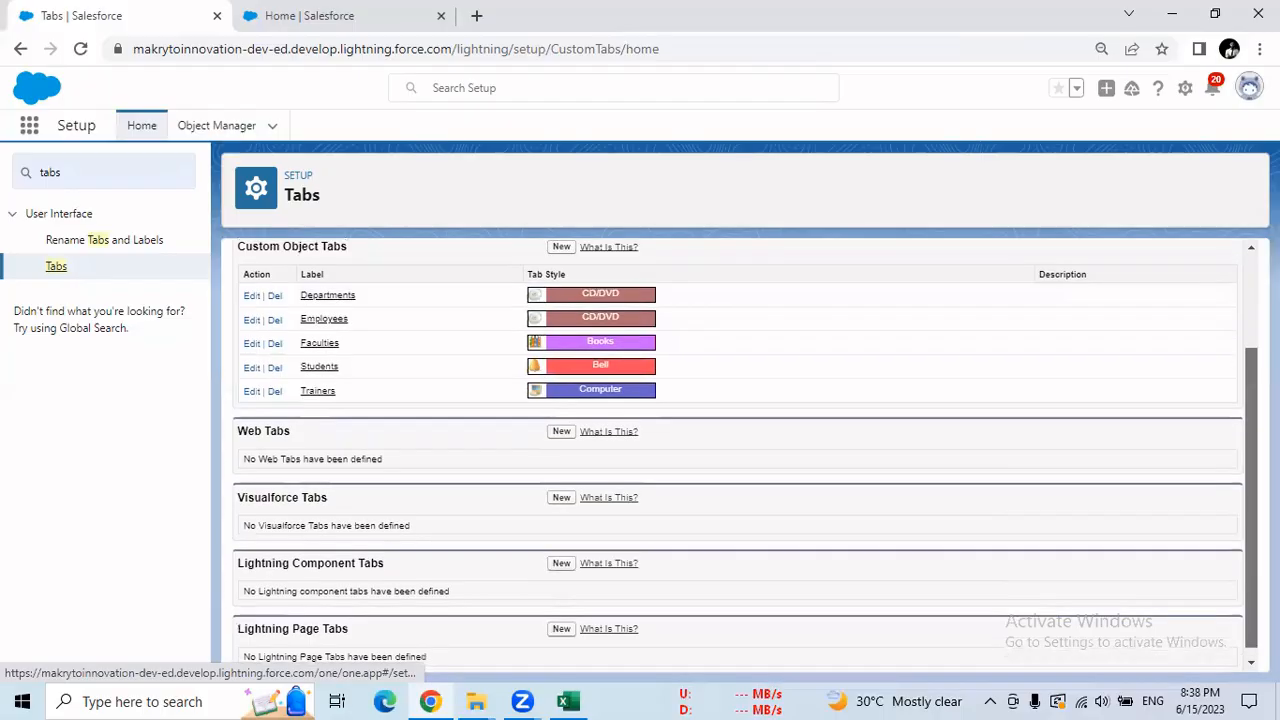
left_click_drag(240, 363, 274, 364)
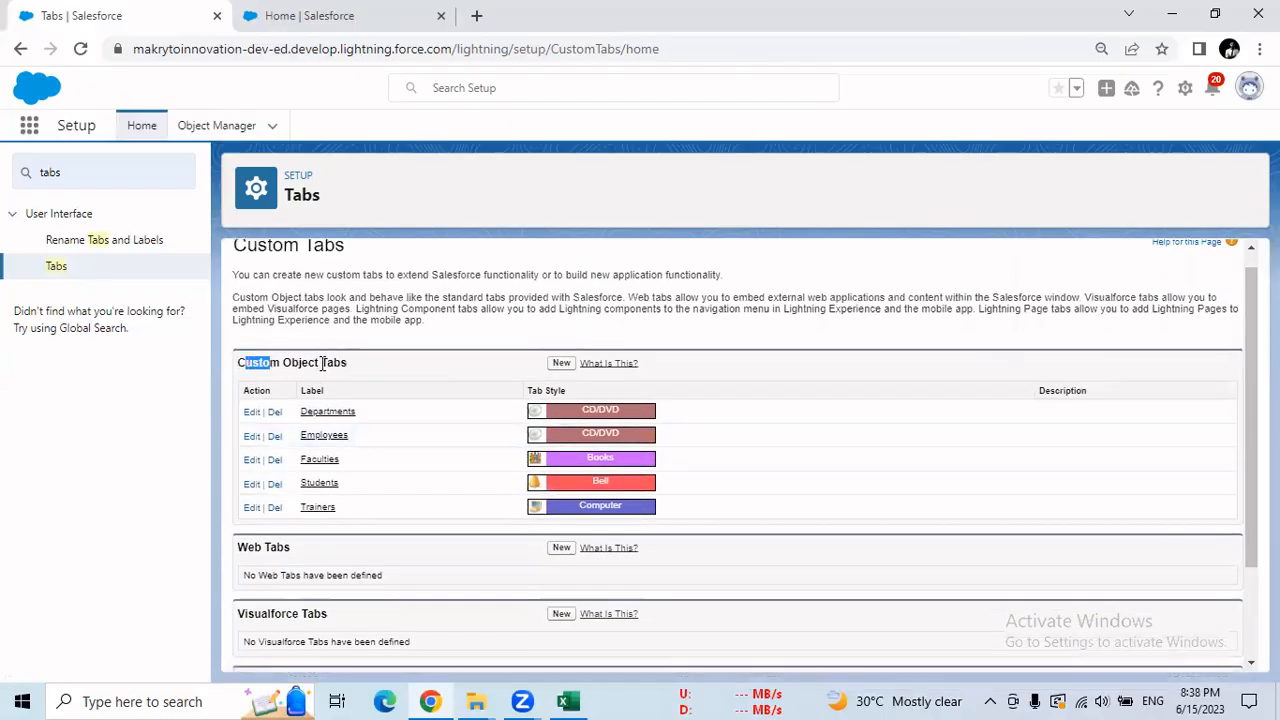
Step: Start a new custom object tab for Course with the Books tab style and continue to the profile visibility settings
left_click(561, 364)
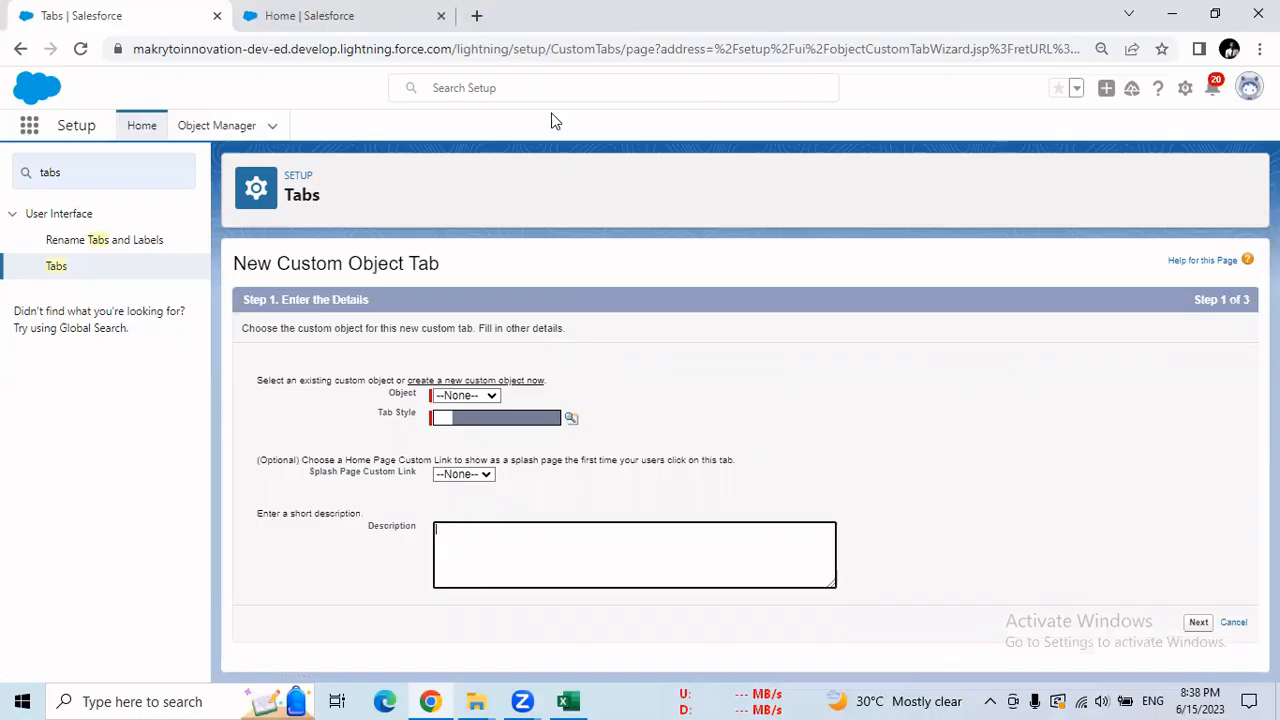
left_click(495, 396)
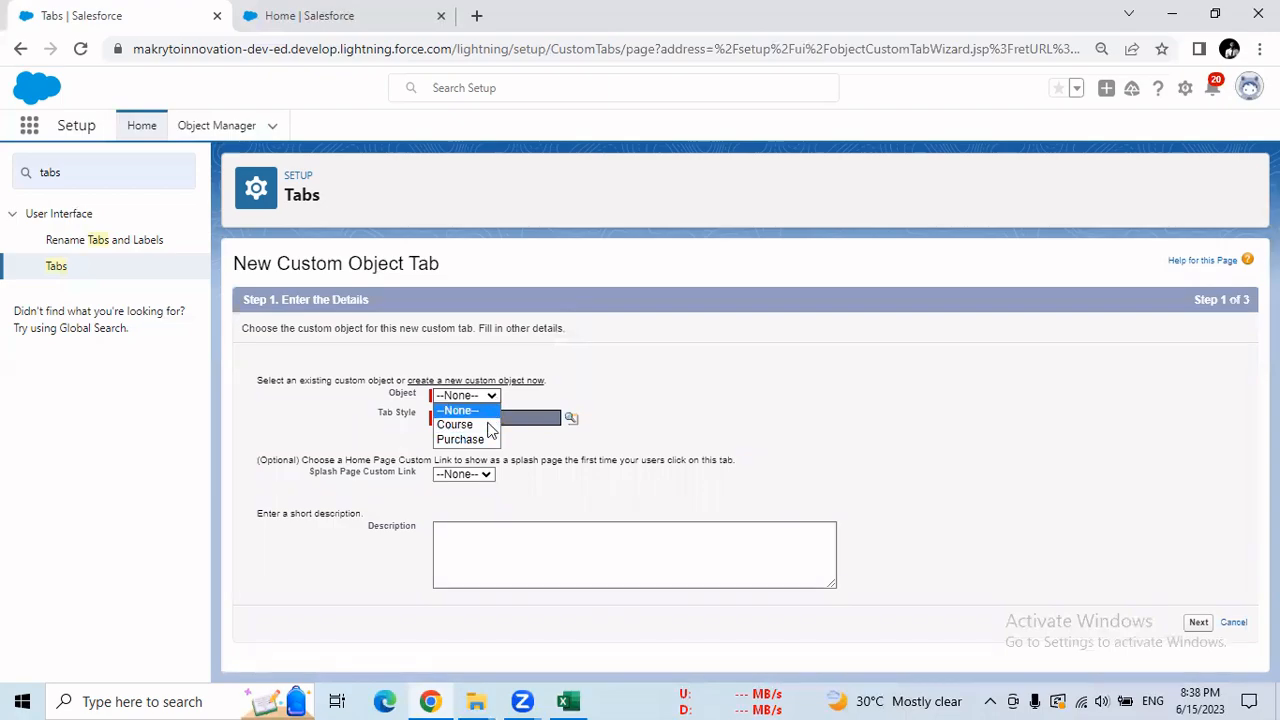
left_click(489, 427)
left_click(570, 422)
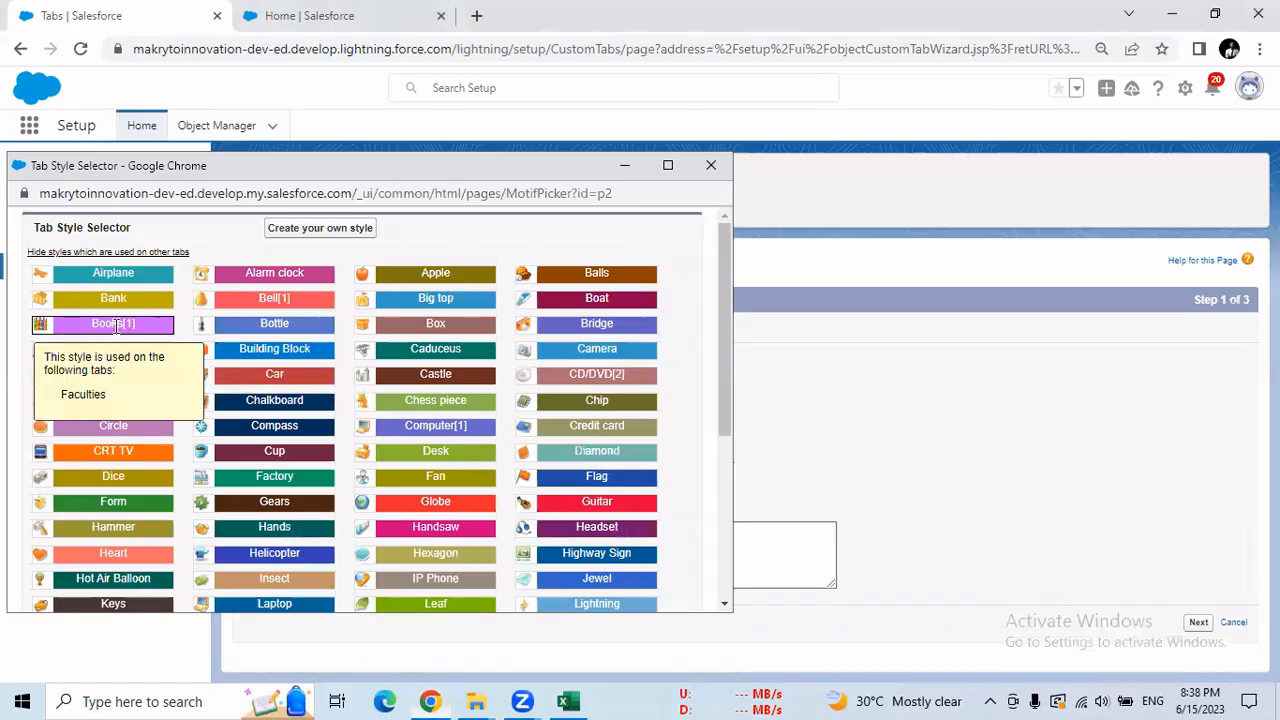
left_click(113, 323)
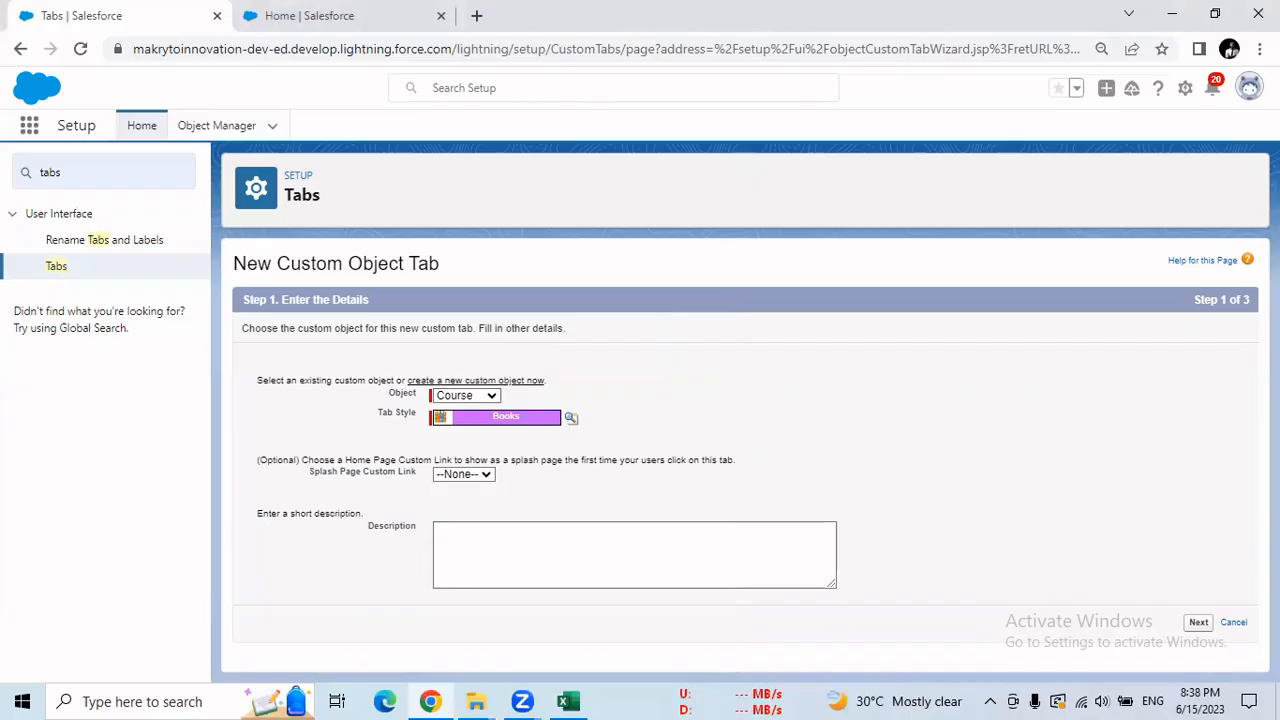
left_click(1198, 623)
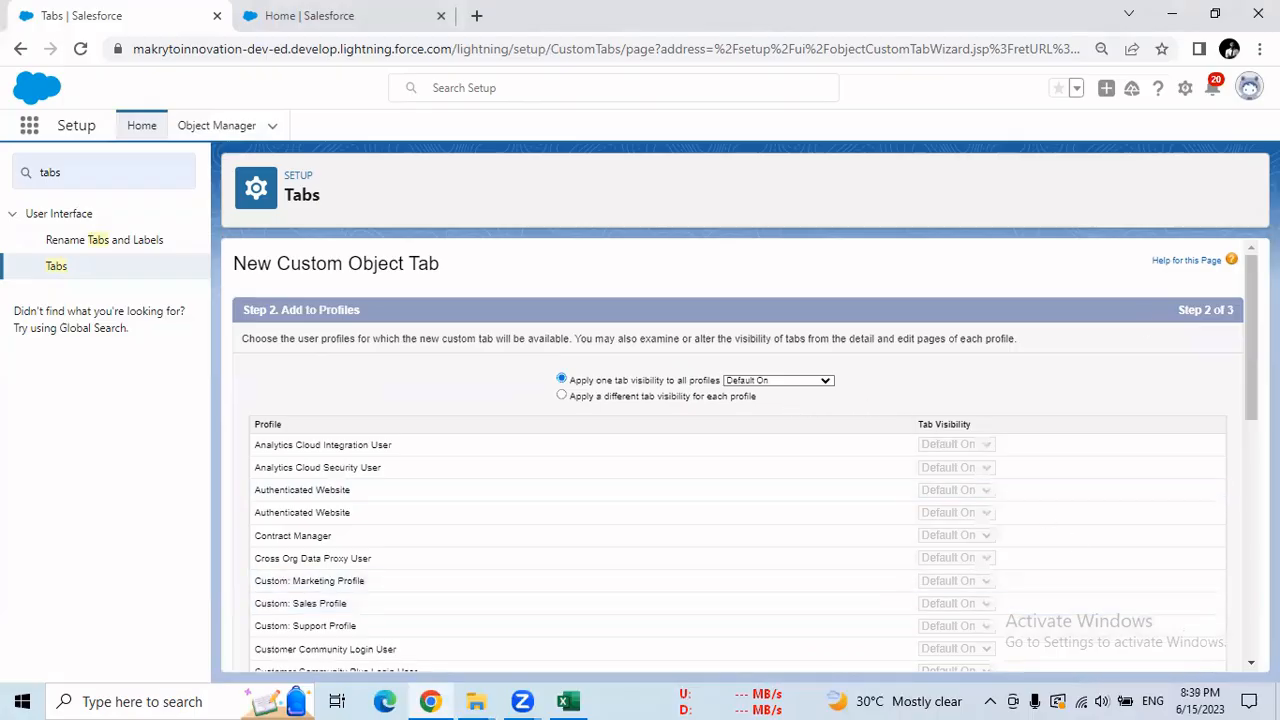
Step: Examine the profile list for the Course tab, from Analytics Cloud Integration User down to System Administrator
scroll(745, 455, "down", 6)
scroll(1226, 366, "up", 8)
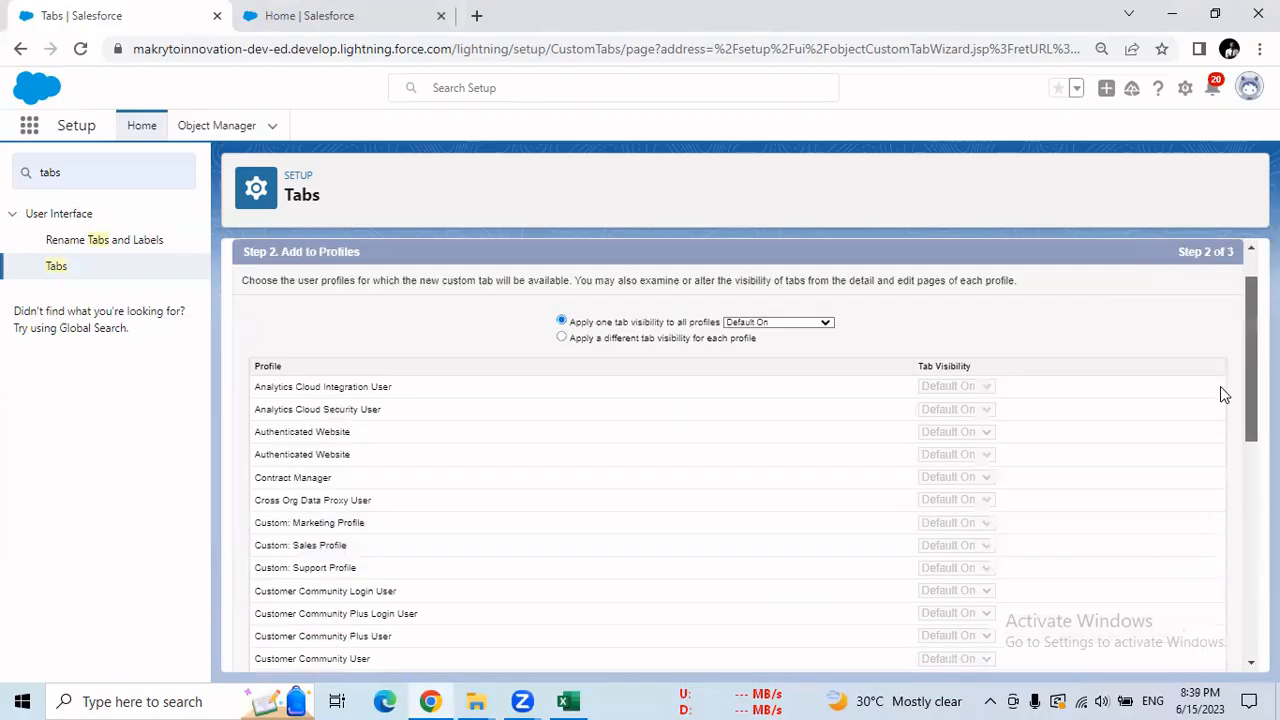
scroll(1226, 499, "down", 8)
scroll(1240, 490, "up", 5)
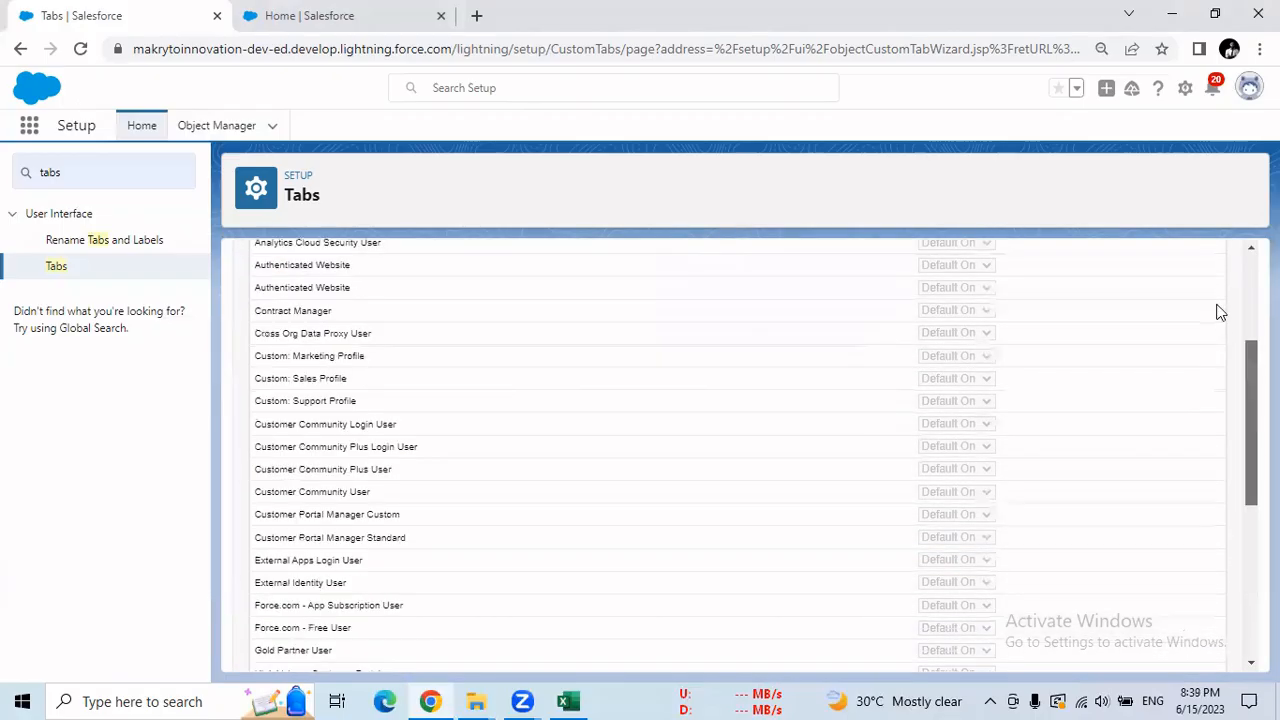
scroll(1220, 310, "up", 3)
scroll(1218, 315, "down", 10)
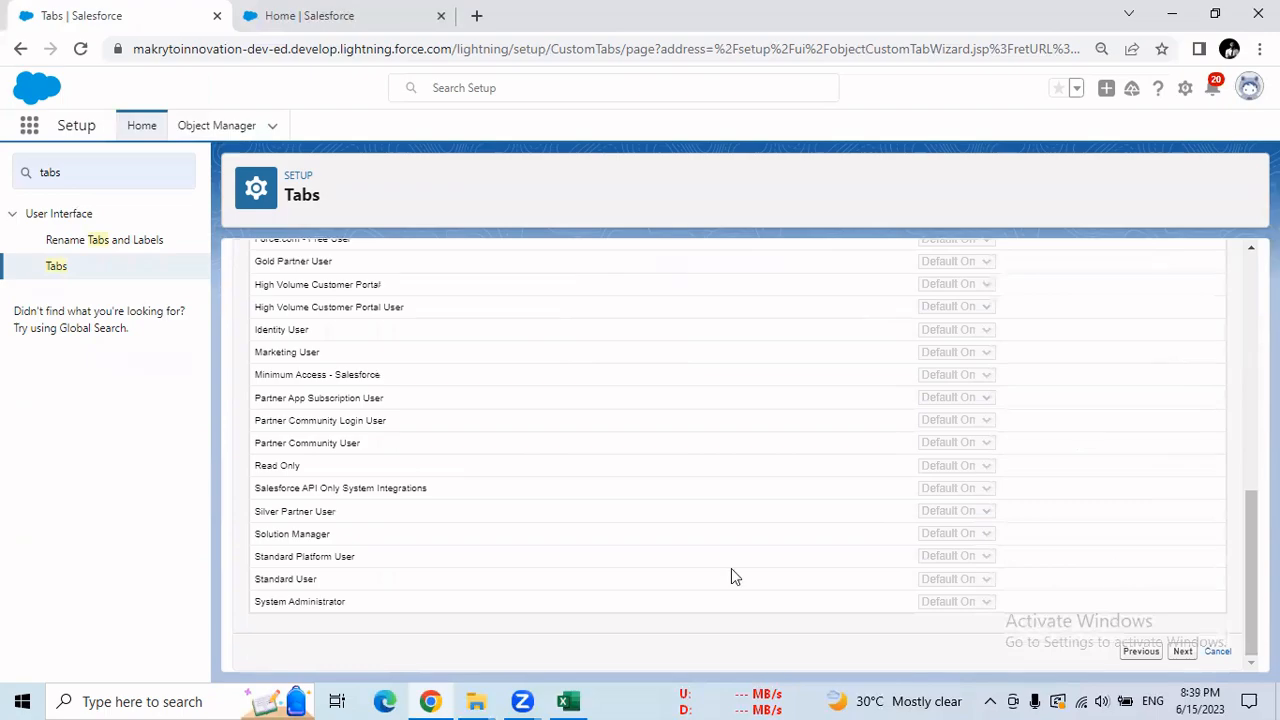
left_click_drag(263, 608, 370, 612)
scroll(1175, 583, "up", 10)
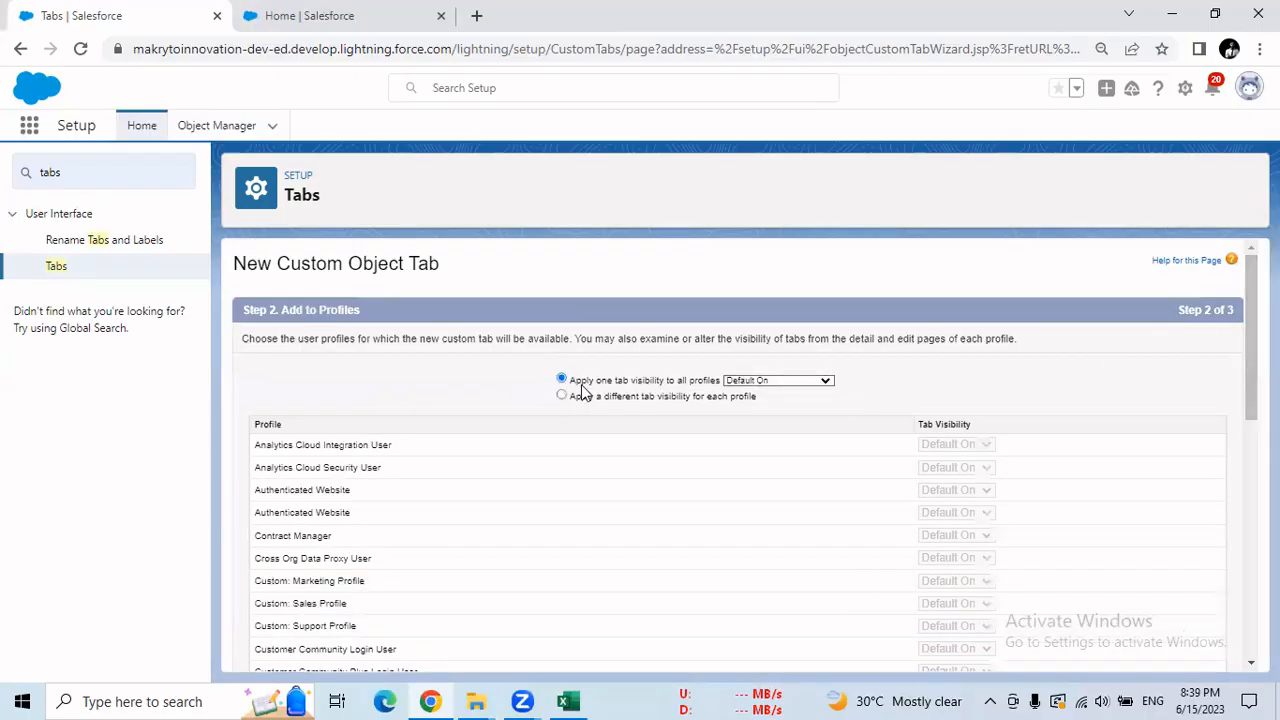
Step: Set the Course tab's visibility to Default Off for all profiles and switch to a different tab visibility for each profile
left_click(786, 388)
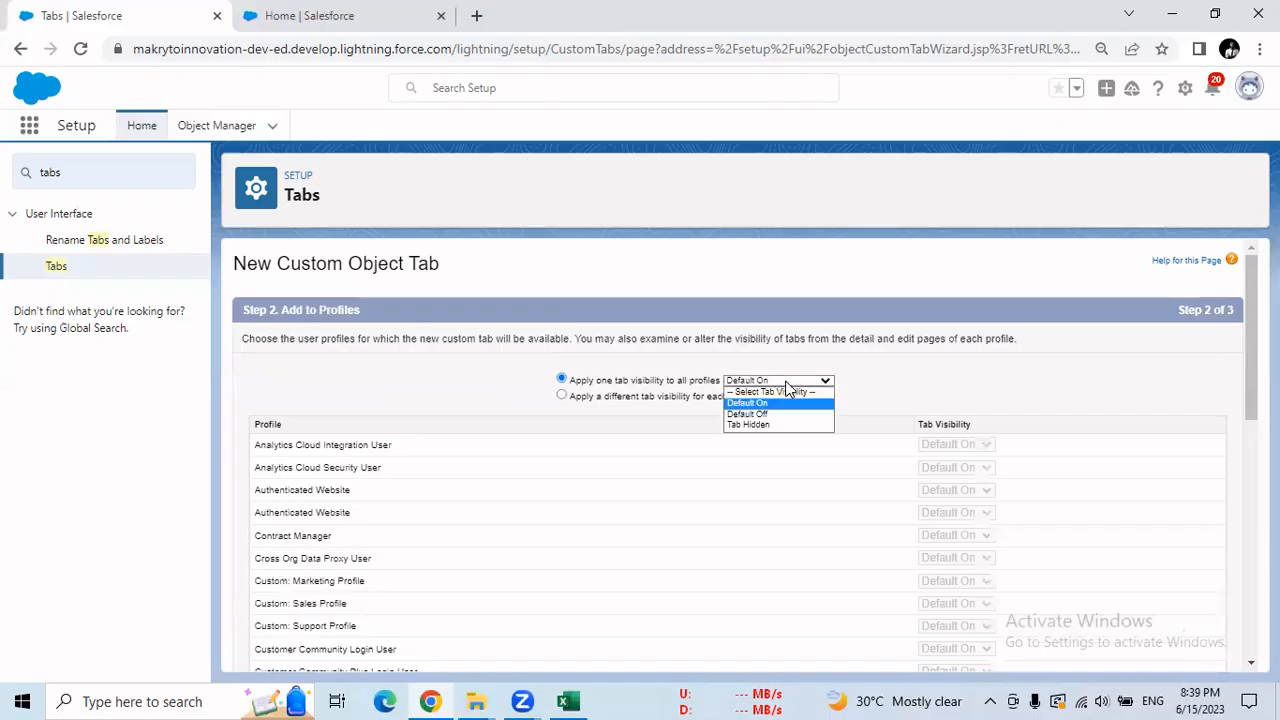
left_click(785, 405)
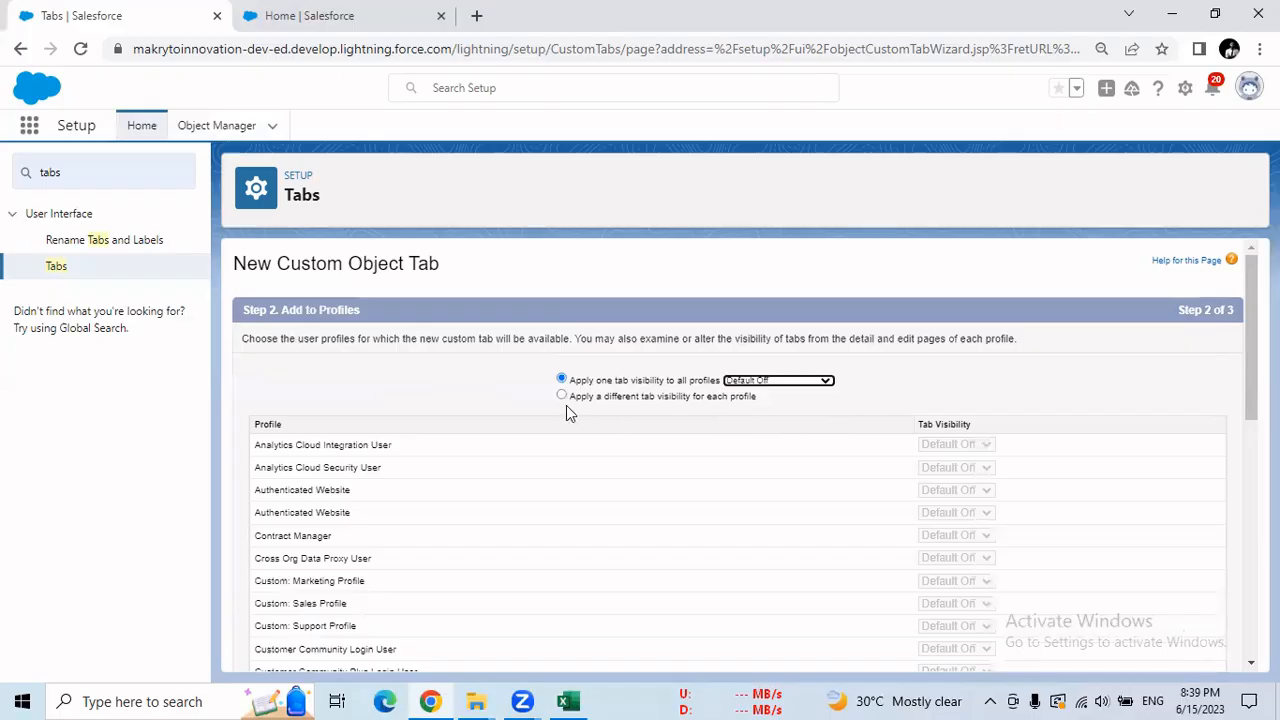
left_click(562, 397)
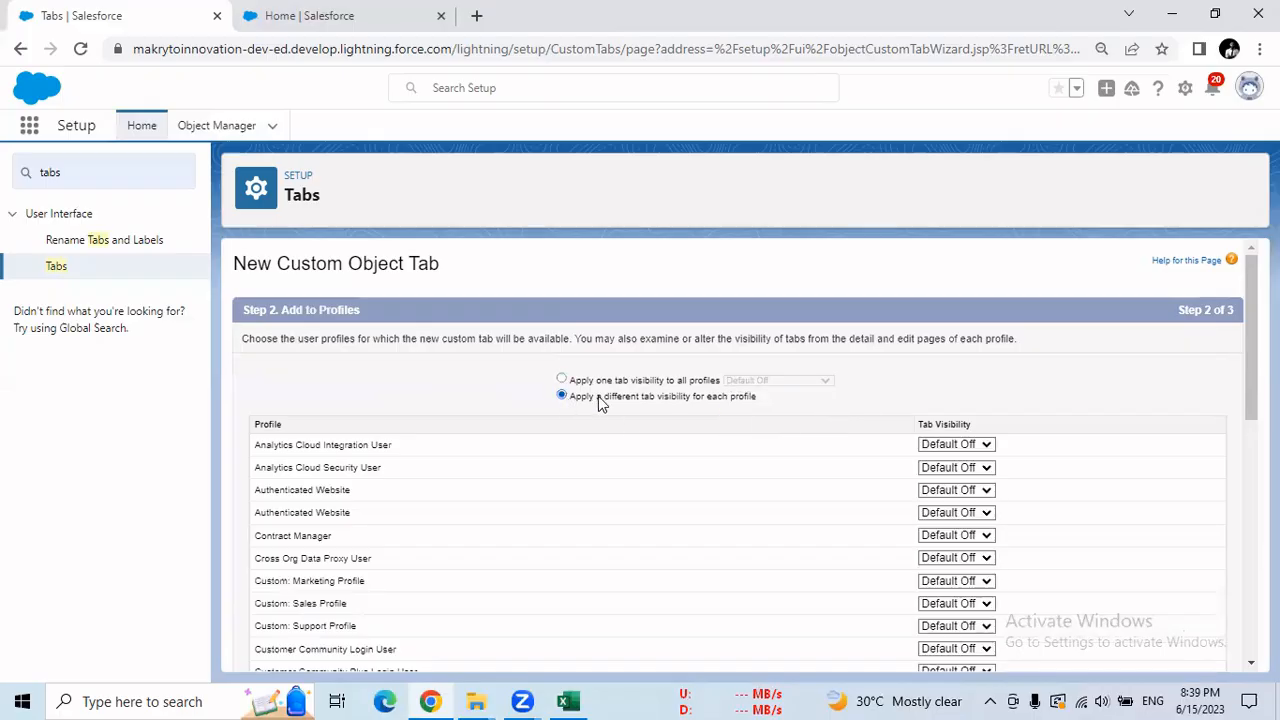
Step: Set the System Administrator profile's tab visibility to Default On and continue to the custom app assignment
left_click_drag(1251, 345, 1251, 585)
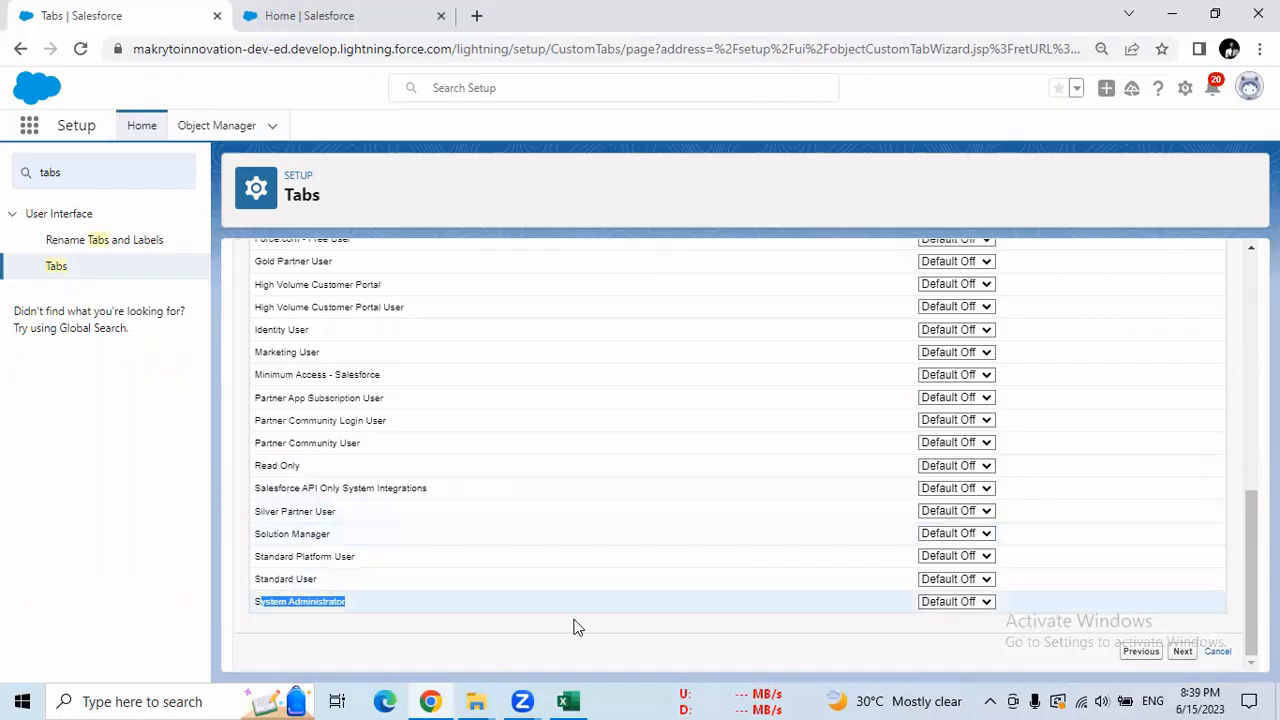
left_click(930, 604)
left_click(938, 616)
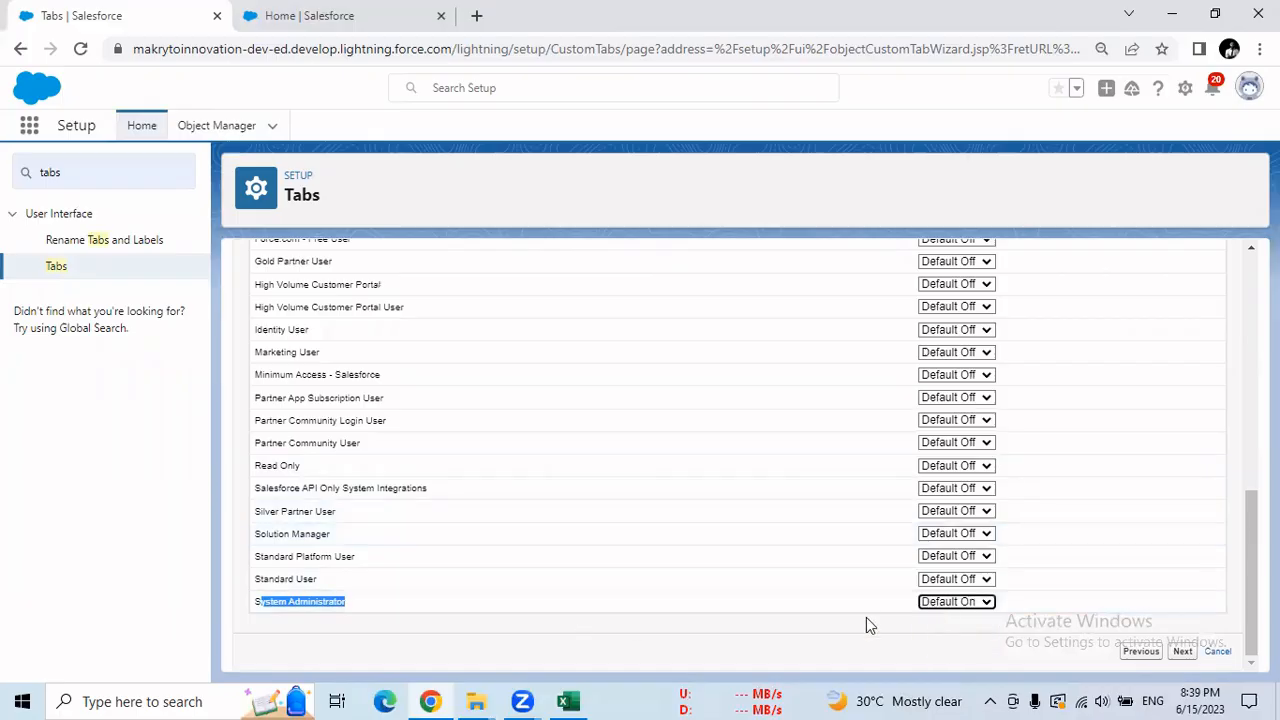
left_click(336, 617)
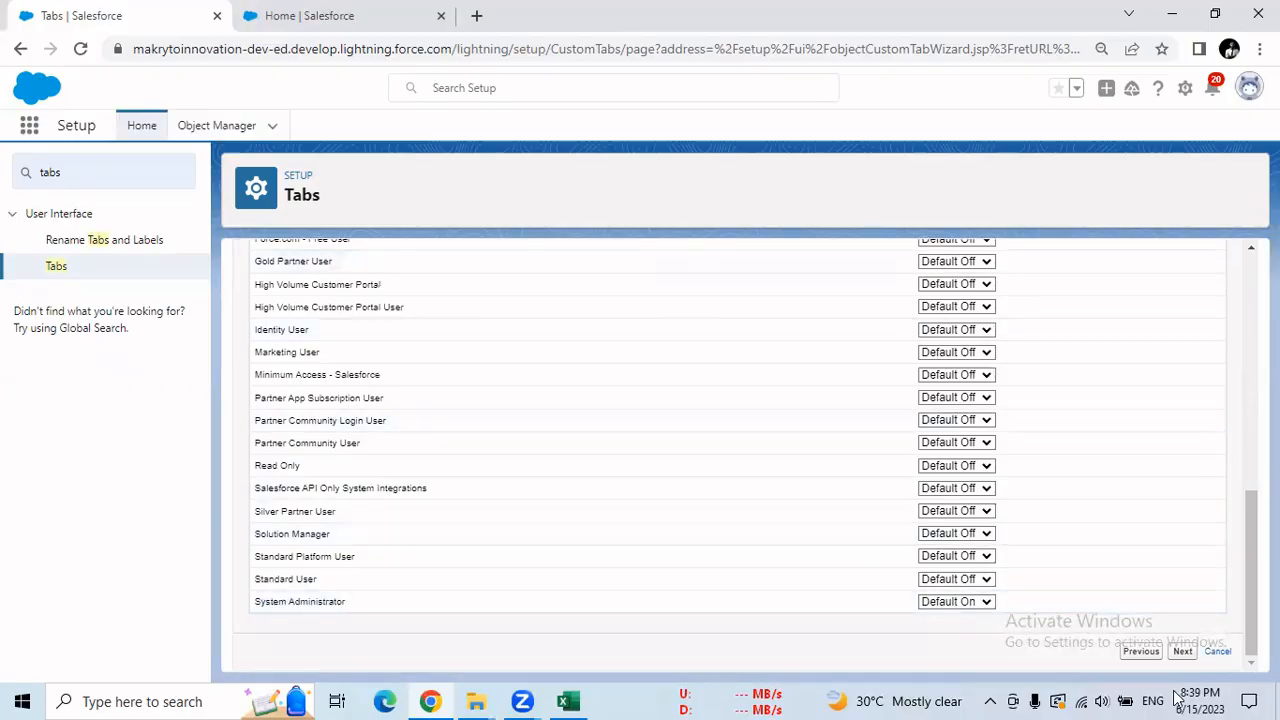
left_click(1182, 652)
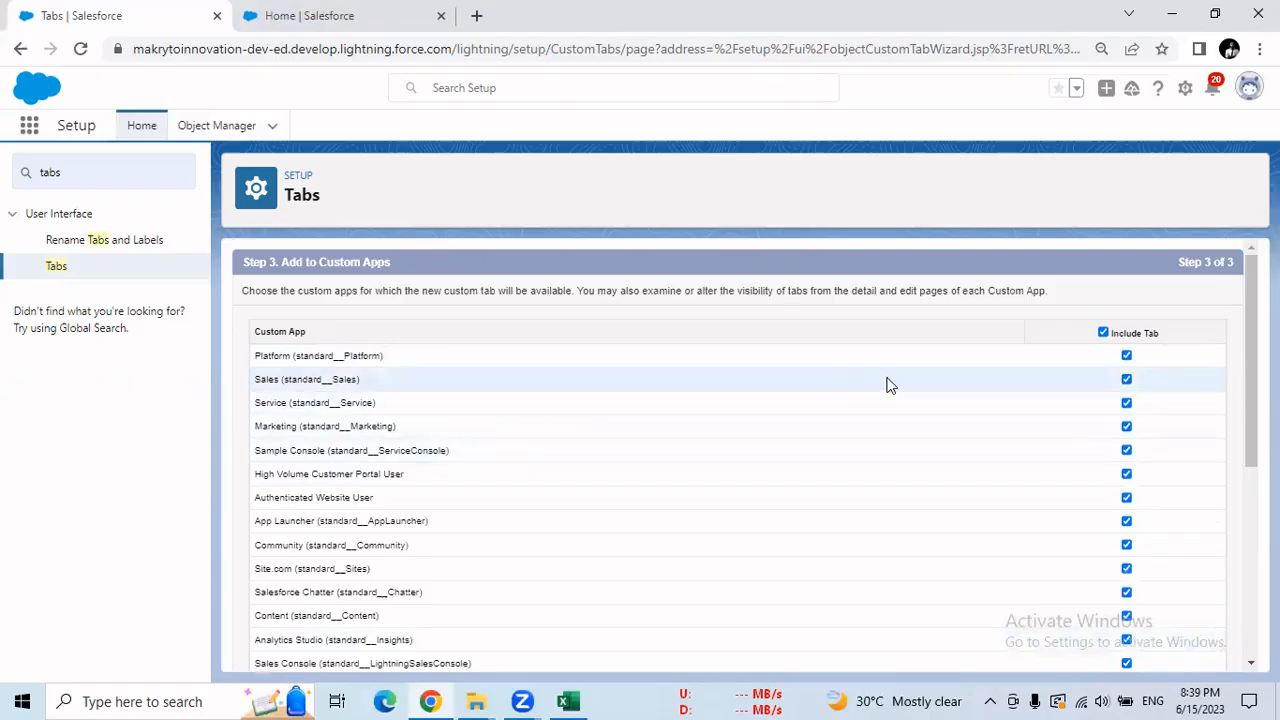
Step: Include the Course tab only in the TMS app, excluding every other custom app, and save the tab
scroll(1250, 390, "down", 5)
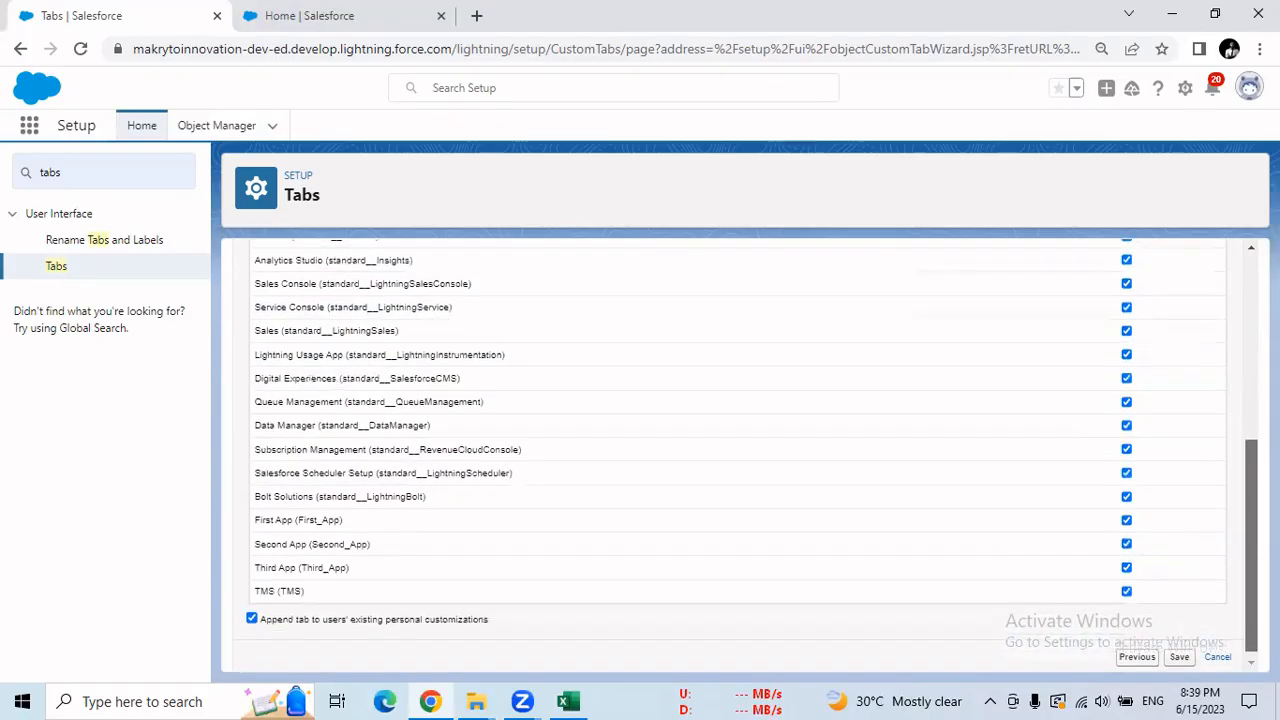
scroll(1250, 390, "up", 10)
left_click(1103, 333)
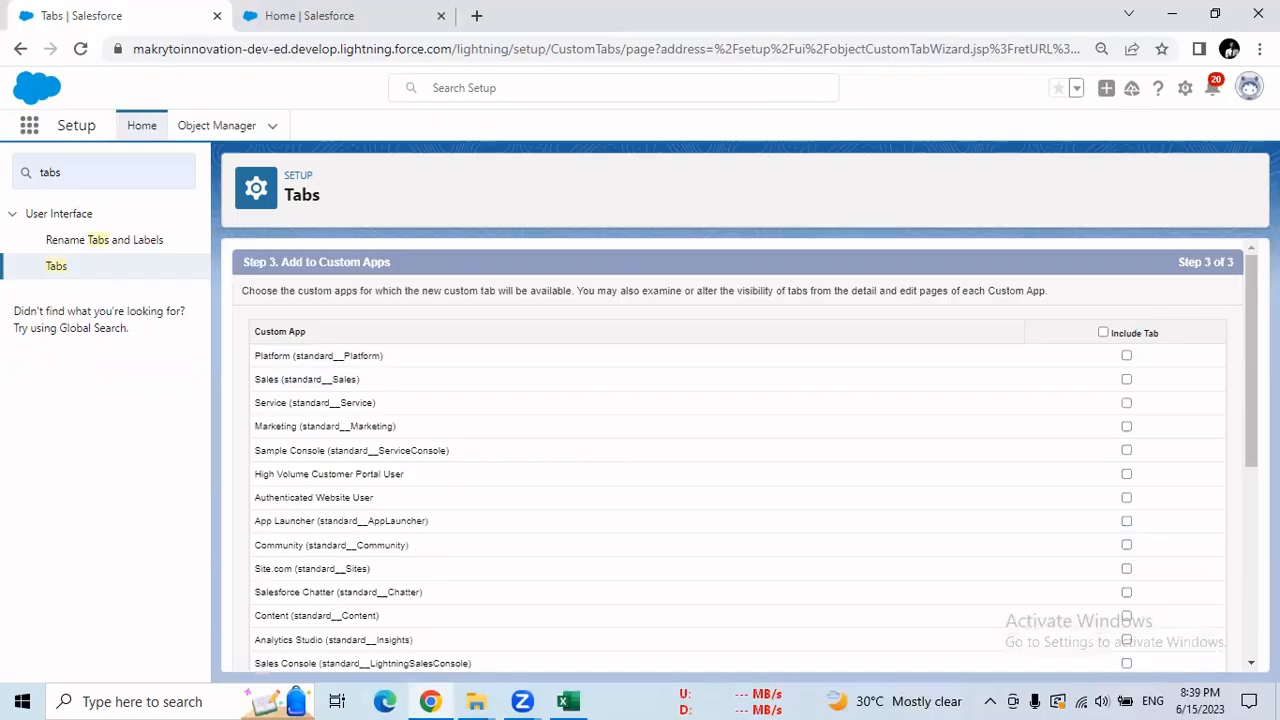
scroll(1250, 390, "down", 1)
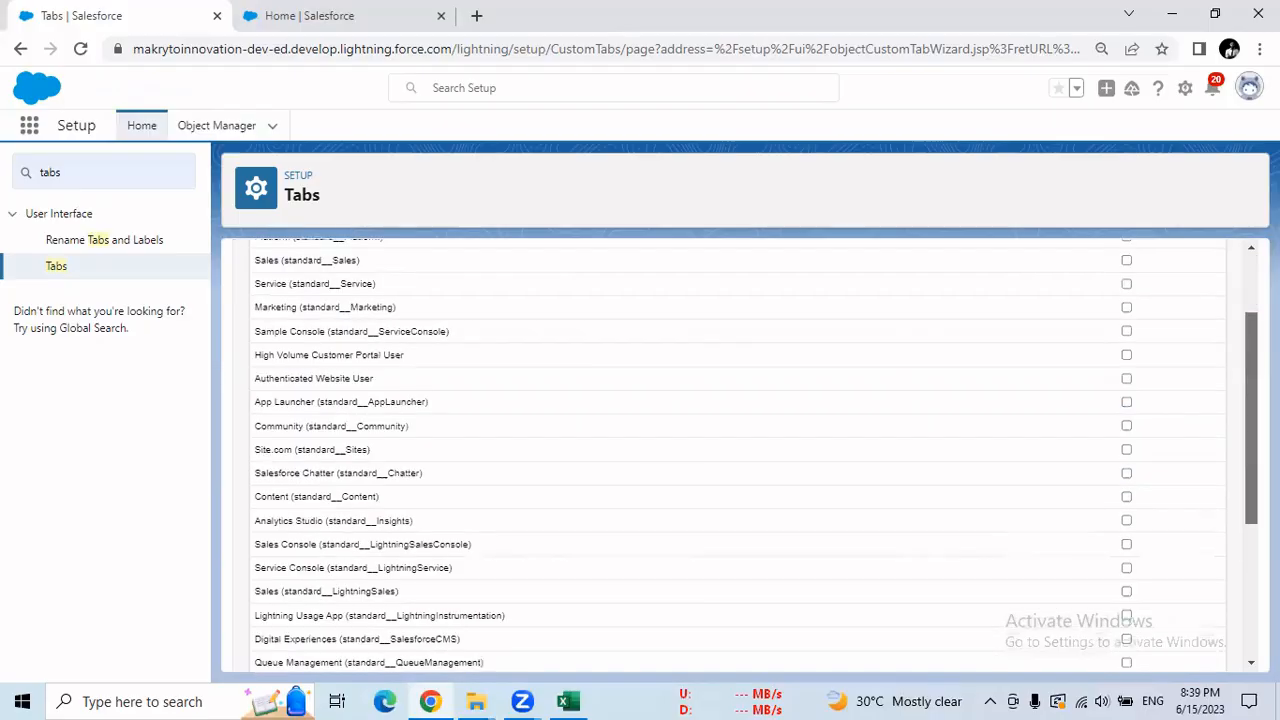
scroll(740, 450, "down", 3)
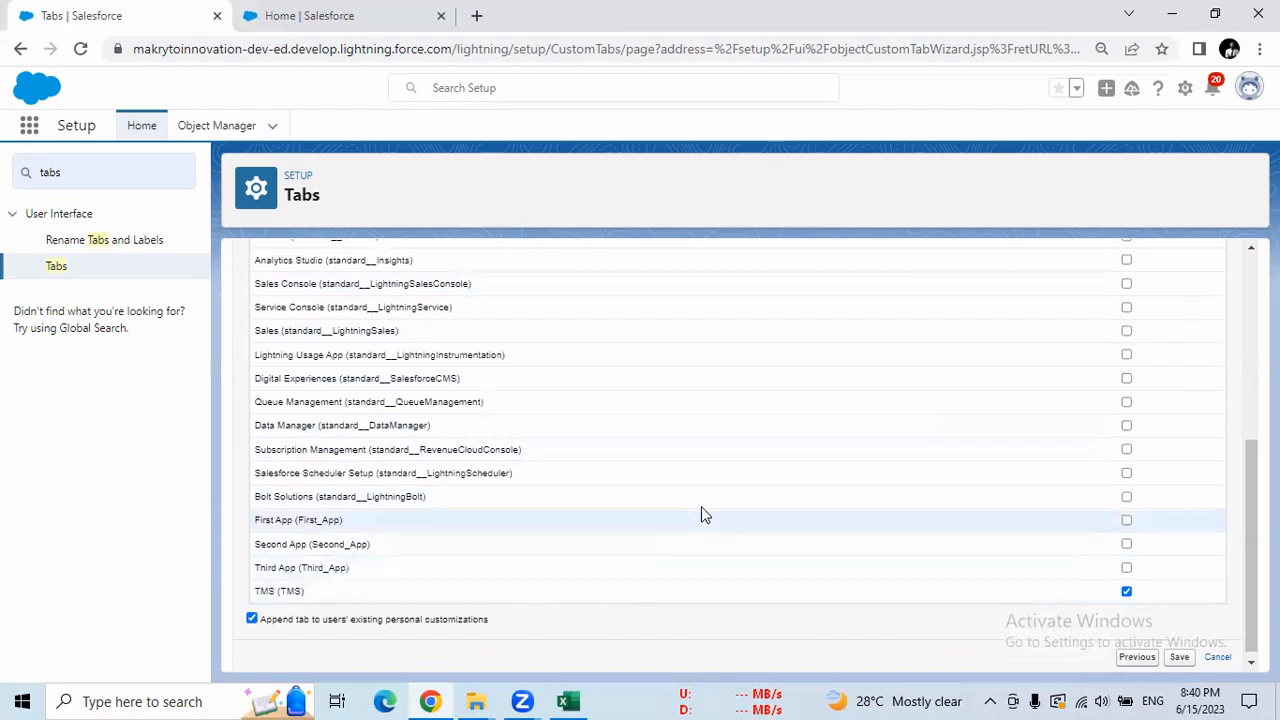
left_click(1180, 660)
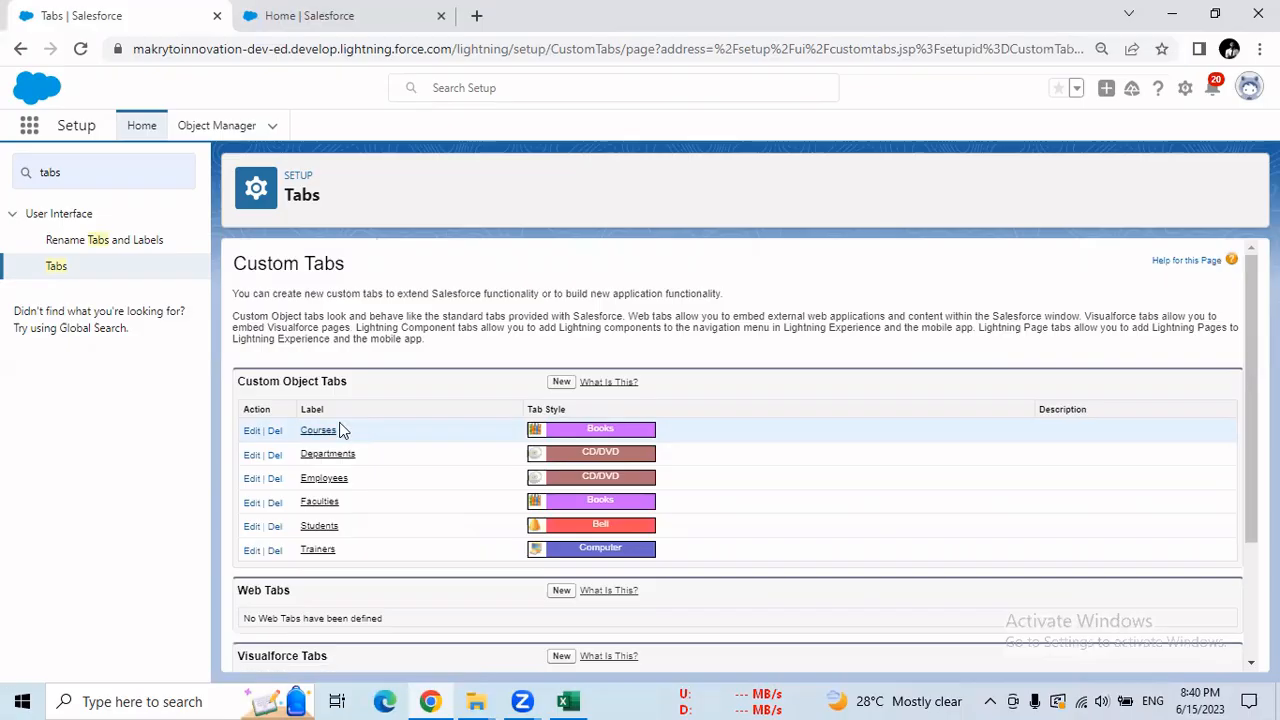
Step: Start a new custom object tab for Purchase and browse the available tab styles
left_click(561, 384)
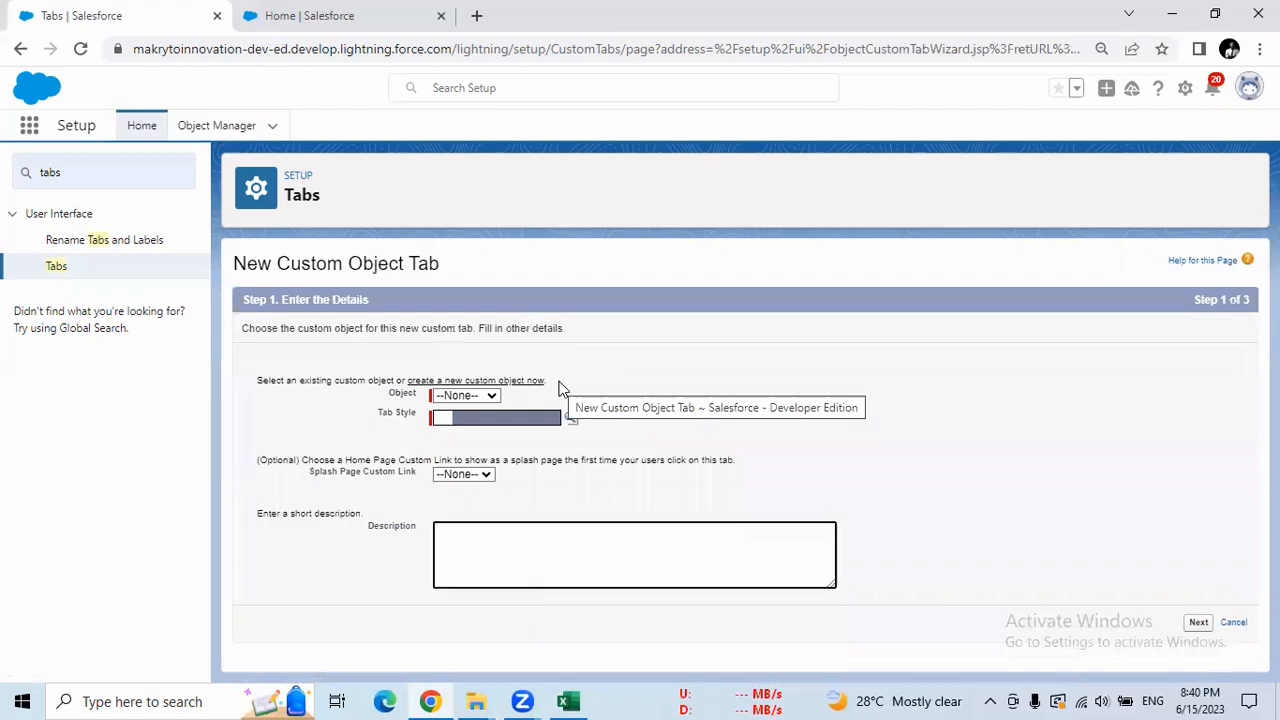
left_click(466, 395)
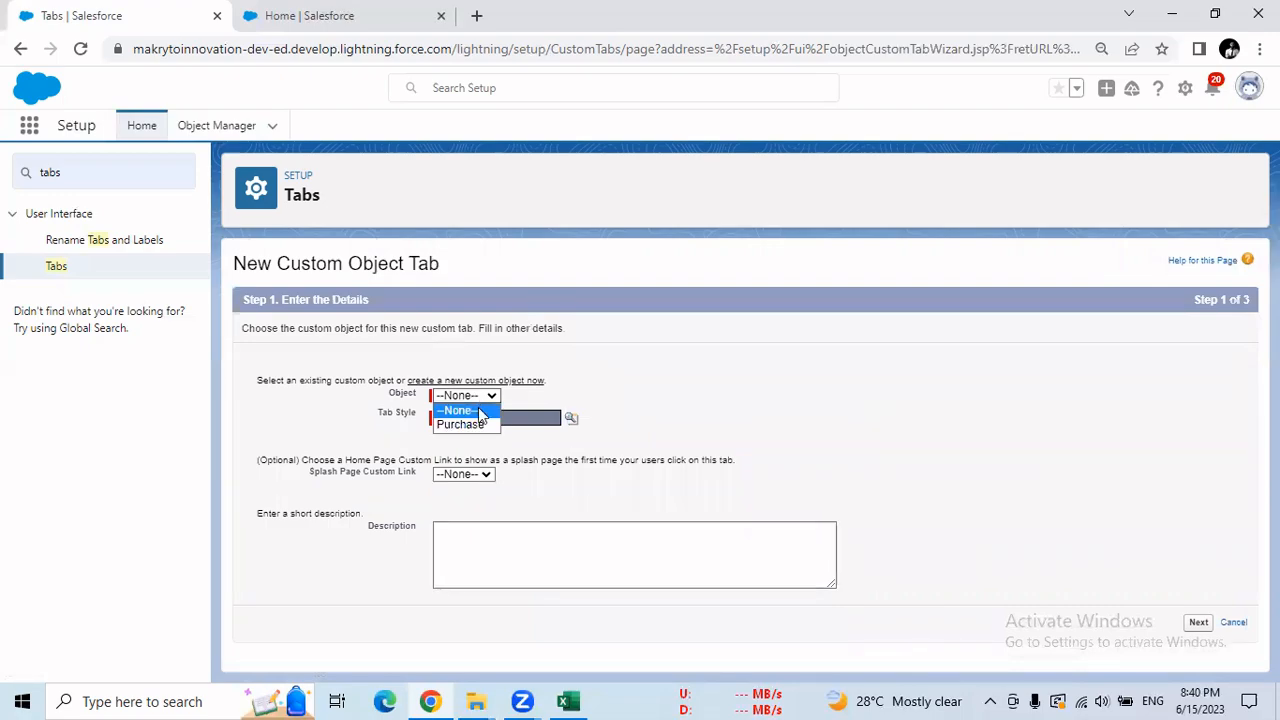
left_click(484, 425)
left_click(571, 420)
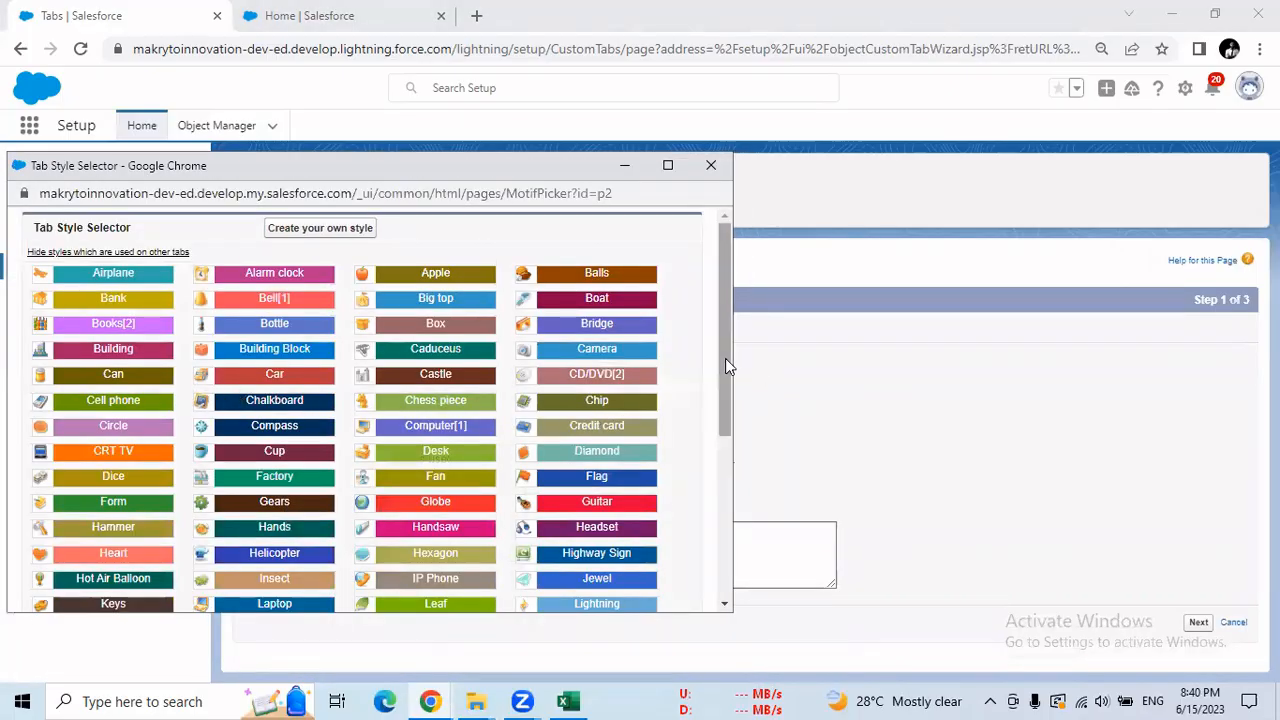
mouse_move(726, 366)
left_mouse_down()
mouse_move(725, 378)
mouse_move(723, 343)
mouse_move(724, 389)
left_mouse_up()
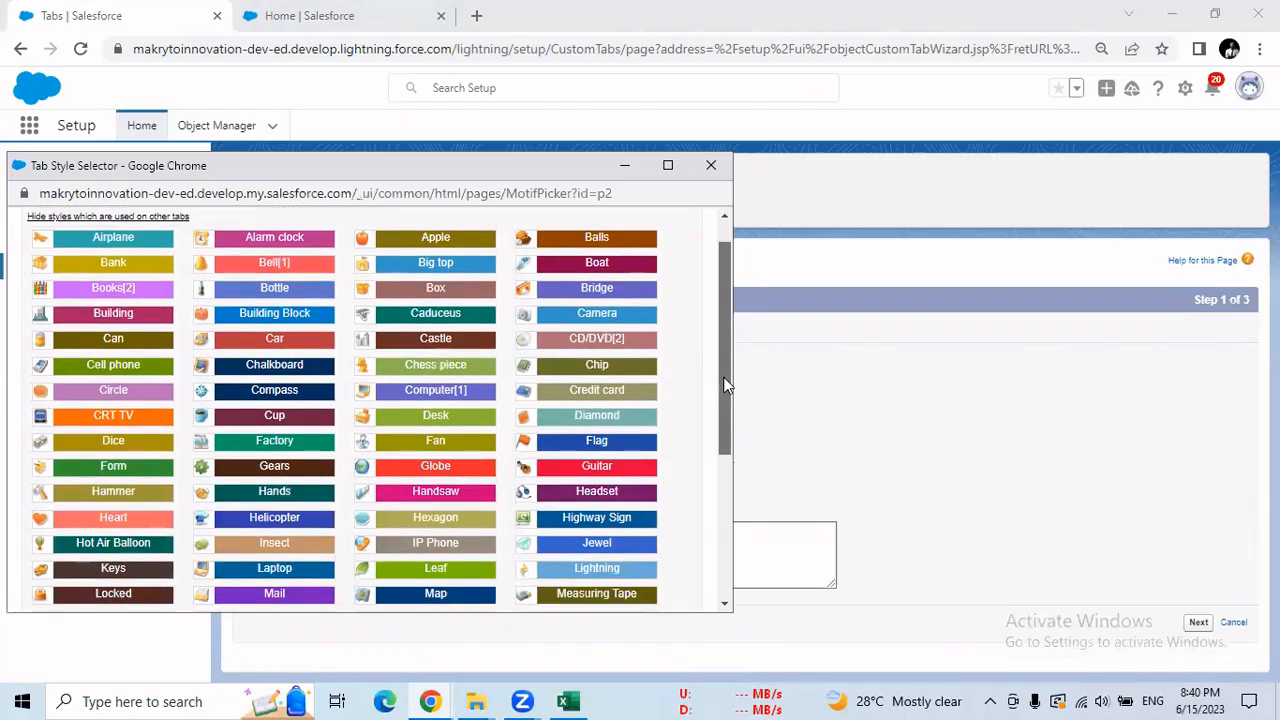
Step: Give the new Purchase tab the Credit card style and set its visibility for all profiles to Default Off
left_click(598, 390)
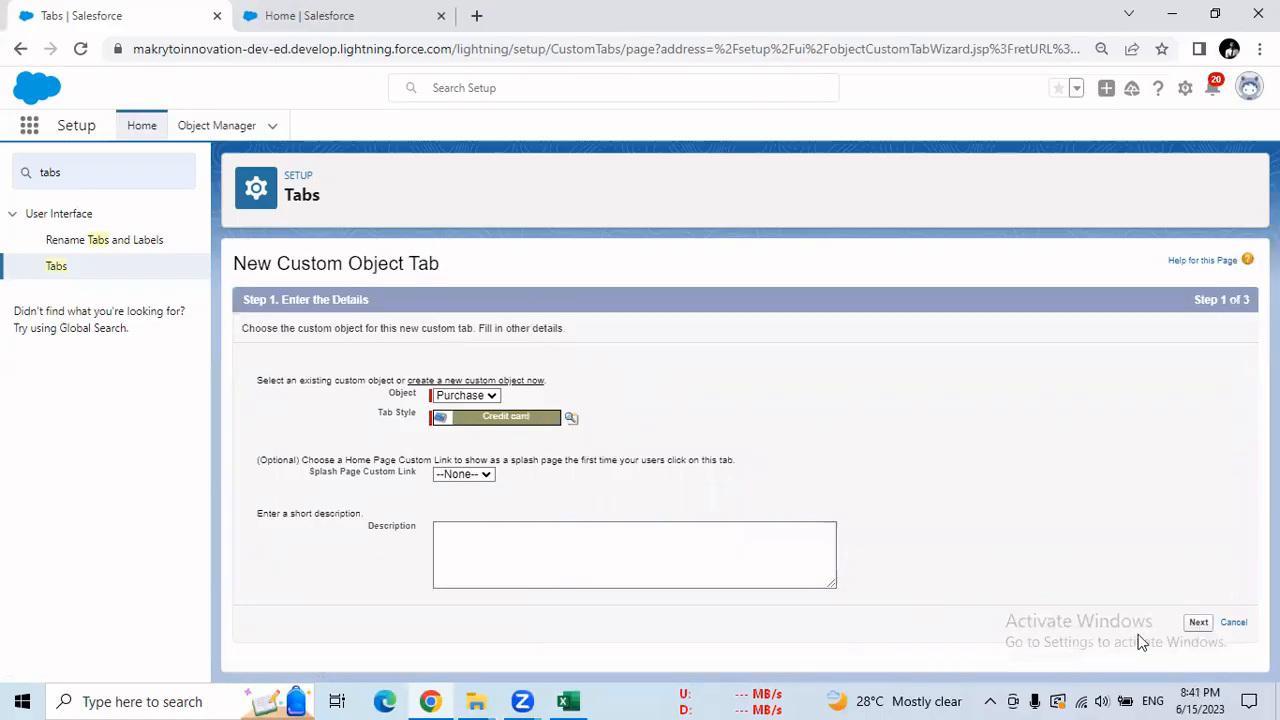
left_click(1199, 623)
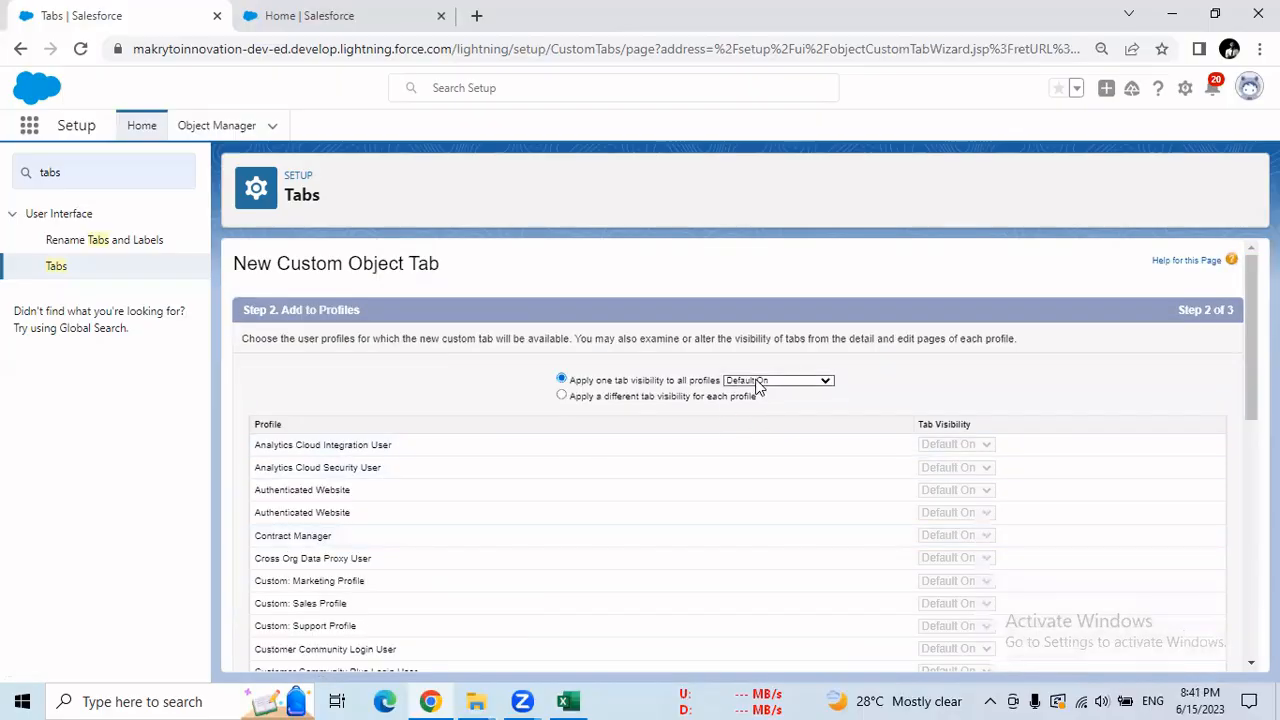
left_click(757, 388)
left_click(758, 406)
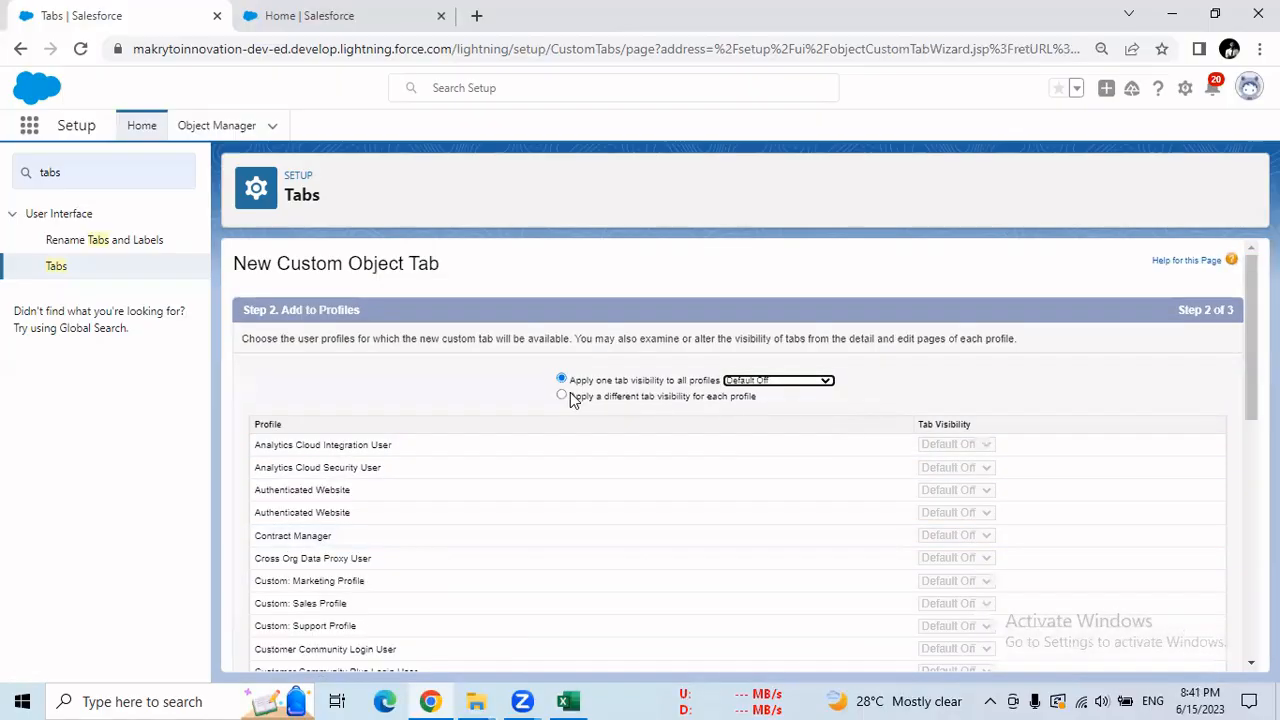
Step: Apply a different tab visibility for each profile, set System Administrator to Default On, and continue to the app selection
left_click(571, 397)
scroll(640, 450, "down", 10)
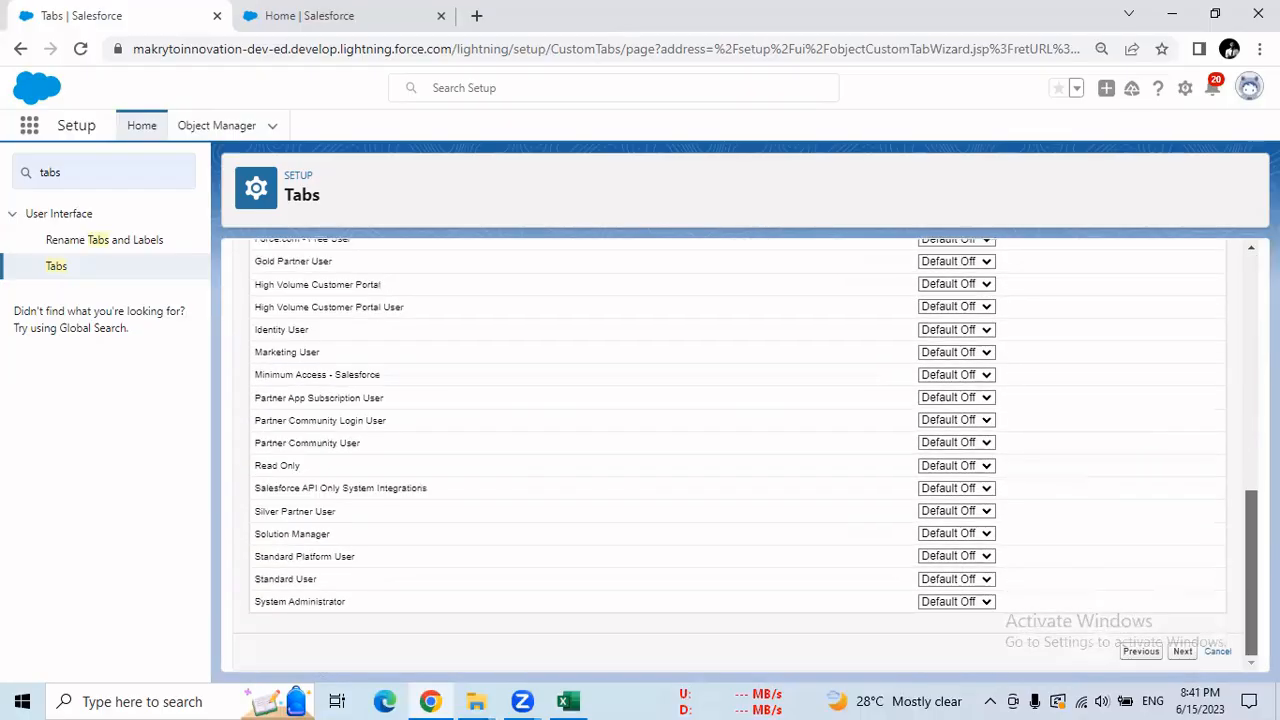
left_click(955, 601)
left_click(957, 613)
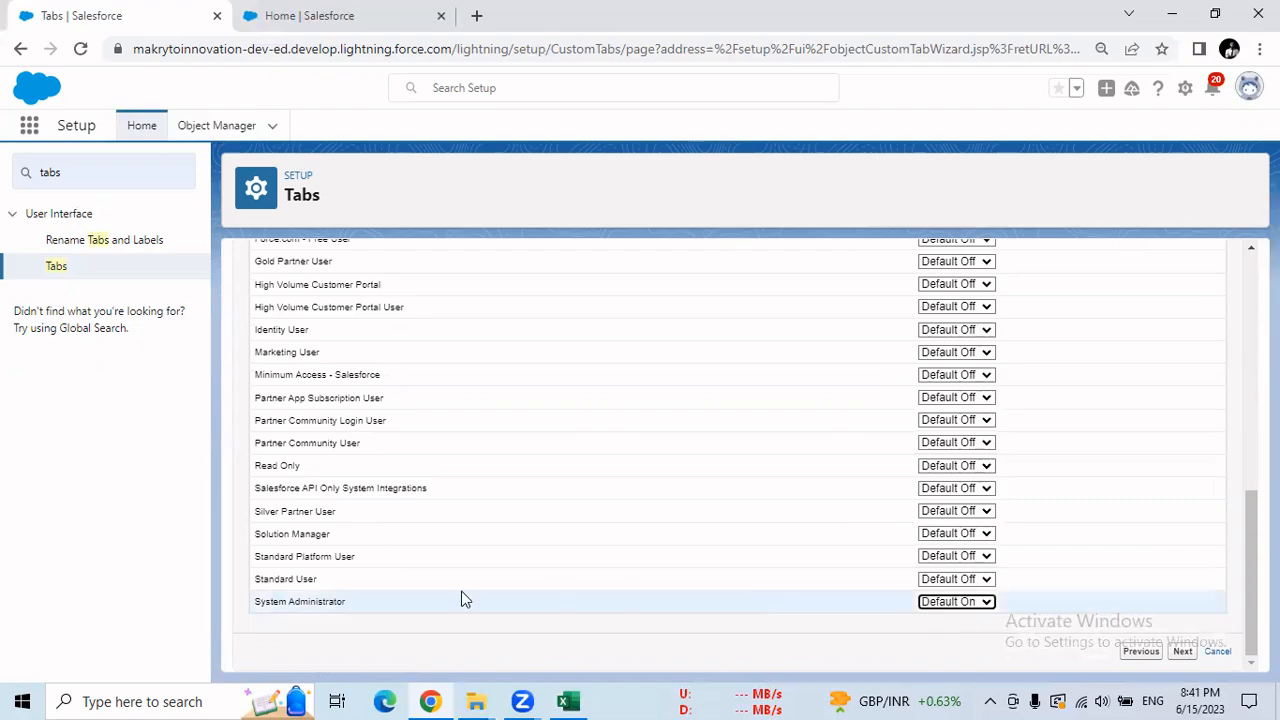
left_click(1183, 651)
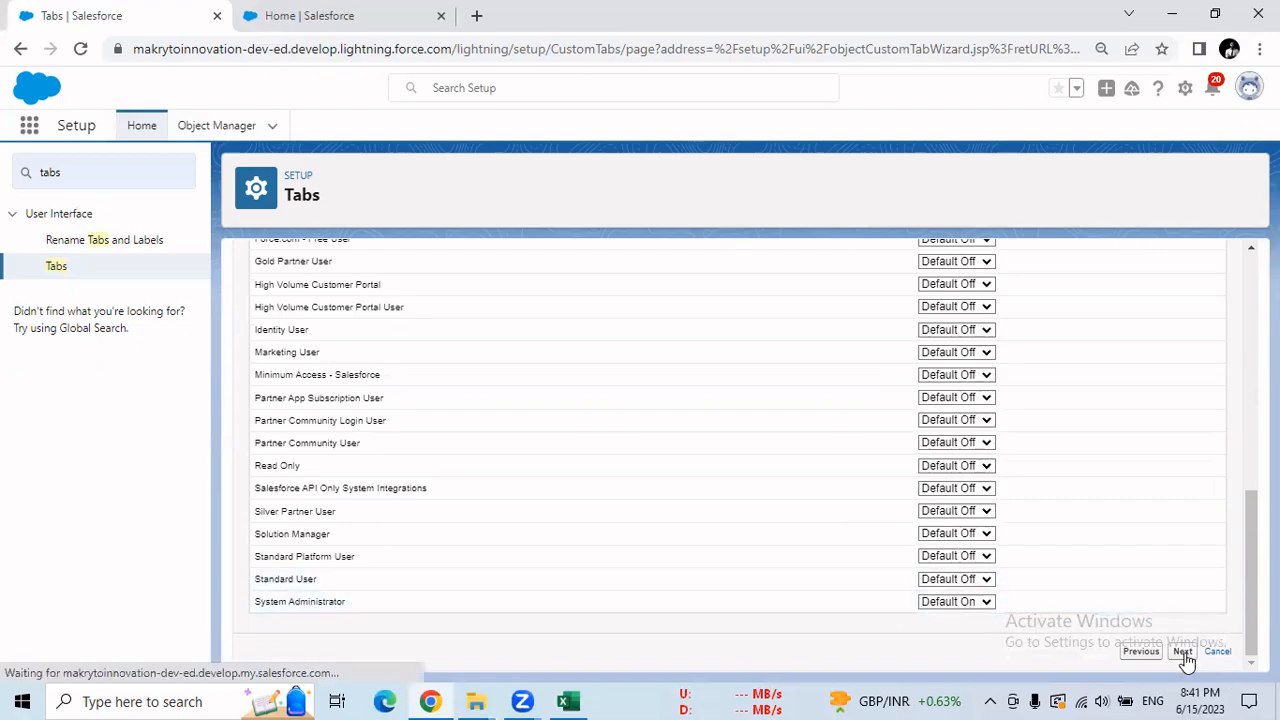
Step: Exclude the Purchase tab from all apps except TMS and save the new custom object tab
left_click_drag(1251, 338, 1231, 294)
left_click(1104, 333)
left_click_drag(1251, 360, 1226, 592)
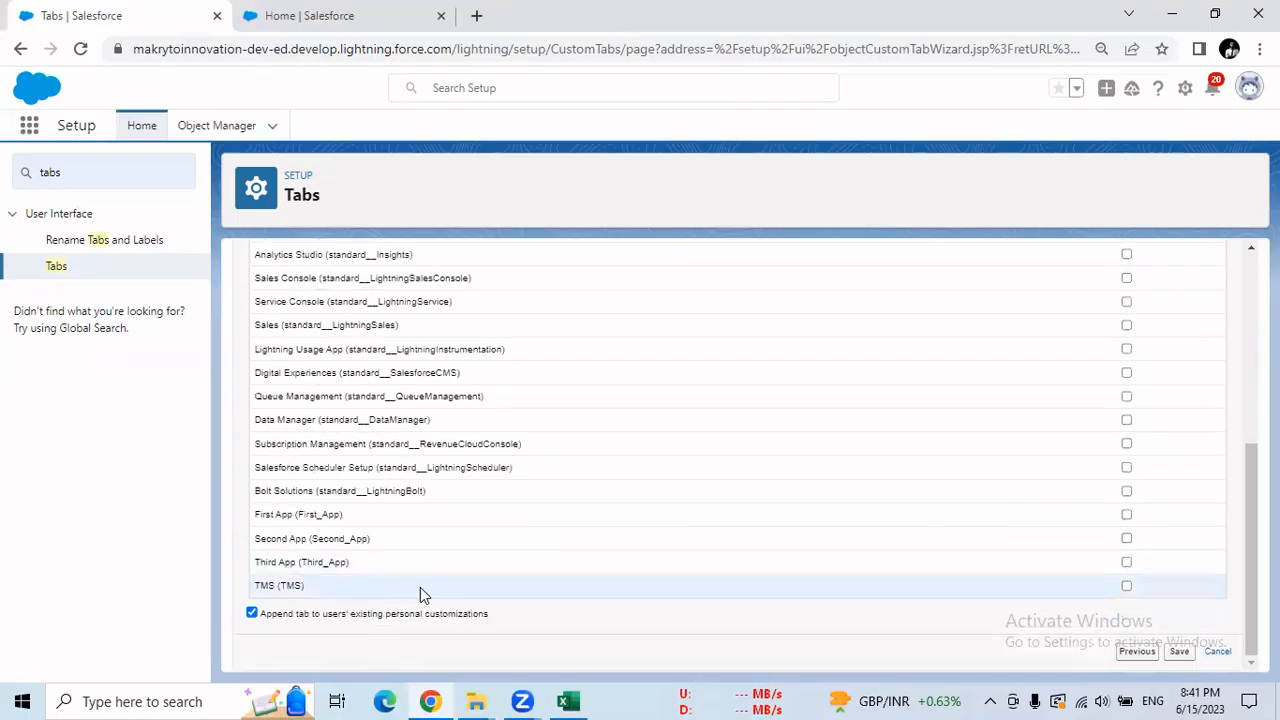
left_click(1126, 588)
left_click_drag(256, 514, 308, 594)
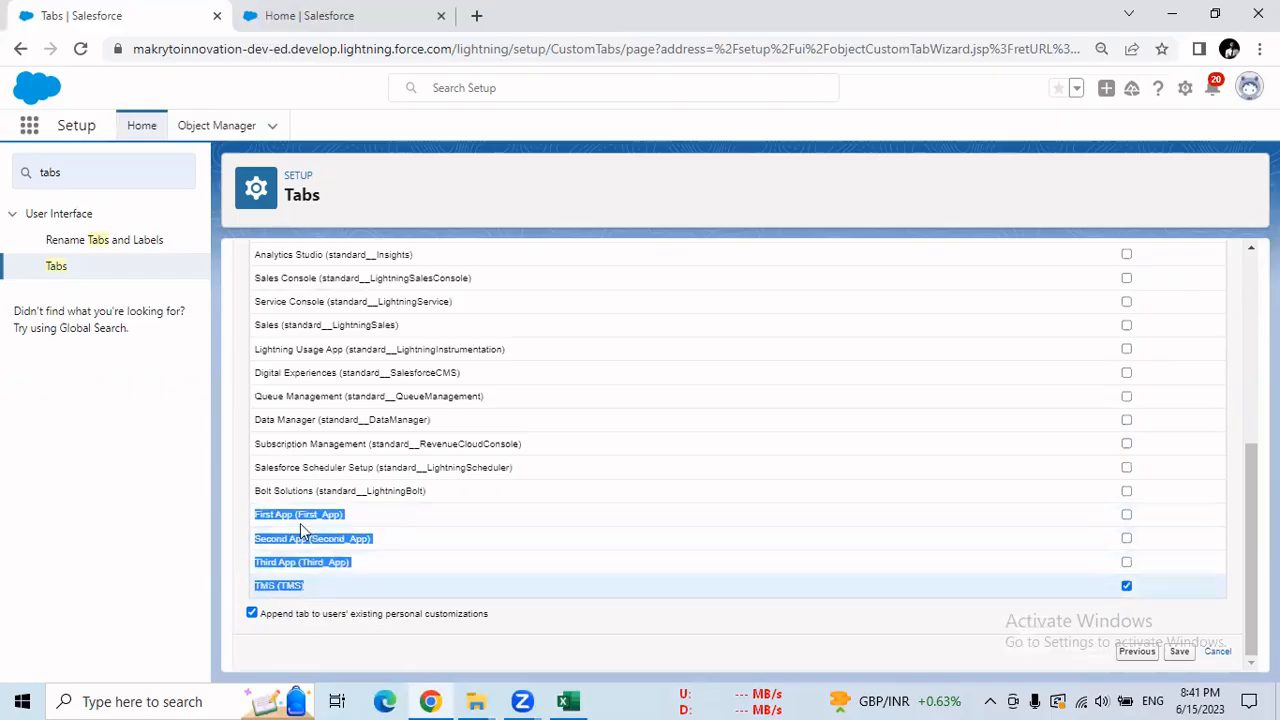
left_click(377, 600)
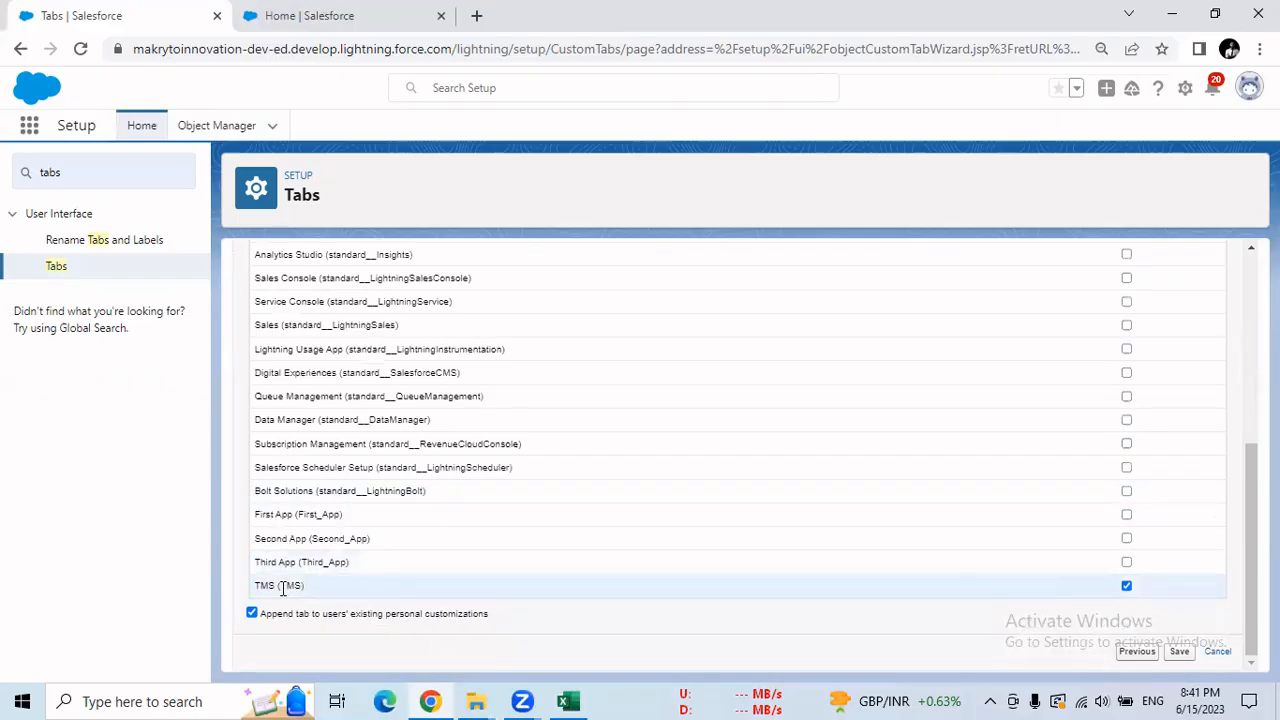
left_click(1180, 655)
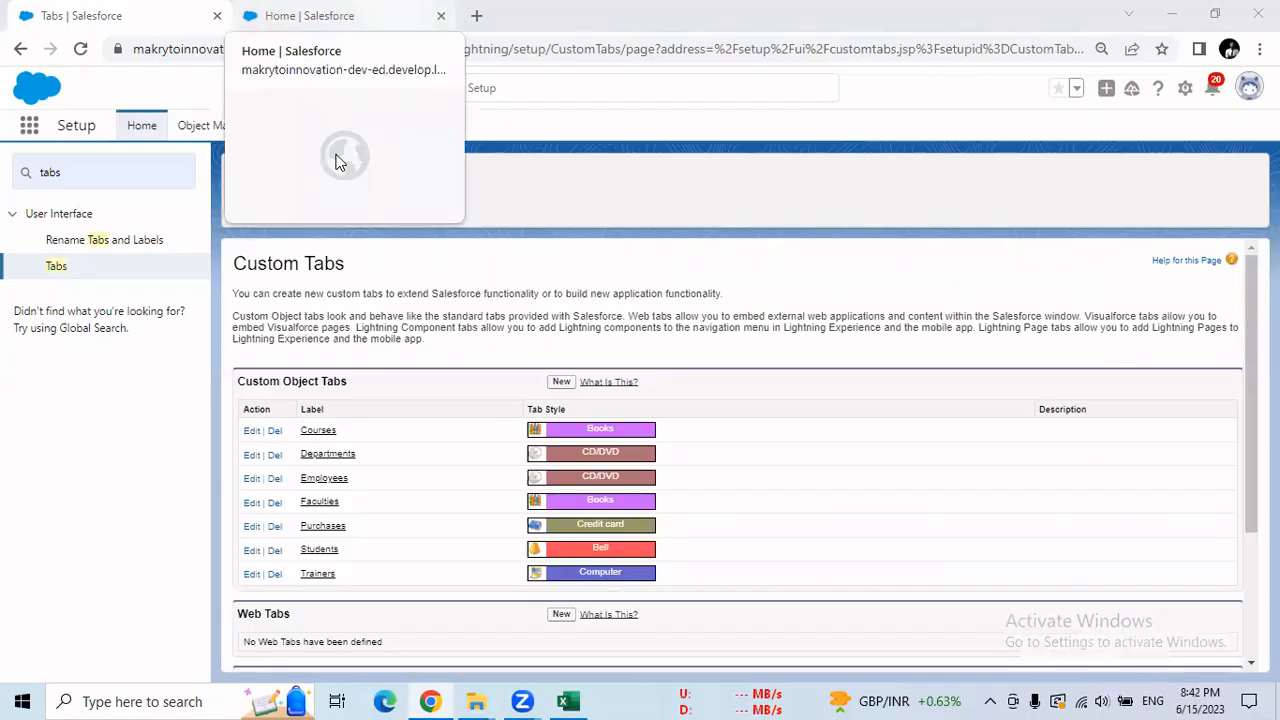
Step: Reload the TMS app, check the Students list, and open a blank new record form in Trainers
left_click(340, 162)
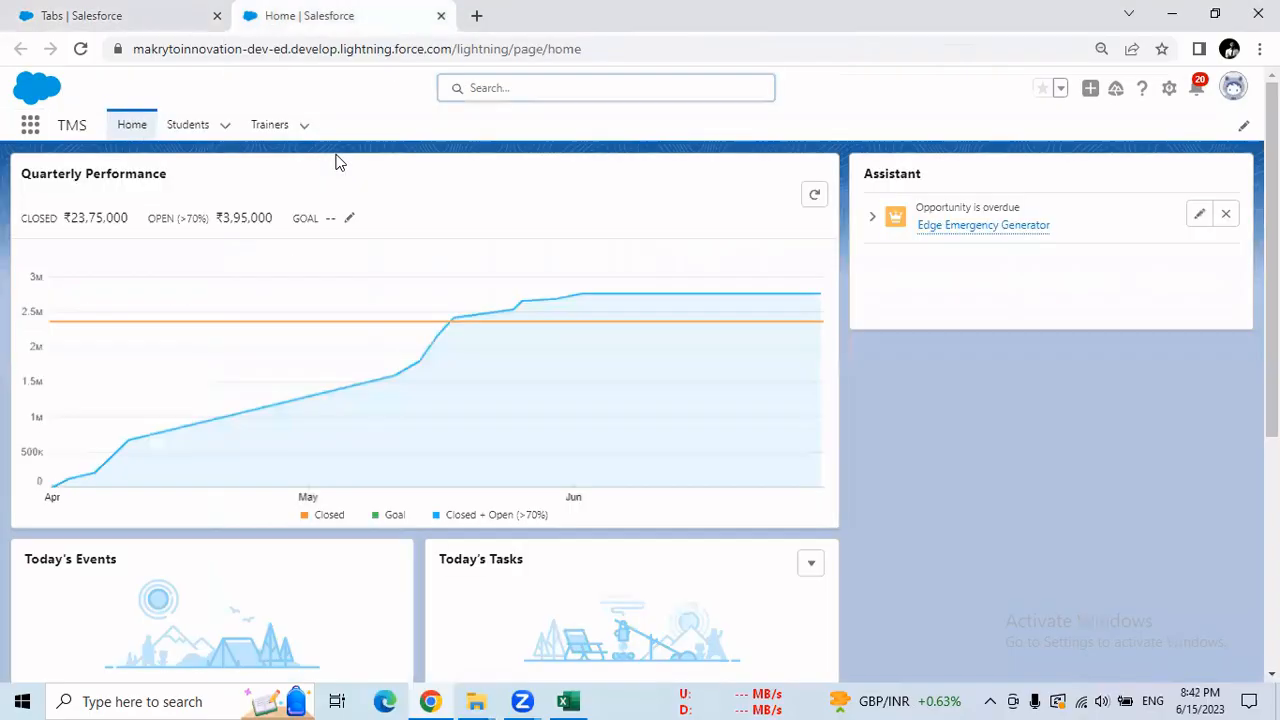
left_click(80, 49)
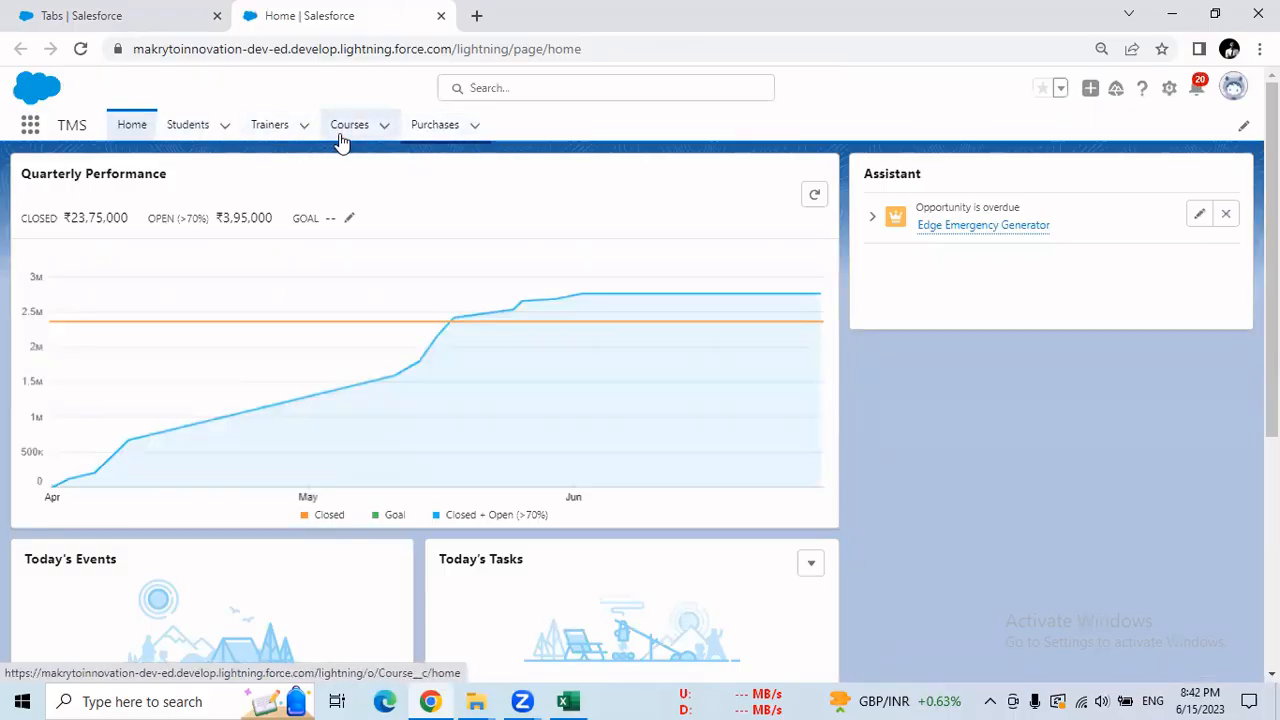
left_click(193, 130)
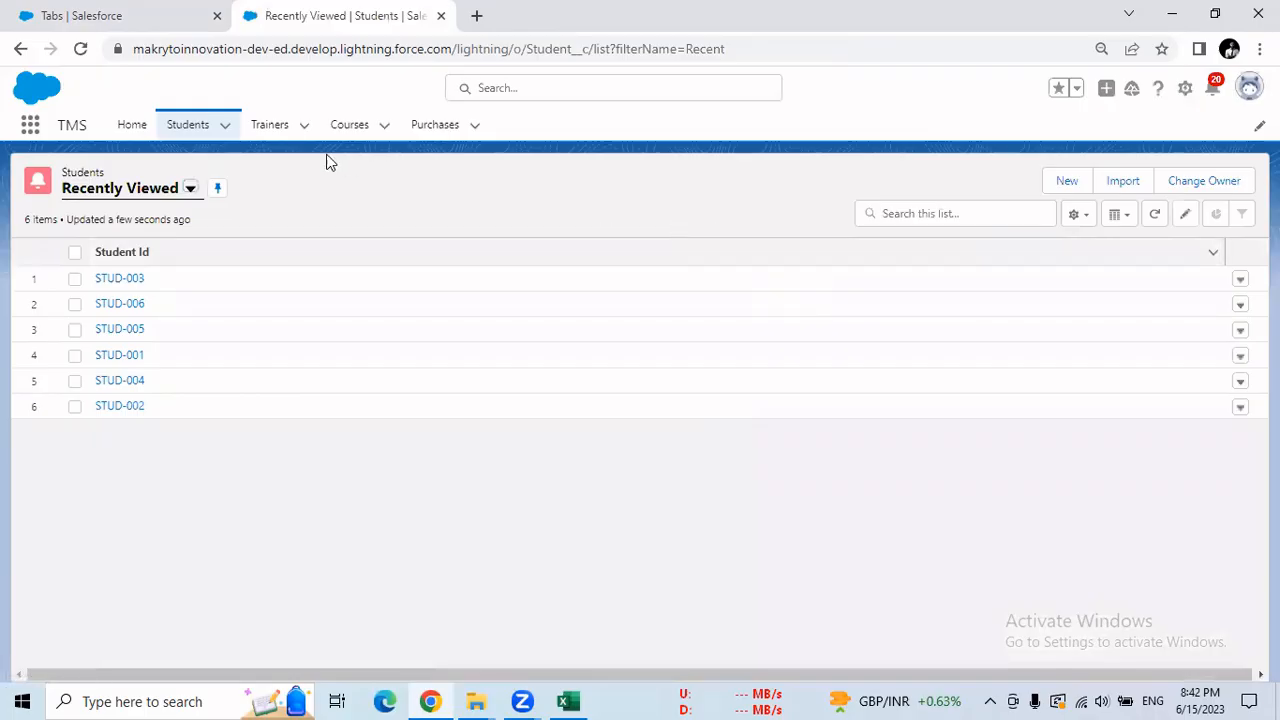
left_click(284, 131)
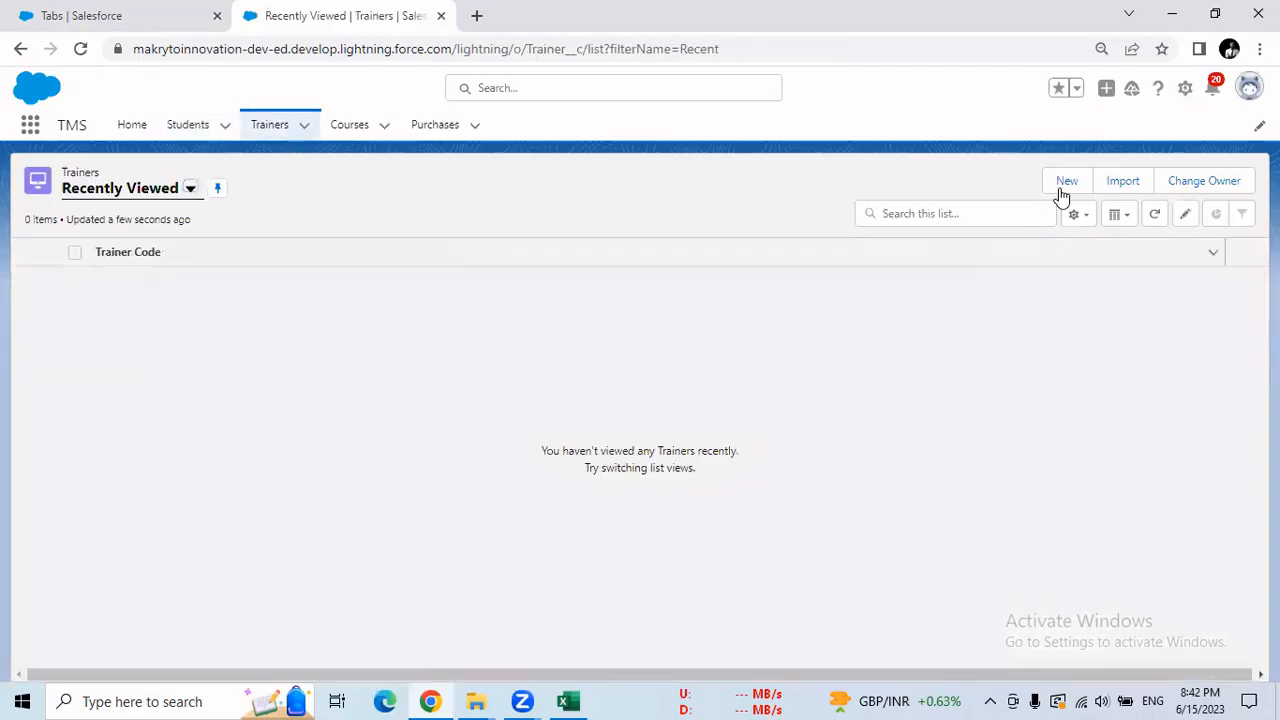
left_click(1064, 188)
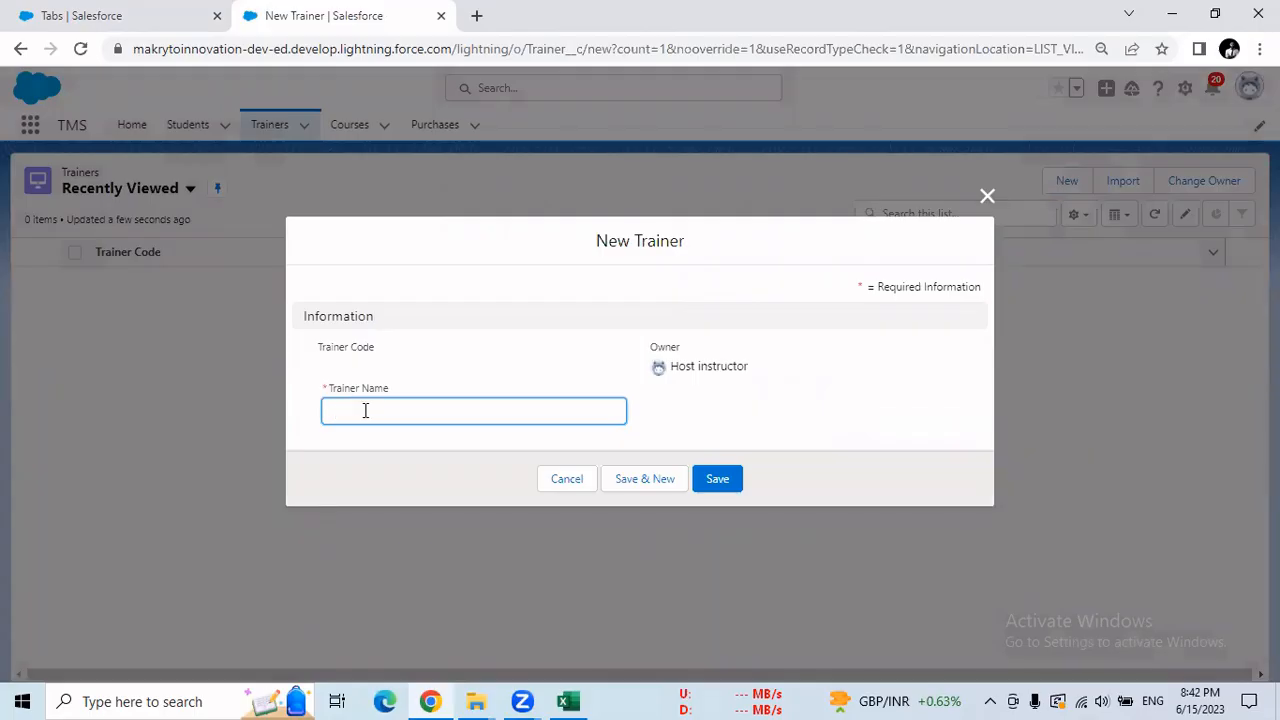
Step: Find the Trainer object in Object Manager by searching for "trai" and review its Fields & Relationships list
left_click(146, 30)
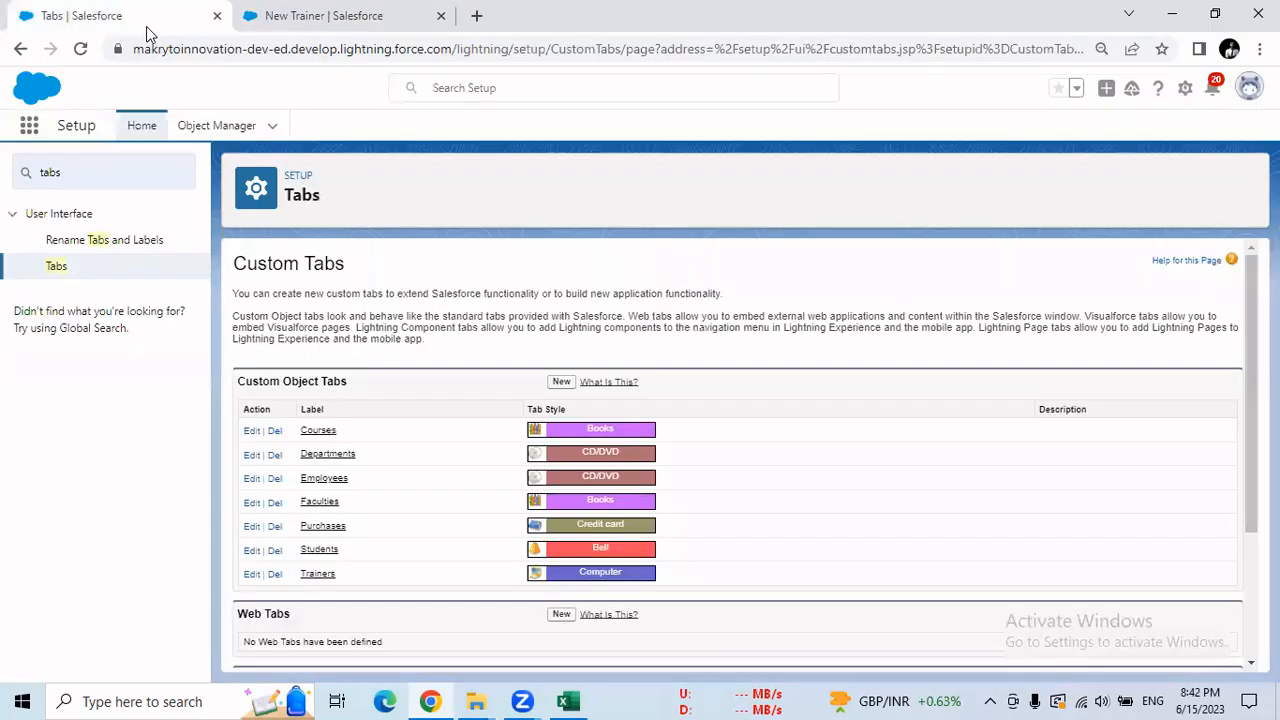
left_click(200, 128)
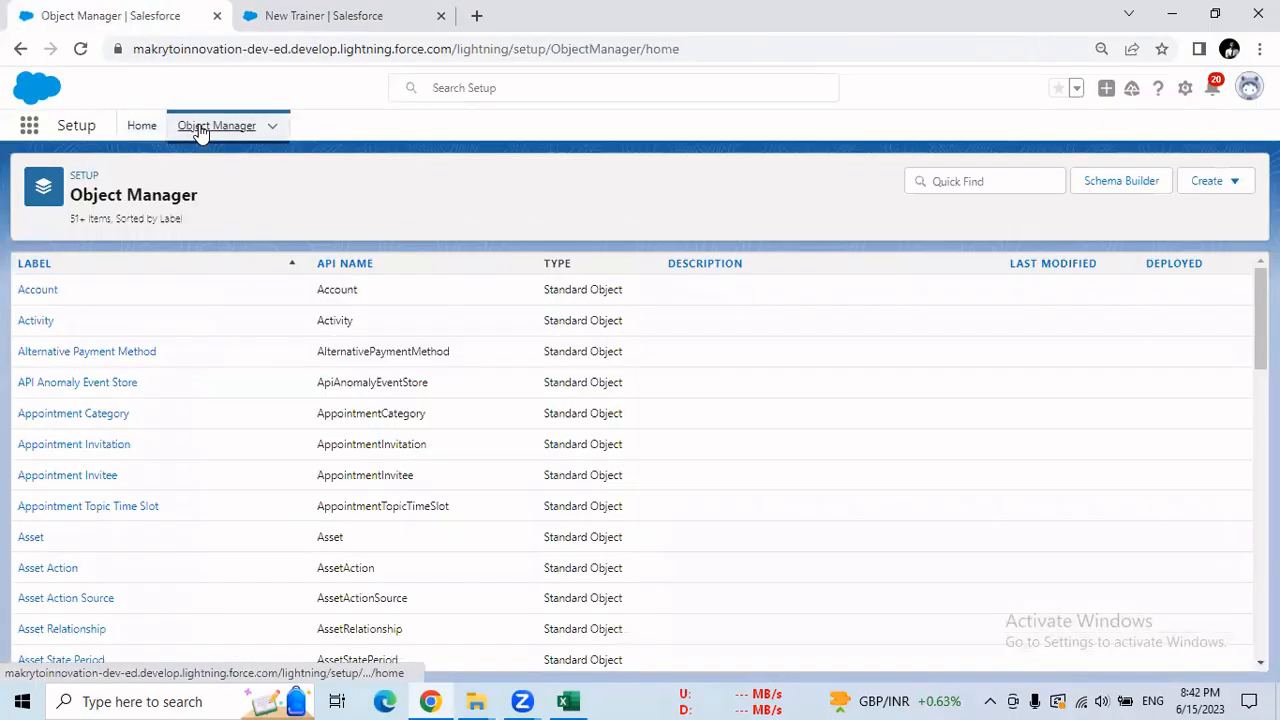
left_click(974, 180)
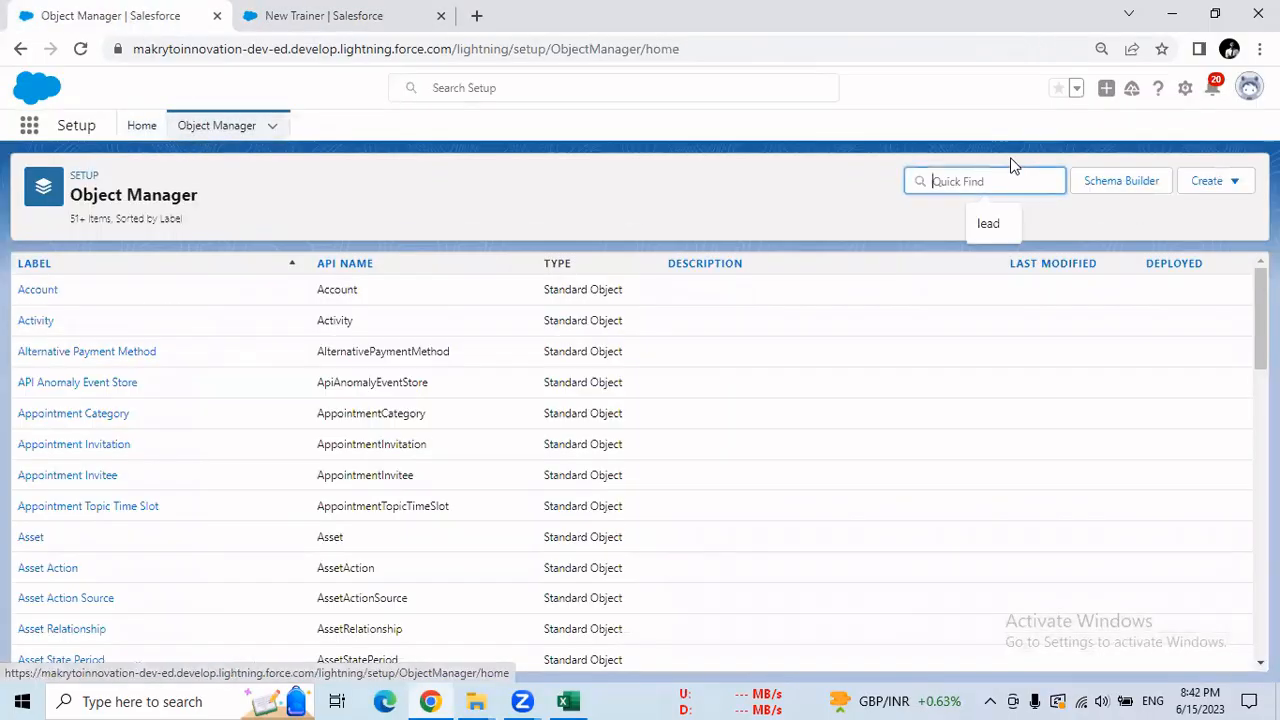
type("lra")
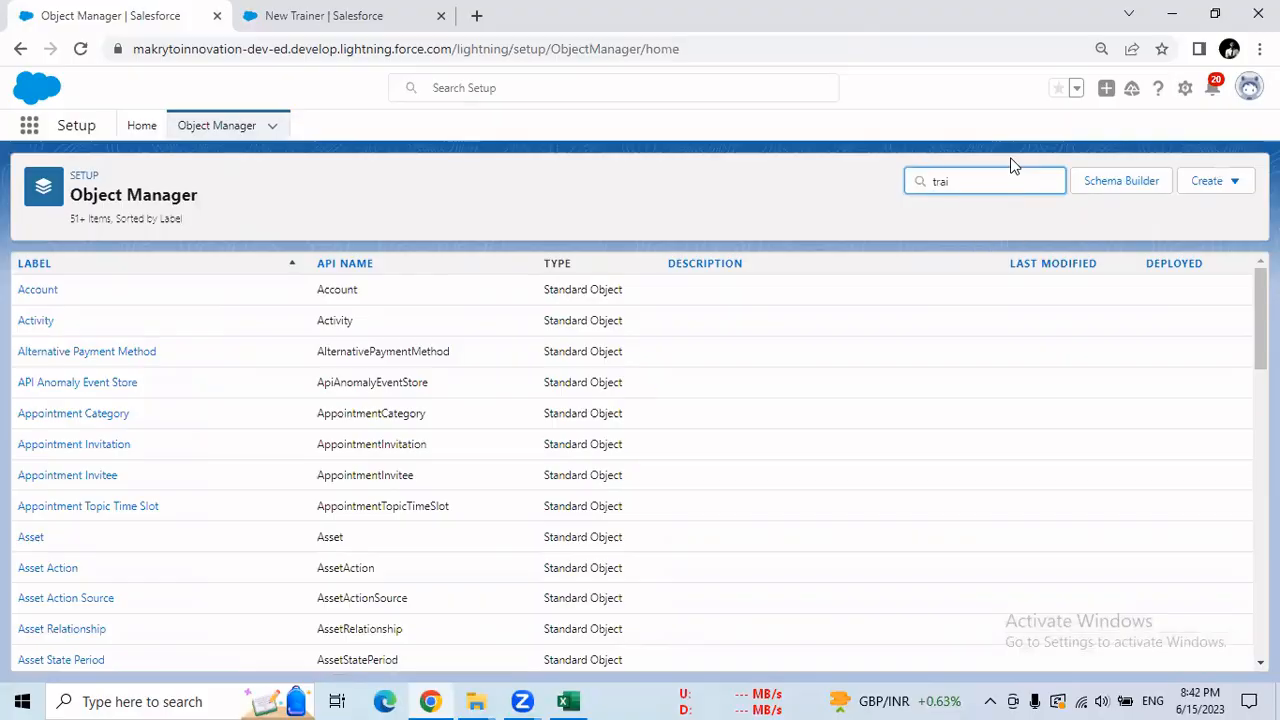
type("i")
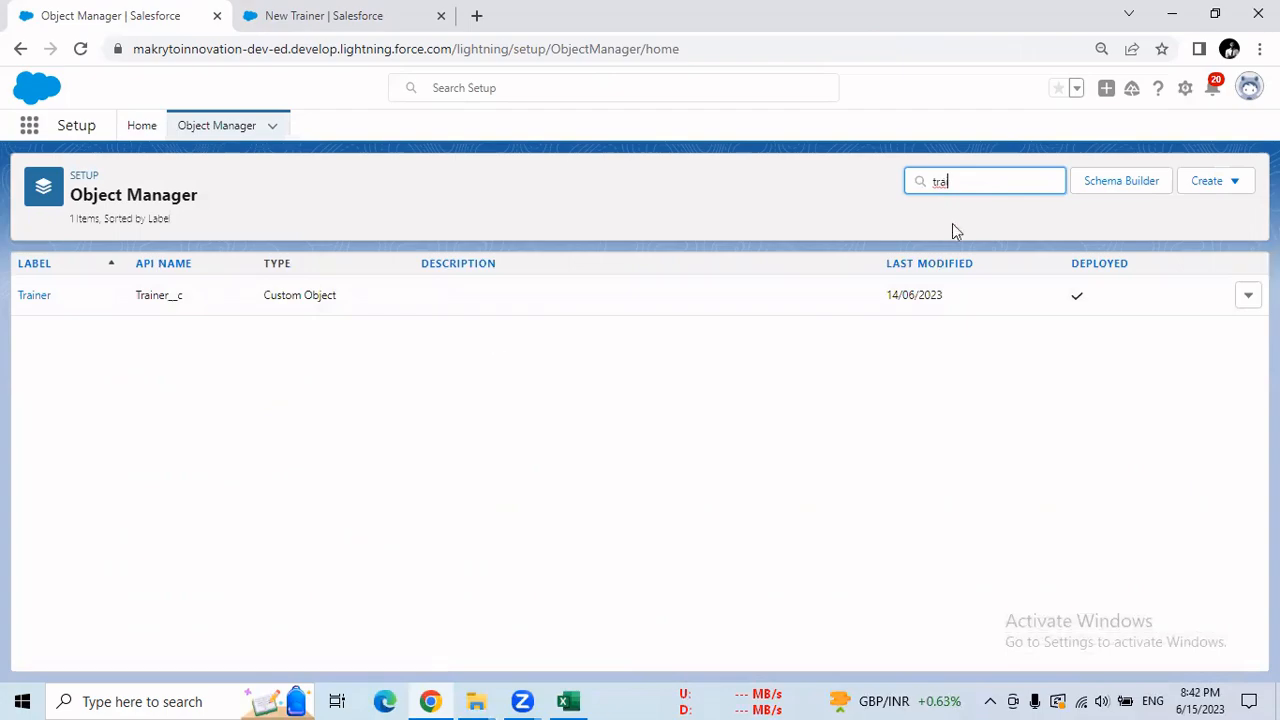
left_click(36, 297)
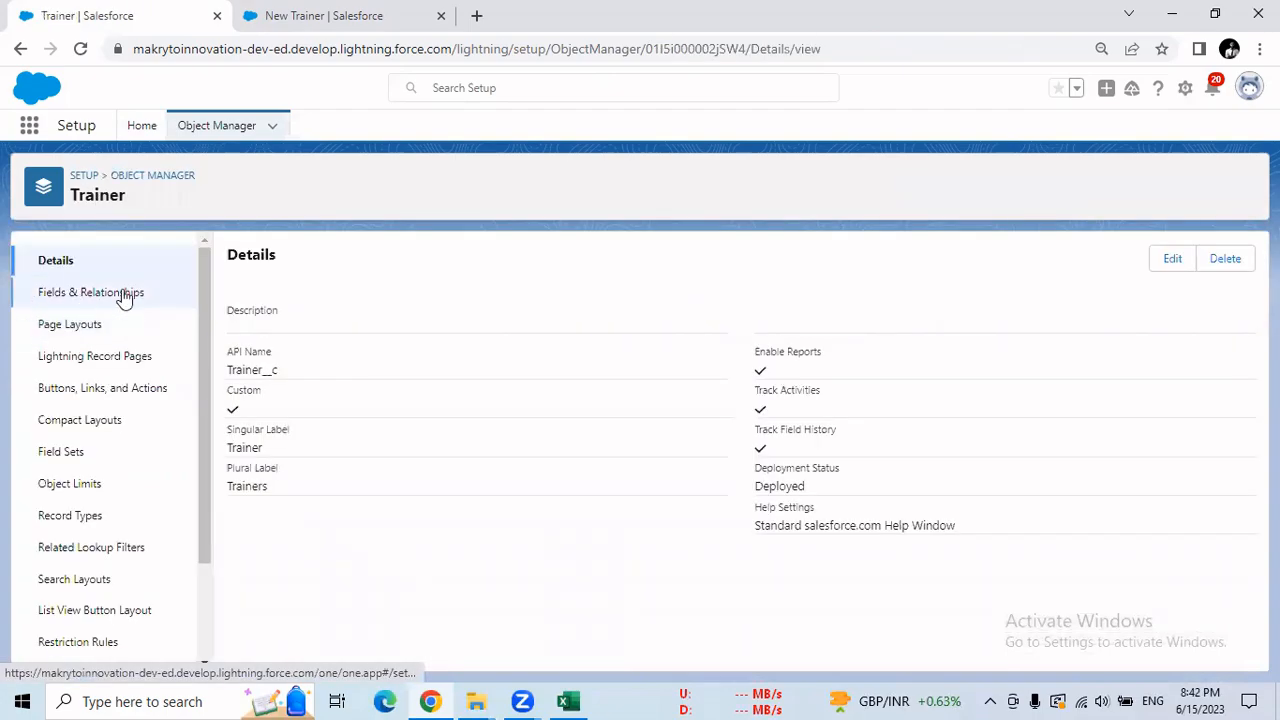
left_click(84, 300)
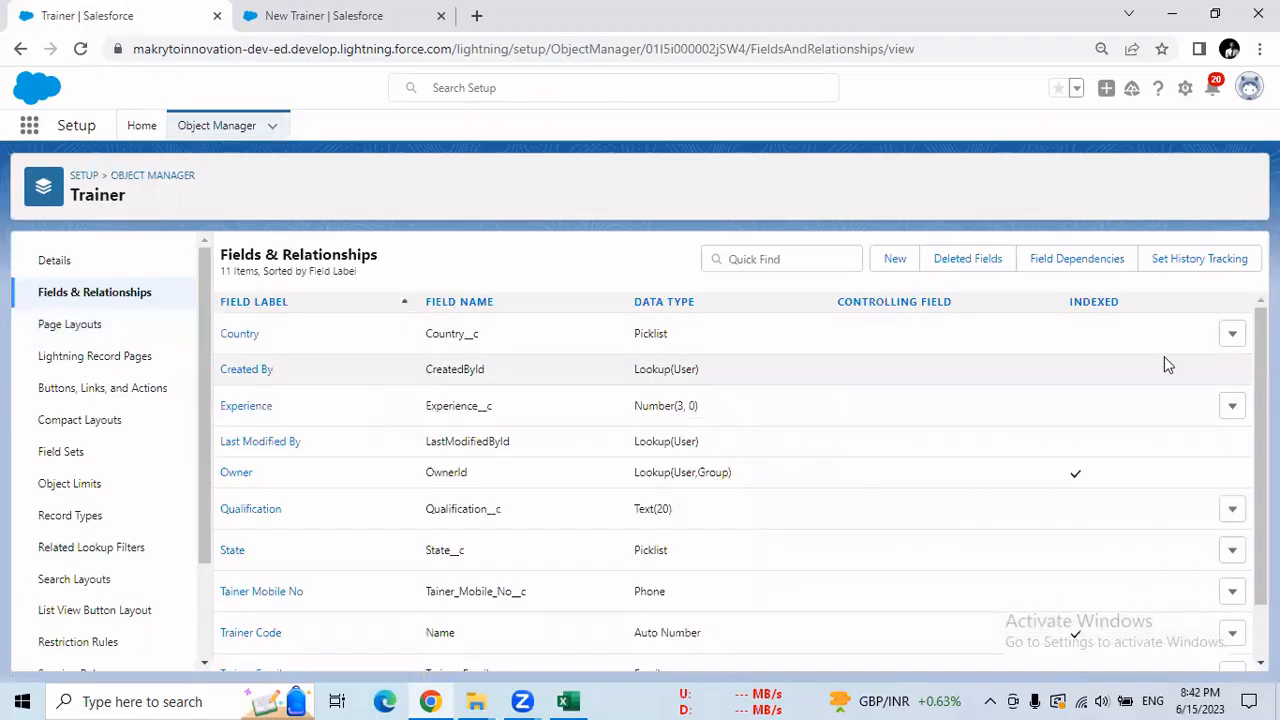
scroll(1164, 358, "down", 1)
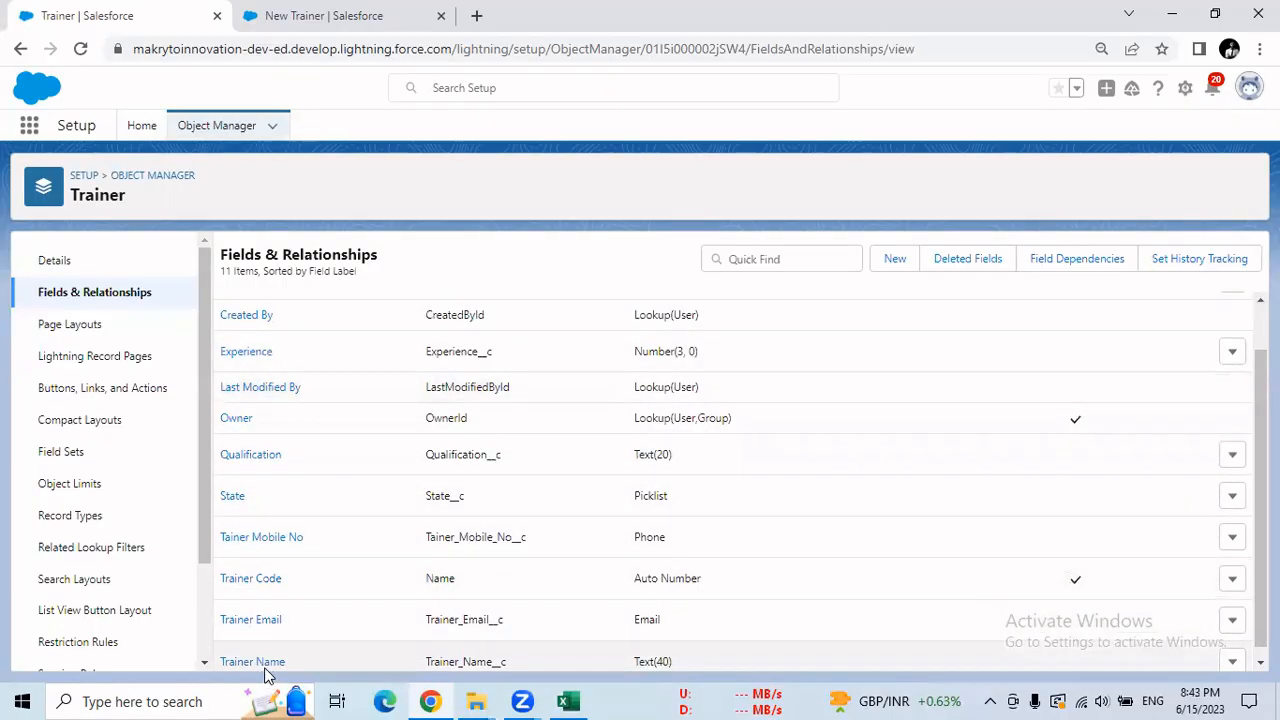
Step: Close the empty New Trainer form without saving and return to the Trainer object's field list in Setup
left_click(330, 26)
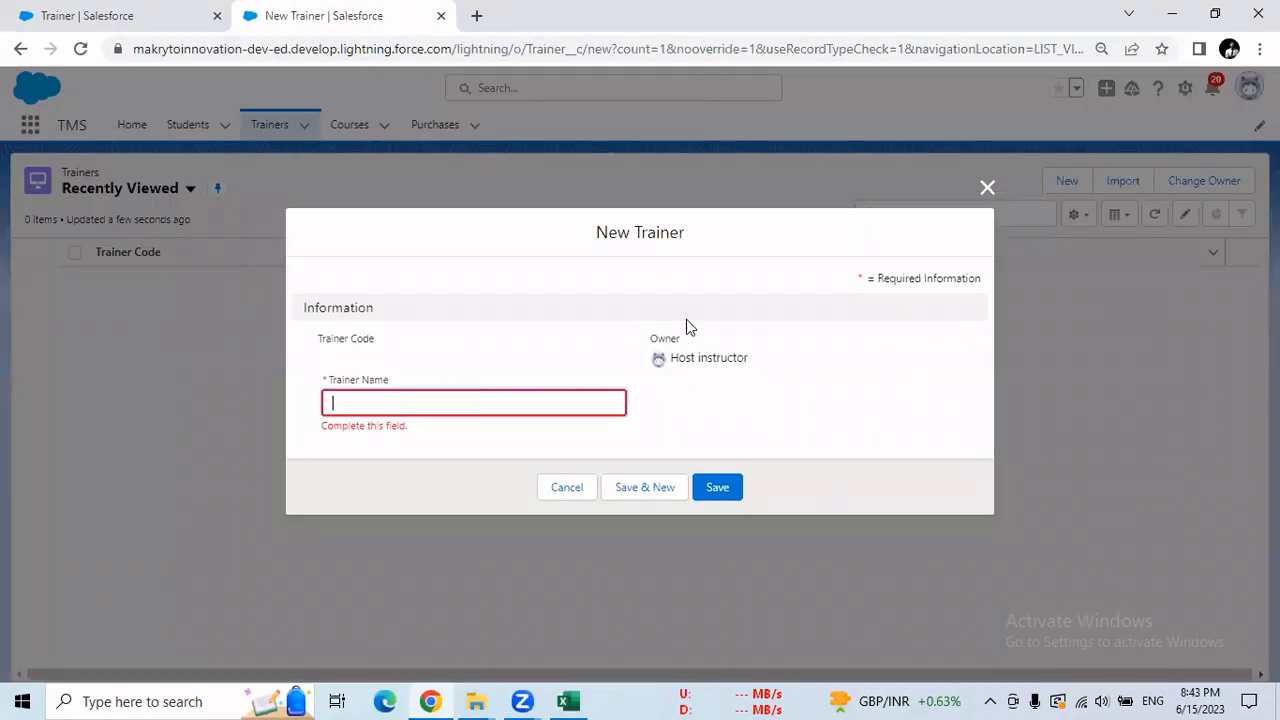
left_click(987, 190)
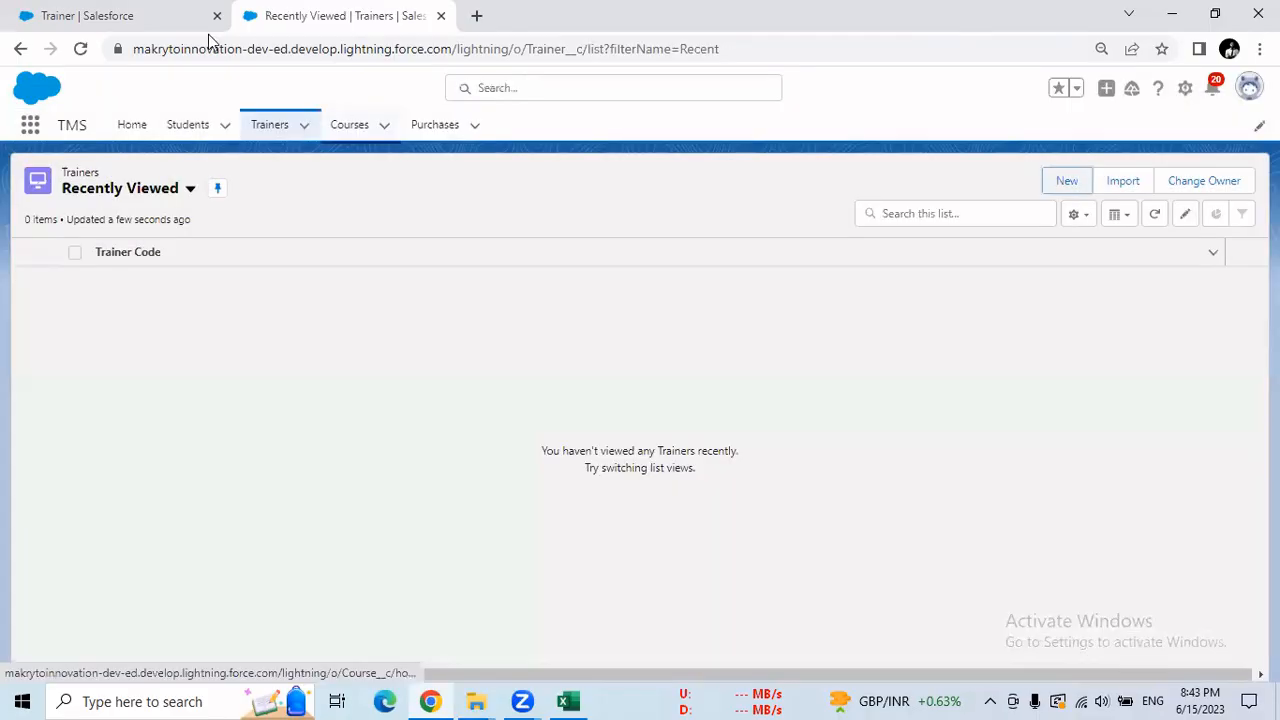
left_click(168, 22)
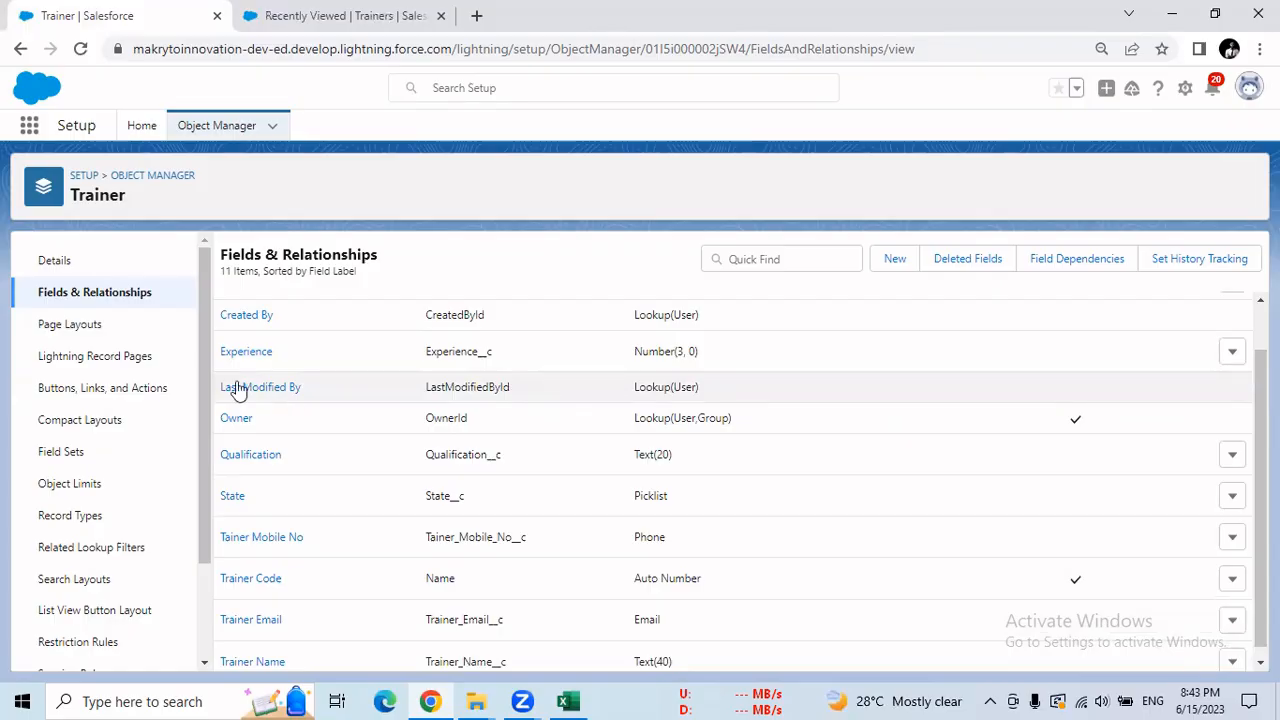
Step: Search the Setup home page for "field acc" and open the Field Accessibility page
left_click(142, 126)
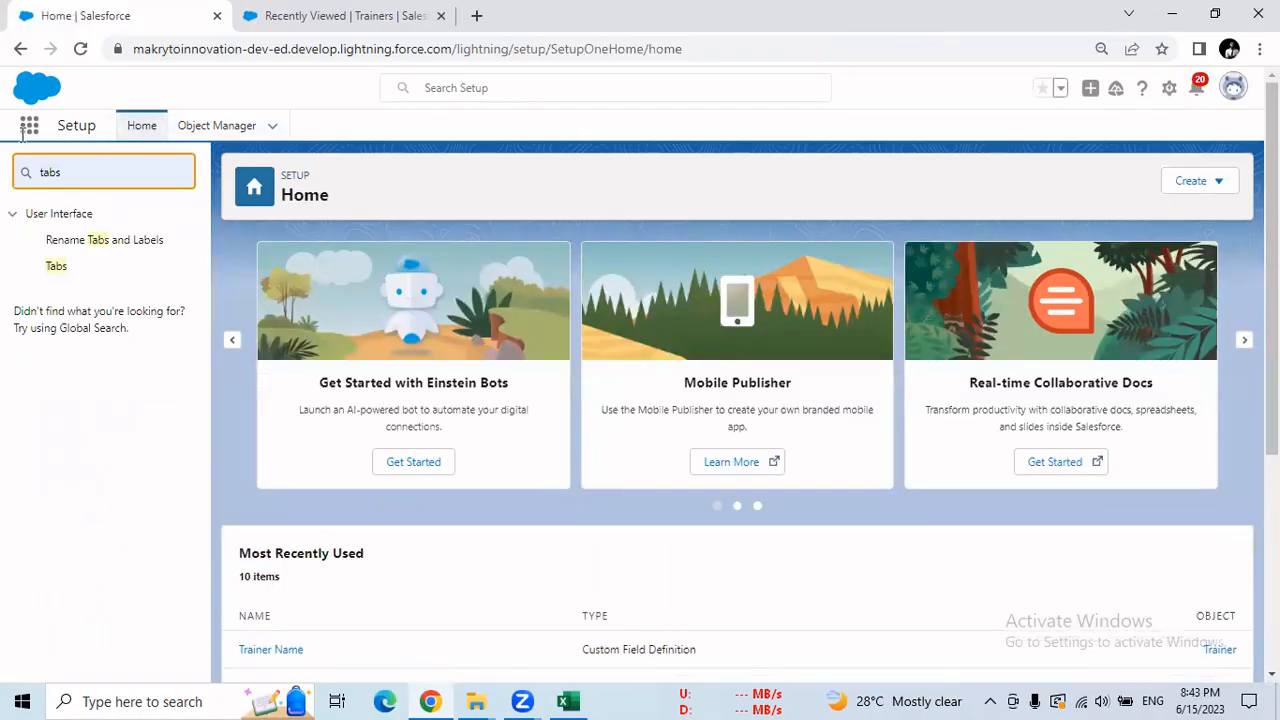
key("ctrl+a")
type("field")
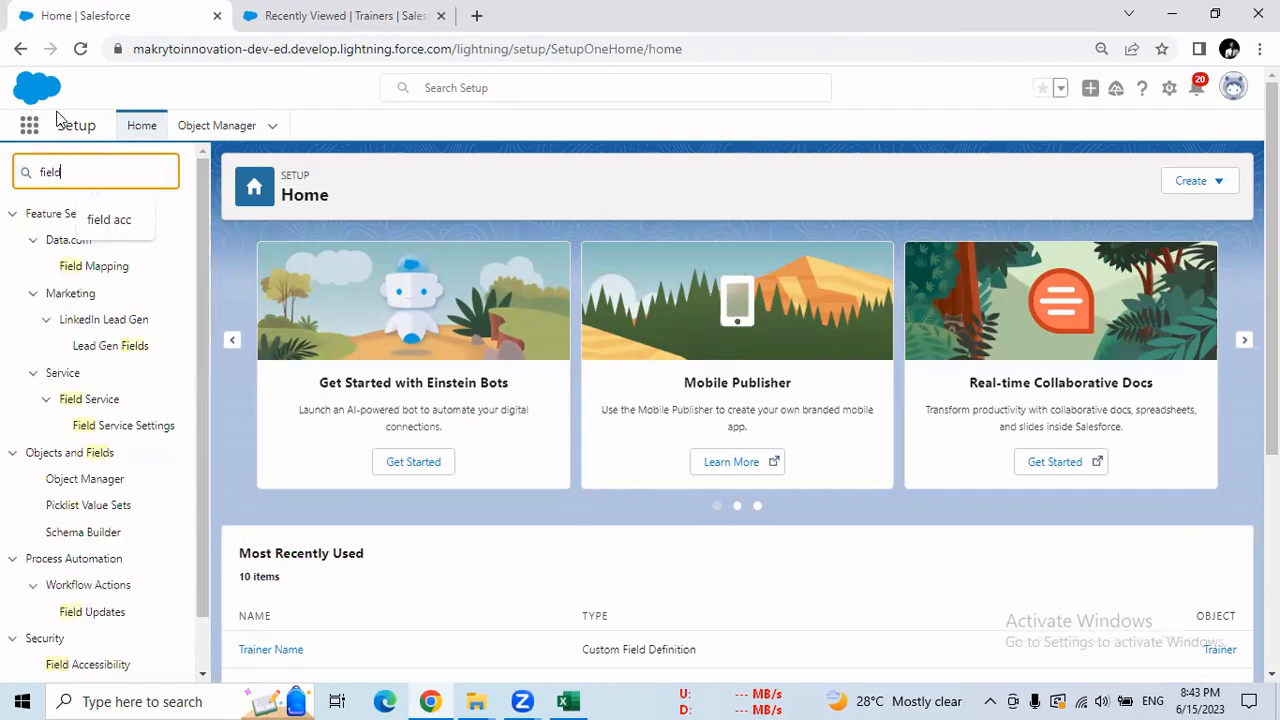
type(" acc")
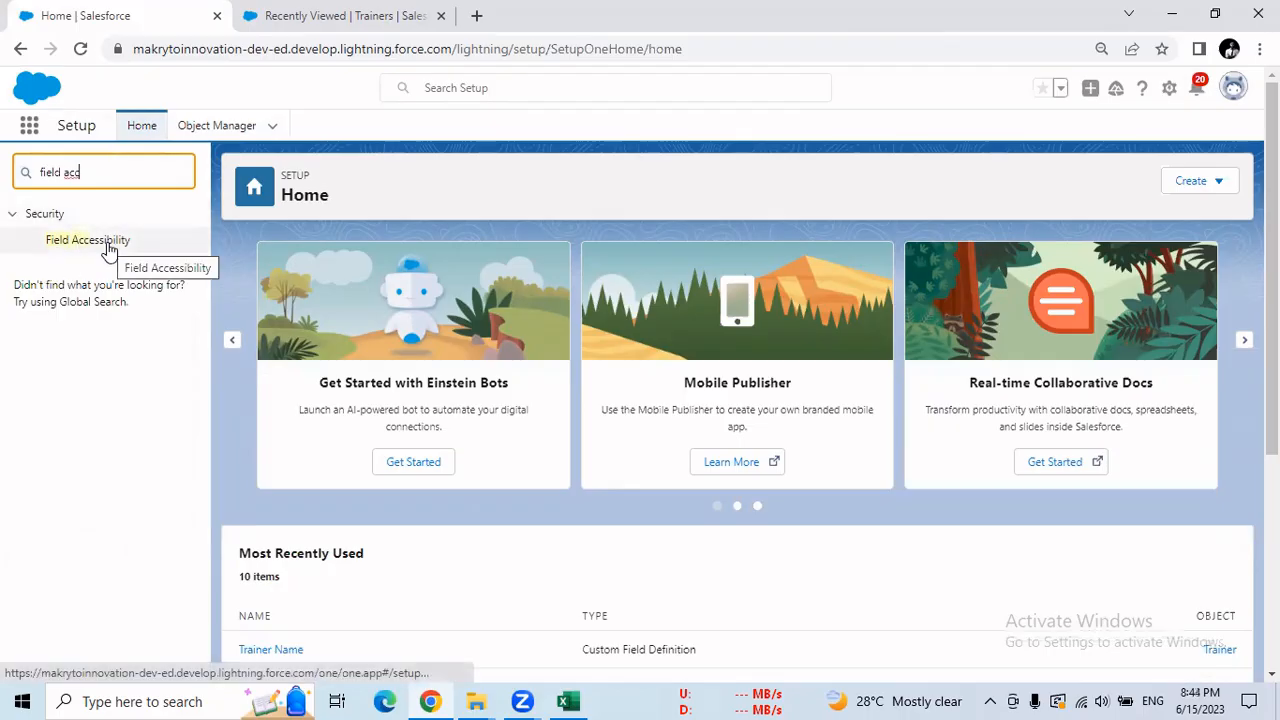
left_click(108, 246)
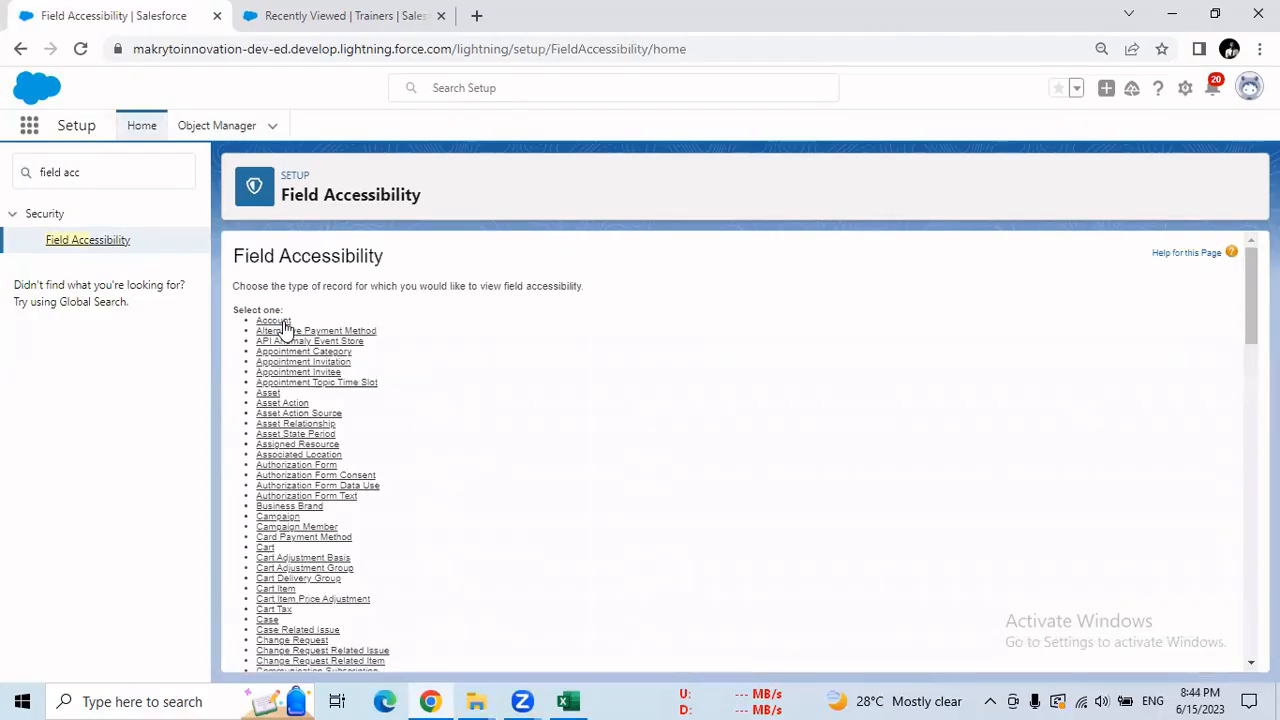
Step: Open the field accessibility settings for the Trainer object from the list of record types
left_click_drag(1251, 300, 1110, 560)
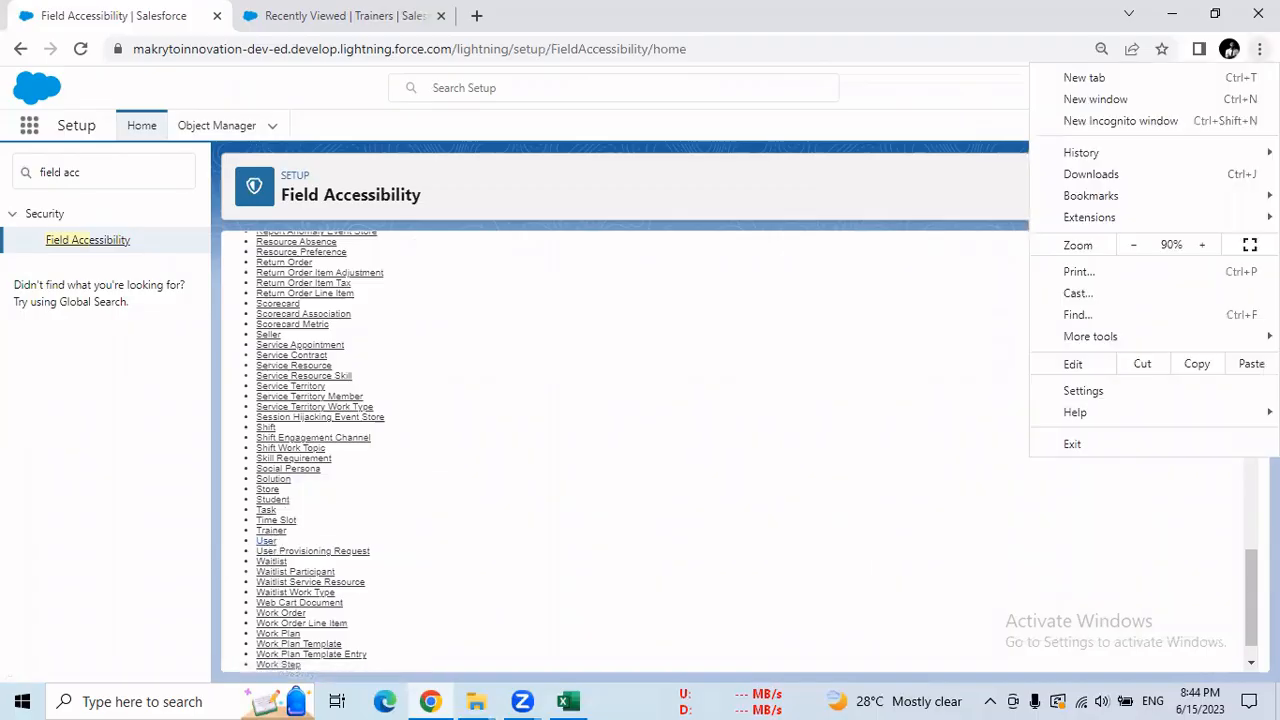
left_click(1202, 245)
left_click(1202, 245)
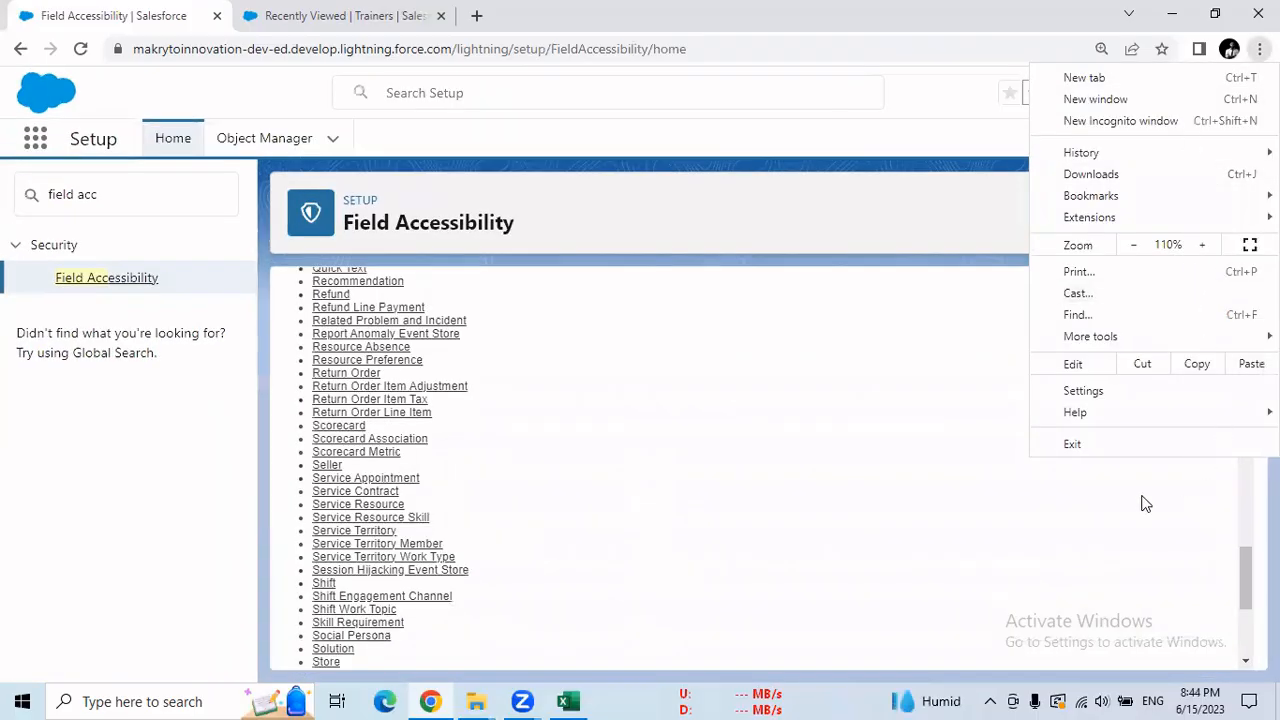
left_click(1143, 500)
left_click_drag(1237, 557, 1245, 636)
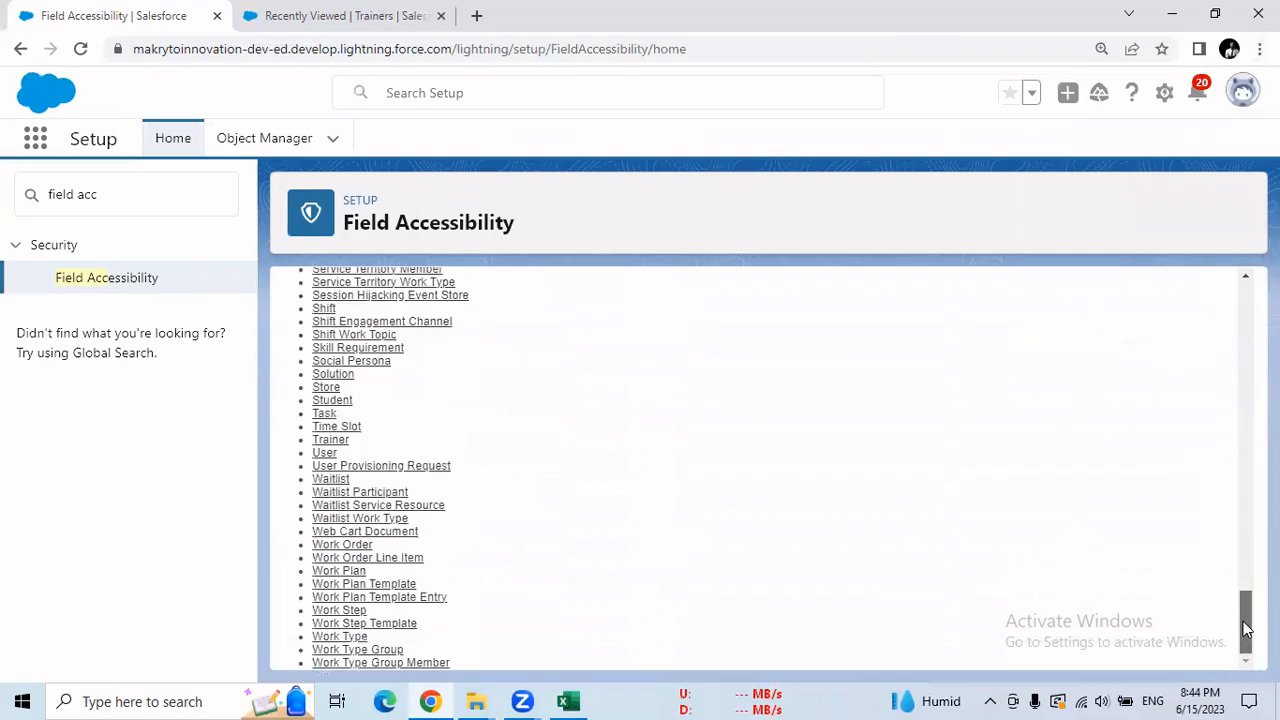
left_click(326, 441)
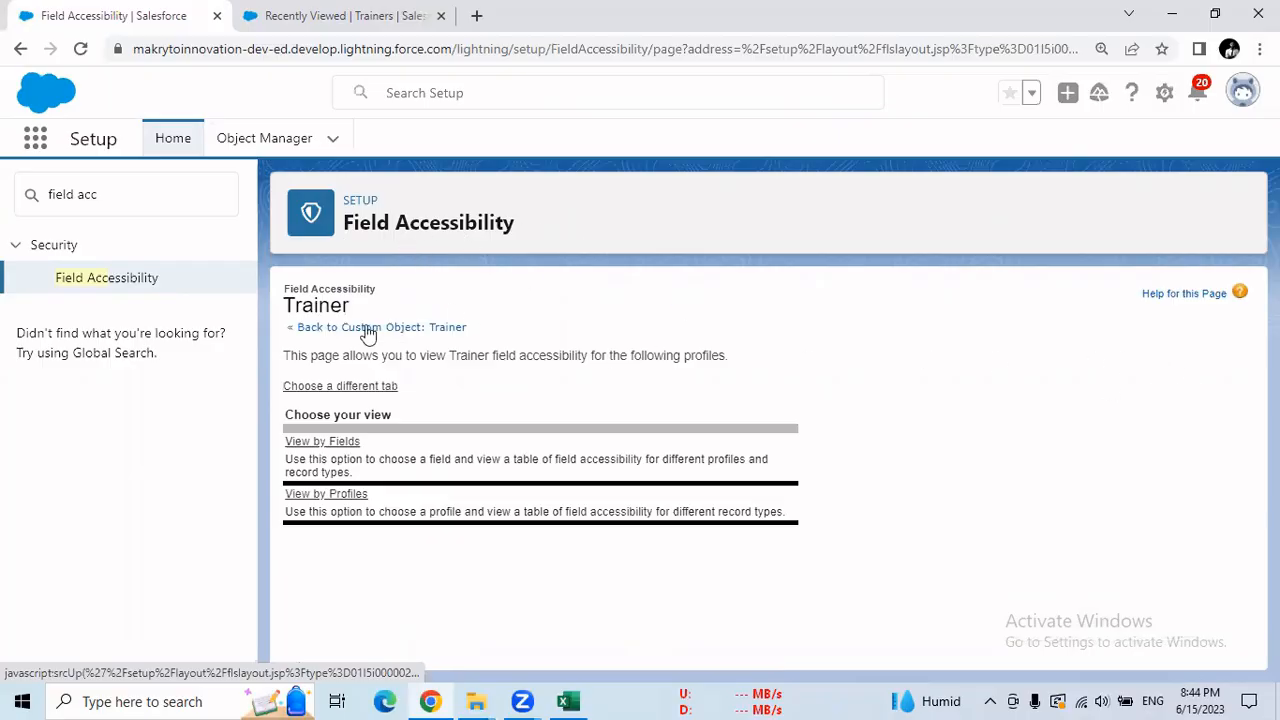
left_click_drag(349, 305, 284, 306)
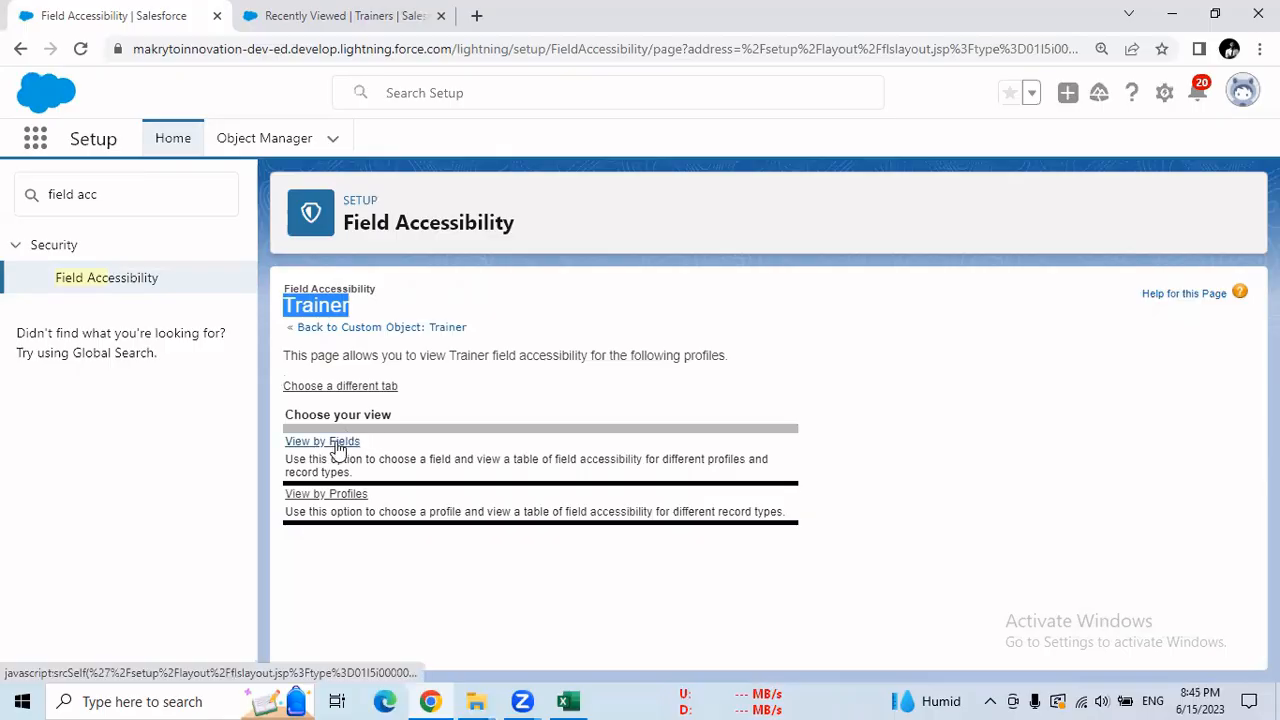
Step: View the Trainer object's accessibility by fields, choose Trainer Email, and review its access across all profiles
left_click(337, 446)
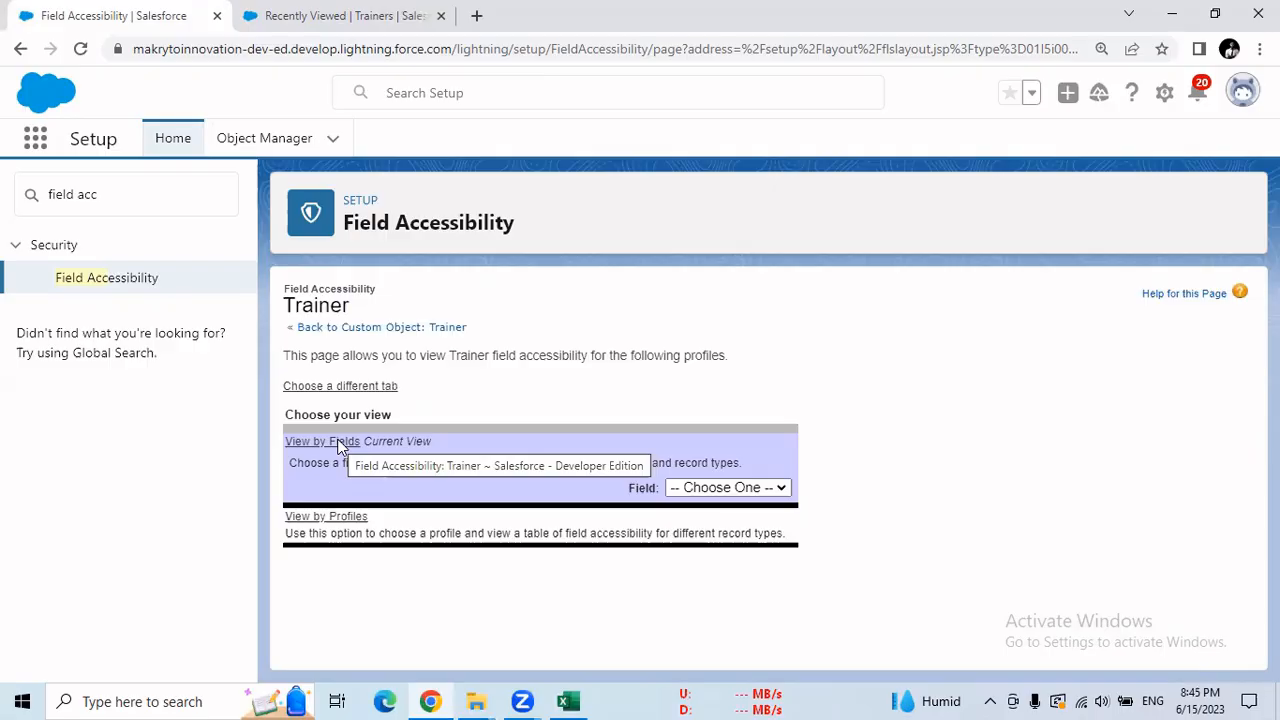
left_click(685, 489)
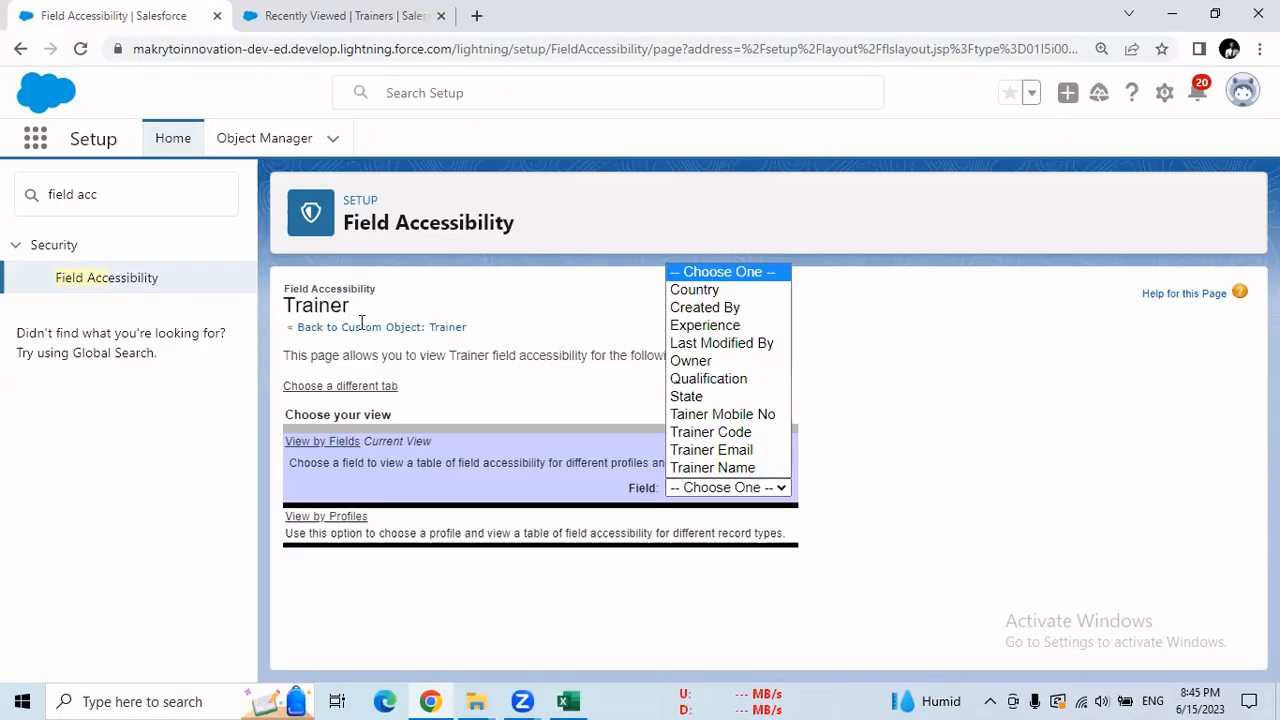
left_click(718, 448)
scroll(728, 459, "down", 3)
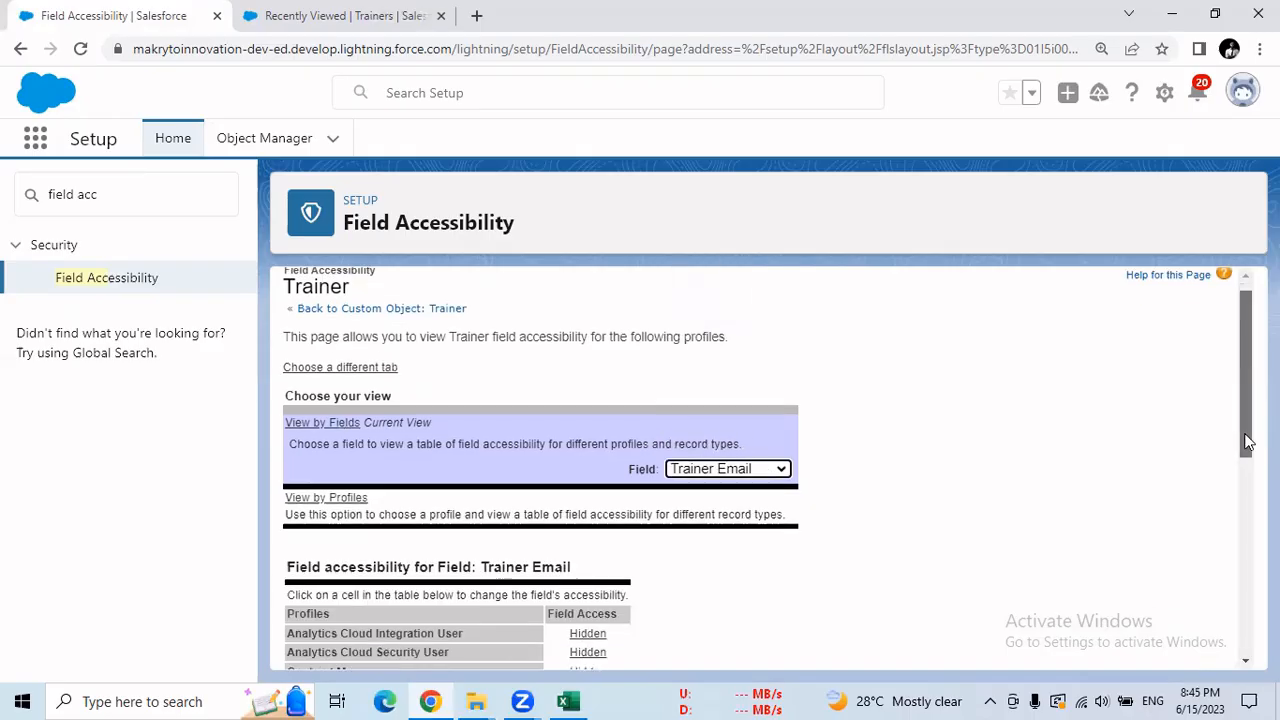
scroll(684, 378, "down", 2)
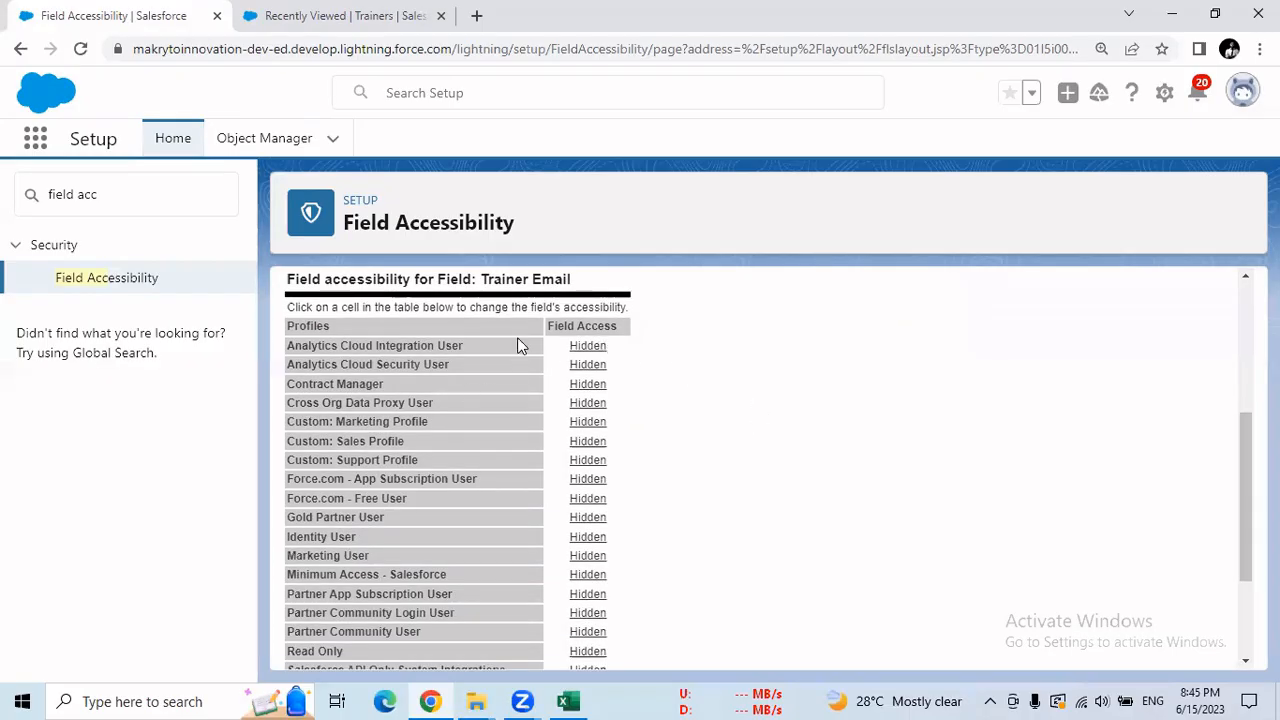
left_click_drag(1246, 497, 1246, 505)
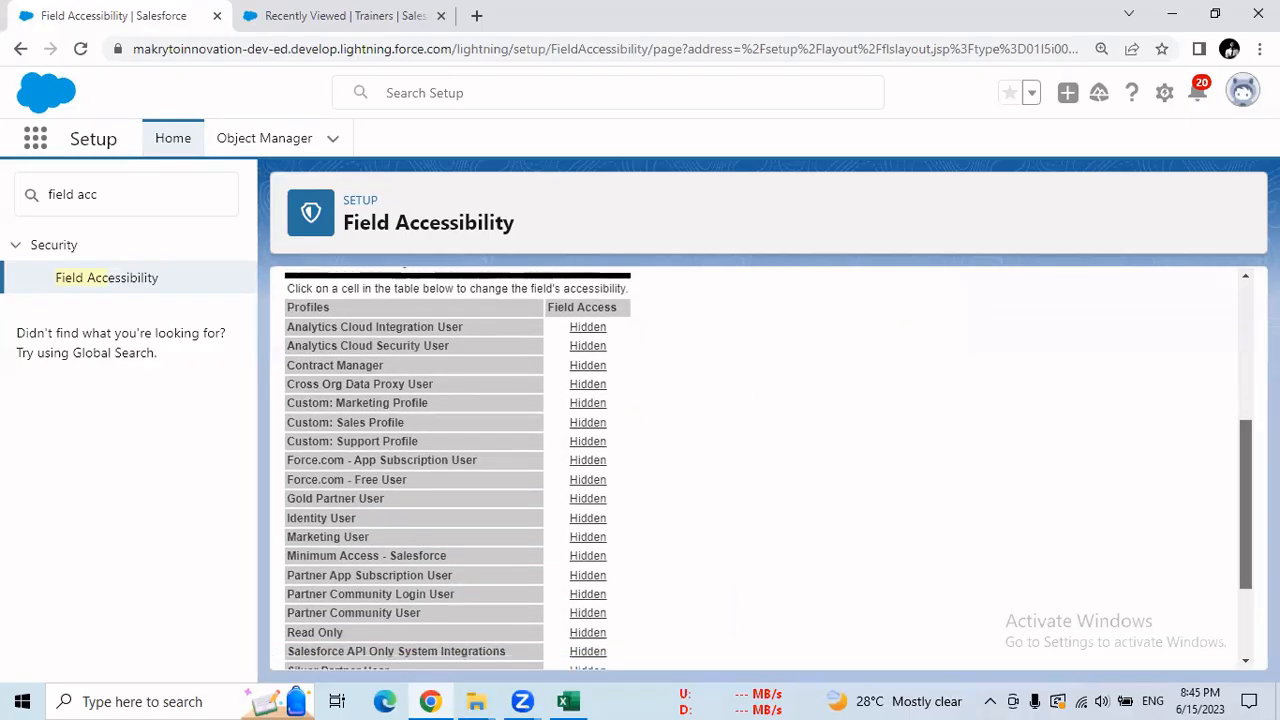
scroll(517, 615, "down", 4)
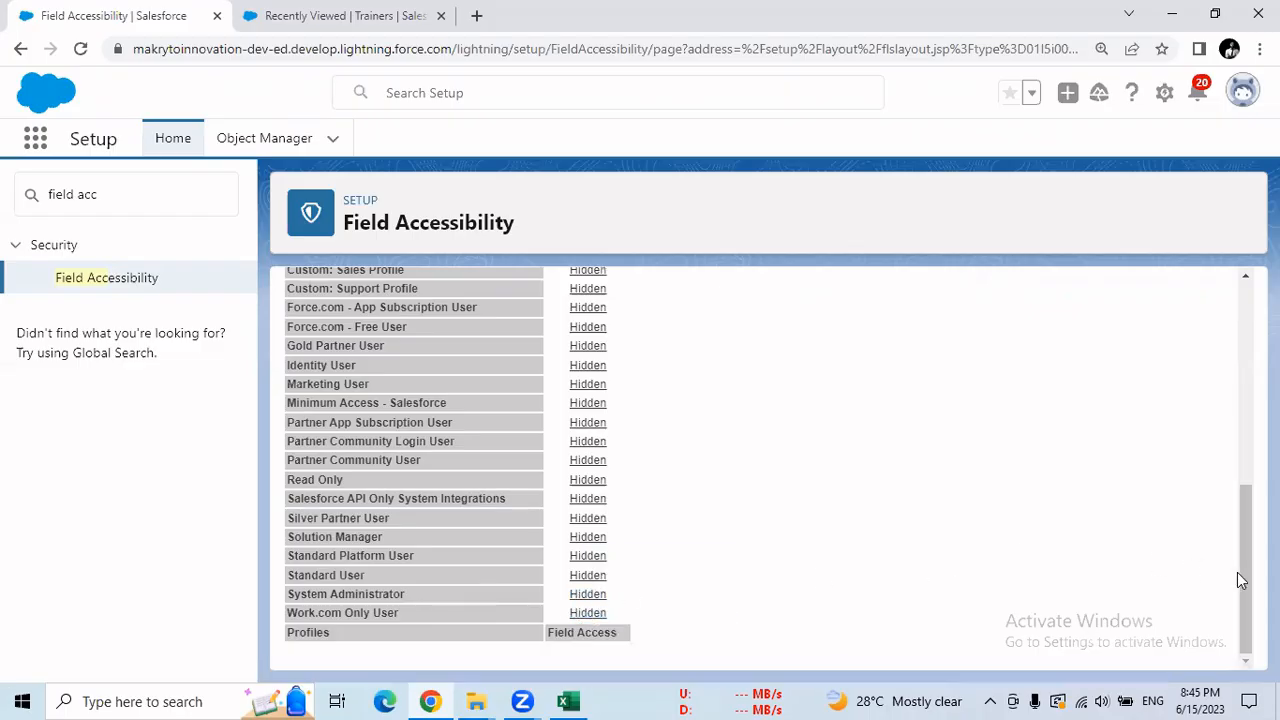
left_click_drag(1246, 580, 1246, 471)
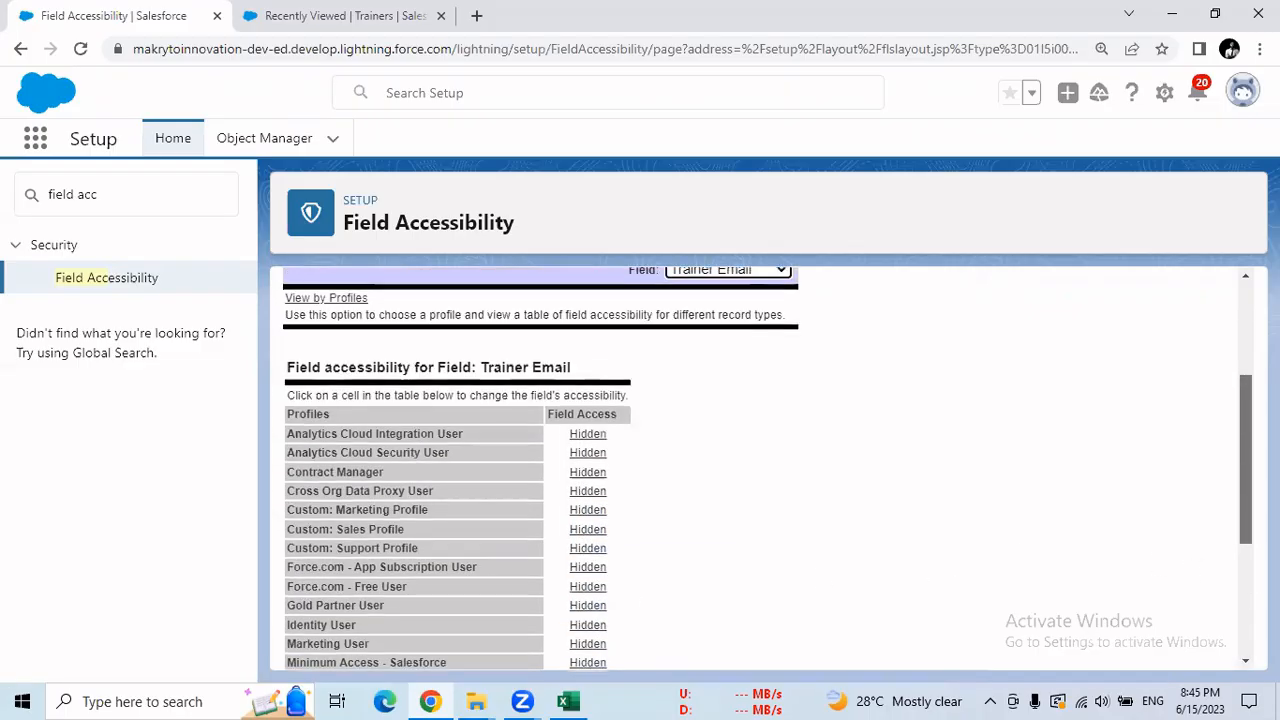
Step: Open the Trainer Email field's access settings for the System Administrator profile
left_click(378, 20)
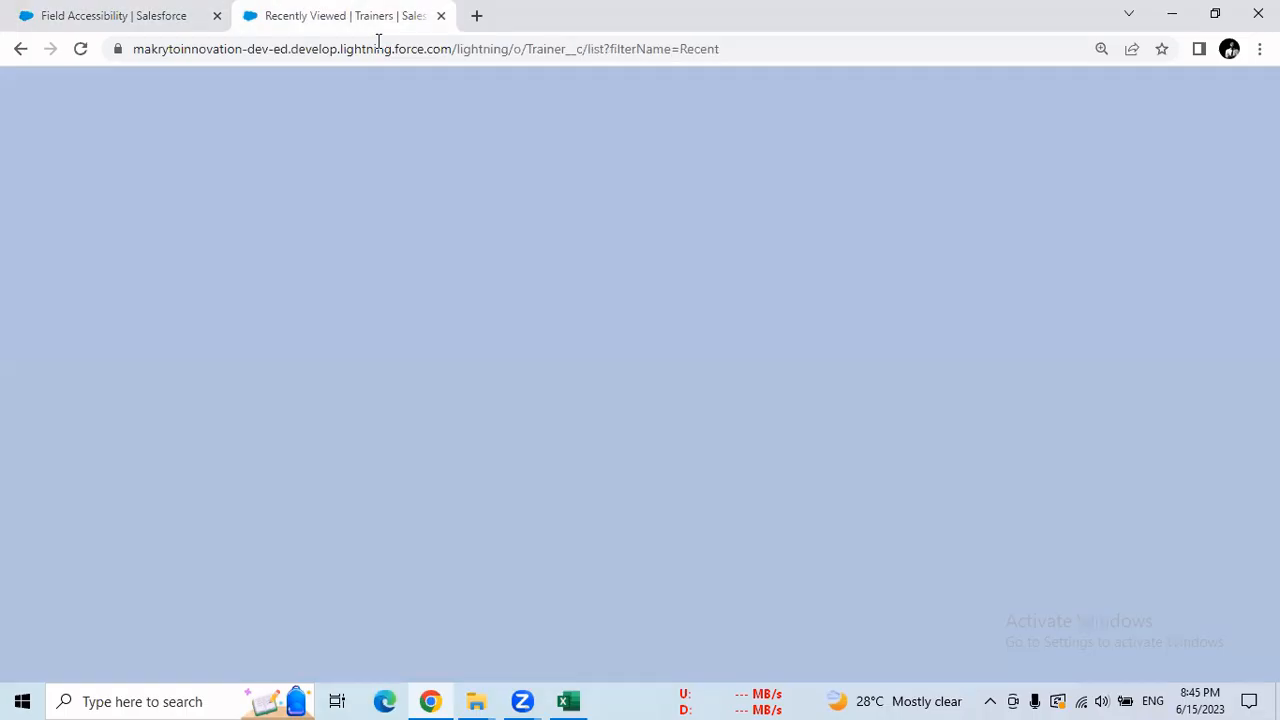
left_click(125, 16)
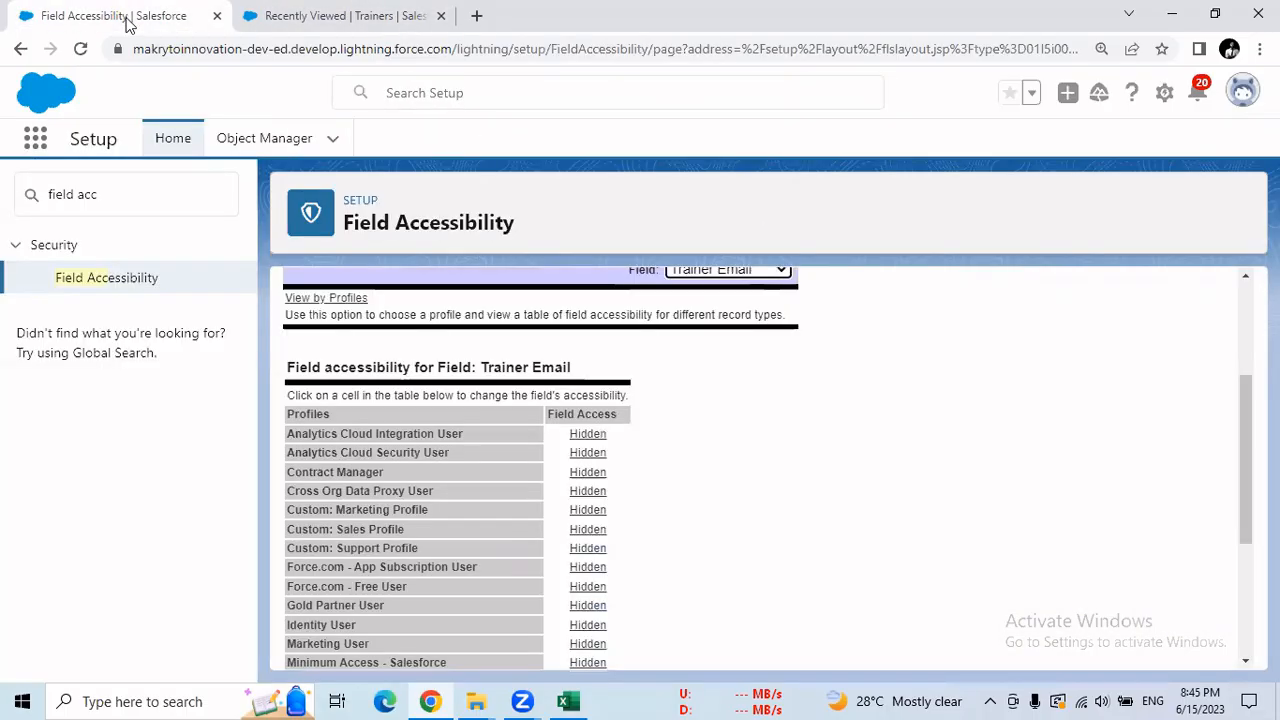
left_click_drag(1246, 430, 1246, 525)
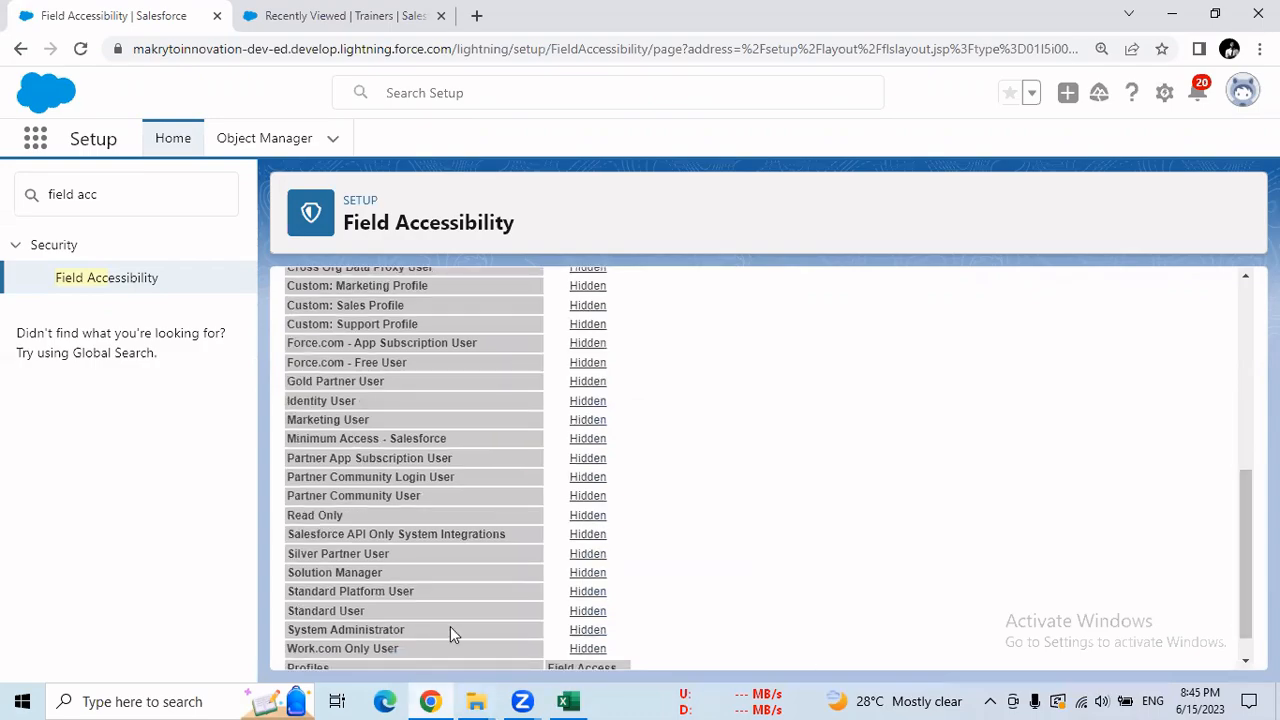
mouse_move(601, 638)
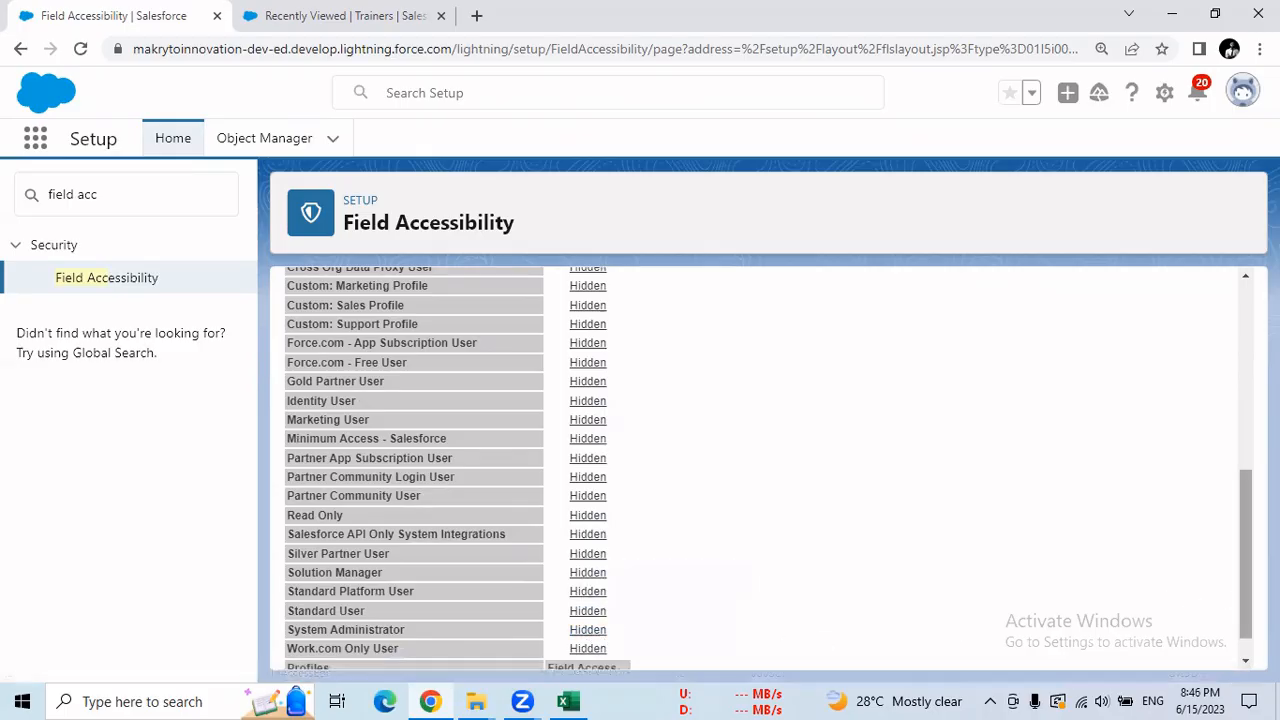
scroll(944, 603, "down", 1)
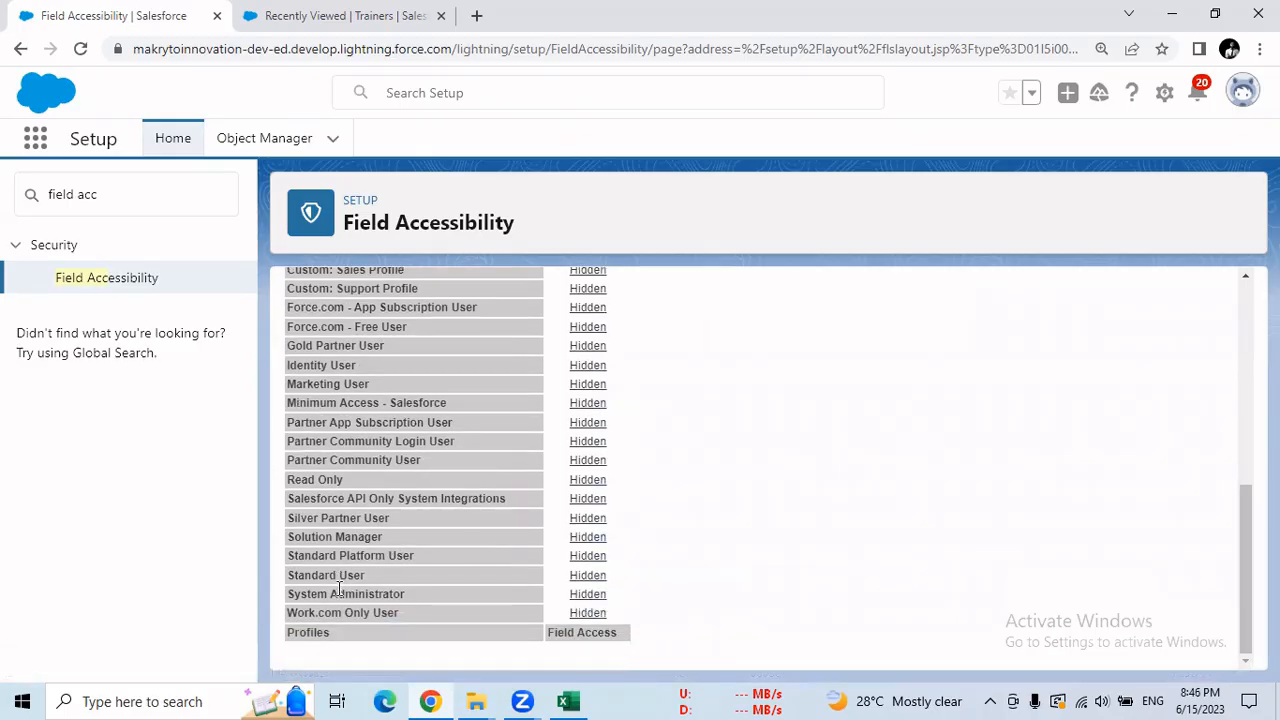
left_click(598, 600)
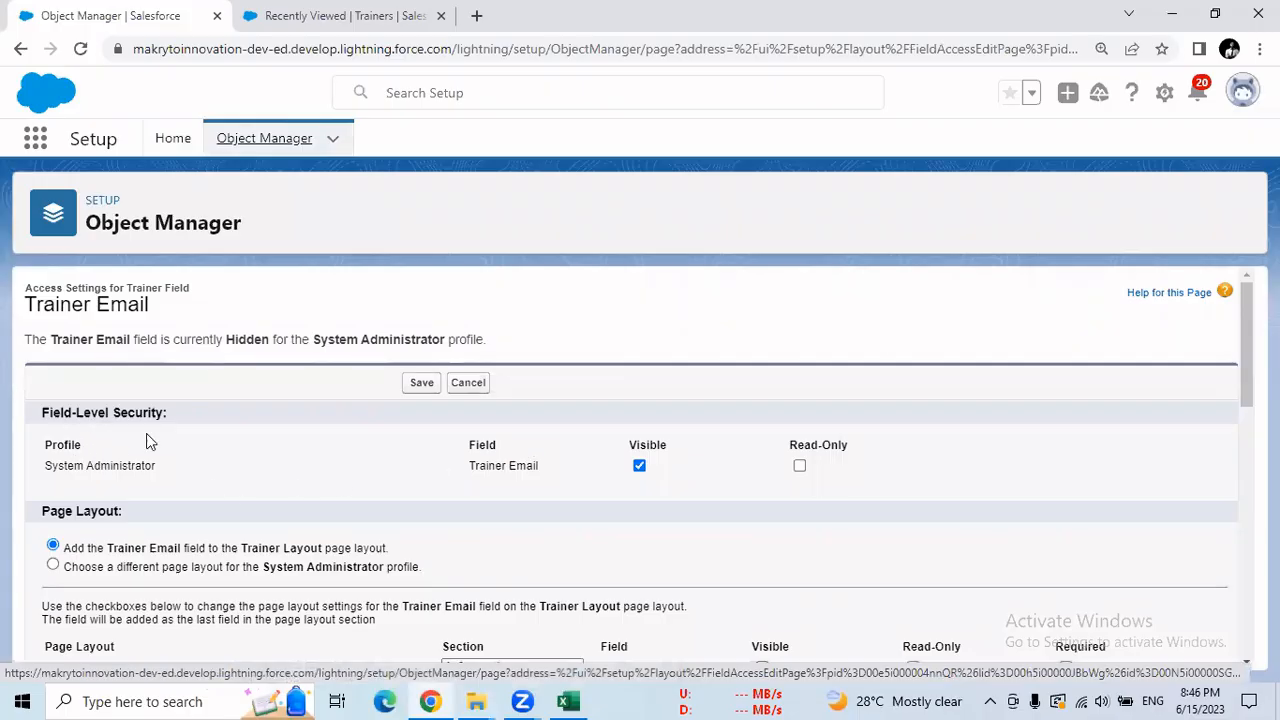
Step: Make the Trainer Email field visible in the Information section of the Trainer Layout page layout and save
left_click_drag(85, 466, 661, 477)
left_click_drag(1247, 390, 1247, 438)
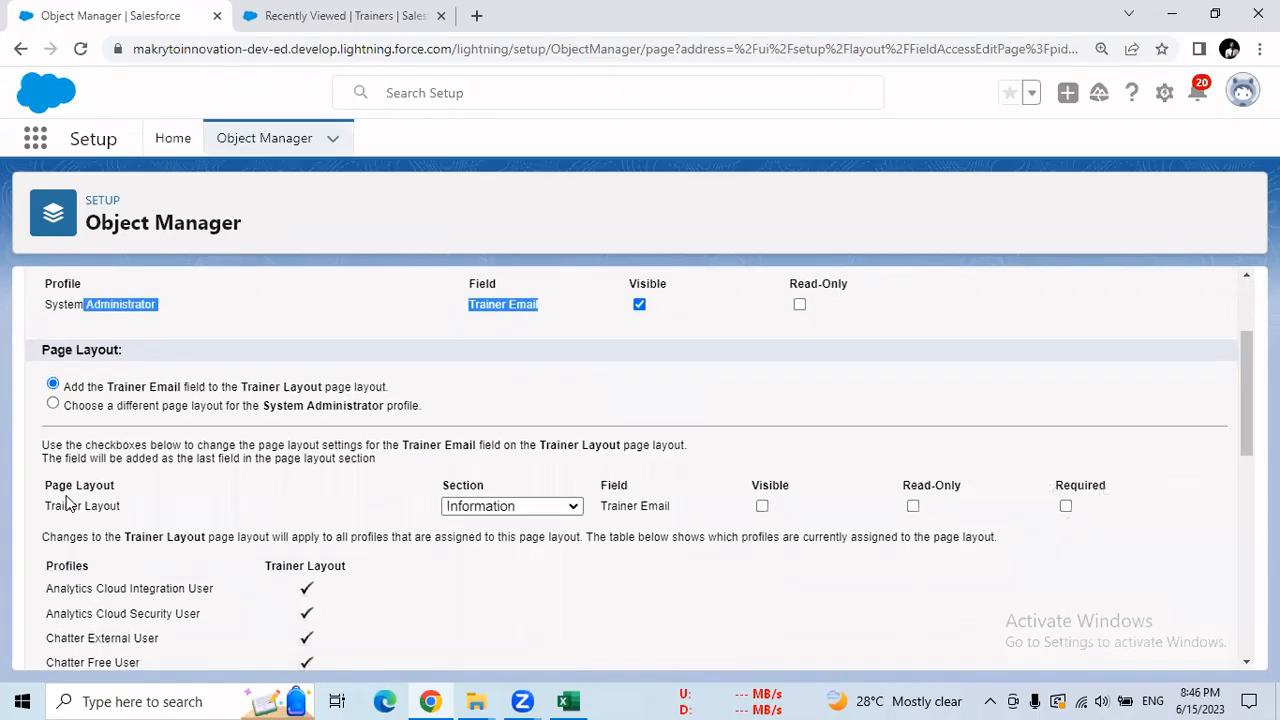
left_click_drag(70, 506, 157, 514)
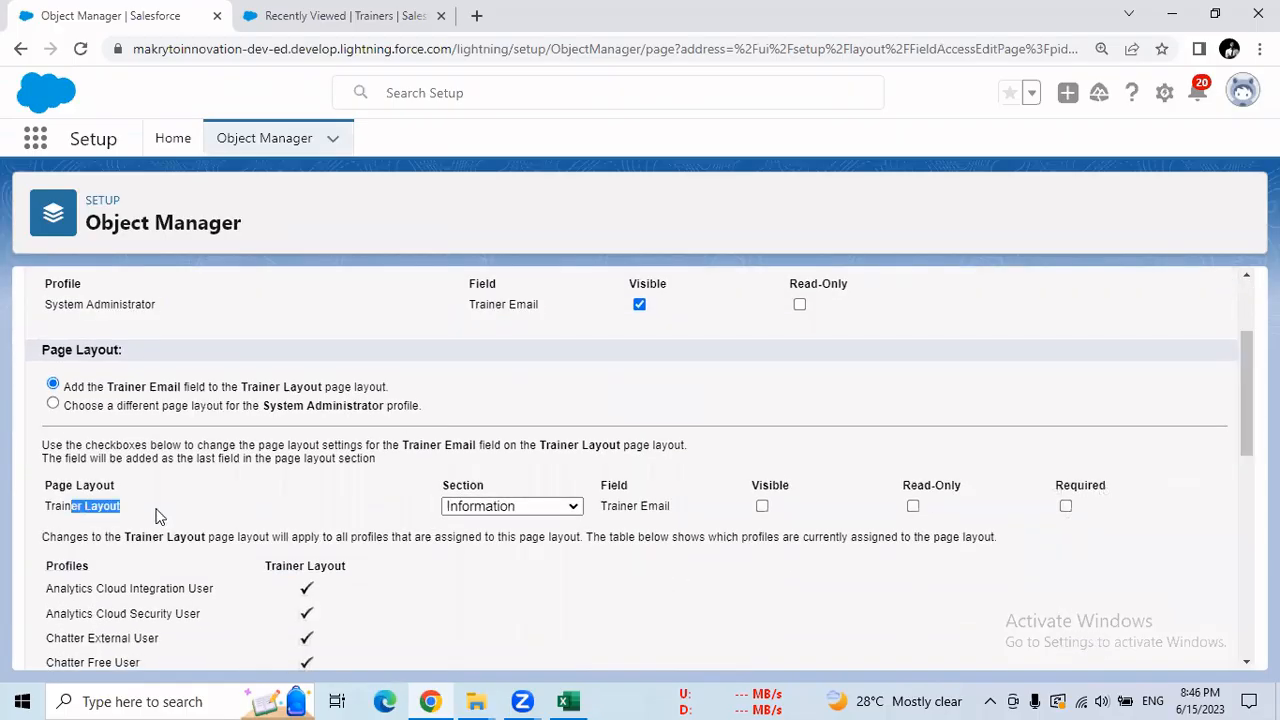
left_click(763, 508)
scroll(640, 470, "down", 6)
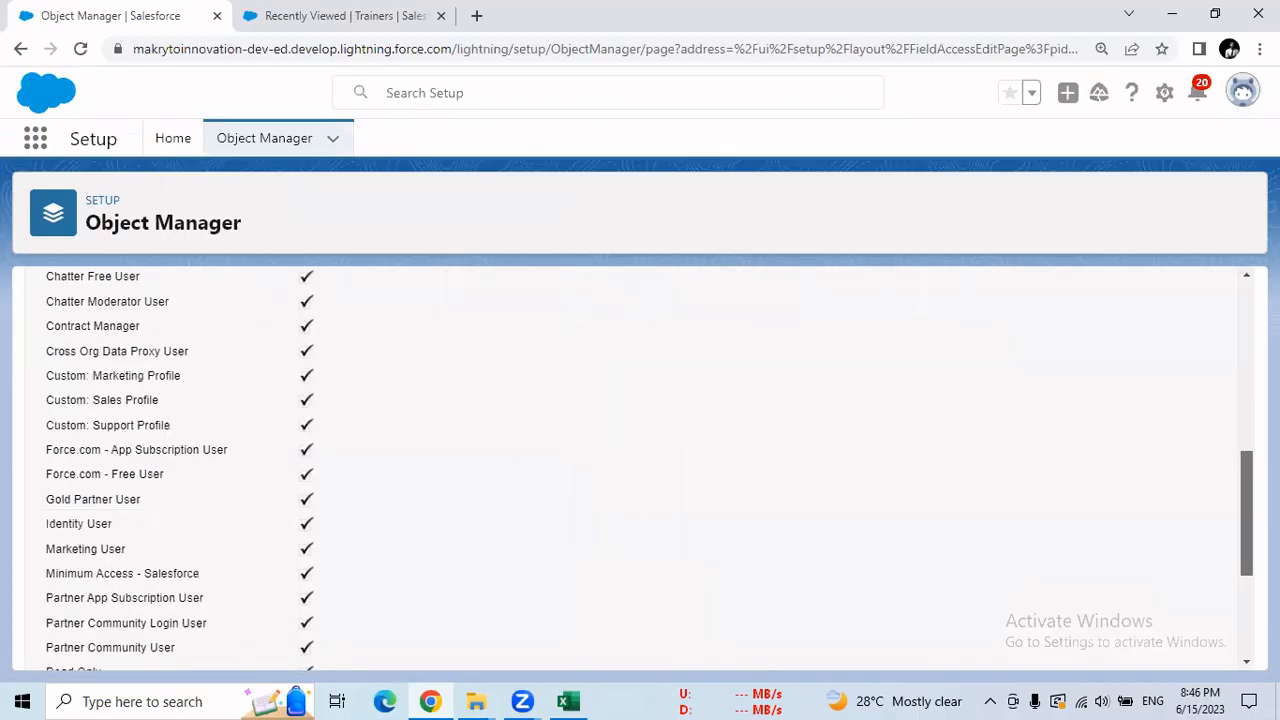
left_click(414, 646)
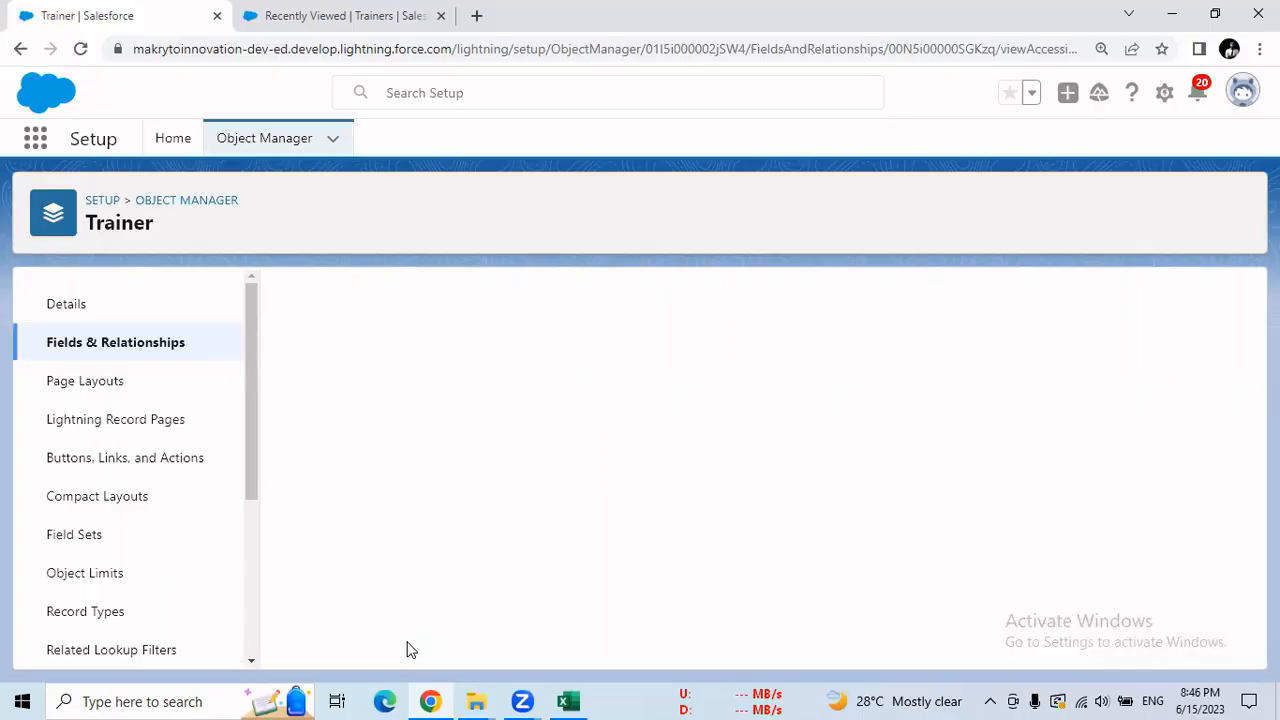
Step: Open a new Trainer record form in the TMS app, reload it to check for the Trainer Email field, and cancel it
left_click(375, 30)
left_click(343, 145)
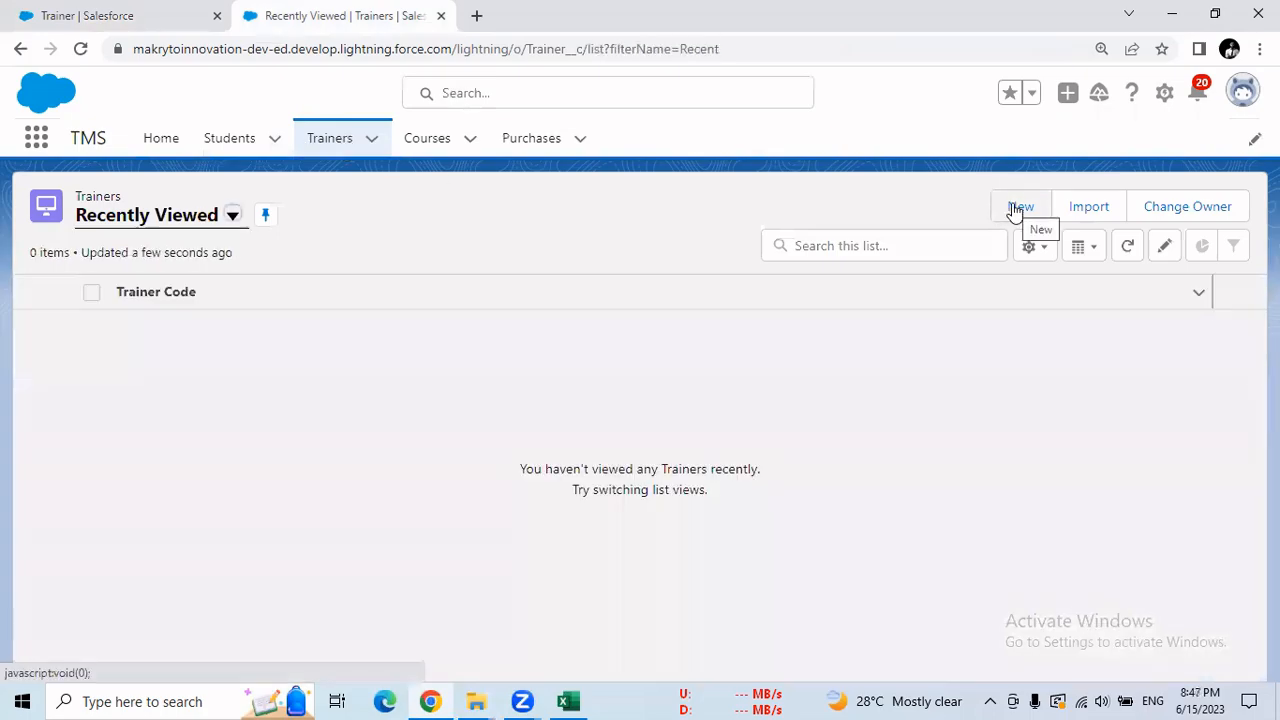
left_click(1017, 207)
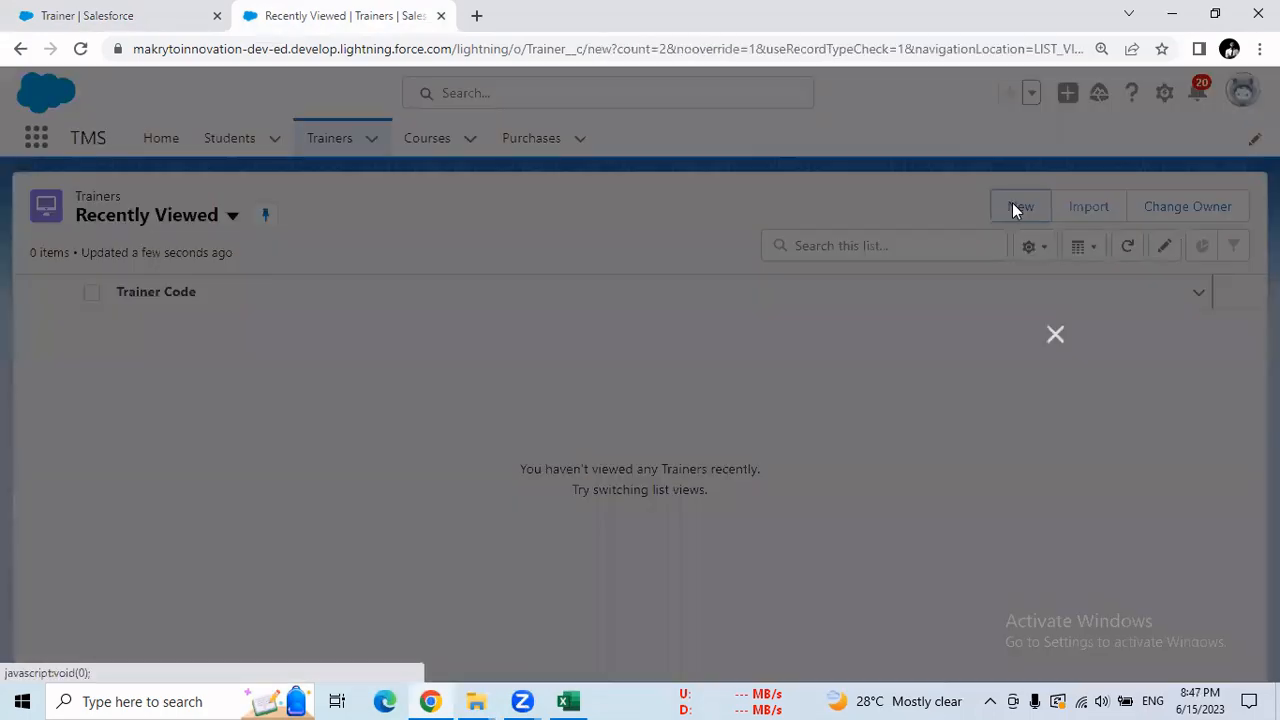
left_click(80, 48)
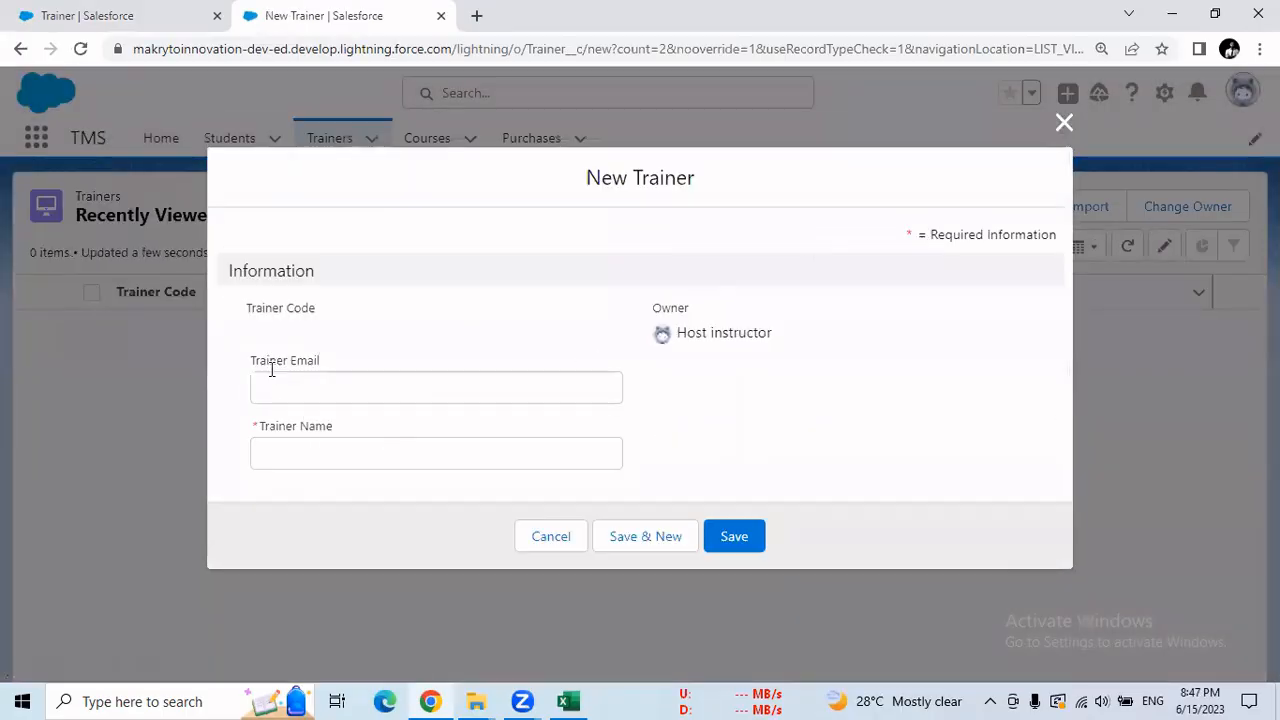
left_click_drag(251, 362, 330, 368)
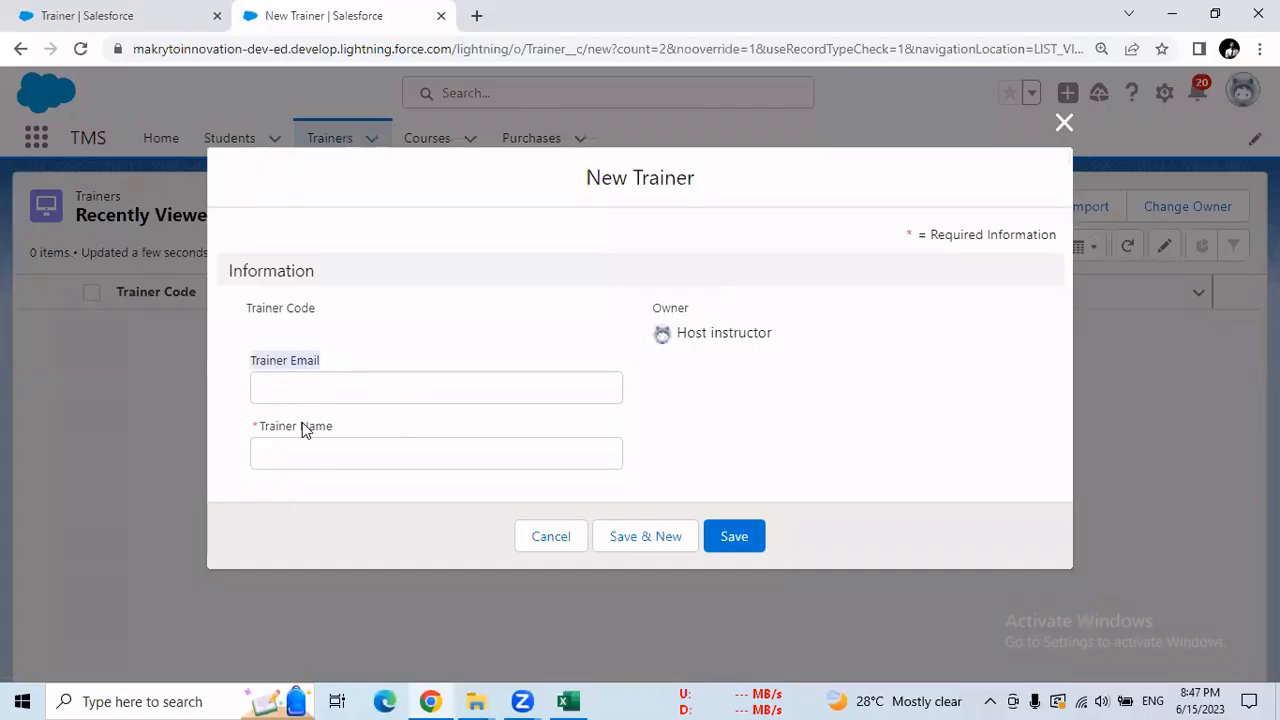
left_click(334, 430)
double_click(334, 426)
left_click_drag(290, 364, 328, 362)
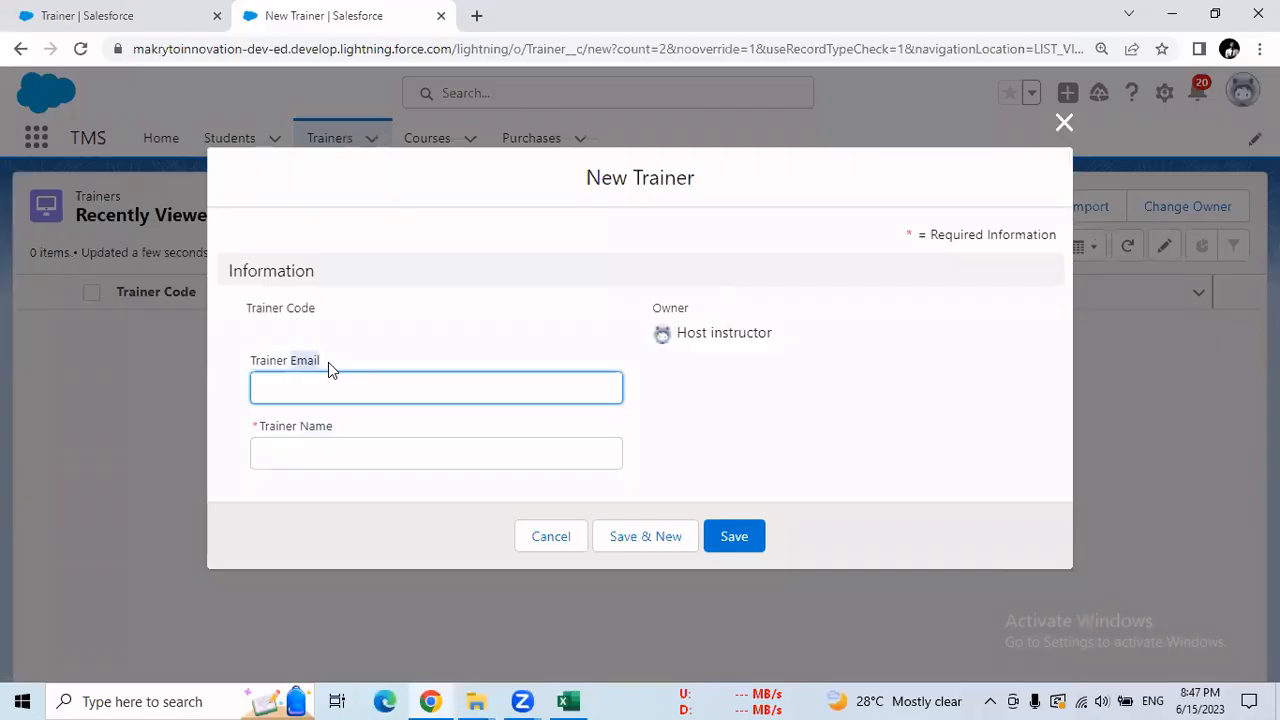
left_click(536, 538)
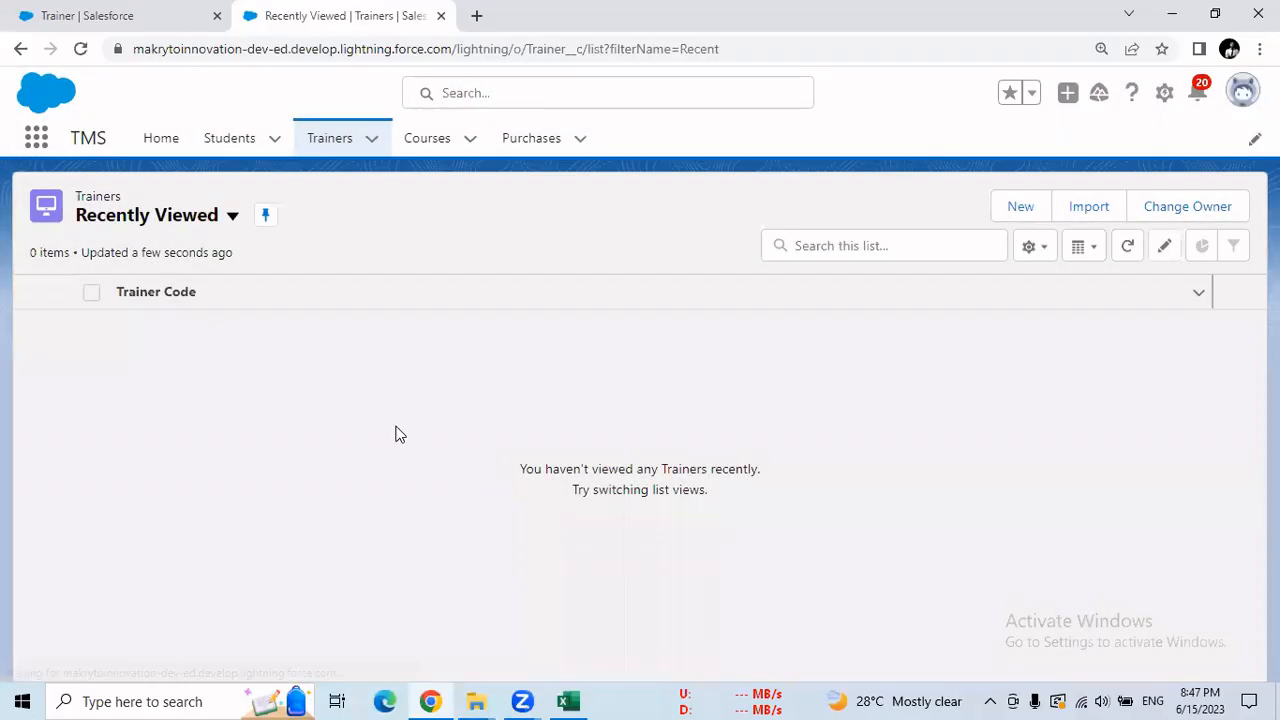
Step: Return to the Trainer object's Field Accessibility page in Setup Home
left_click(148, 12)
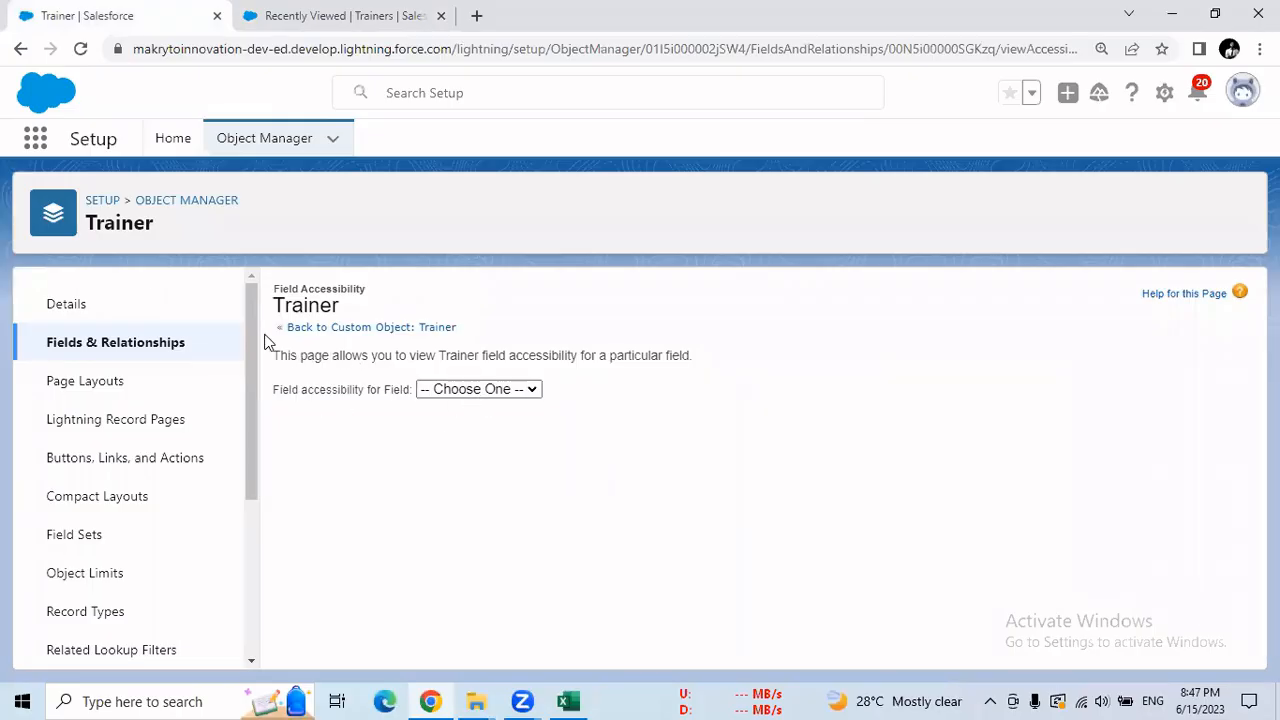
left_click(20, 50)
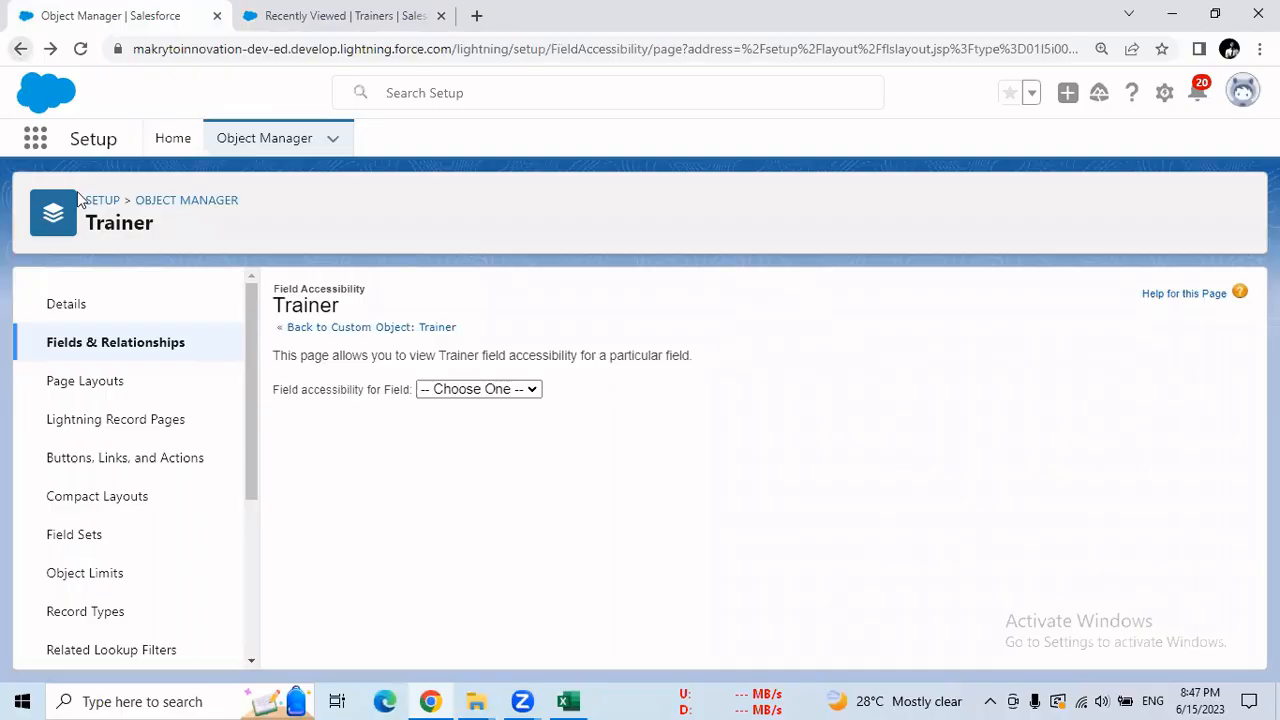
left_click(182, 137)
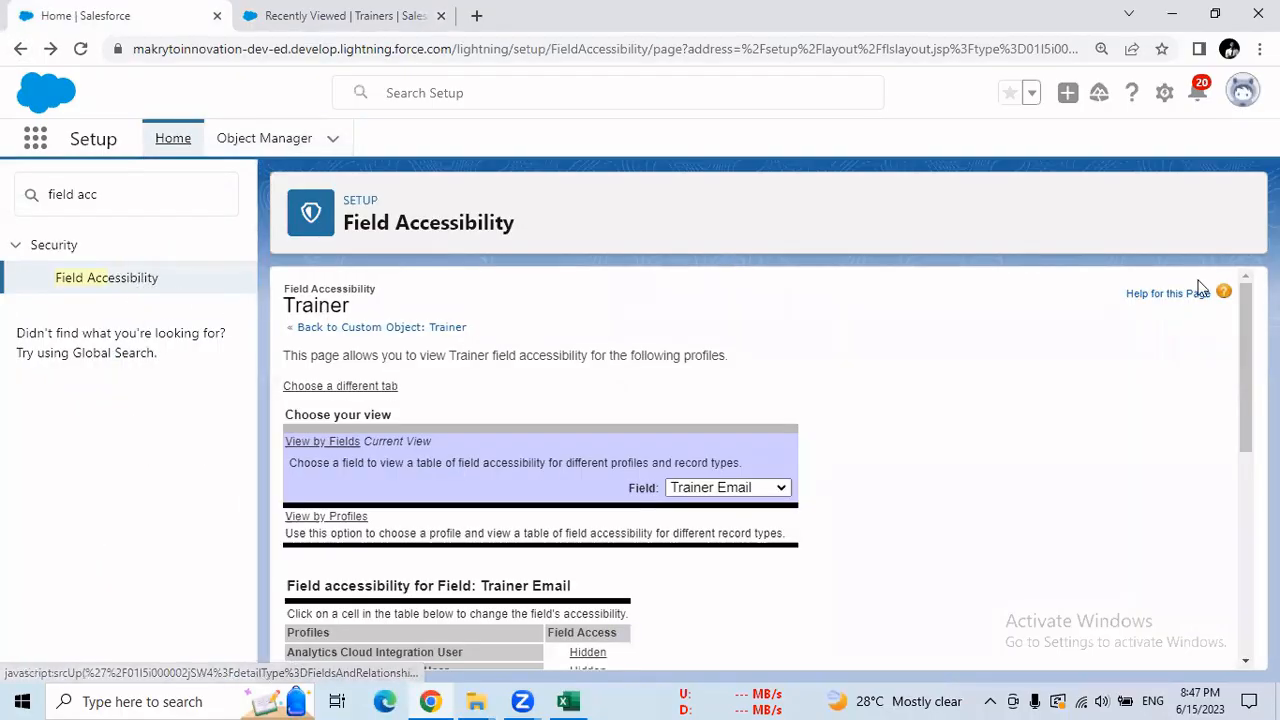
left_click_drag(1245, 313, 1245, 399)
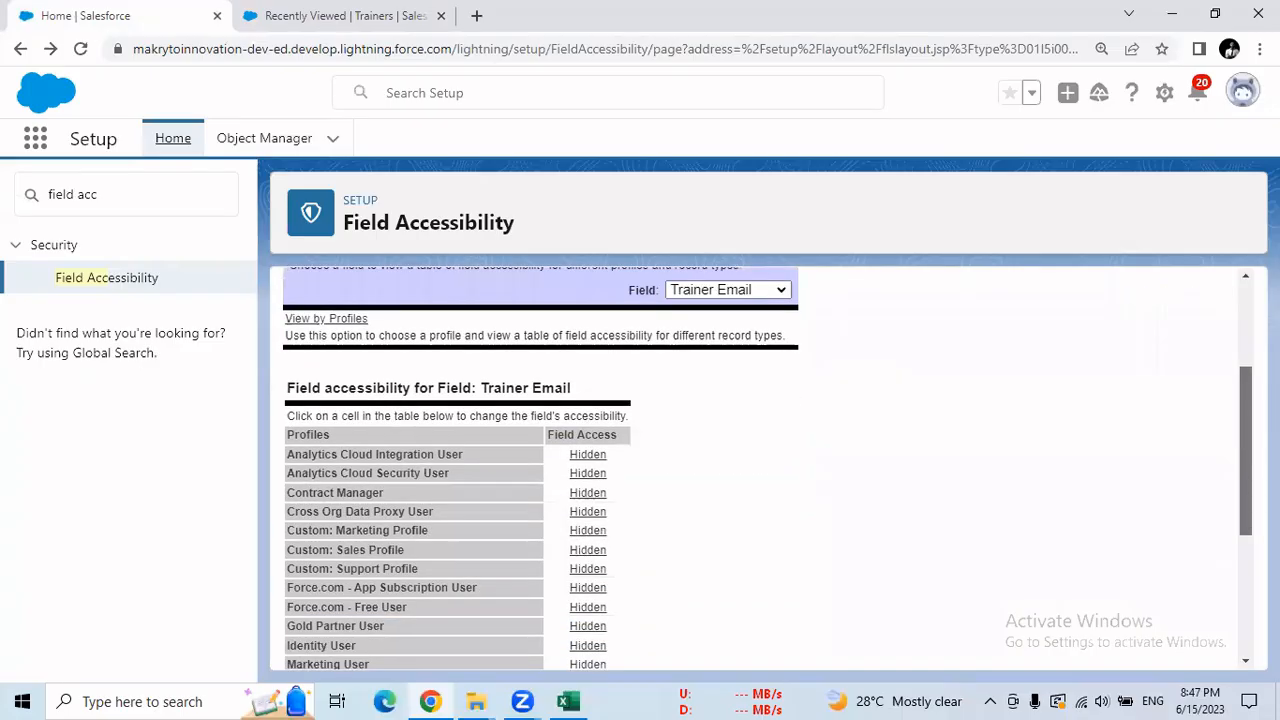
Step: View the Trainer object's accessibility by profiles for System Administrator and examine the access of each field, including Country and Experience
left_click(336, 320)
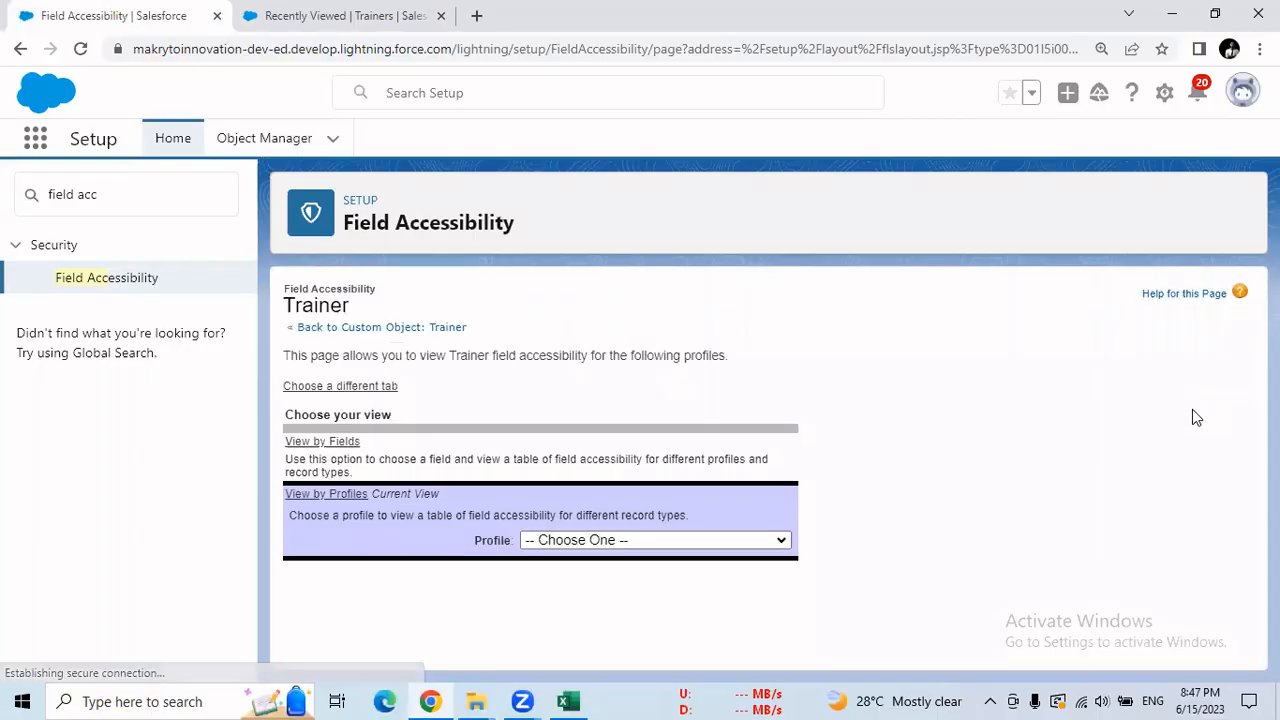
left_click(779, 541)
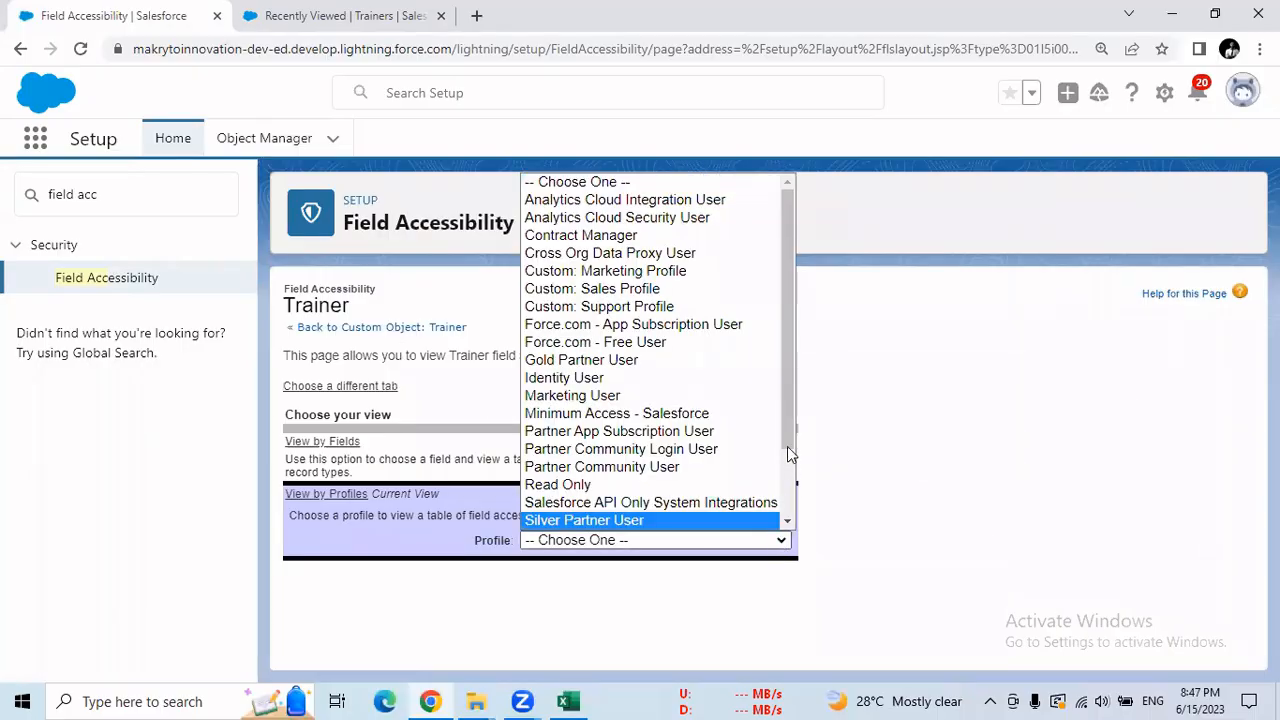
scroll(787, 444, "down", 2)
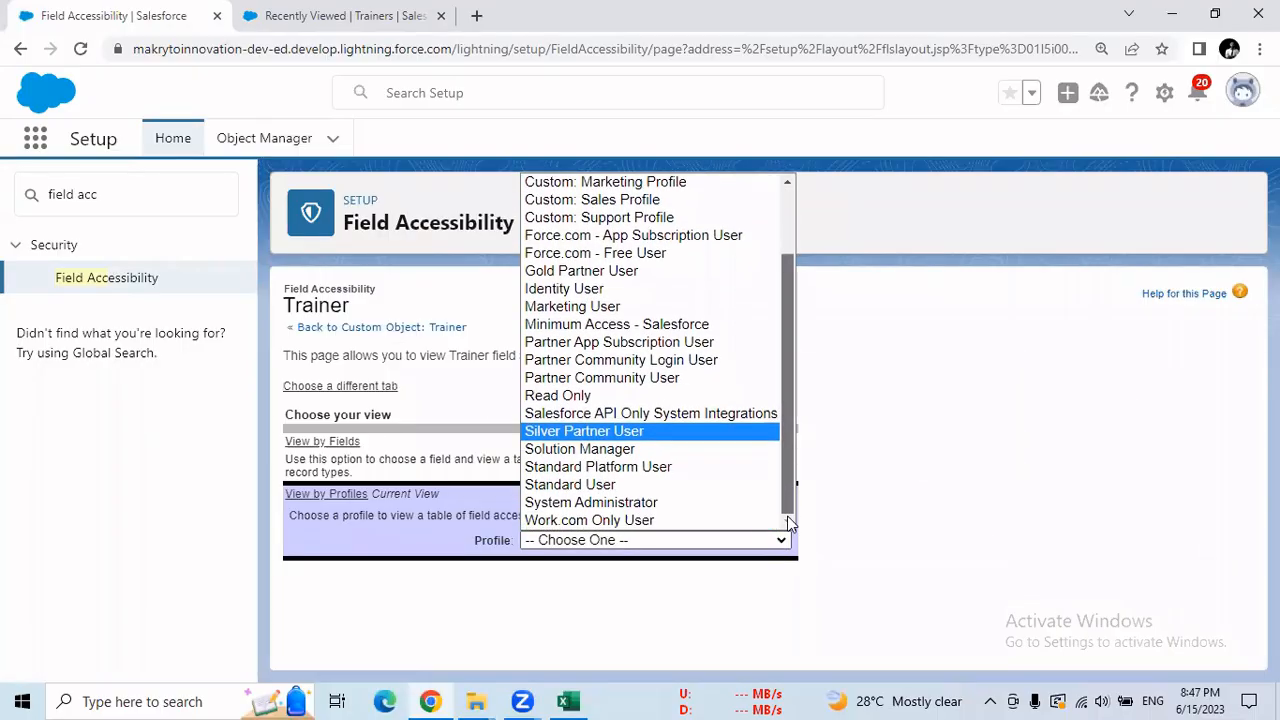
left_click(662, 503)
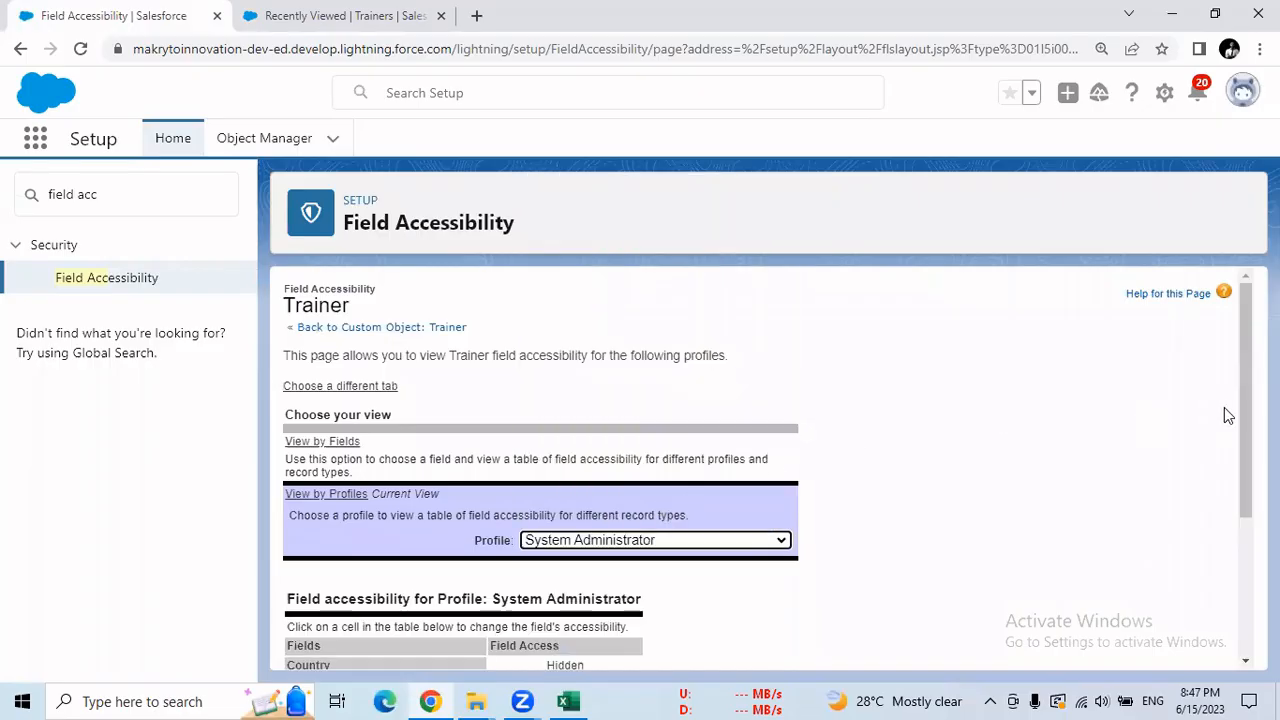
scroll(1228, 415, "down", 1)
scroll(1234, 415, "up", 1)
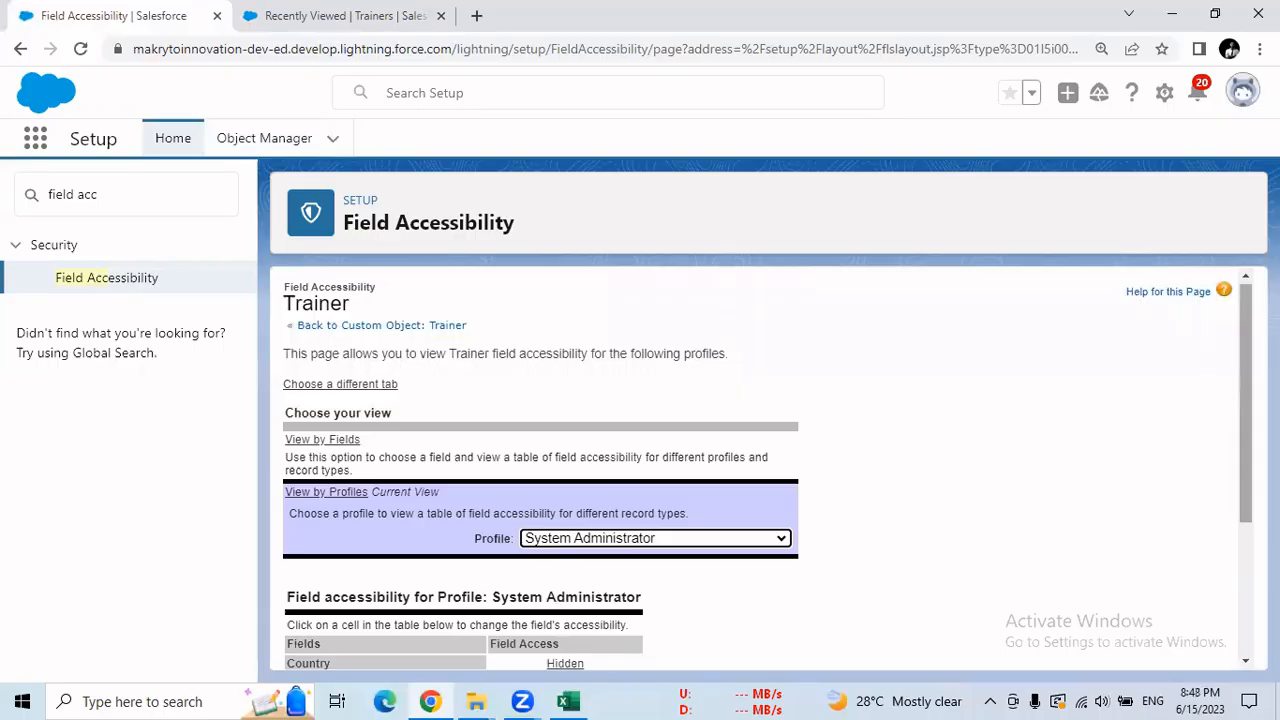
scroll(1235, 557, "down", 3)
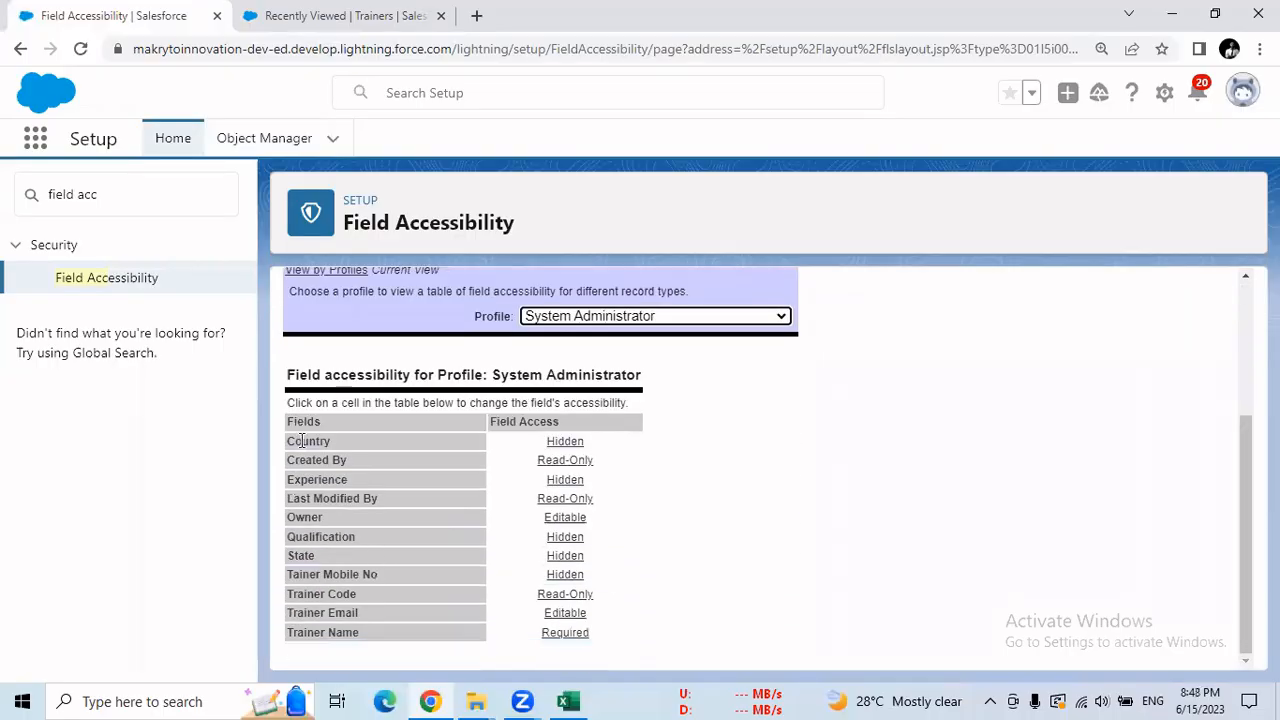
left_click_drag(292, 441, 583, 443)
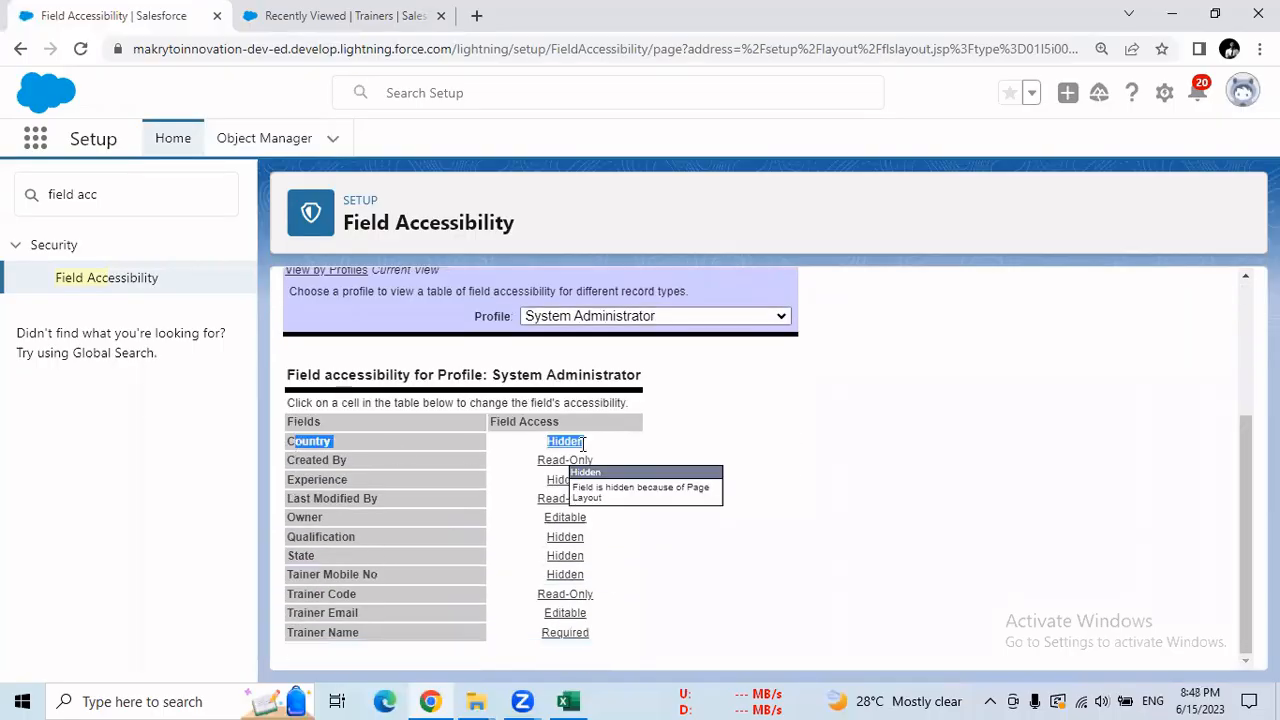
left_click(323, 481)
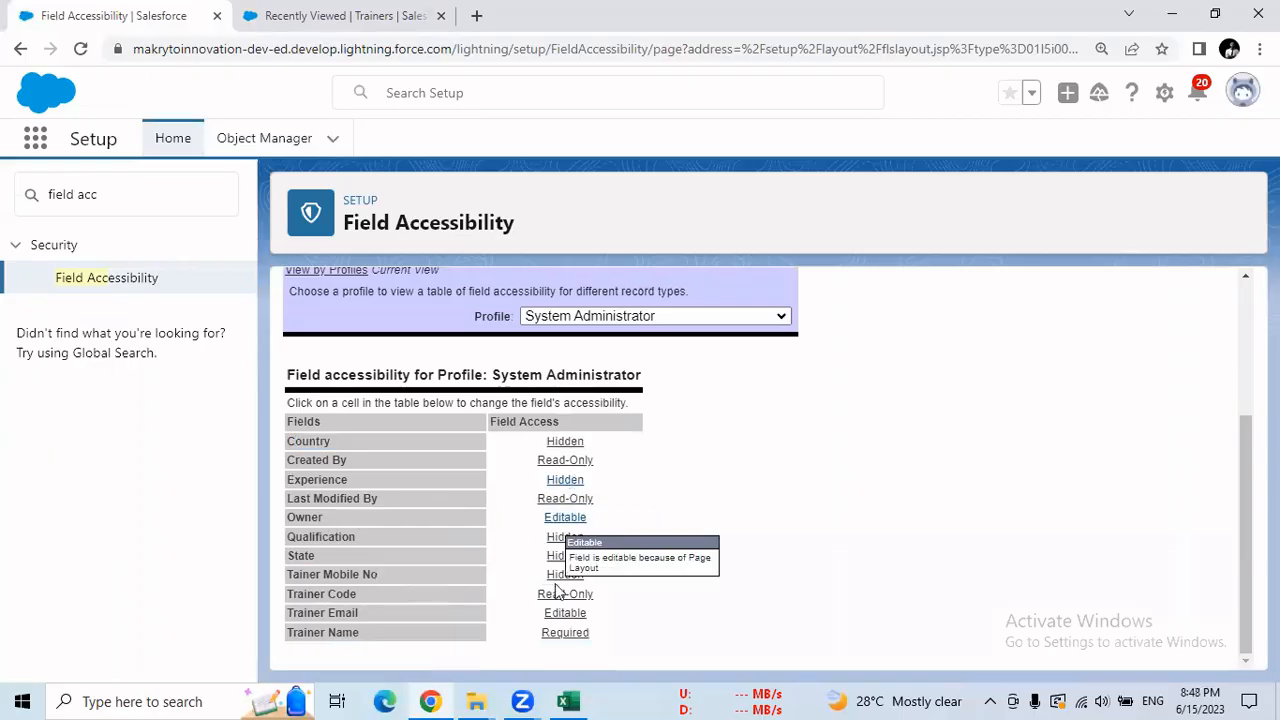
Step: Examine the System Administrator's access to the Qualification, State, Tainer Mobile No and Trainer Email fields
left_click_drag(337, 537, 585, 537)
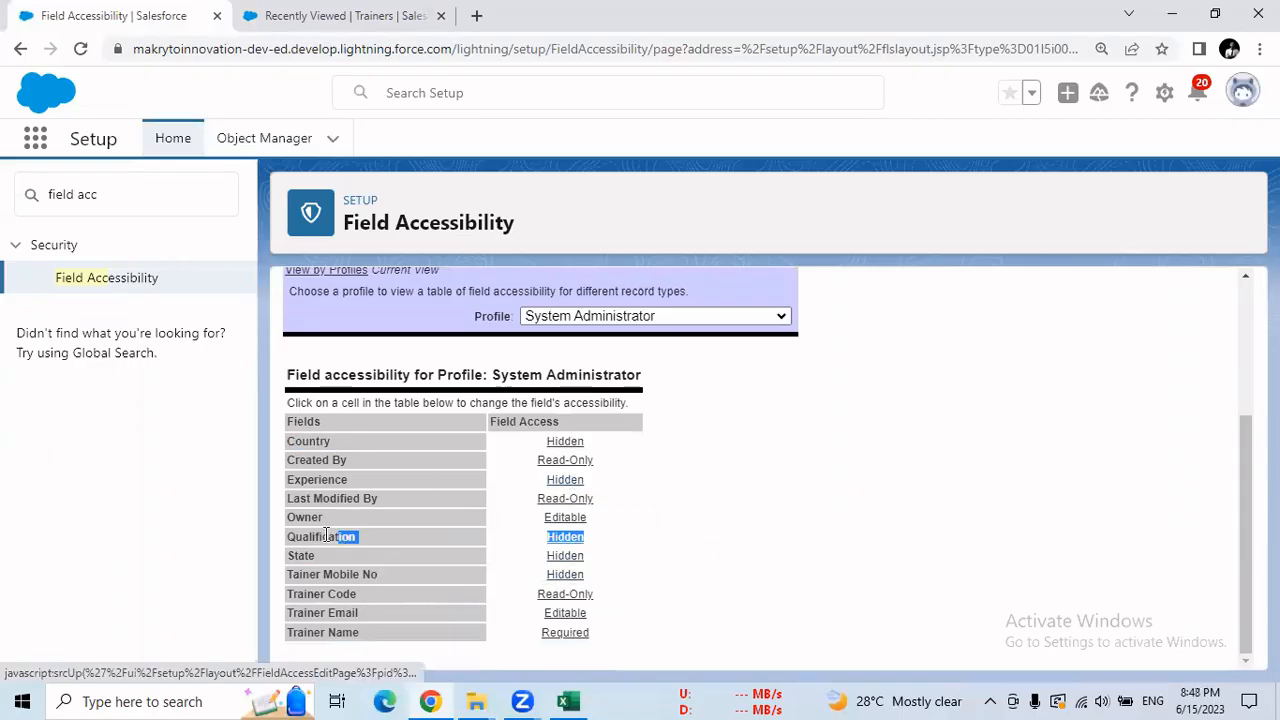
left_click_drag(325, 560, 559, 559)
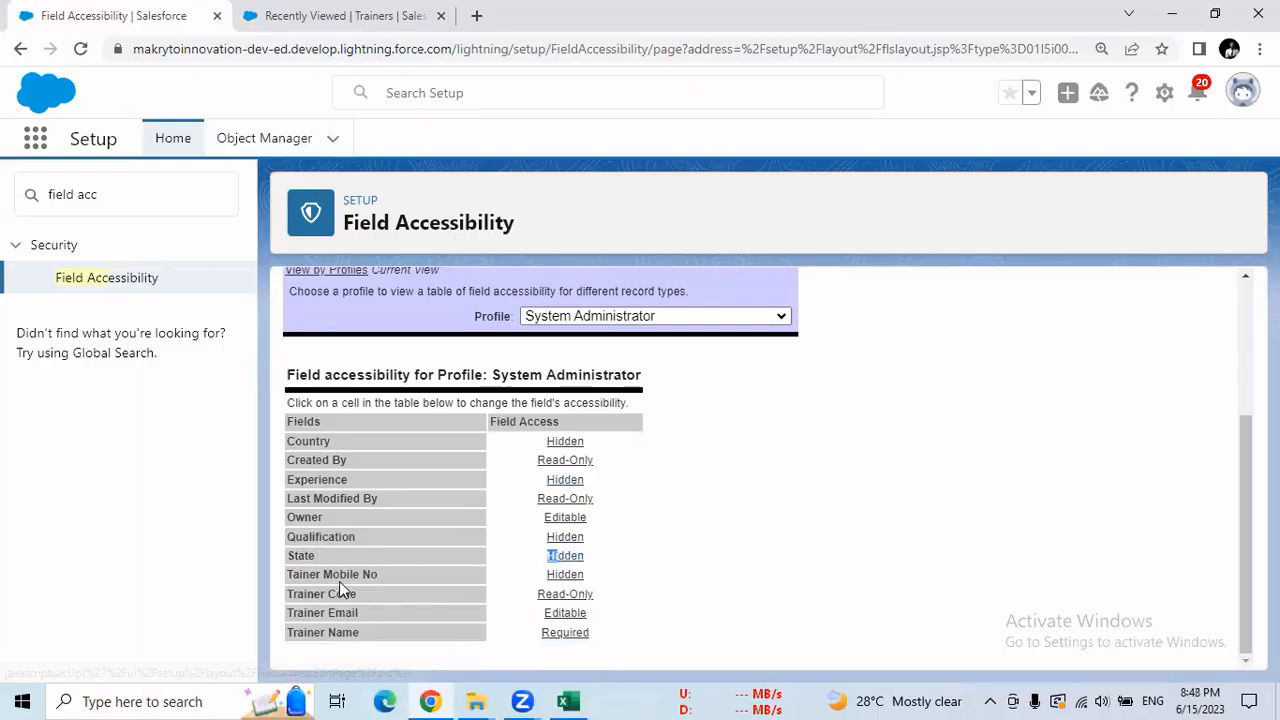
left_click_drag(361, 575, 570, 575)
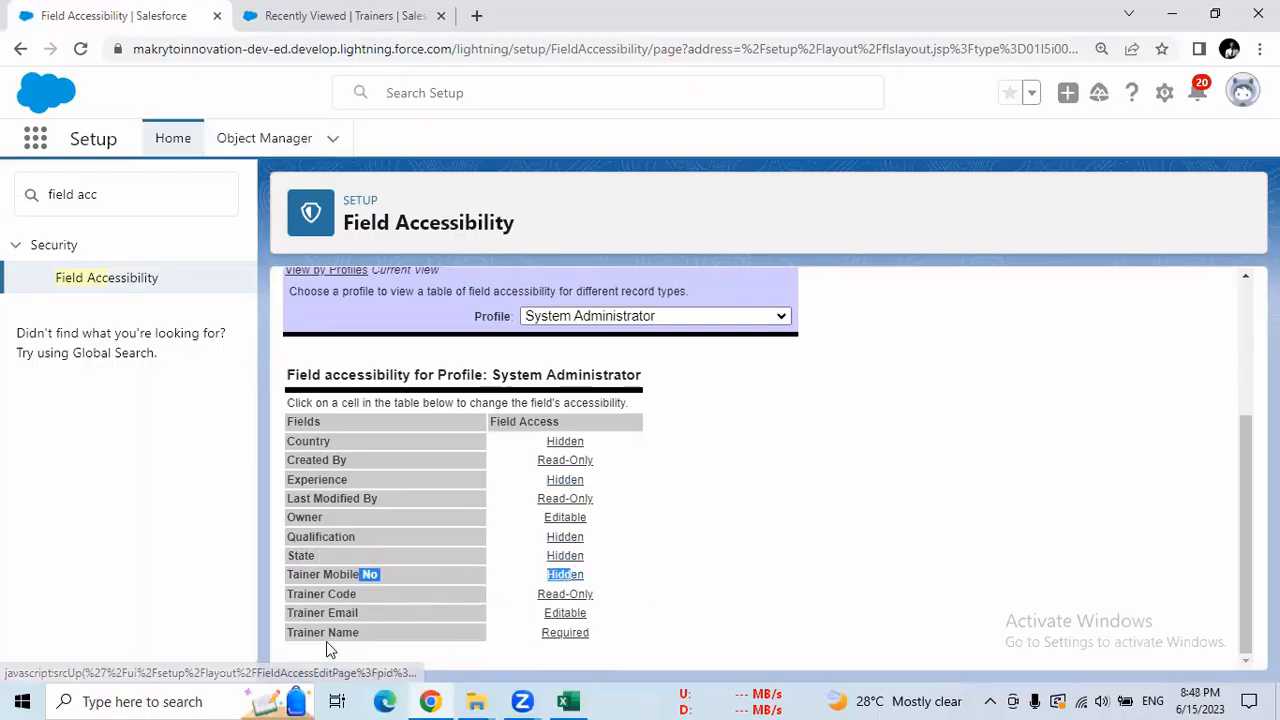
left_click_drag(334, 613, 563, 615)
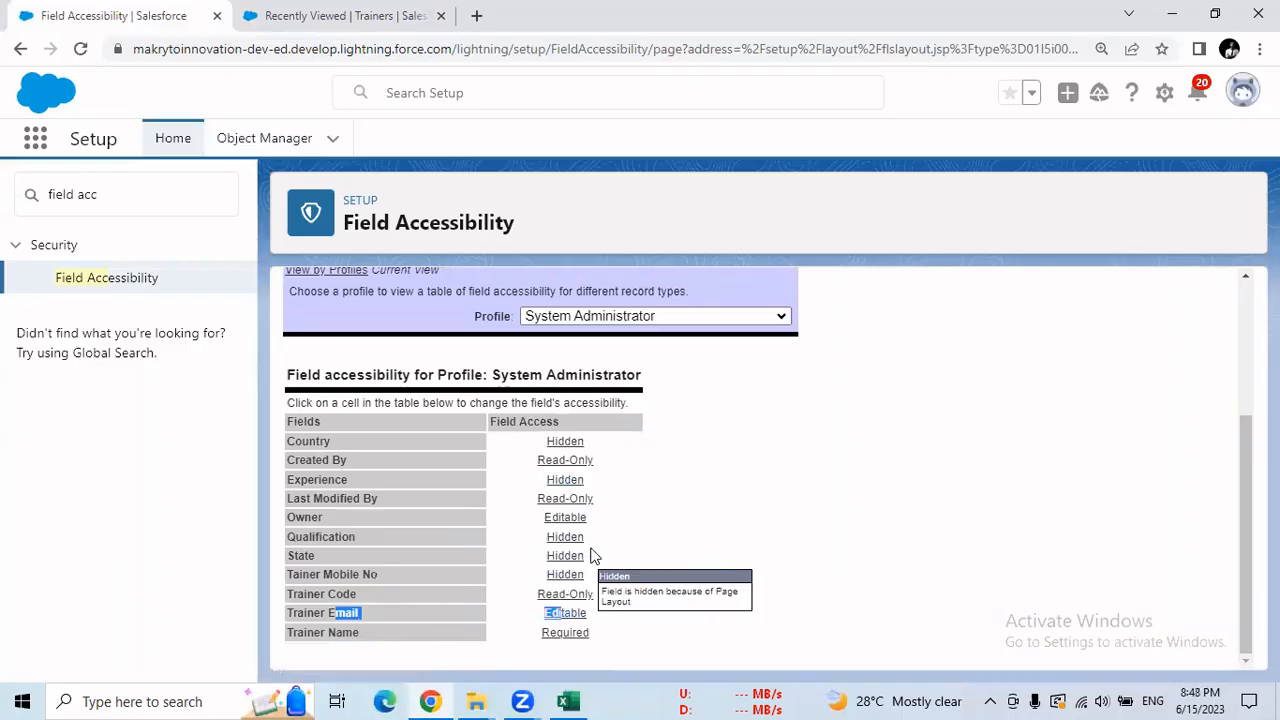
Step: Open the System Administrator's access settings for the Country field and make it visible in the Trainer Layout's Information section
left_click(557, 444)
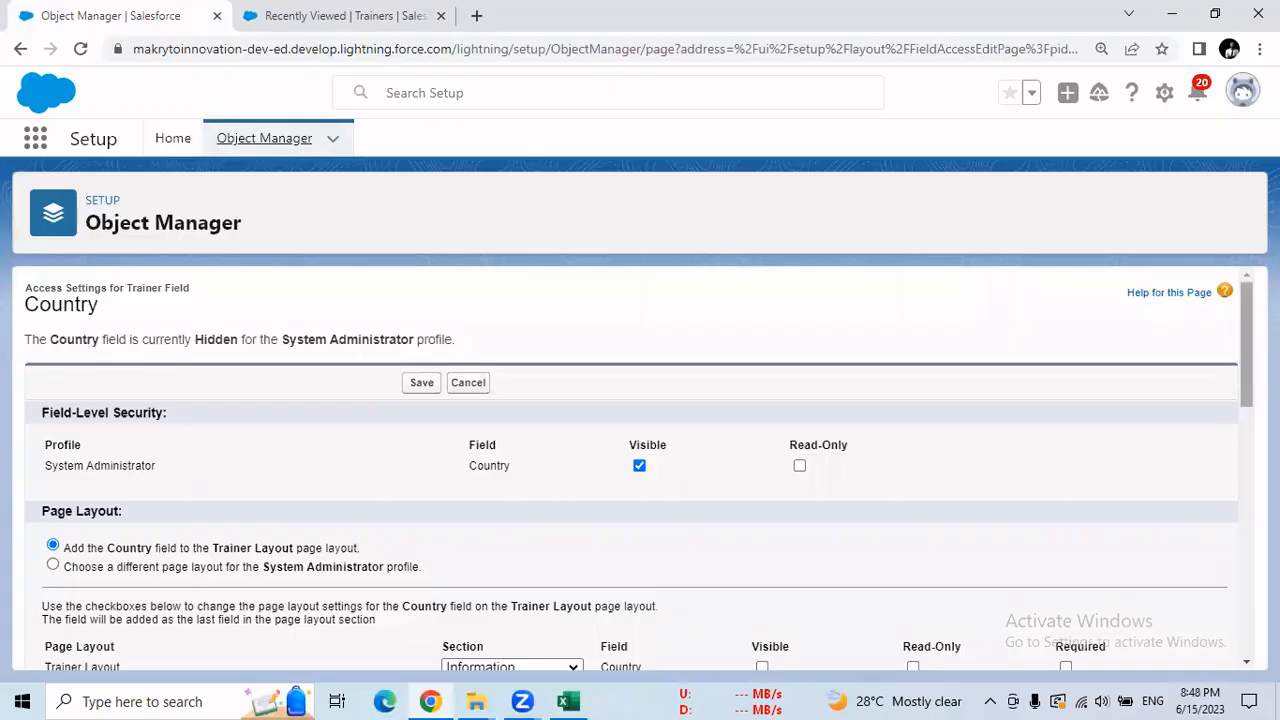
scroll(1200, 448, "down", 3)
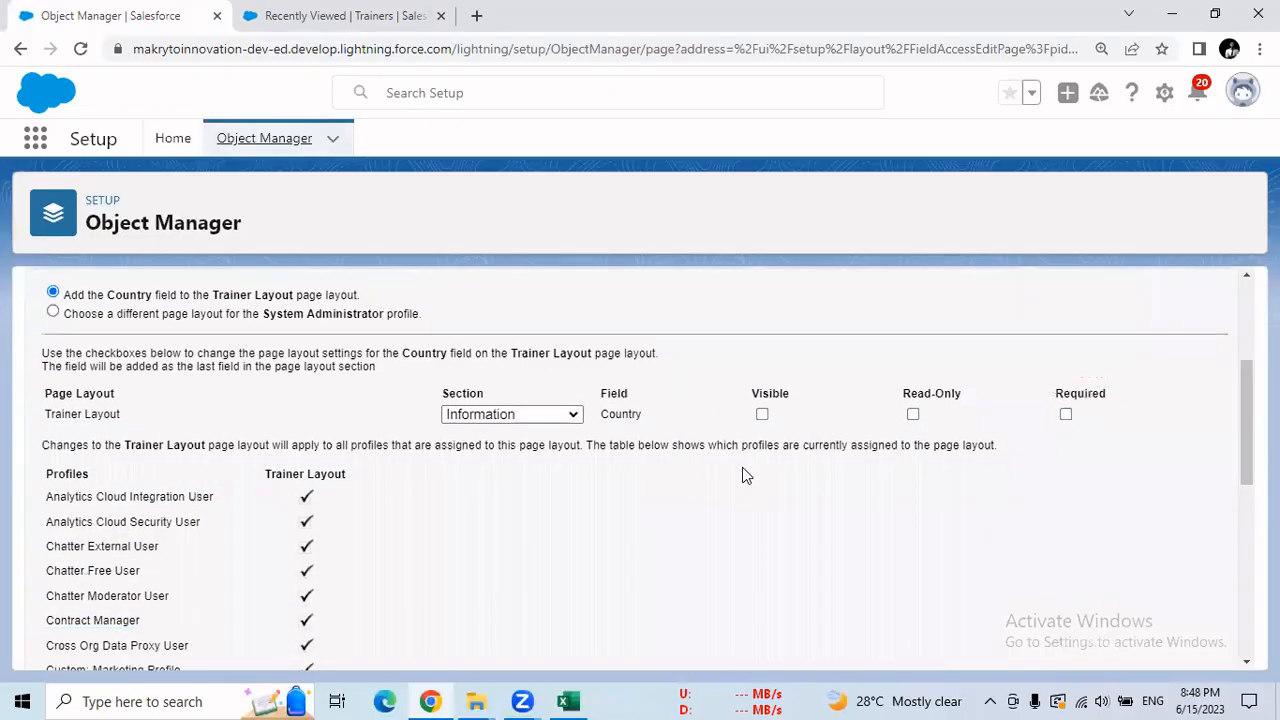
left_click(762, 415)
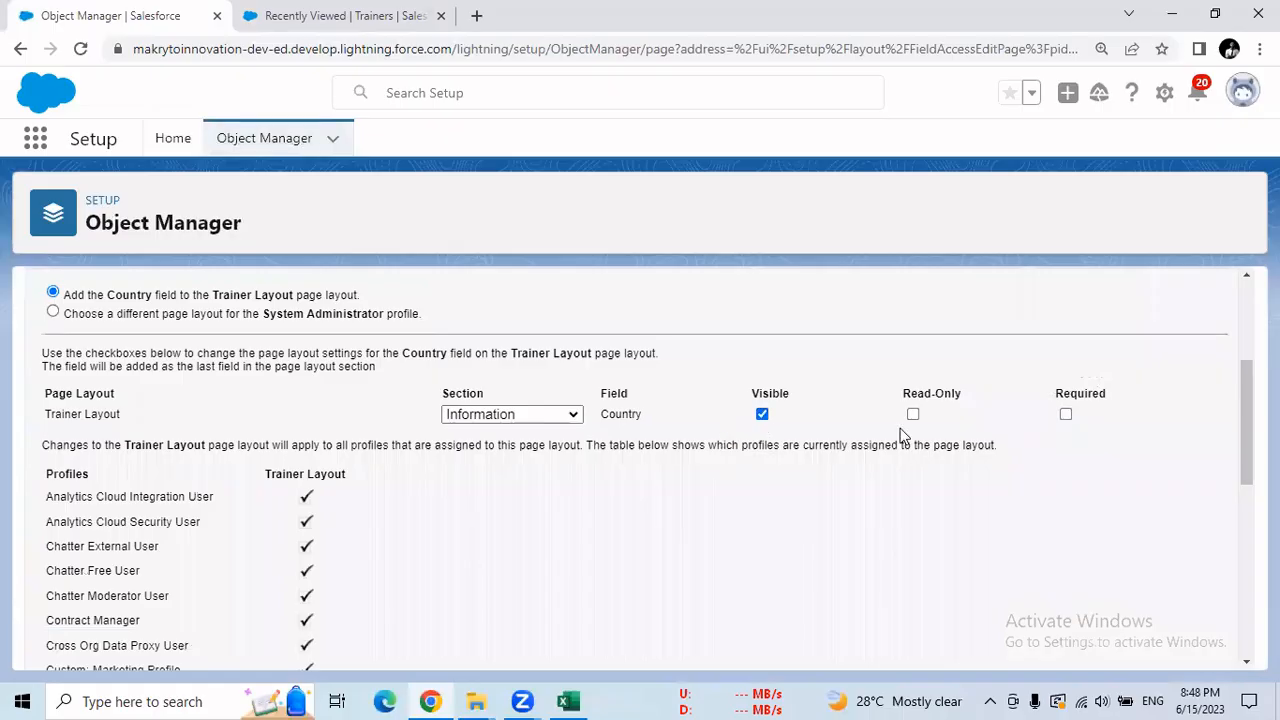
scroll(1237, 413, "down", 6)
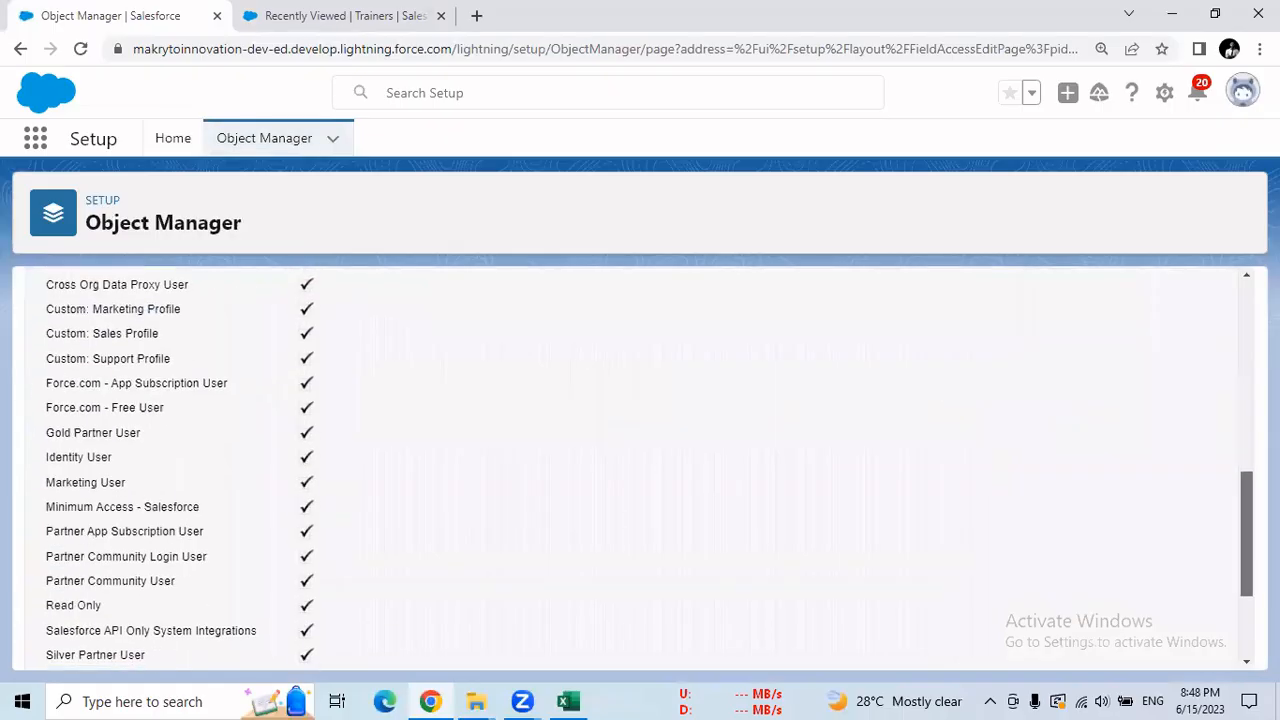
scroll(1247, 378, "up", 3)
scroll(1247, 378, "up", 5)
scroll(1234, 370, "down", 1)
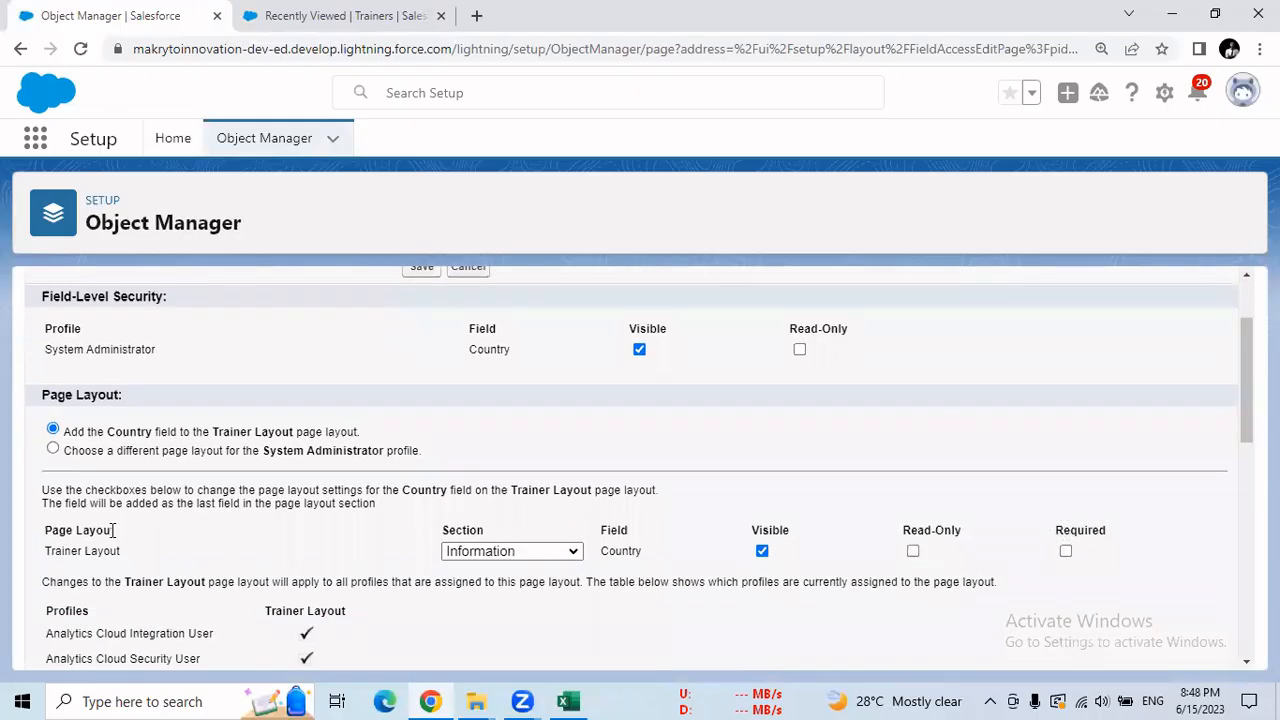
left_click_drag(115, 538, 55, 533)
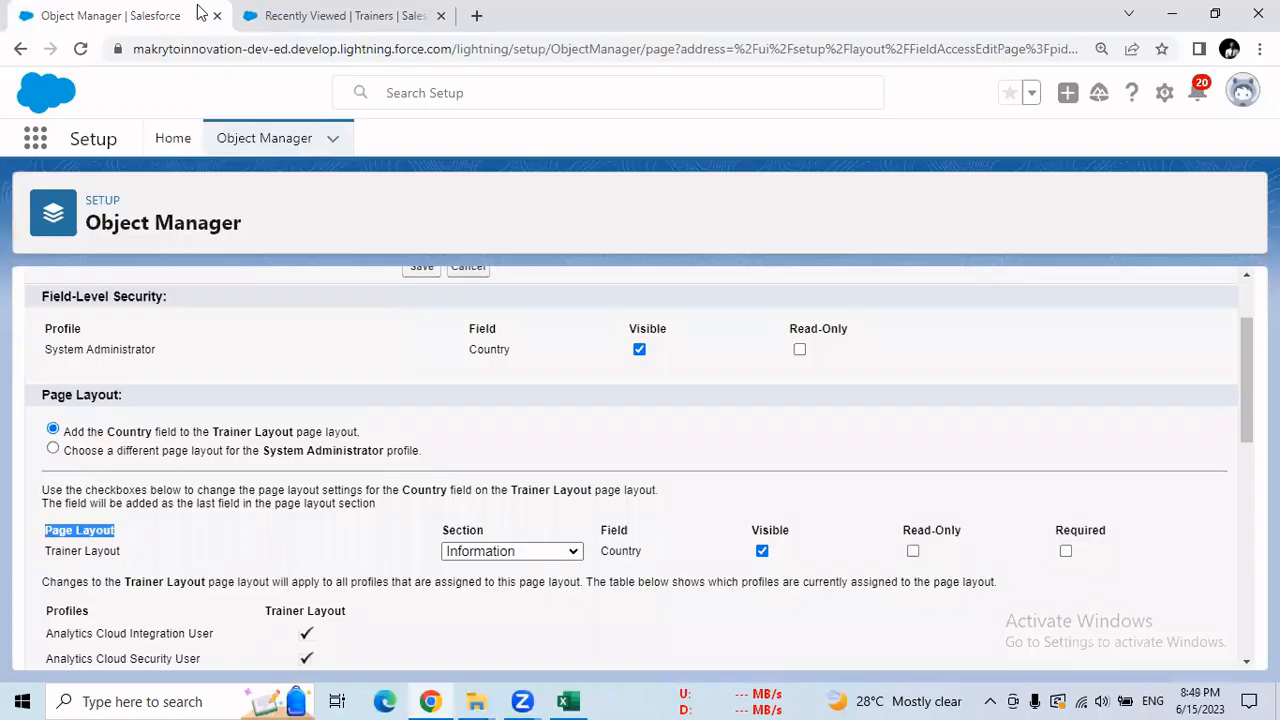
Step: Check the fields on the New Trainer form in the TMS app, reopen the form once, and return to the Country access settings
left_click(340, 15)
left_click(1036, 205)
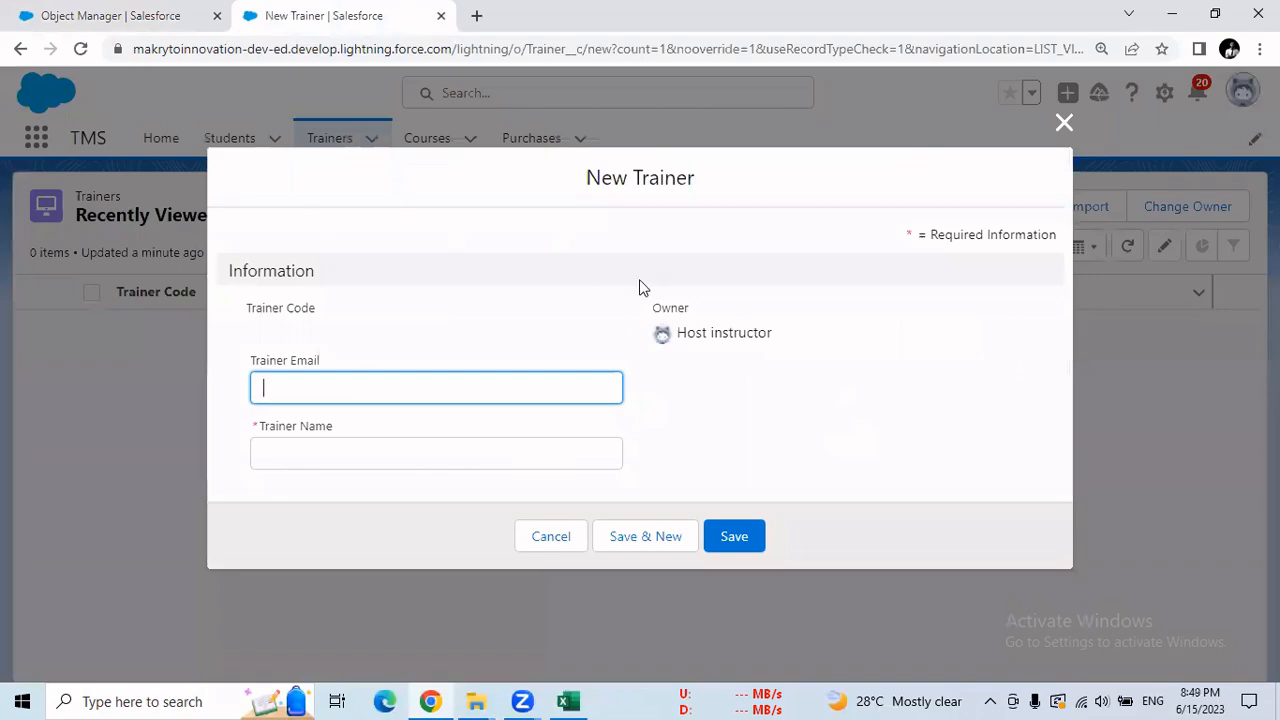
left_click(1064, 122)
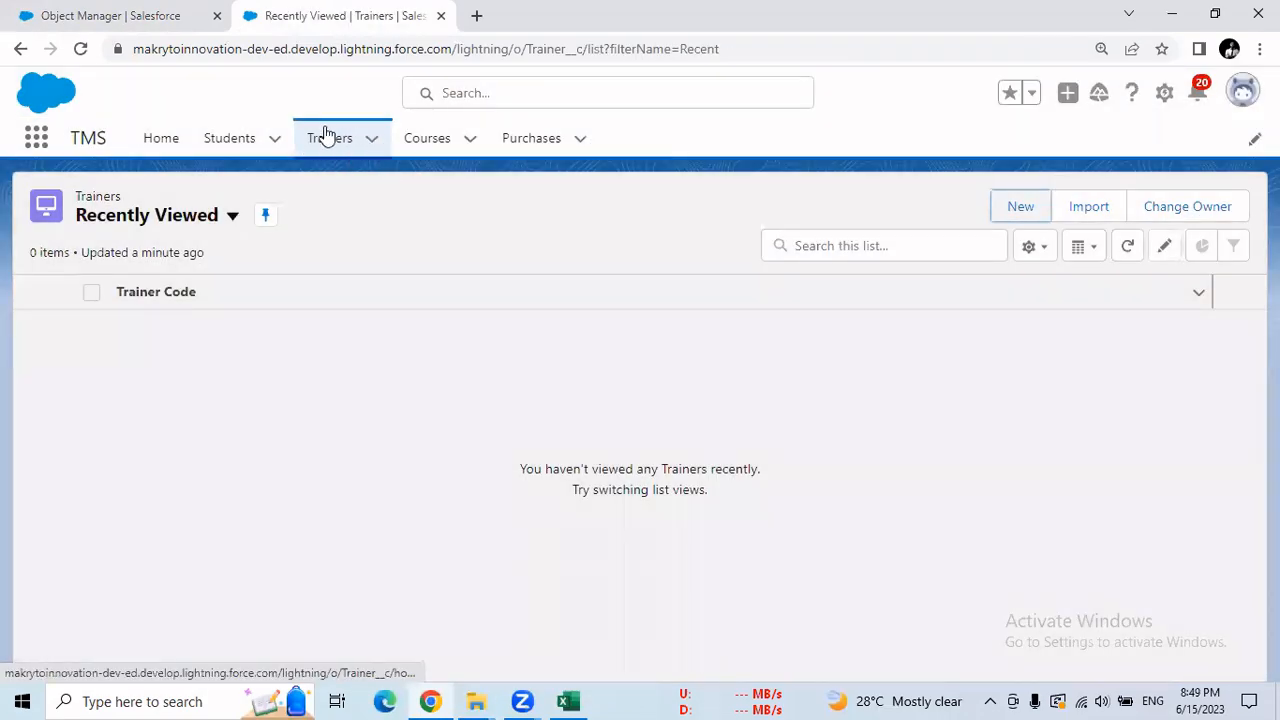
left_click(166, 18)
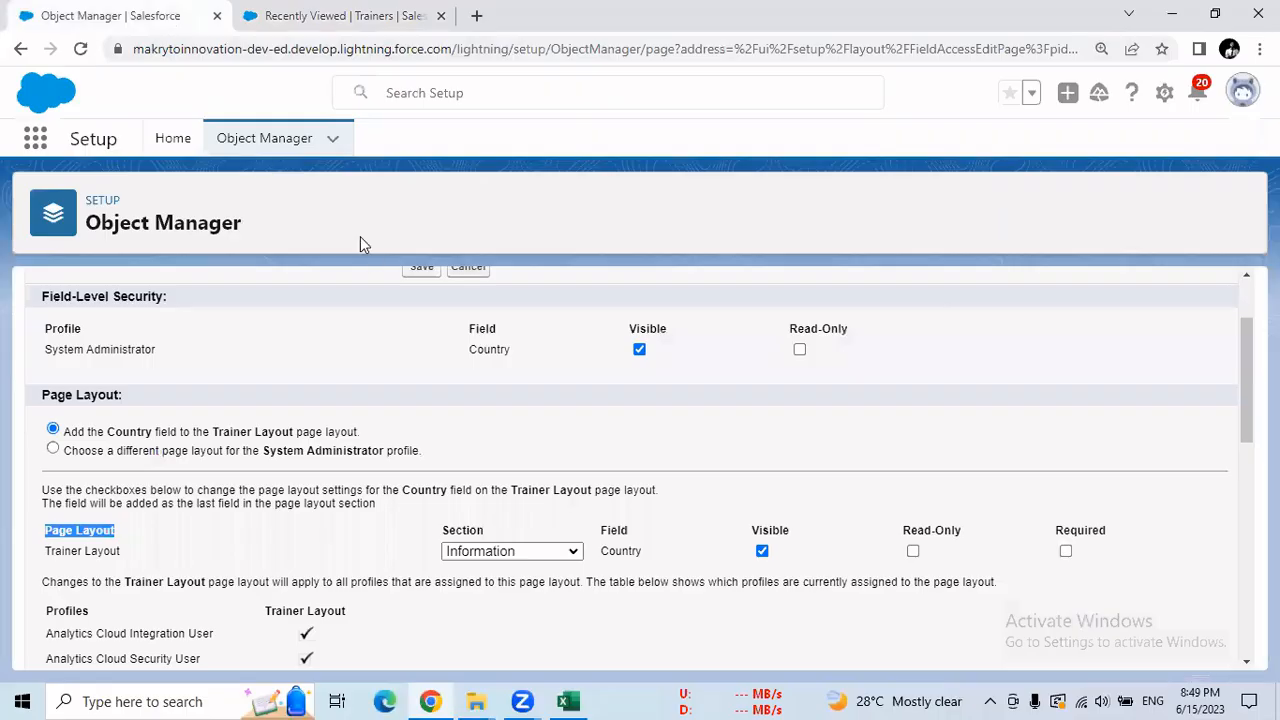
left_click(330, 16)
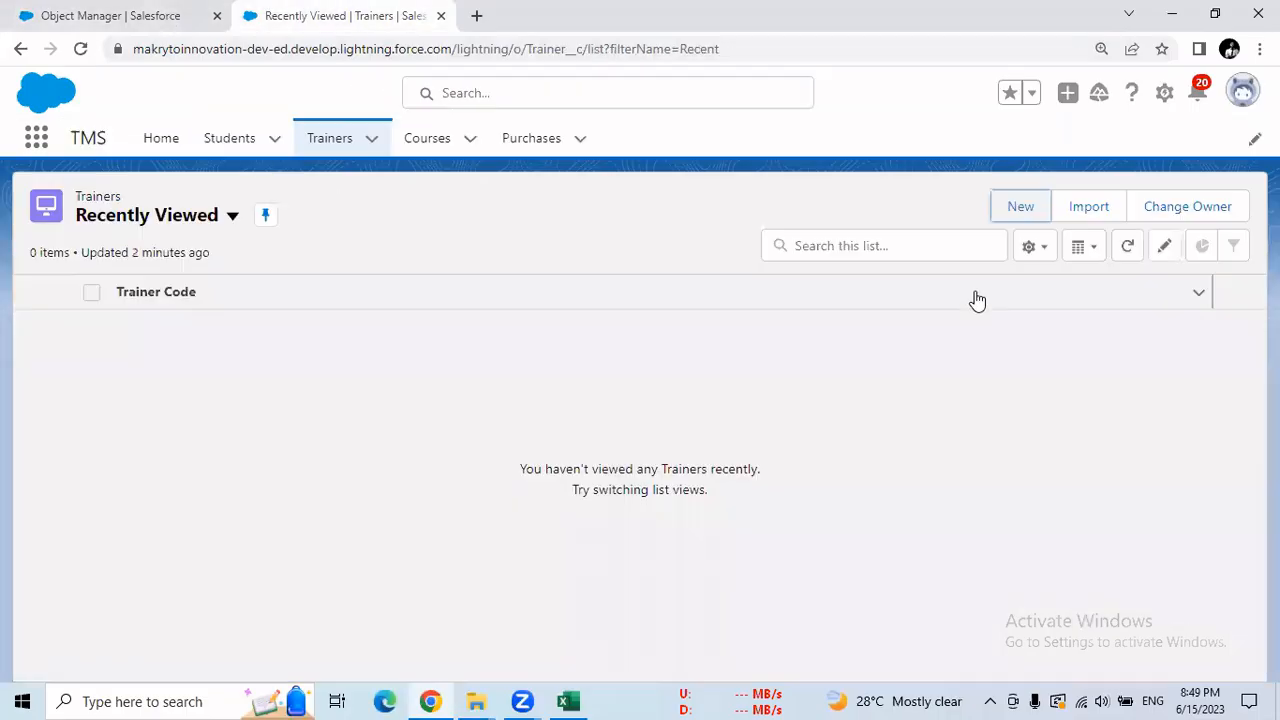
left_click(1040, 206)
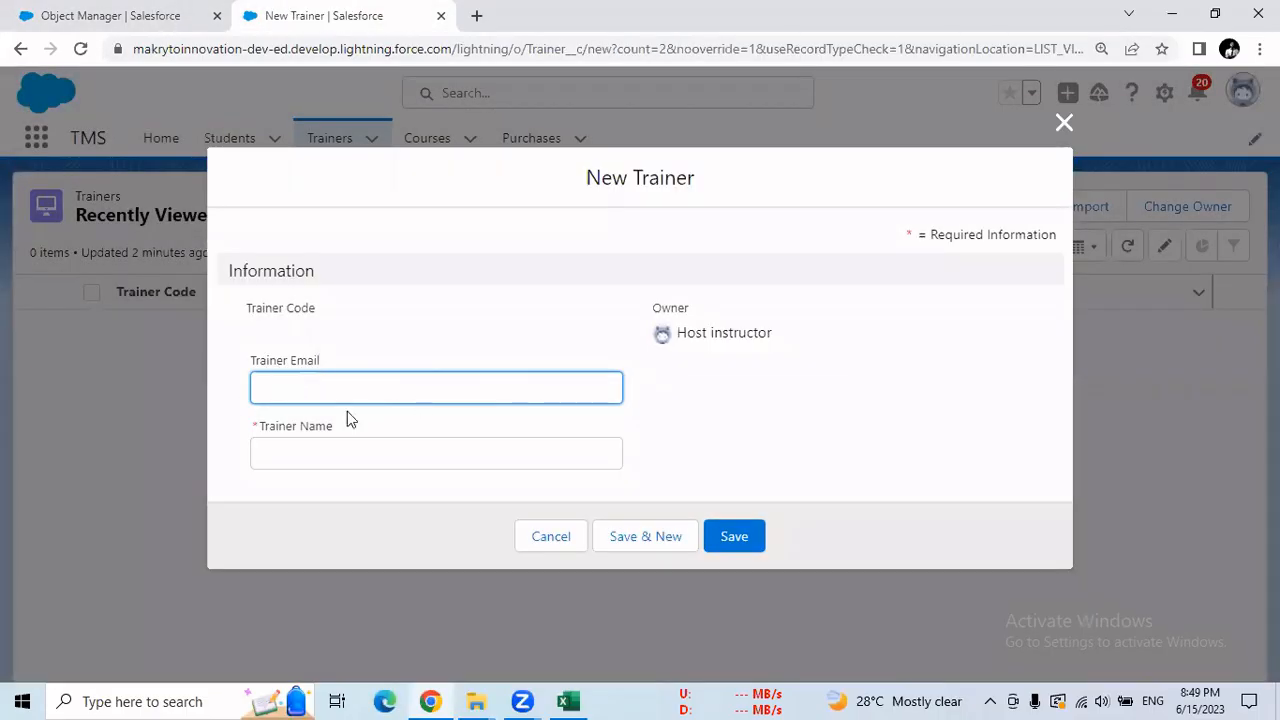
left_click(180, 15)
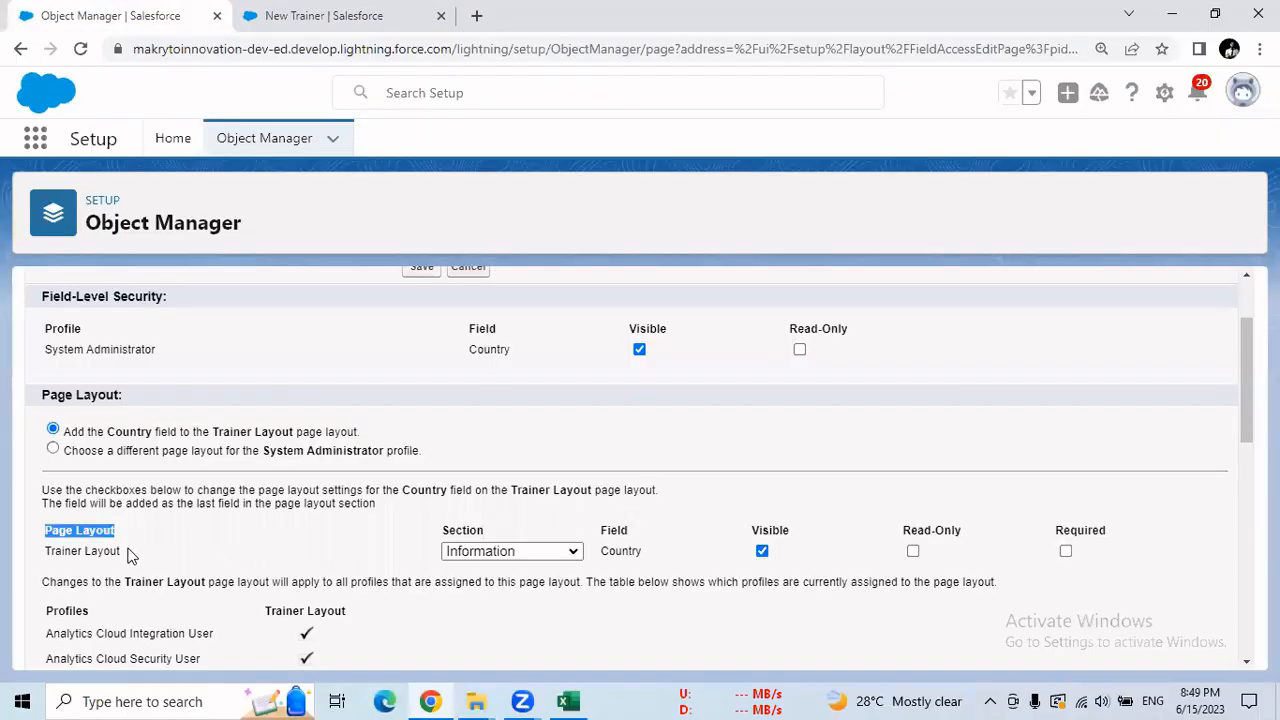
Step: Review the Trainer Layout row and save the Country field's access settings
double_click(88, 552)
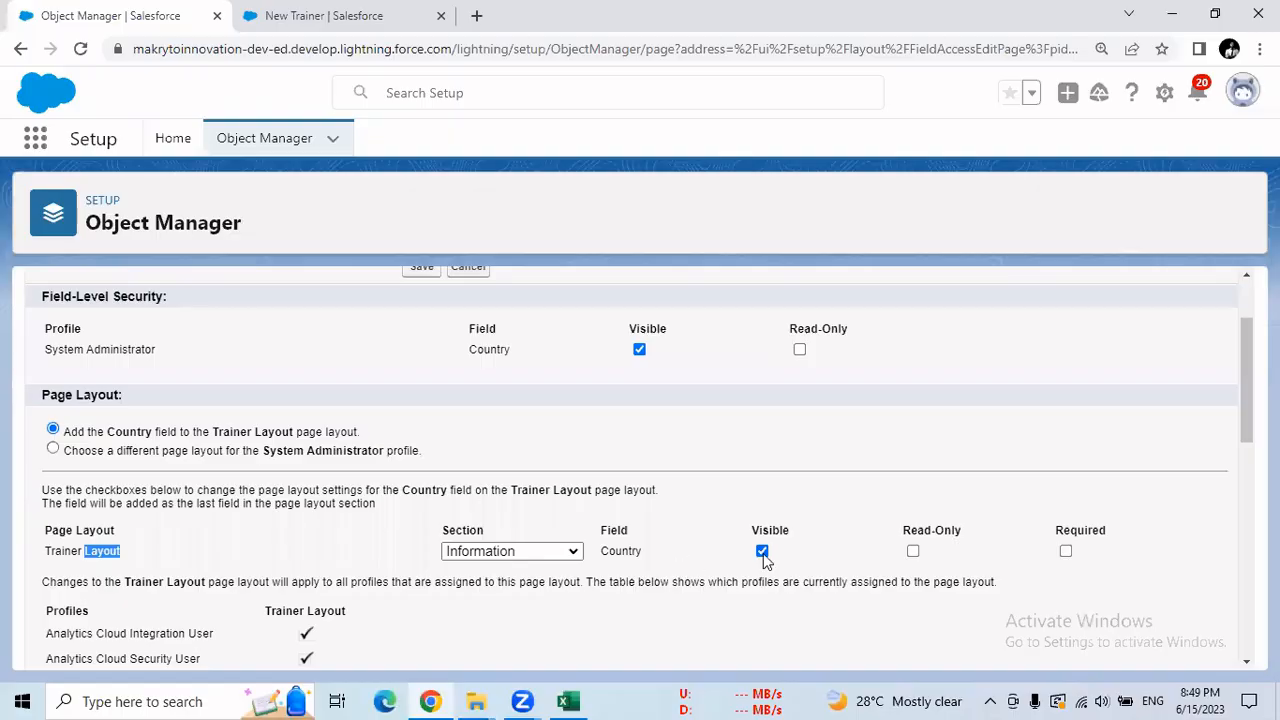
scroll(808, 593, "down", 7)
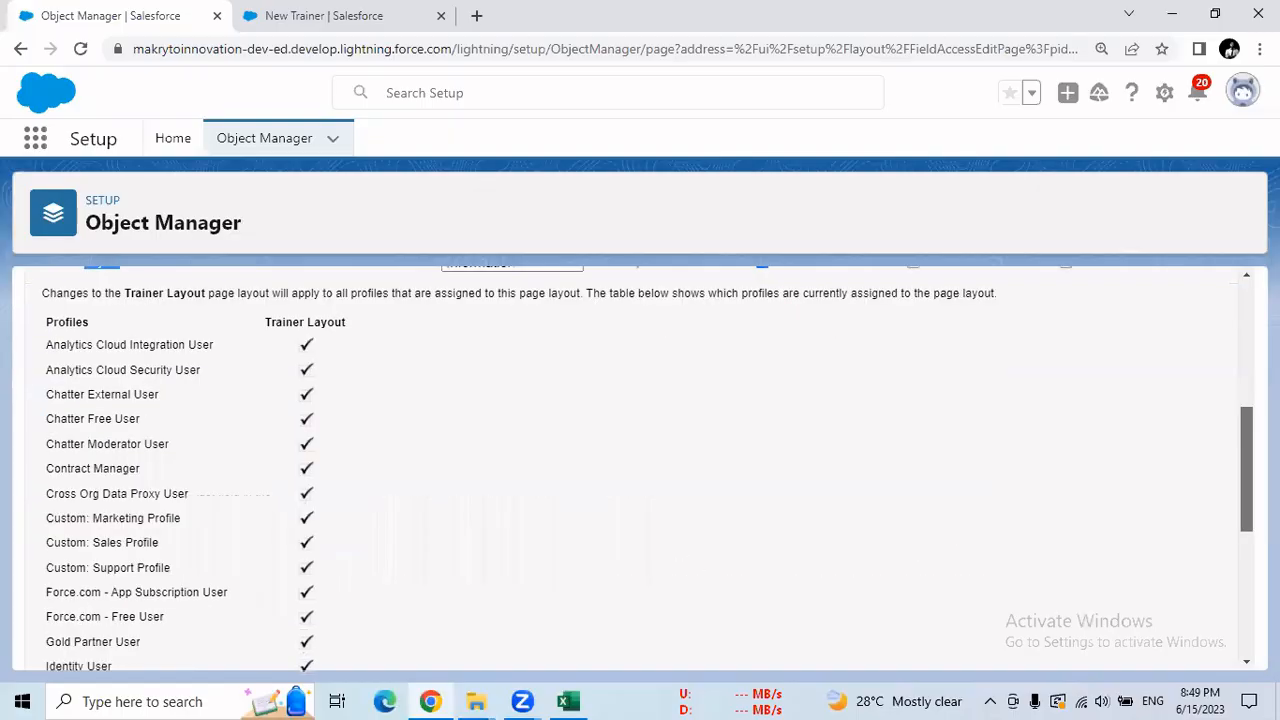
left_click(409, 645)
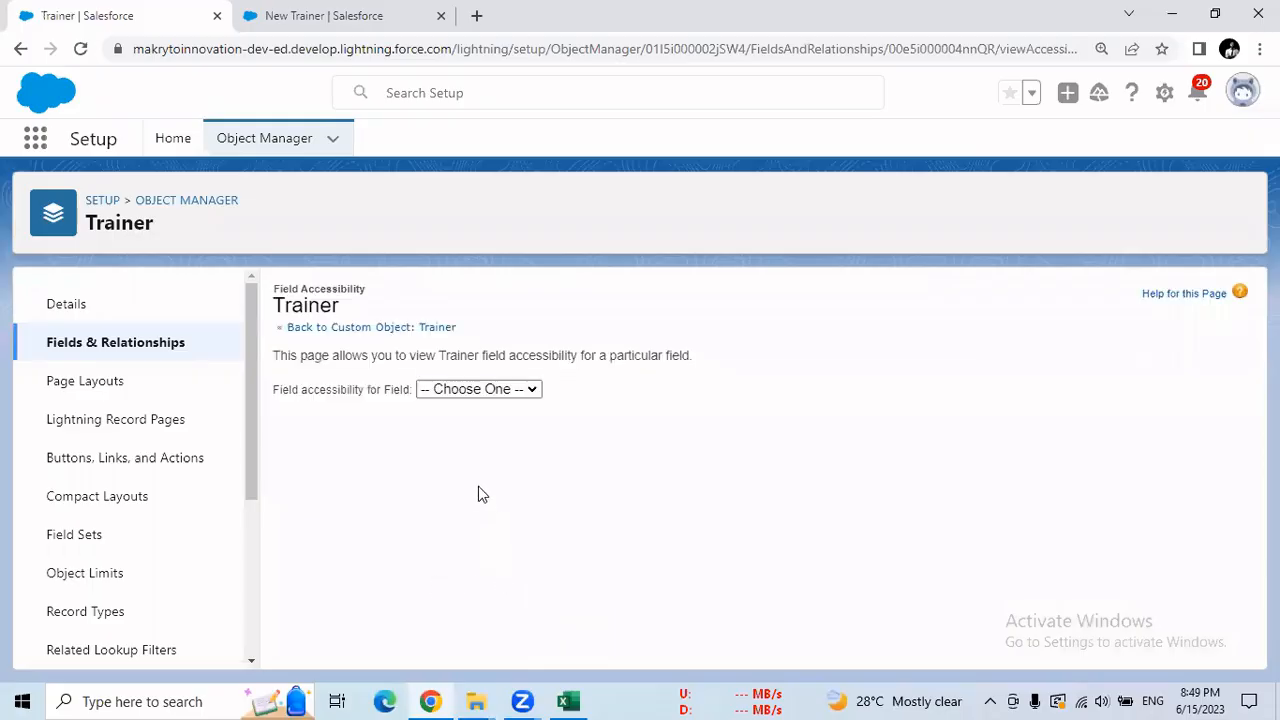
Step: Show the Trainer field accessibility for the Experience field and open its access settings for the System Administrator profile
left_click(452, 397)
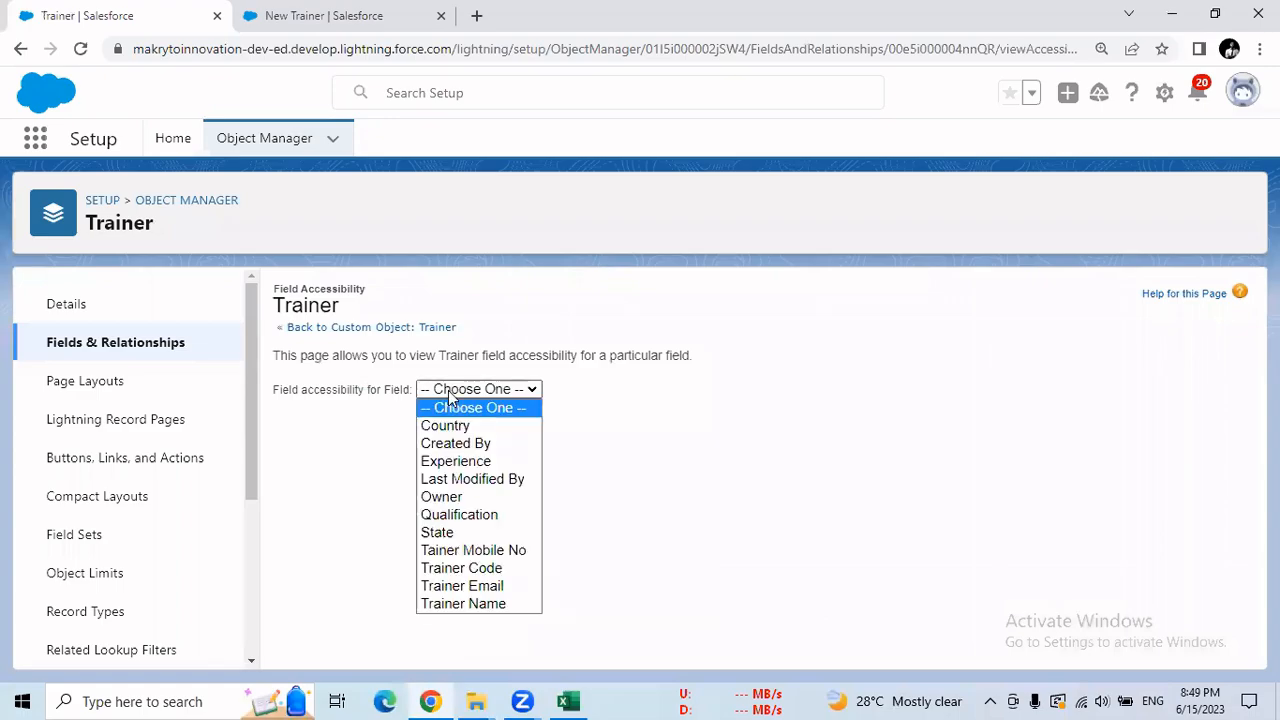
left_click(459, 462)
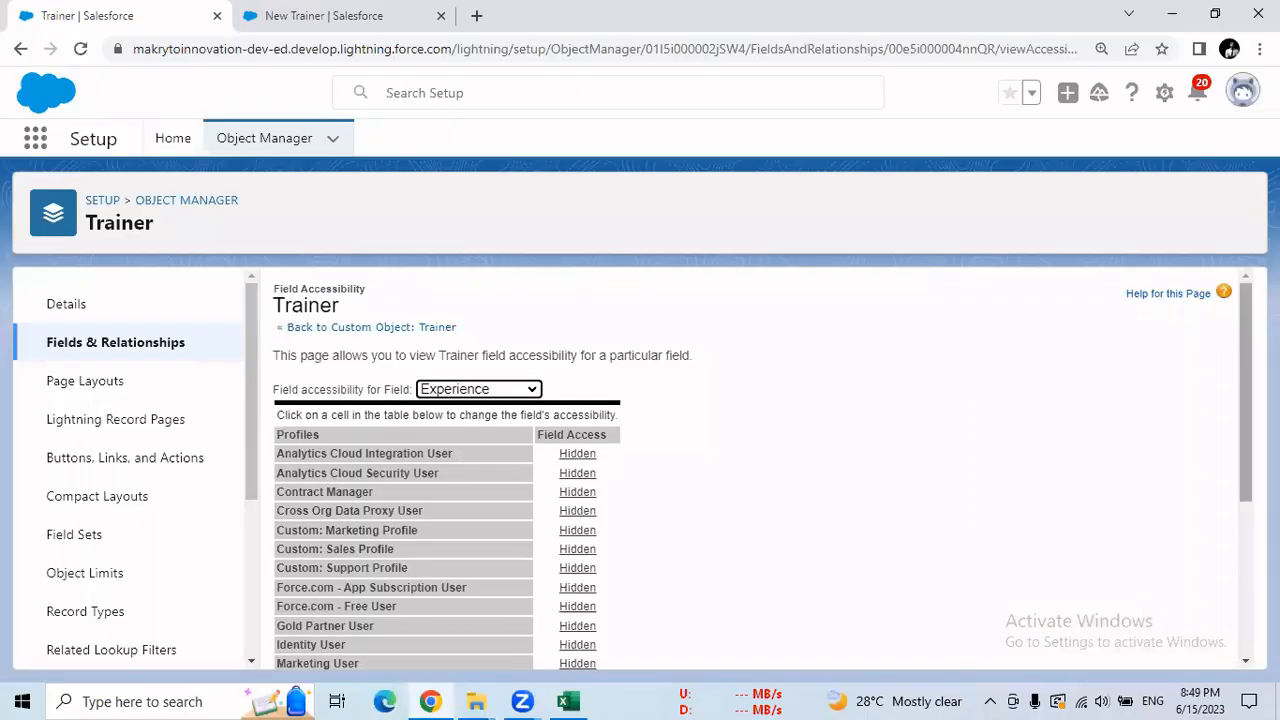
scroll(1245, 400, "down", 3)
scroll(448, 467, "up", 1)
scroll(448, 467, "down", 1)
scroll(448, 467, "up", 3)
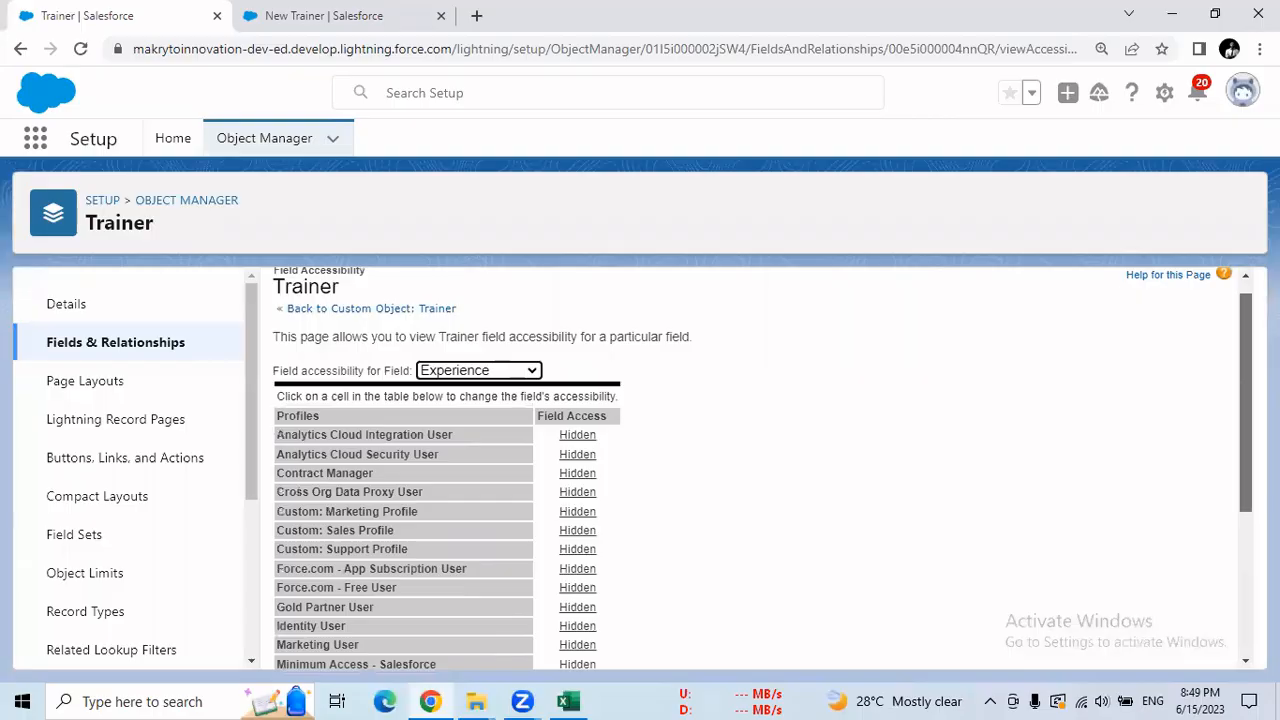
scroll(448, 467, "down", 3)
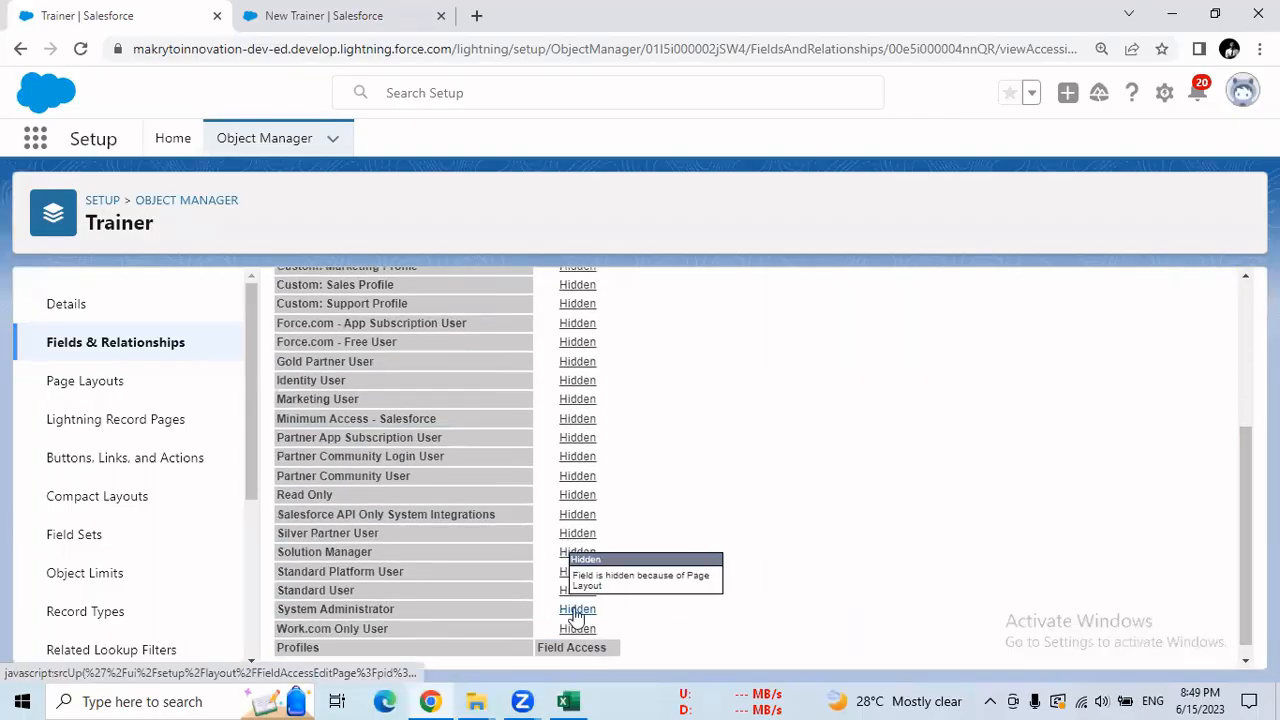
left_click(577, 610)
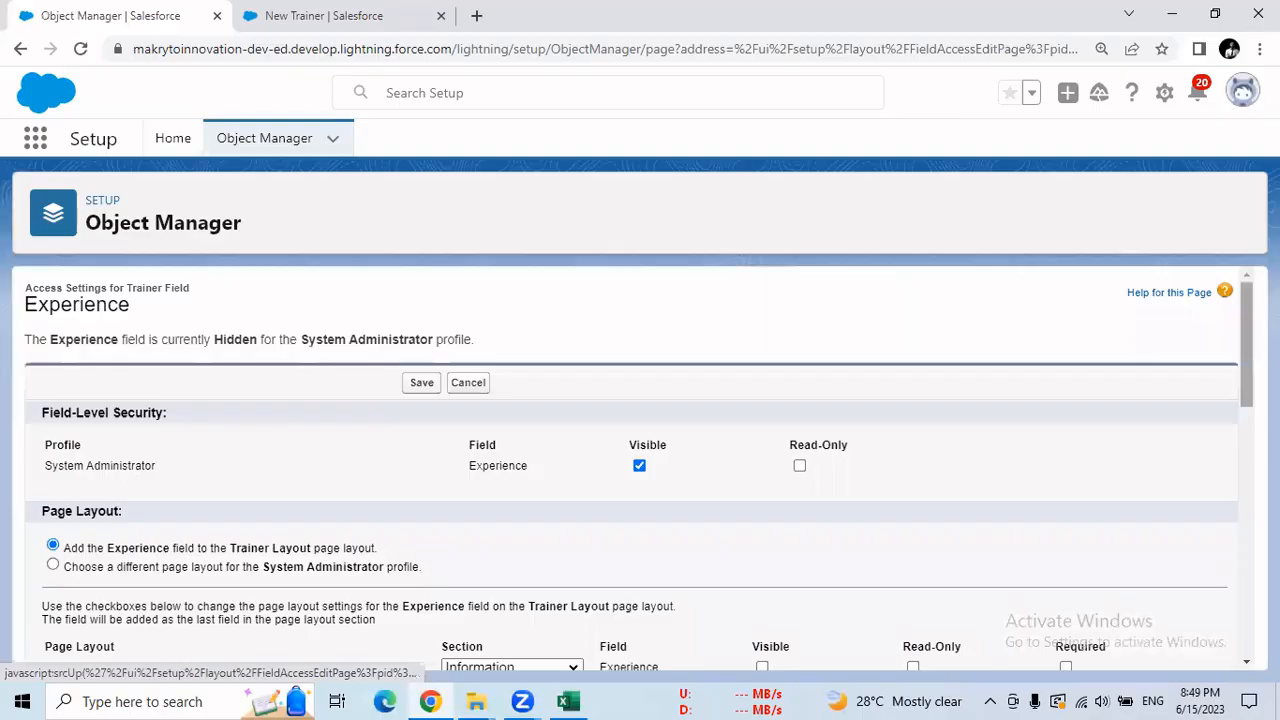
Step: Make the Experience field visible in the Trainer Layout's Information section, keep its field-level security Visible, and save
scroll(1148, 461, "down", 3)
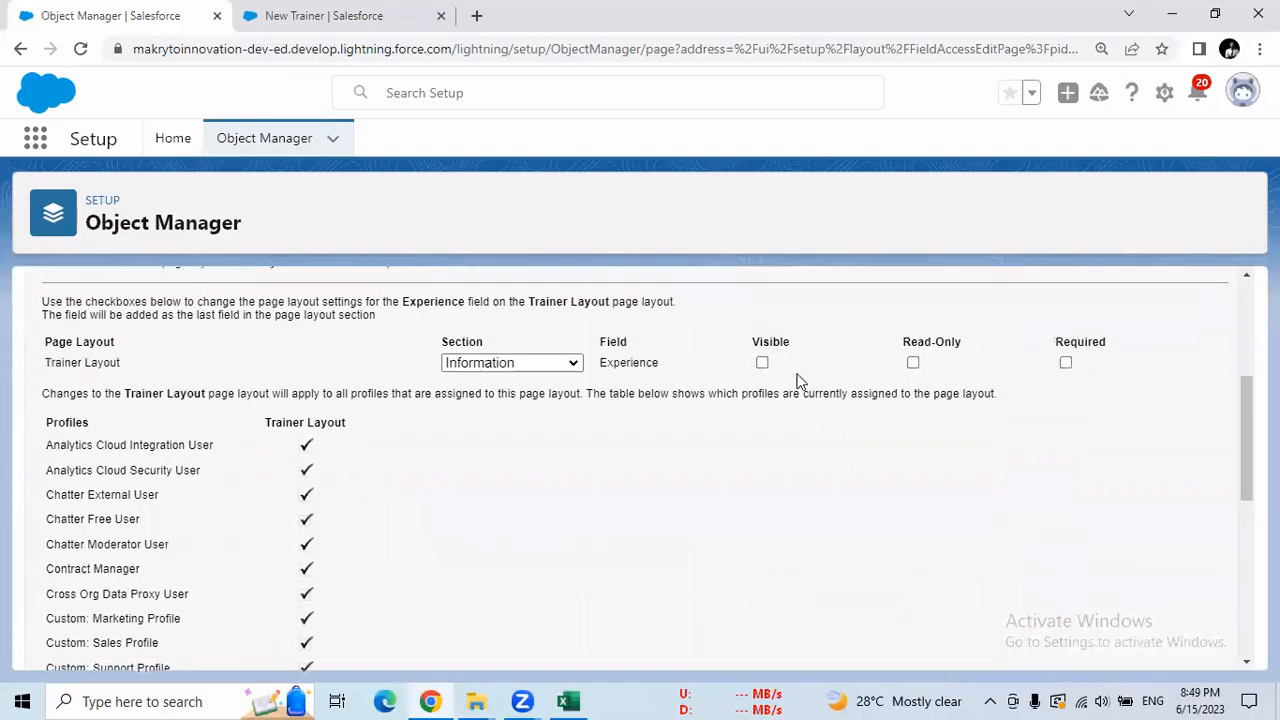
left_click(762, 363)
left_click_drag(1246, 437, 1246, 350)
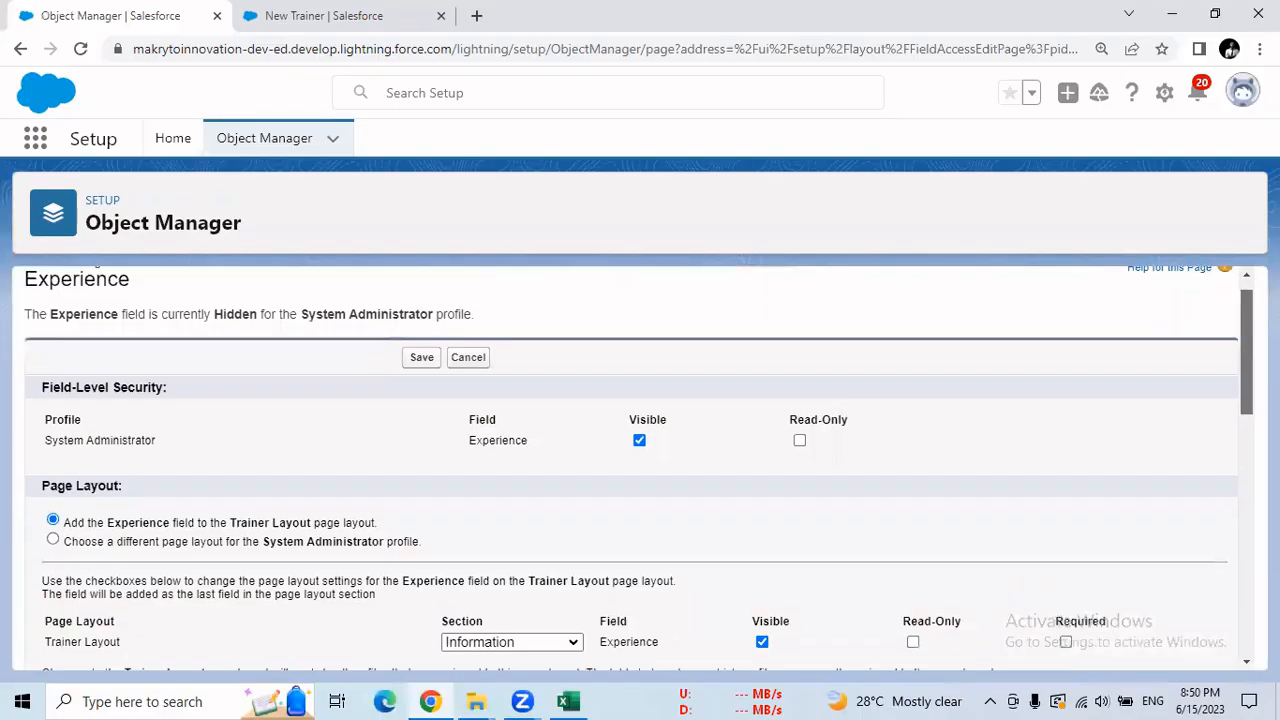
left_click(640, 442)
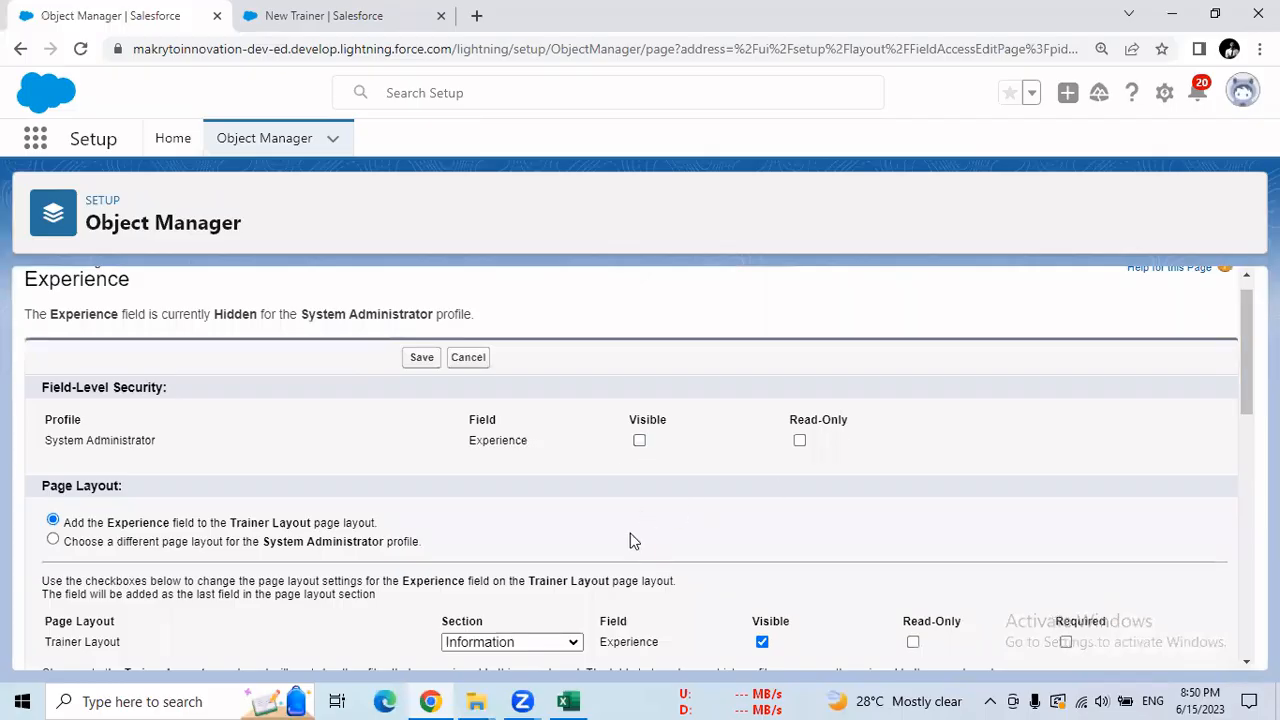
left_click(640, 441)
left_click(420, 358)
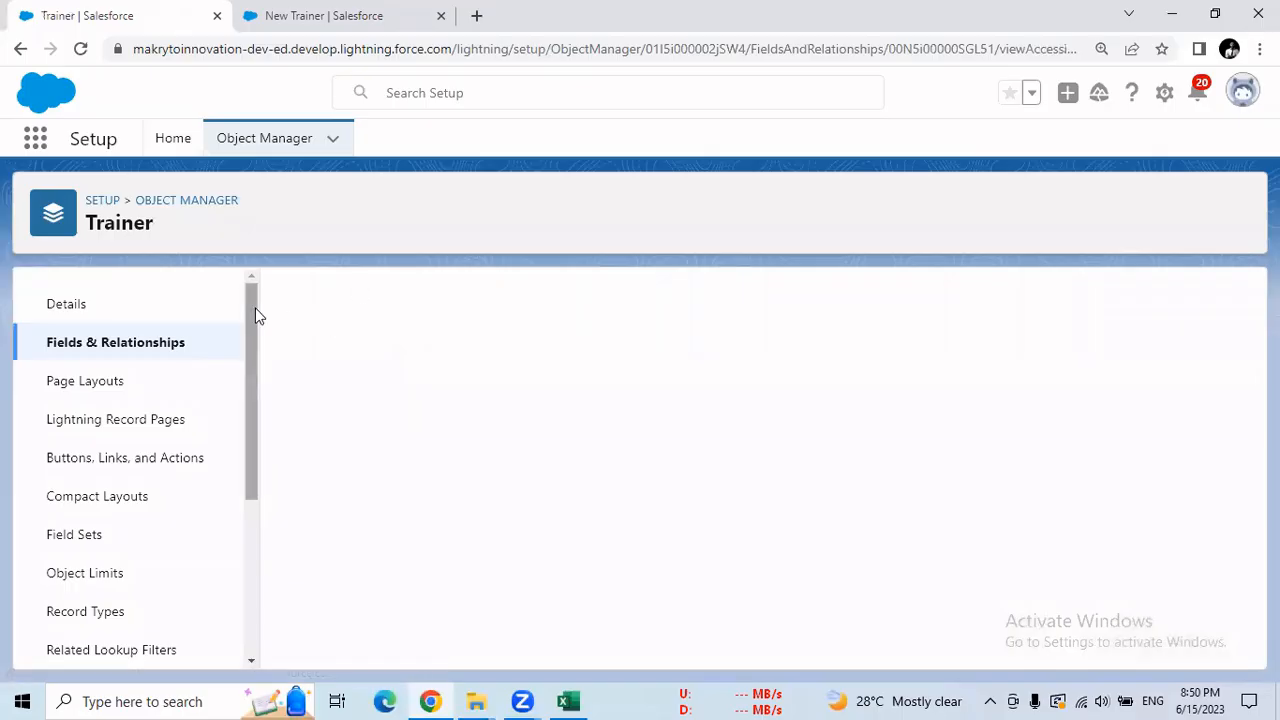
left_click(18, 50)
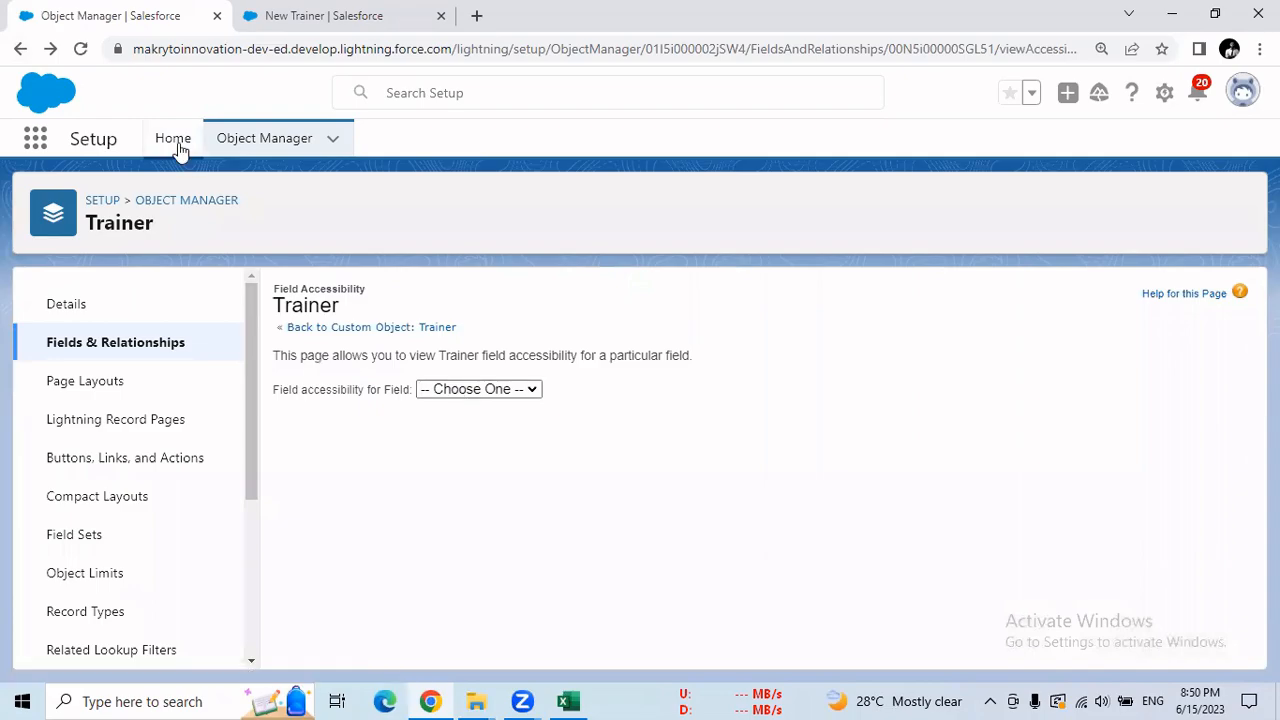
left_click(21, 50)
left_click(21, 50)
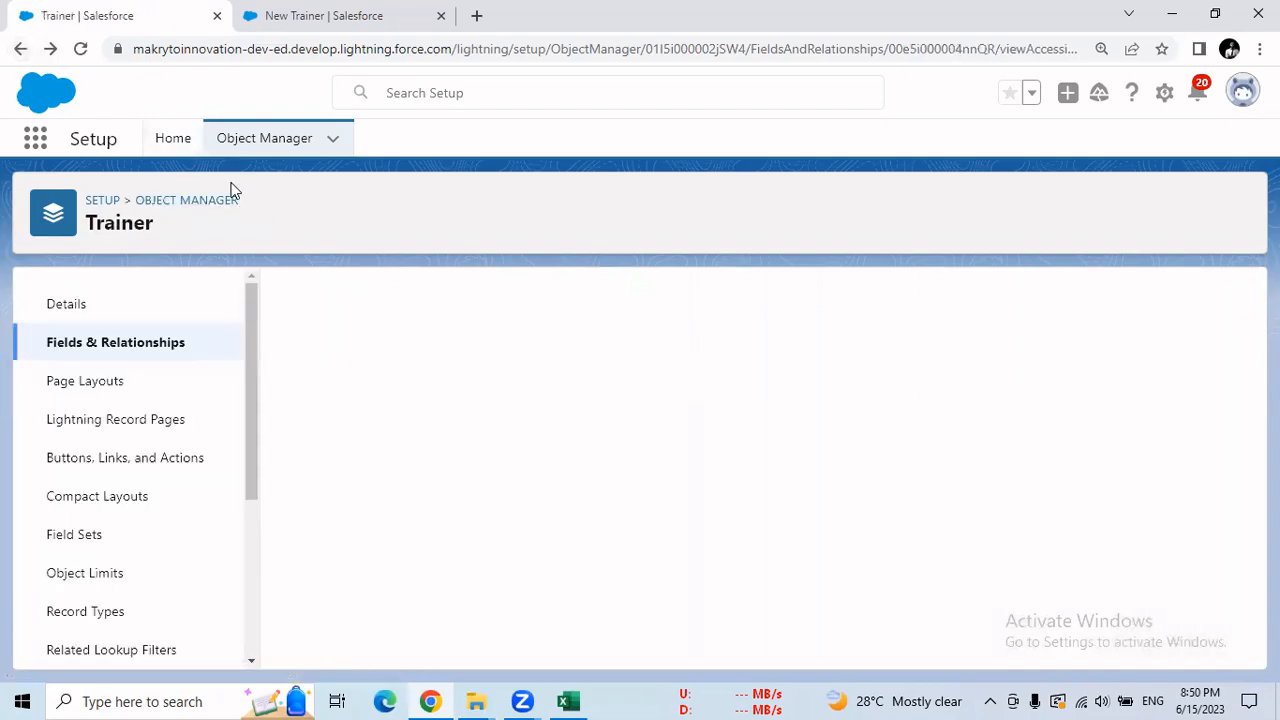
left_click(22, 51)
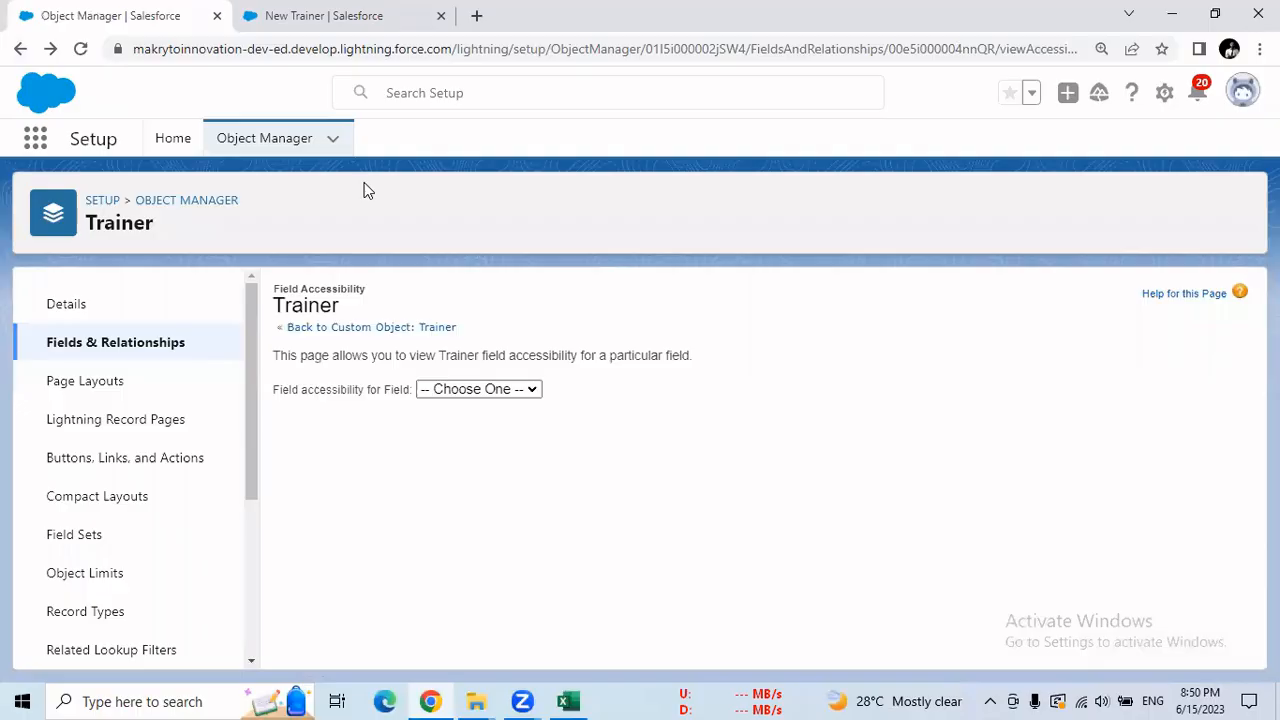
Step: Go to Field Accessibility from Setup Home and open the page for the Trainer object
left_click(174, 140)
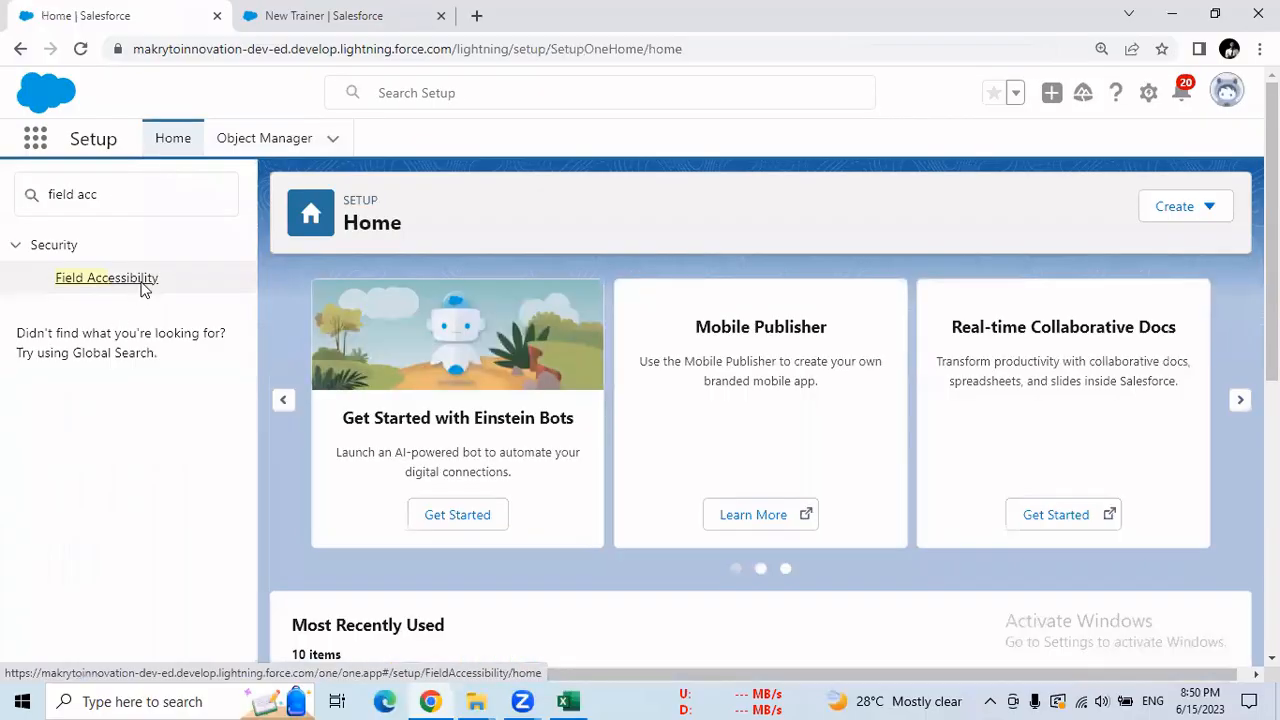
left_click(140, 284)
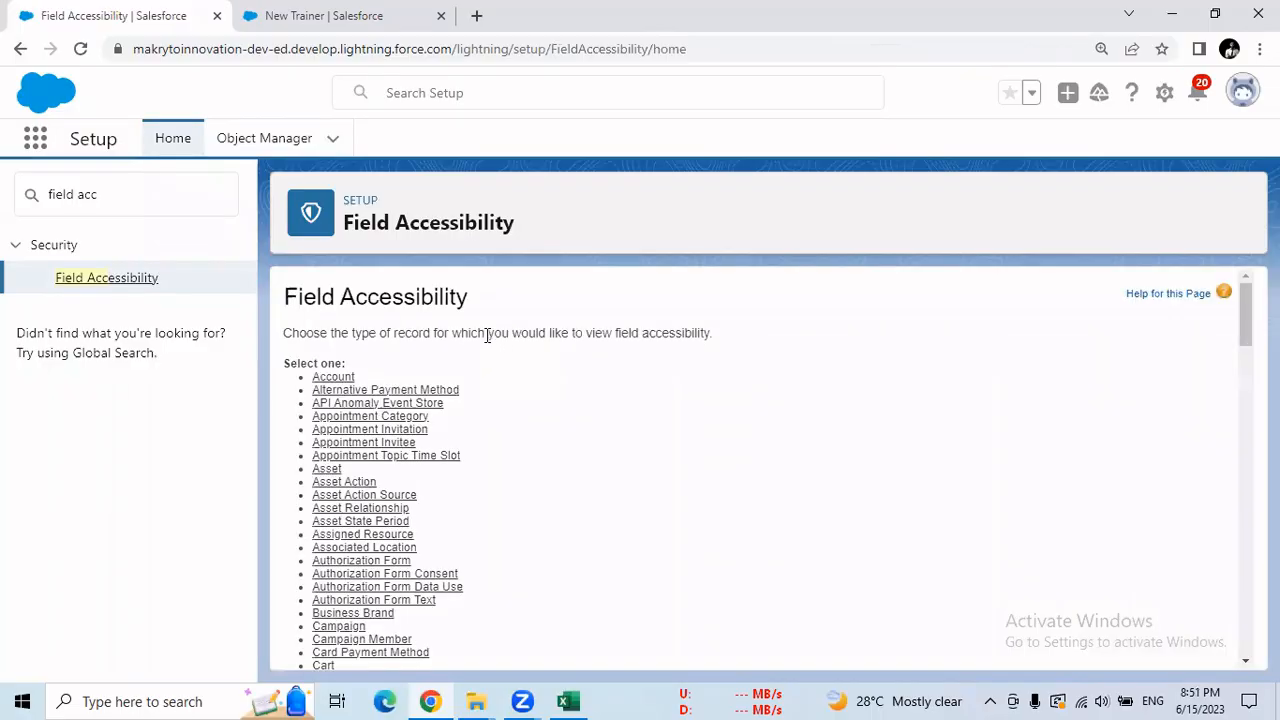
left_click_drag(1245, 314, 1245, 607)
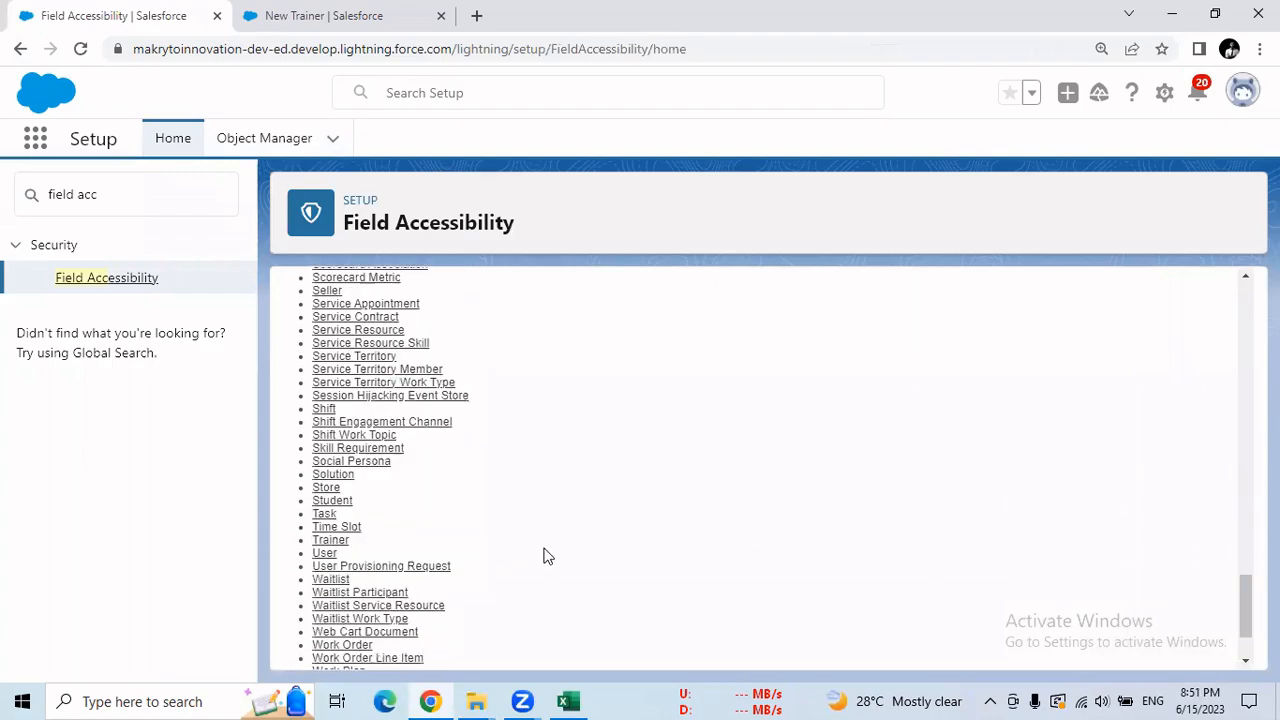
left_click(330, 540)
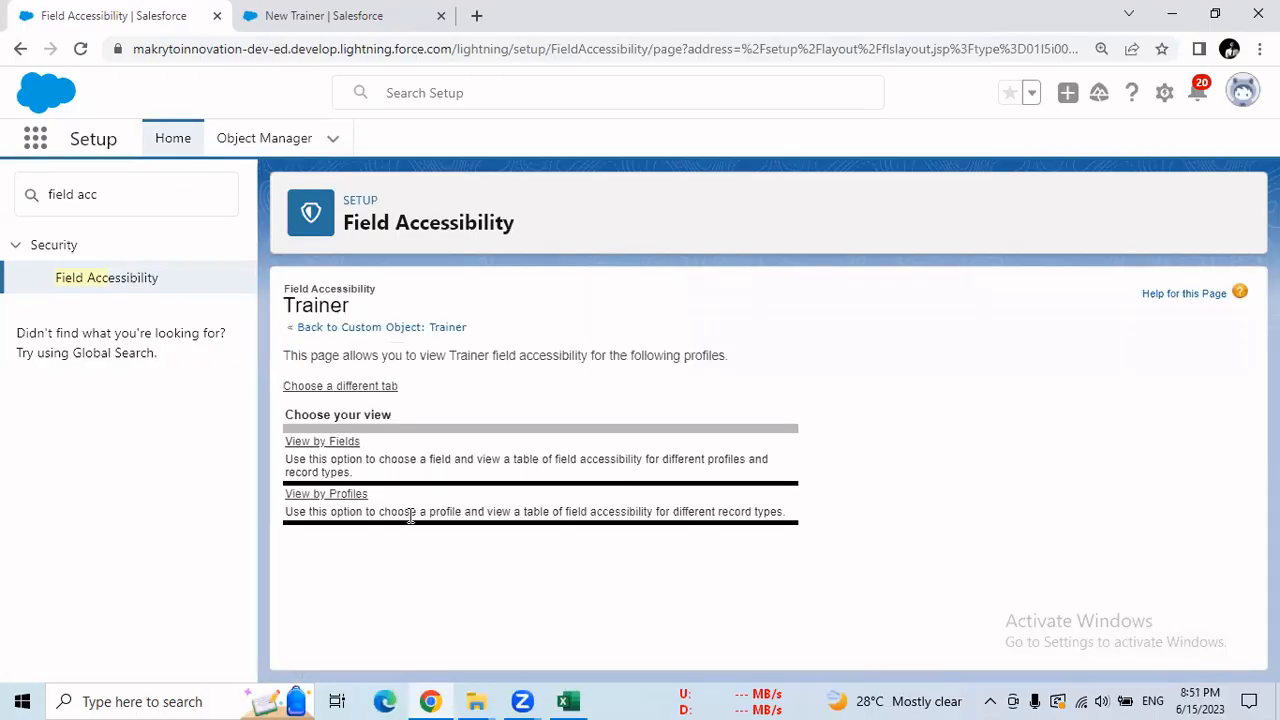
Step: View the Trainer field accessibility by profile for System Administrator and open the Qualification field's access settings
left_click(345, 495)
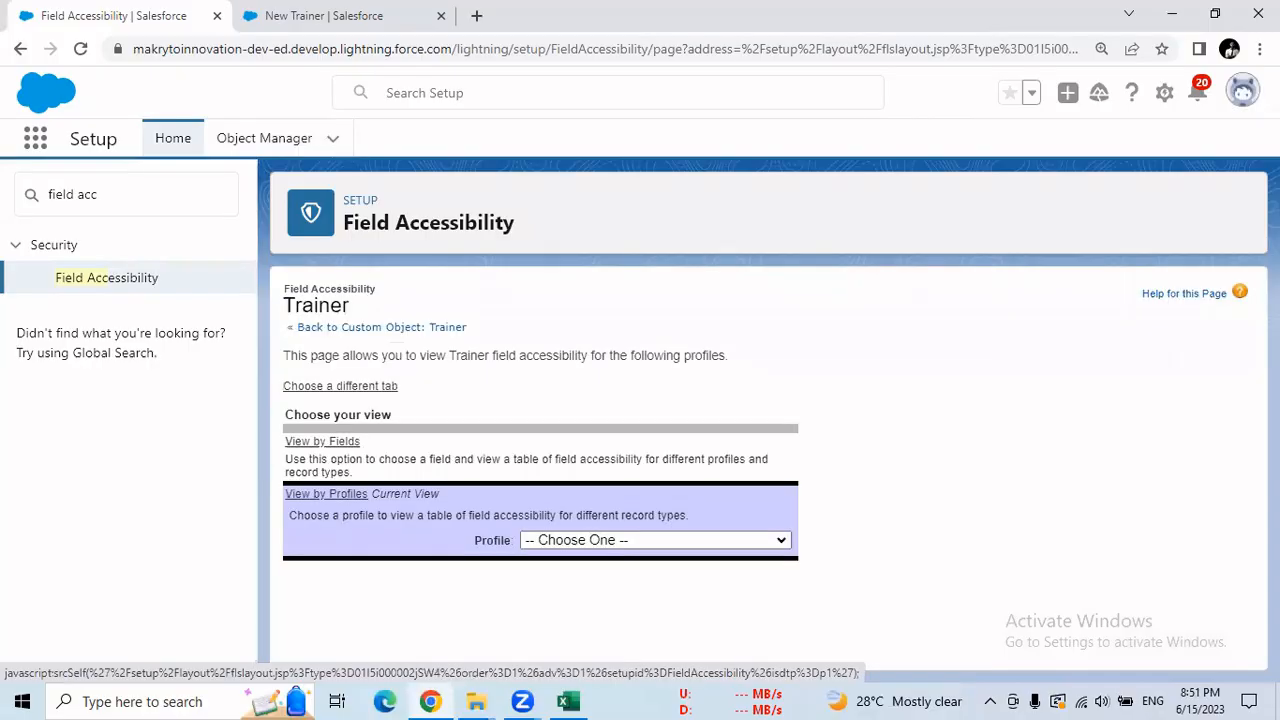
left_click(726, 542)
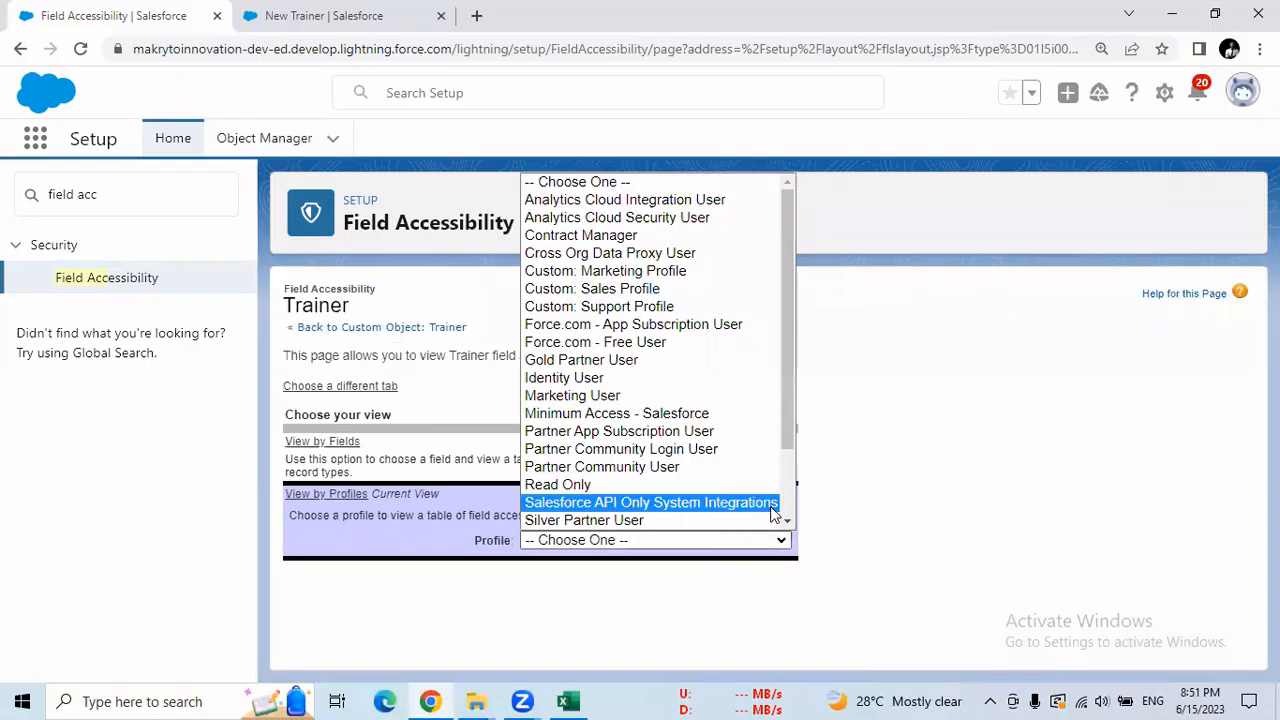
left_click_drag(792, 443, 785, 506)
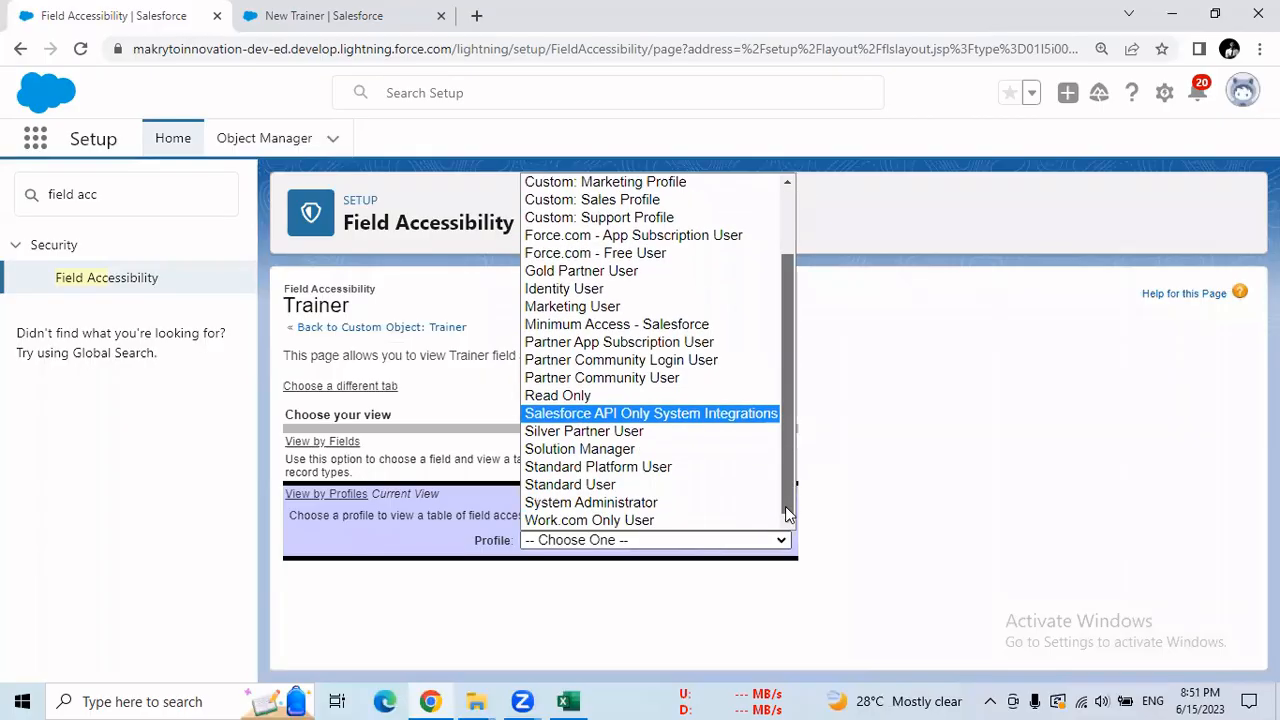
left_click(728, 509)
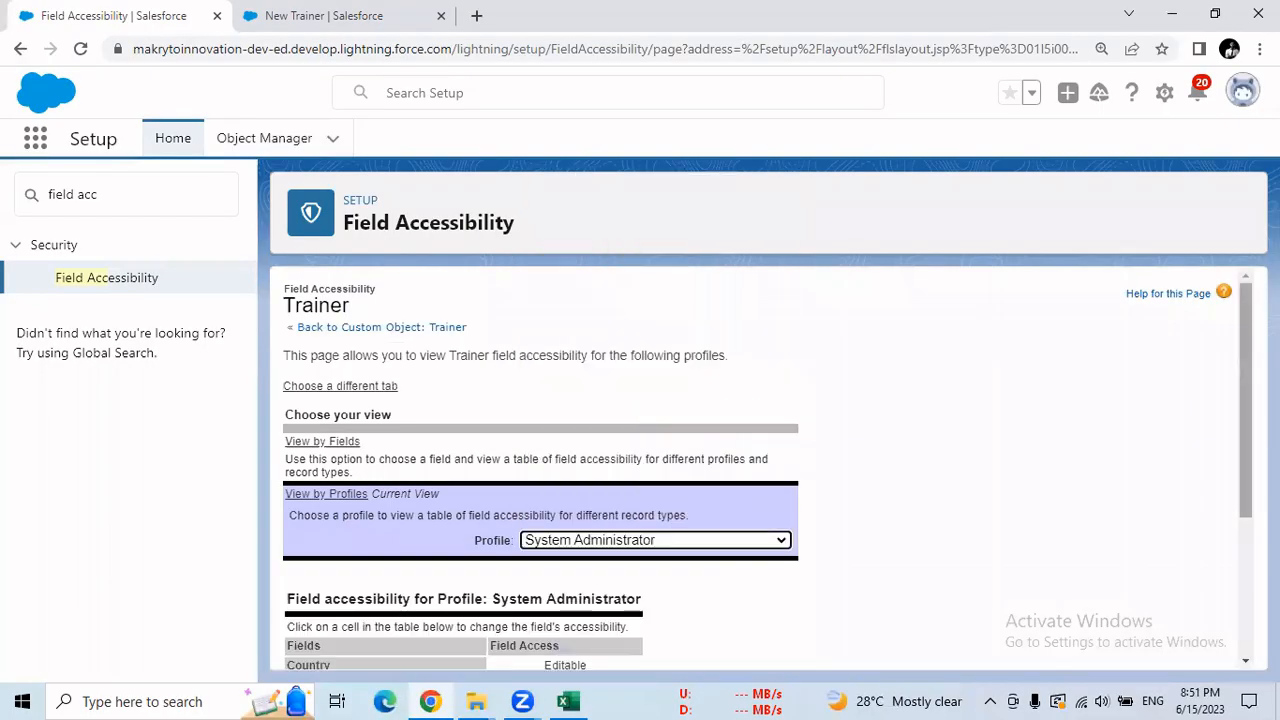
scroll(1239, 600, "down", 3)
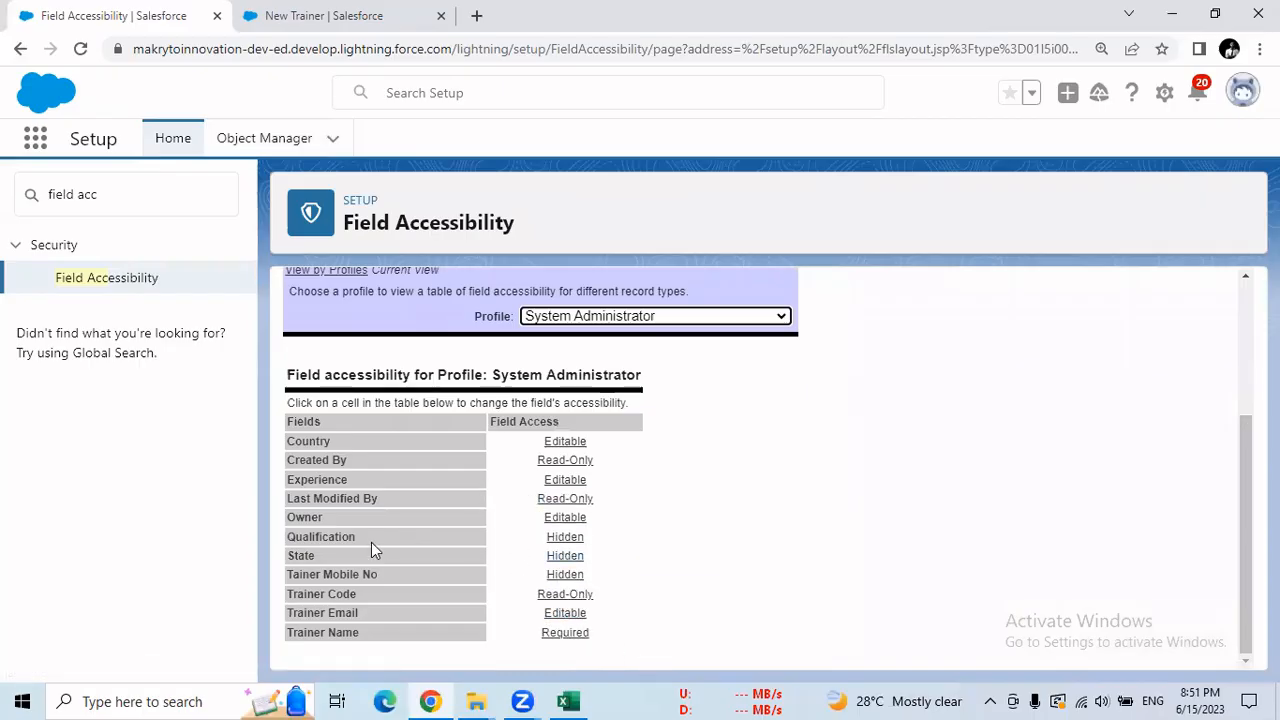
left_click(566, 539)
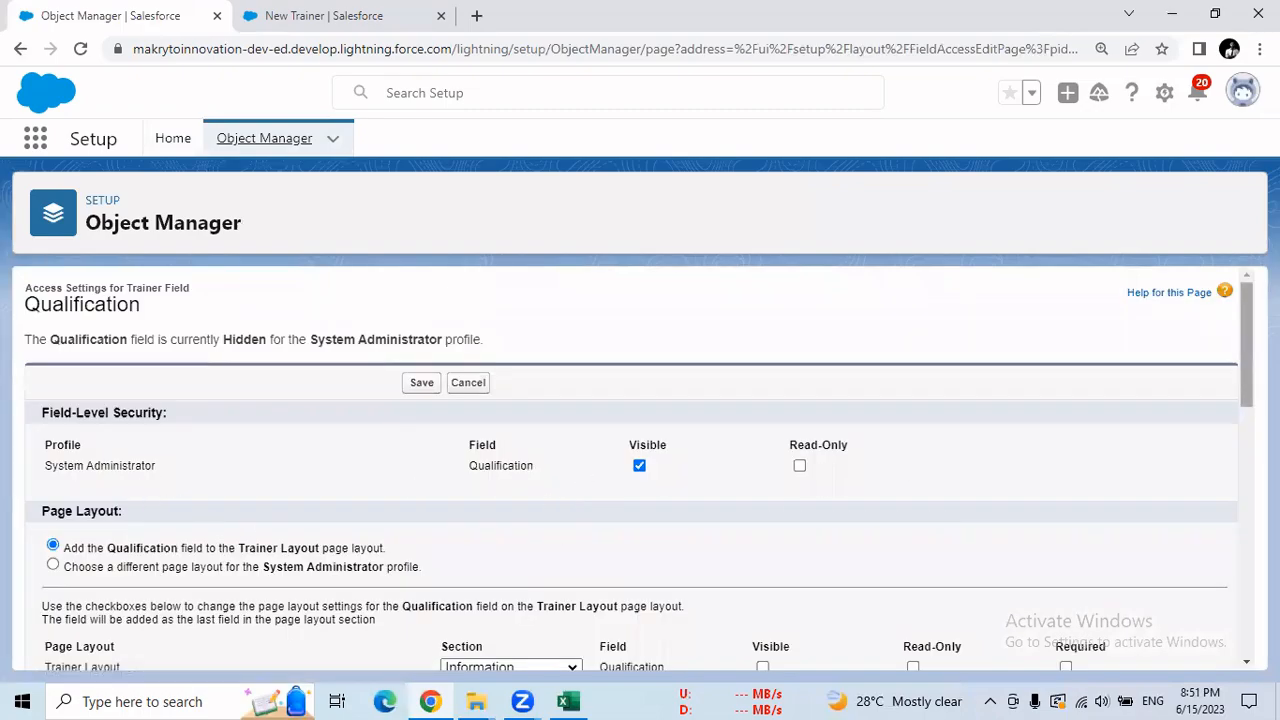
Step: Make the Qualification field visible in the Trainer Layout's Information section and save the access settings
scroll(797, 484, "down", 2)
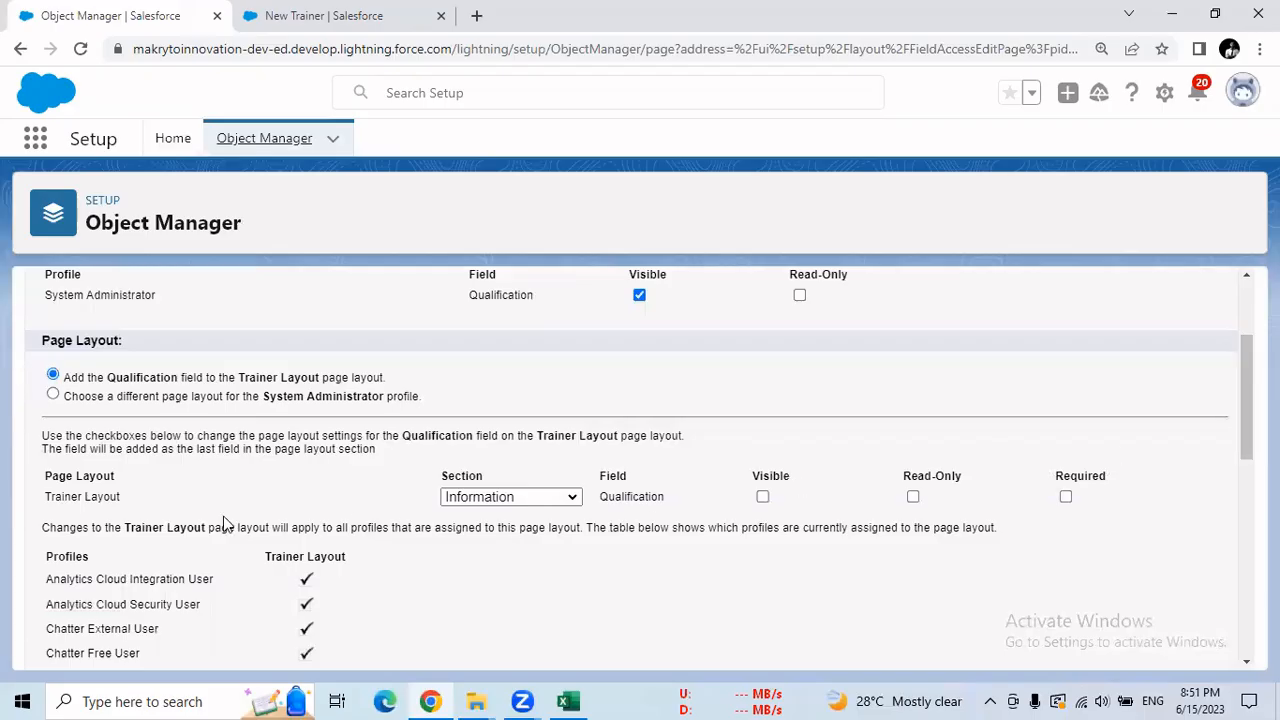
left_click(764, 498)
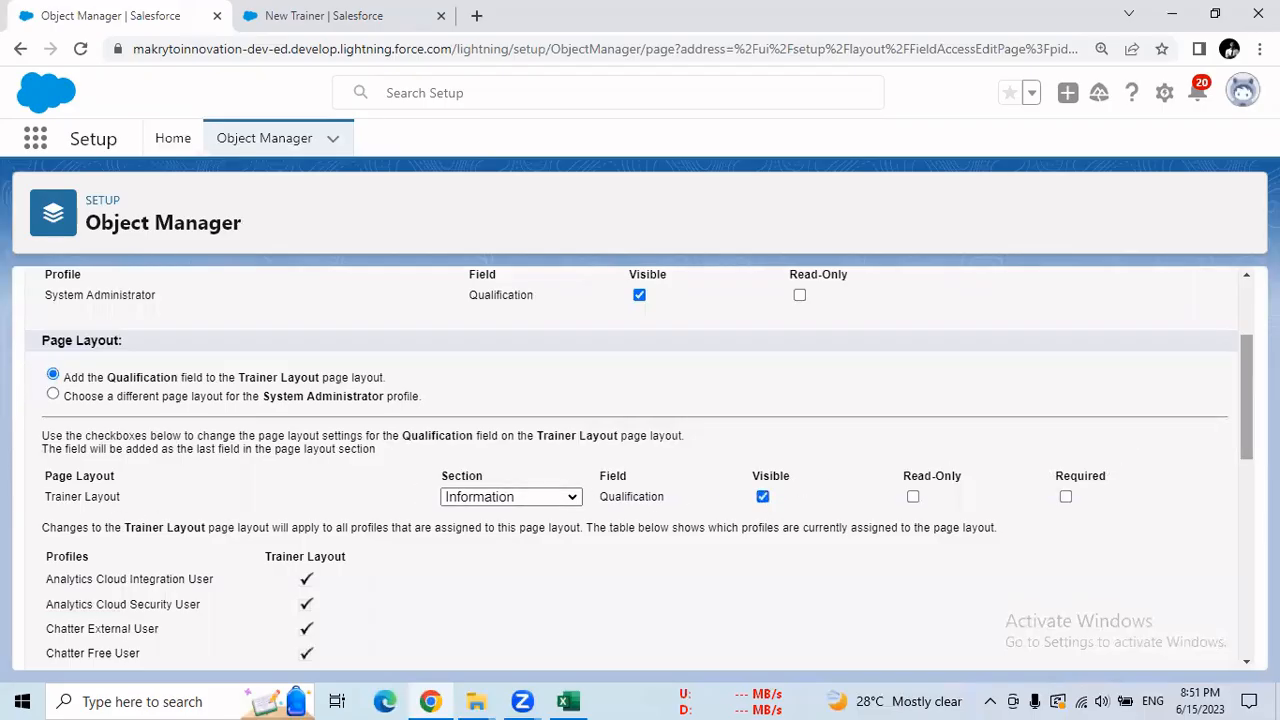
scroll(1246, 420, "down", 3)
scroll(366, 440, "up", 5)
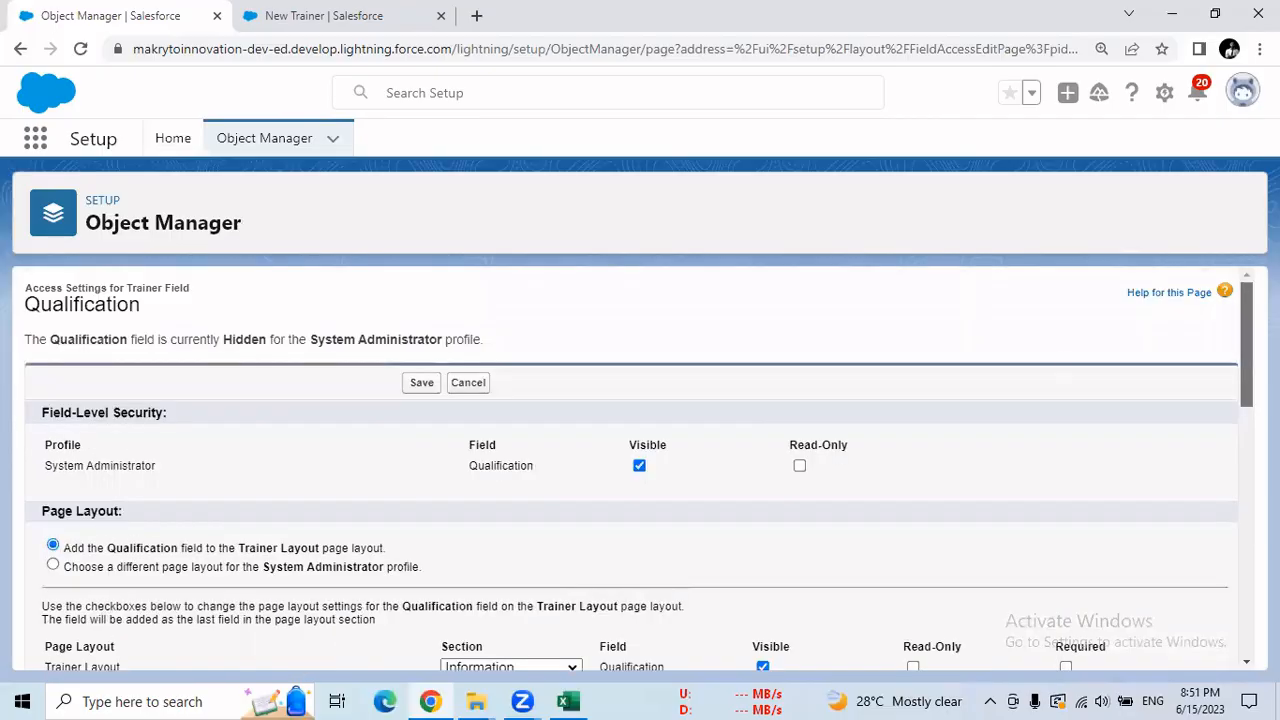
left_click(420, 383)
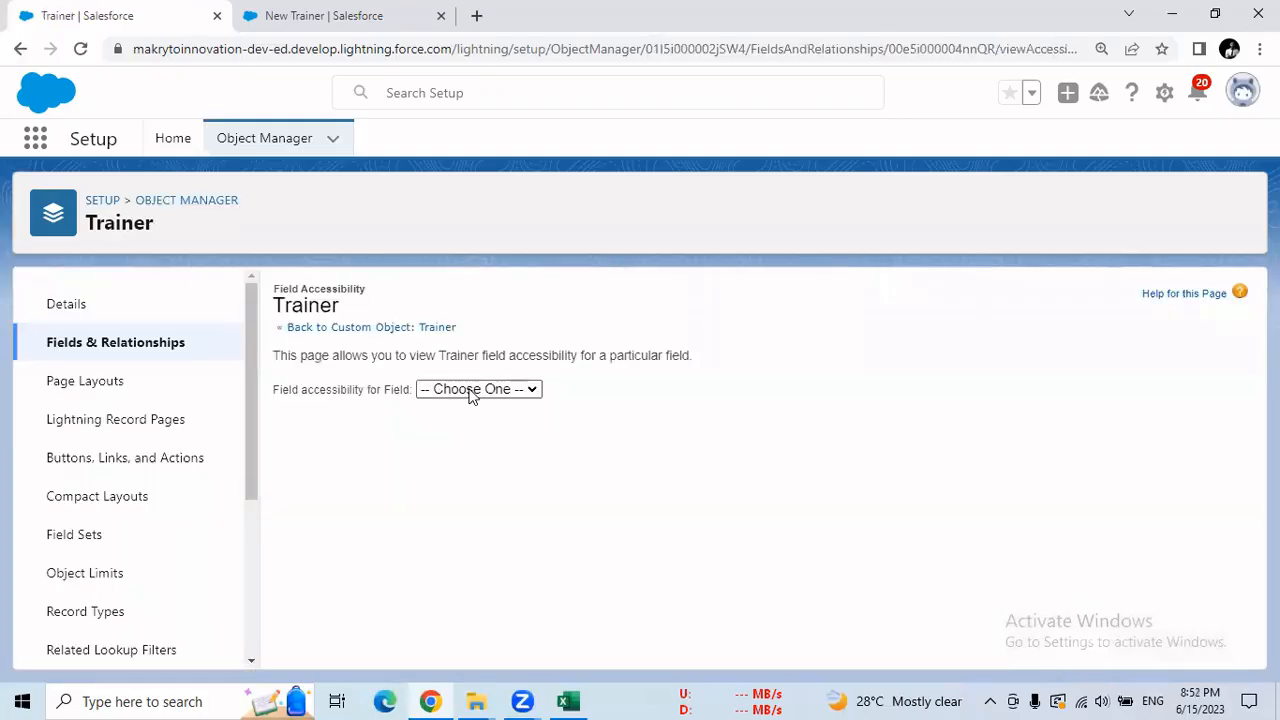
Step: Show the Trainer field accessibility for the Tainer Mobile No field and open its access settings for the System Administrator profile
left_click(473, 390)
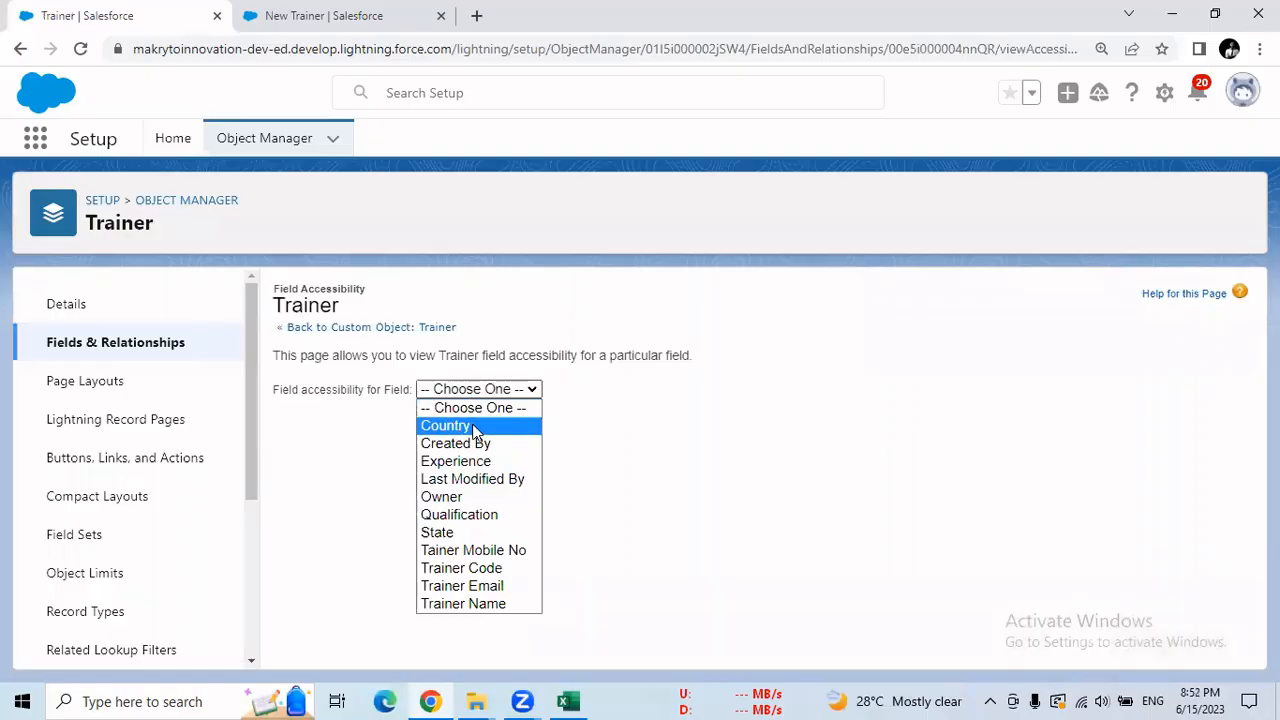
left_click(462, 550)
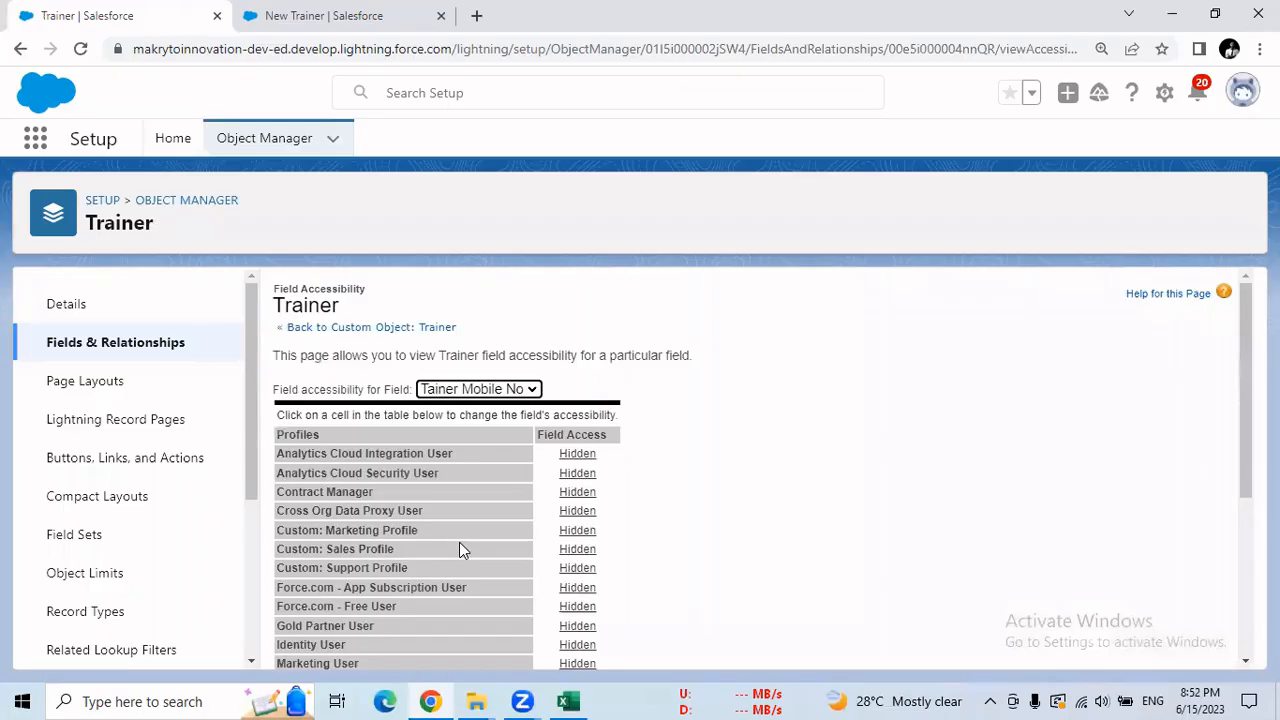
scroll(760, 470, "down", 2)
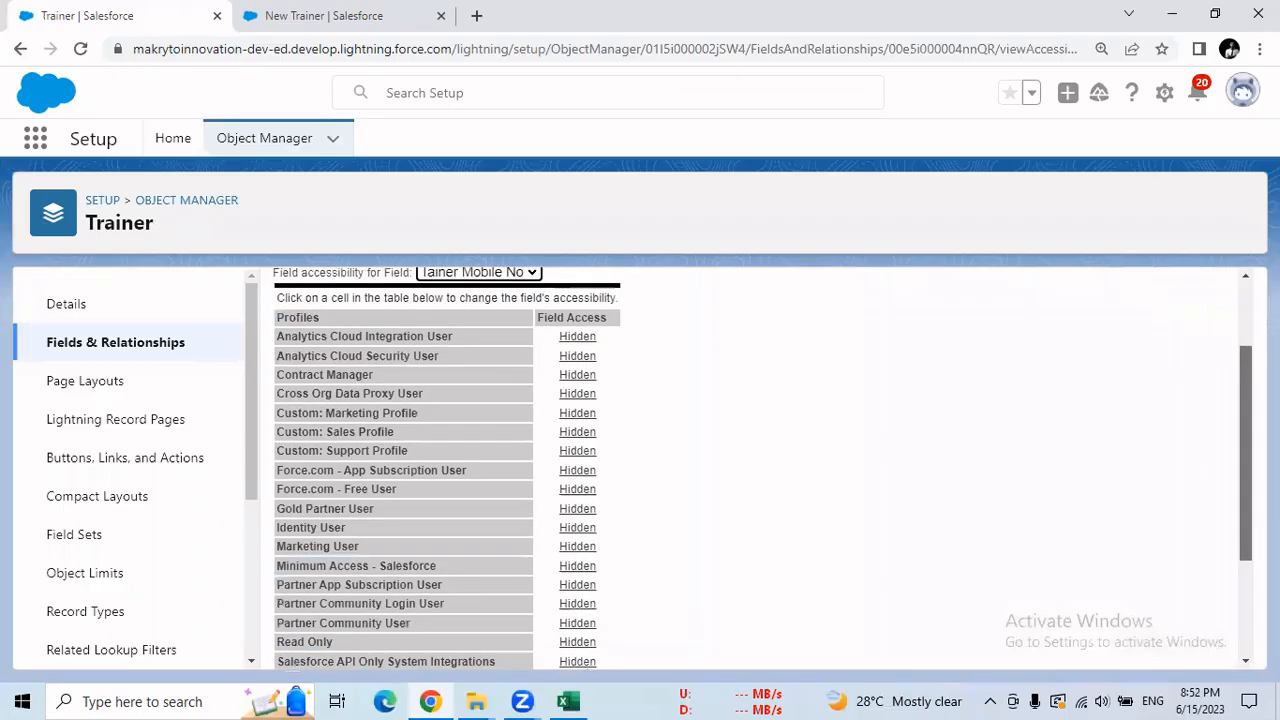
left_click_drag(1245, 391, 1245, 483)
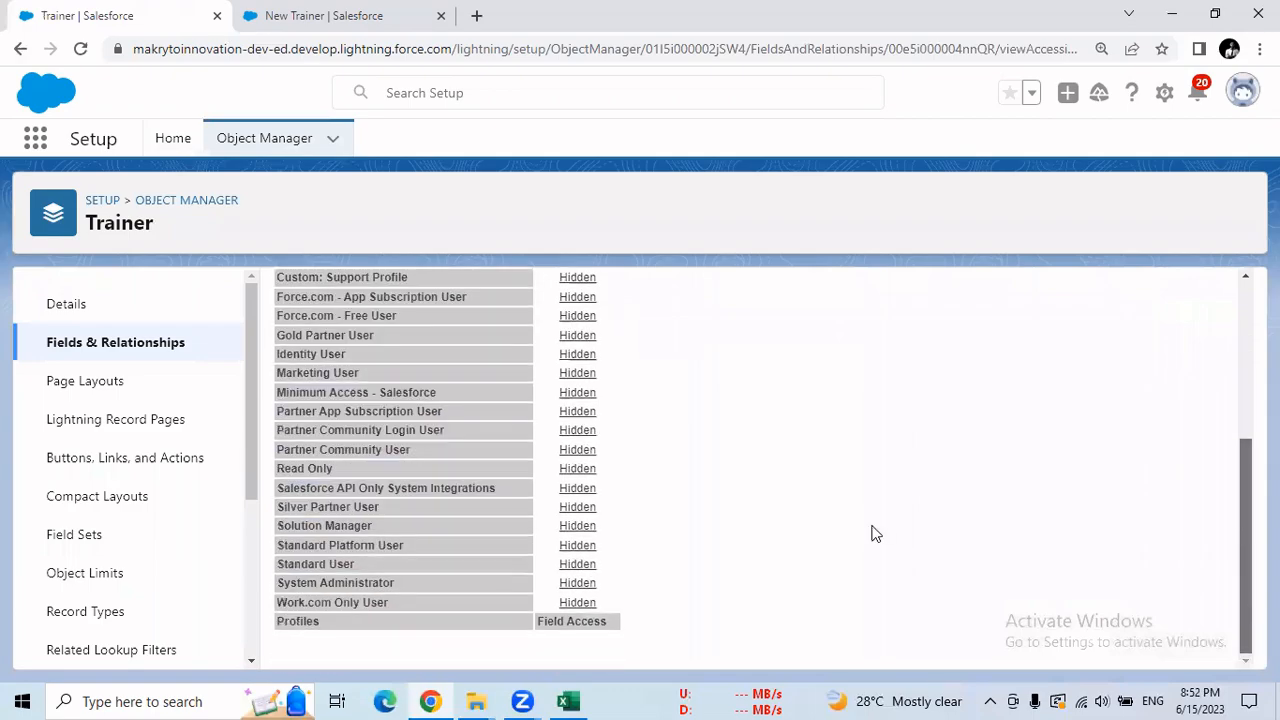
left_click(574, 595)
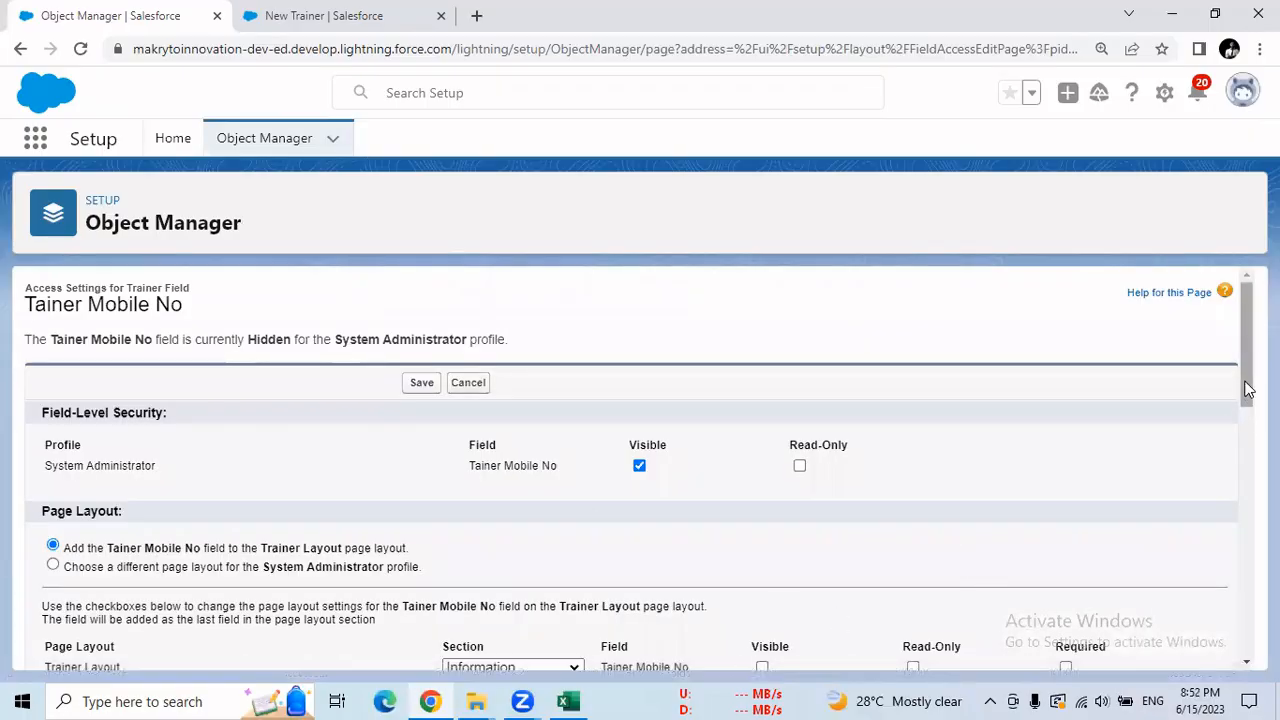
Step: Make the Tainer Mobile No field visible in the Trainer Layout's Information section and save the access settings
scroll(800, 560, "down", 2)
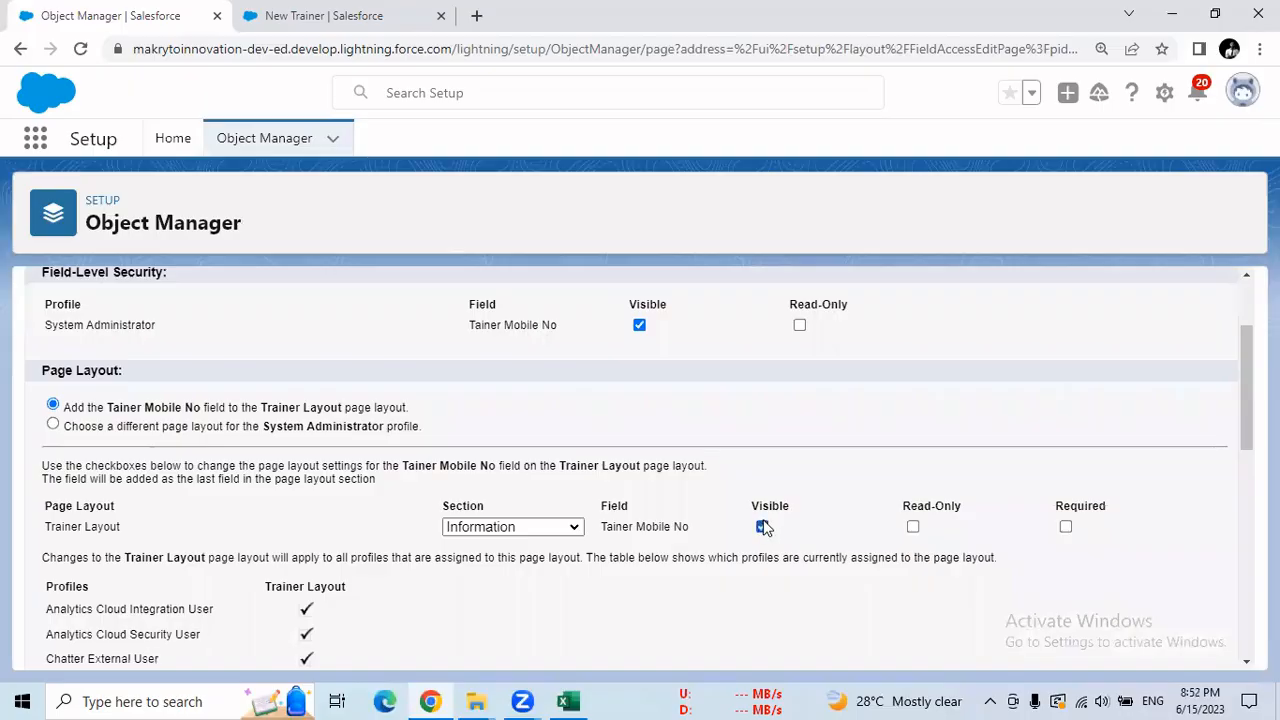
scroll(771, 417, "up", 2)
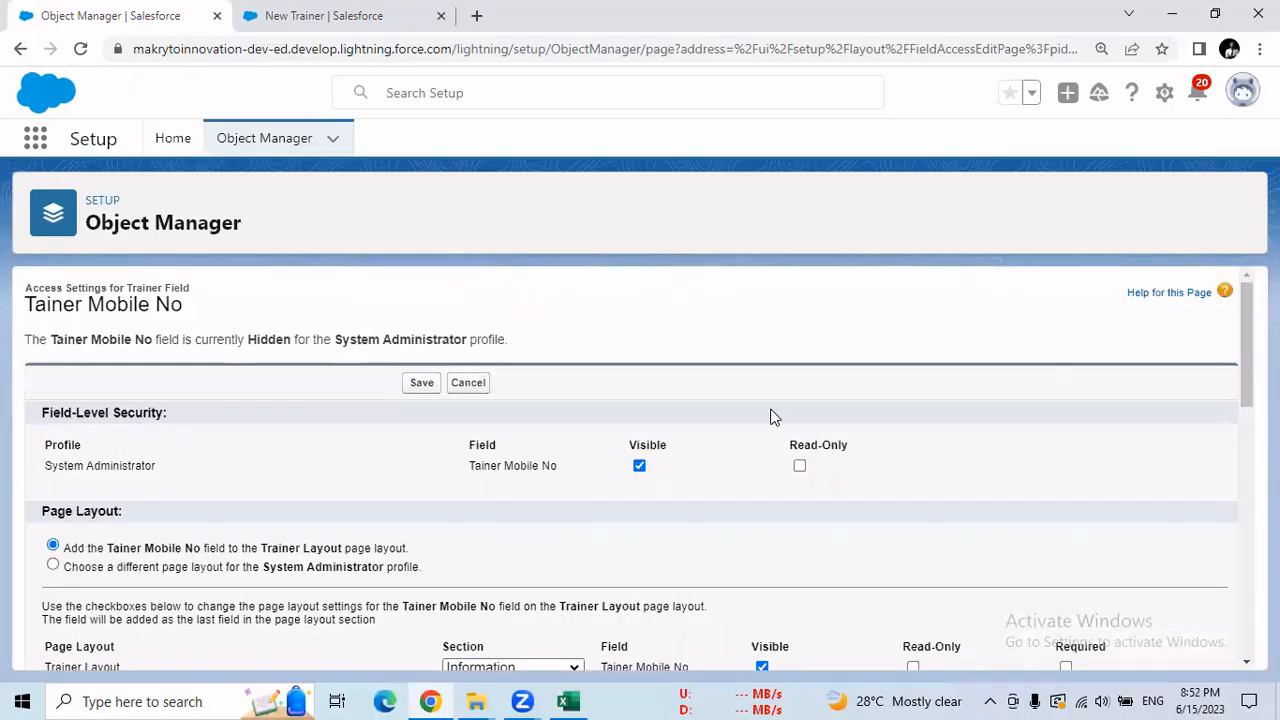
left_click(422, 390)
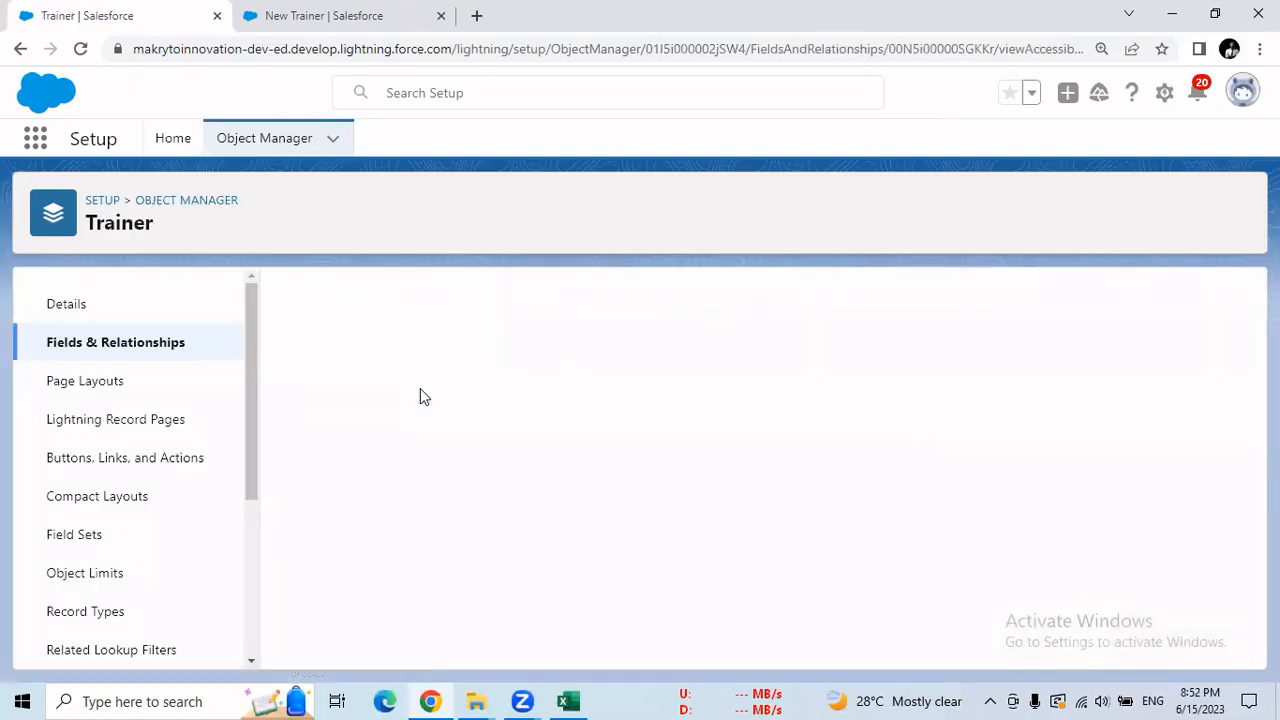
Step: Show the Trainer field accessibility for the State field and open its access settings for the System Administrator profile
left_click(424, 390)
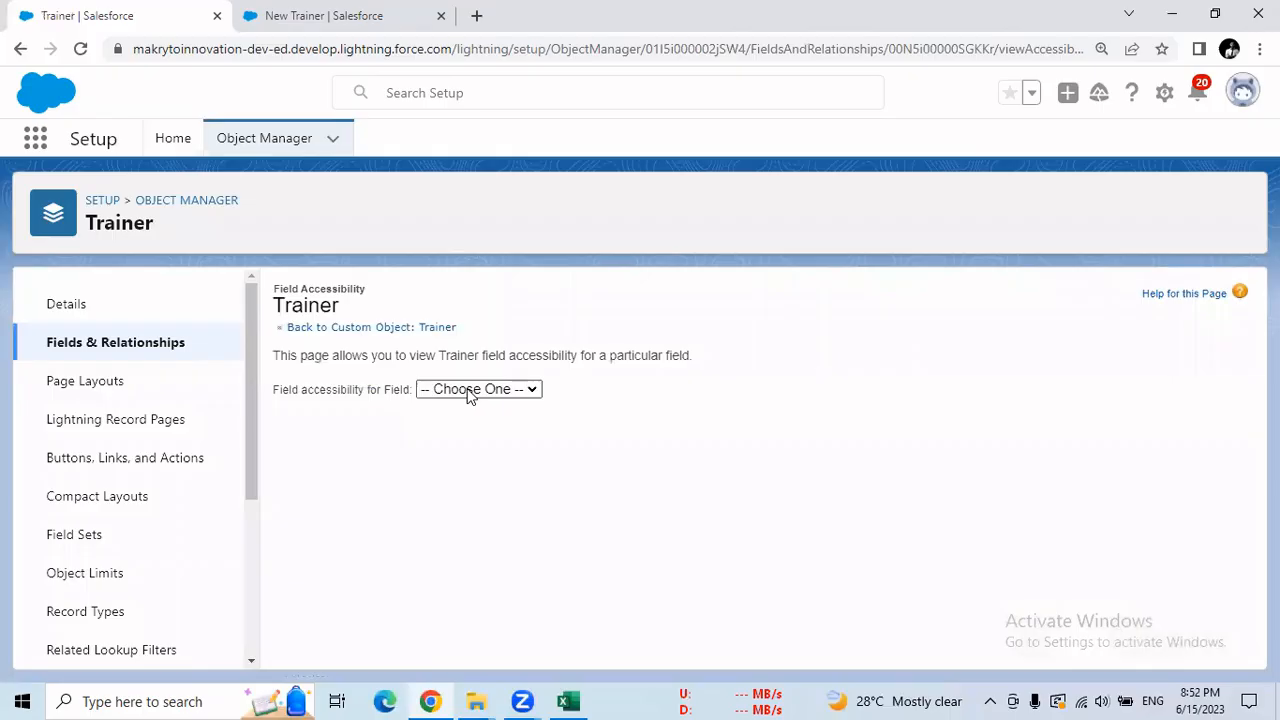
left_click(483, 533)
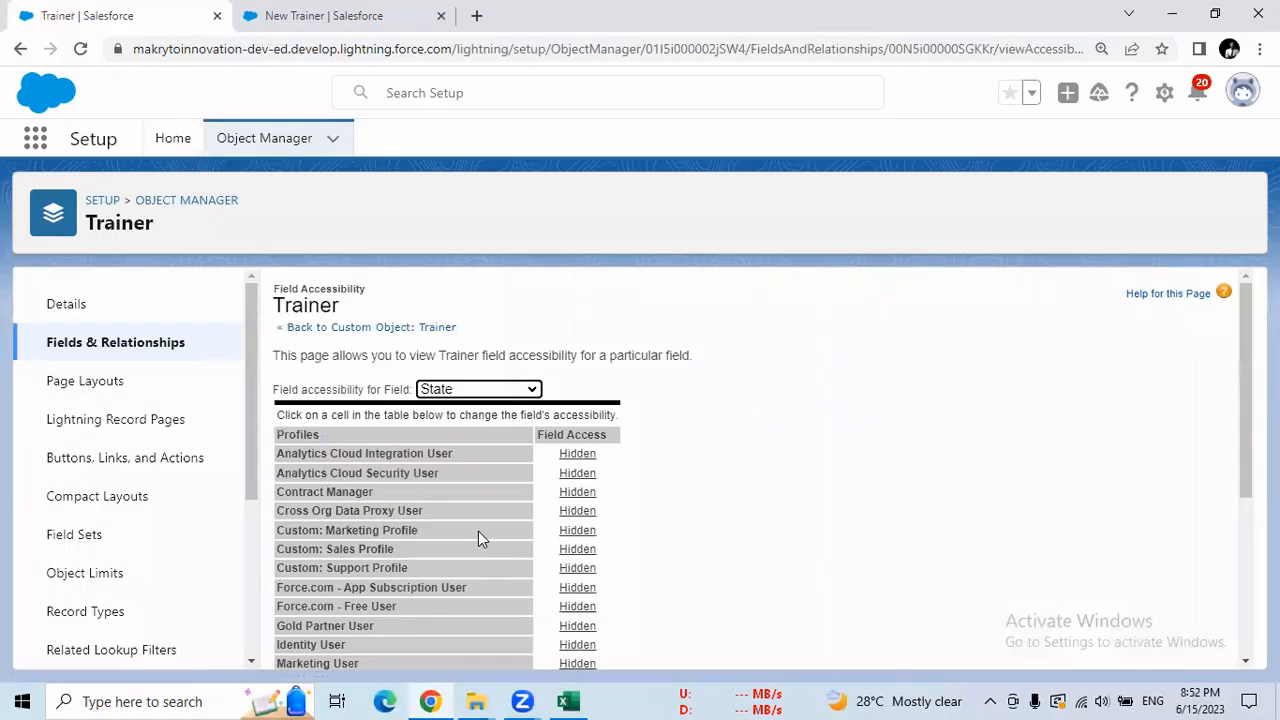
scroll(686, 630, "down", 2)
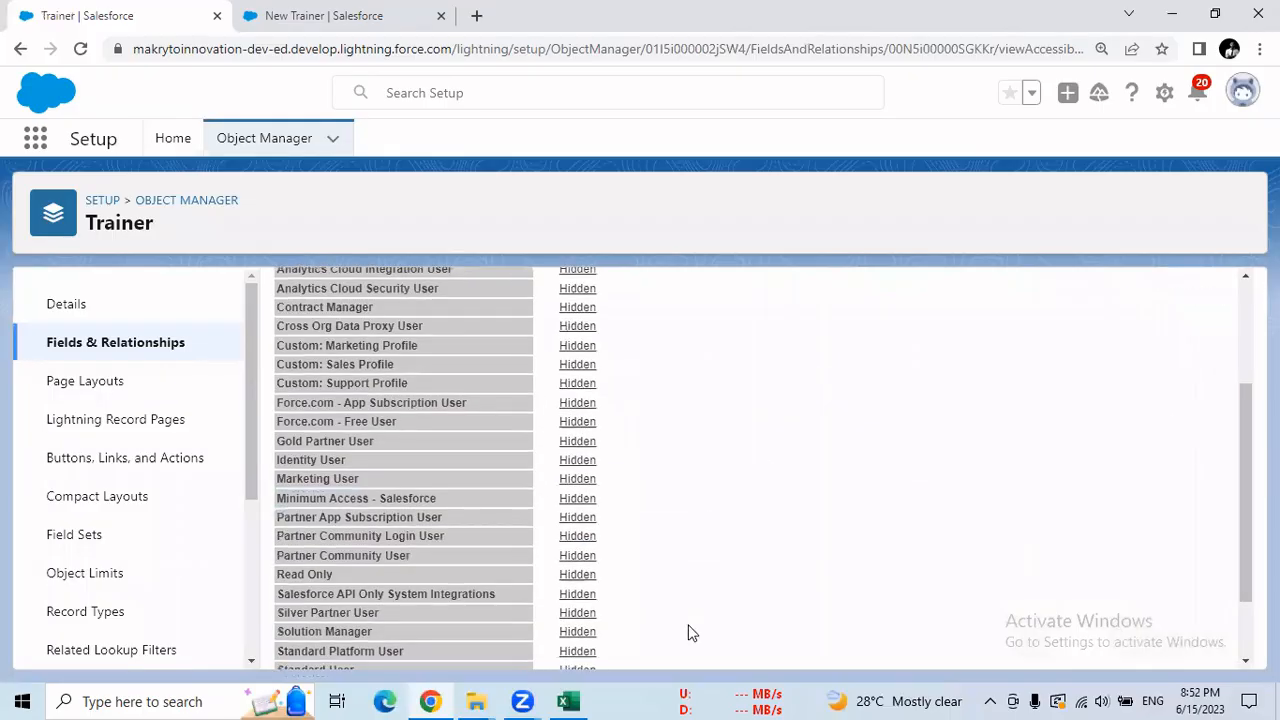
scroll(1241, 538, "down", 2)
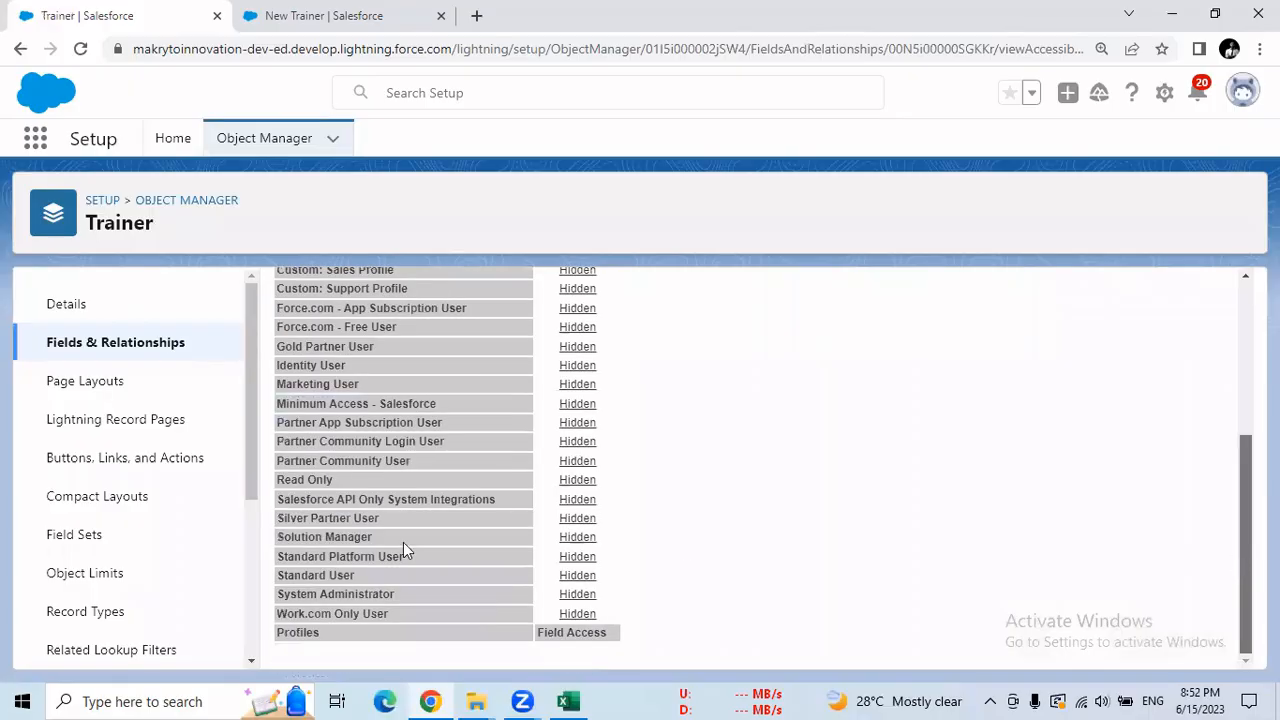
mouse_move(582, 577)
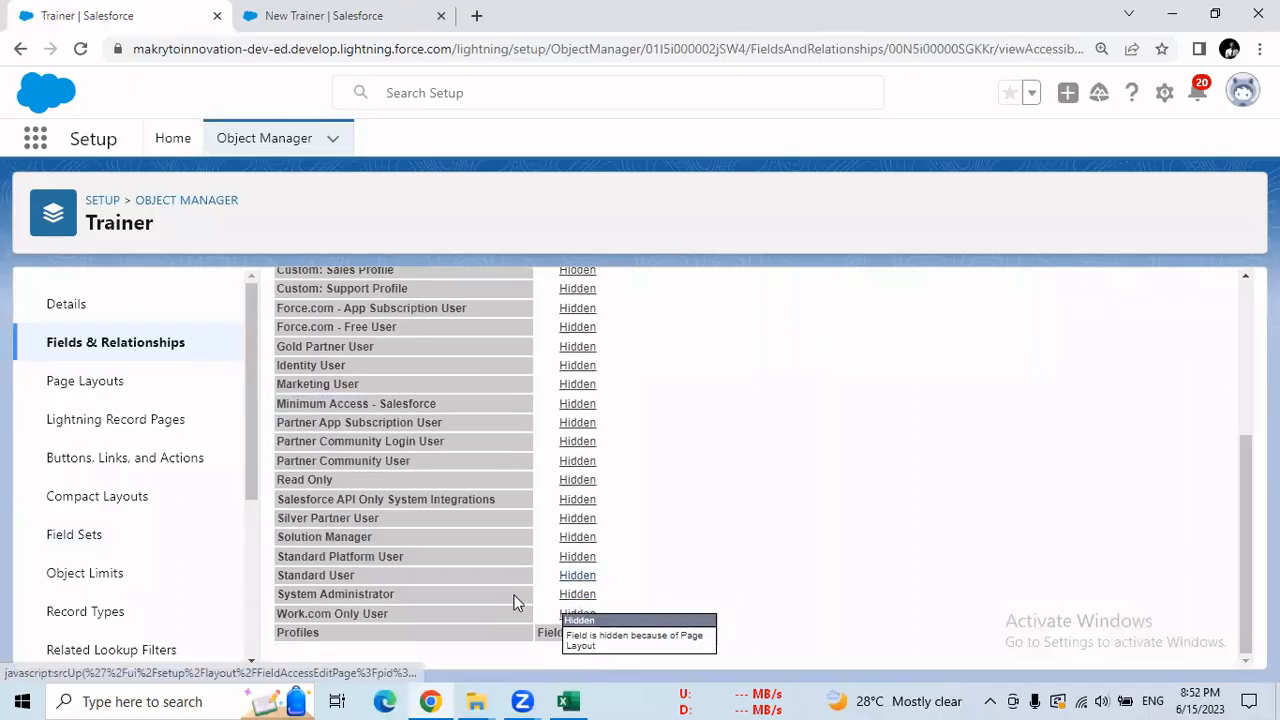
left_click(570, 595)
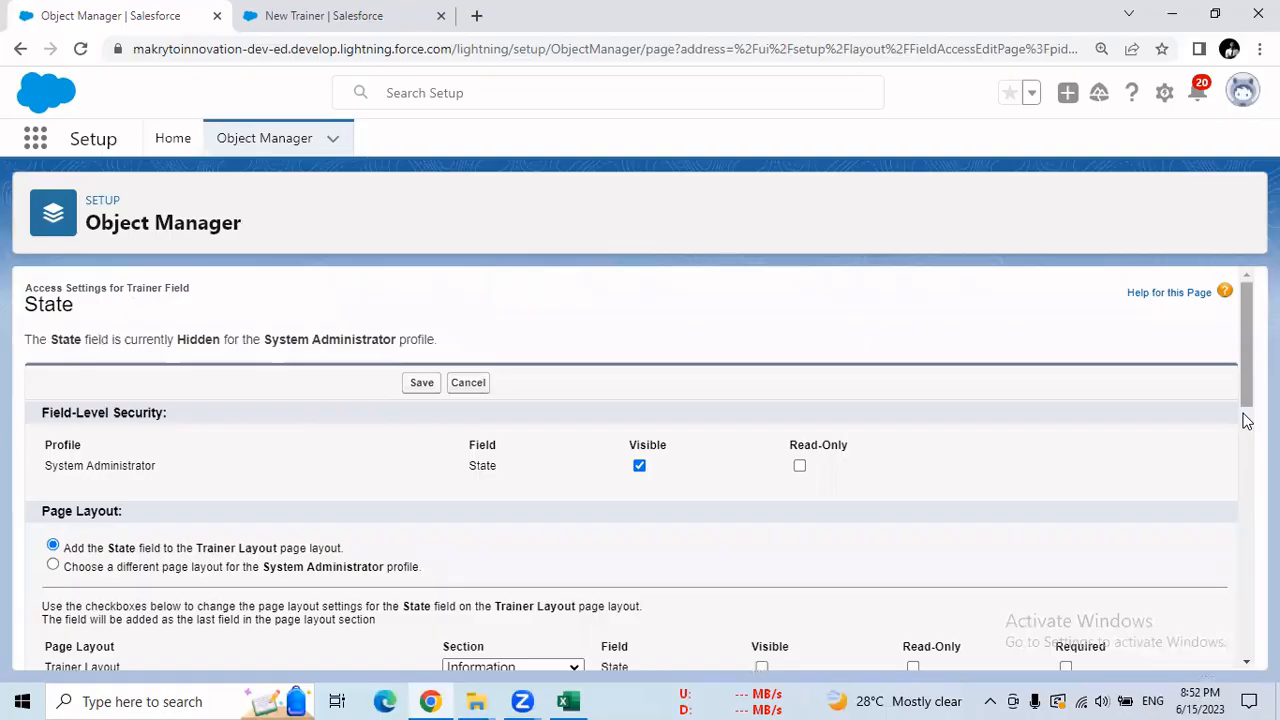
Step: Make the State field visible in the Trainer Layout's Information section and save the access settings
left_click_drag(1246, 391, 1246, 396)
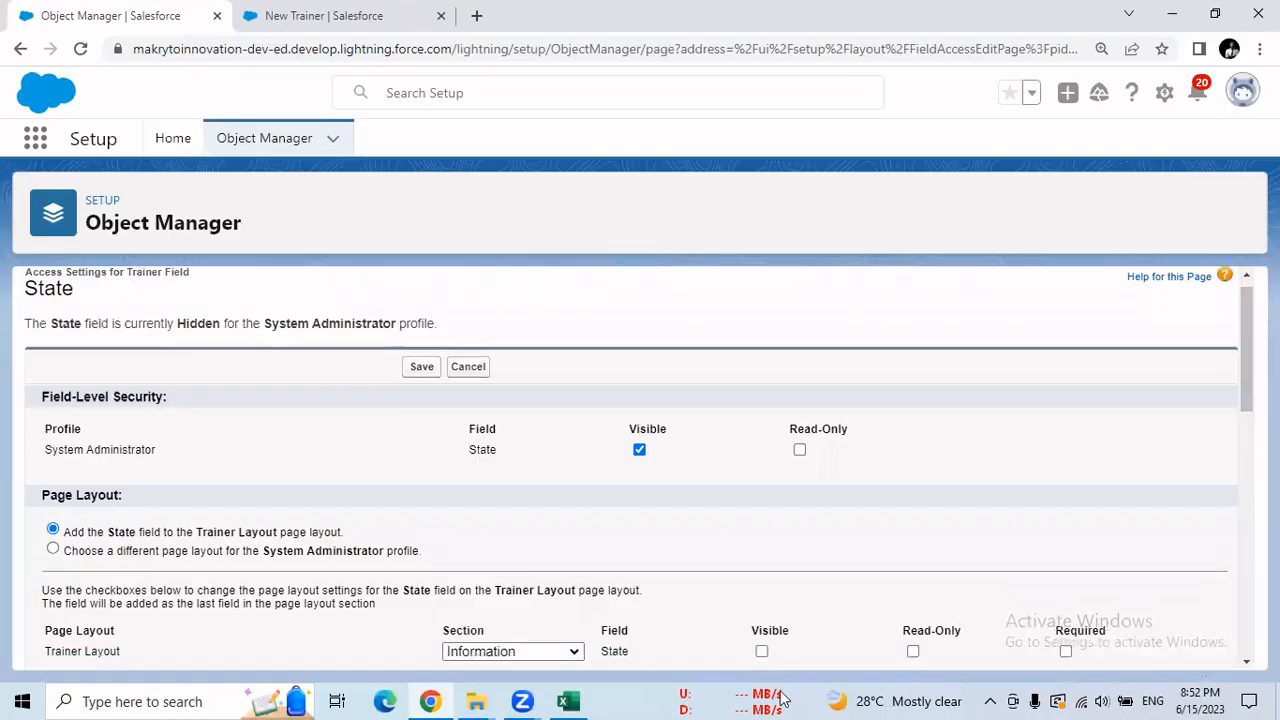
left_click(760, 653)
left_click_drag(1244, 394, 1246, 456)
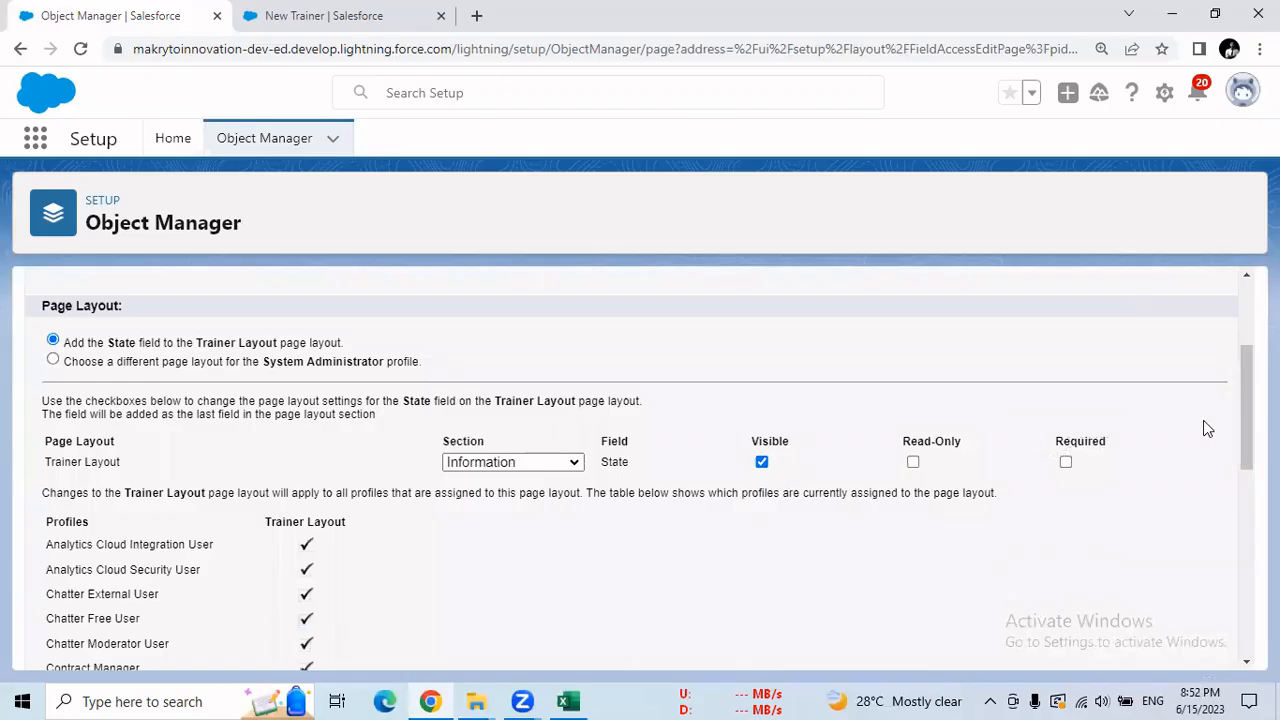
left_click(1249, 334)
left_click(421, 383)
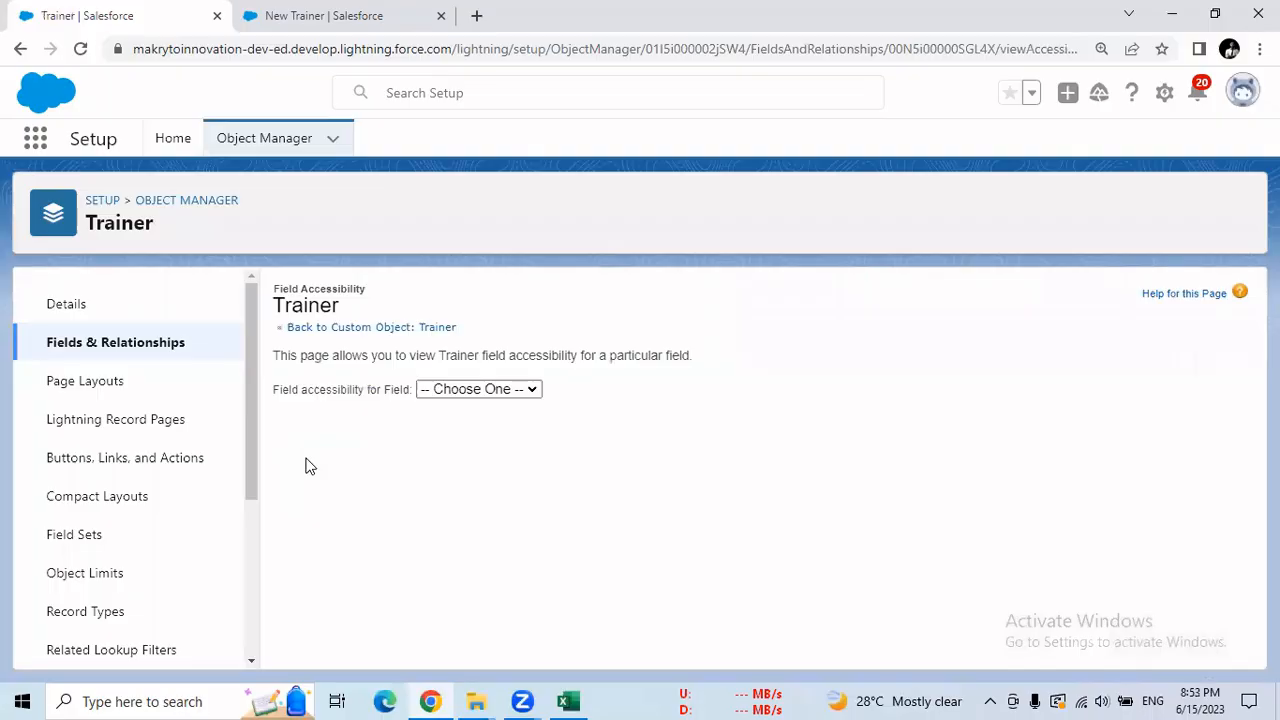
Step: Review the field access of every profile for the Trainer object's Country field and its Experience field
left_click(442, 391)
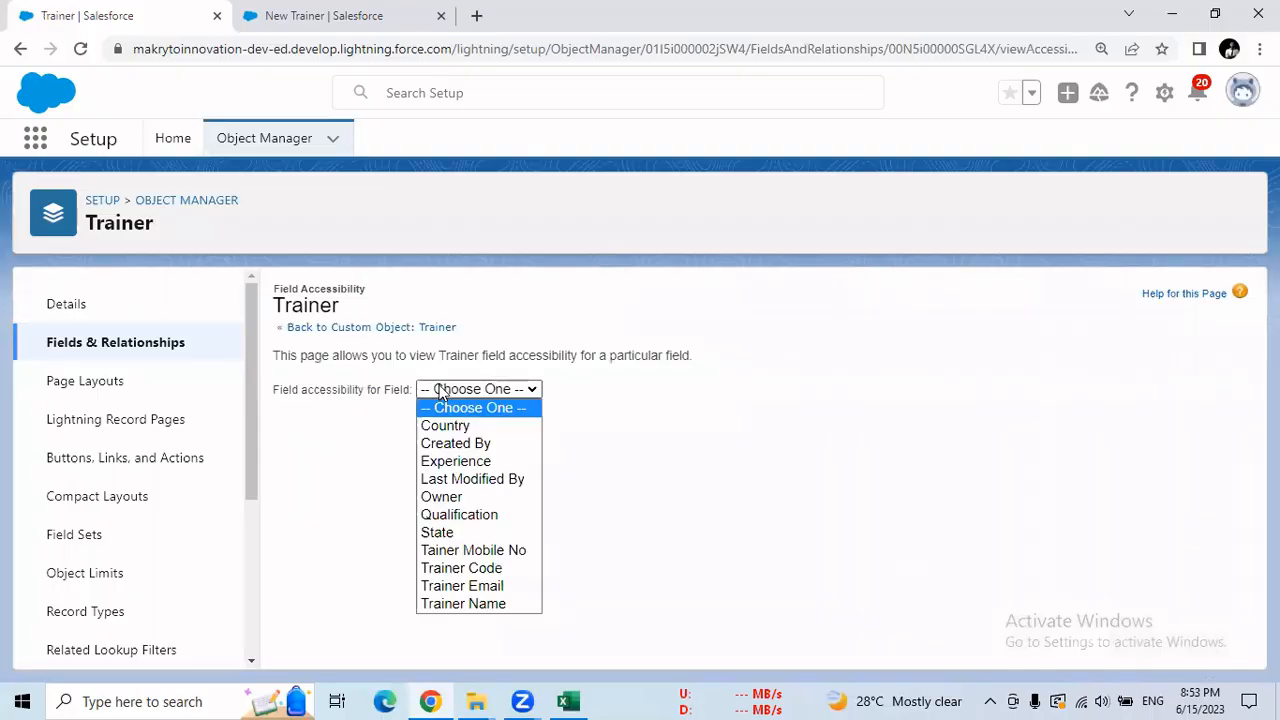
left_click(442, 428)
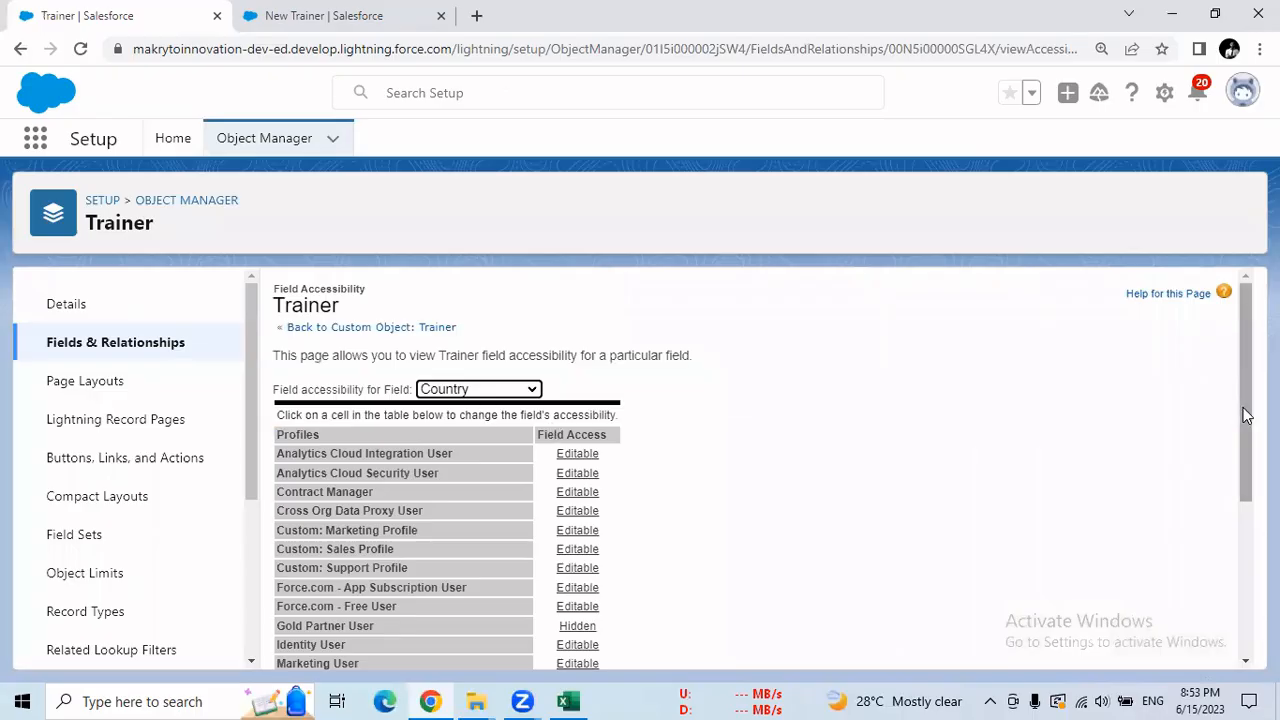
scroll(1243, 409, "down", 2)
scroll(1243, 409, "up", 2)
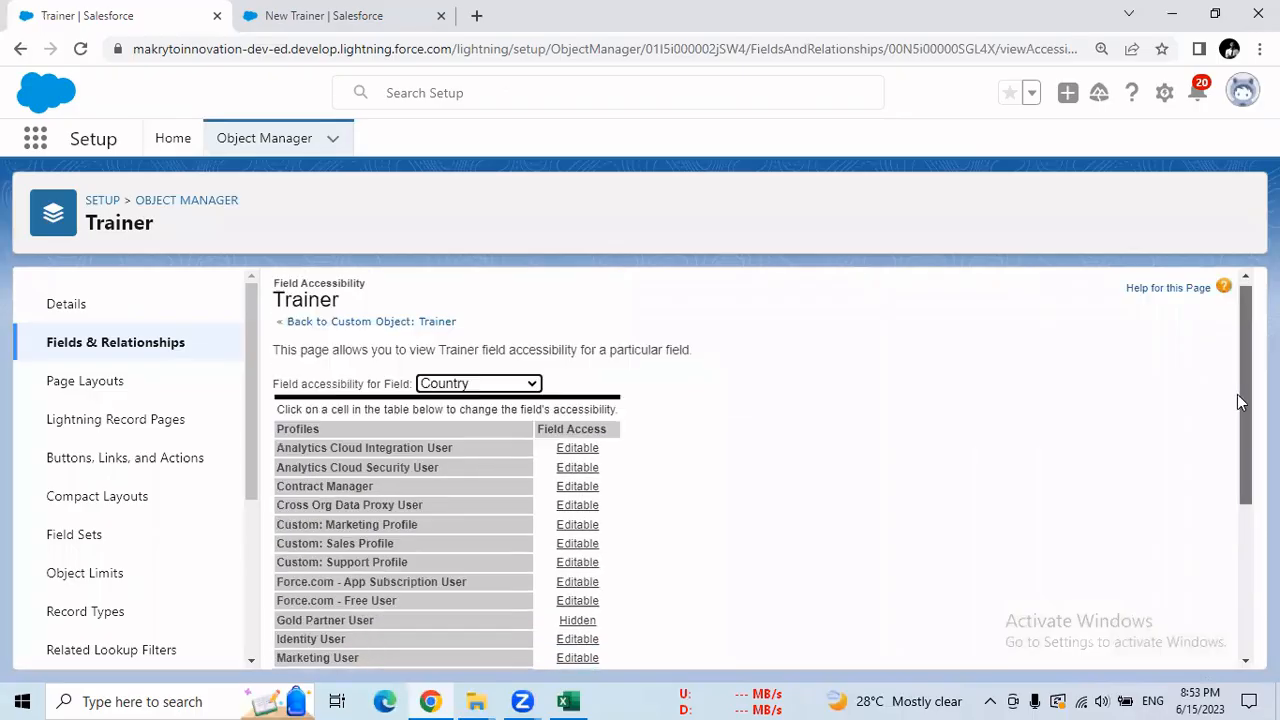
left_click(518, 389)
left_click(489, 466)
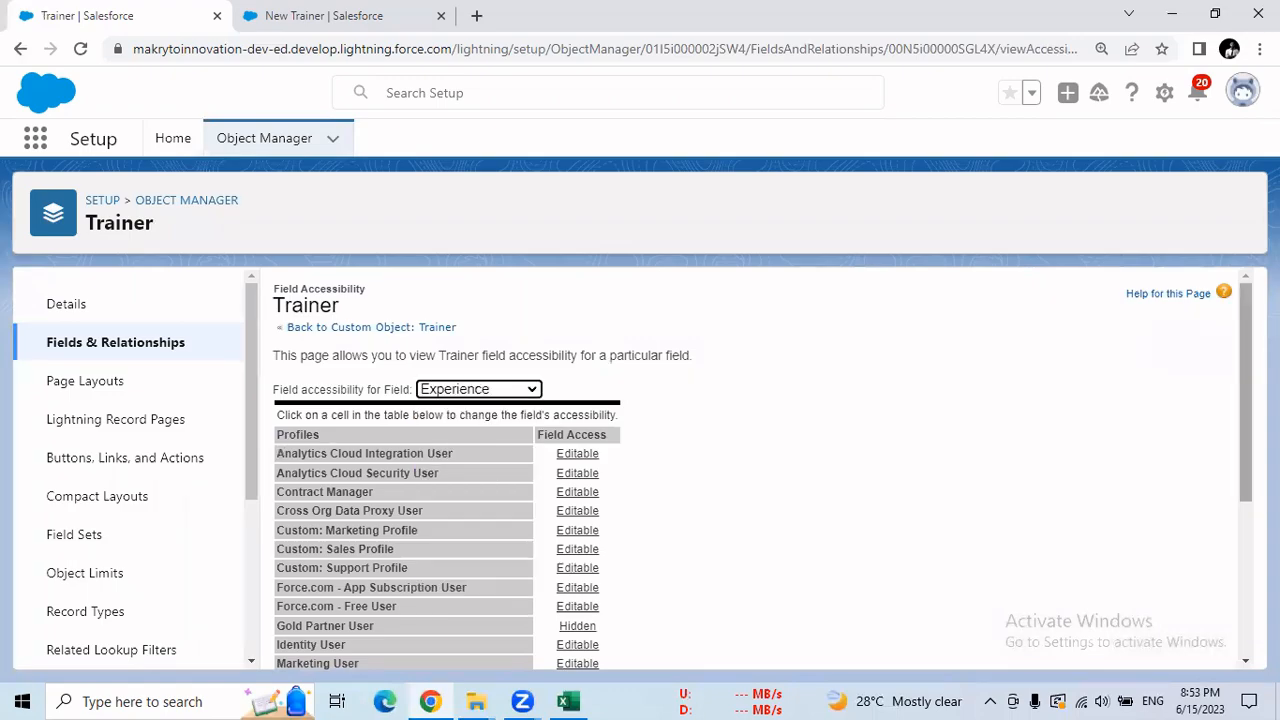
scroll(541, 618, "down", 5)
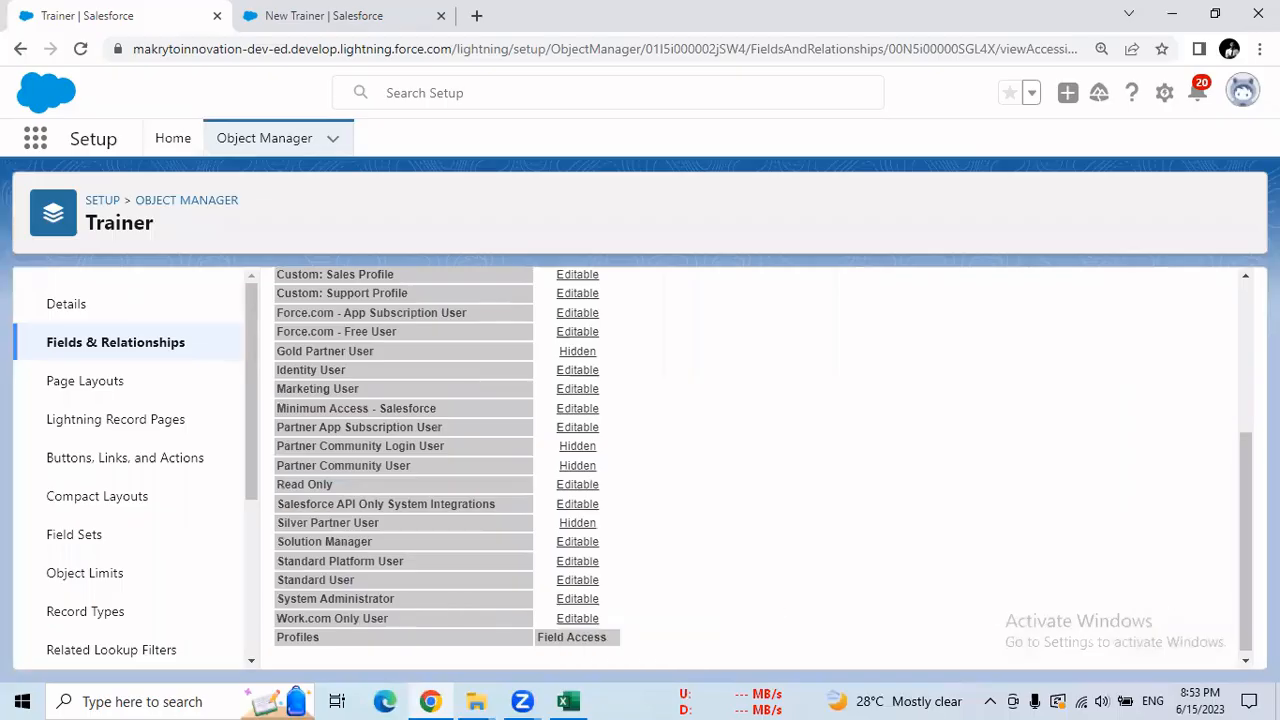
left_click_drag(1245, 550, 1220, 405)
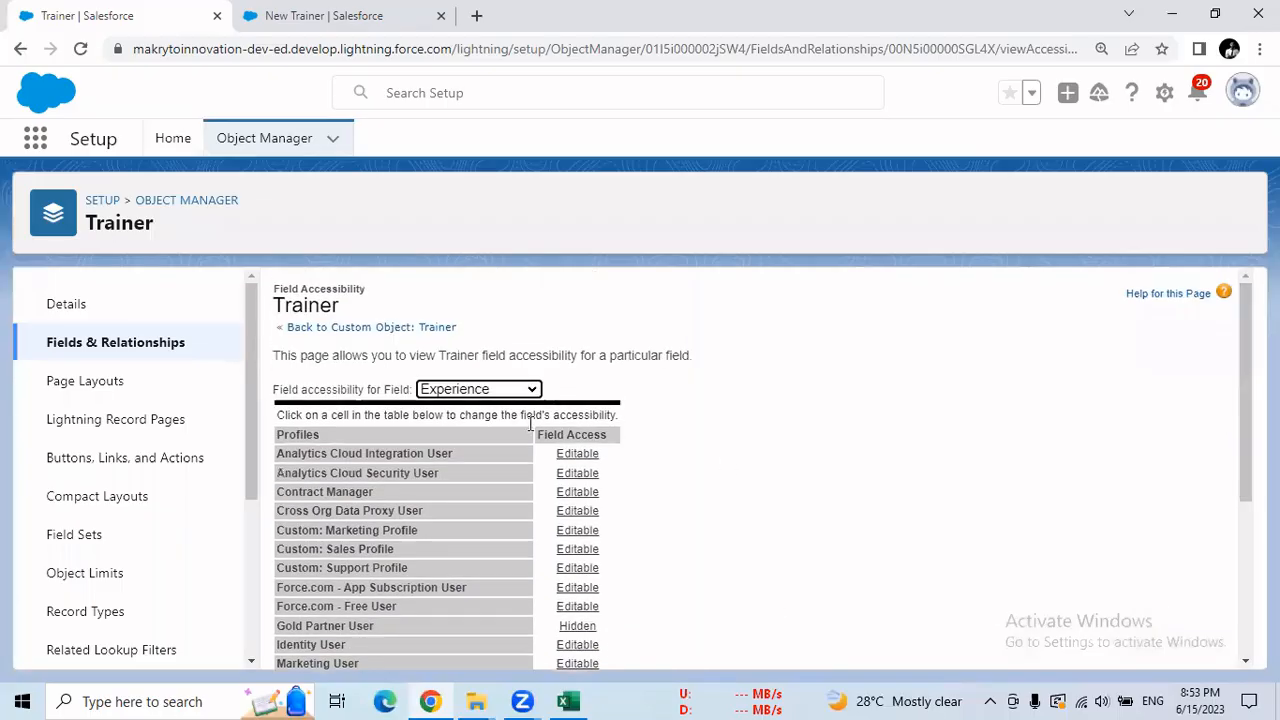
left_click(490, 392)
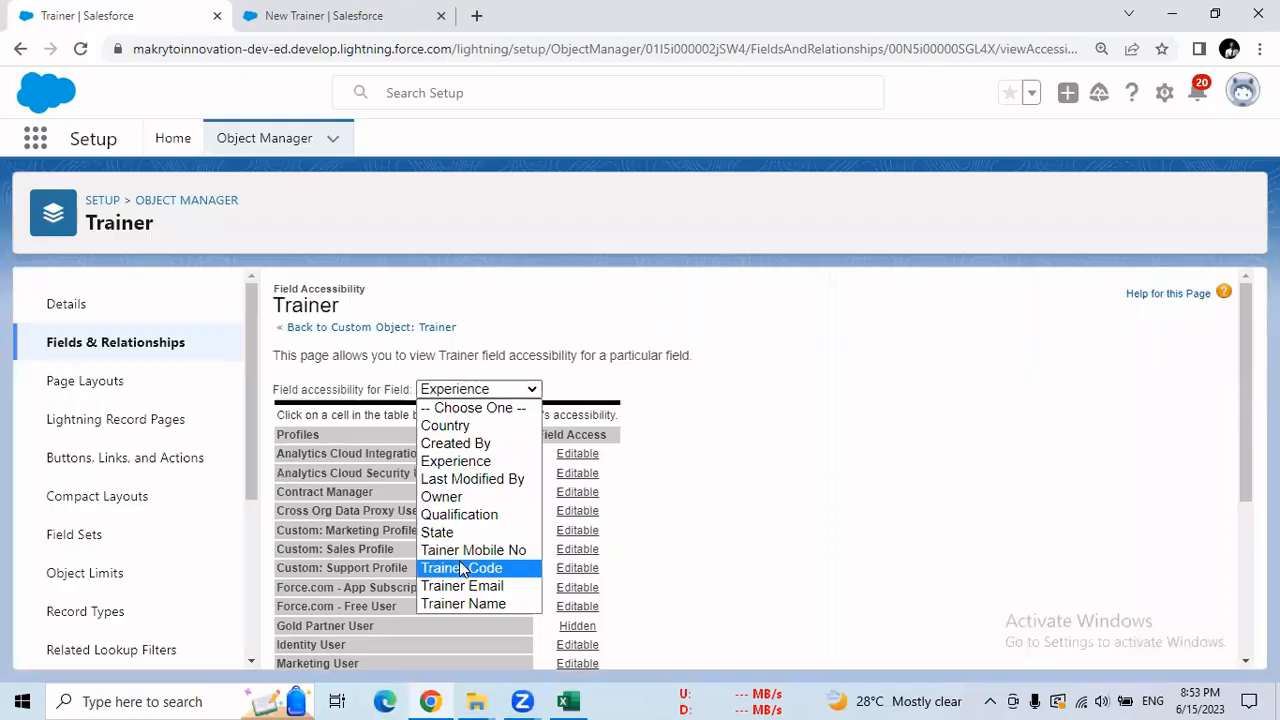
left_click(693, 440)
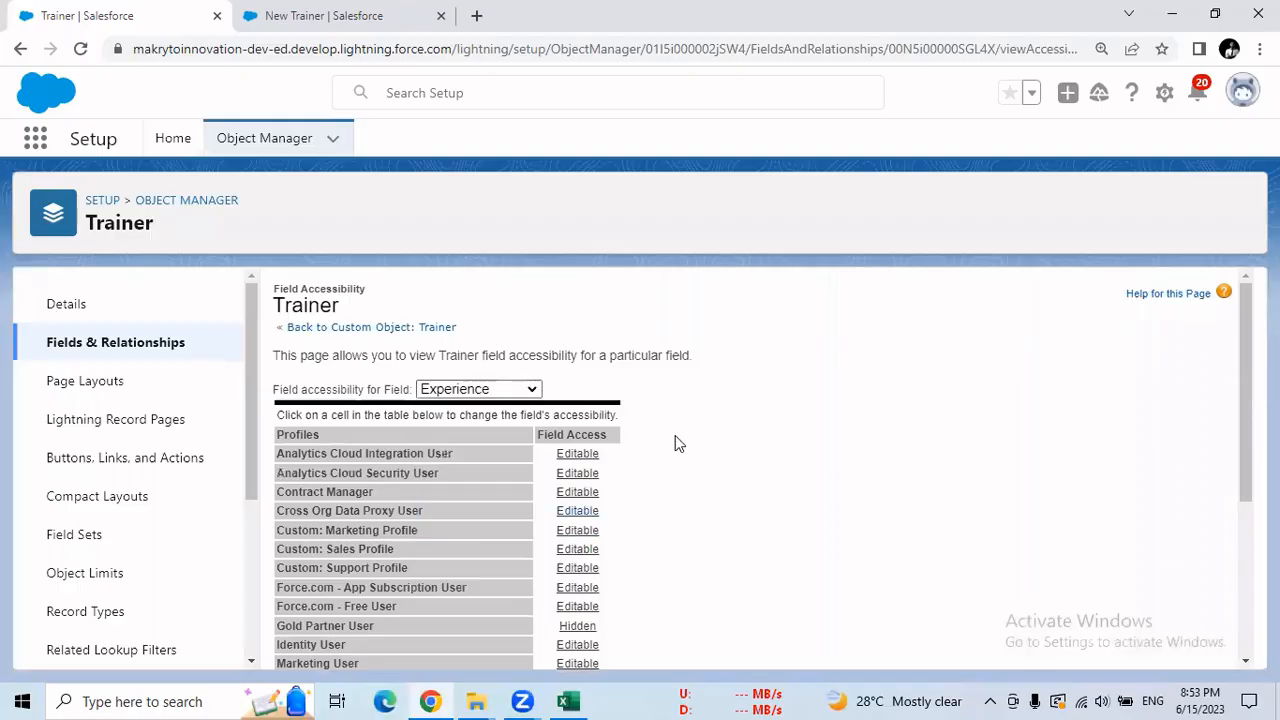
Step: Reload the TMS app's New Trainer form and reopen it from the Trainers list to check which fields it offers
left_click(333, 16)
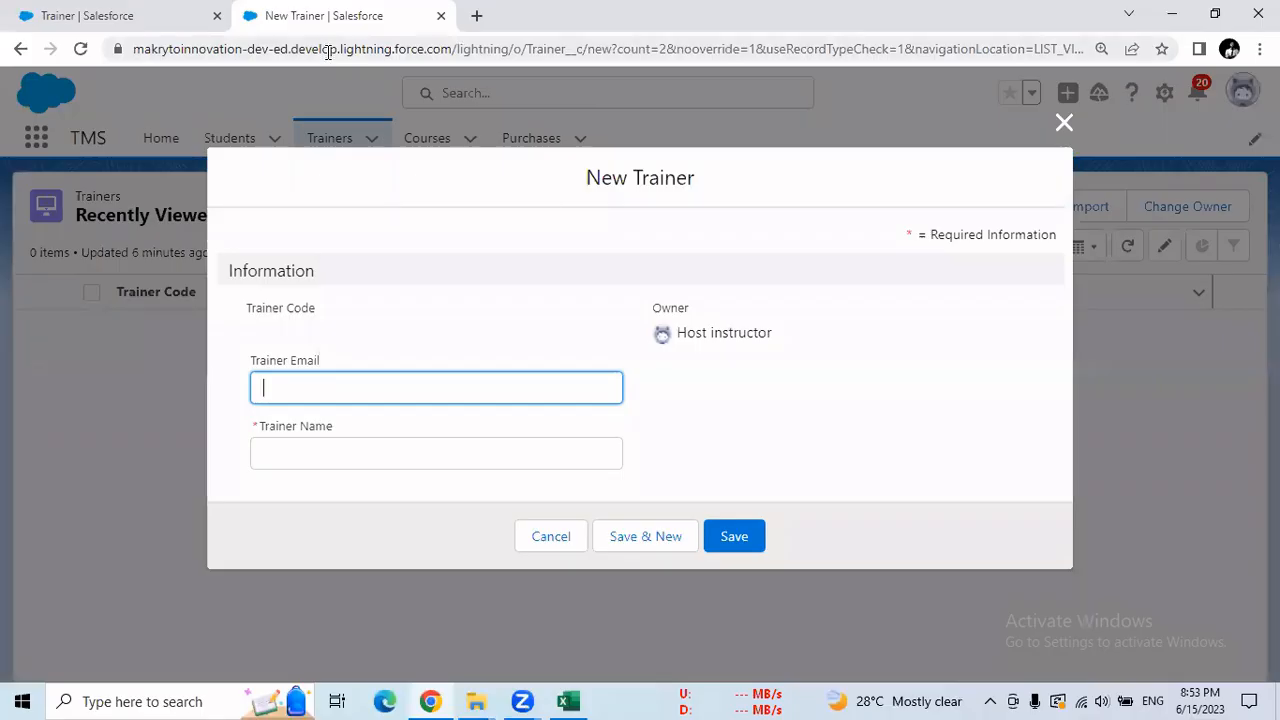
key("F5")
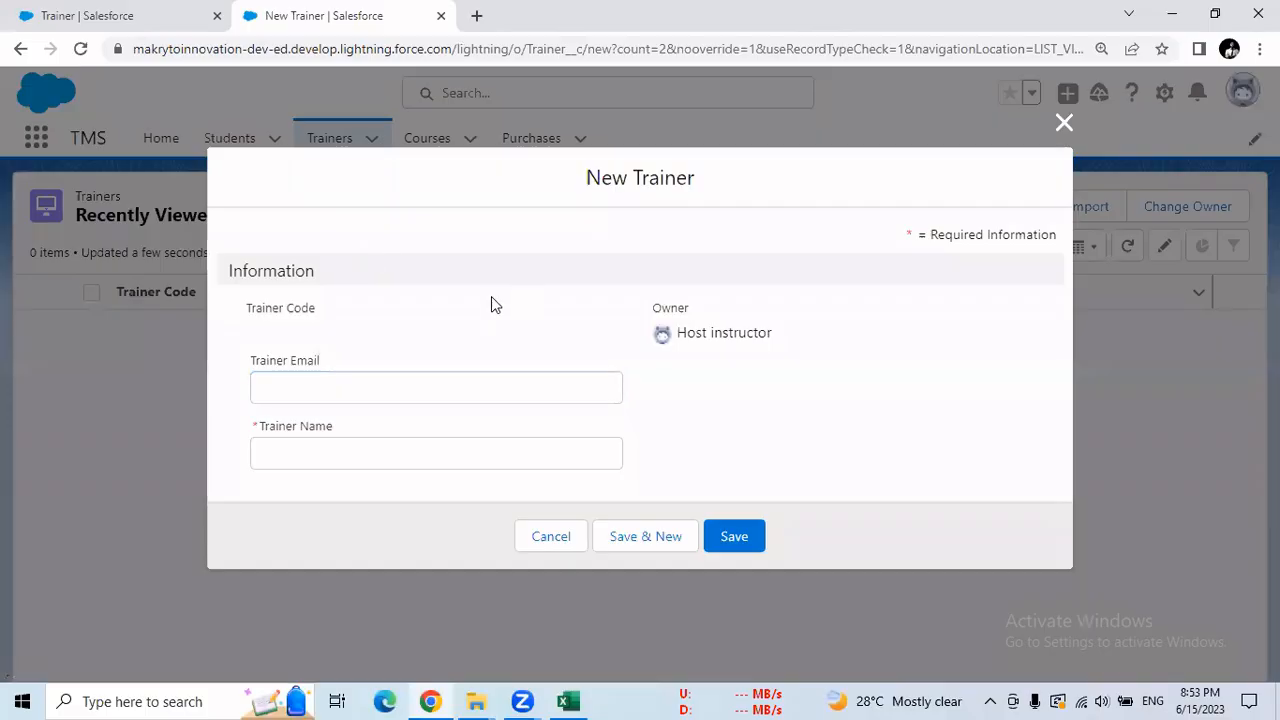
left_click(558, 537)
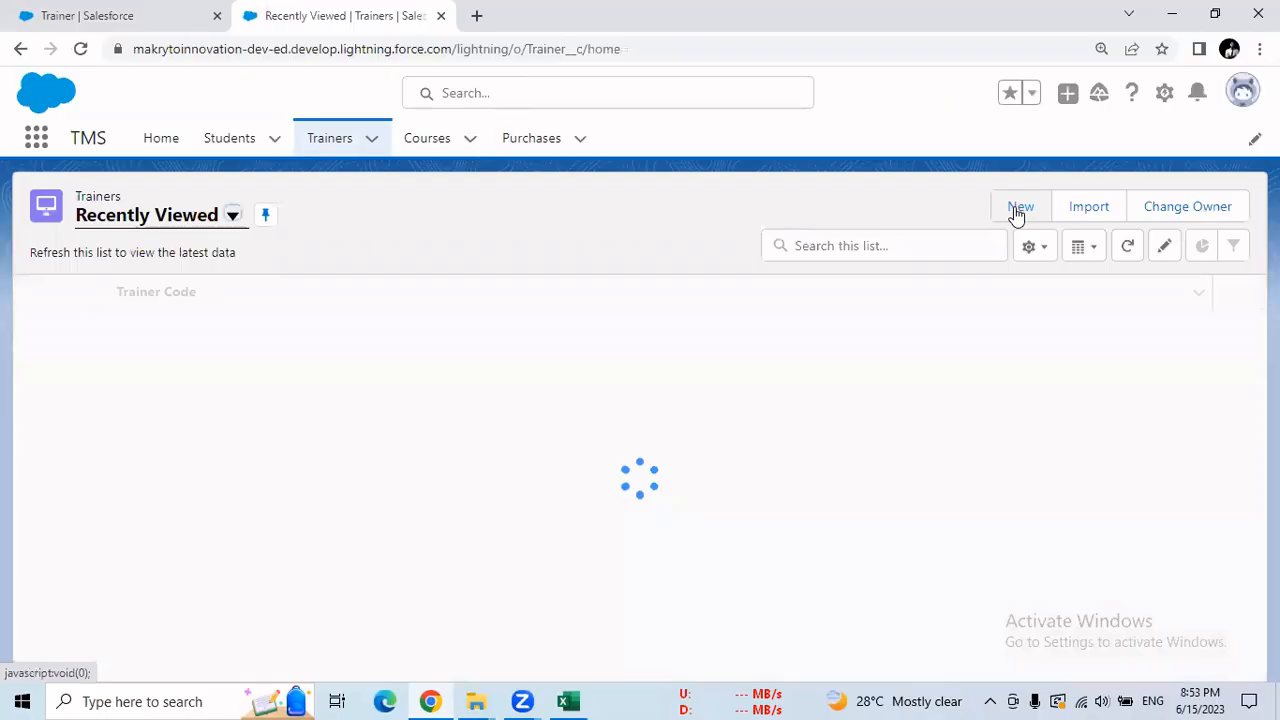
left_click(1014, 208)
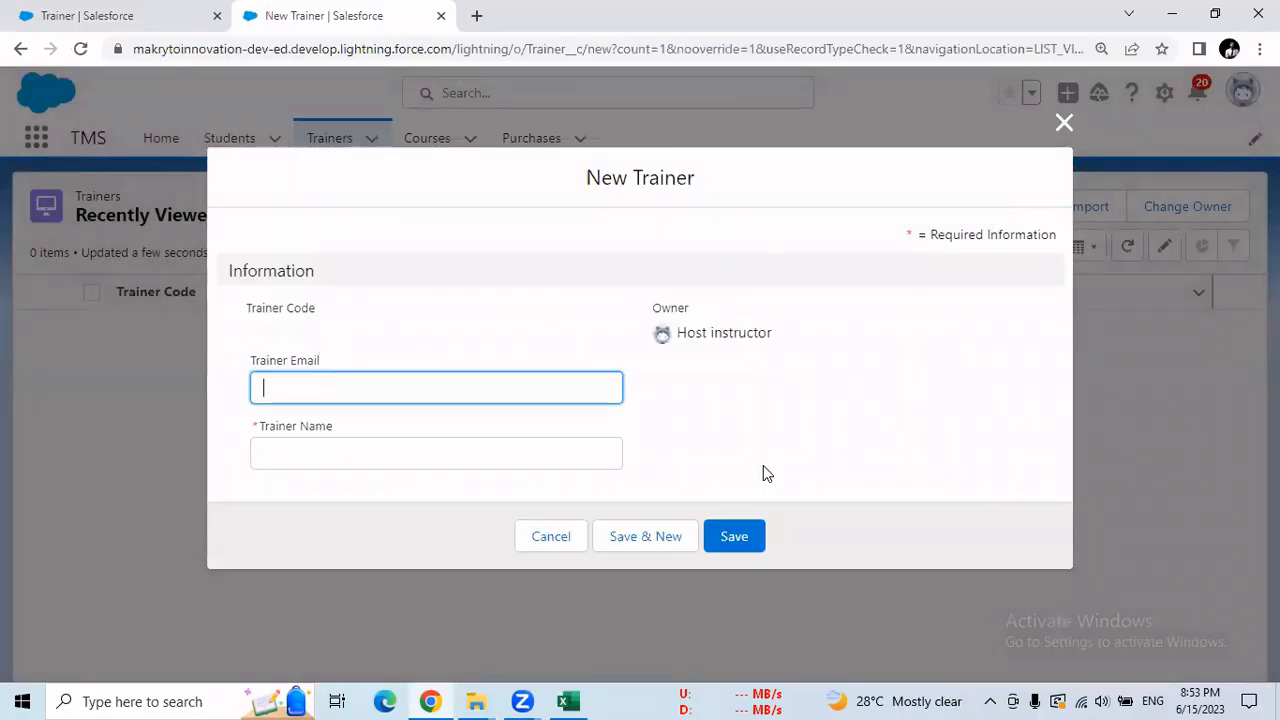
left_click(1062, 123)
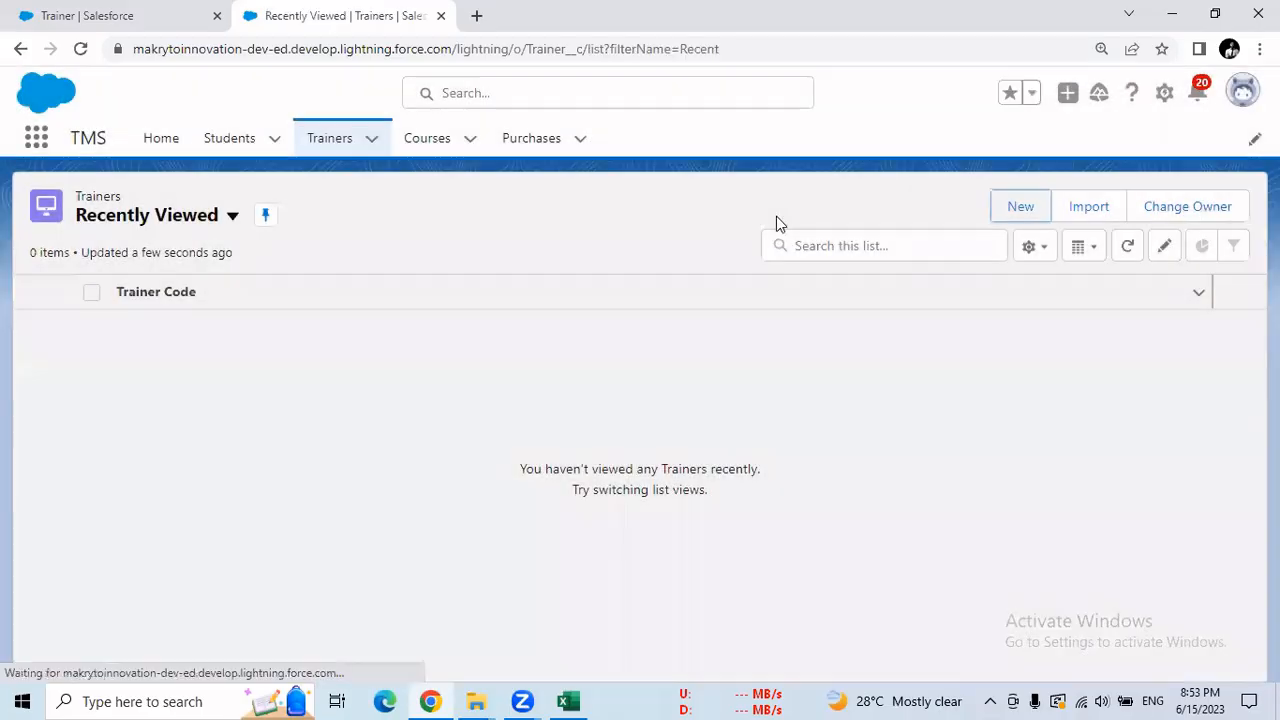
Step: Refresh the Trainers list and recheck the fields on the New Trainer form, closing it without saving
key("F5")
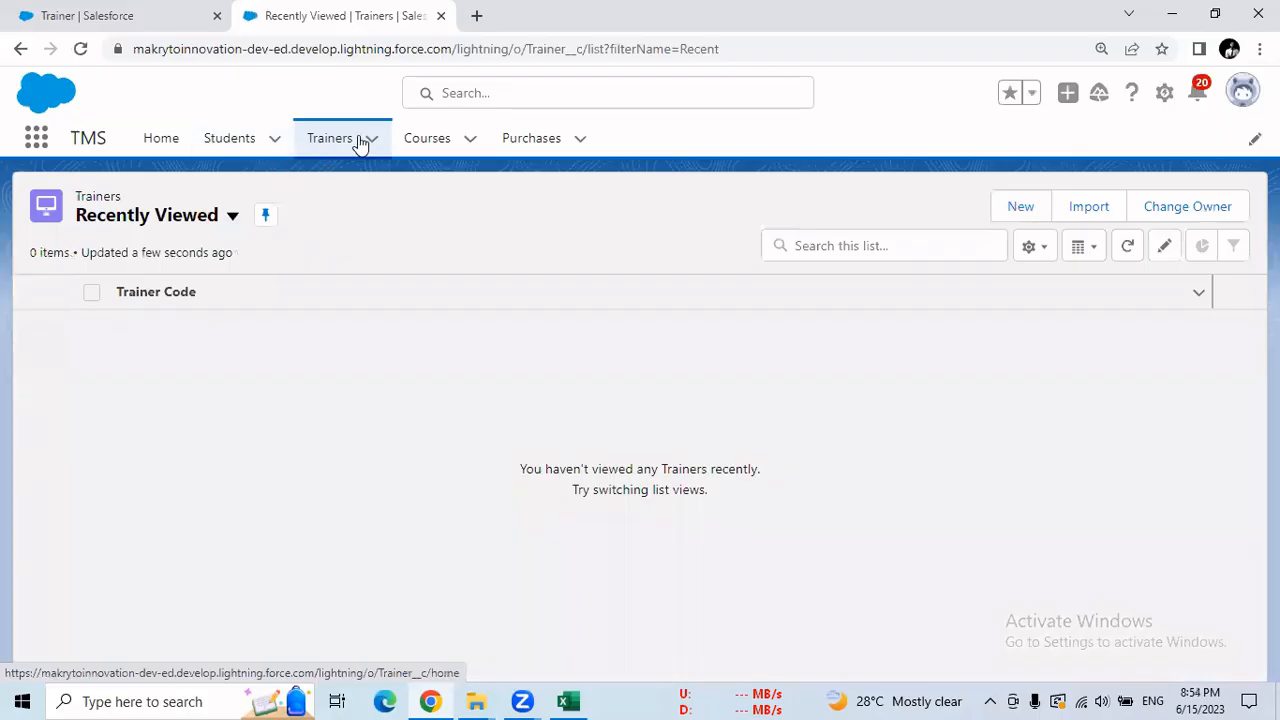
left_click(1018, 210)
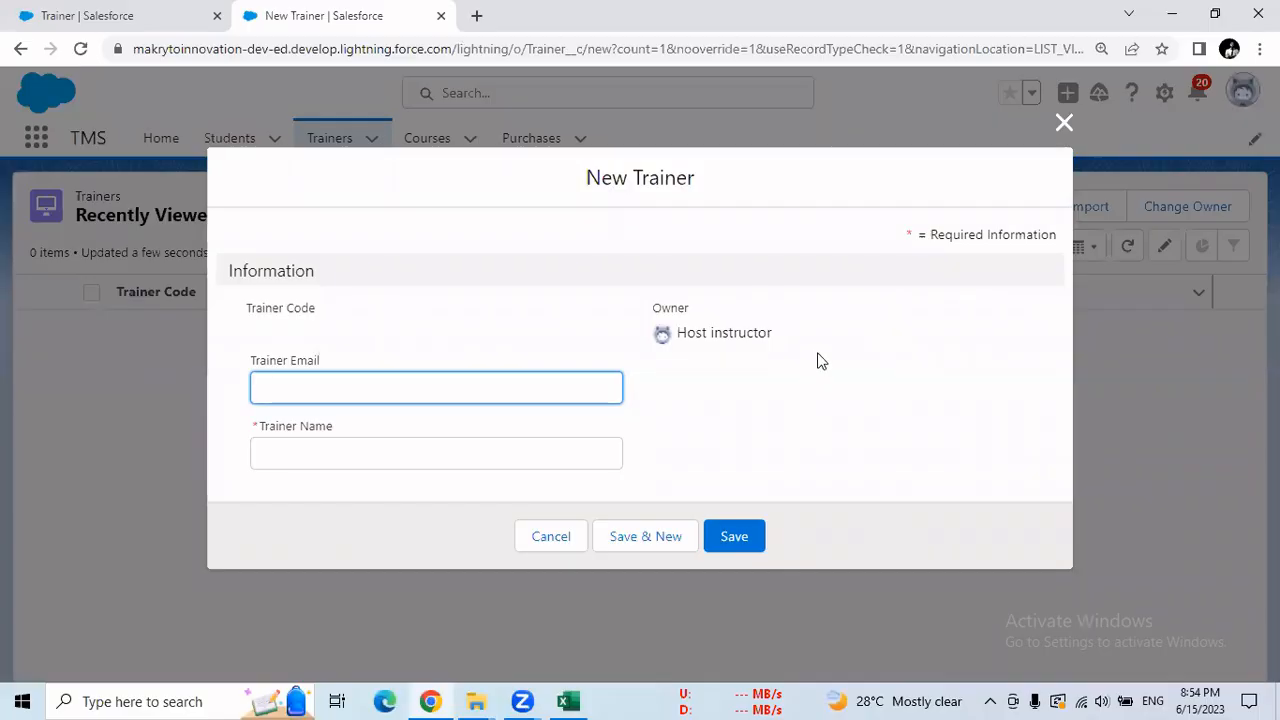
key("F5")
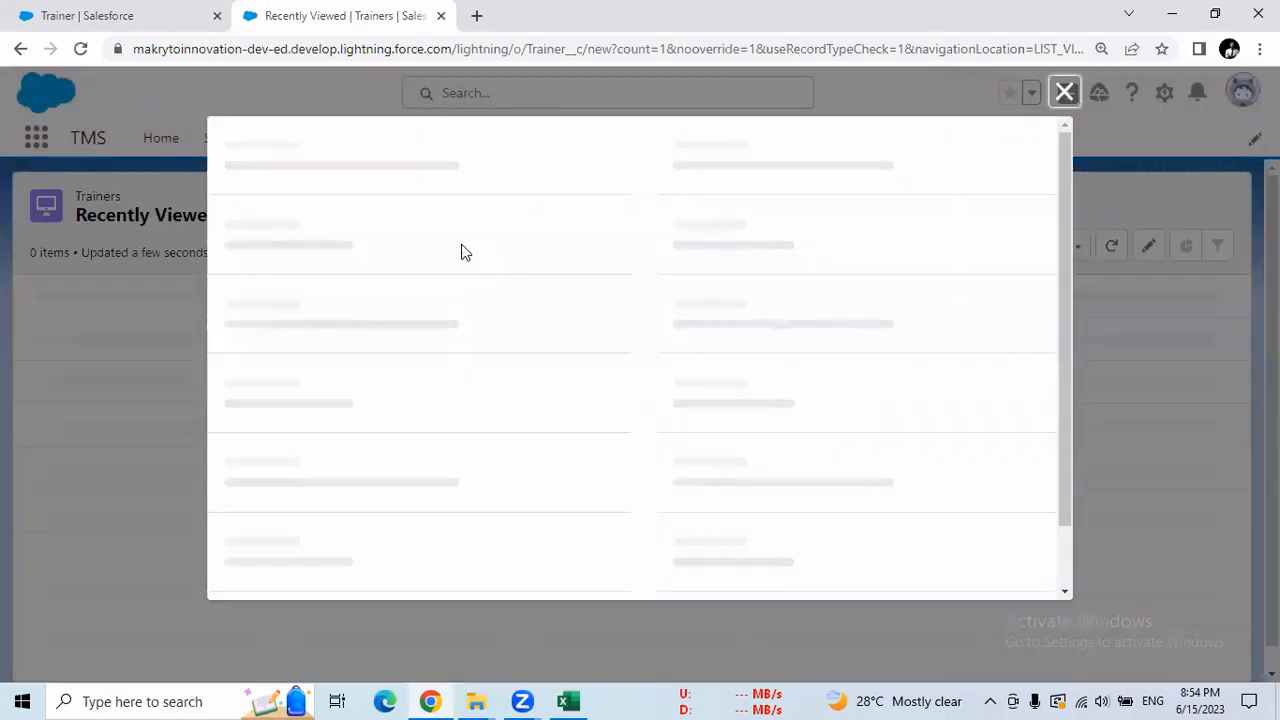
left_click(533, 329)
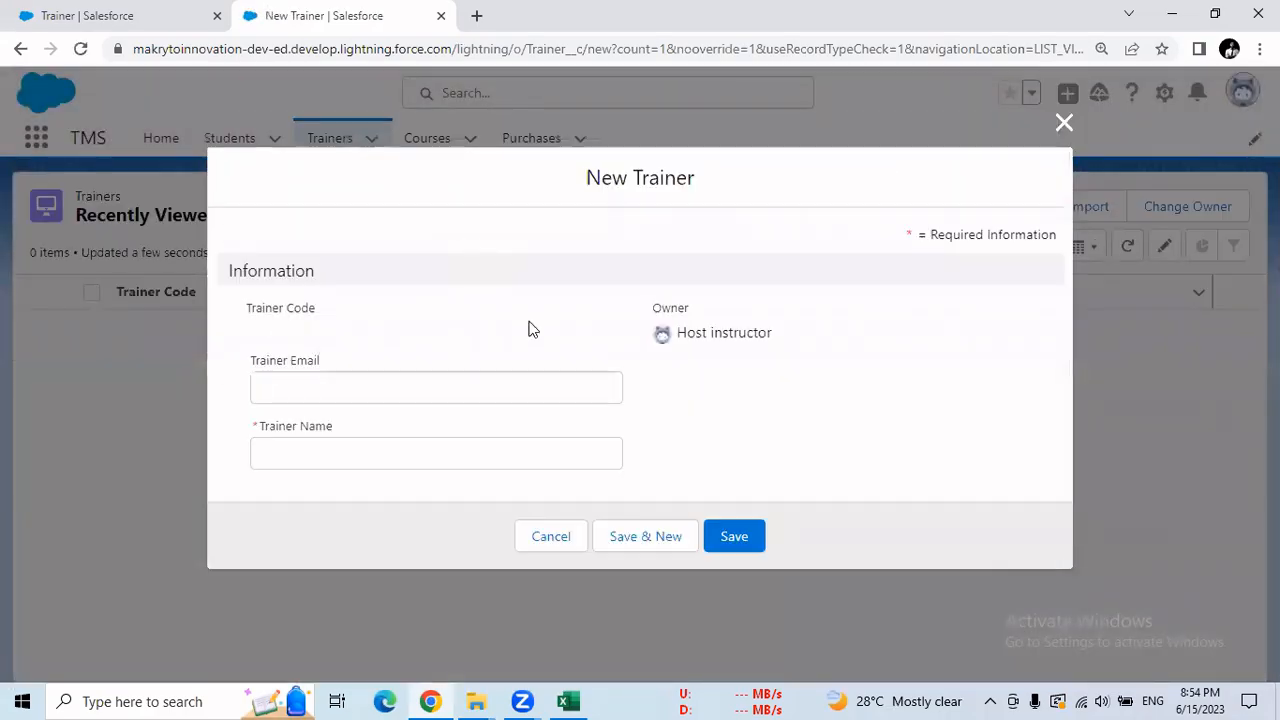
left_click(563, 537)
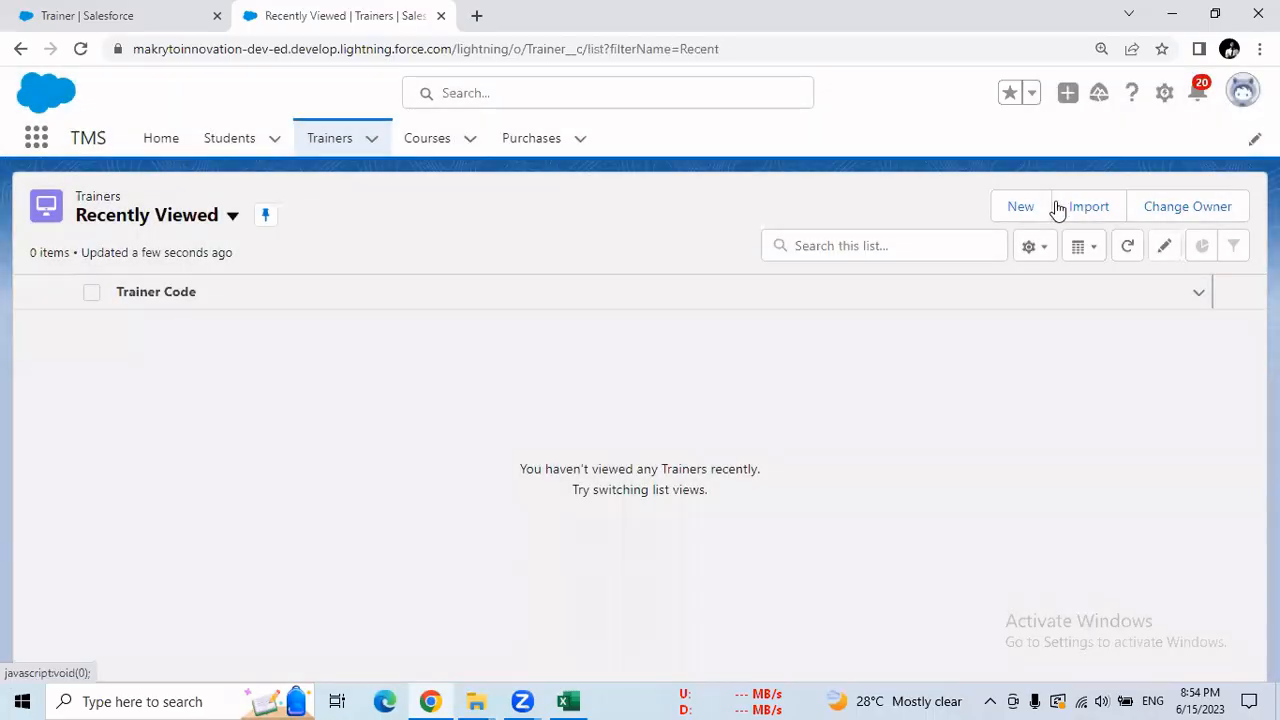
left_click(1030, 206)
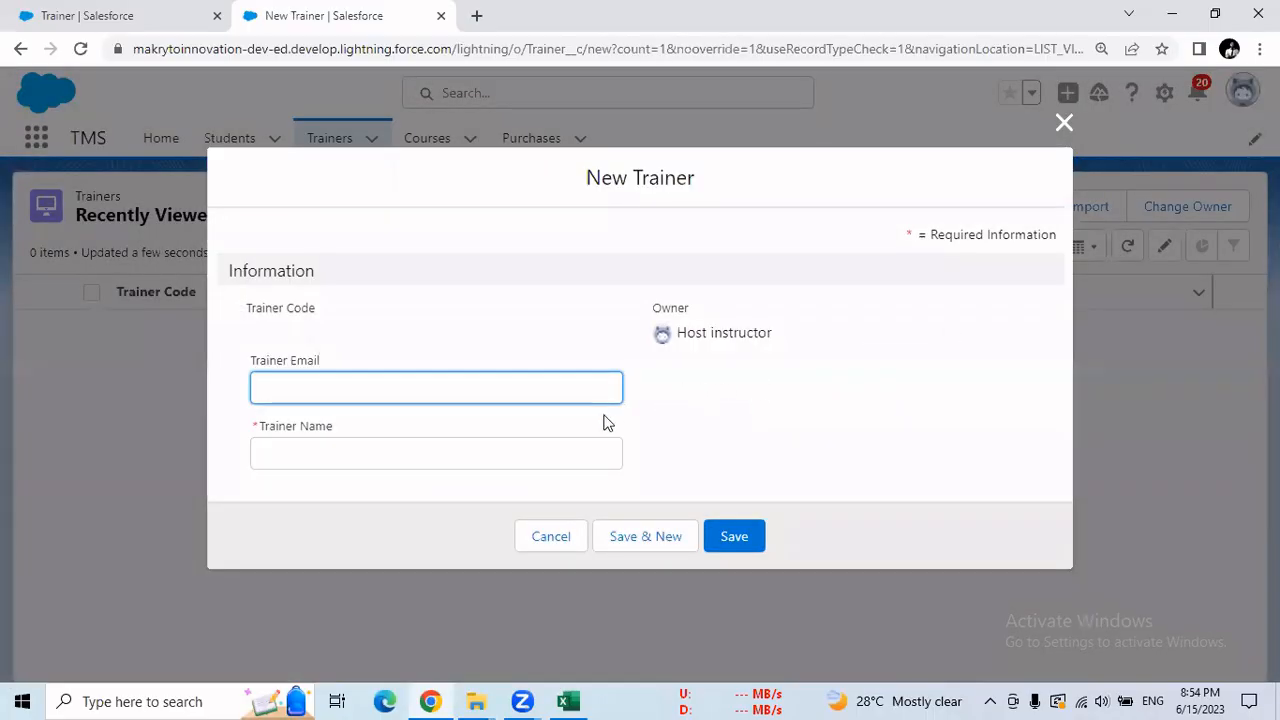
left_click(572, 544)
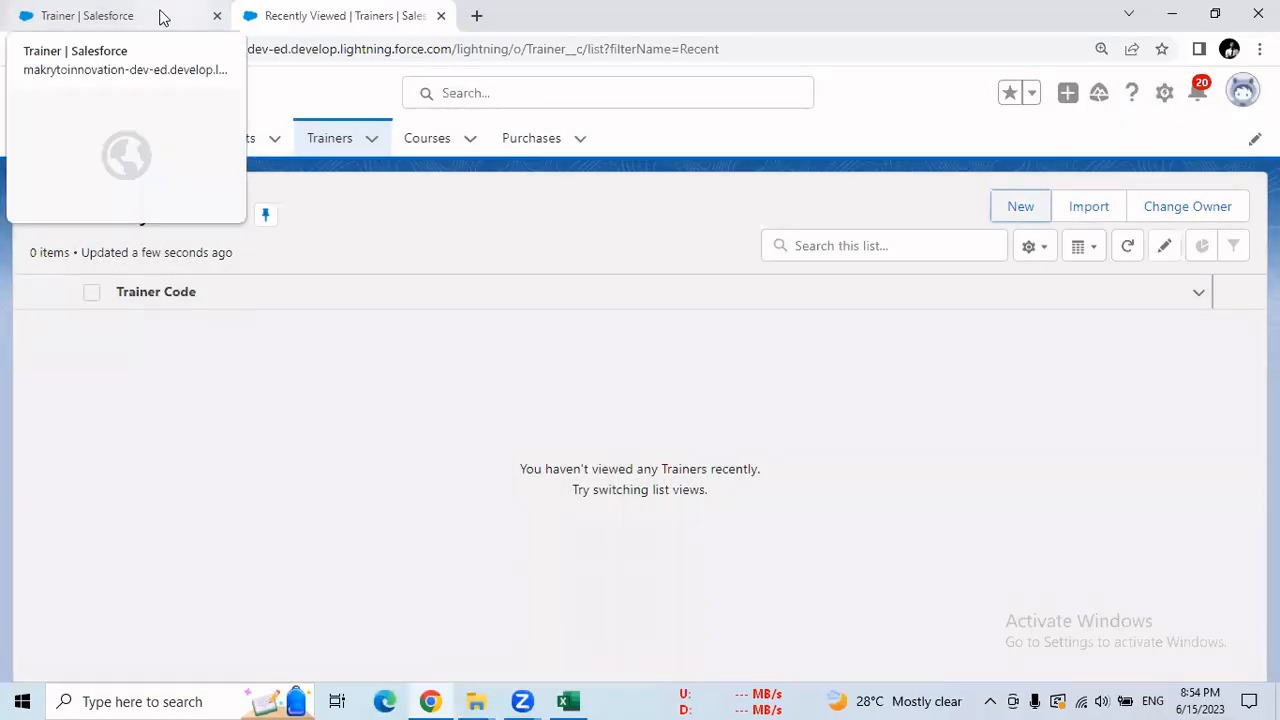
left_click(163, 18)
left_click(262, 16)
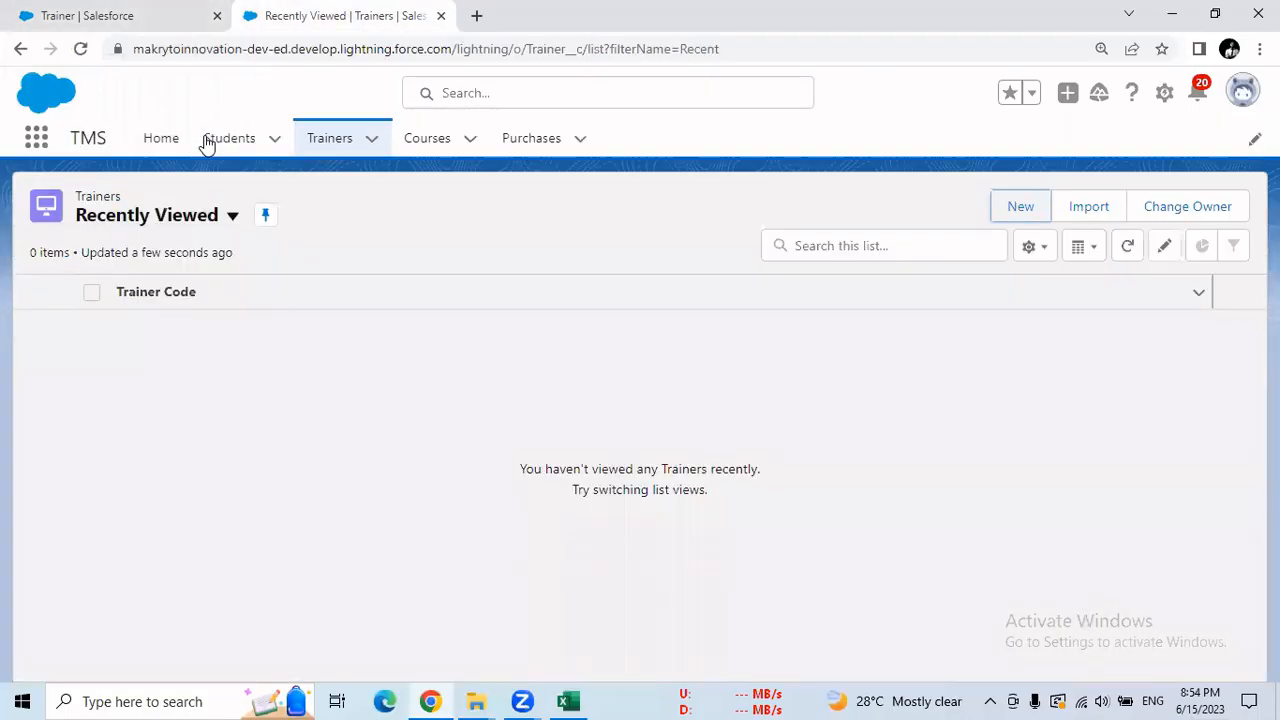
Step: Check the fields on the New Student form from the Students list and close it without saving
left_click(228, 141)
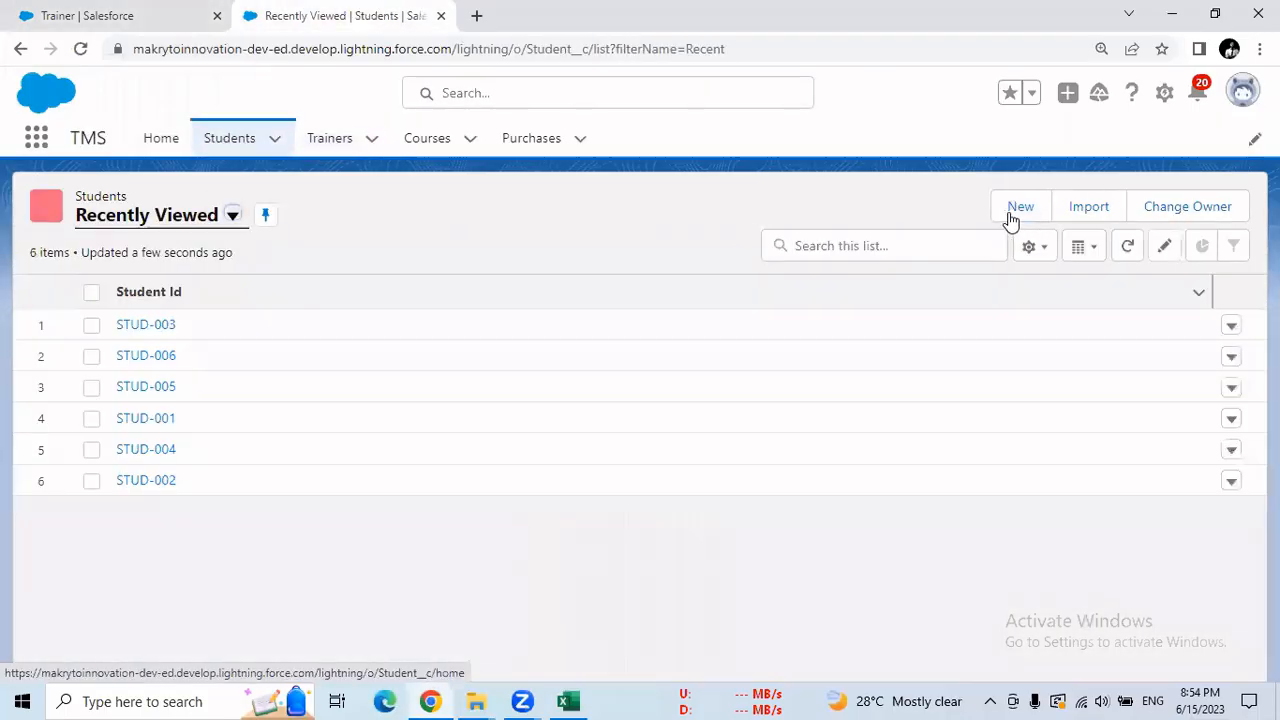
left_click(1014, 214)
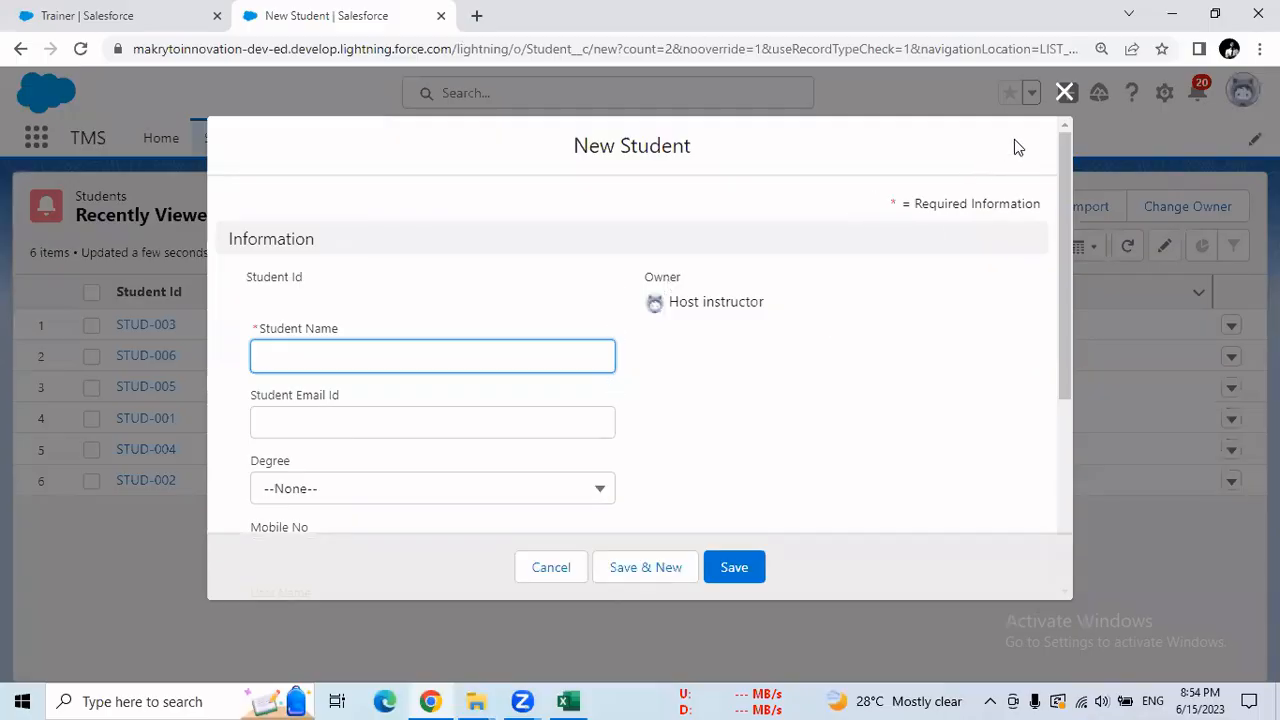
left_click(1065, 92)
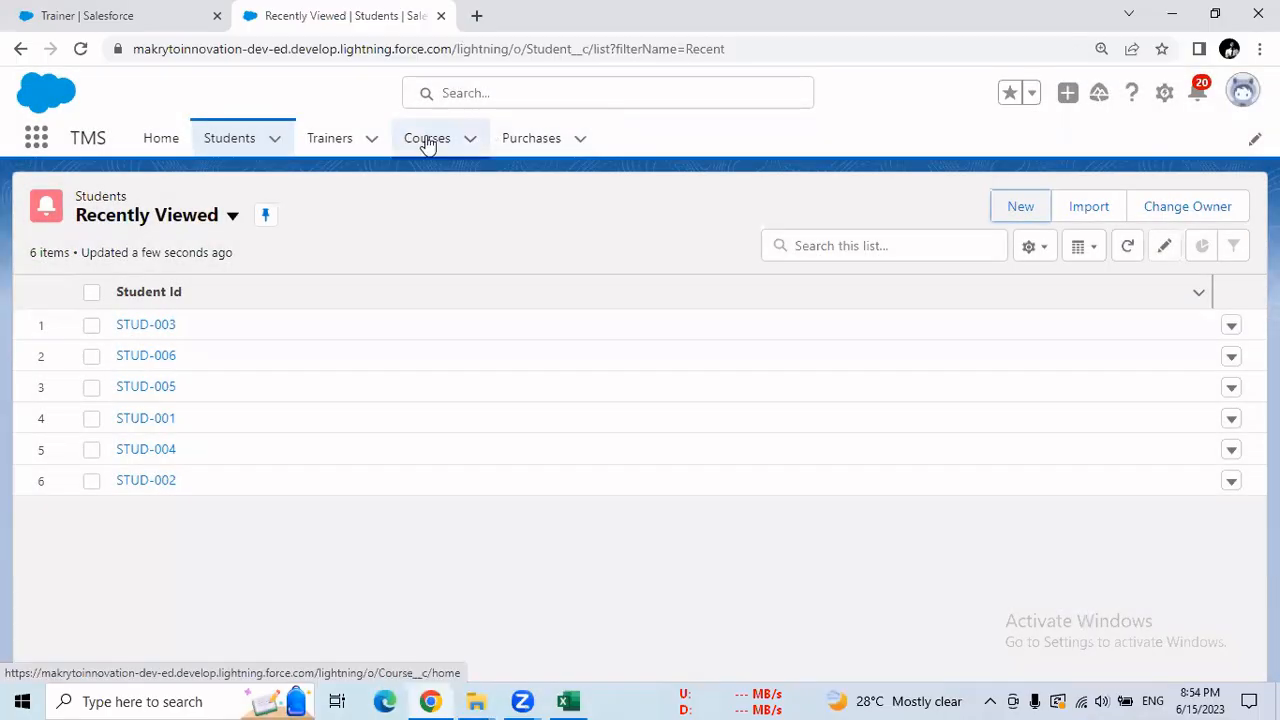
Step: Check the fields on the New Course form from the Courses list and close it without saving
left_click(427, 140)
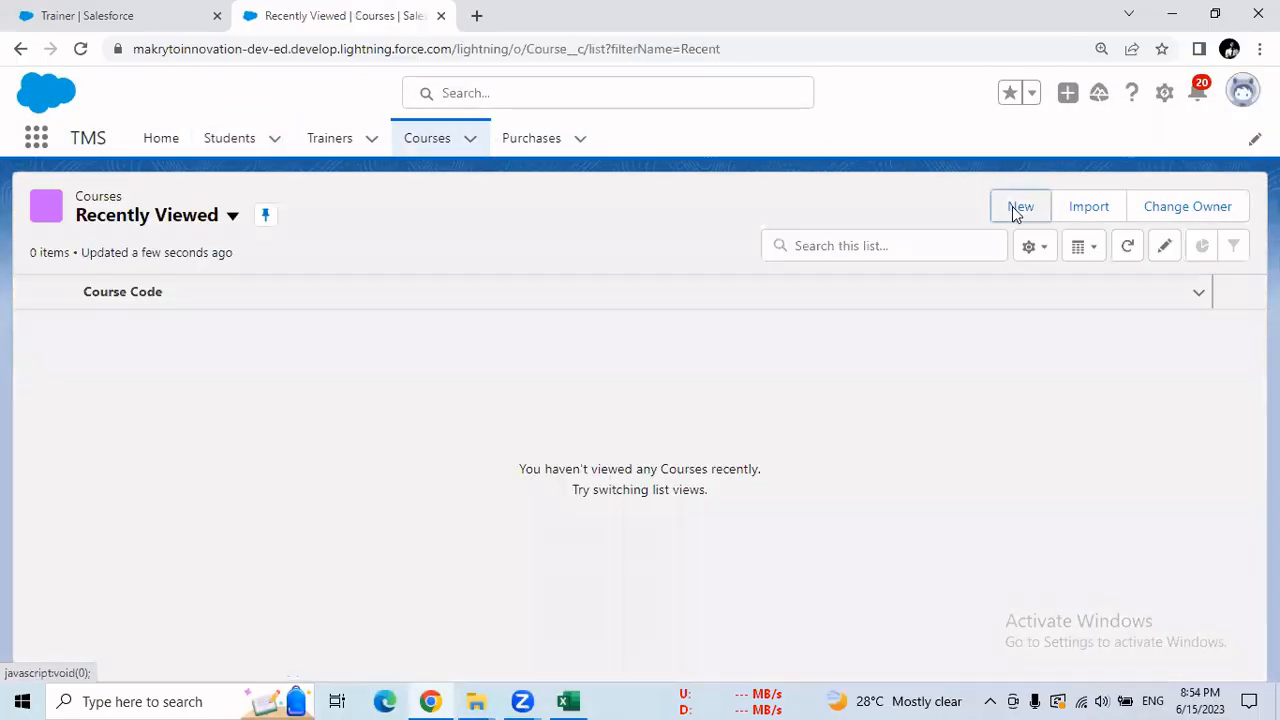
left_click(1014, 206)
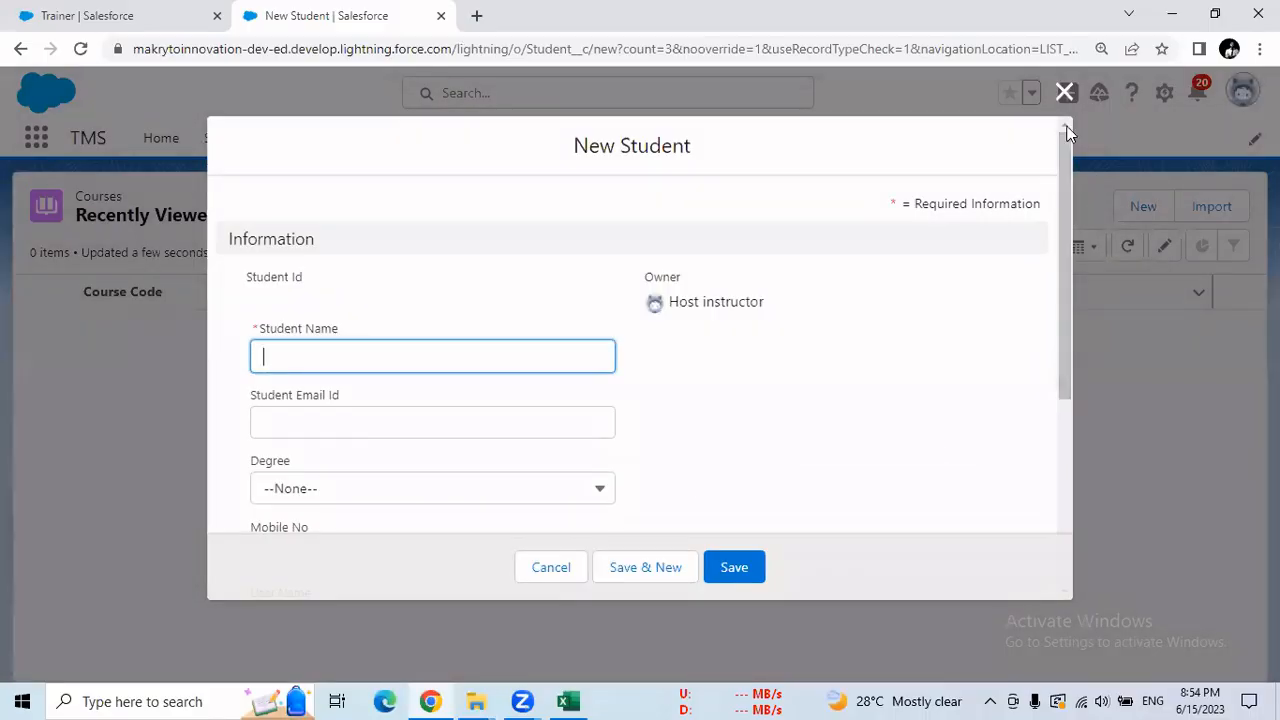
left_click(1065, 92)
left_click(434, 141)
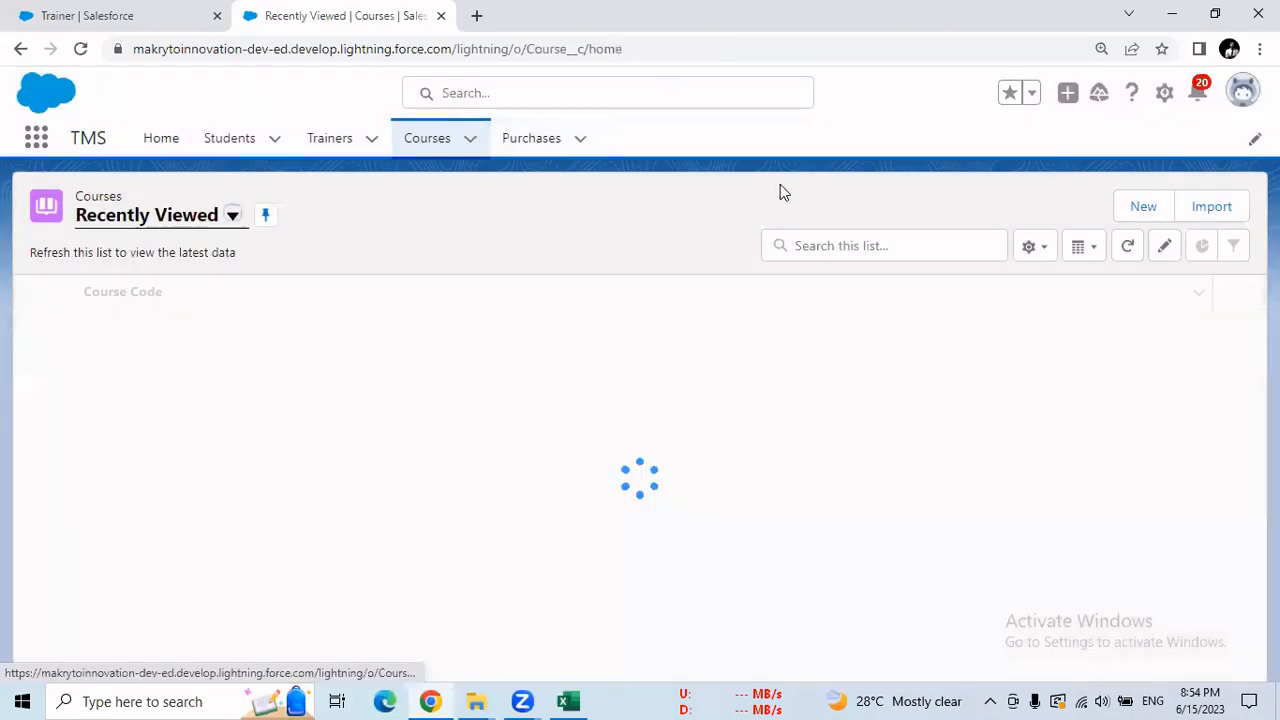
left_click(1143, 207)
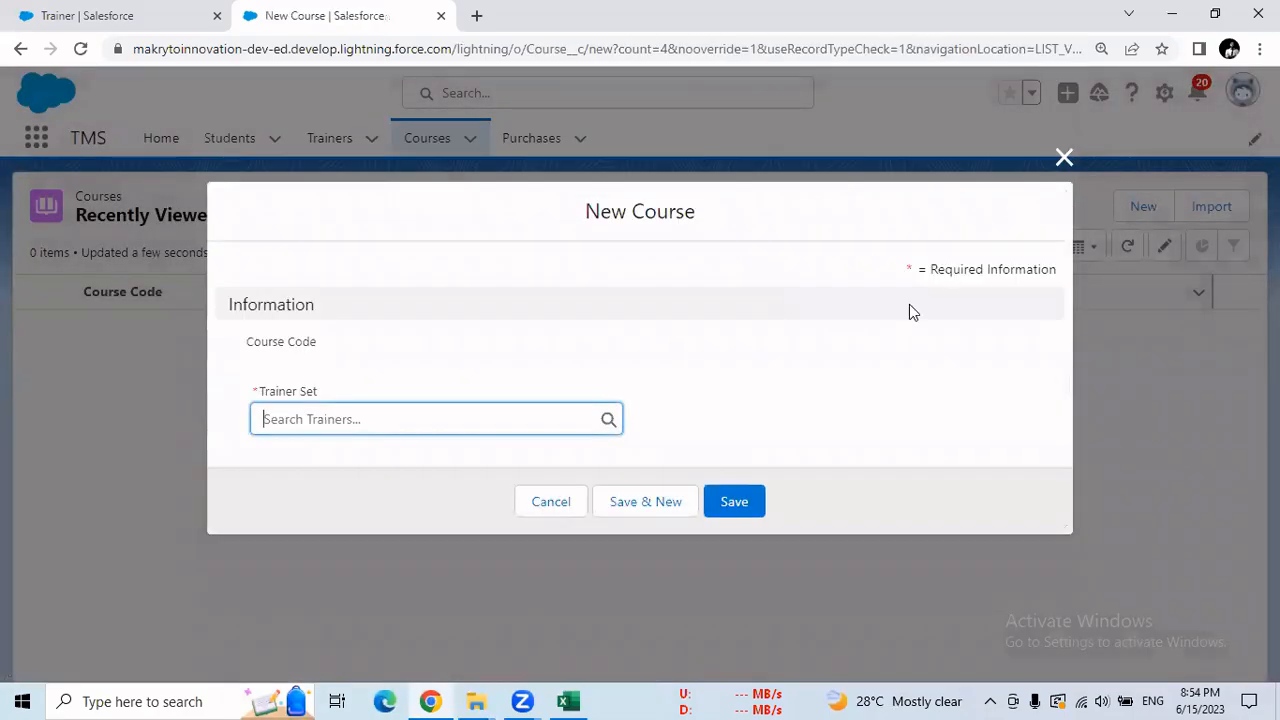
left_click(1064, 158)
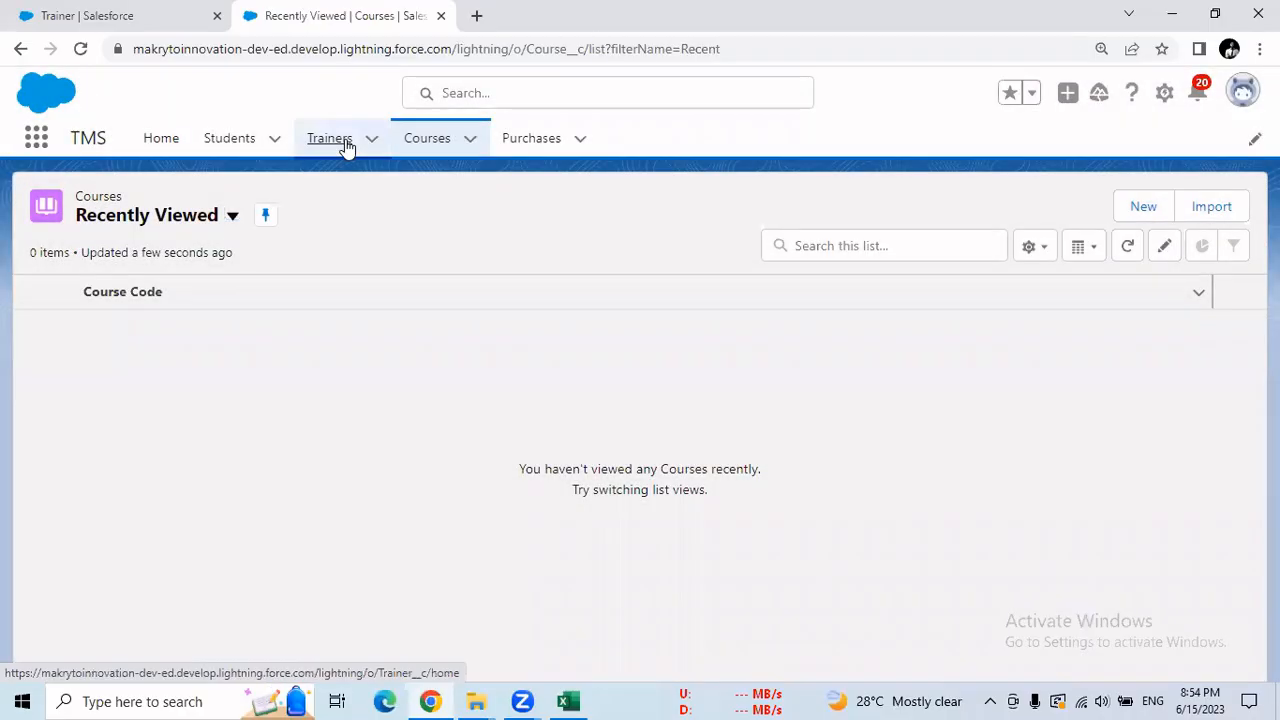
Step: Review all fields on the New Trainer form from Trainer Email to Trainer Name and close it without saving
left_click(346, 148)
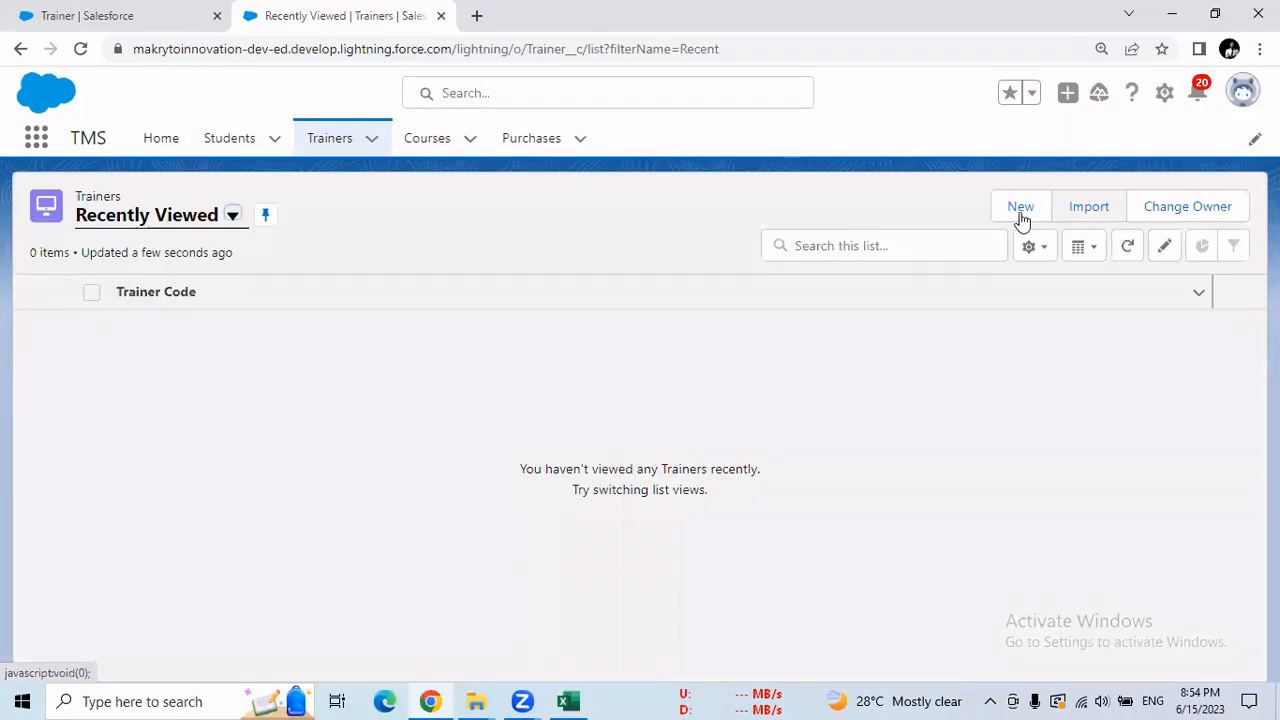
left_click(1020, 210)
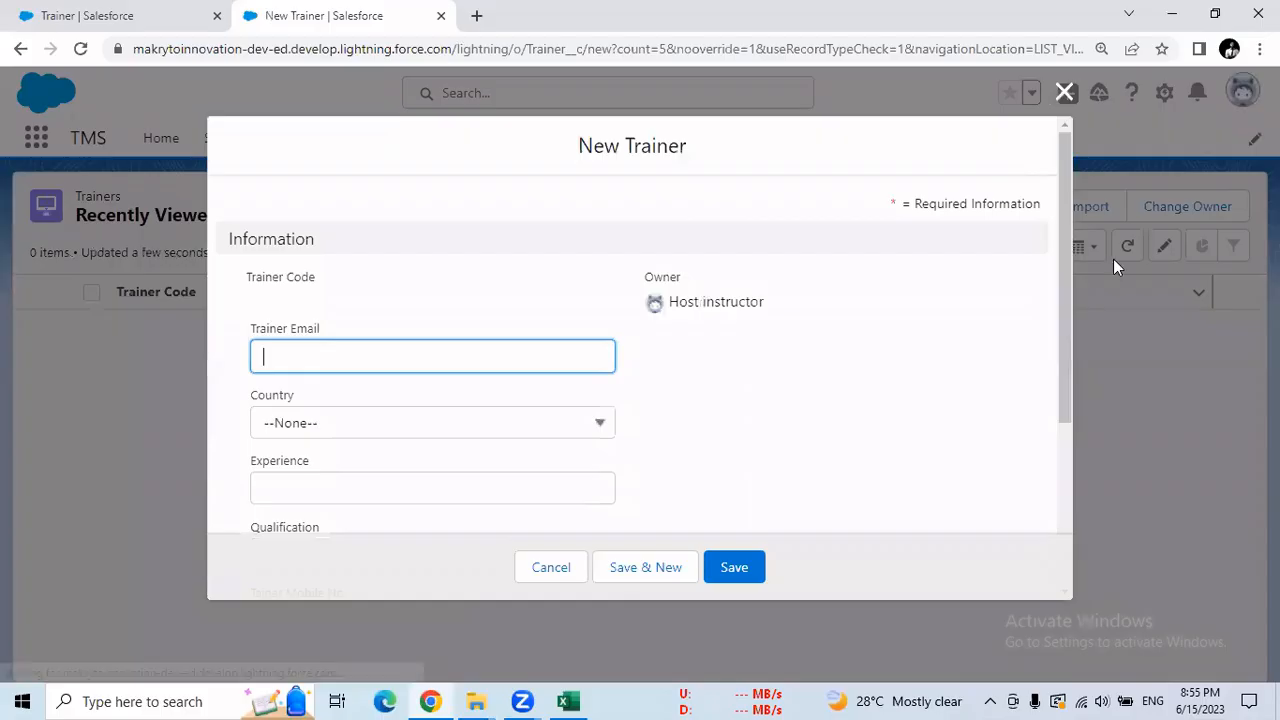
scroll(1068, 262, "down", 1)
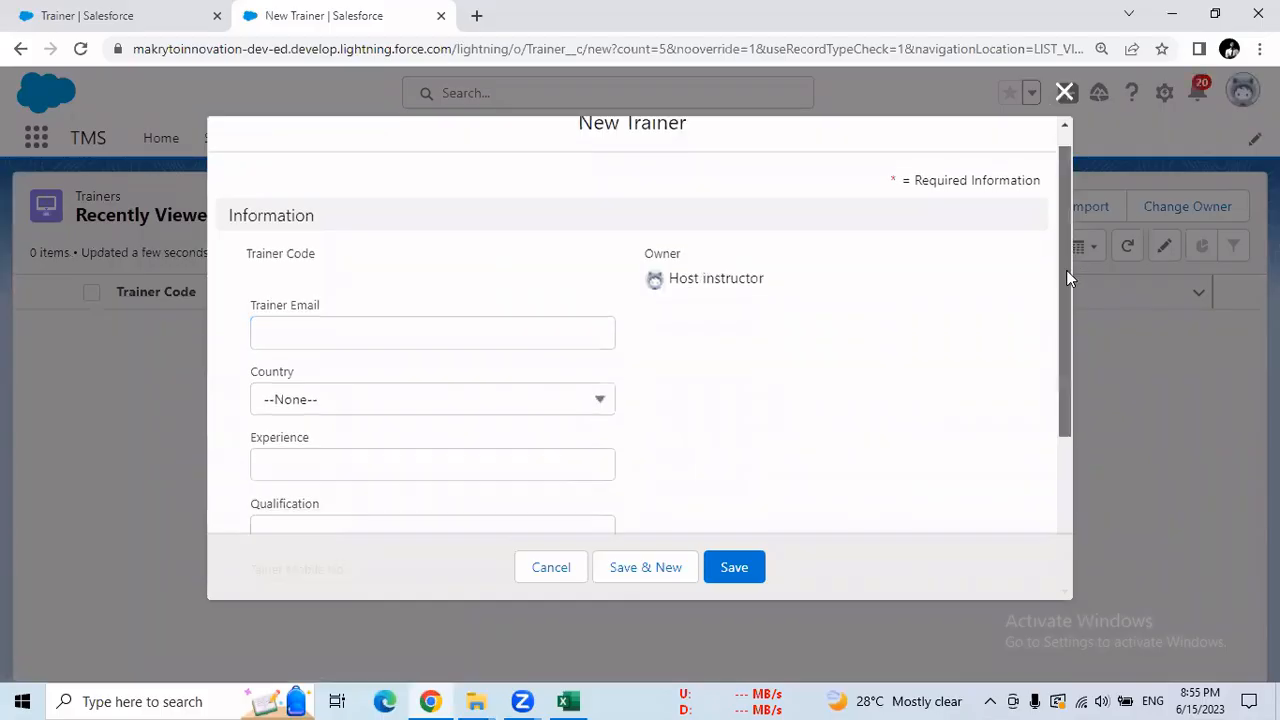
left_click_drag(1066, 318, 1023, 442)
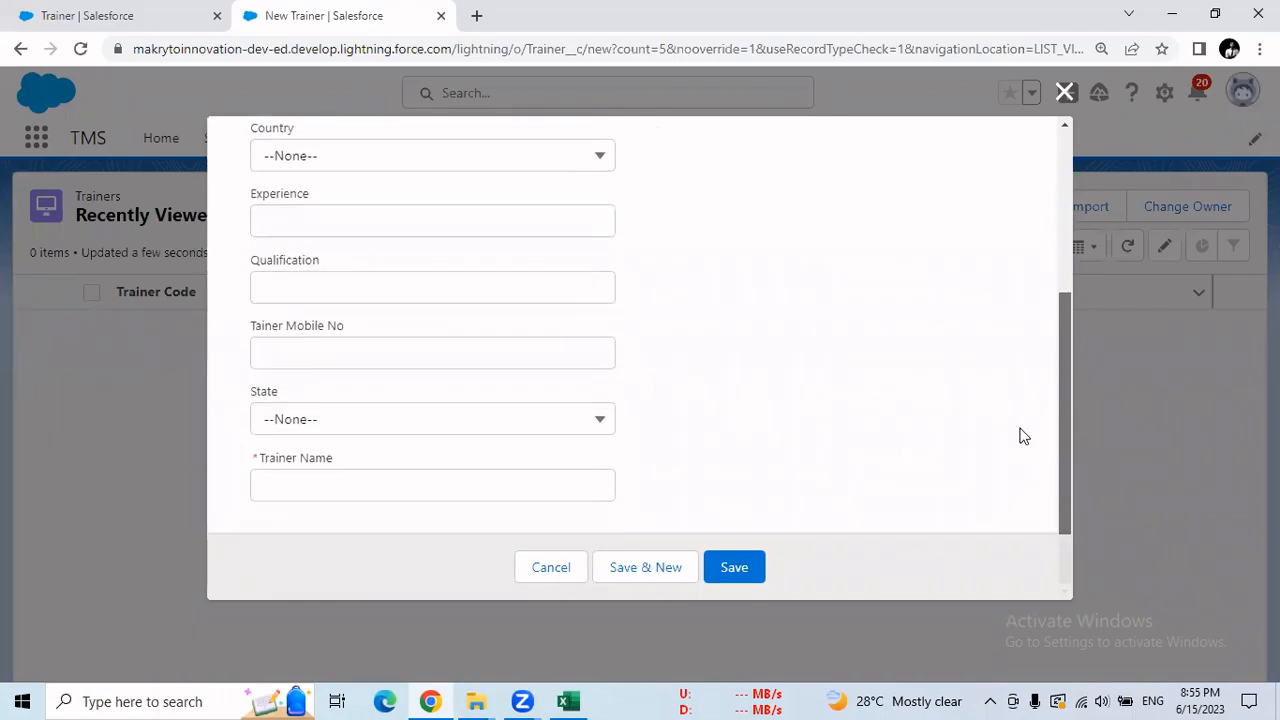
scroll(1022, 427, "up", 5)
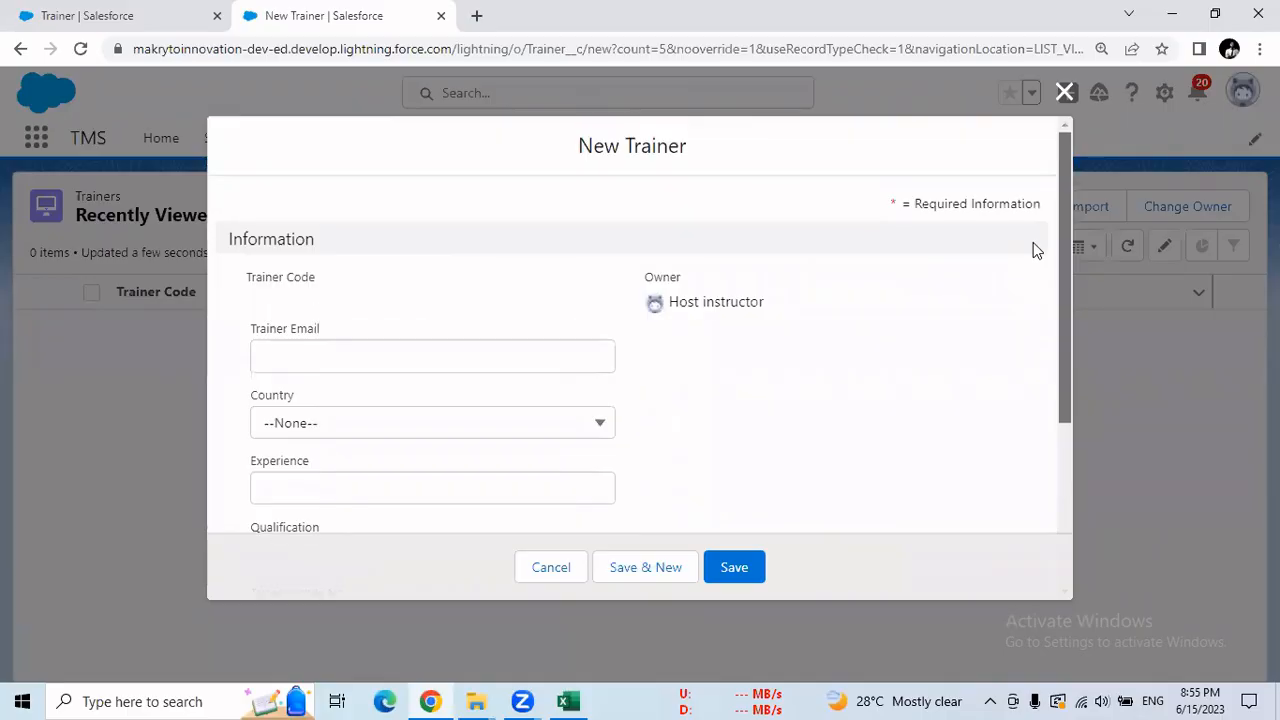
scroll(1063, 235, "down", 3)
scroll(1064, 197, "up", 1)
scroll(1064, 197, "up", 3)
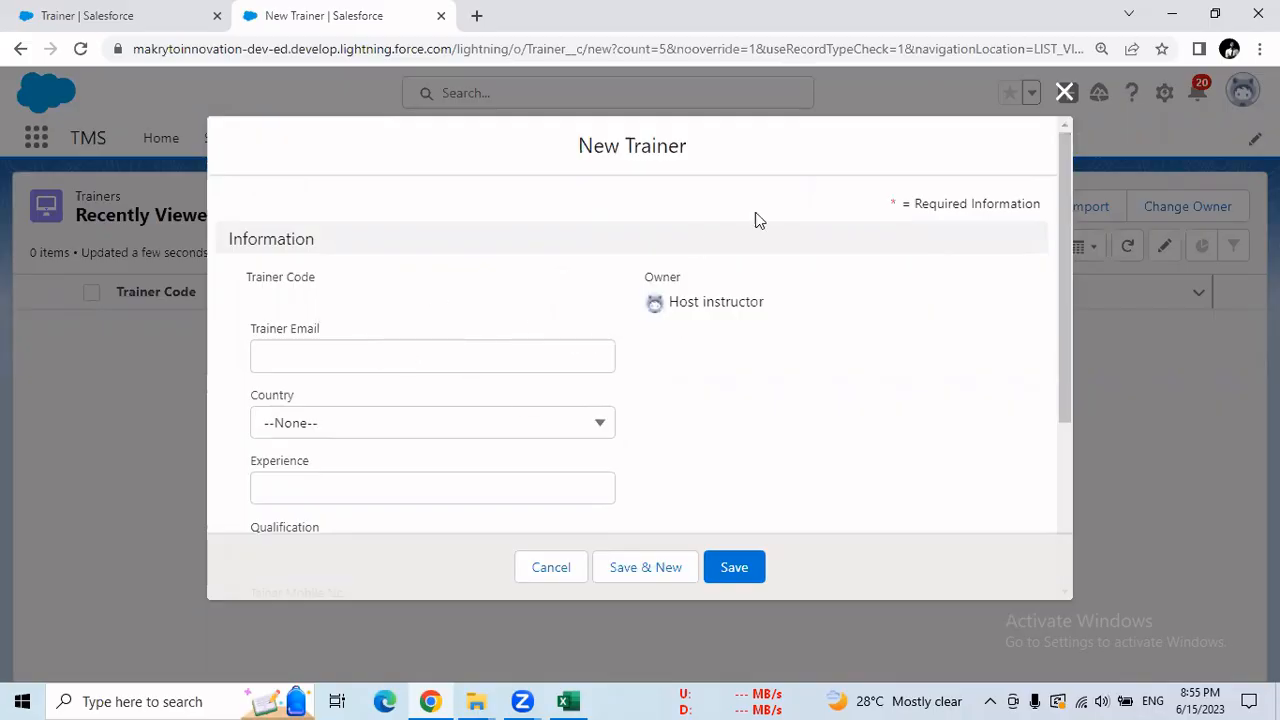
left_click(1066, 95)
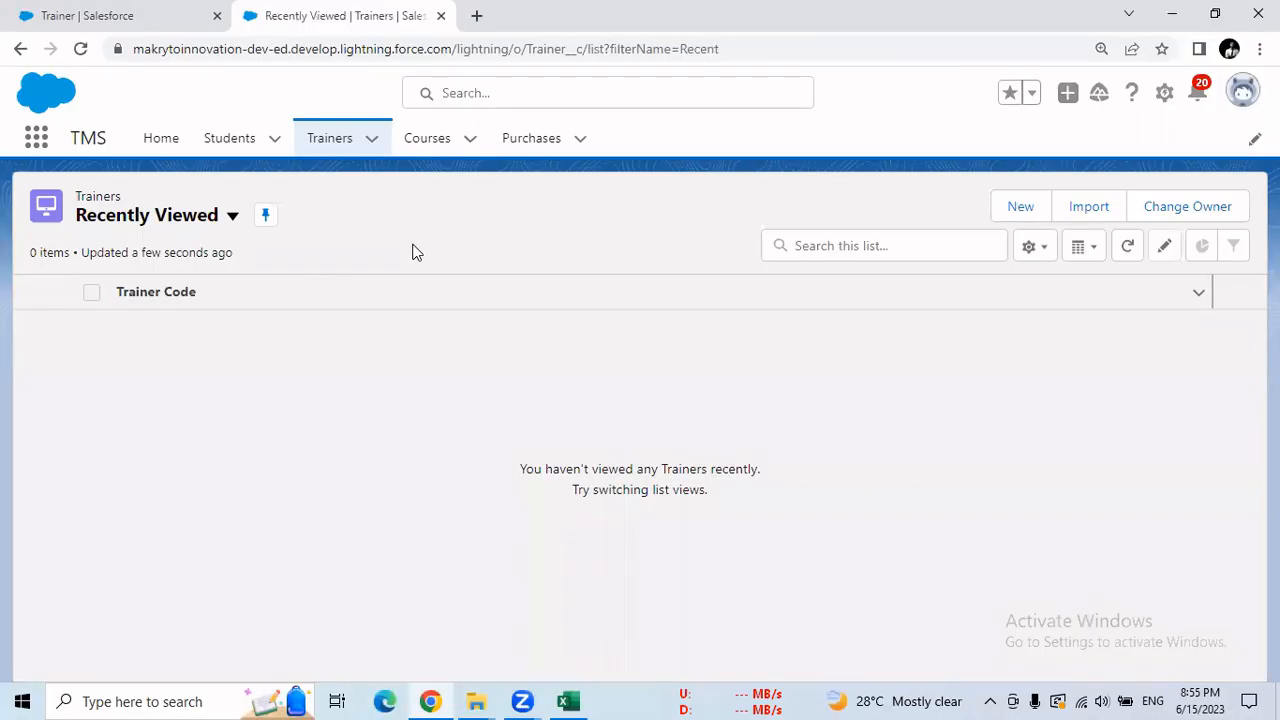
Step: Examine the New Course form and its required Trainer Set lookup, and close it without saving
left_click(450, 148)
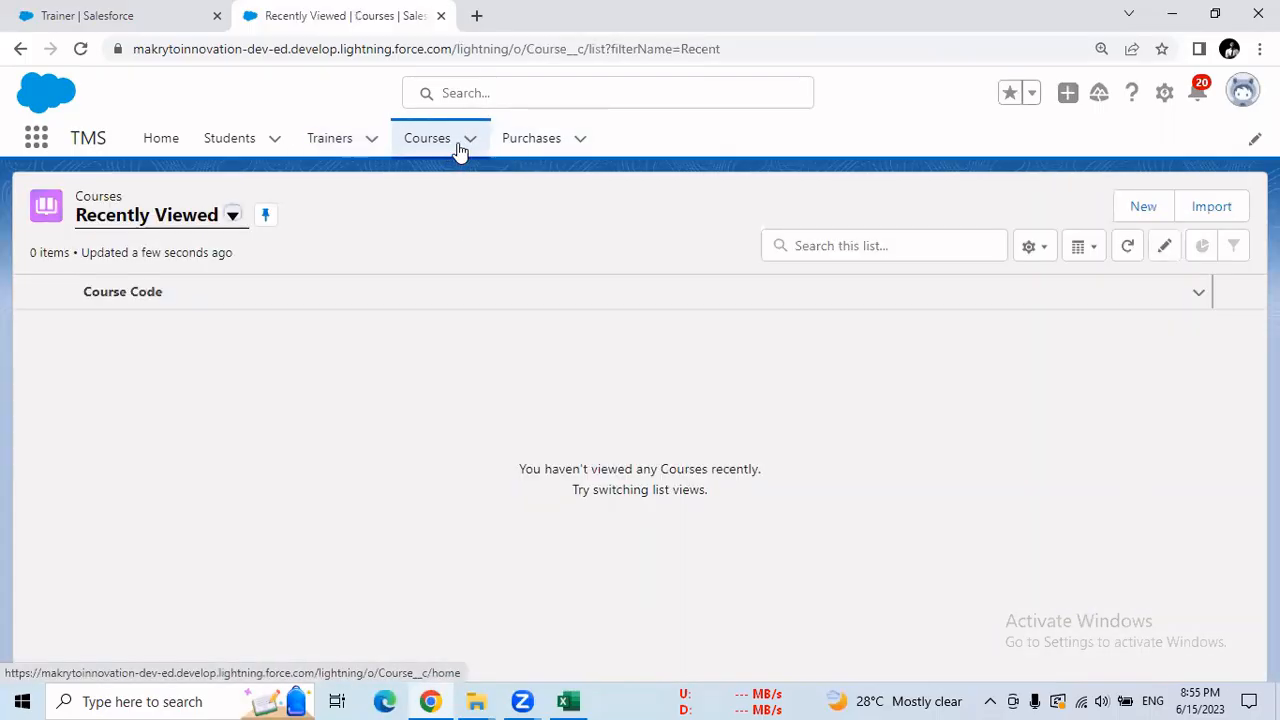
left_click(1132, 207)
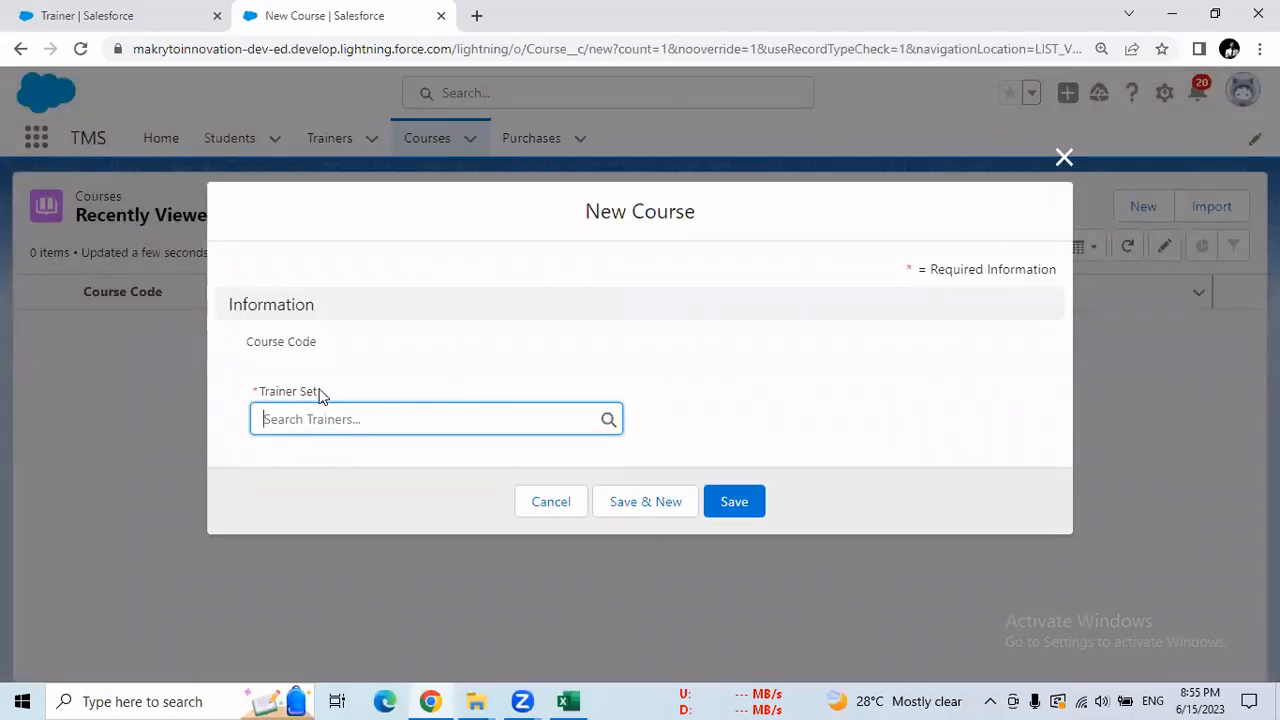
left_click_drag(318, 392, 262, 390)
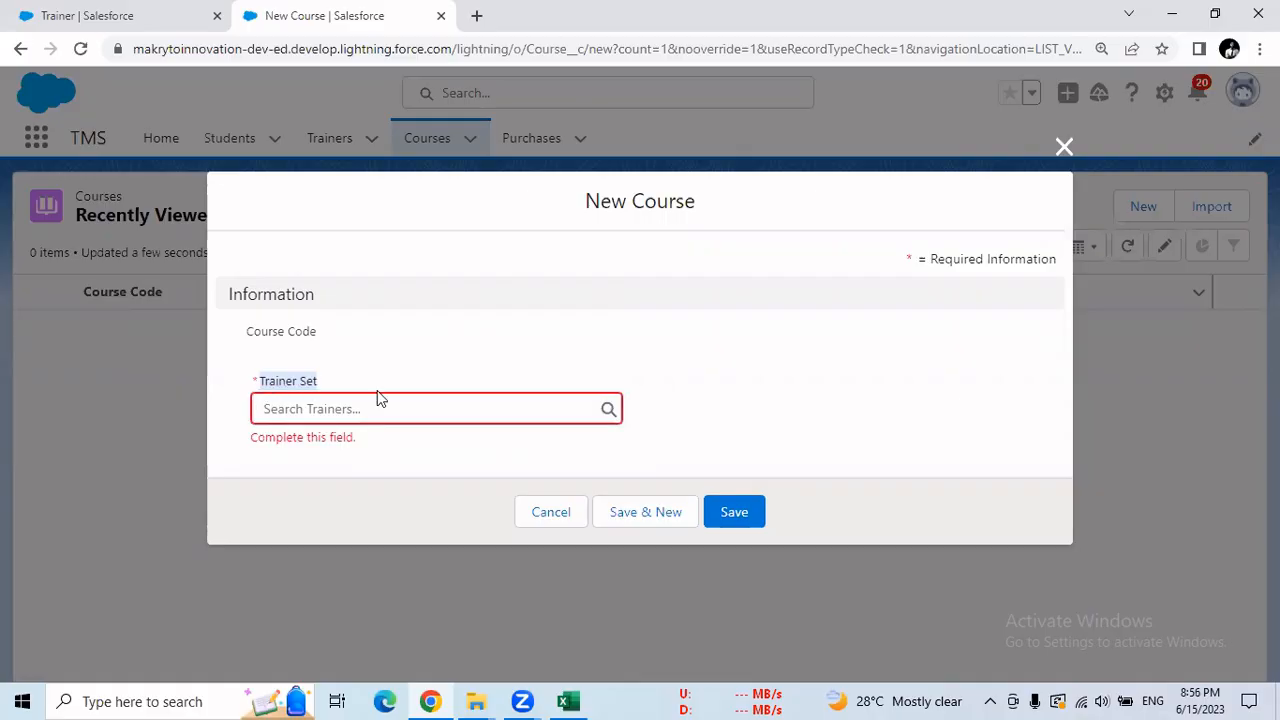
left_click(708, 331)
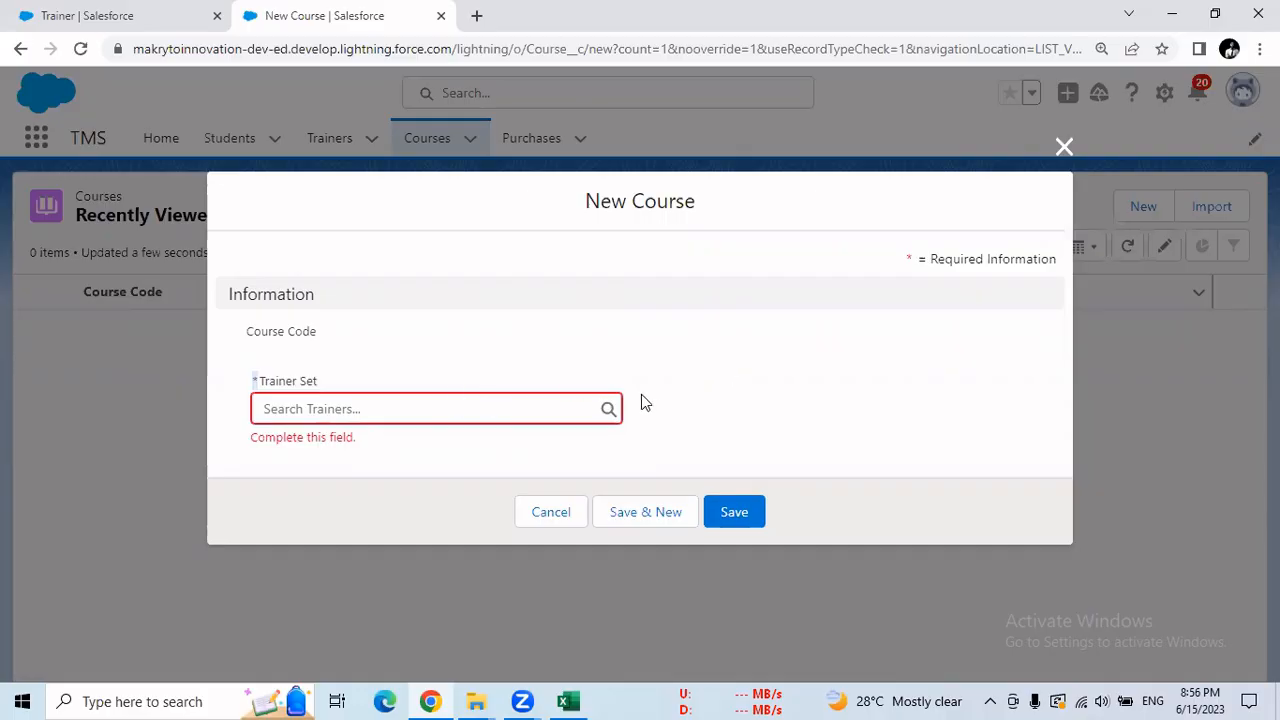
left_click(1064, 148)
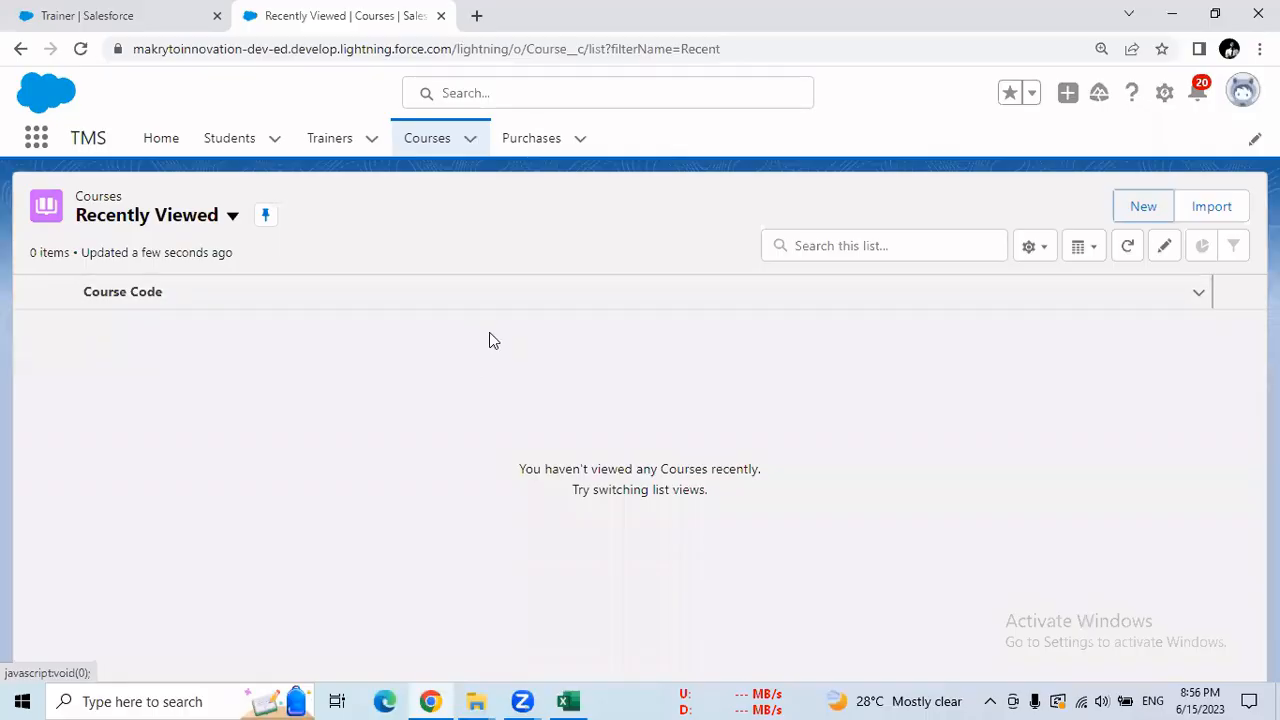
Step: Find Field Accessibility in Setup with the search "field acc" and open it for the Course object
left_click(142, 22)
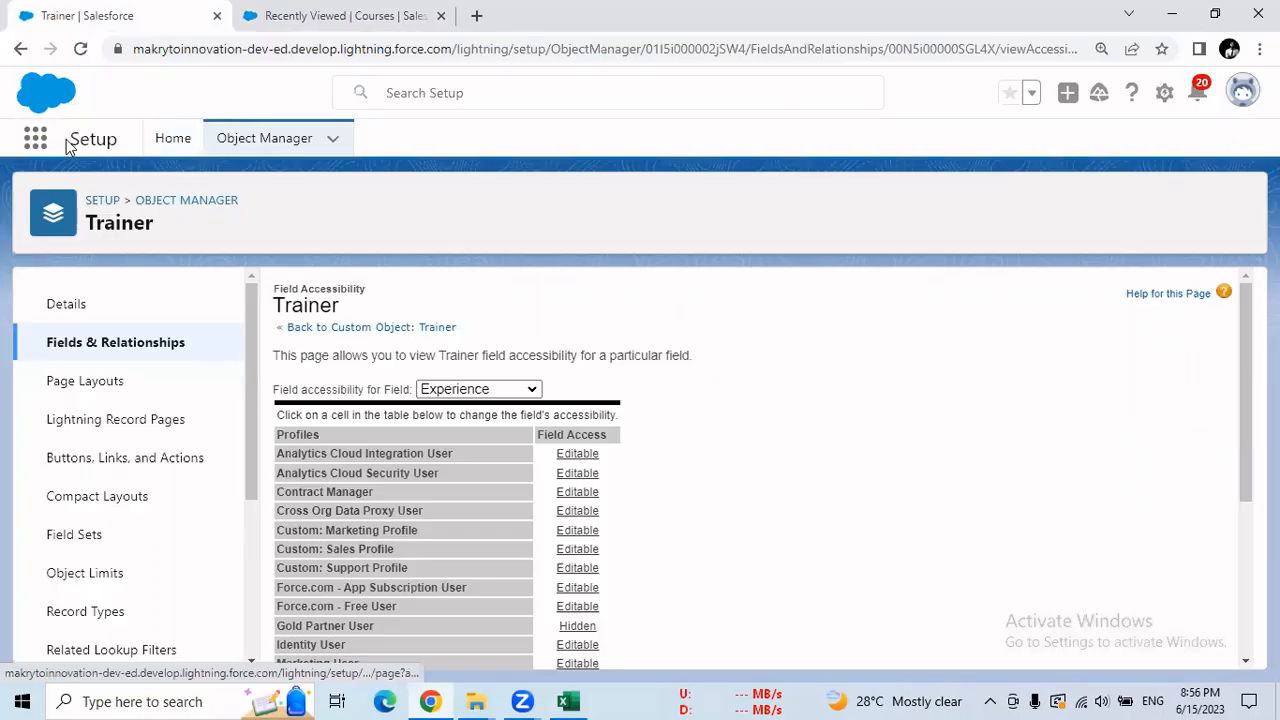
left_click(174, 150)
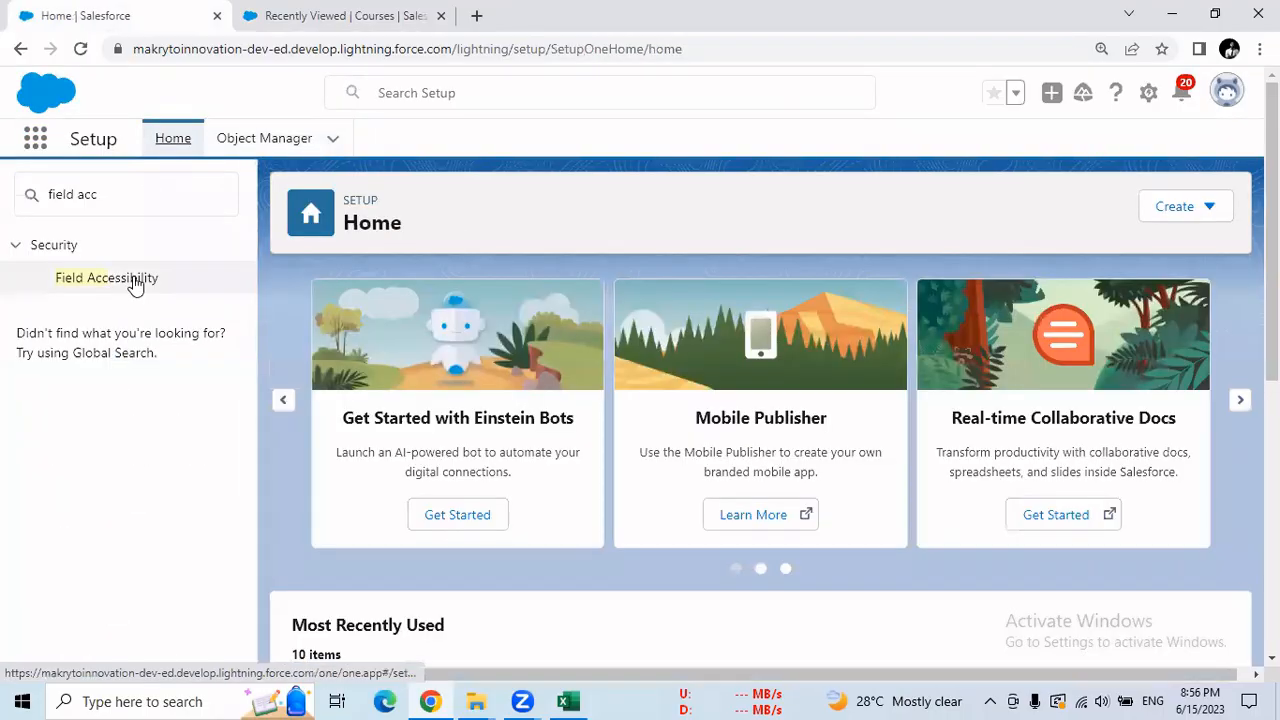
left_click(135, 281)
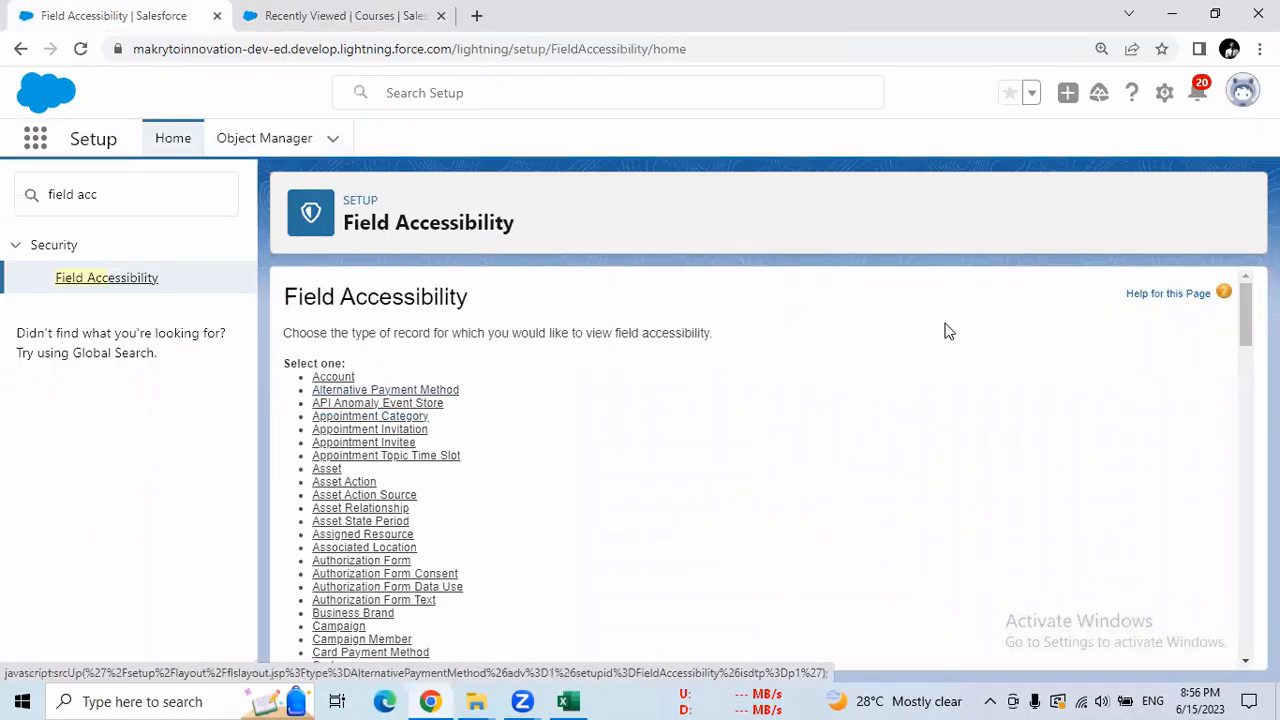
left_click_drag(1241, 332, 1247, 422)
left_click(330, 499)
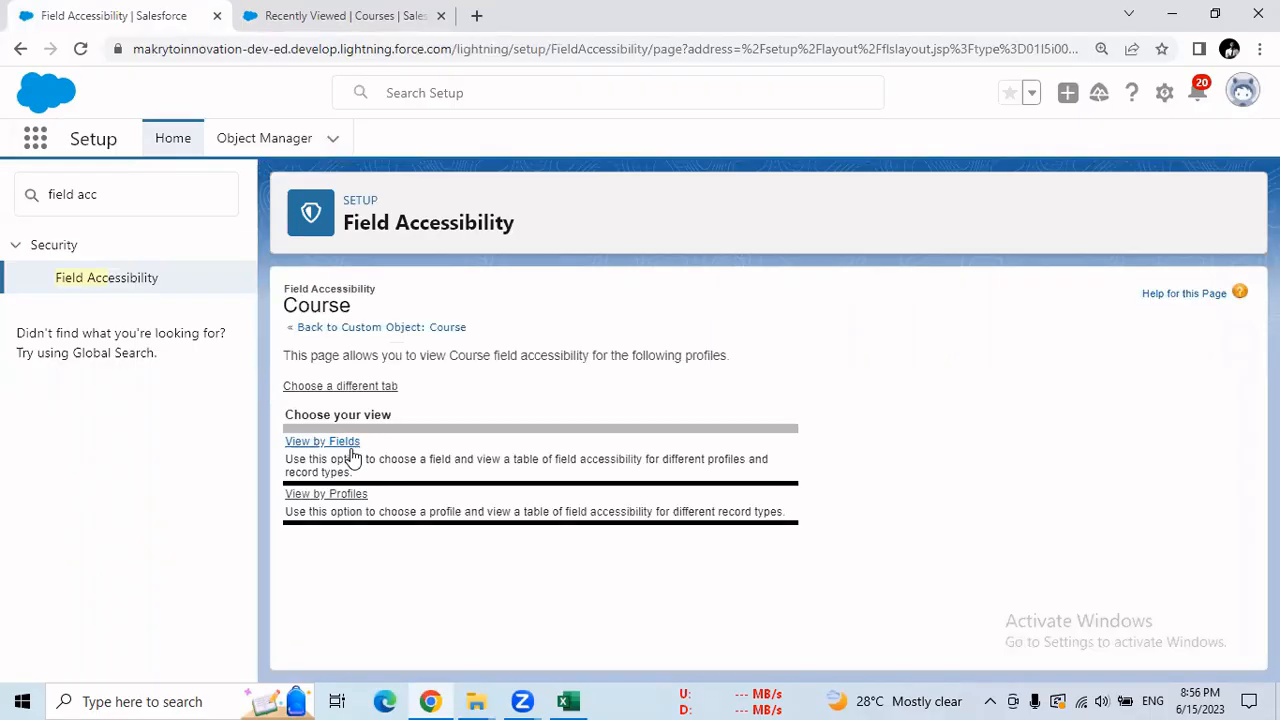
Step: View the Course field accessibility by profile for System Administrator and bring up its table of fields
left_click(318, 497)
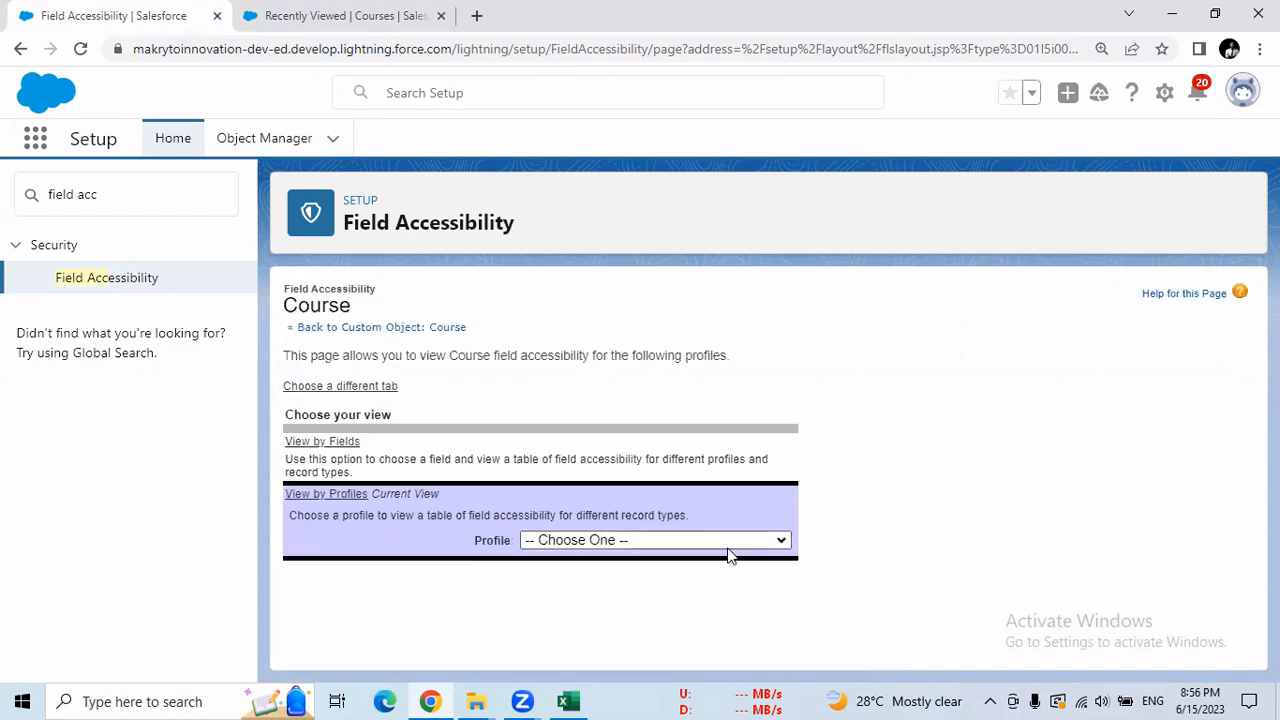
left_click(727, 540)
scroll(794, 460, "down", 3)
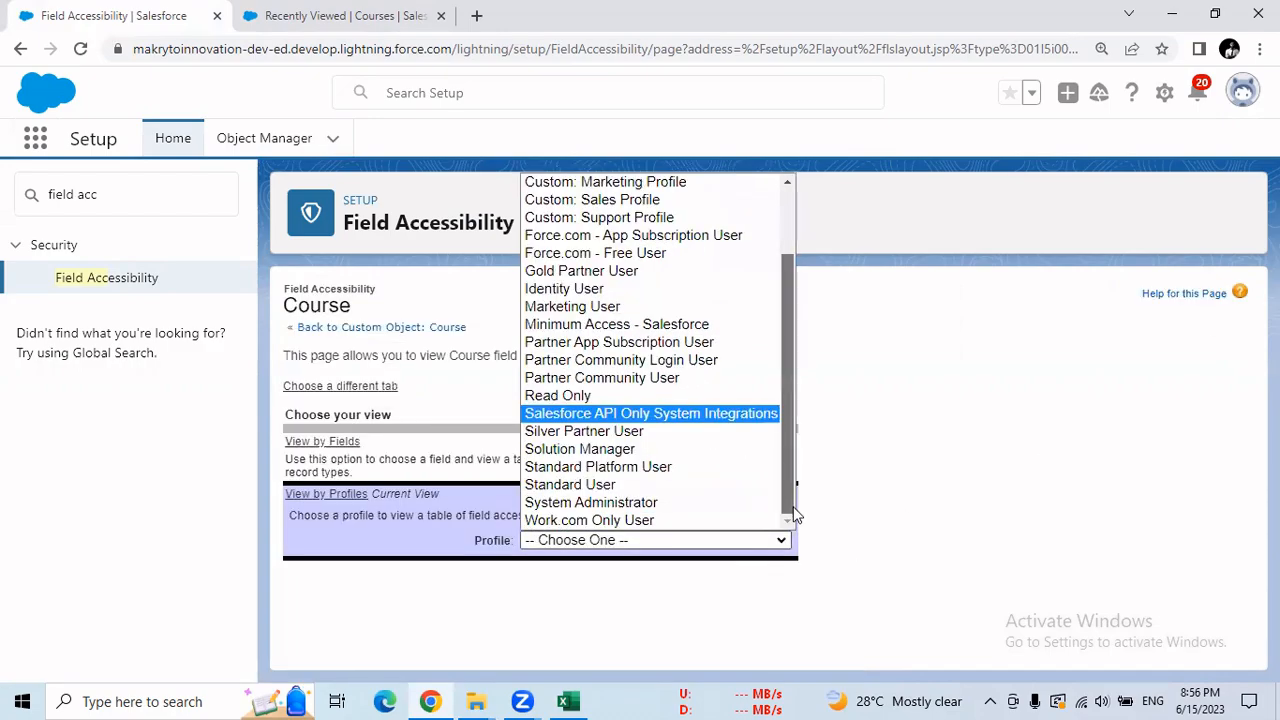
left_click(699, 504)
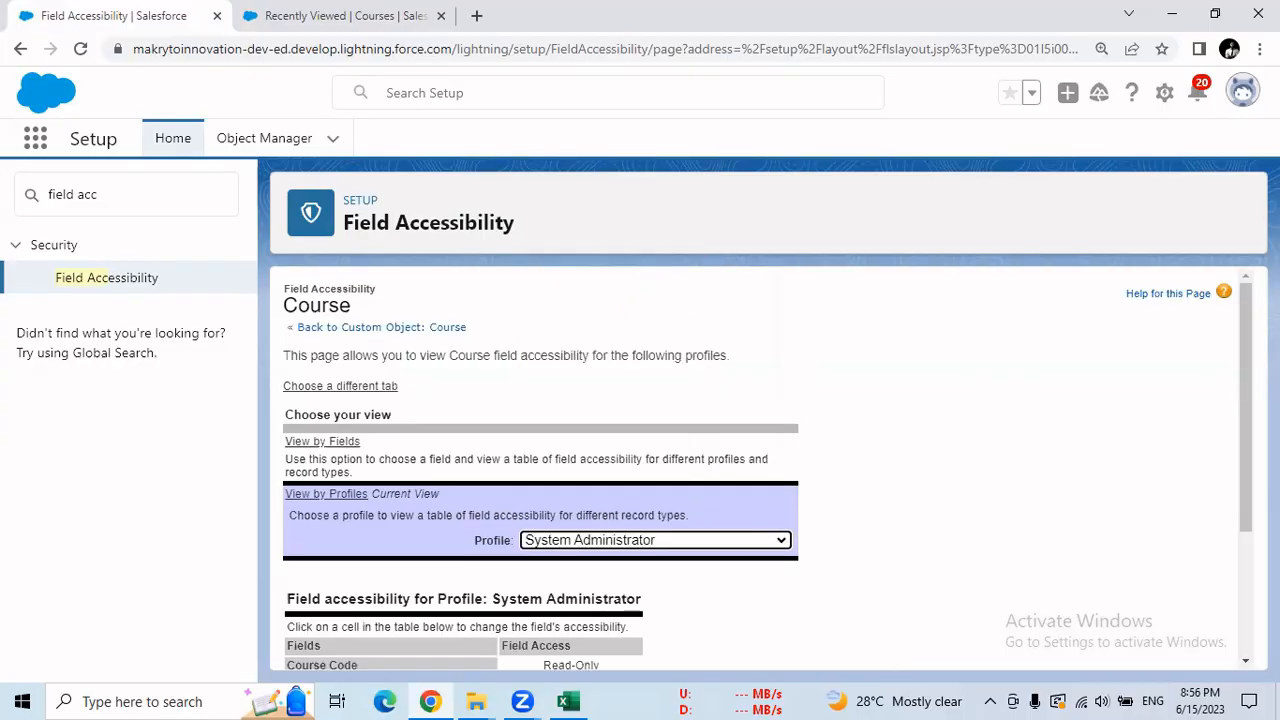
left_click_drag(1244, 457, 1236, 579)
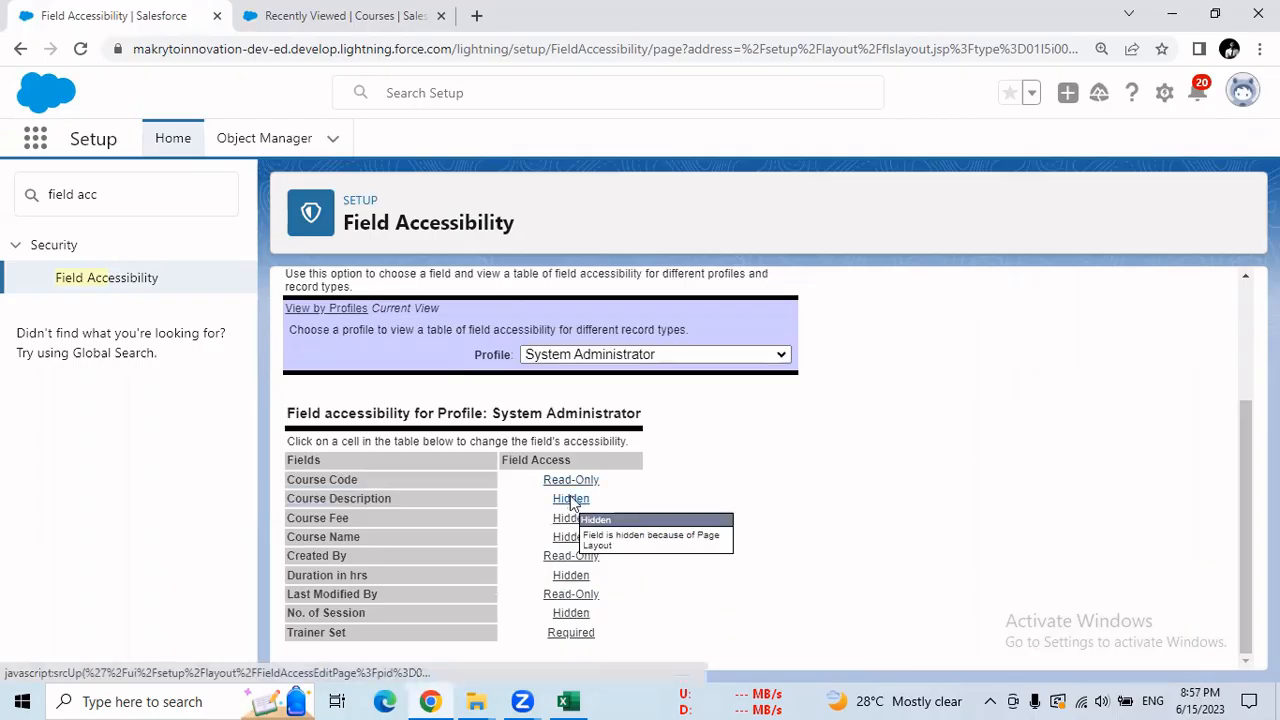
Step: Open the System Administrator access settings of Course Description in a new browser tab, make it visible on the Course Layout, and save
right_click(571, 500)
key("Escape")
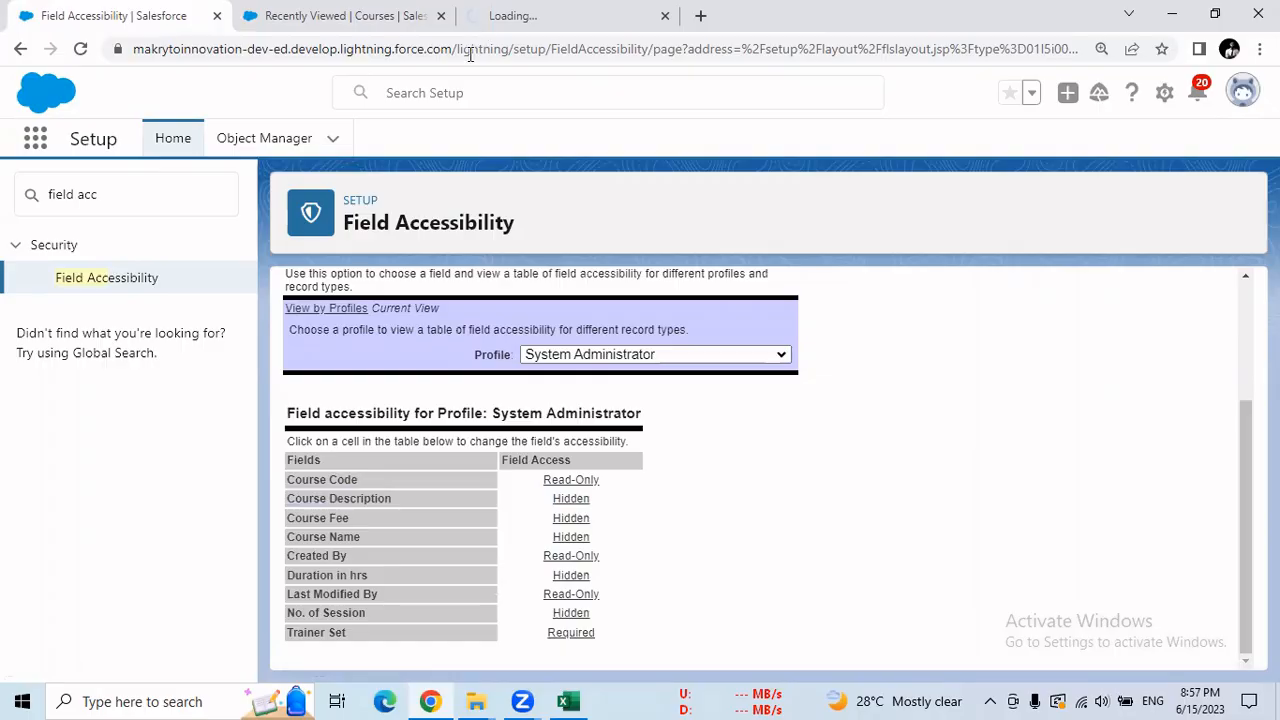
left_click(484, 18)
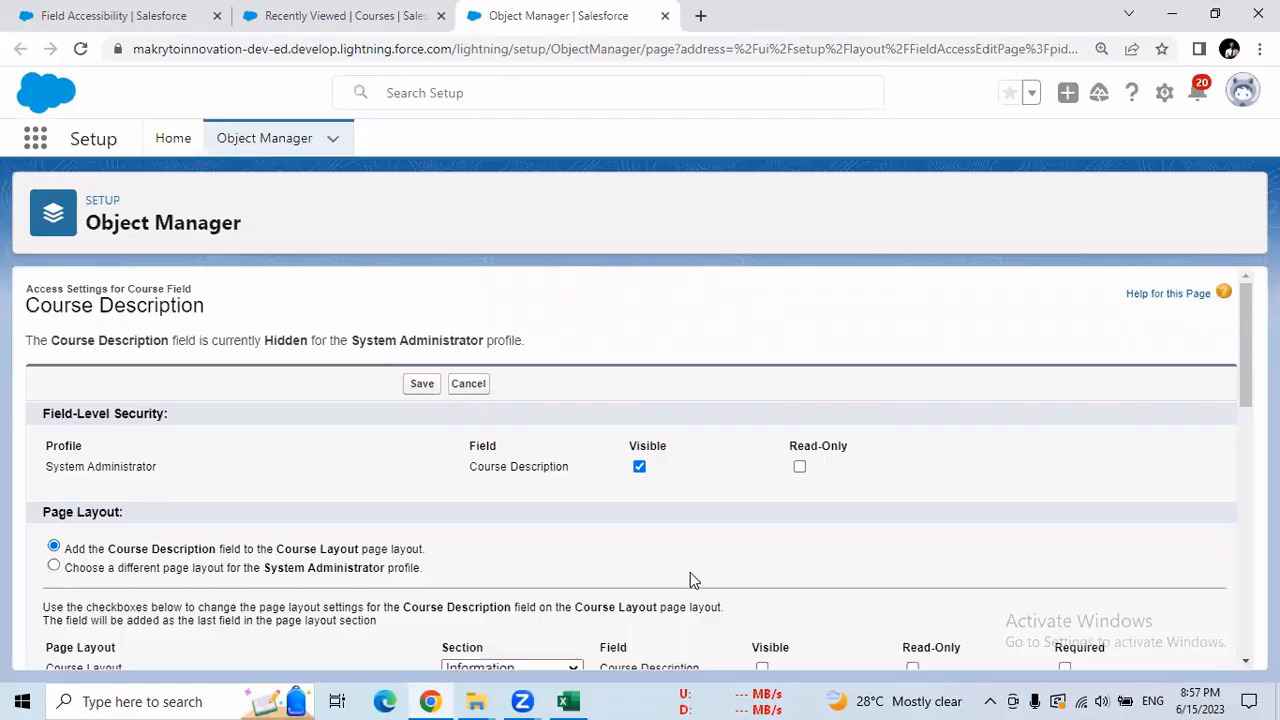
scroll(1083, 420, "down", 2)
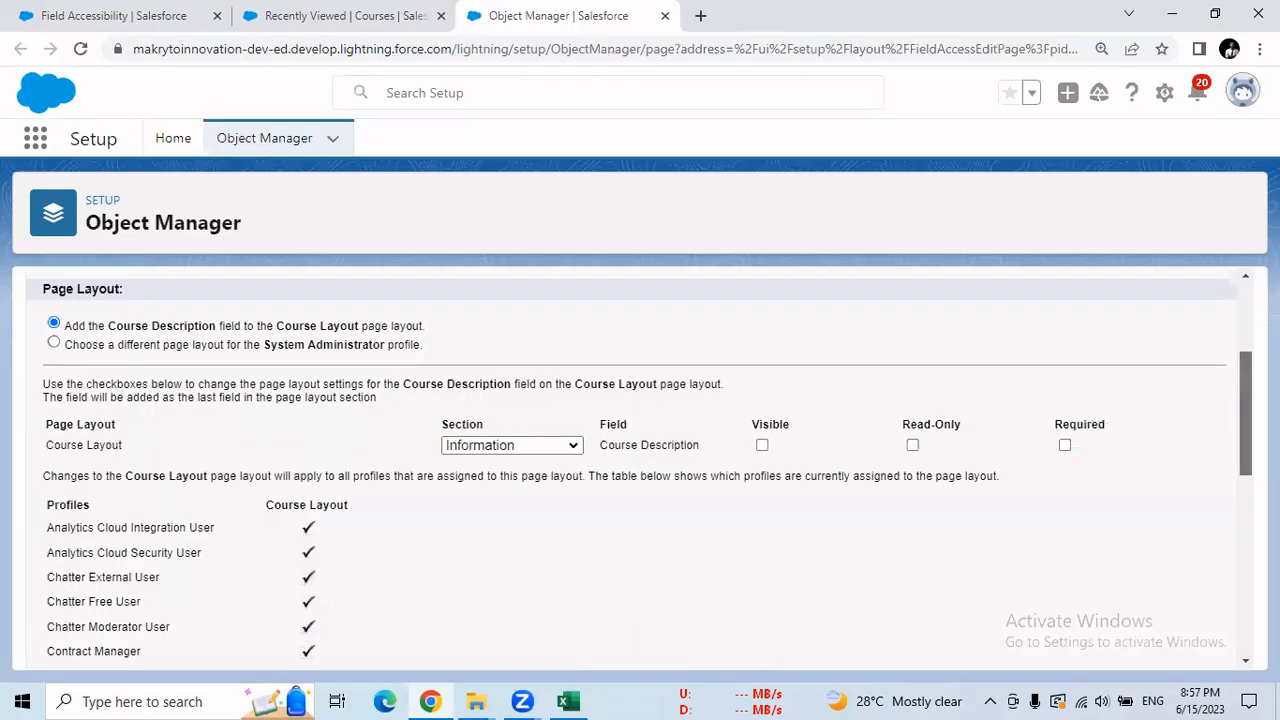
scroll(1083, 420, "up", 1)
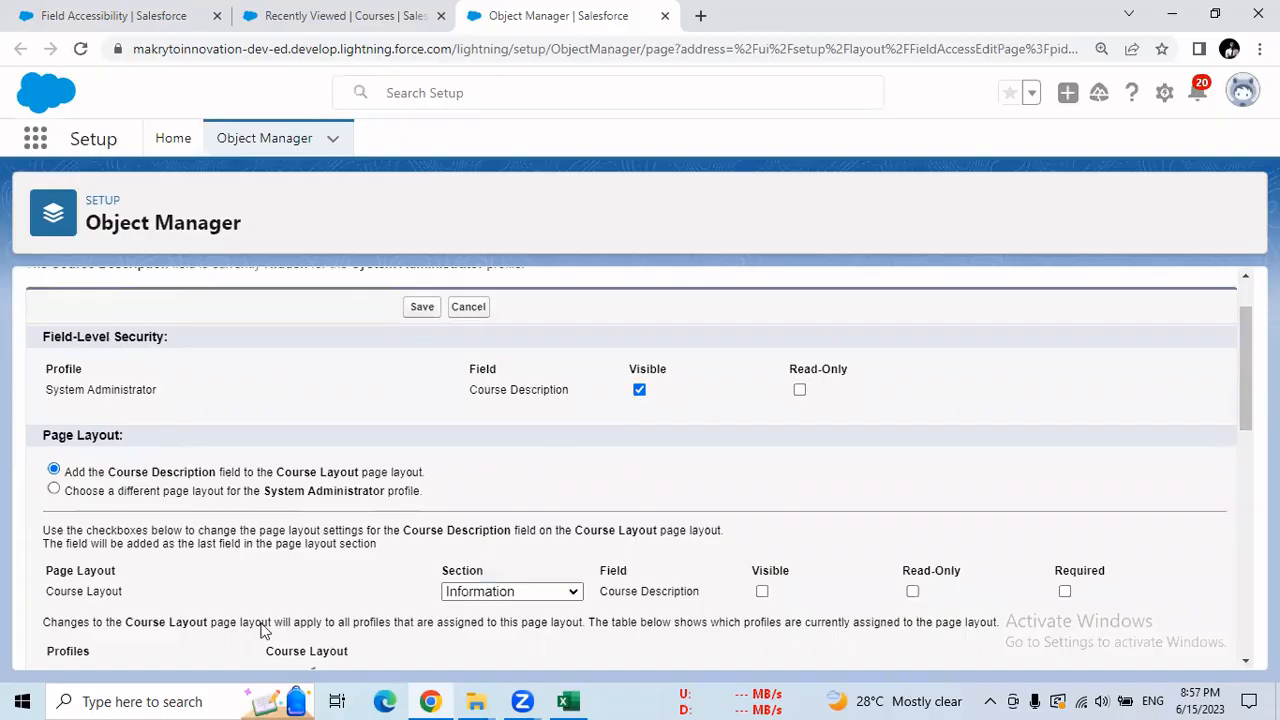
left_click(762, 591)
left_click(421, 307)
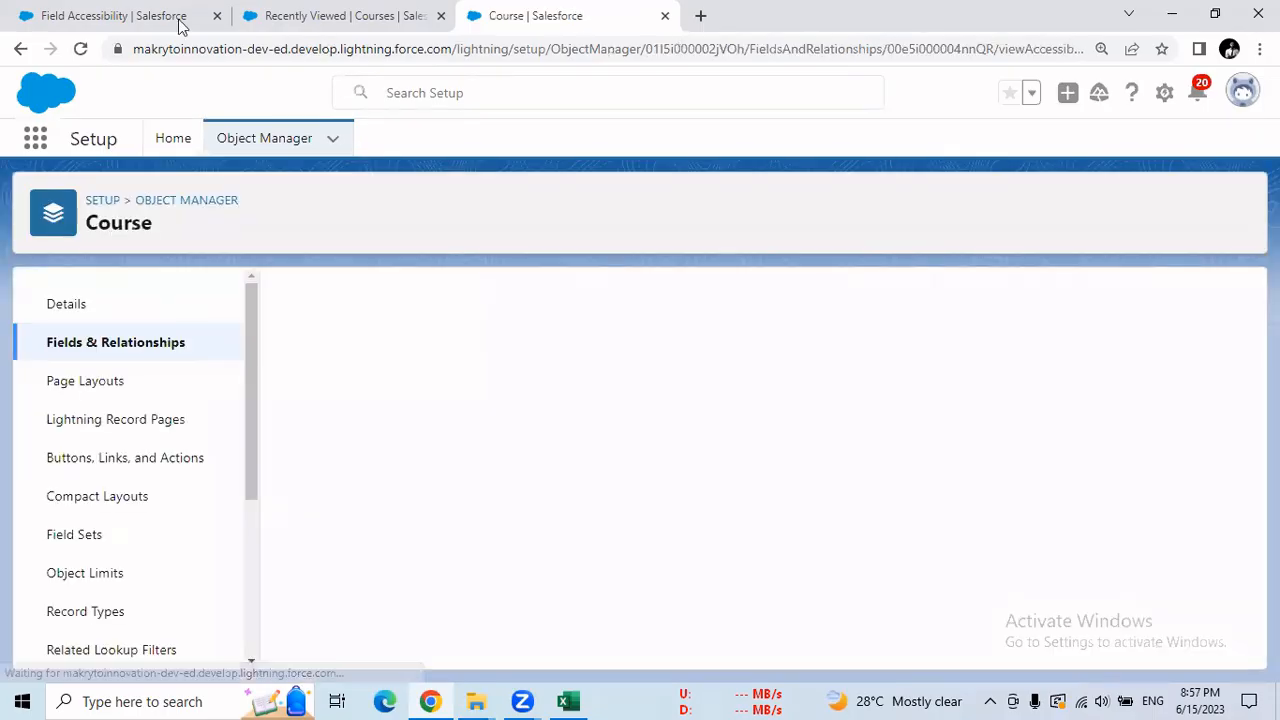
Step: Back in the Course accessibility table, make the Course Fee field visible on the Course Layout for System Administrator and save
left_click(180, 22)
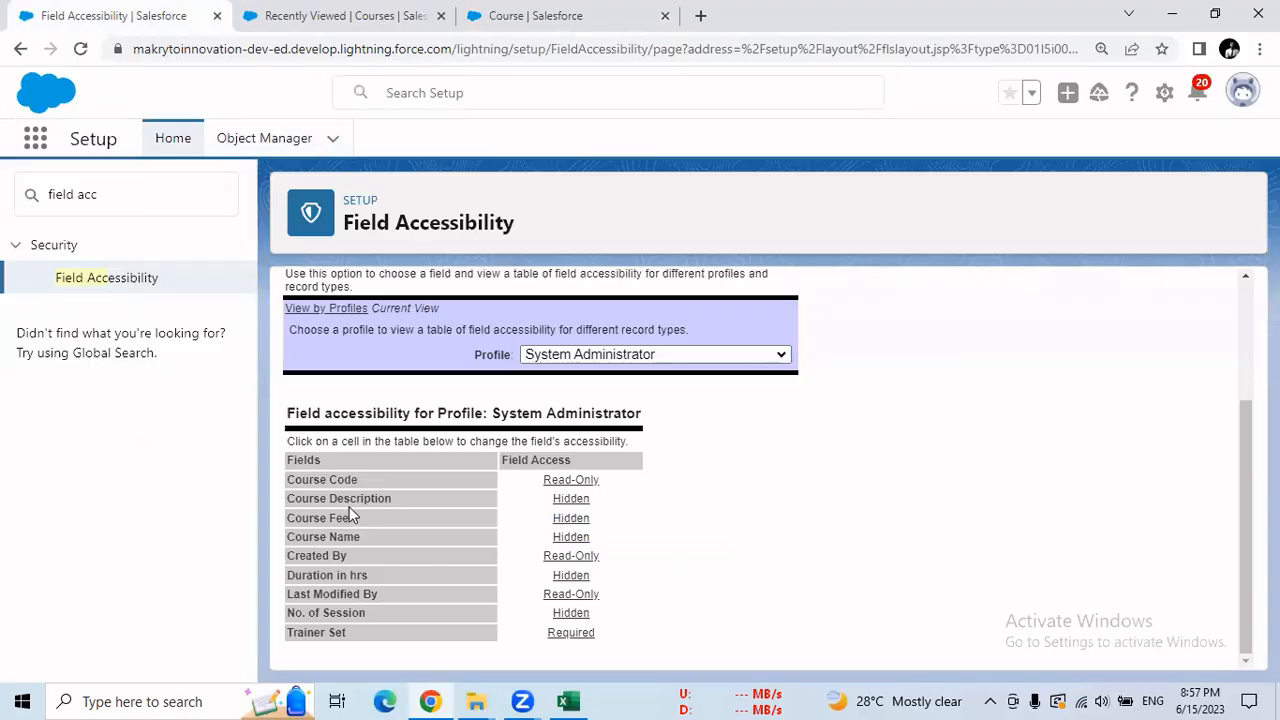
left_click(569, 519)
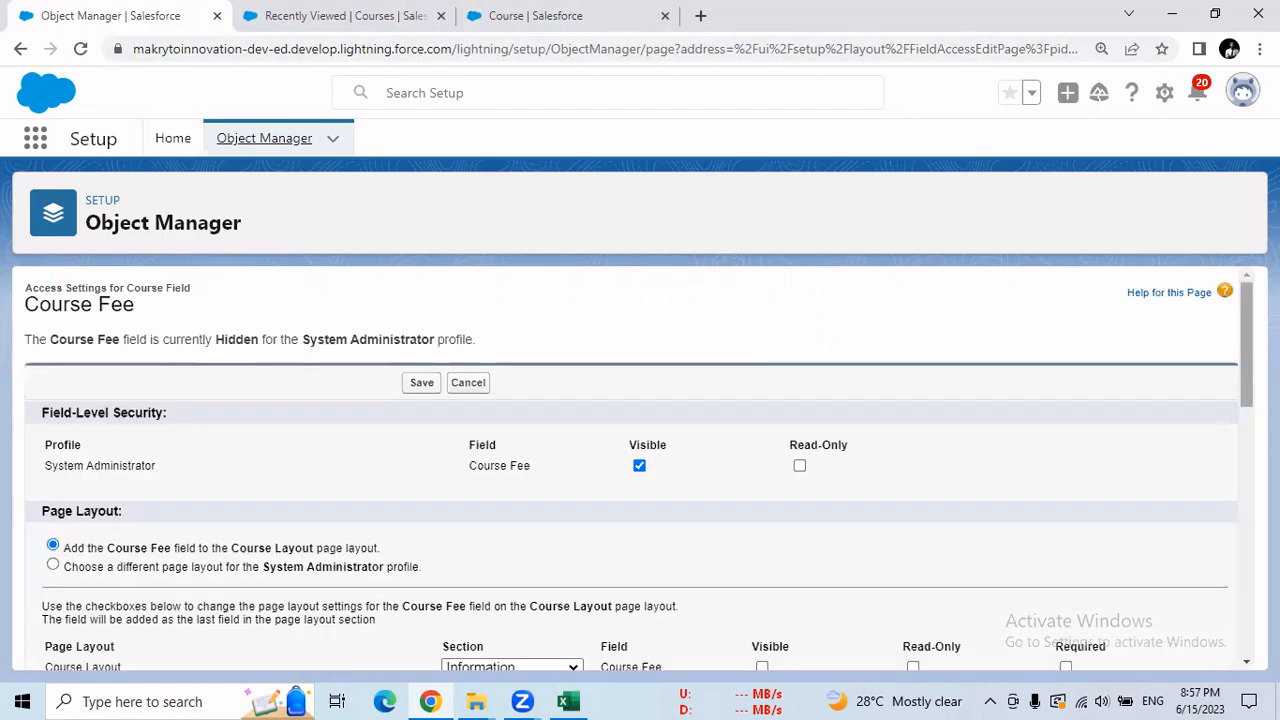
scroll(903, 451, "down", 2)
left_click(762, 476)
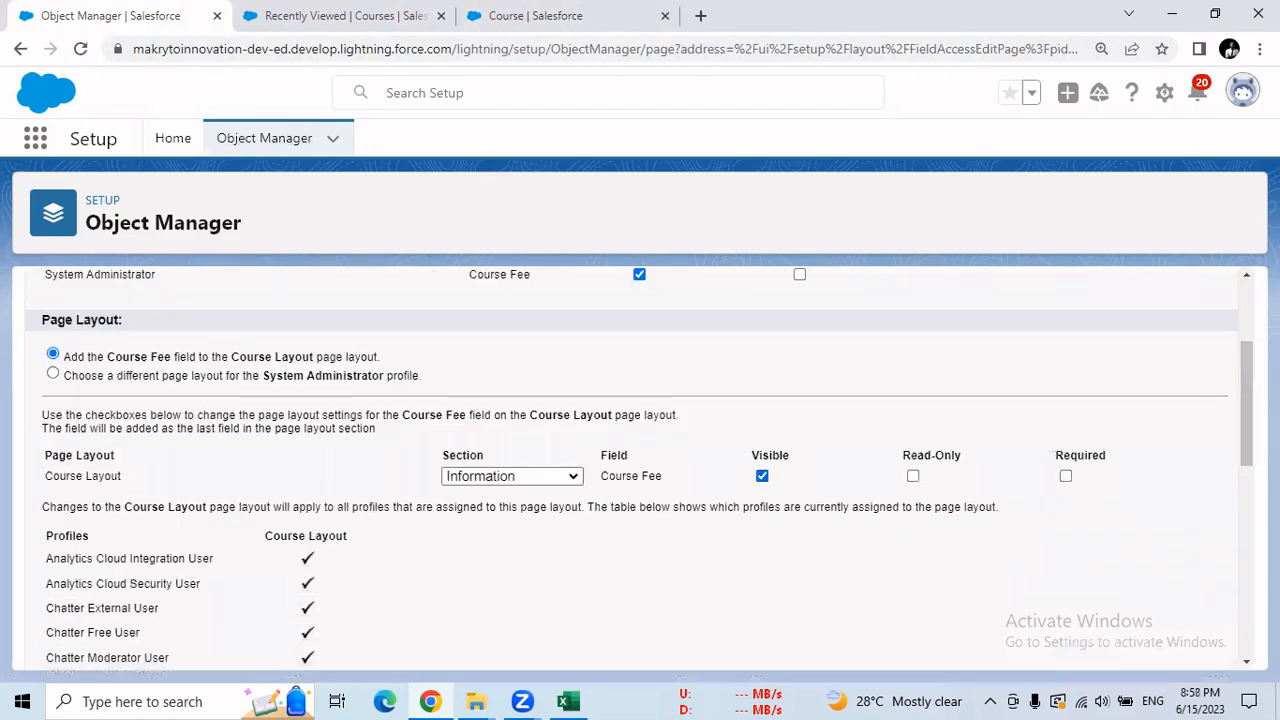
scroll(518, 418, "up", 2)
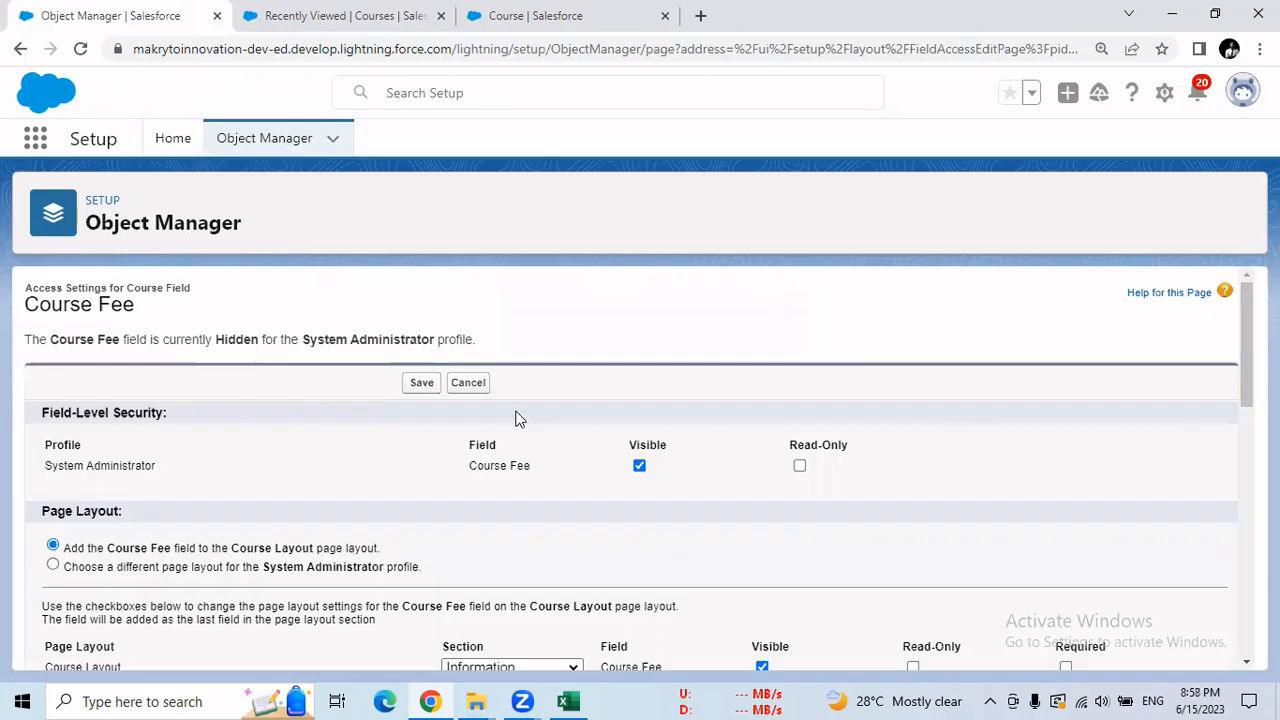
left_click(425, 383)
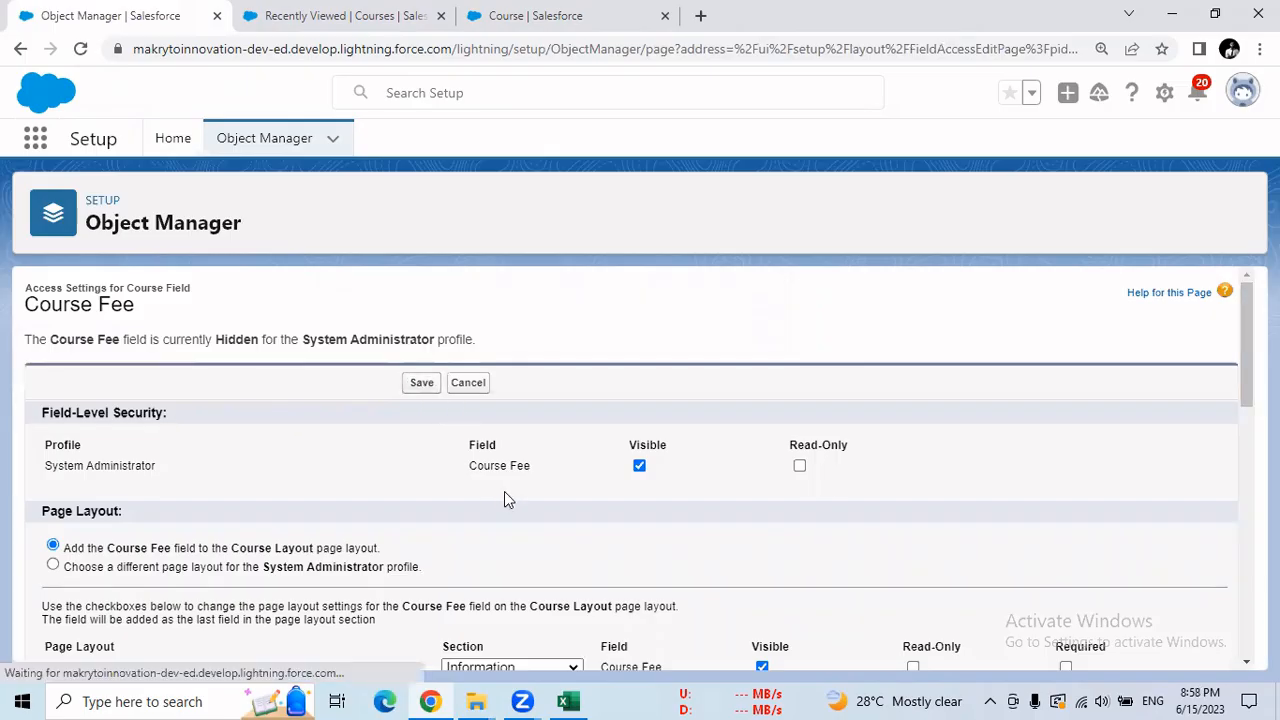
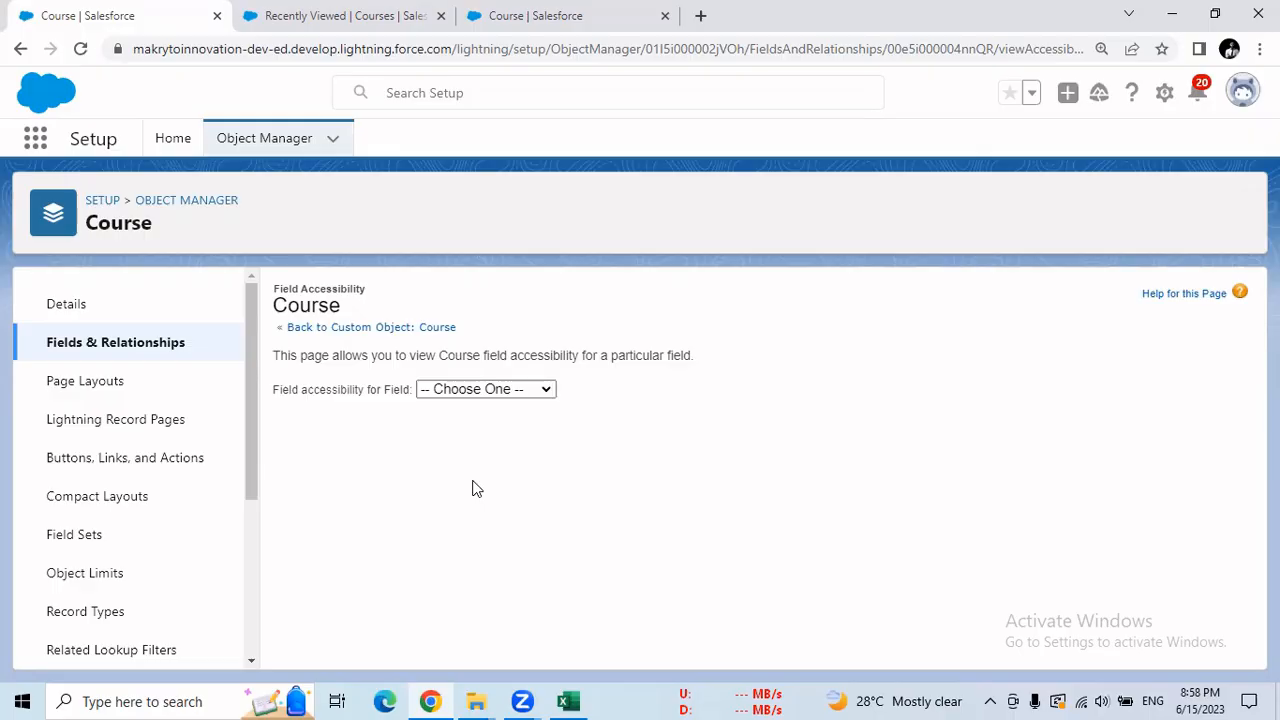
Step: Choose Course Name in the field accessibility view, make it visible on the Course Layout for System Administrator, and save
left_click(464, 389)
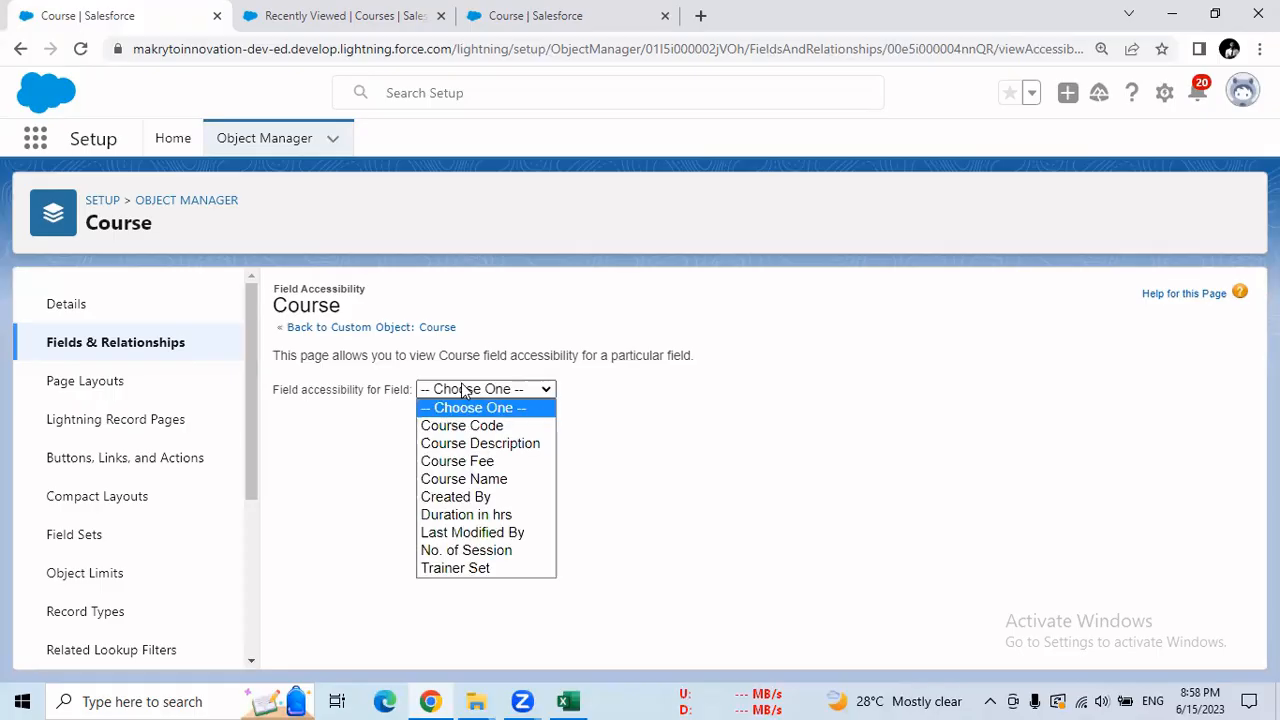
left_click(486, 480)
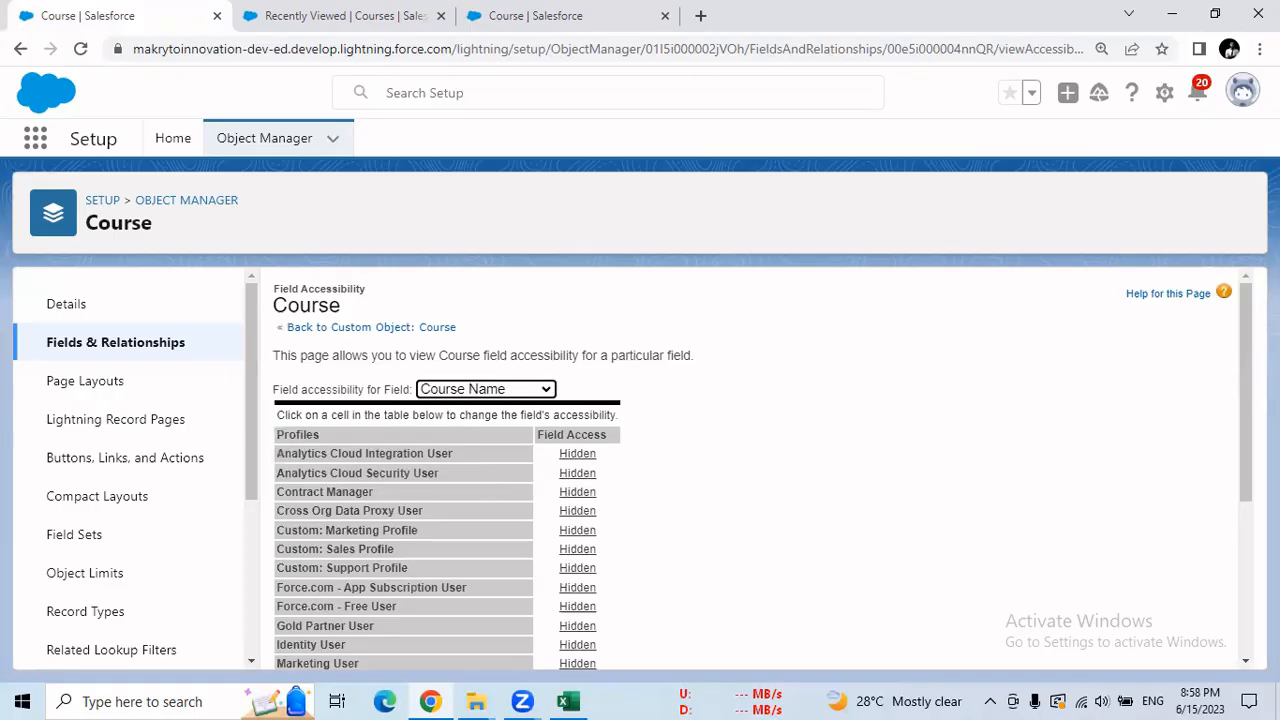
scroll(1130, 560, "down", 3)
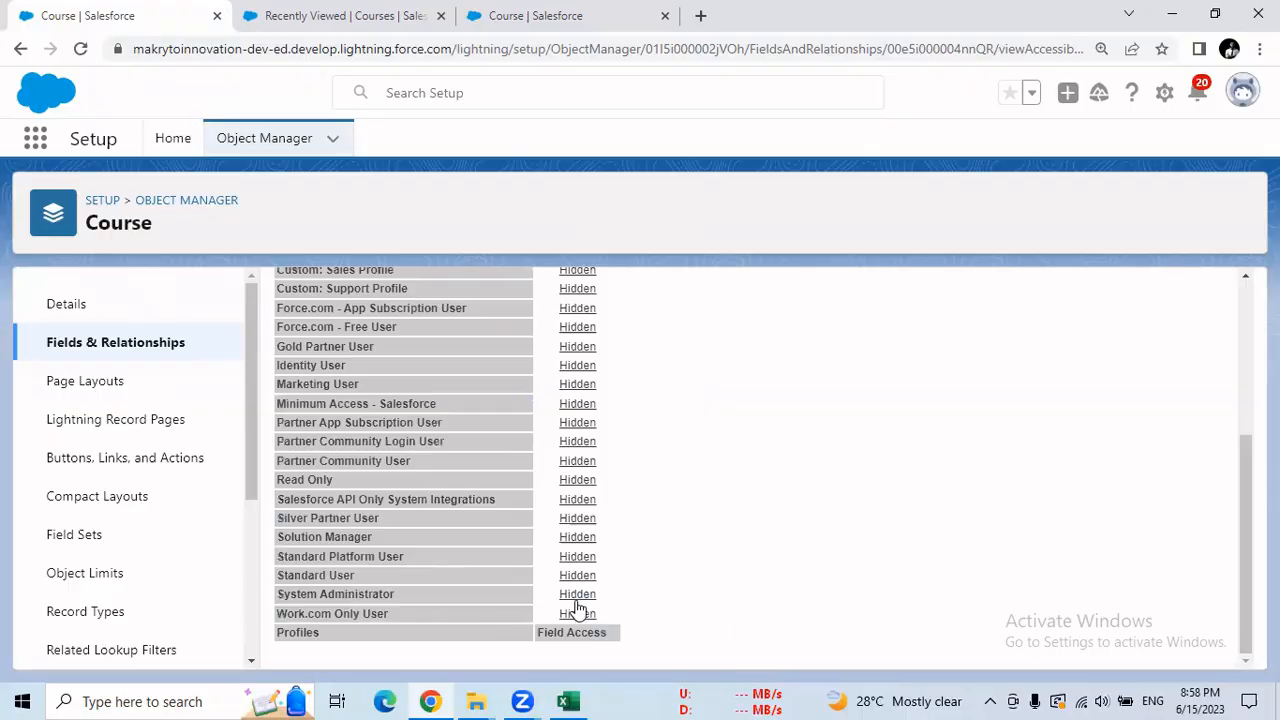
left_click(577, 612)
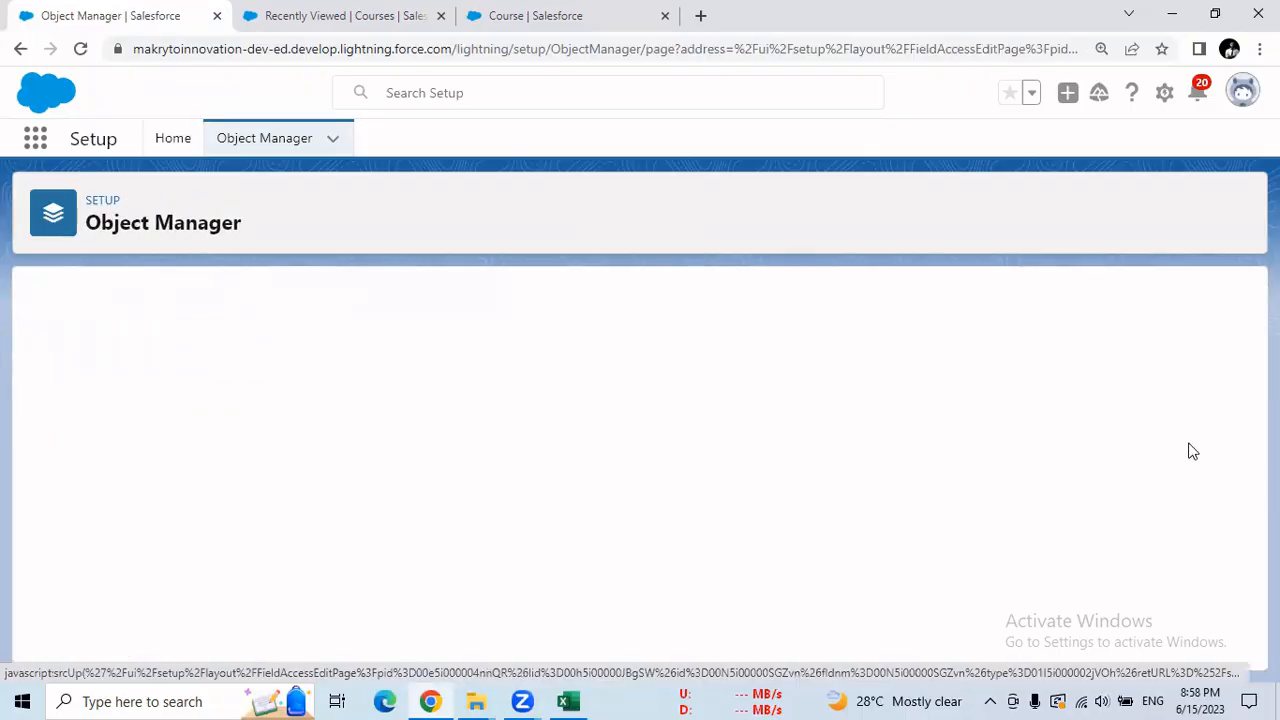
scroll(1246, 375, "down", 2)
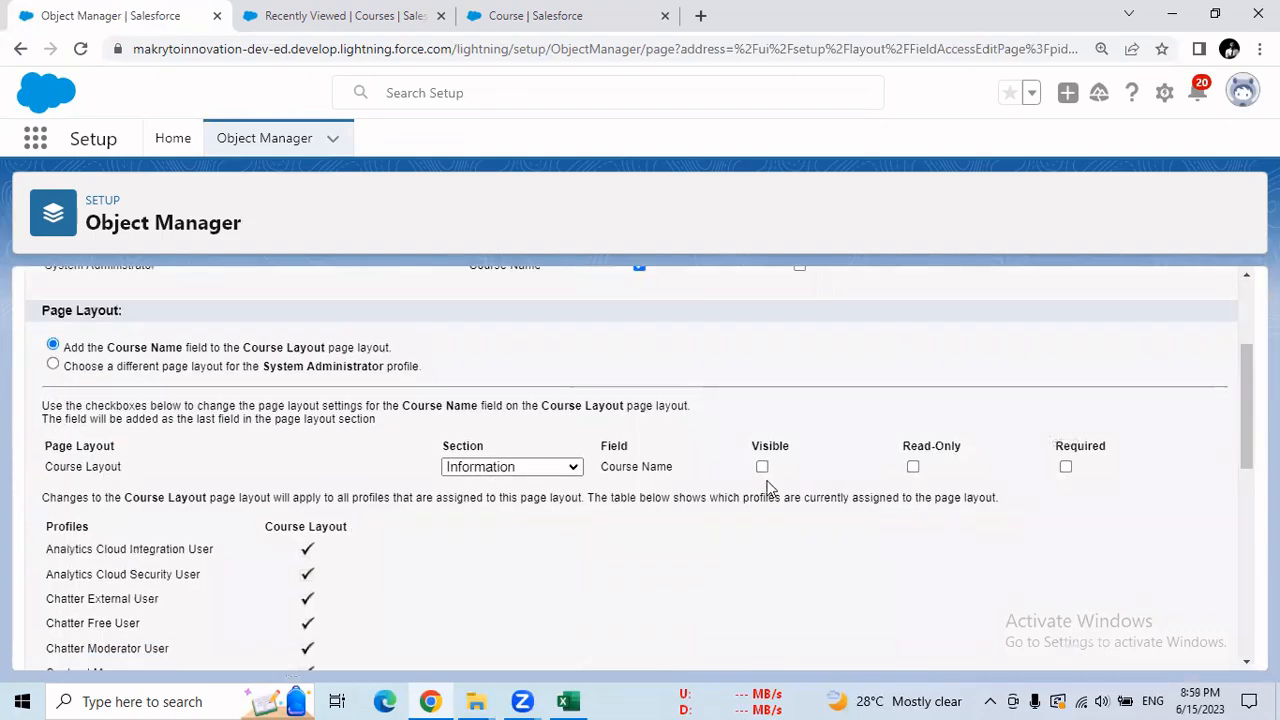
left_click(762, 466)
scroll(1246, 451, "up", 2)
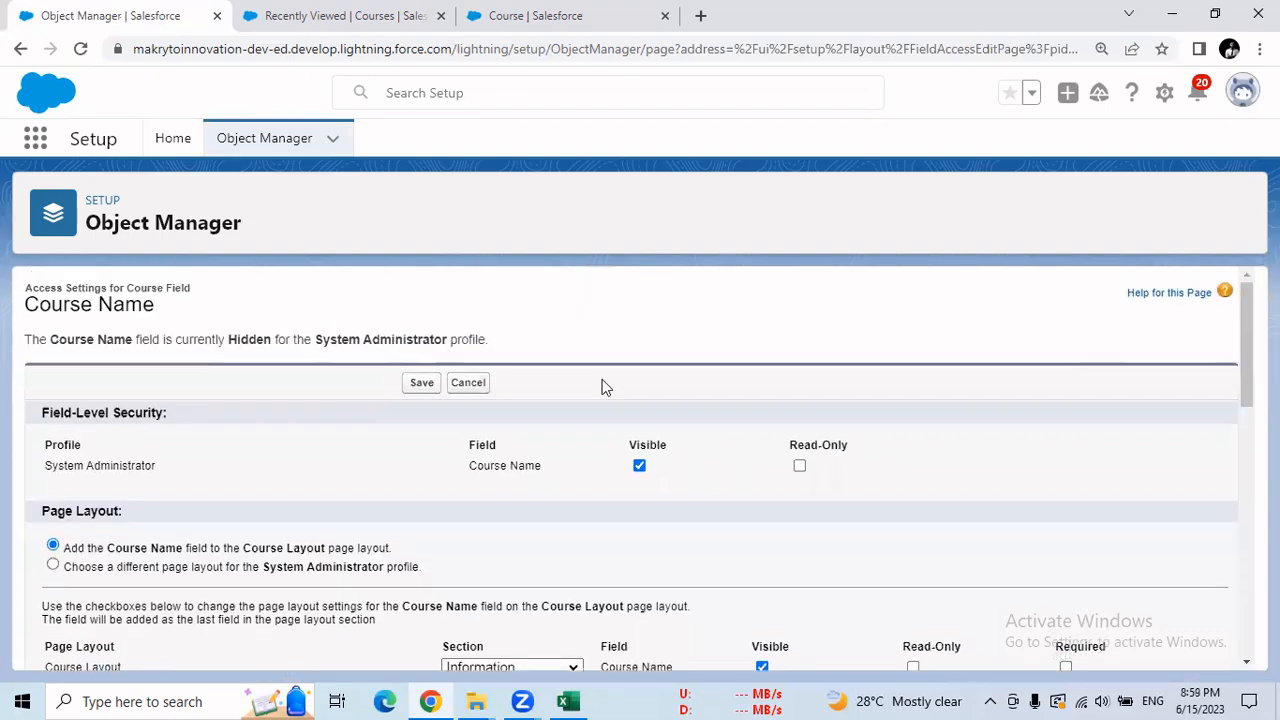
left_click(410, 381)
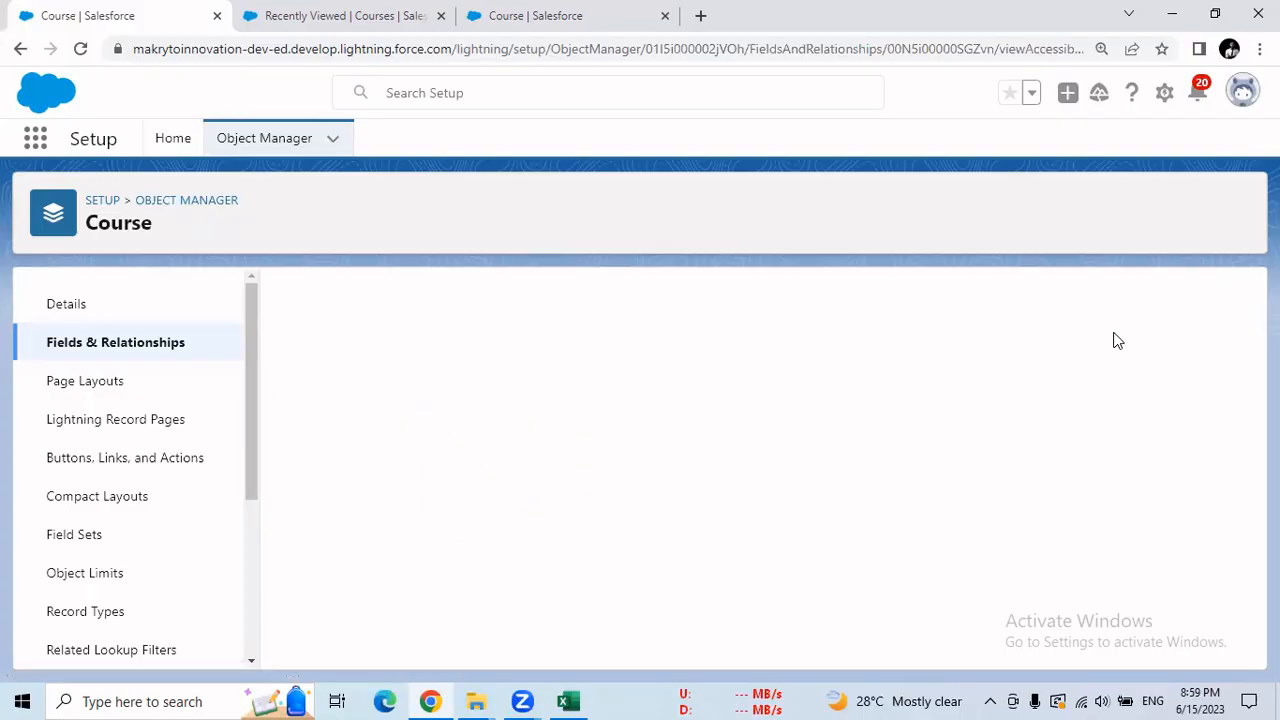
Step: Check the access of the Course Fee field across the profiles down to System Administrator
left_click(532, 390)
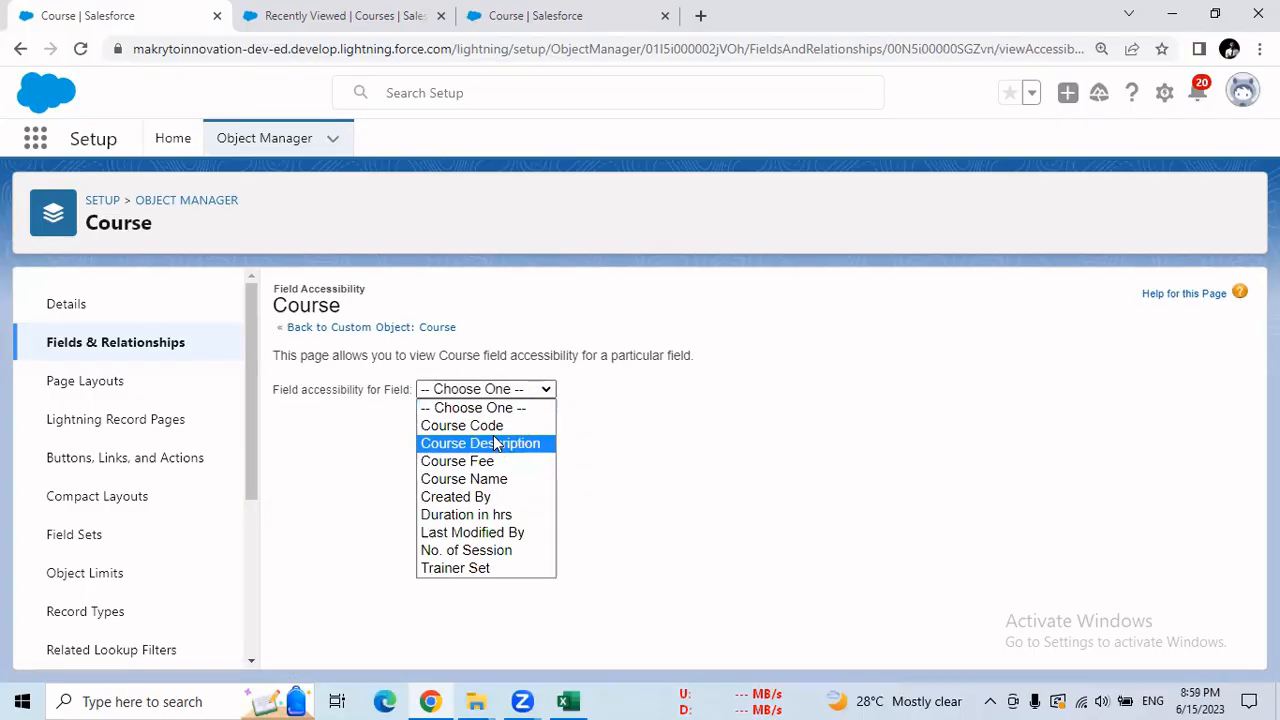
left_click(487, 461)
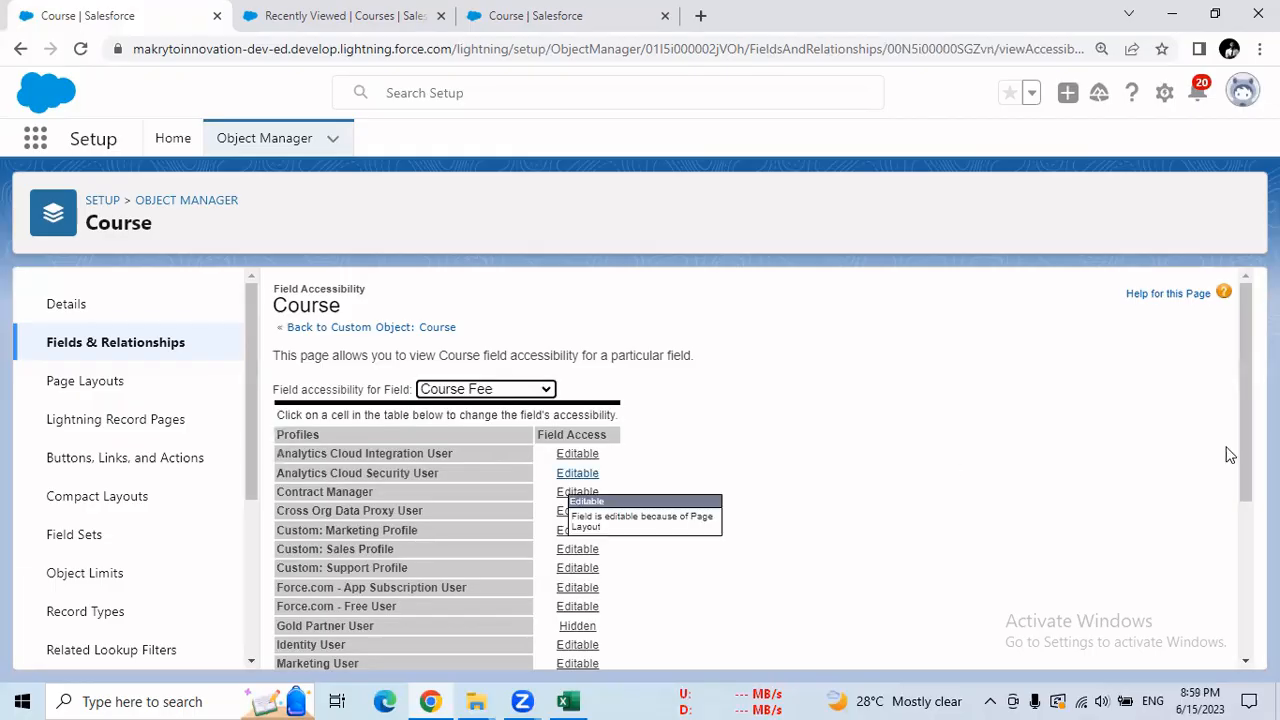
scroll(365, 598, "down", 5)
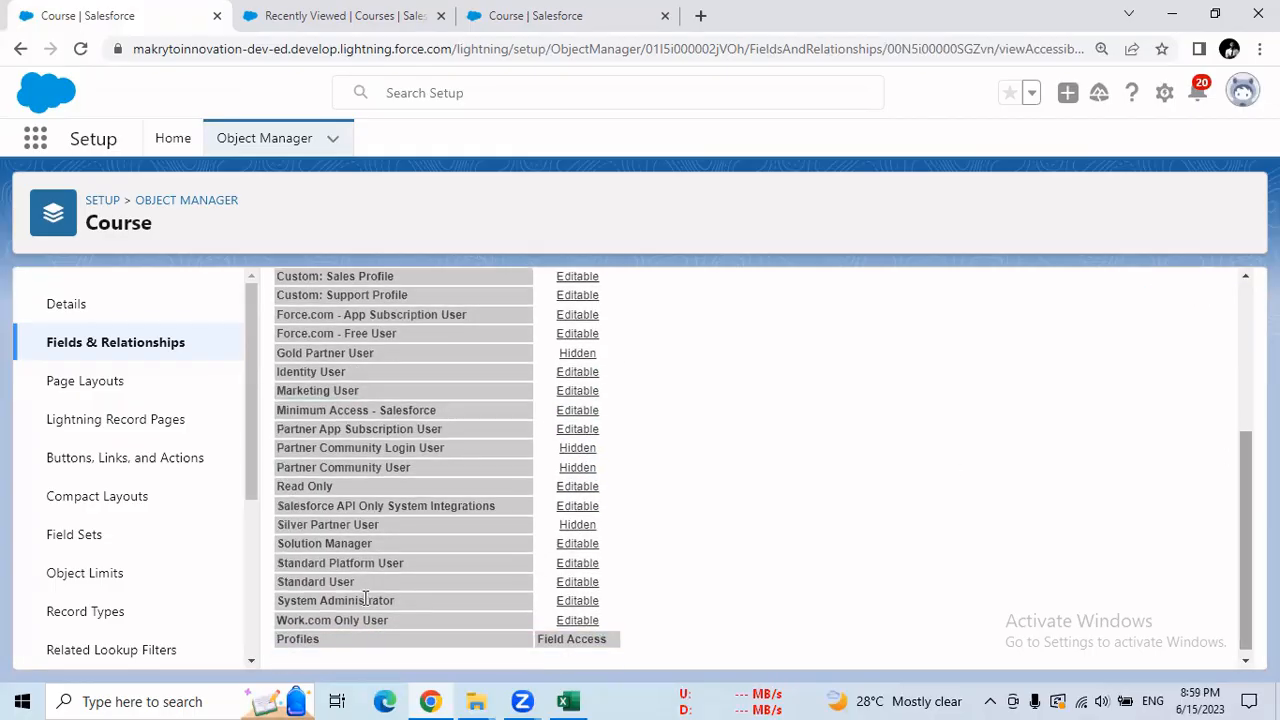
left_click_drag(1246, 534, 1240, 400)
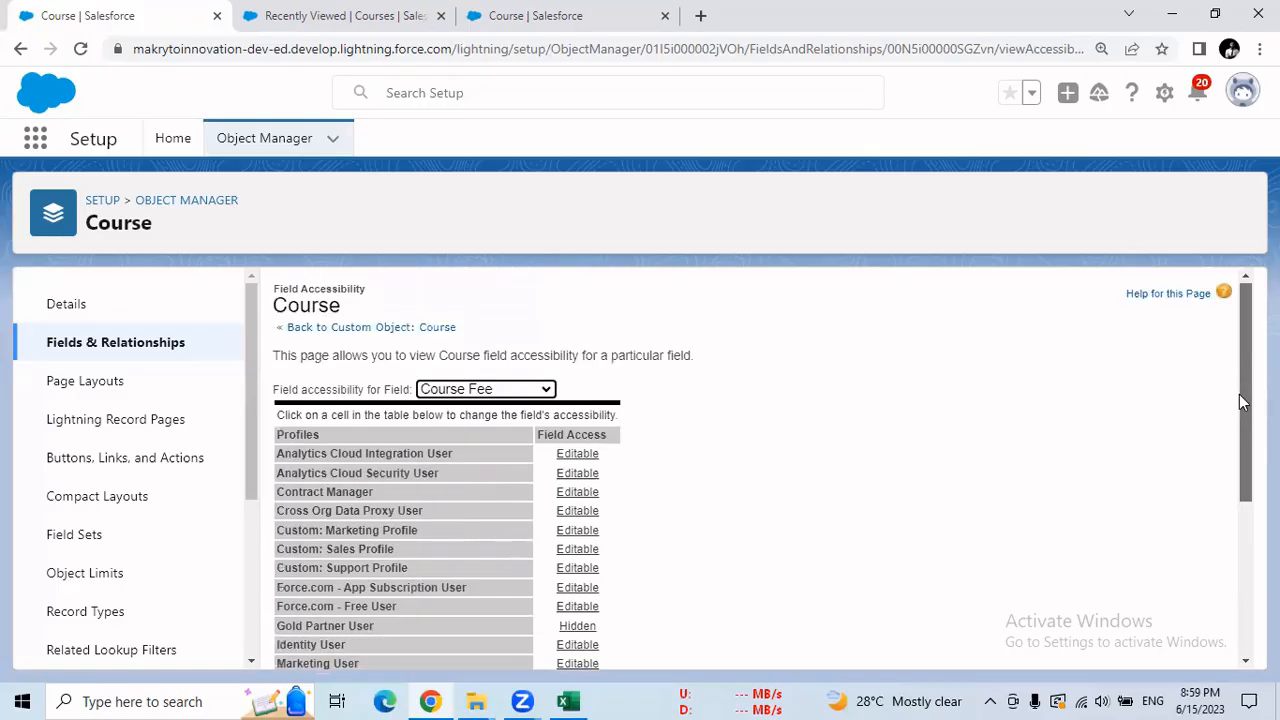
Step: Choose the Duration in hrs field, make it visible on the Course Layout for System Administrator, and save
left_click(470, 390)
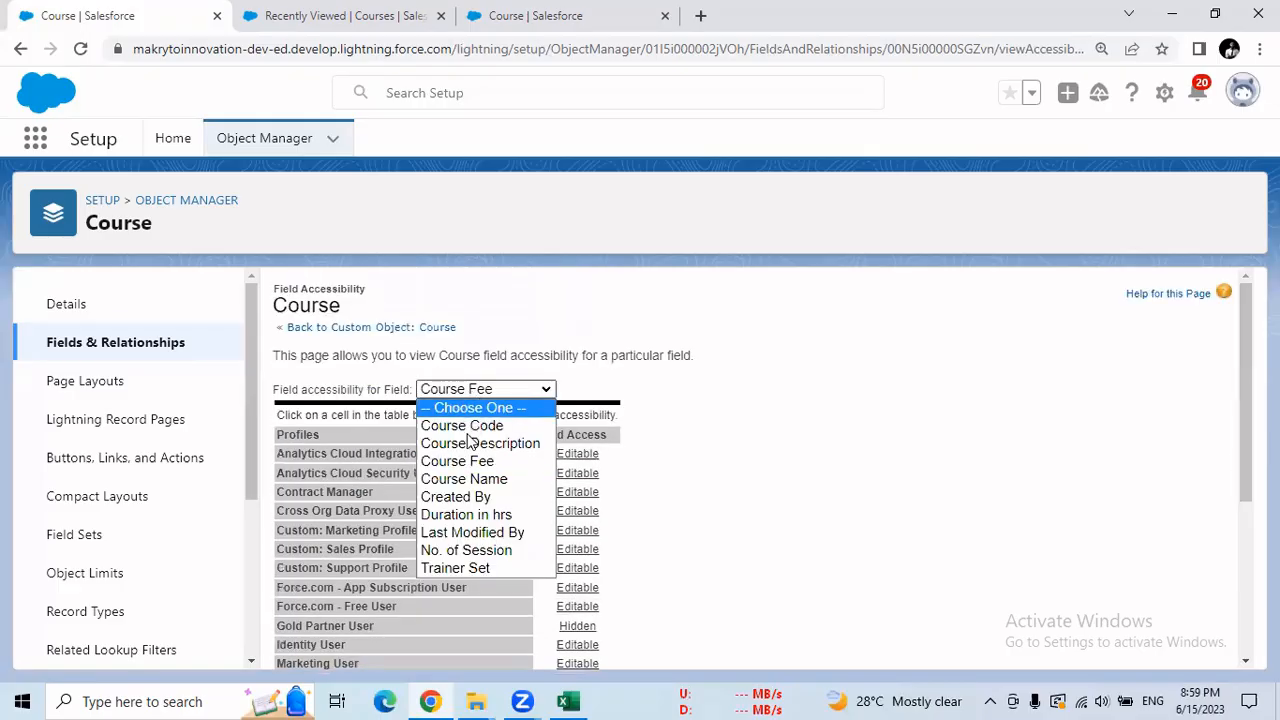
left_click(466, 516)
left_click_drag(1244, 411, 1230, 575)
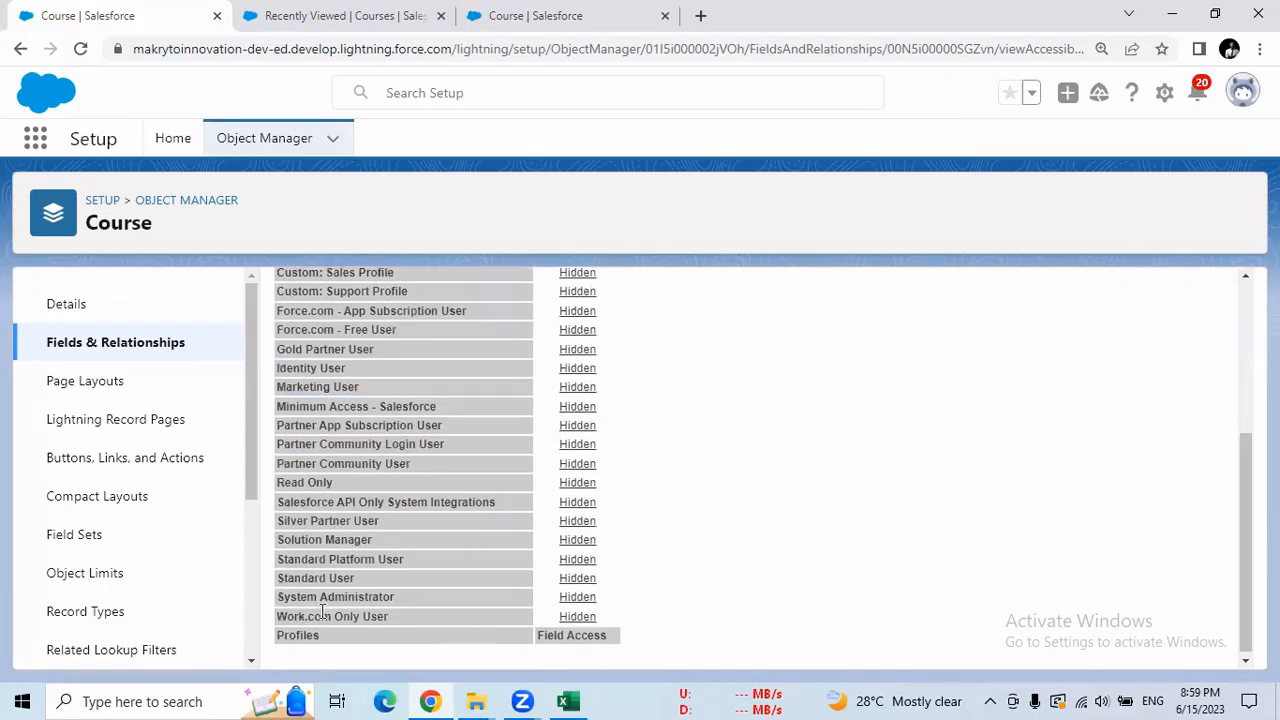
left_click(577, 597)
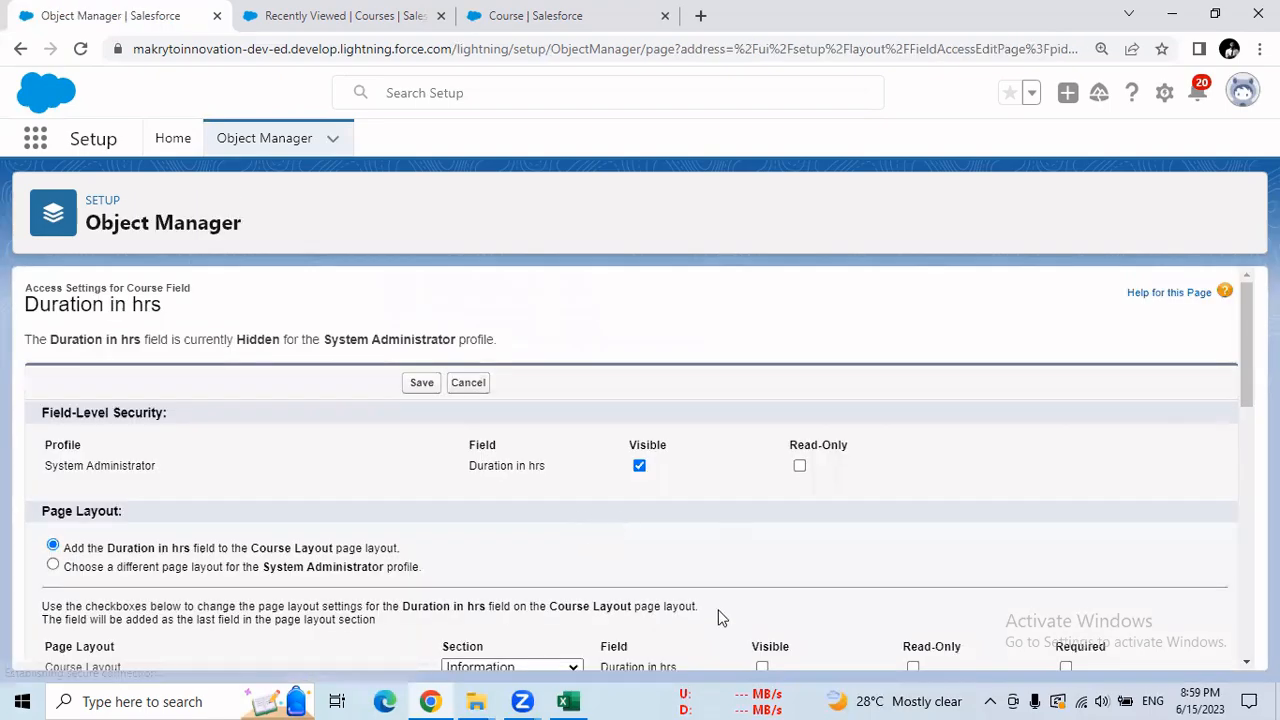
scroll(862, 435, "down", 2)
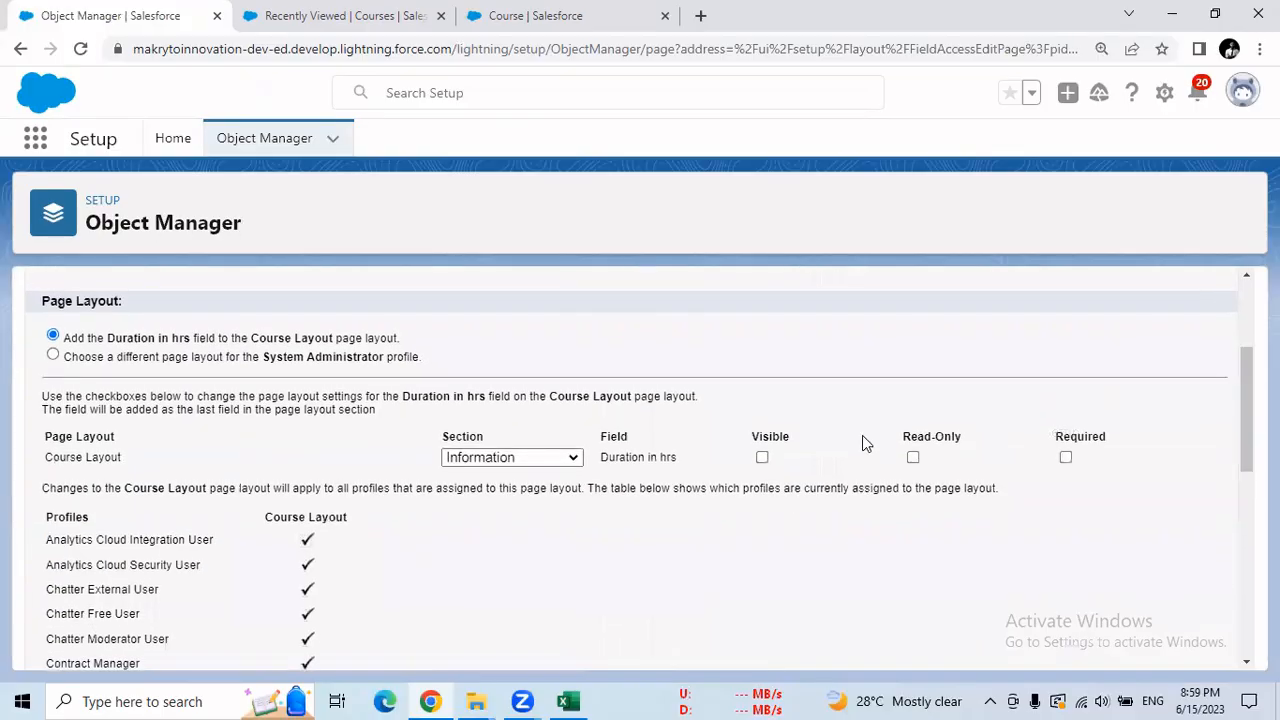
left_click(762, 457)
left_click_drag(1246, 402, 1246, 335)
left_click(421, 382)
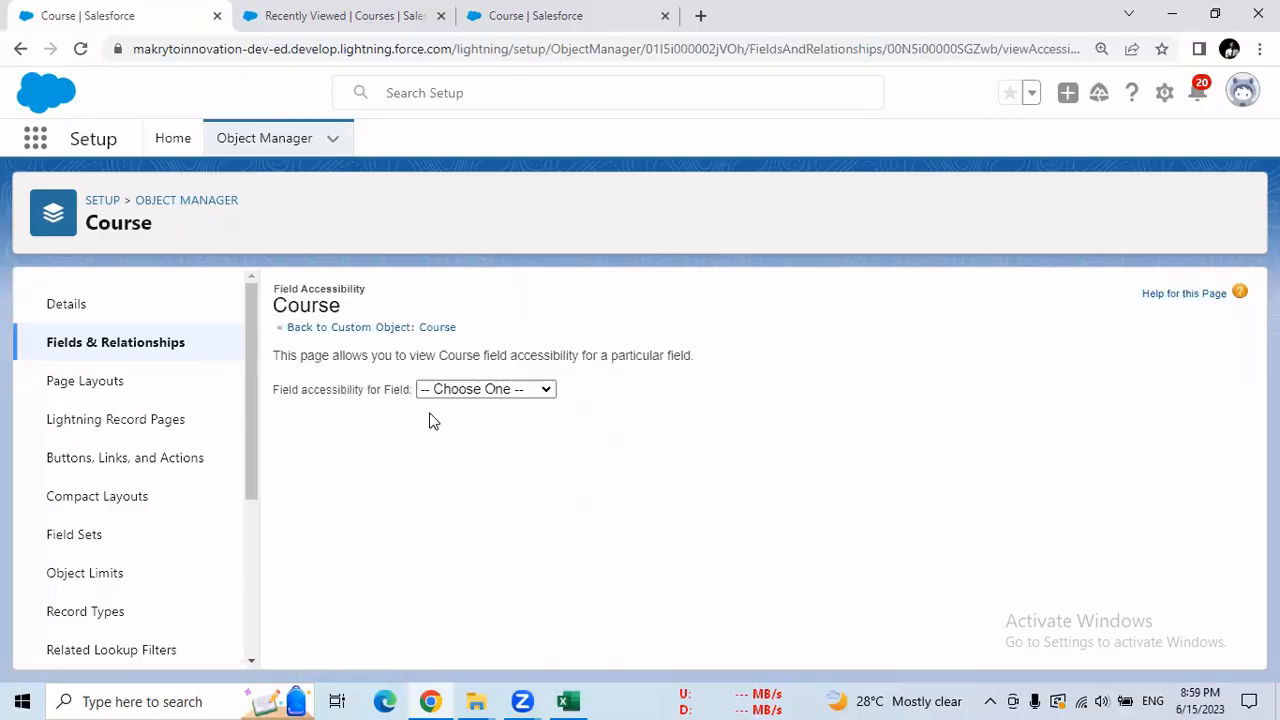
Step: Choose the No. of Session field, make it visible on the Course Layout for System Administrator, and save
left_click(480, 390)
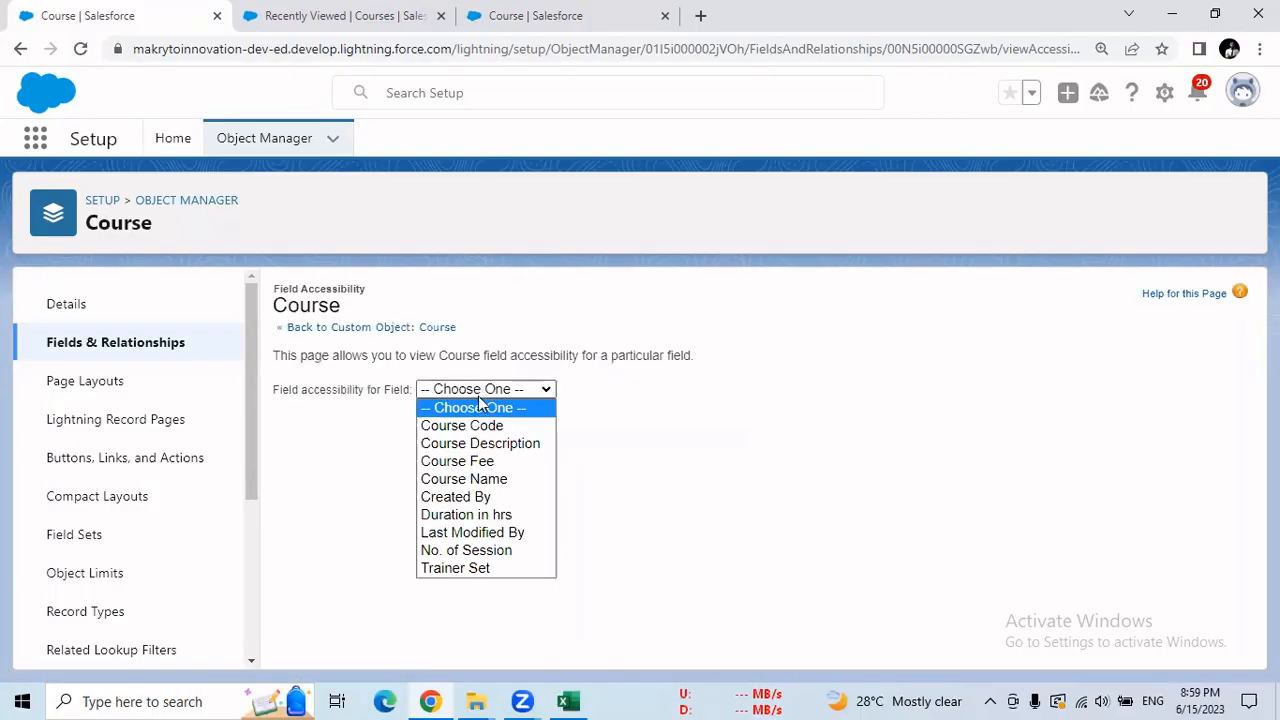
left_click(458, 552)
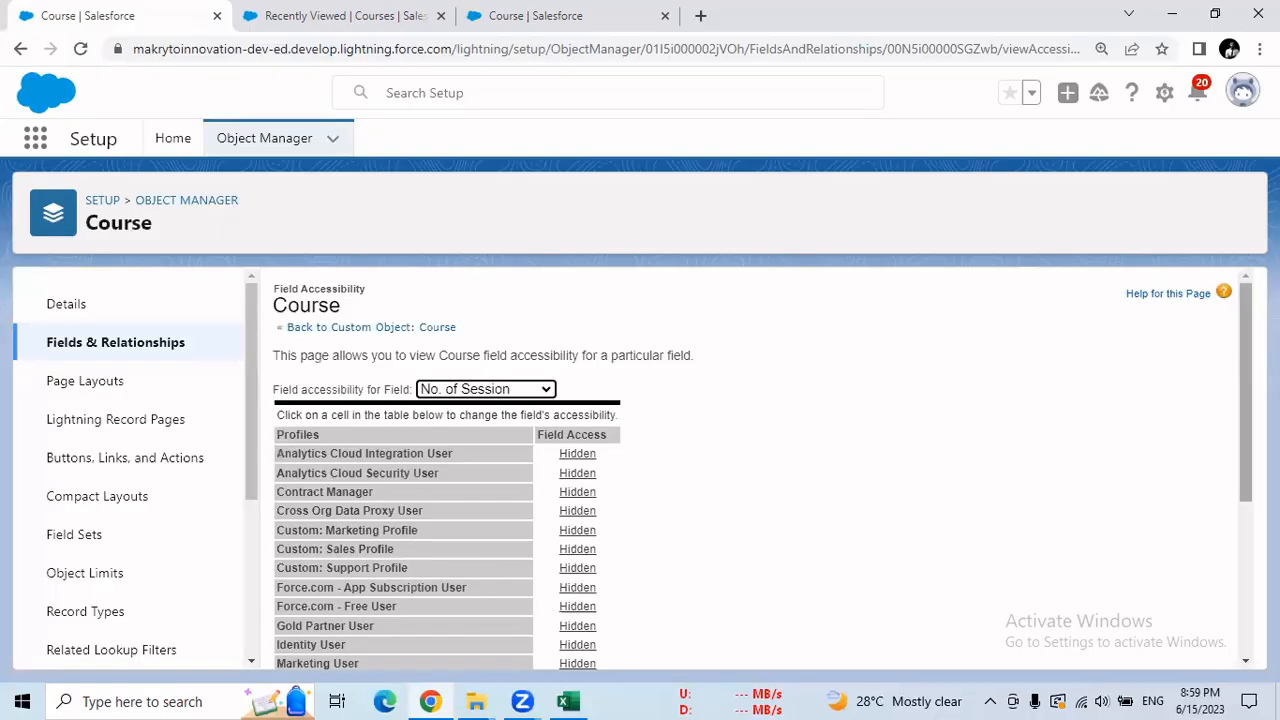
scroll(605, 615, "down", 3)
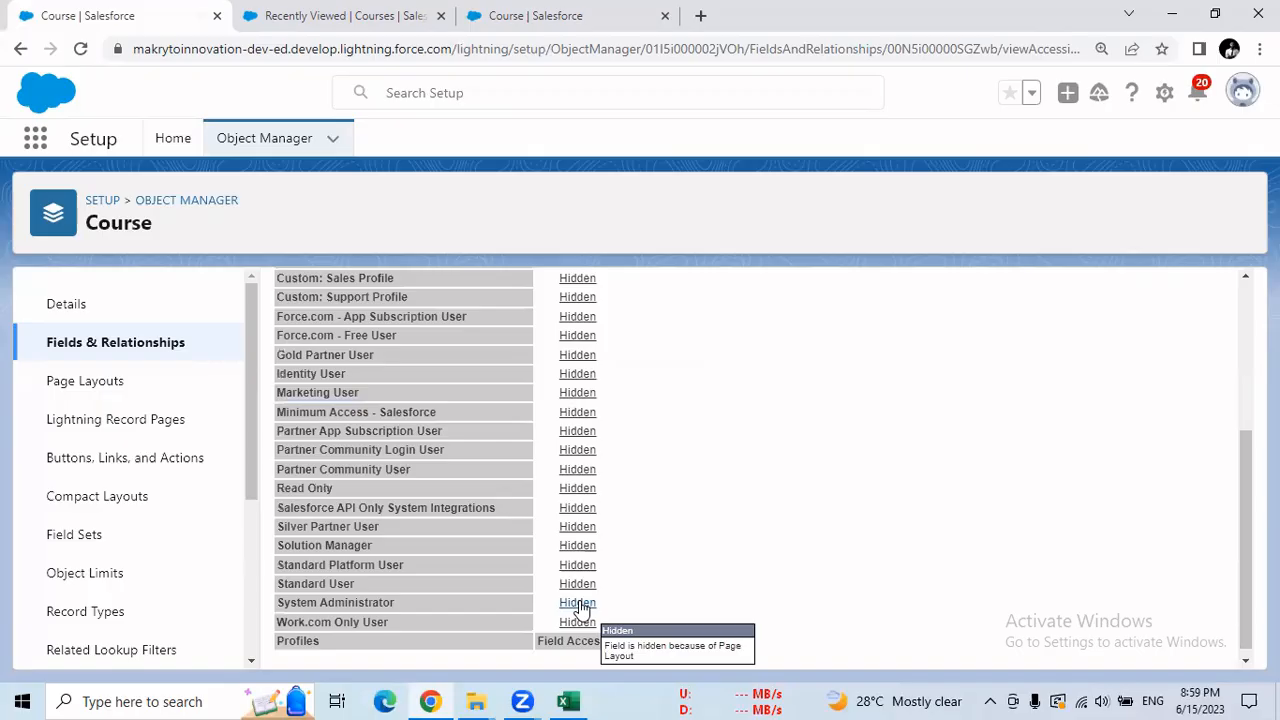
left_click(579, 602)
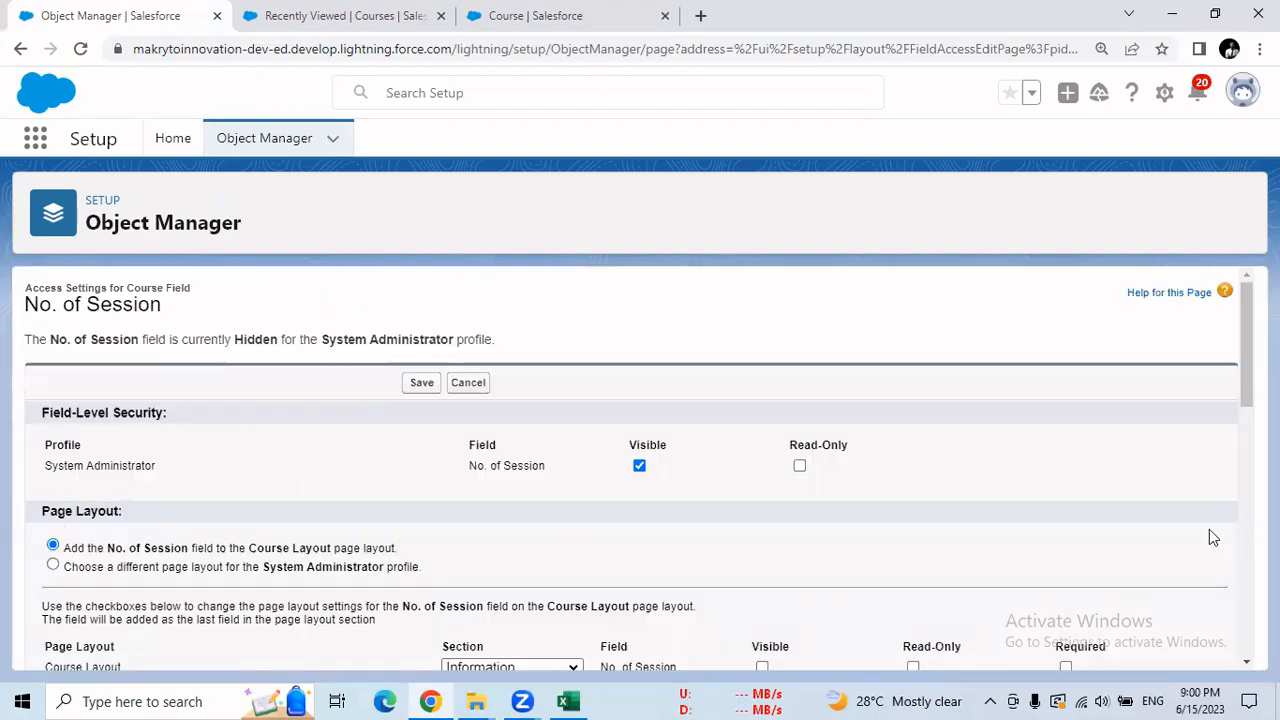
scroll(1247, 350, "down", 2)
left_click(764, 480)
scroll(1230, 452, "up", 2)
left_click(421, 382)
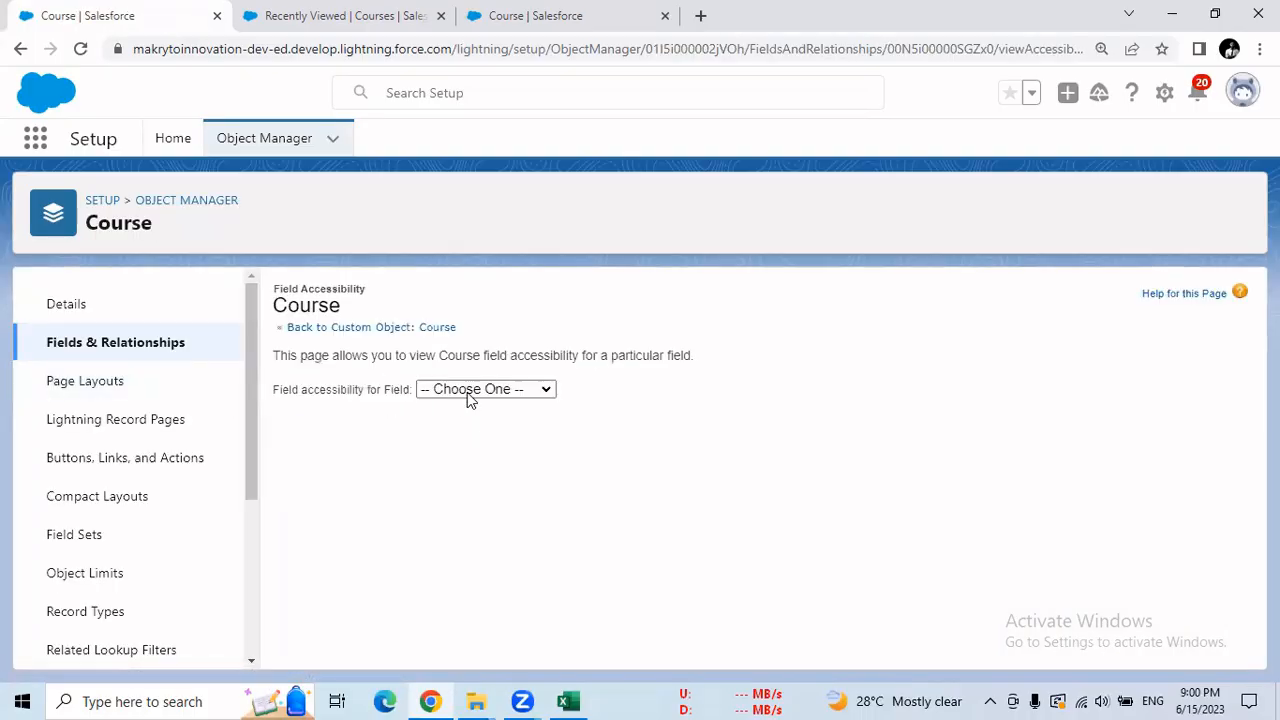
left_click(467, 392)
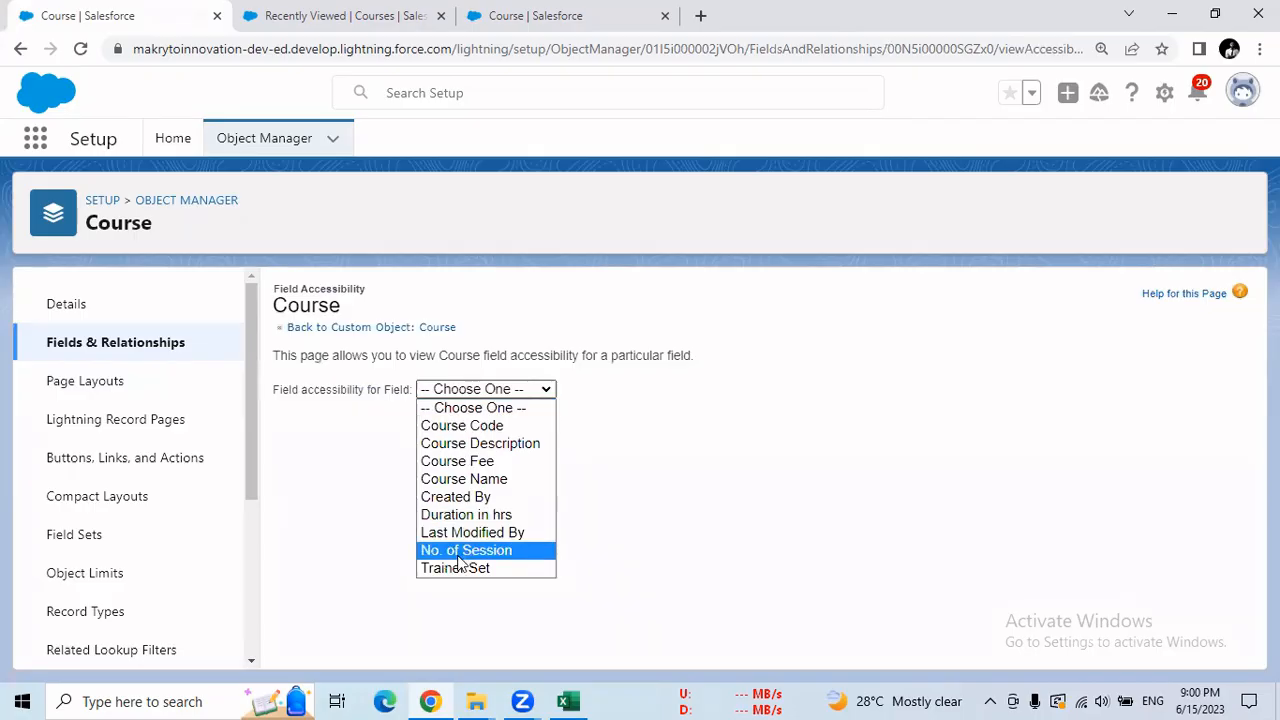
left_click(534, 300)
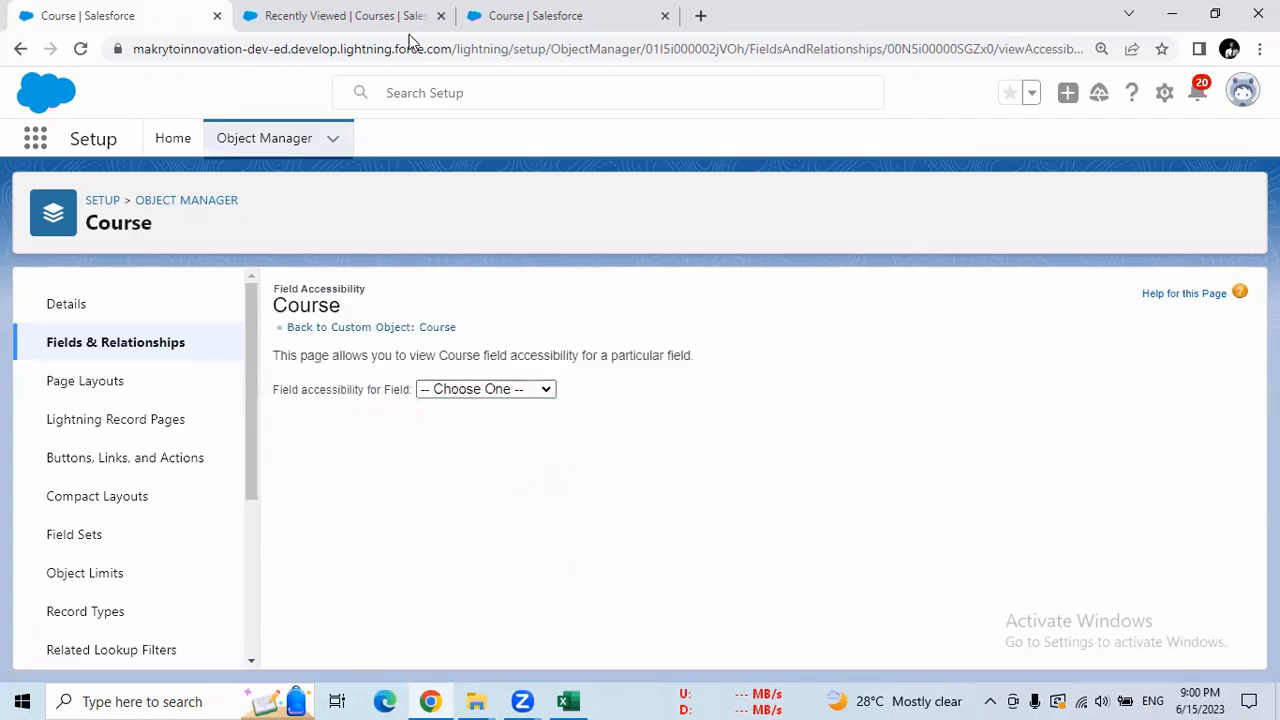
Step: Reload the TMS Courses list, check which fields the New Course form offers, and close the form
left_click(385, 17)
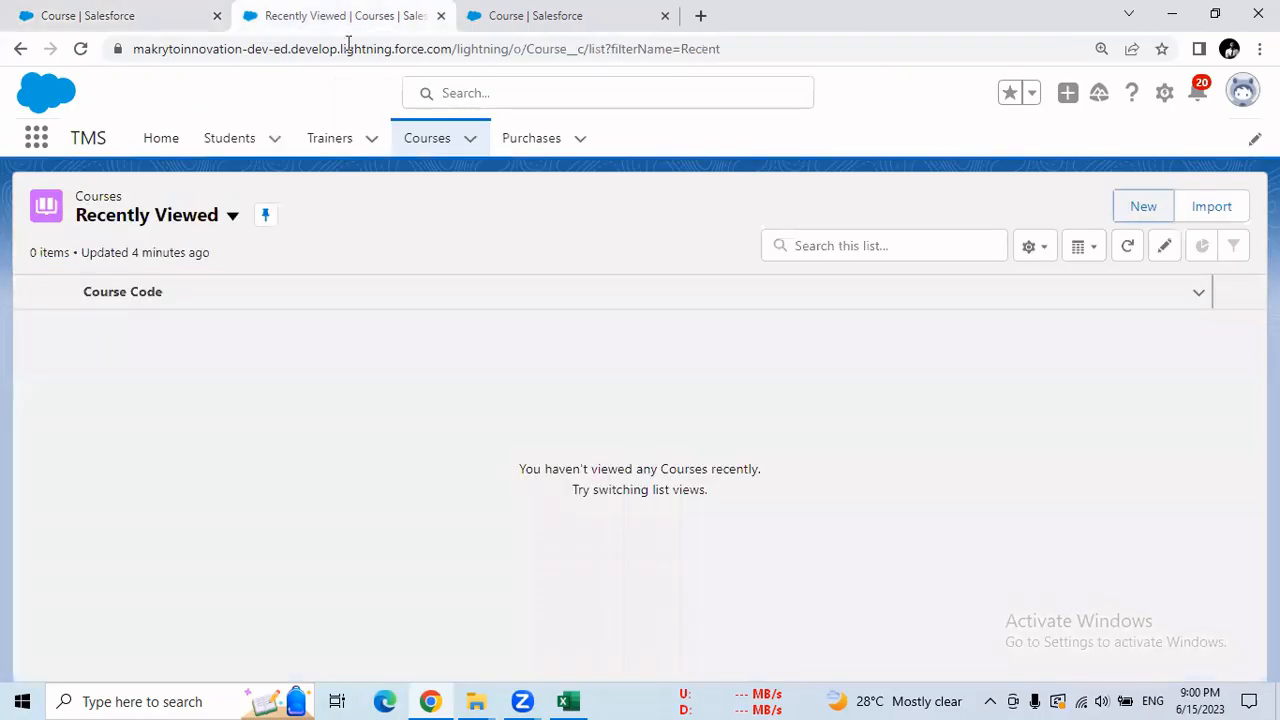
left_click(79, 54)
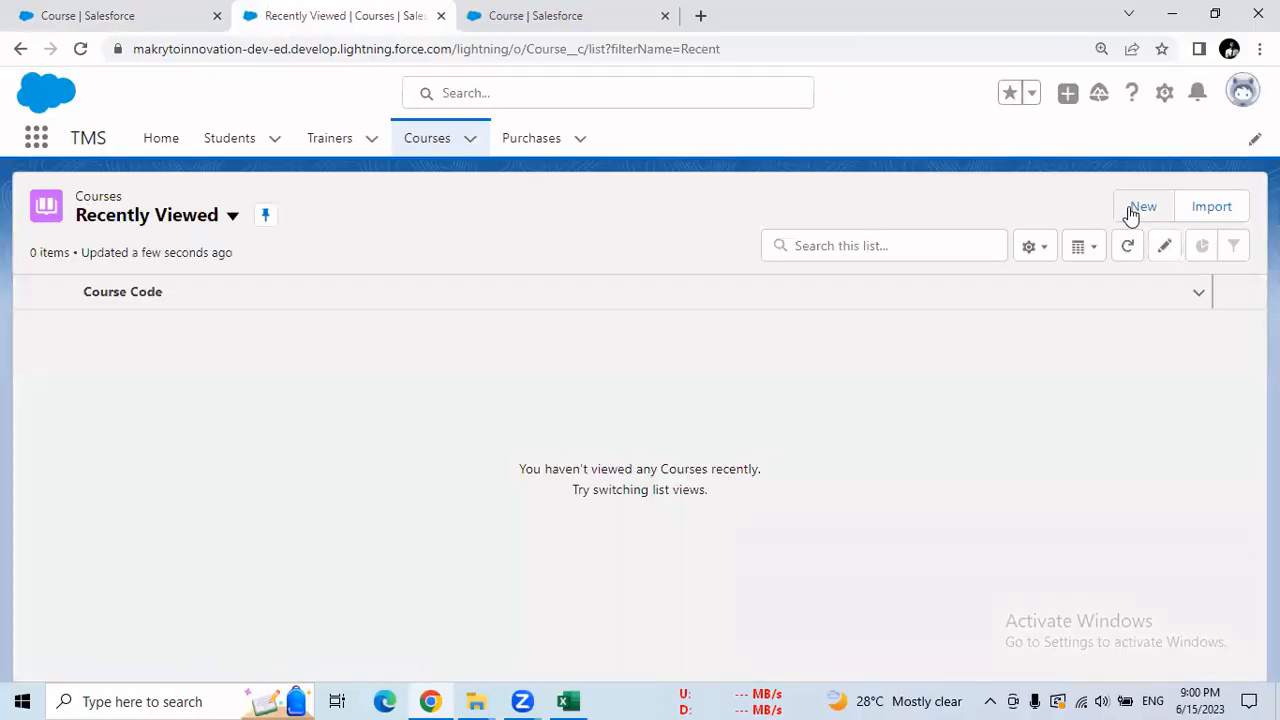
left_click(1133, 210)
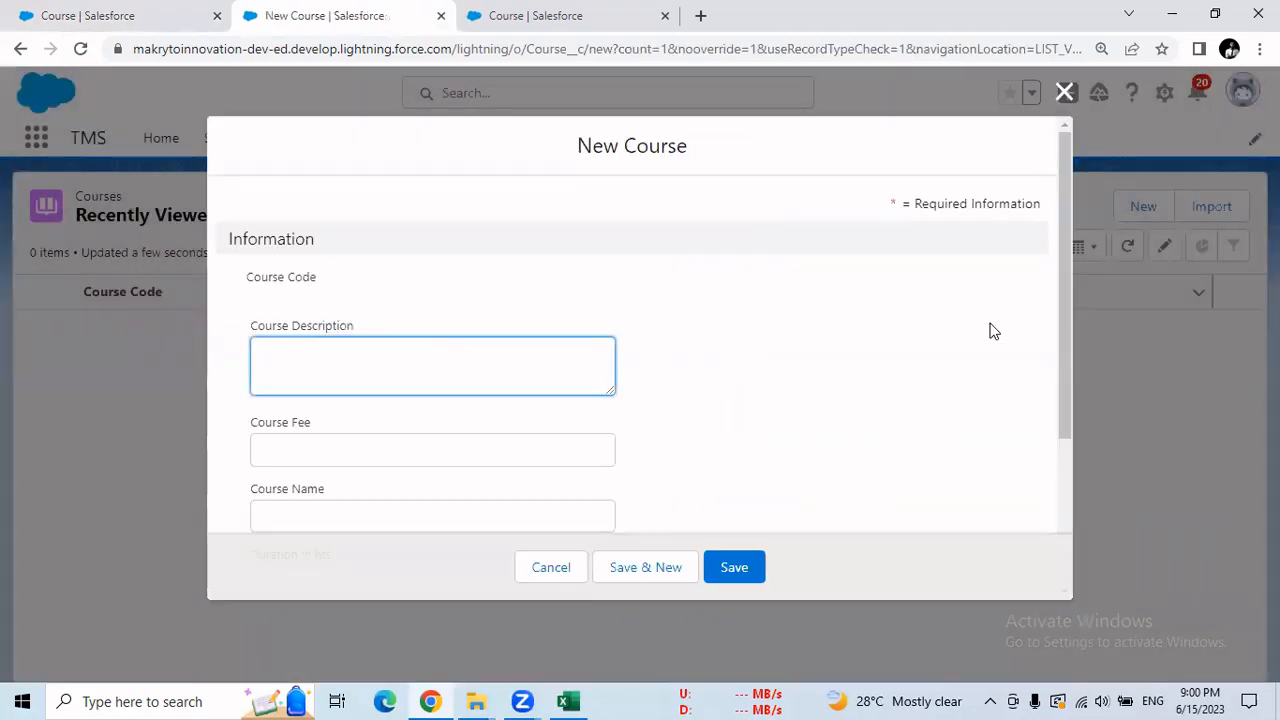
left_click_drag(1070, 312, 1054, 502)
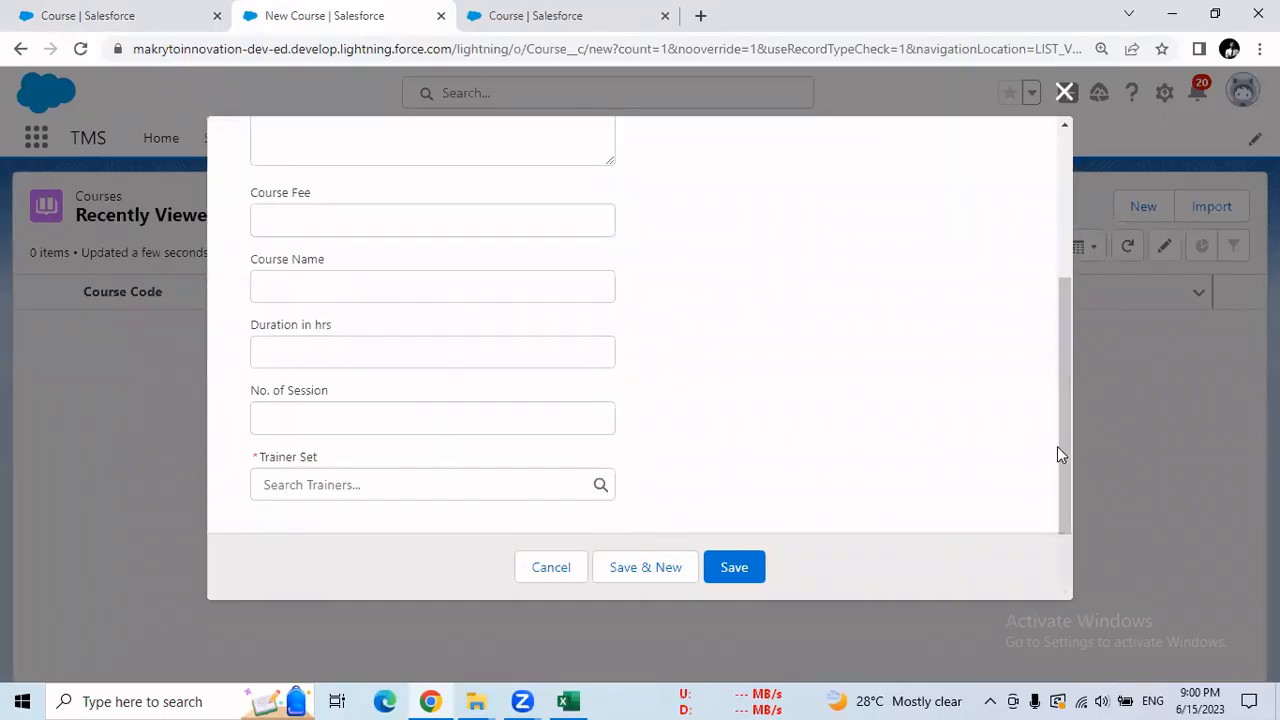
left_click_drag(1063, 413, 1061, 328)
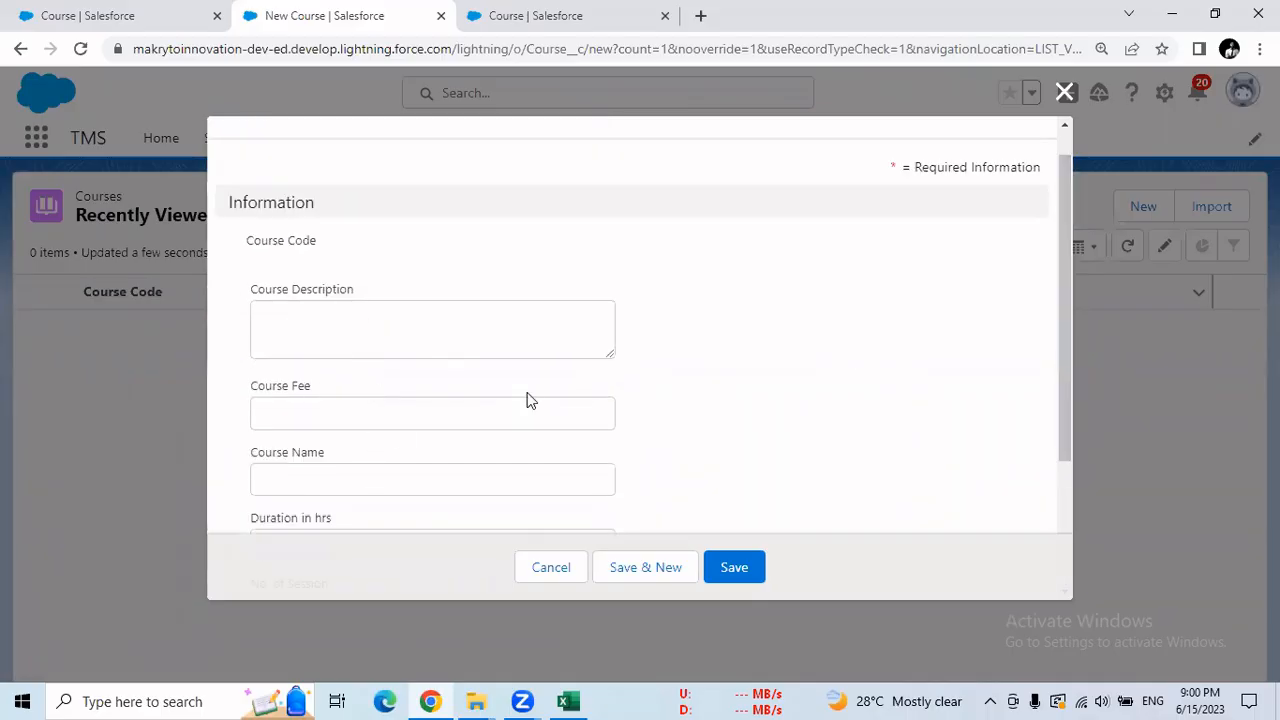
left_click_drag(1062, 343, 1080, 486)
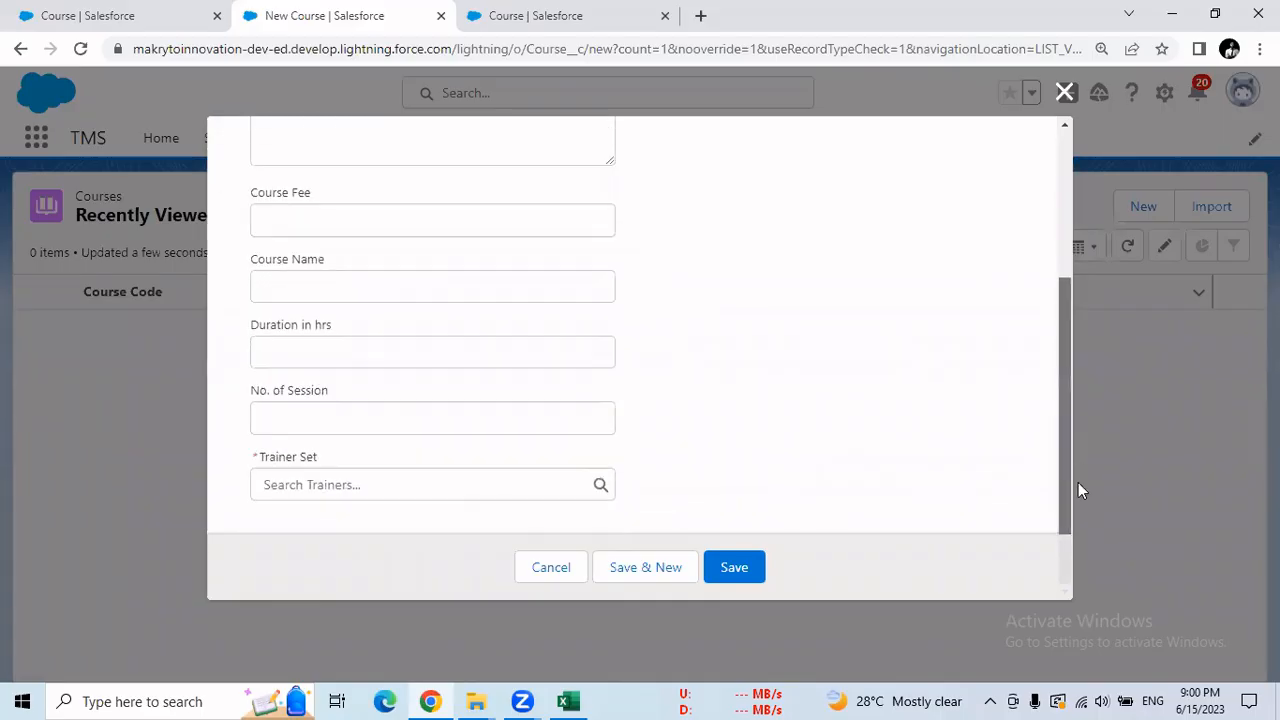
scroll(1060, 310, "up", 3)
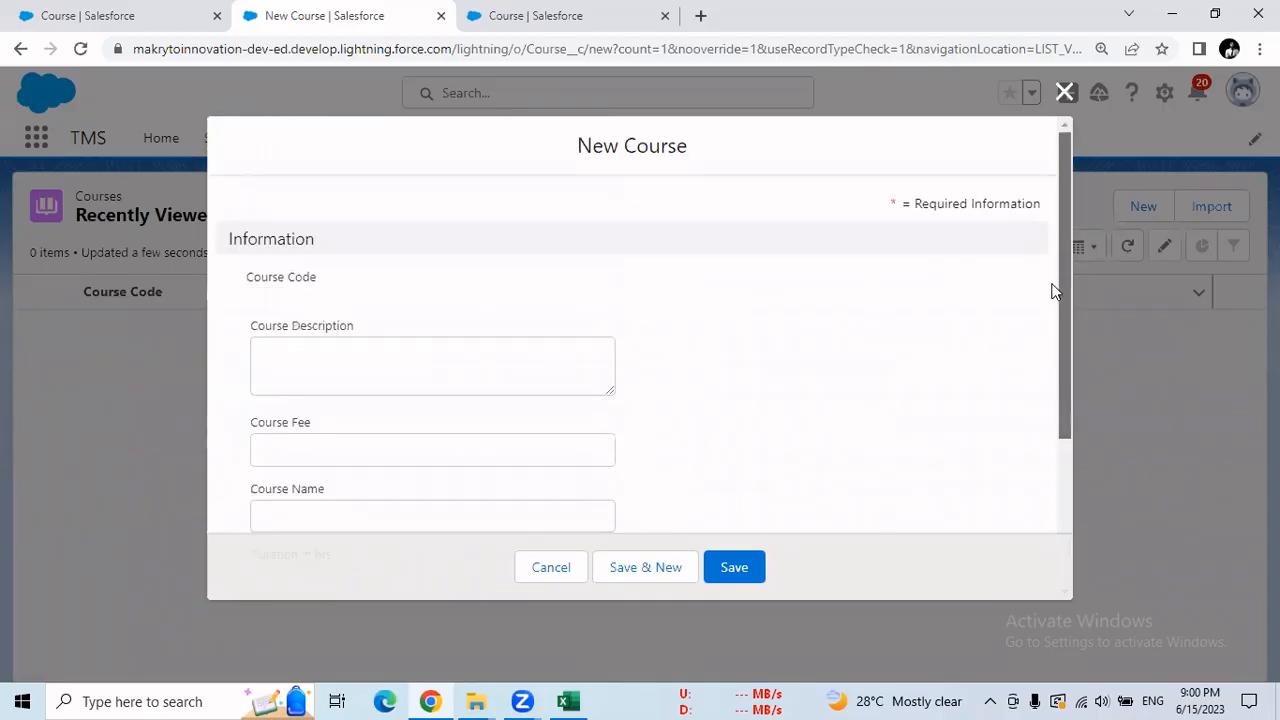
left_click(1062, 93)
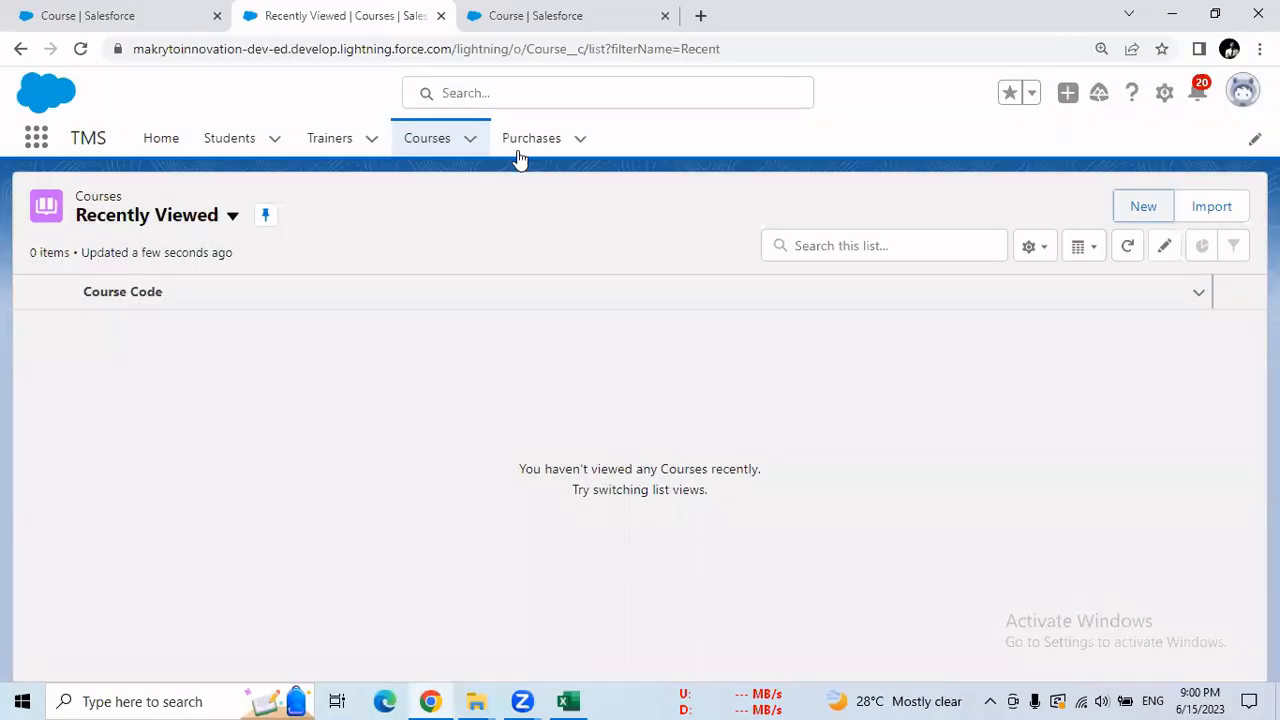
Step: Check which fields the New Purchase form offers in the TMS app and cancel the form
left_click(525, 145)
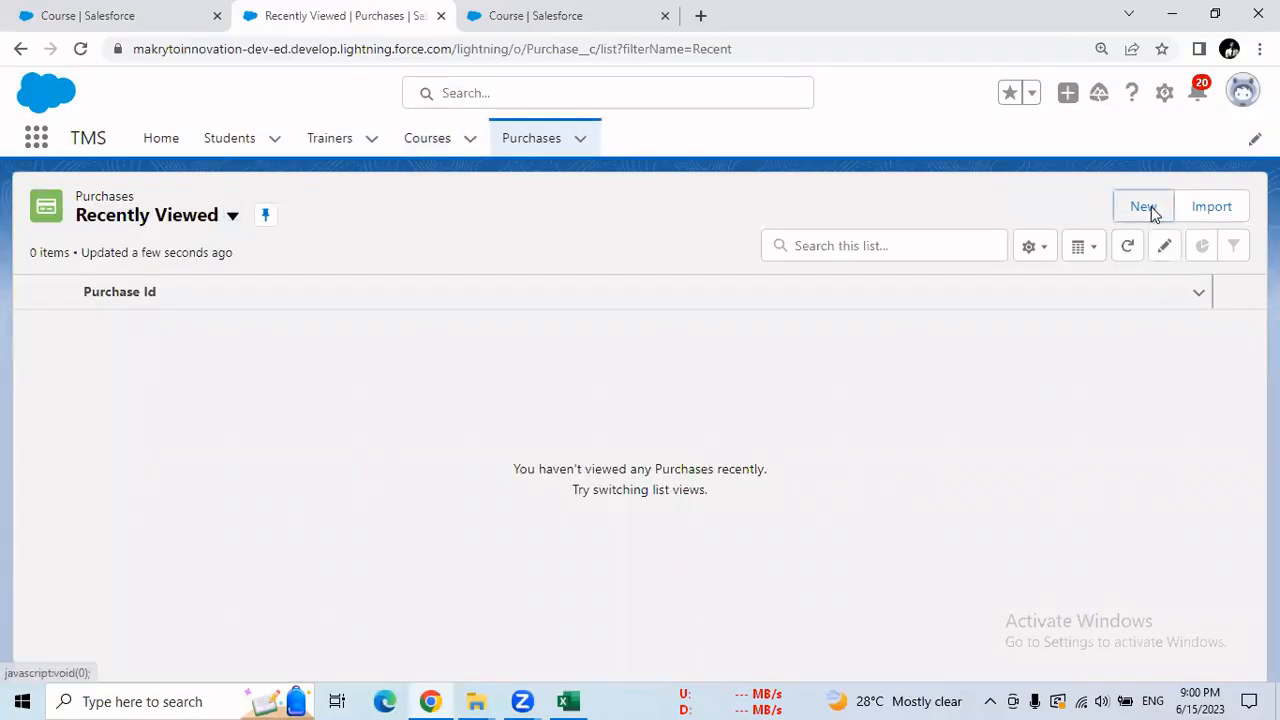
left_click(1145, 208)
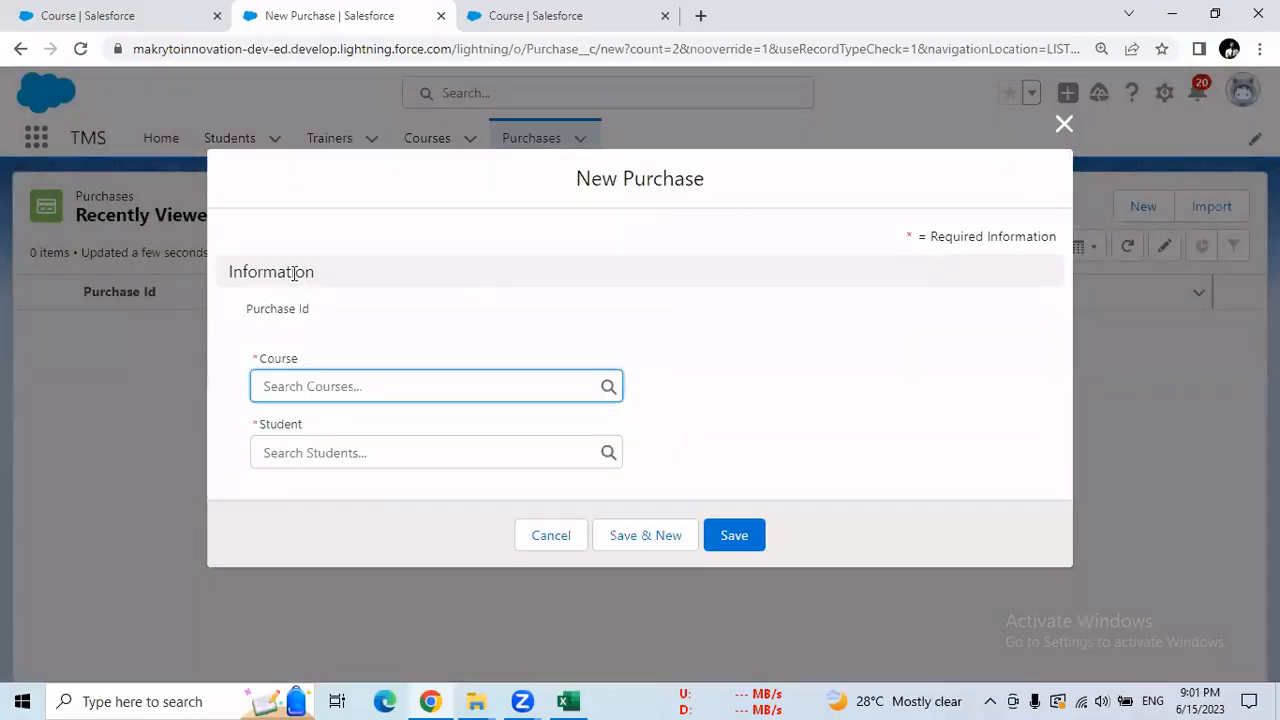
left_click(270, 429)
left_click_drag(270, 435, 298, 440)
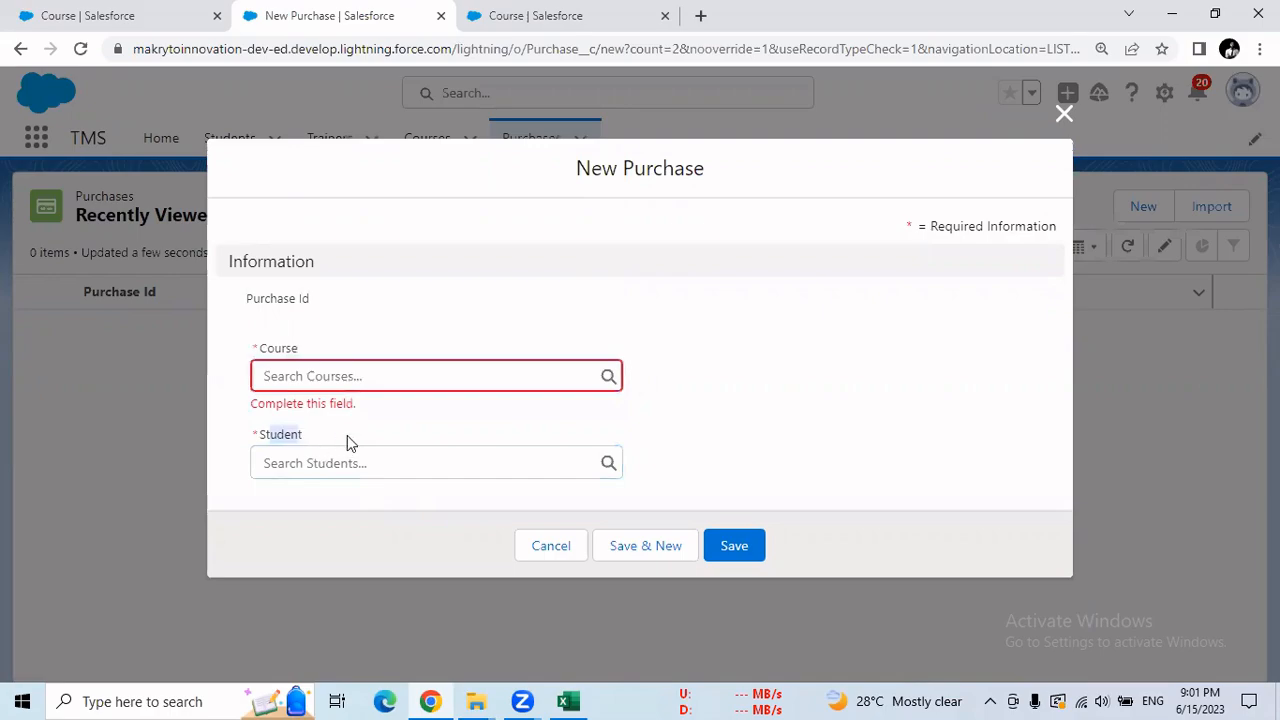
left_click(548, 548)
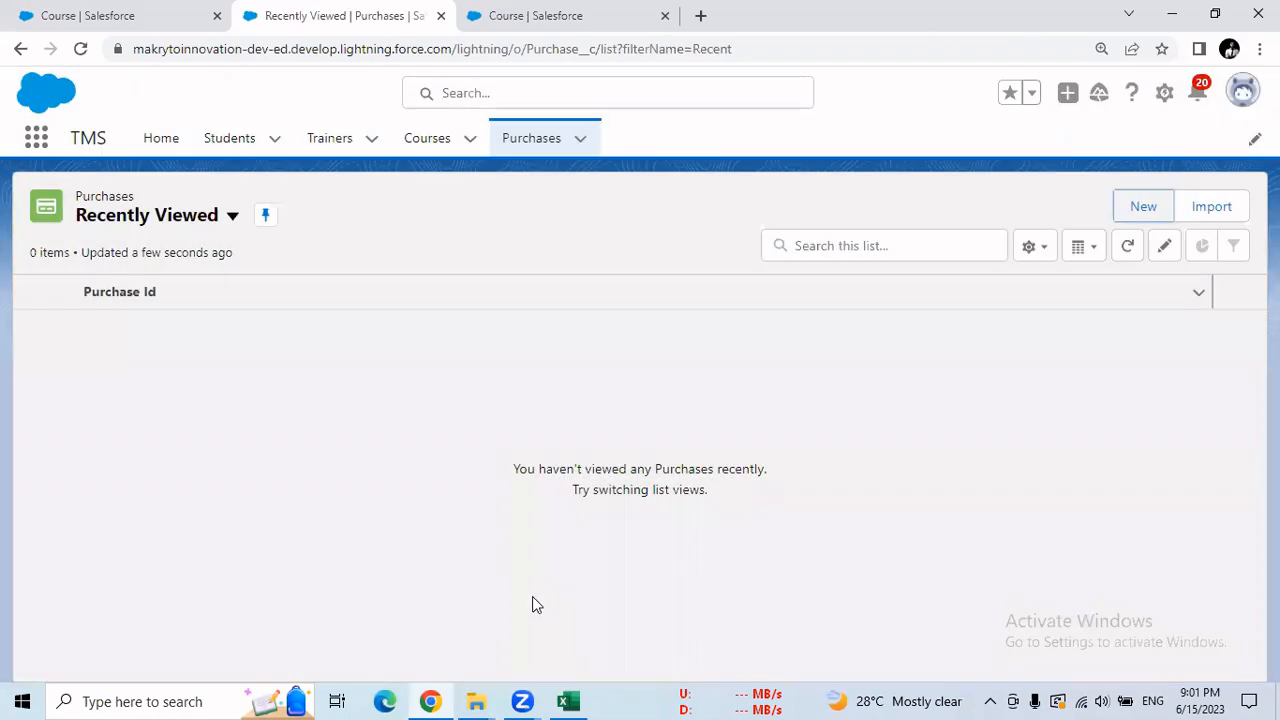
Step: Return to Field Accessibility in Setup and open the Purchase object from the record type list
left_click(66, 18)
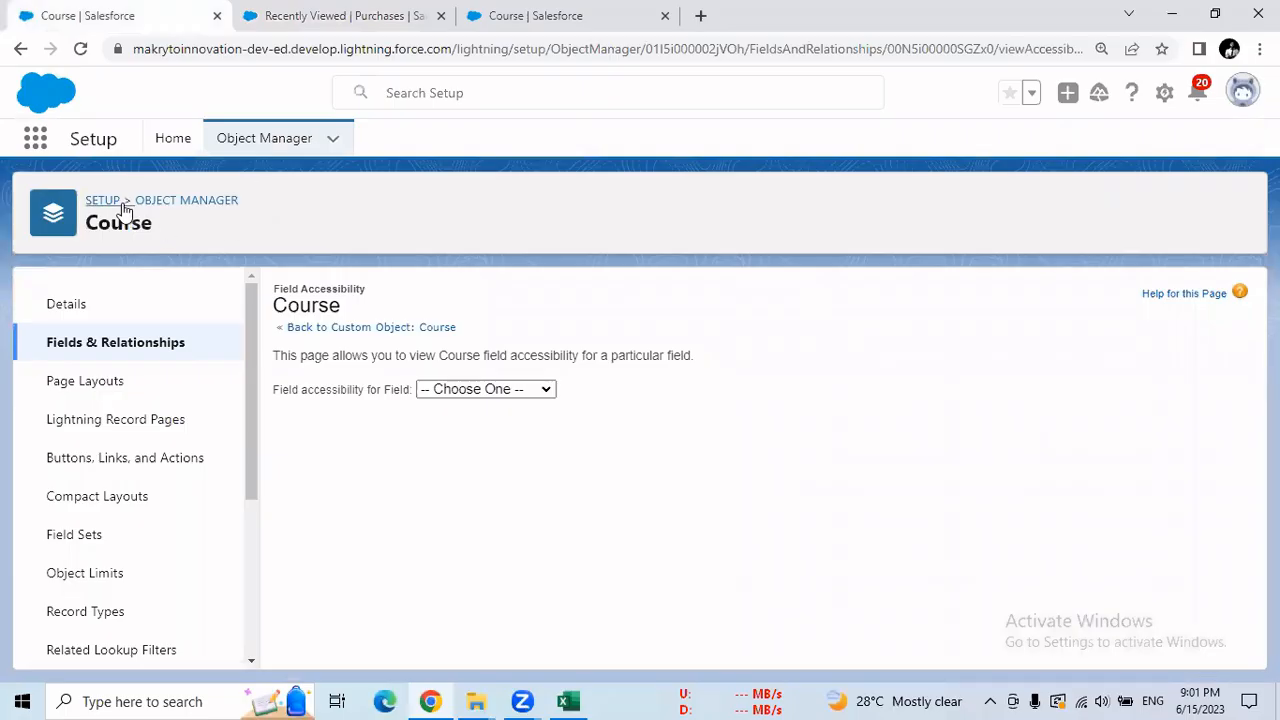
left_click(158, 140)
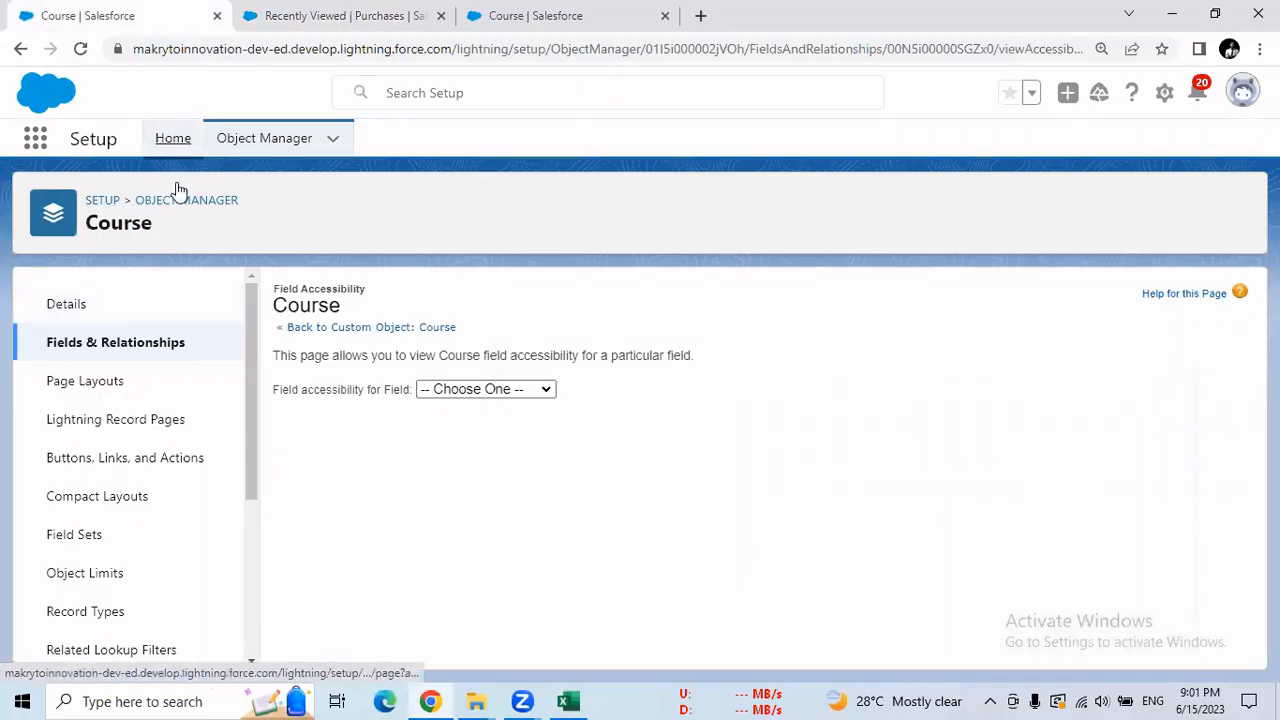
left_click(137, 285)
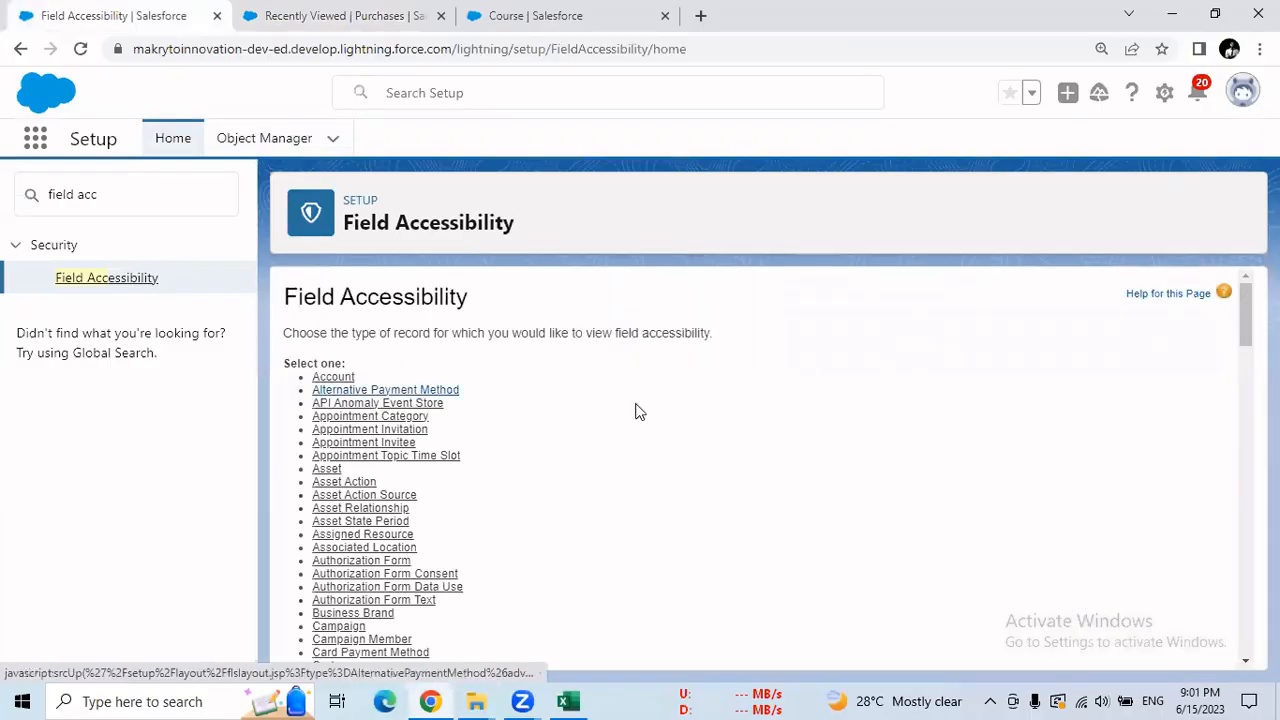
left_click_drag(1245, 315, 1245, 500)
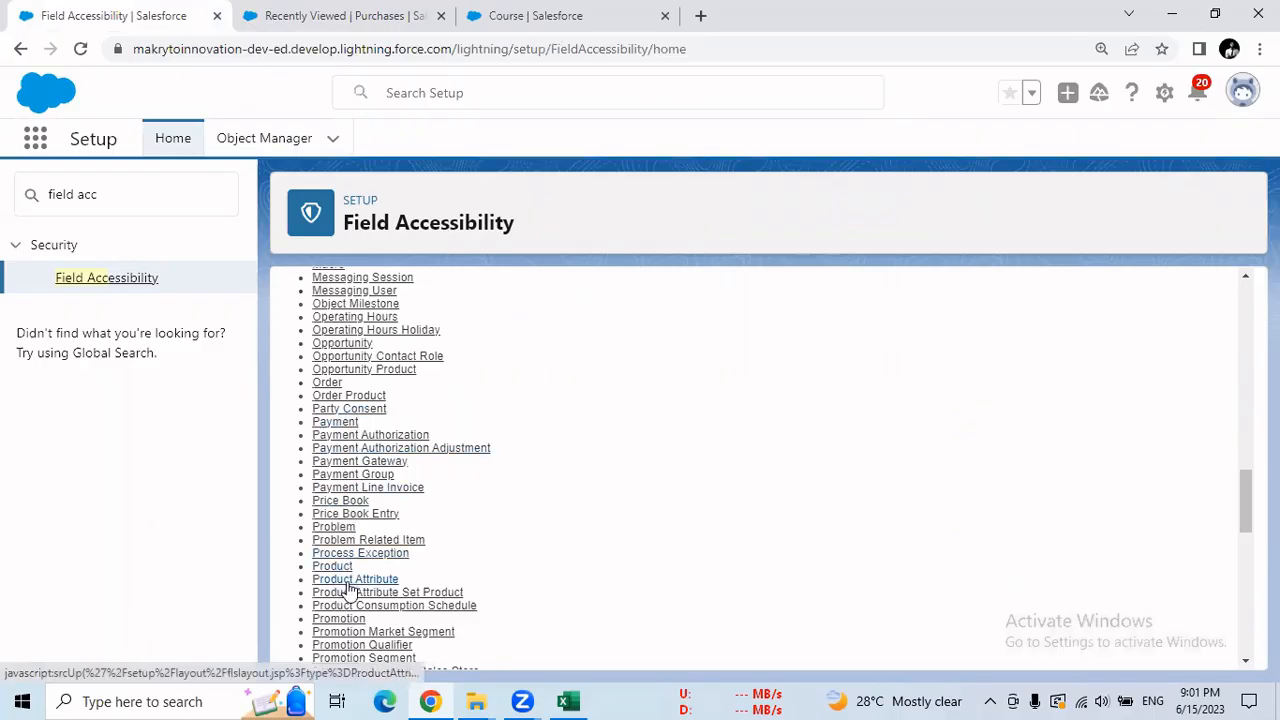
left_click_drag(1245, 509, 1245, 534)
left_click(336, 549)
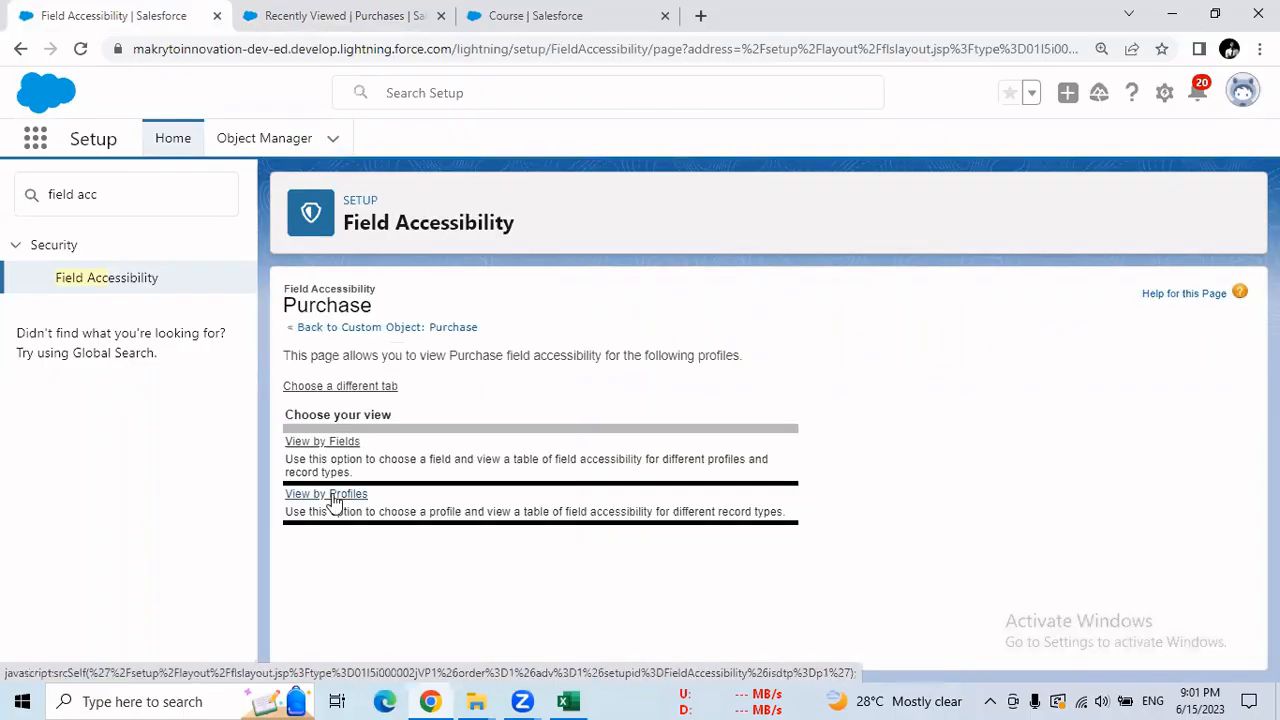
Step: View the Purchase field accessibility by profile for System Administrator
left_click(330, 494)
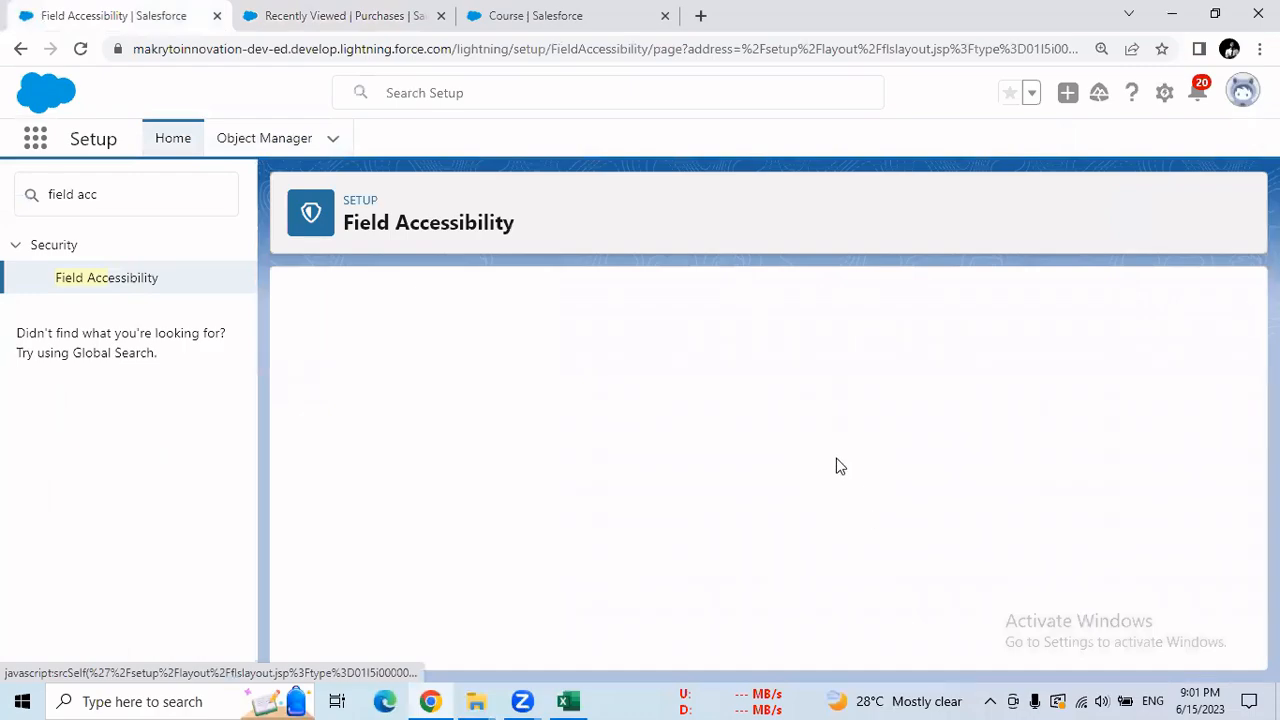
left_click(750, 541)
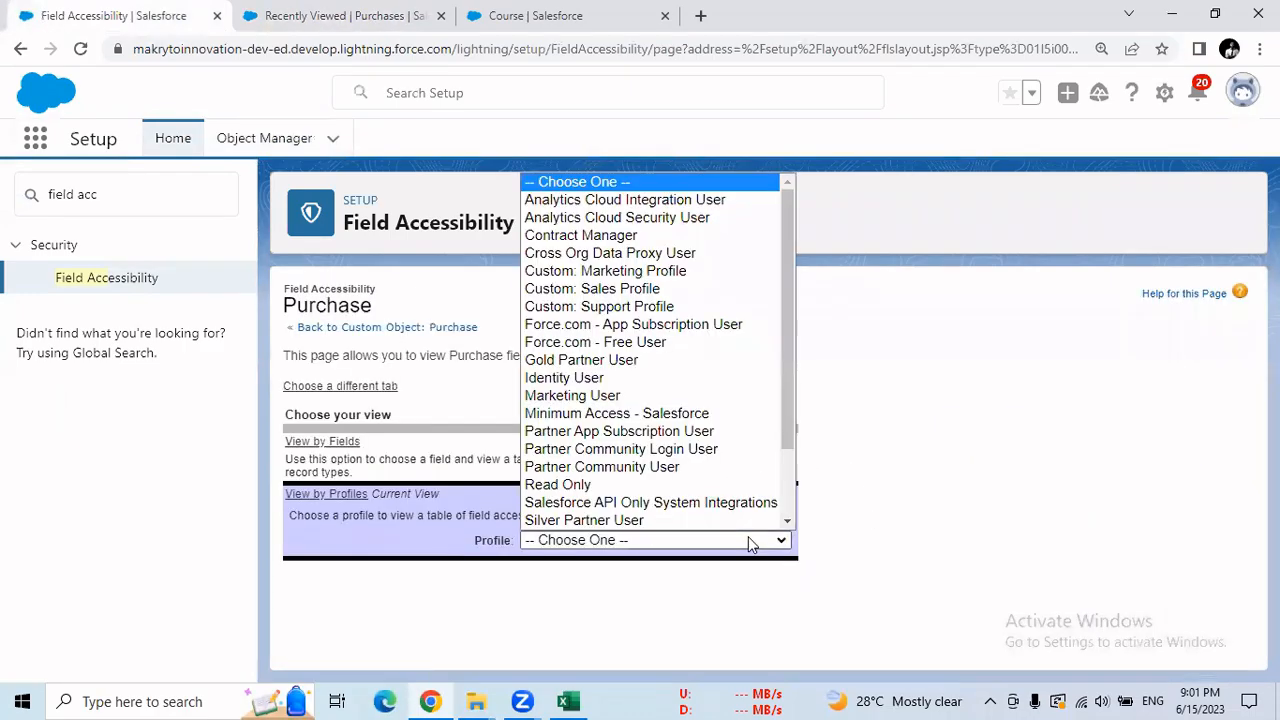
scroll(705, 515, "down", 2)
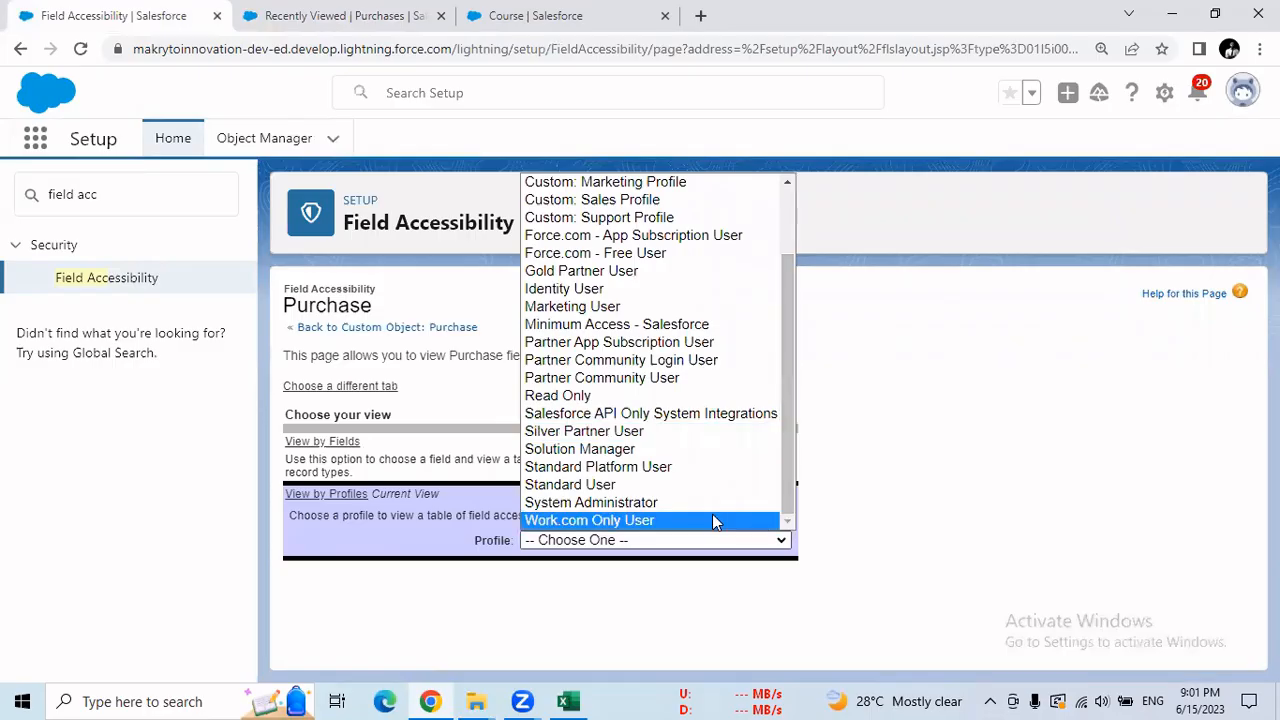
left_click(698, 512)
scroll(1070, 508, "down", 3)
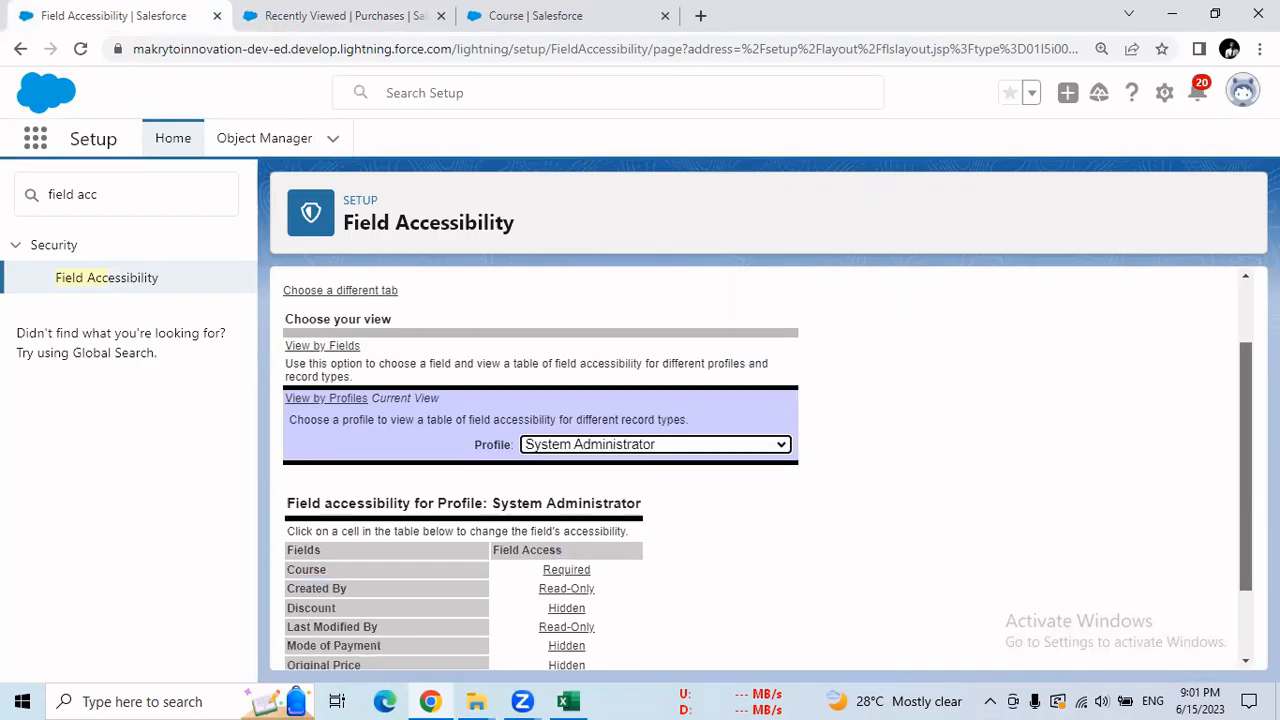
scroll(1046, 590, "down", 1)
Step: Make the hidden Discount field visible on the Purchase Layout for System Administrator and save
mouse_move(558, 525)
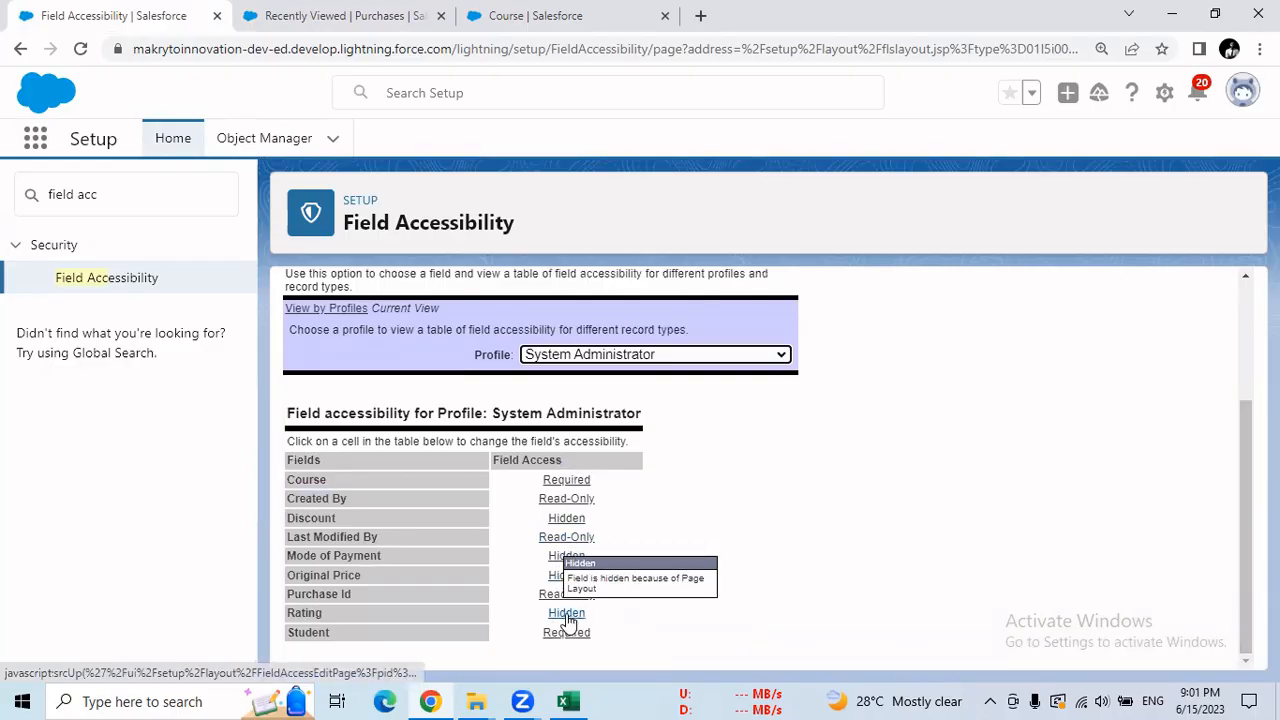
left_click(567, 519)
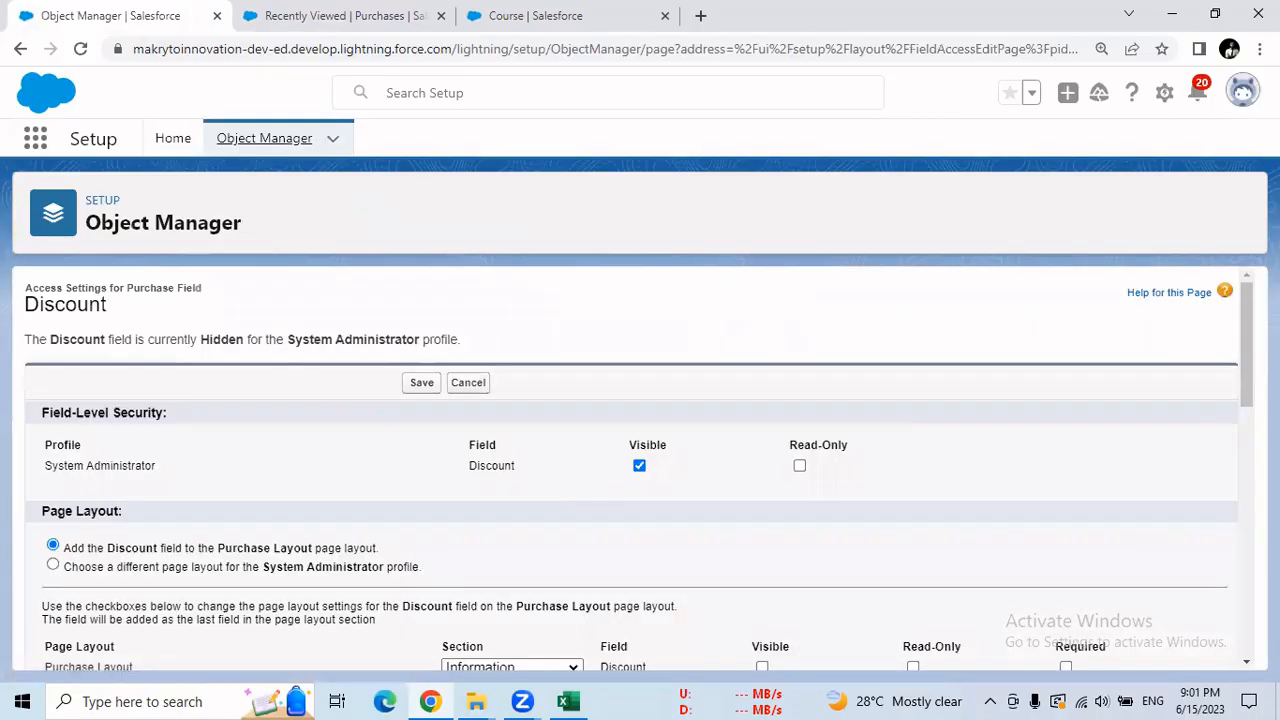
scroll(640, 470, "down", 2)
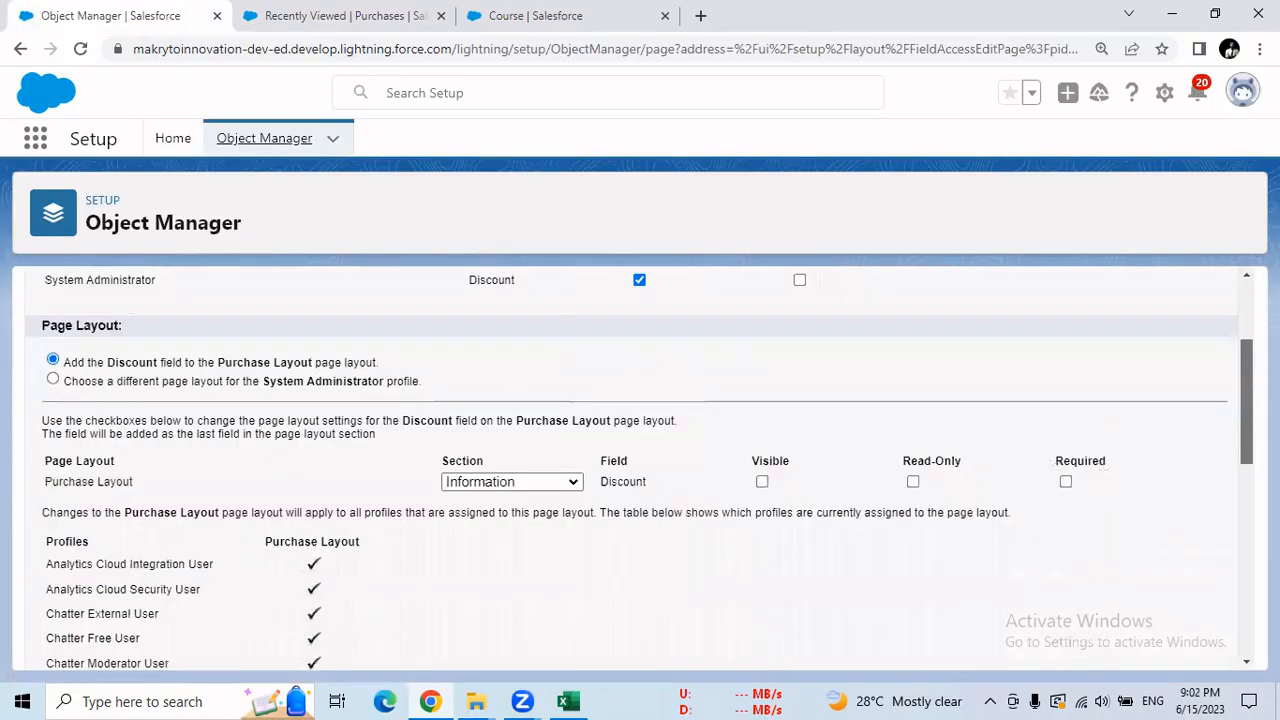
left_click(761, 483)
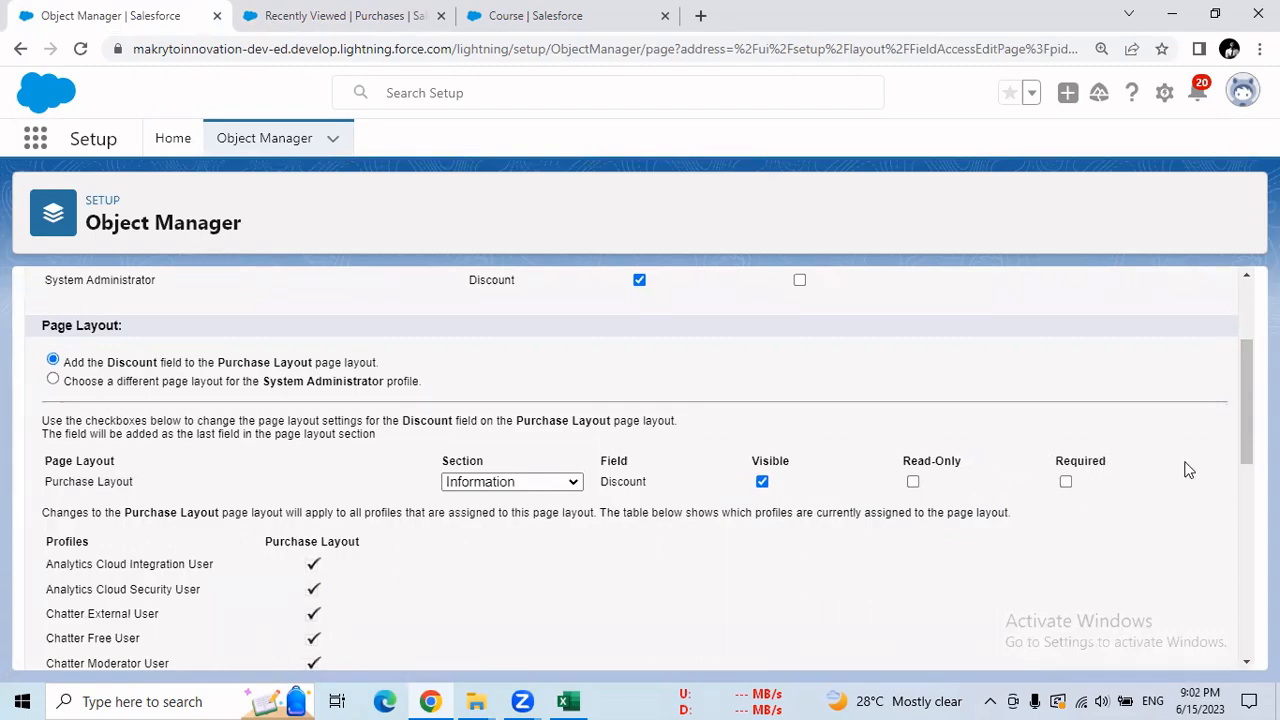
left_click_drag(1246, 400, 1246, 342)
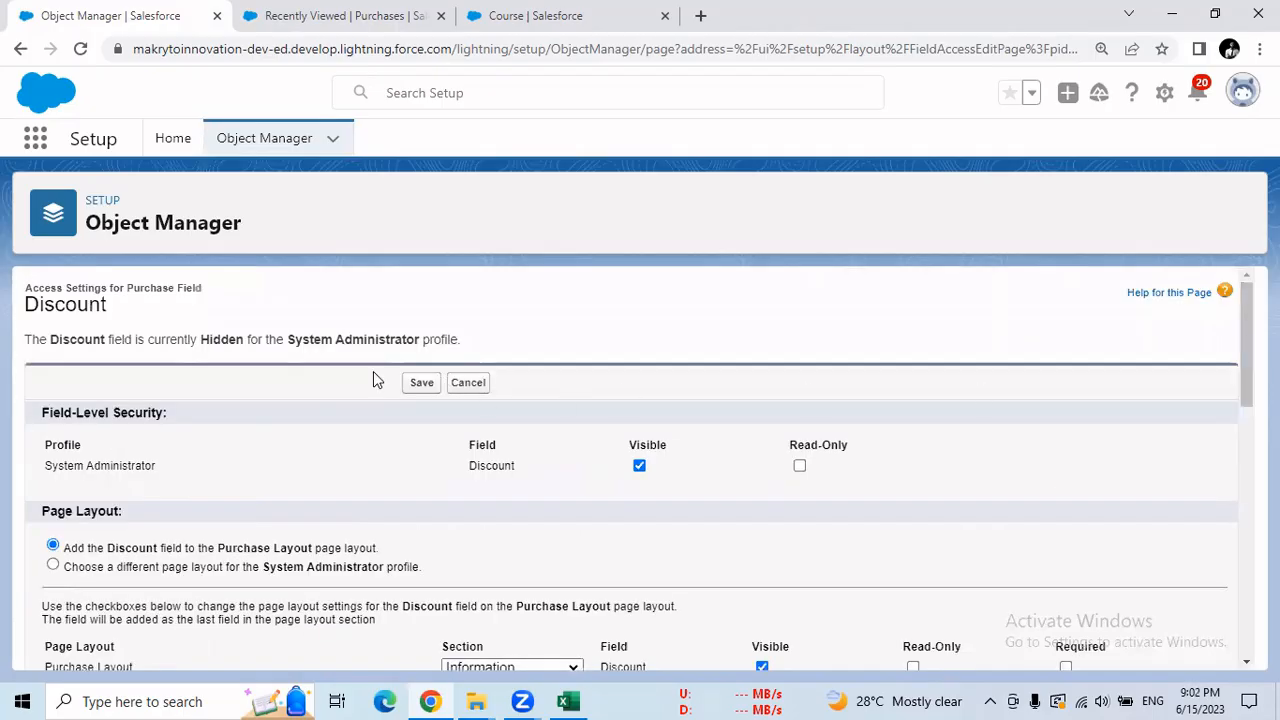
left_click(422, 390)
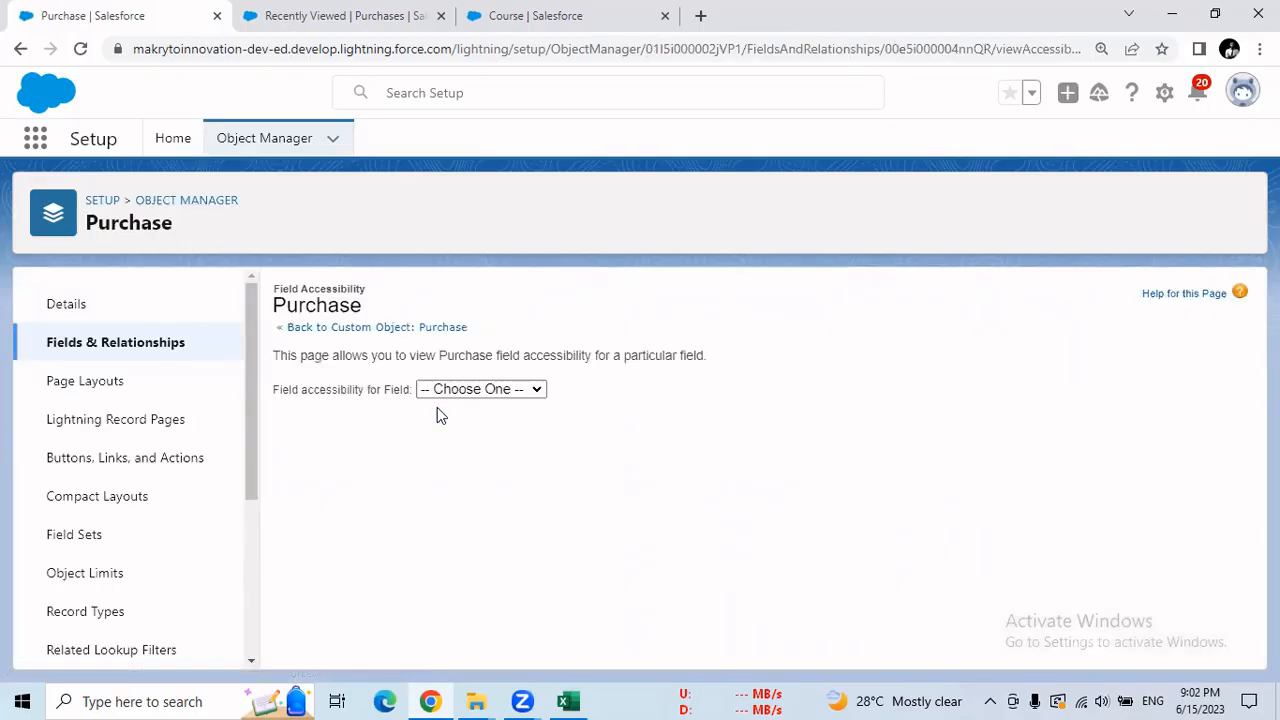
Step: Make the hidden Mode of Payment field visible on the Purchase Layout for System Administrator and save
left_click(491, 392)
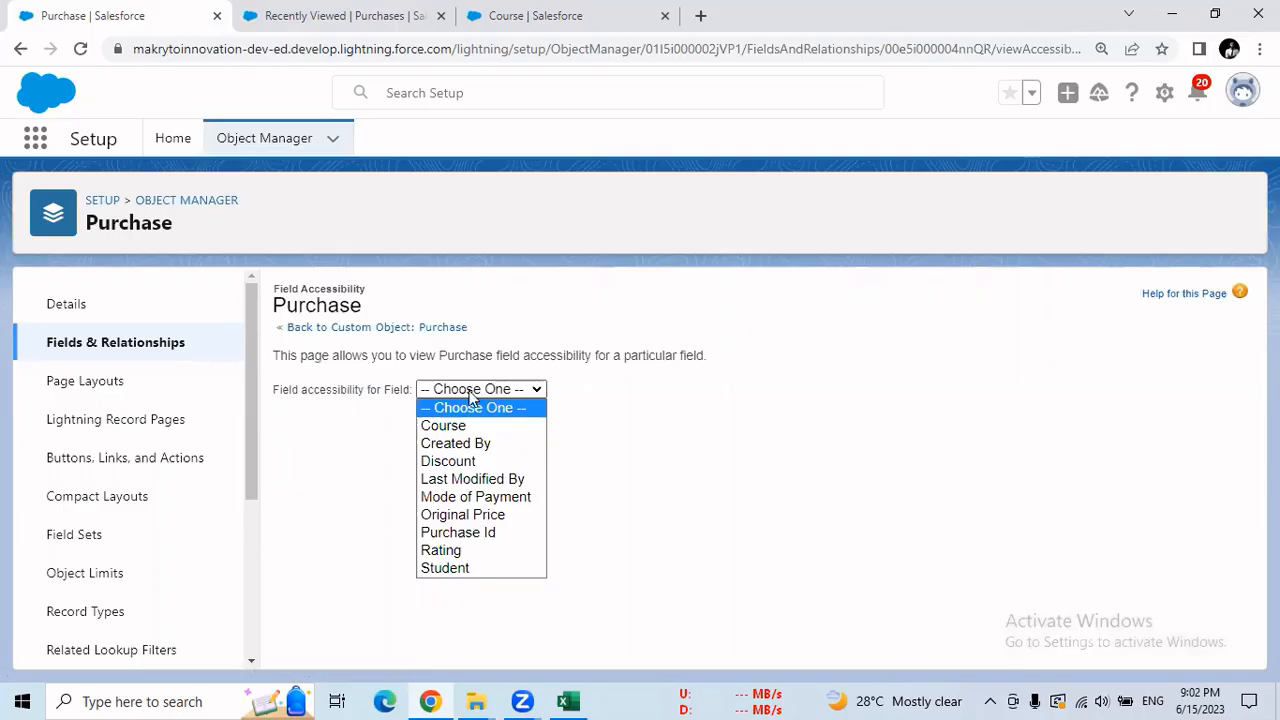
left_click(476, 497)
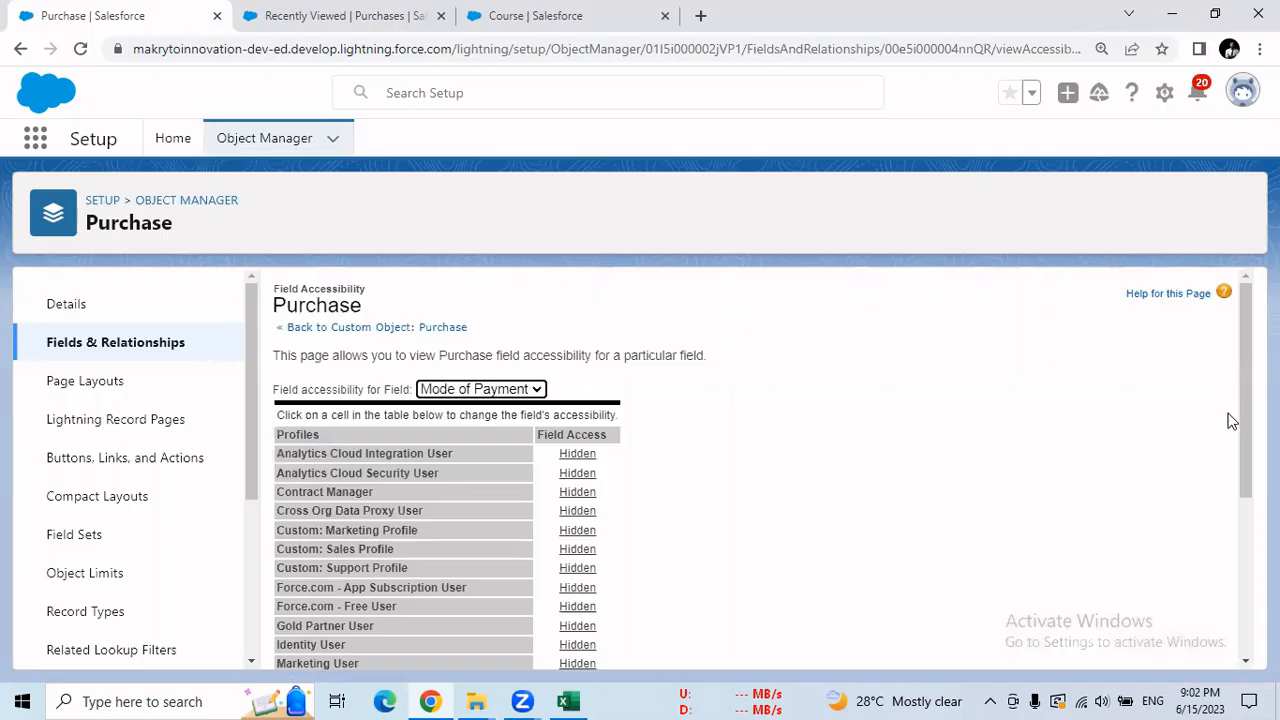
left_click_drag(1243, 417, 1239, 572)
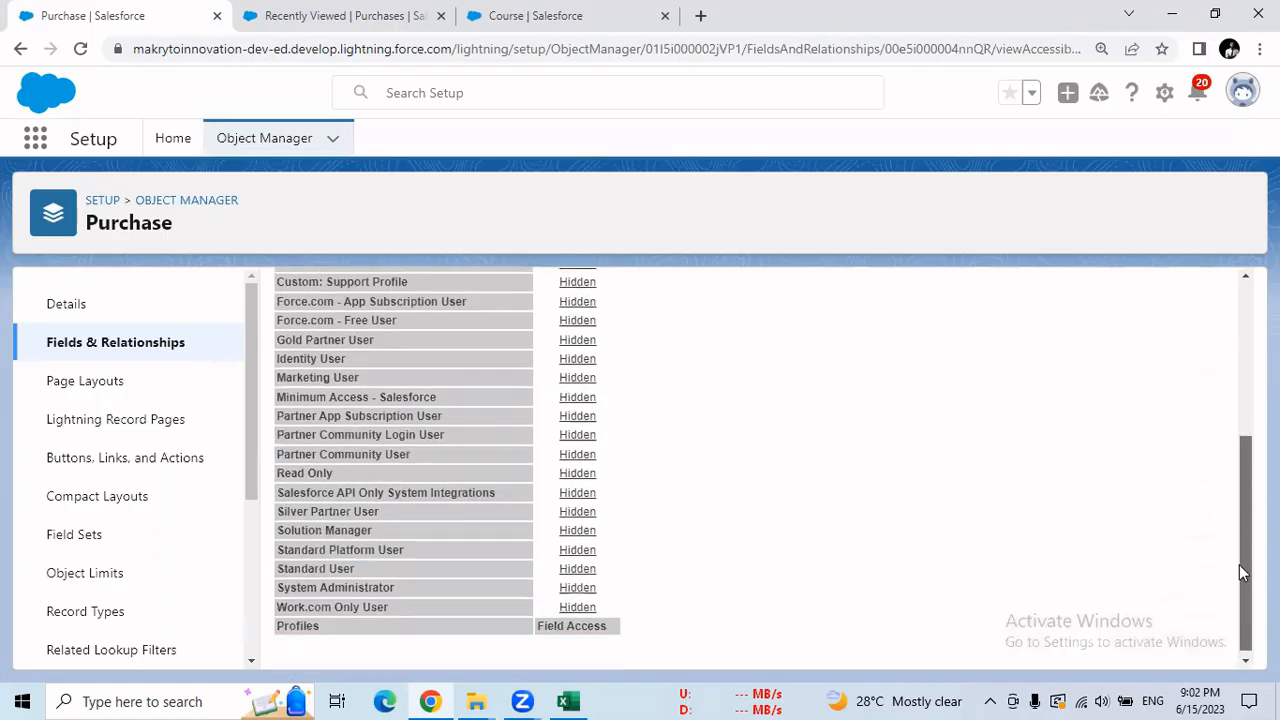
left_click(586, 595)
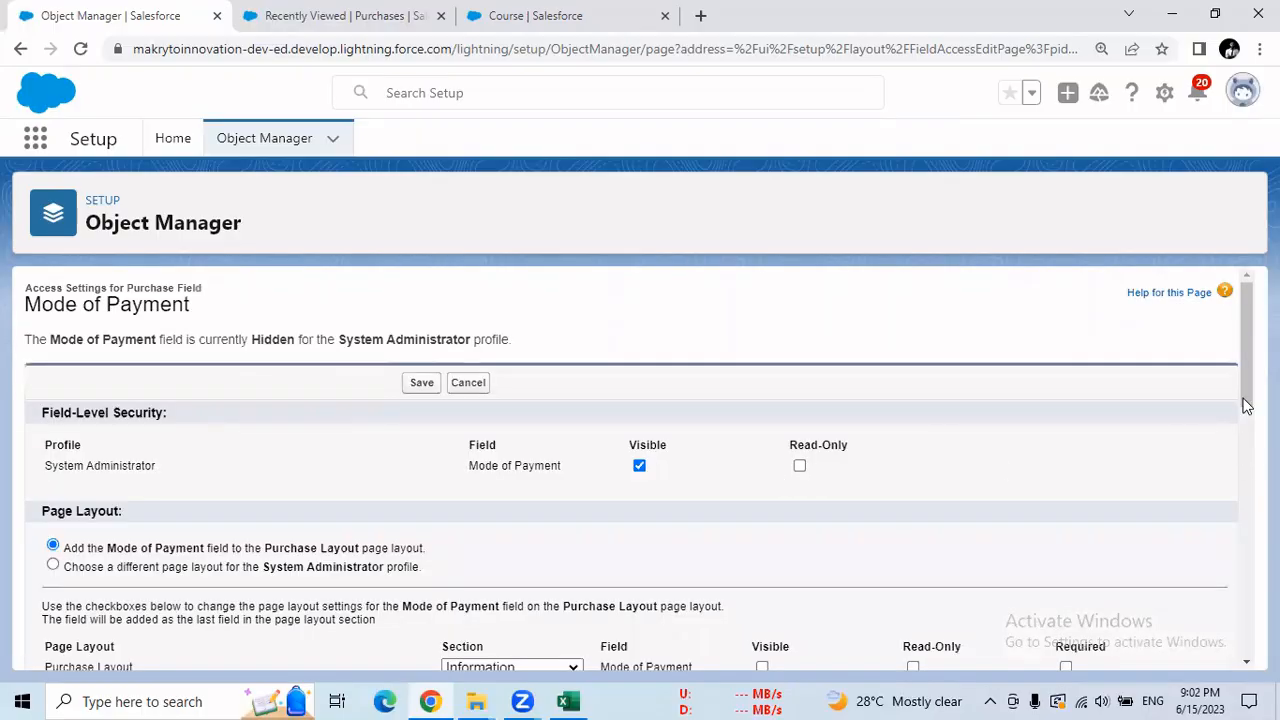
scroll(1247, 405, "down", 3)
left_click(762, 458)
scroll(797, 354, "up", 3)
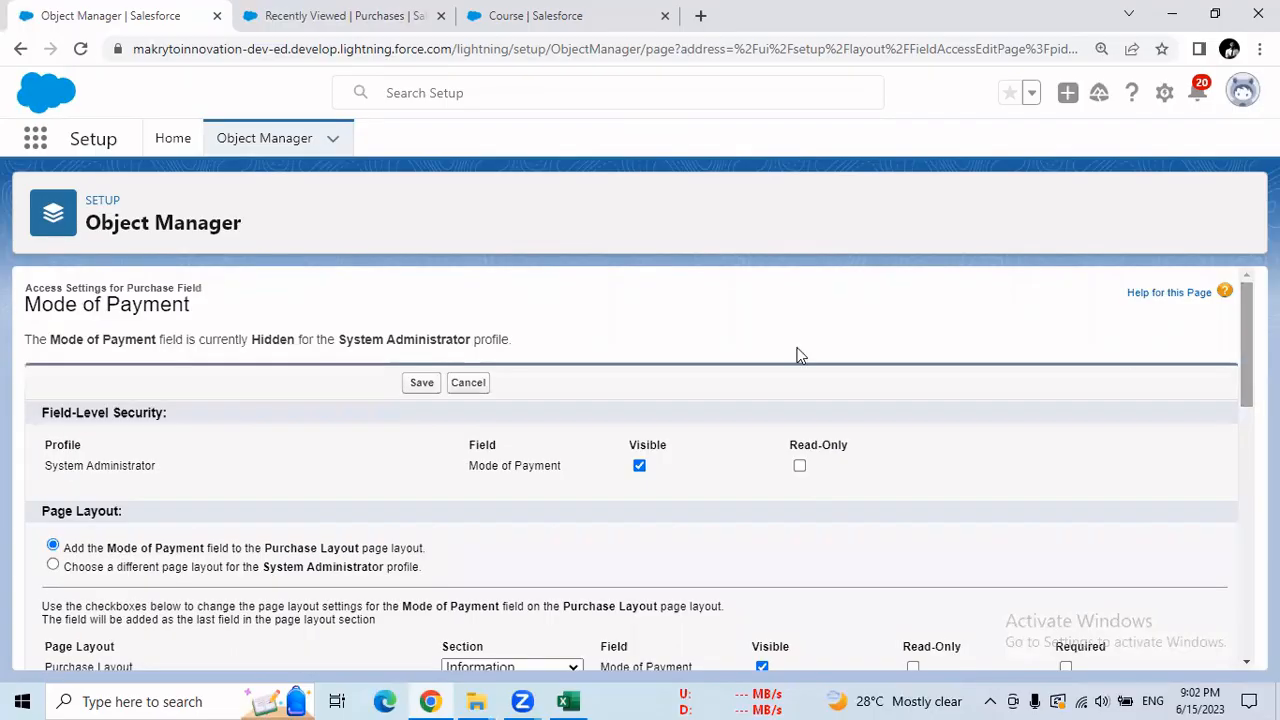
left_click(420, 383)
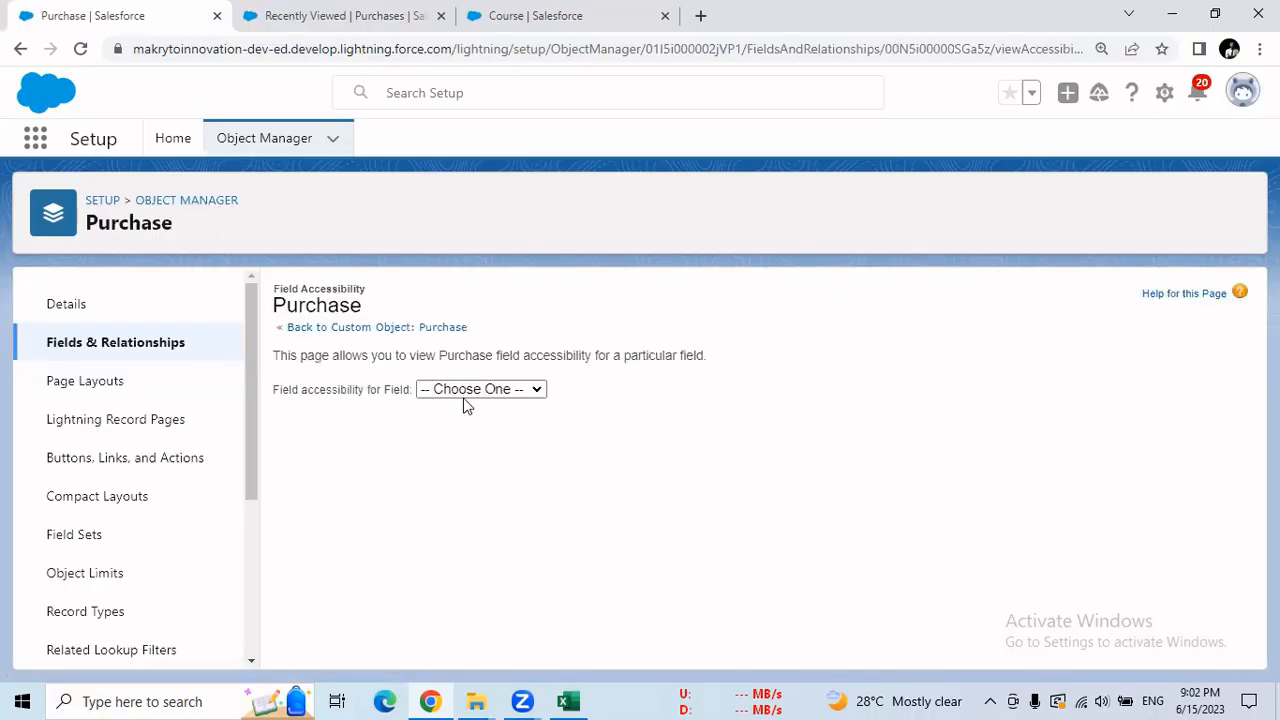
Step: Make the hidden Original Price field visible on the Purchase Layout for System Administrator and save
left_click(464, 391)
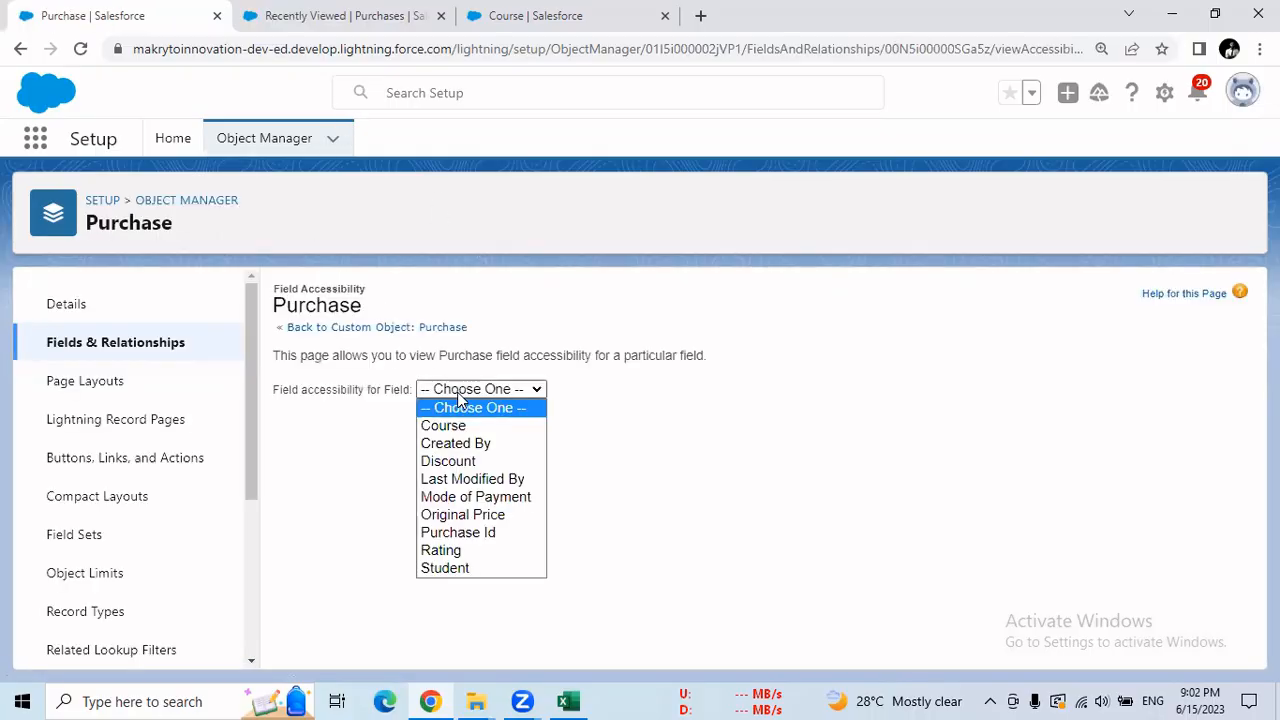
left_click(463, 515)
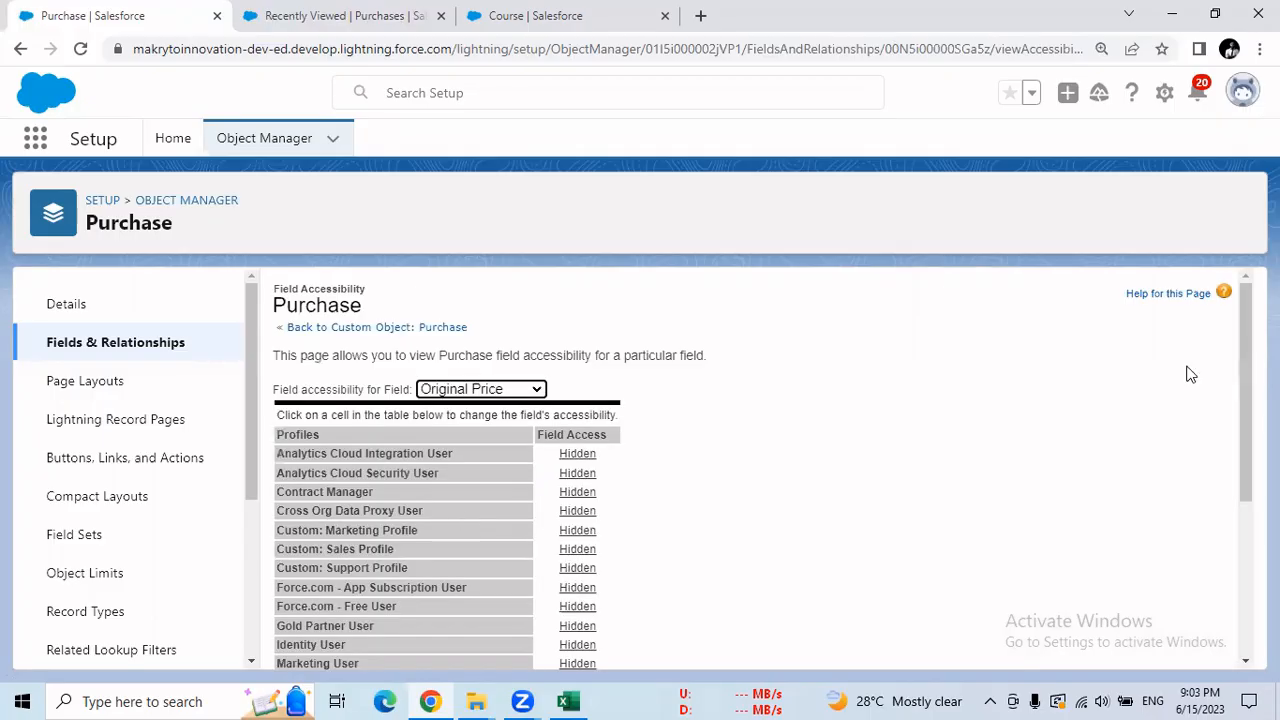
left_click_drag(1247, 404, 1247, 560)
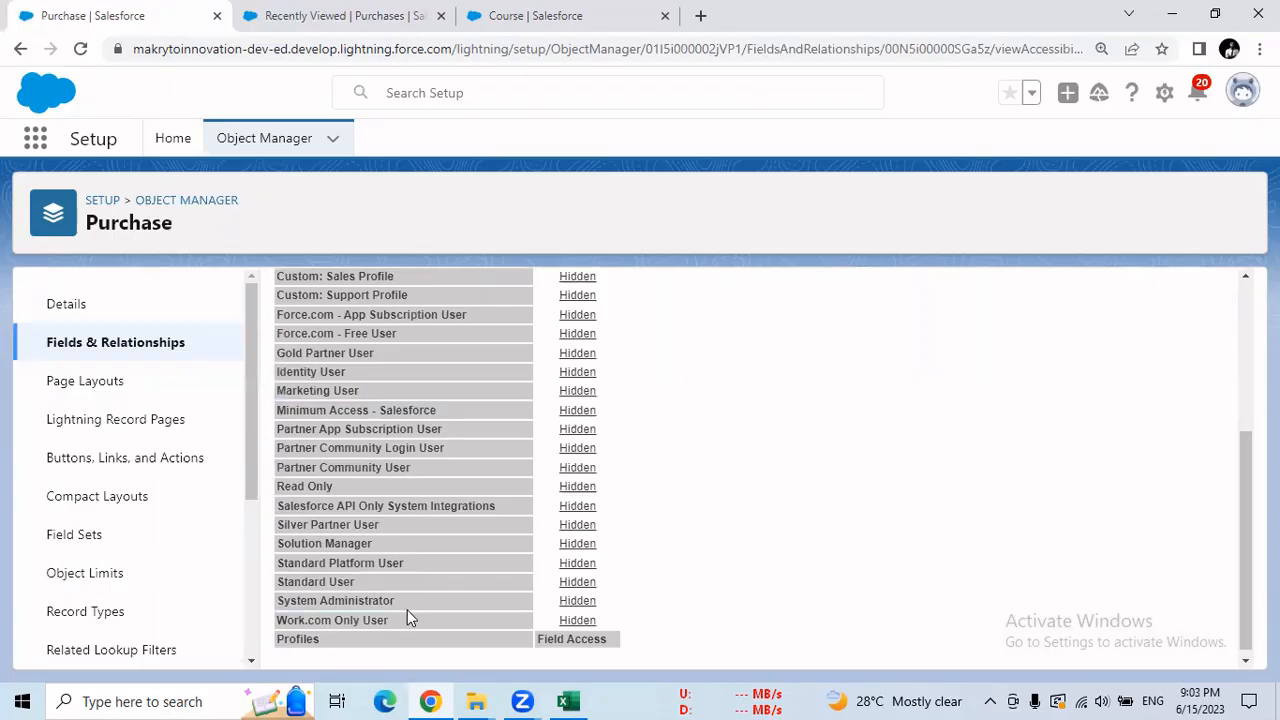
left_click(561, 601)
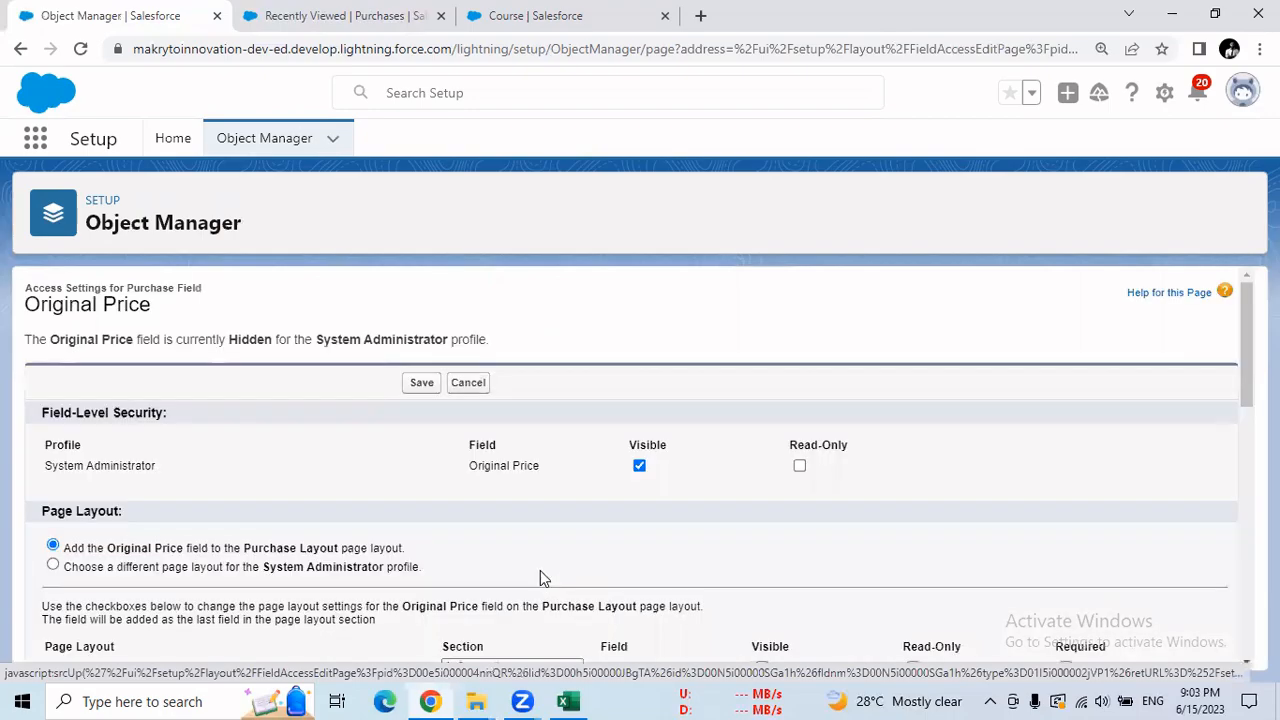
scroll(980, 486, "down", 2)
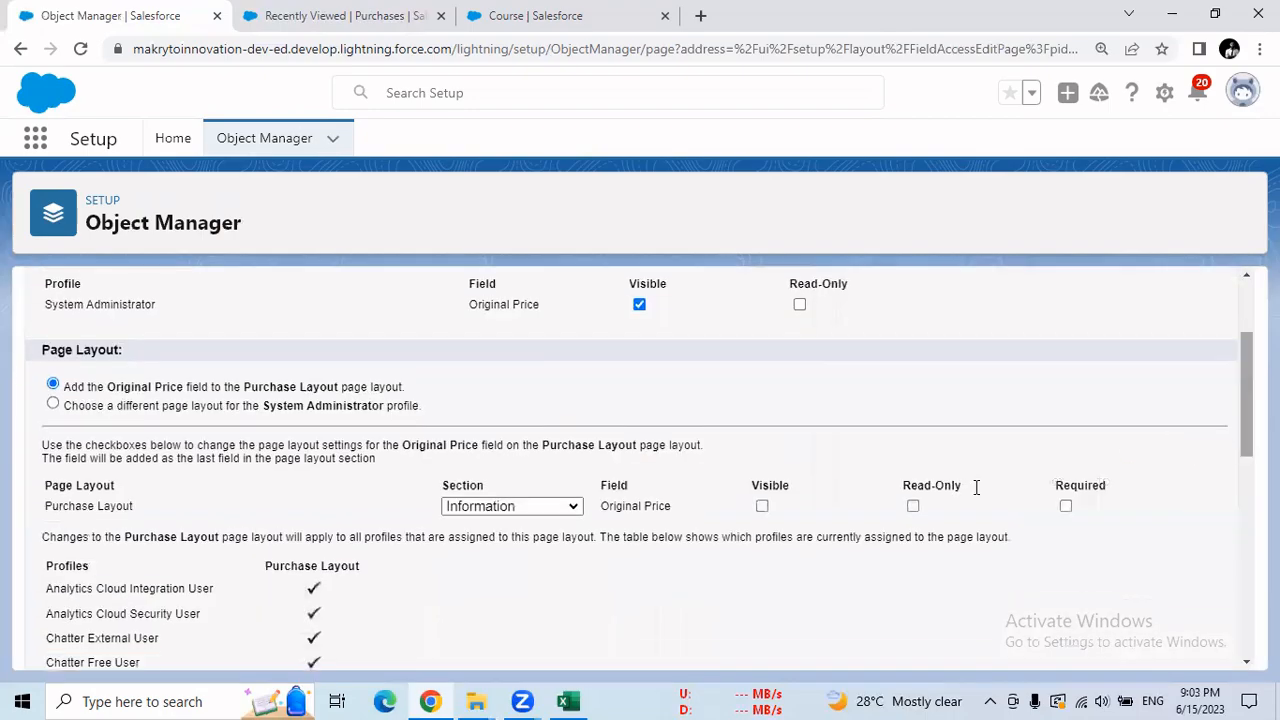
left_click(762, 506)
scroll(1233, 427, "up", 2)
left_click(421, 384)
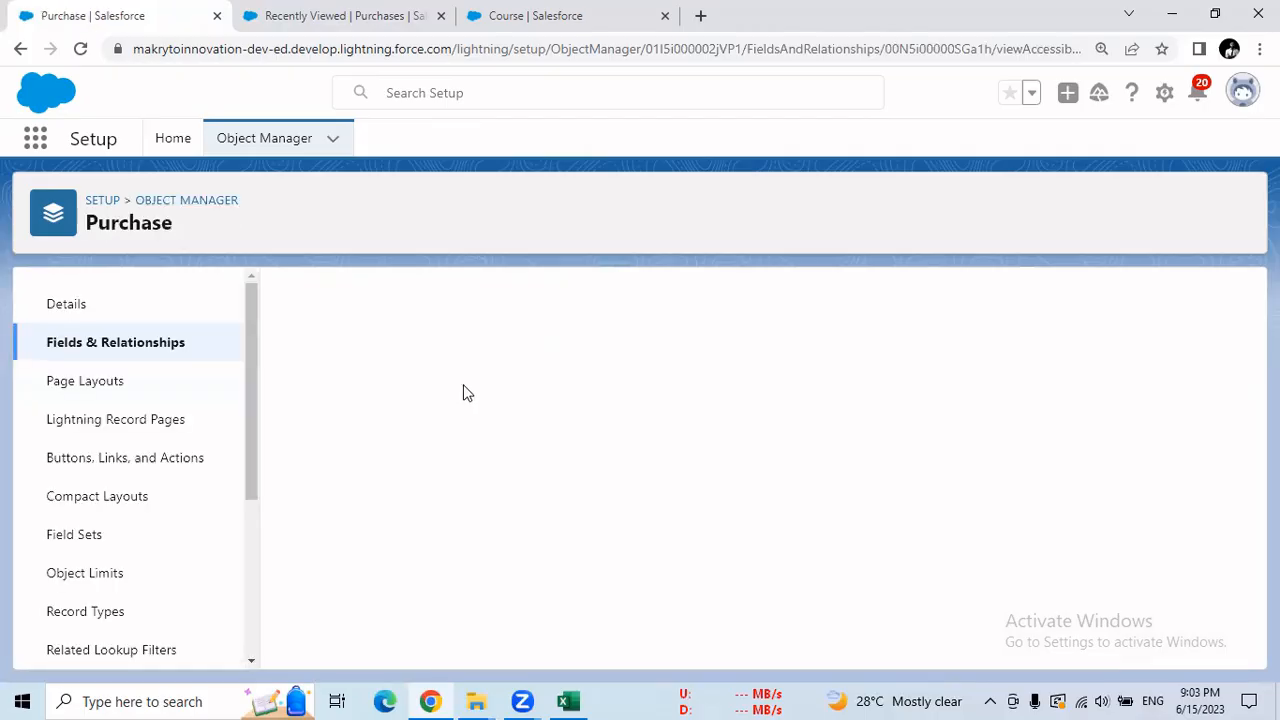
Step: Return to the TMS app's Purchases list, check the New Purchase form for the newly exposed fields, and close it
left_click(466, 390)
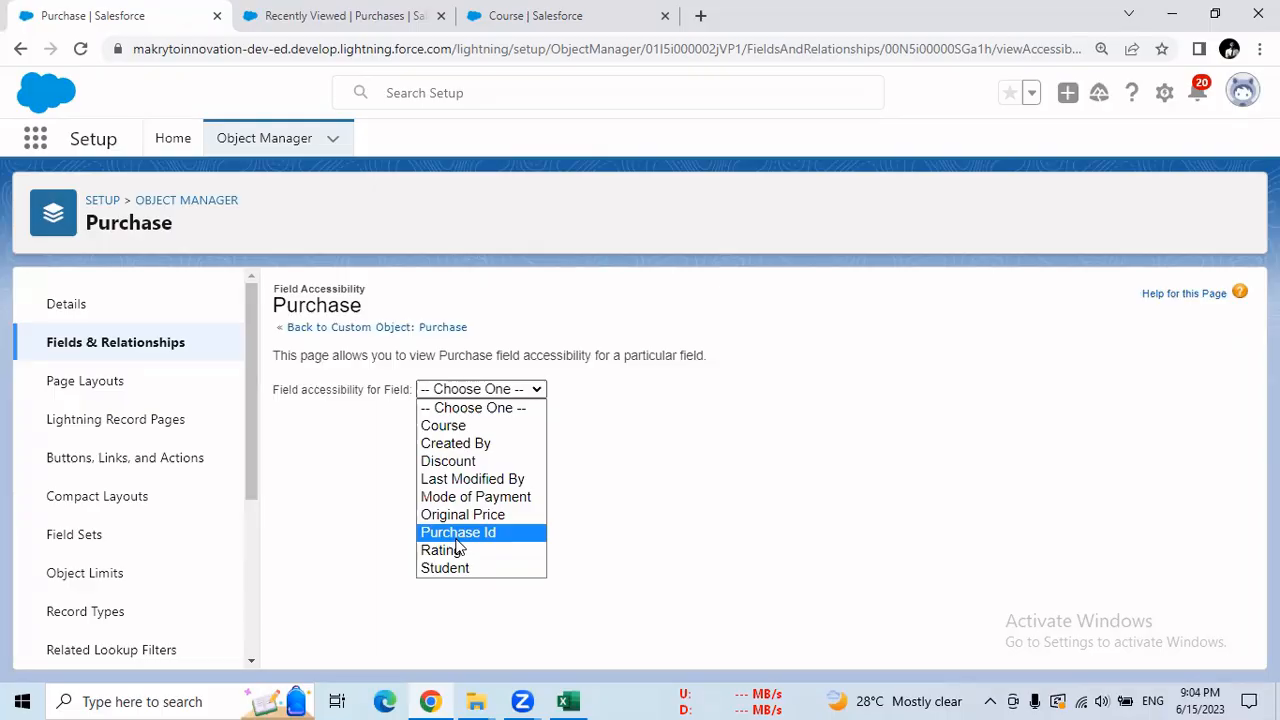
left_click(347, 15)
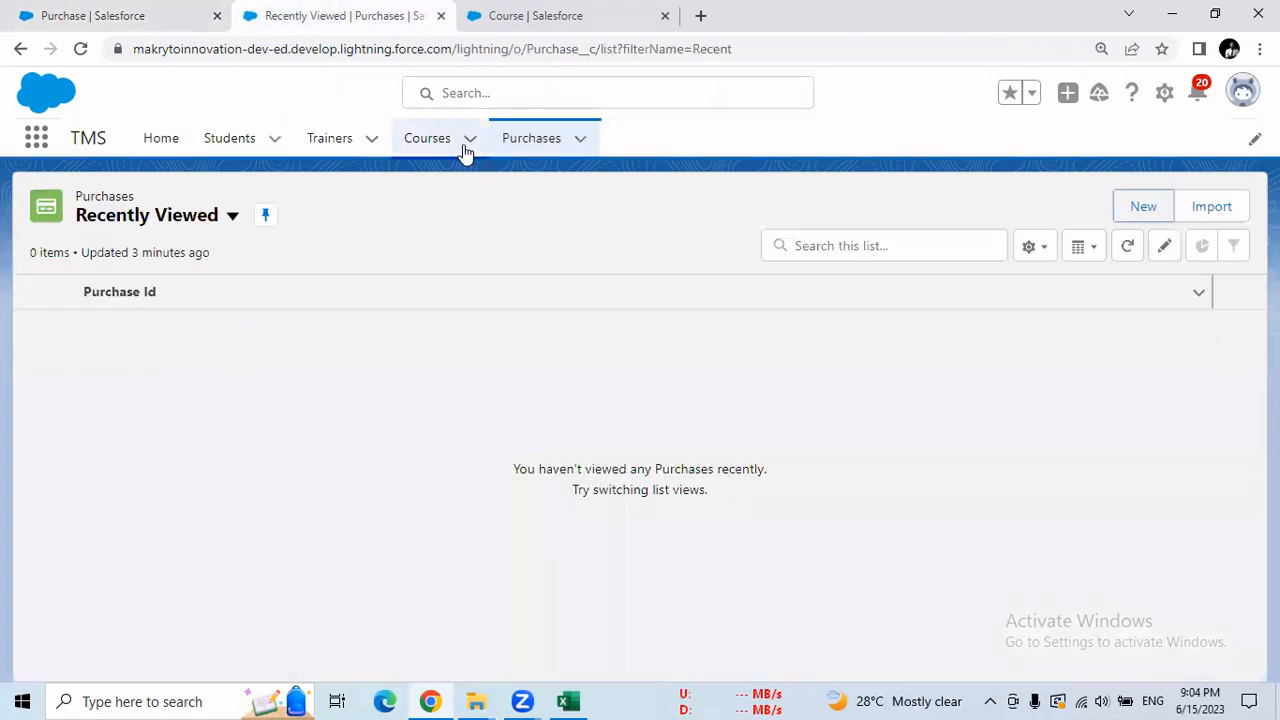
left_click(543, 151)
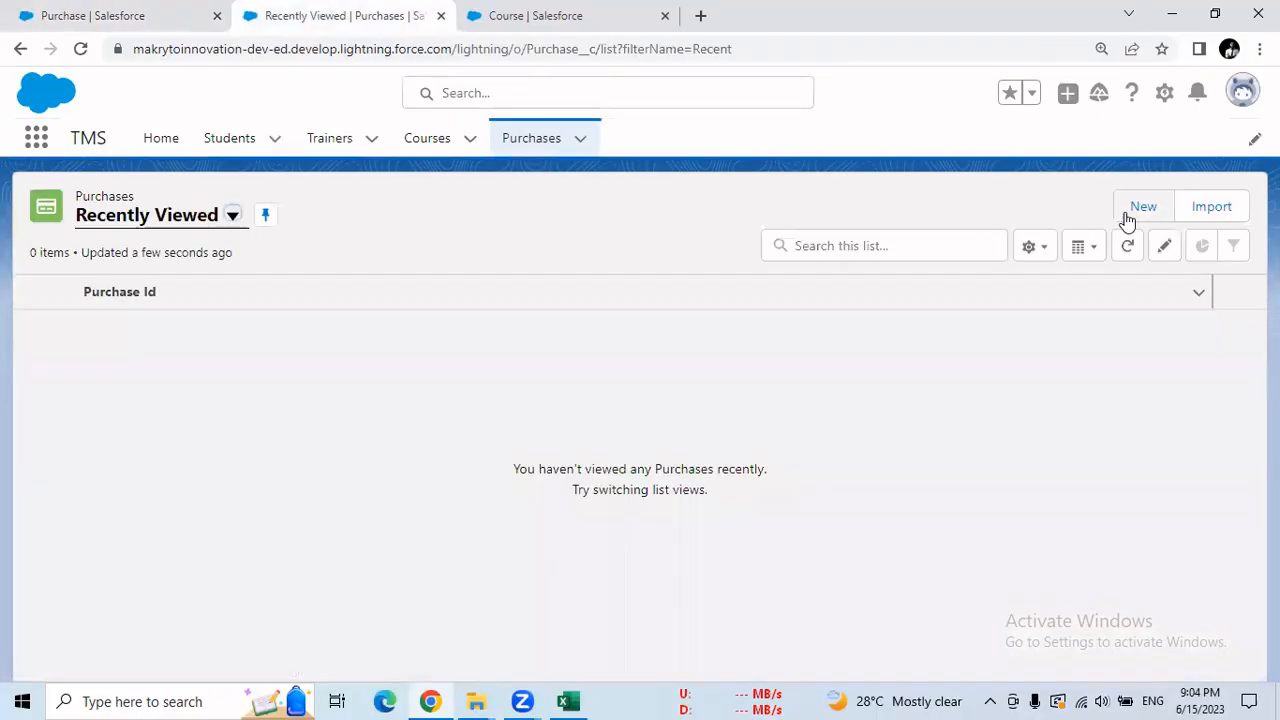
left_click(1125, 214)
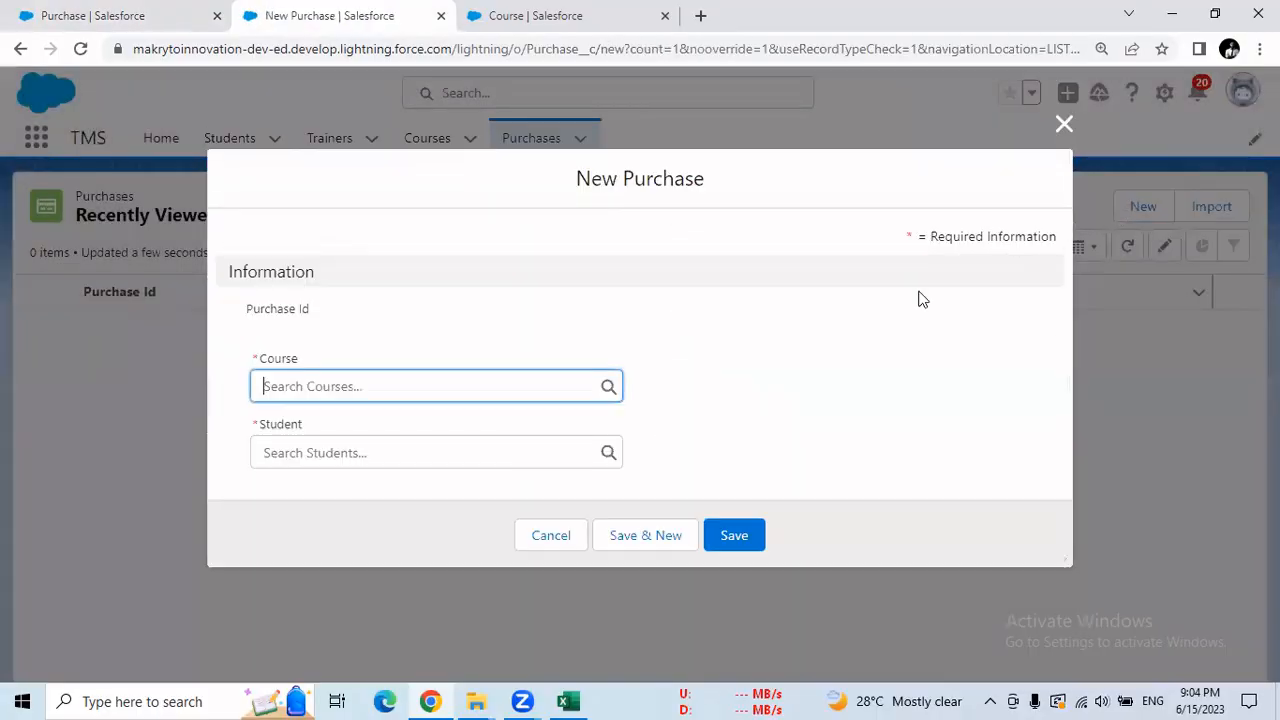
left_click(1063, 124)
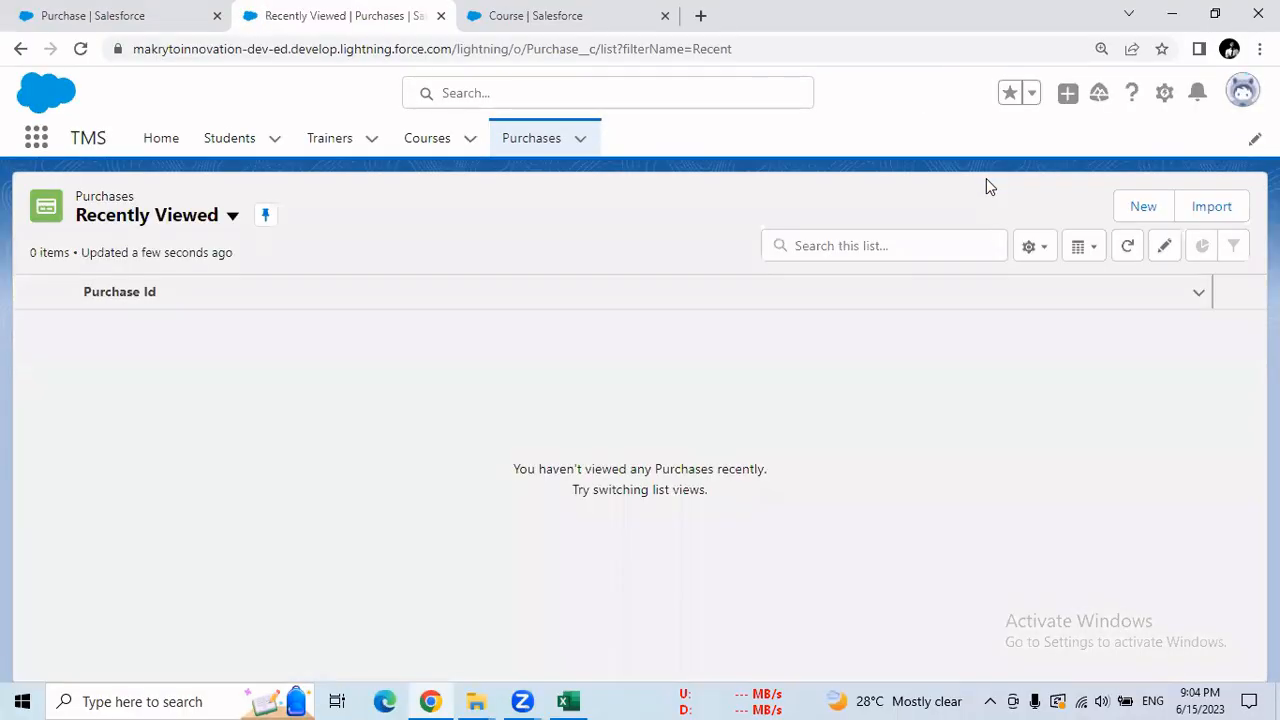
left_click(1137, 207)
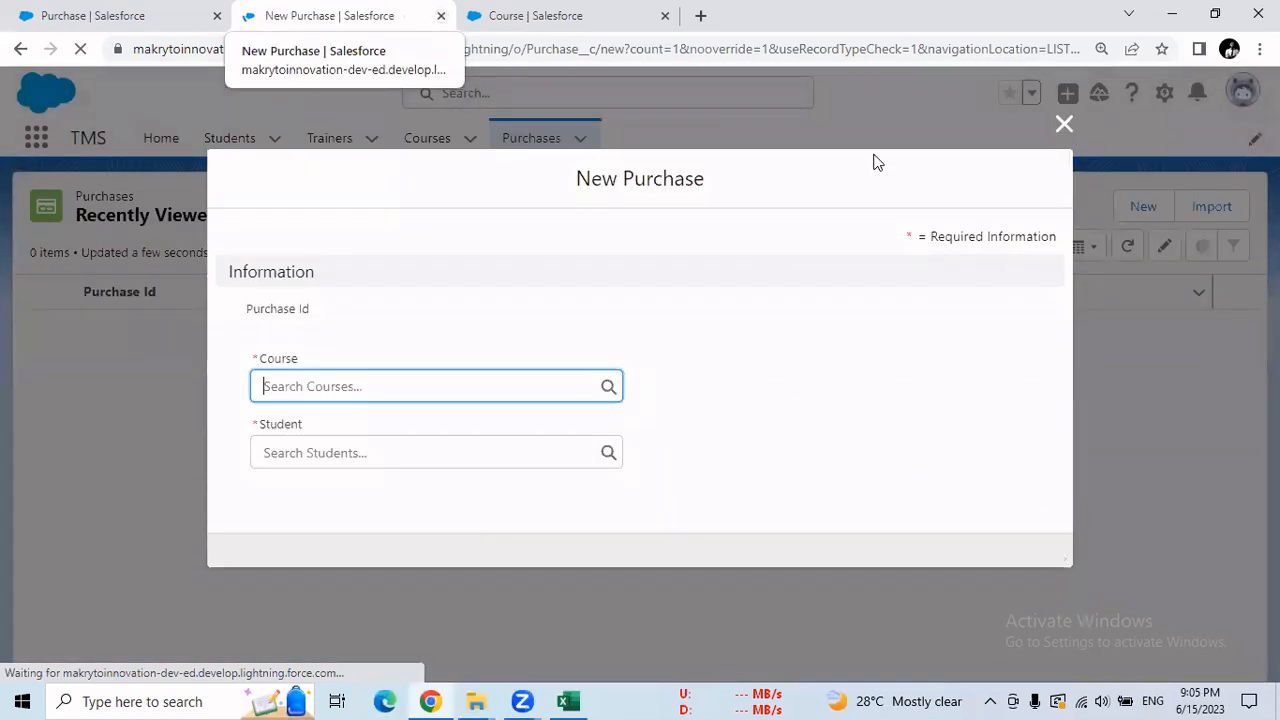
left_click(1063, 123)
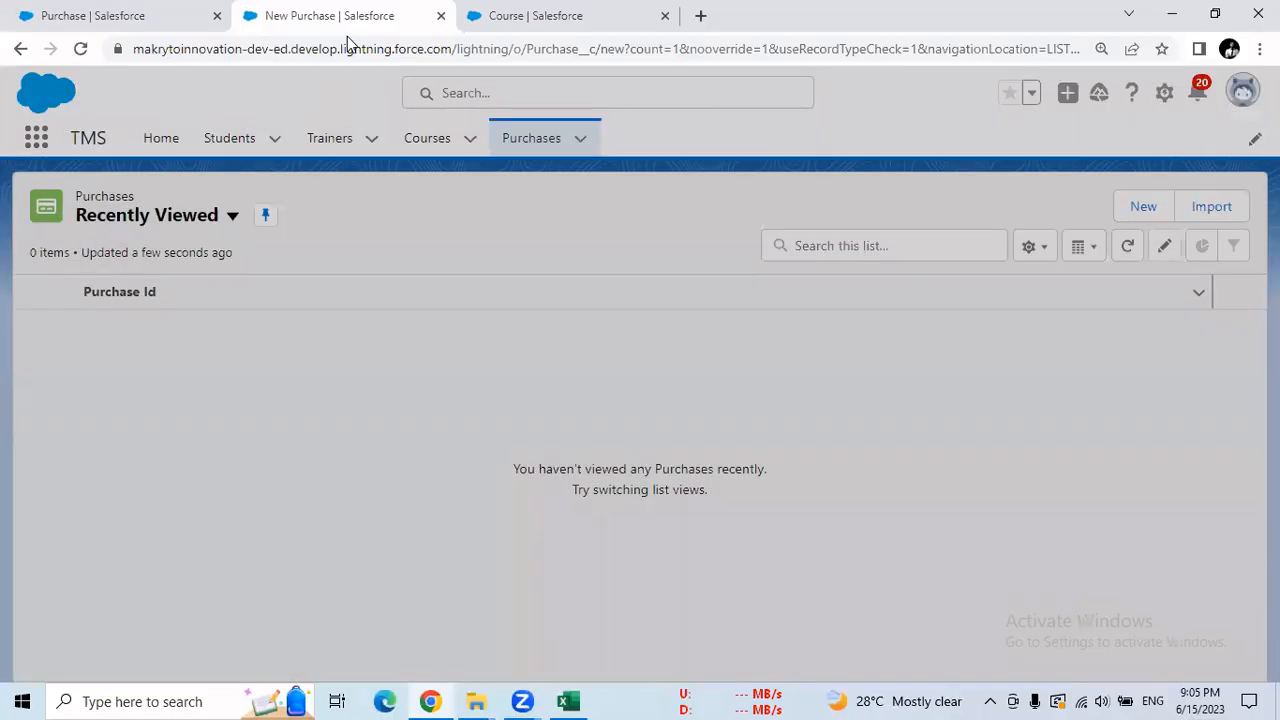
Step: Close the TMS browser tab and reopen the TMS app in a new tab placed before the Course setup tab
key("ctrl+w")
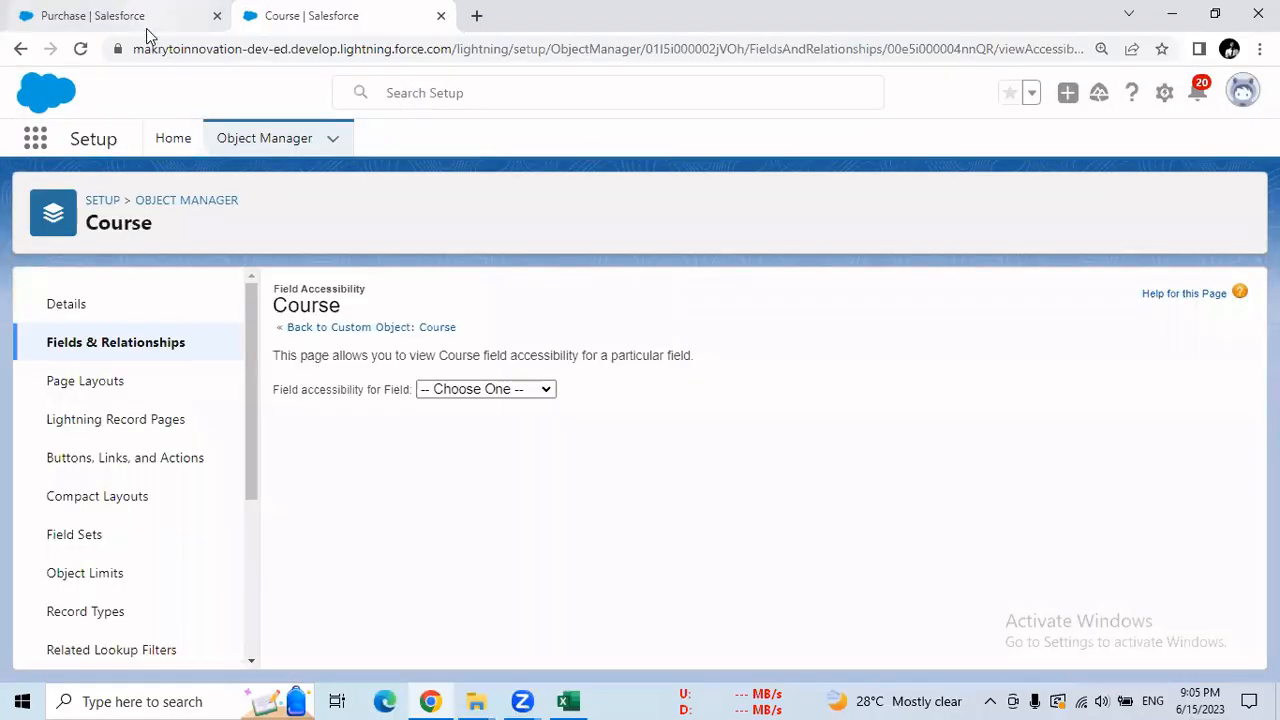
left_click(38, 141)
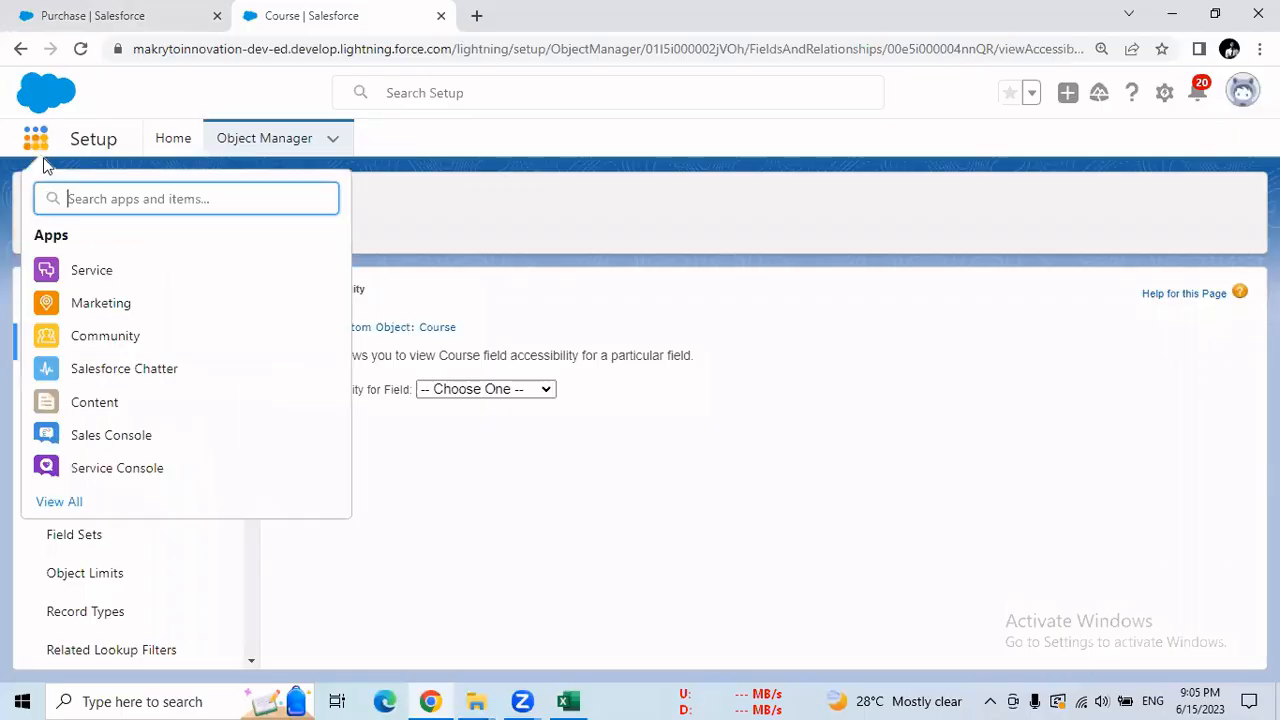
type("tm")
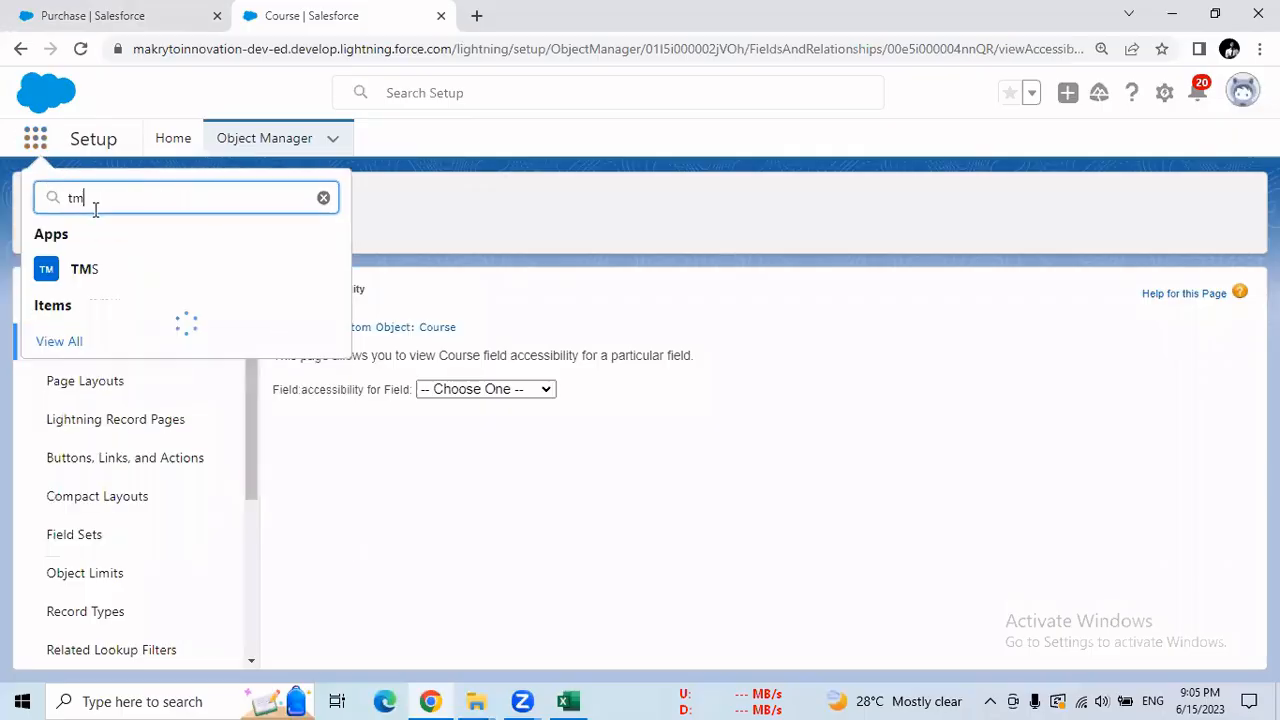
type("s")
right_click(98, 268)
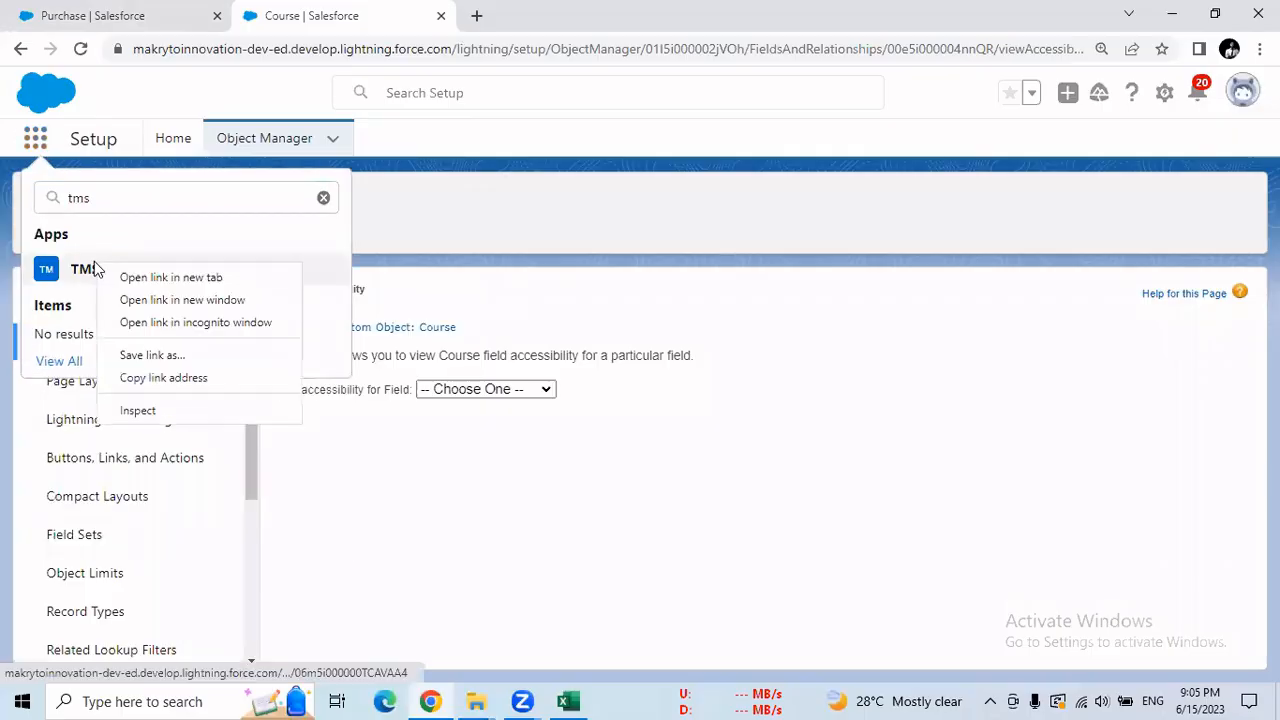
left_click(133, 280)
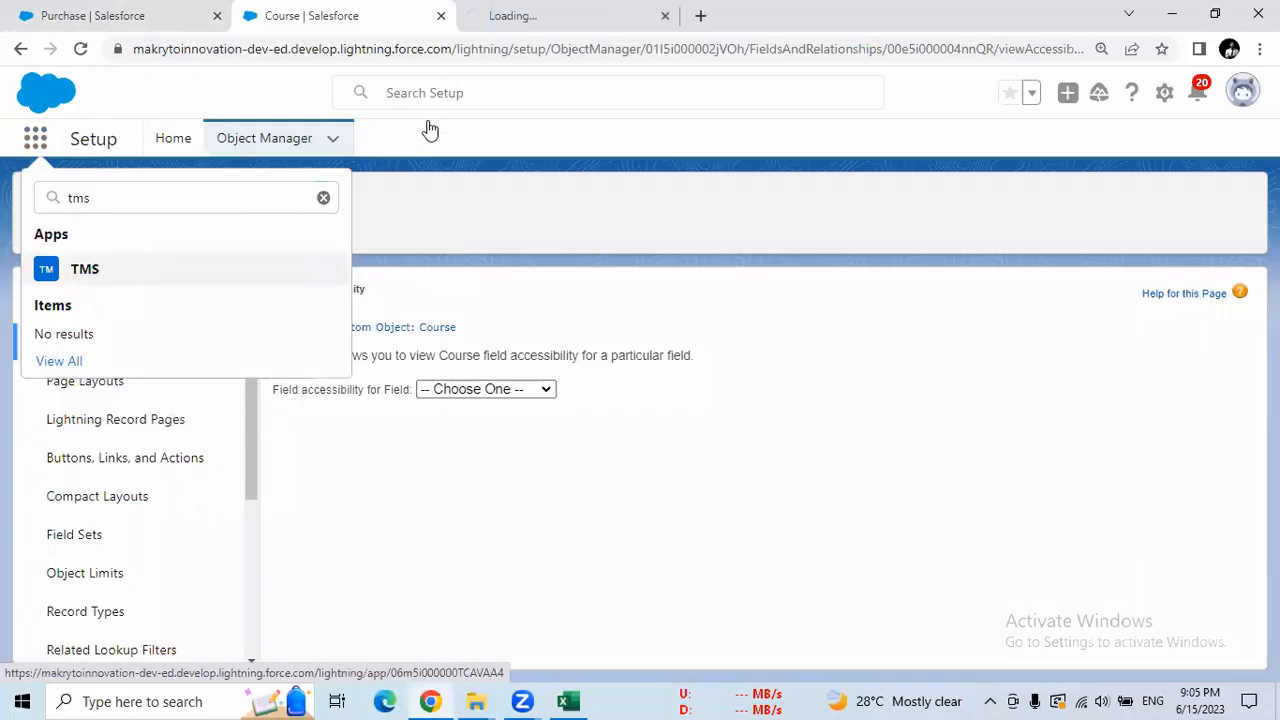
left_click_drag(363, 28, 600, 40)
left_click(345, 18)
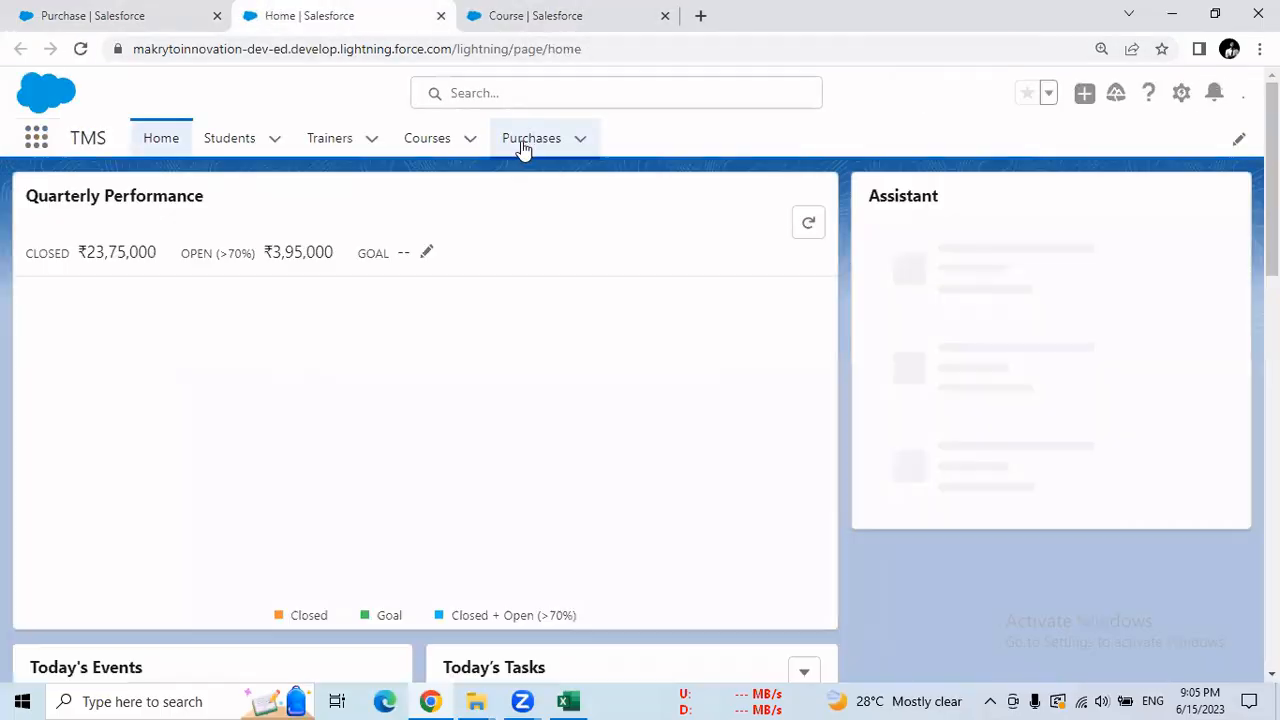
Step: Recheck the fields on the New Purchase form in the reopened TMS app and close the form
left_click(525, 143)
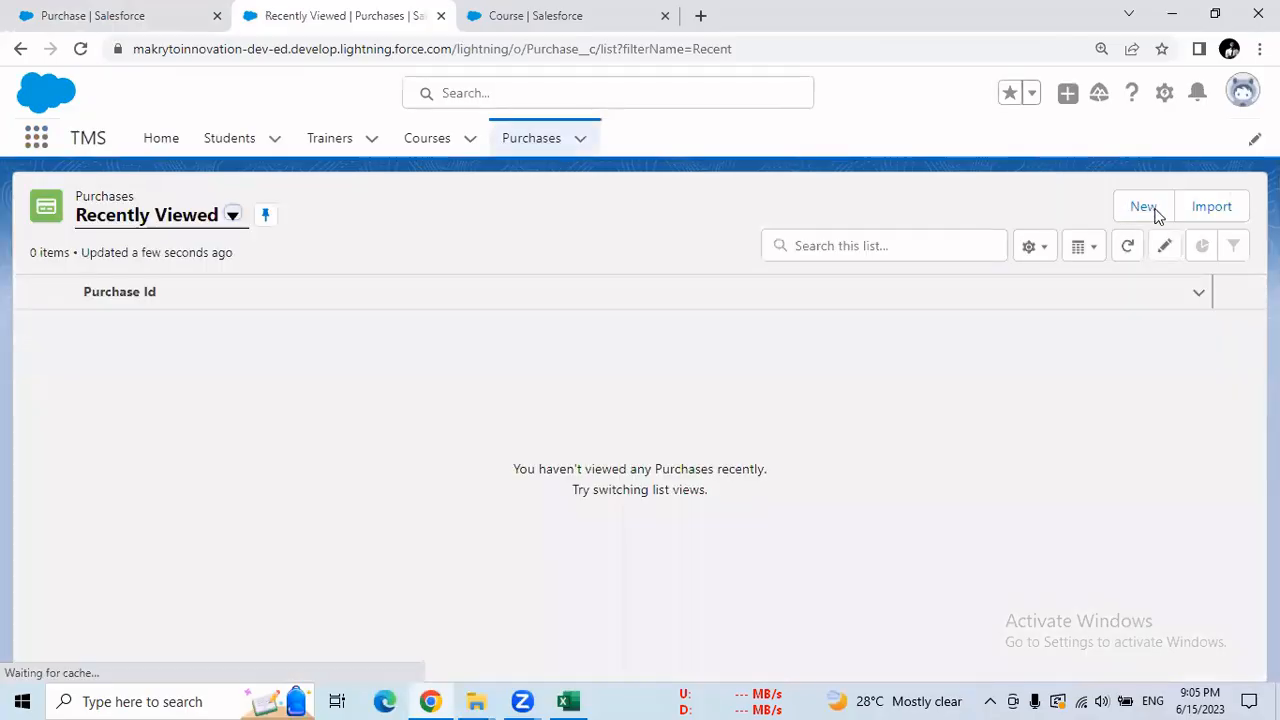
left_click(1143, 207)
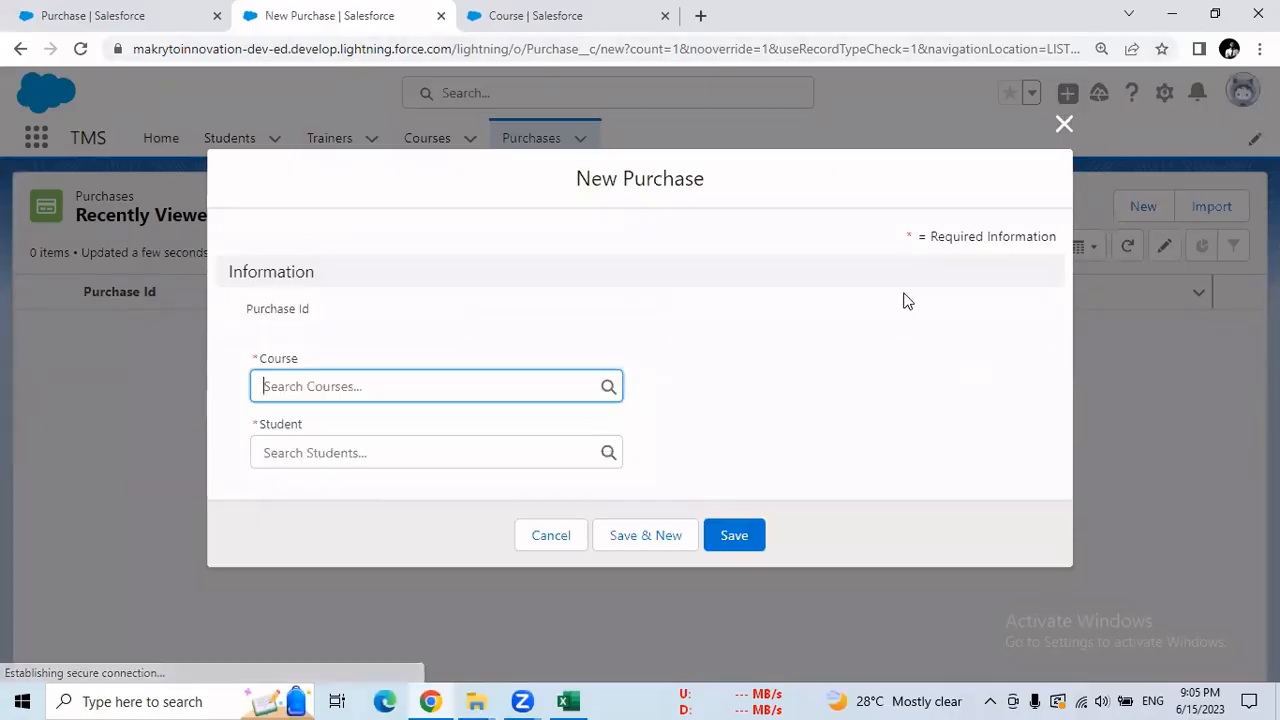
left_click(1059, 136)
left_click(1063, 118)
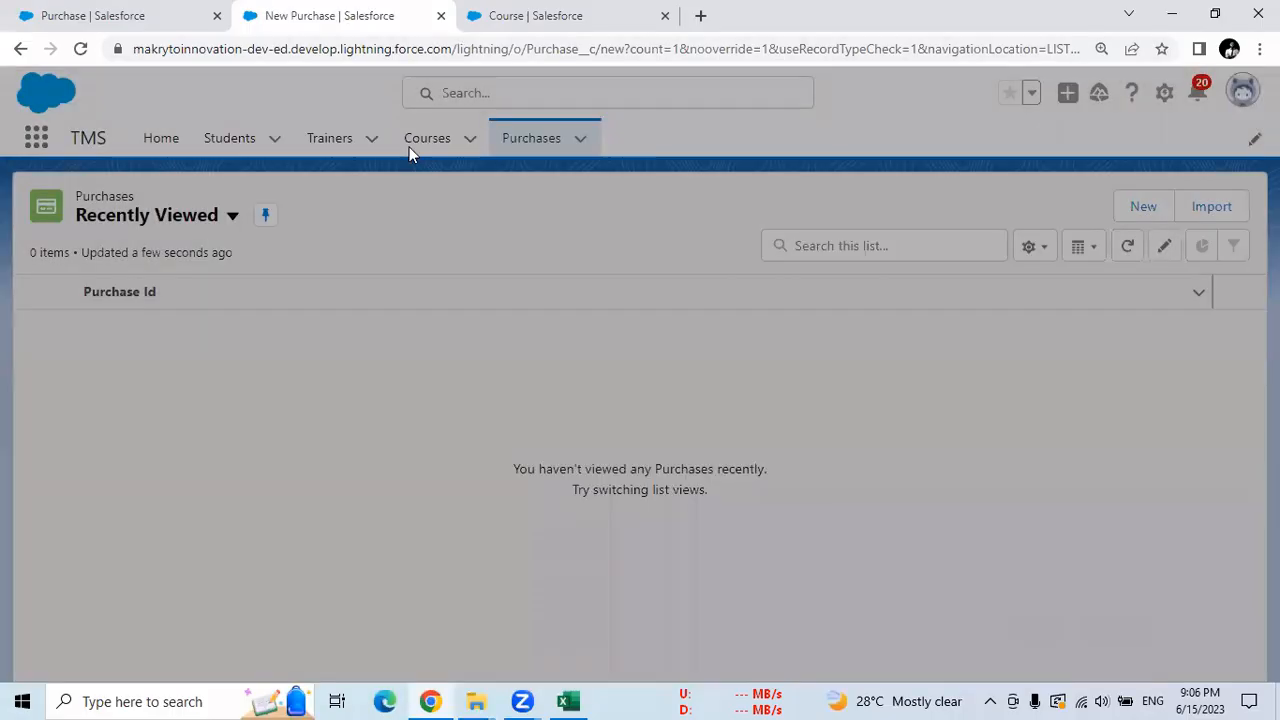
Step: View the Students list and open the New Trainer and New Course forms in turn, closing each without saving
left_click(226, 145)
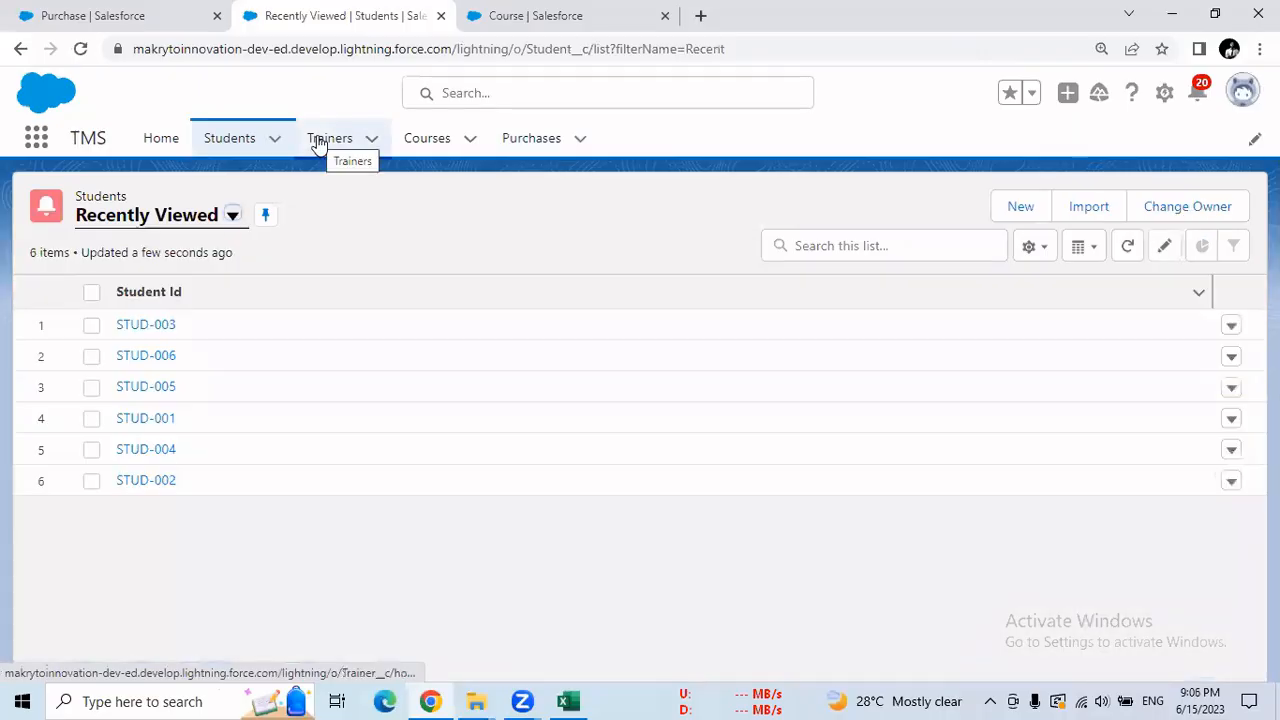
left_click(333, 146)
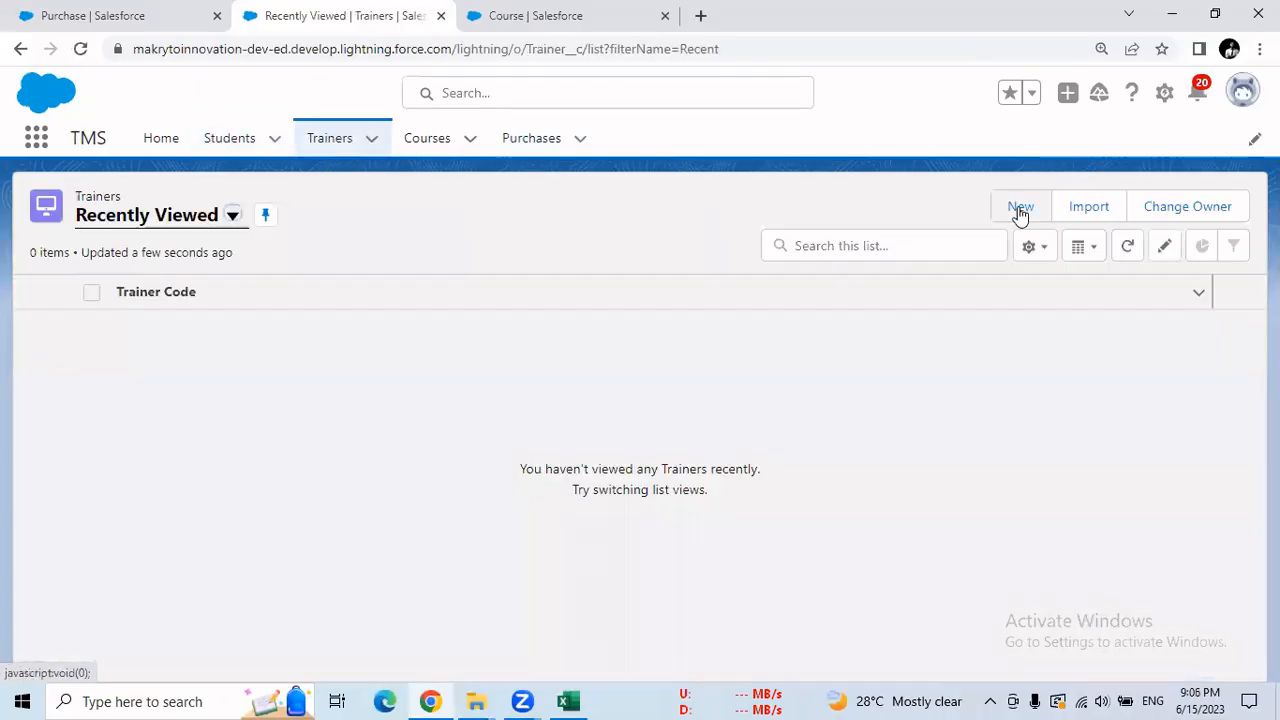
left_click(1005, 208)
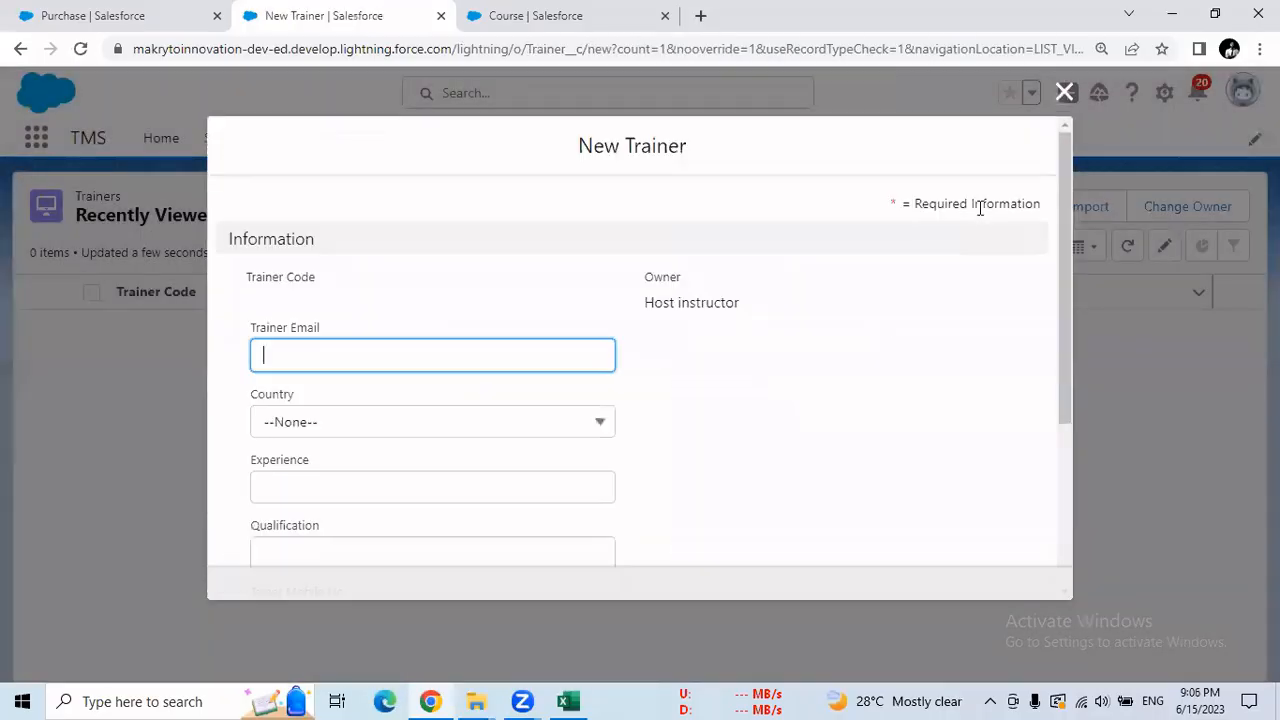
left_click(1063, 92)
left_click(445, 148)
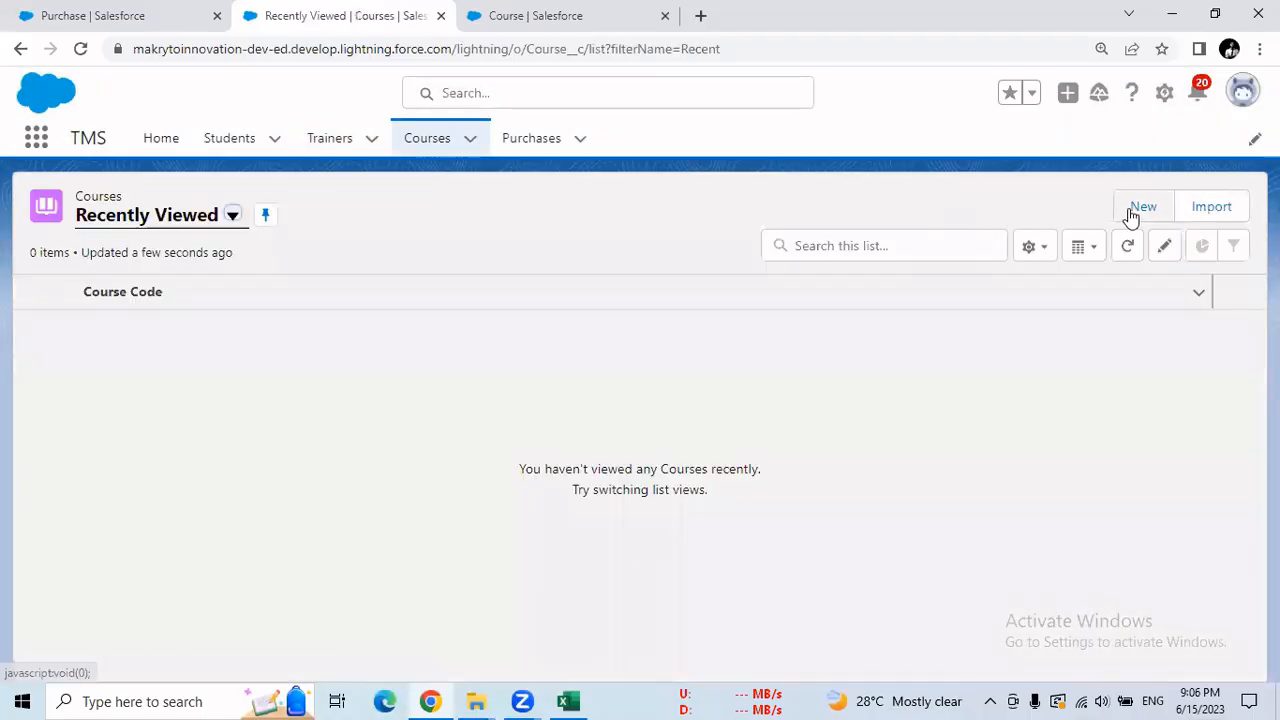
left_click(1124, 212)
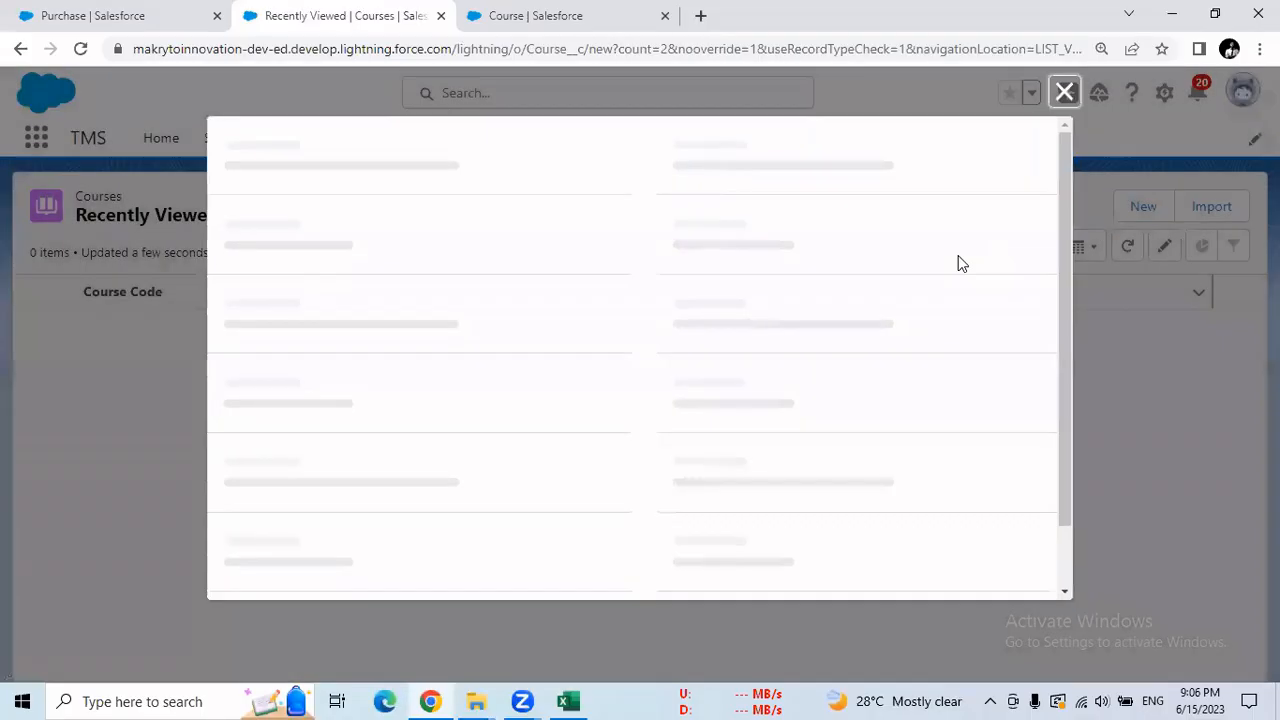
left_click_drag(1059, 246, 1060, 100)
left_click(1062, 93)
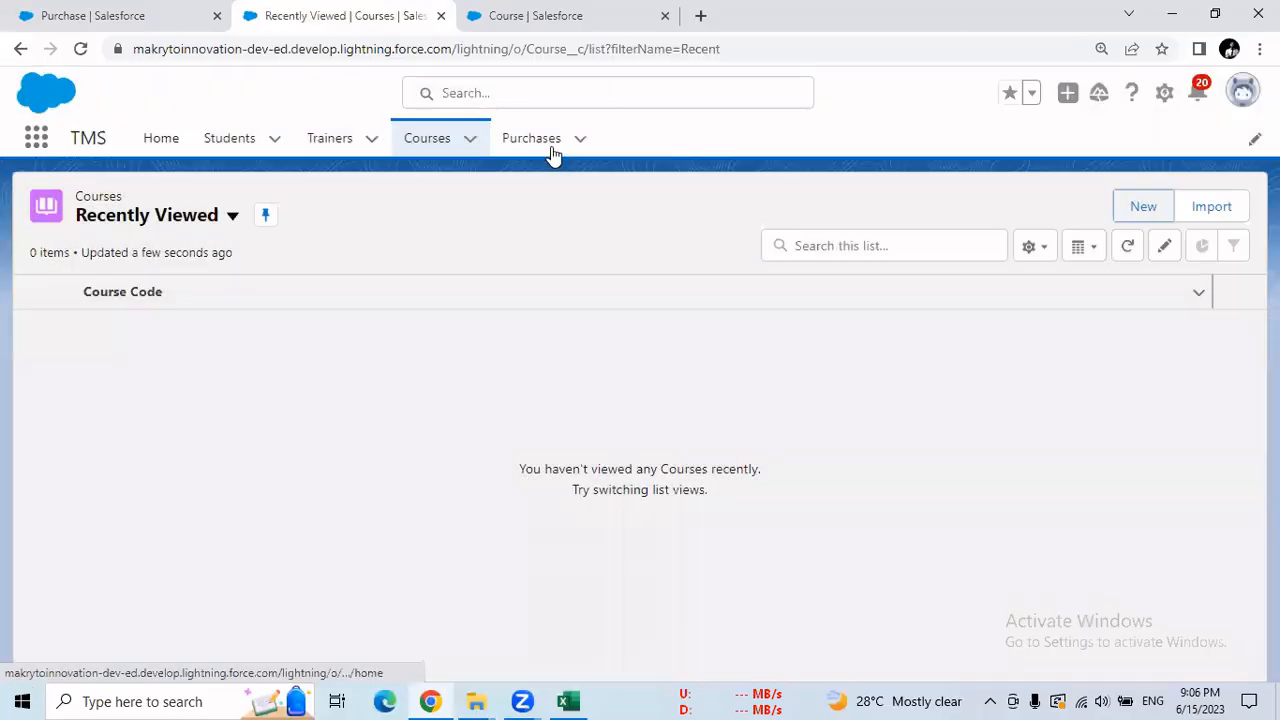
Step: Check the New Purchase form for the Discount, Mode of Payment and Original Price fields, and close it without saving
left_click(550, 146)
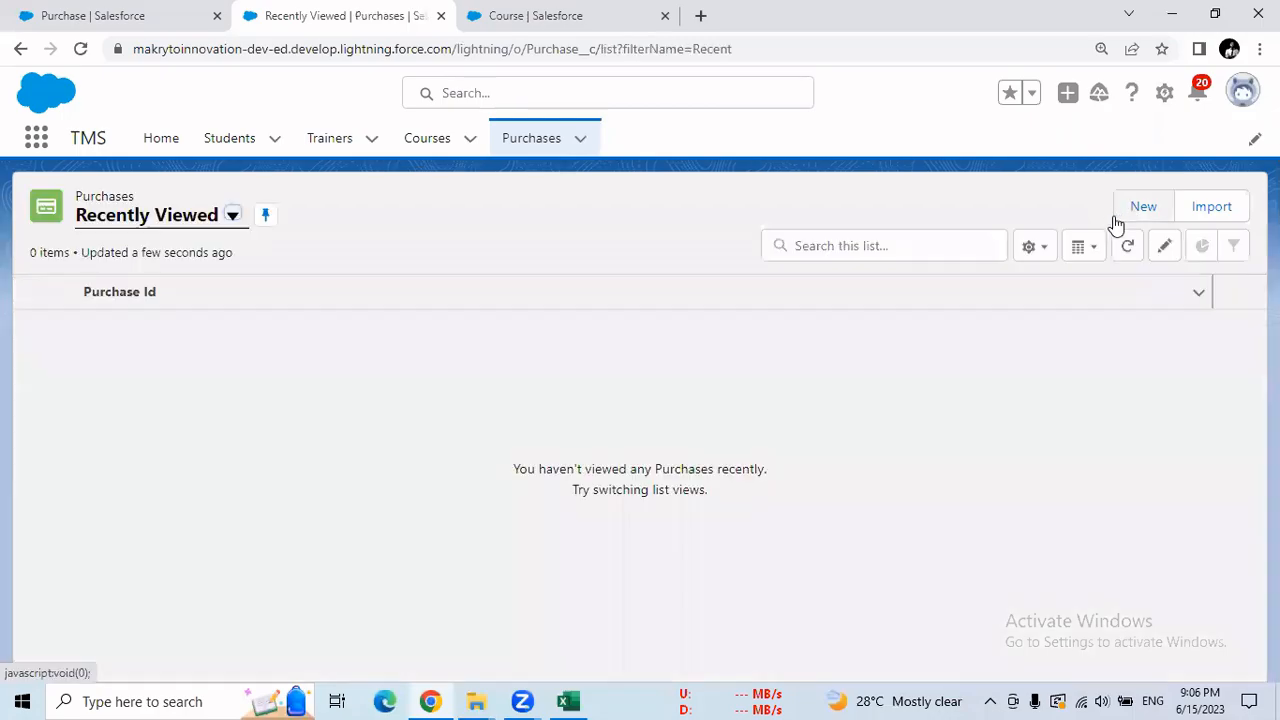
left_click(1134, 208)
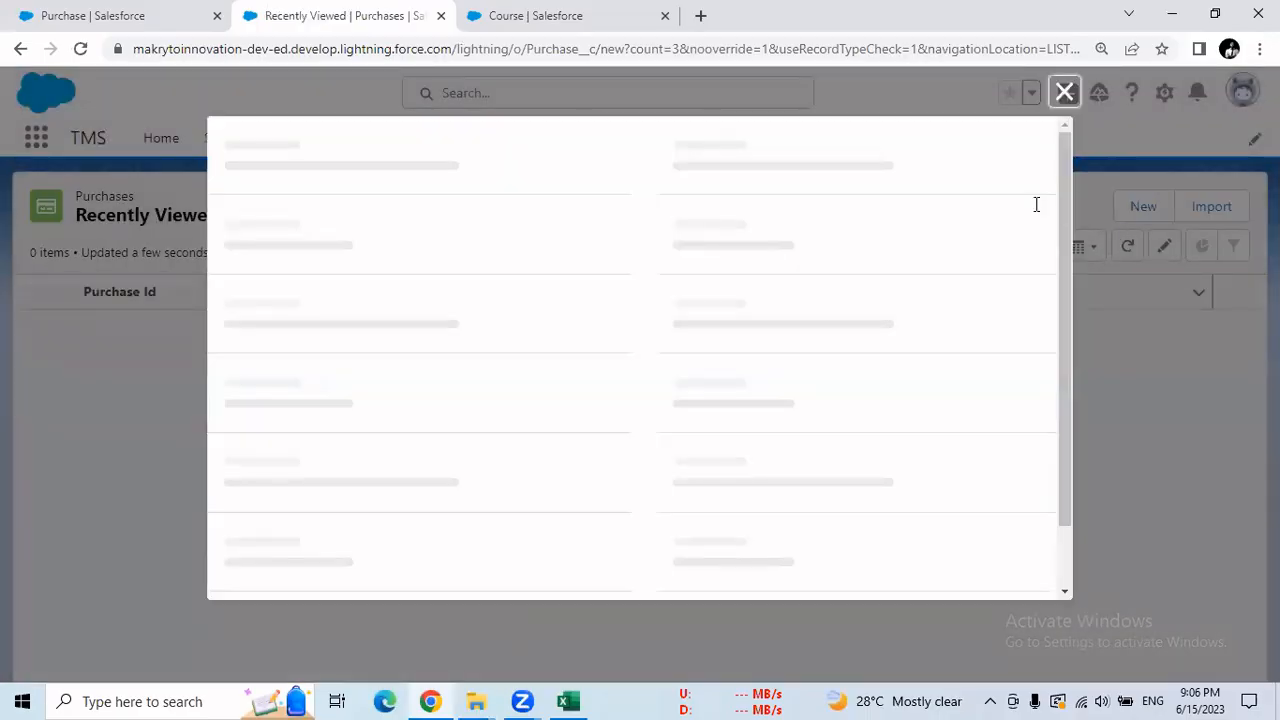
left_click_drag(1071, 357, 1063, 450)
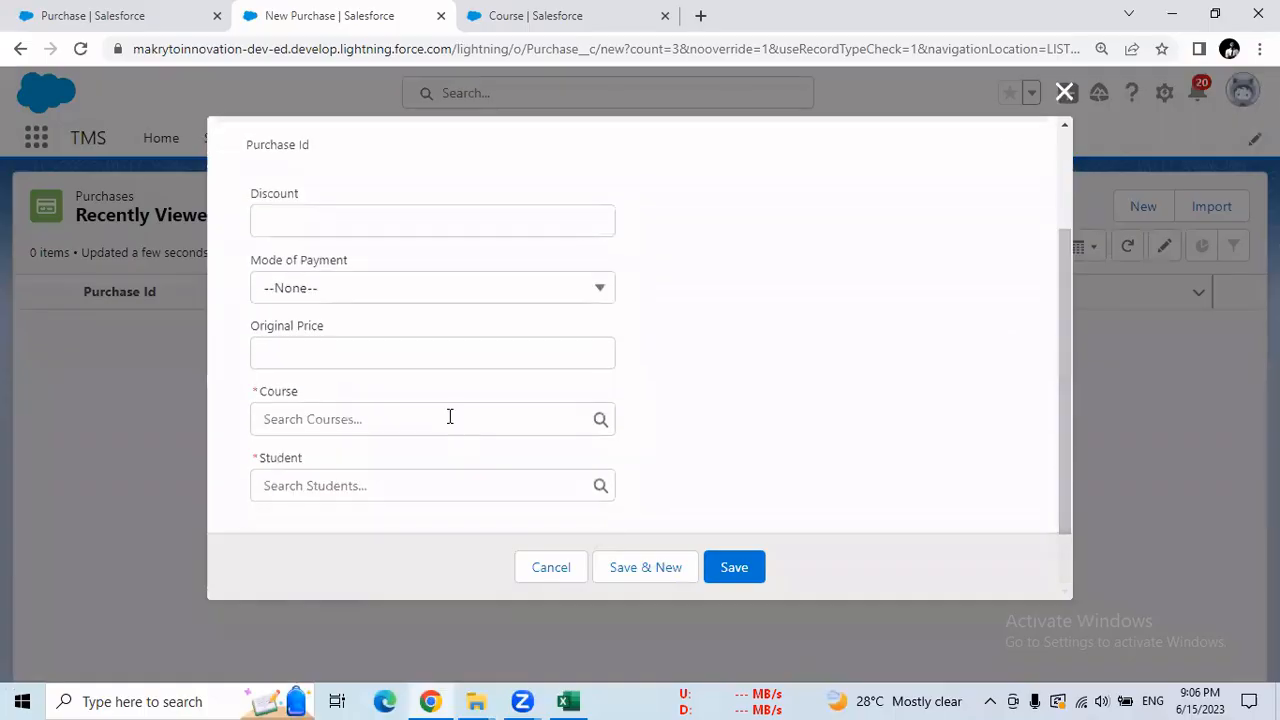
left_click(309, 357)
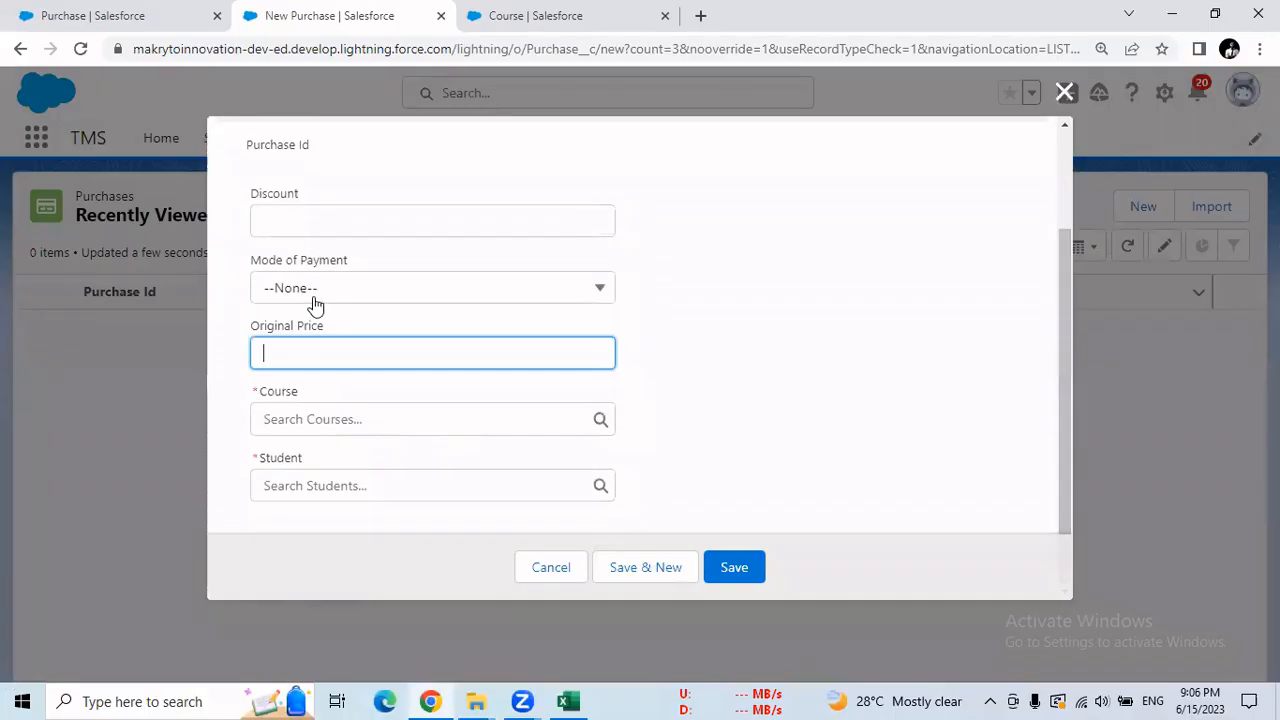
left_click(320, 292)
left_click(320, 292)
left_click(317, 226)
left_click_drag(1068, 385, 1041, 280)
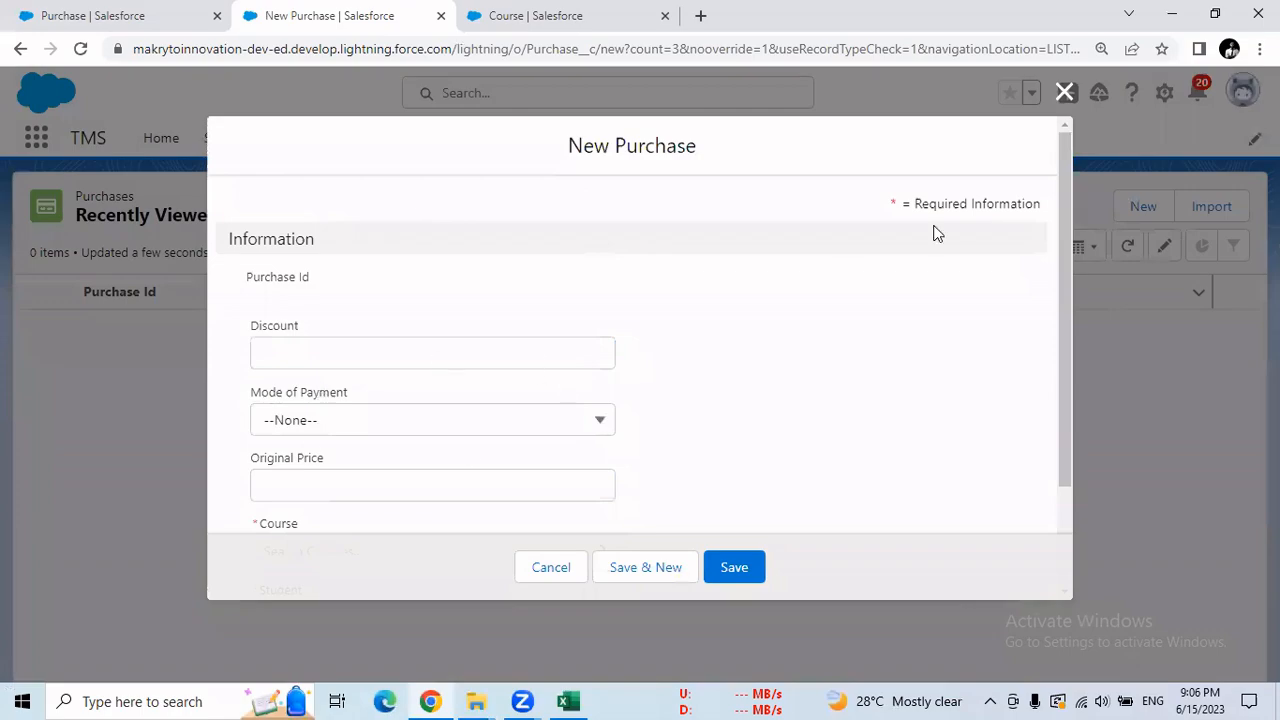
left_click(1063, 93)
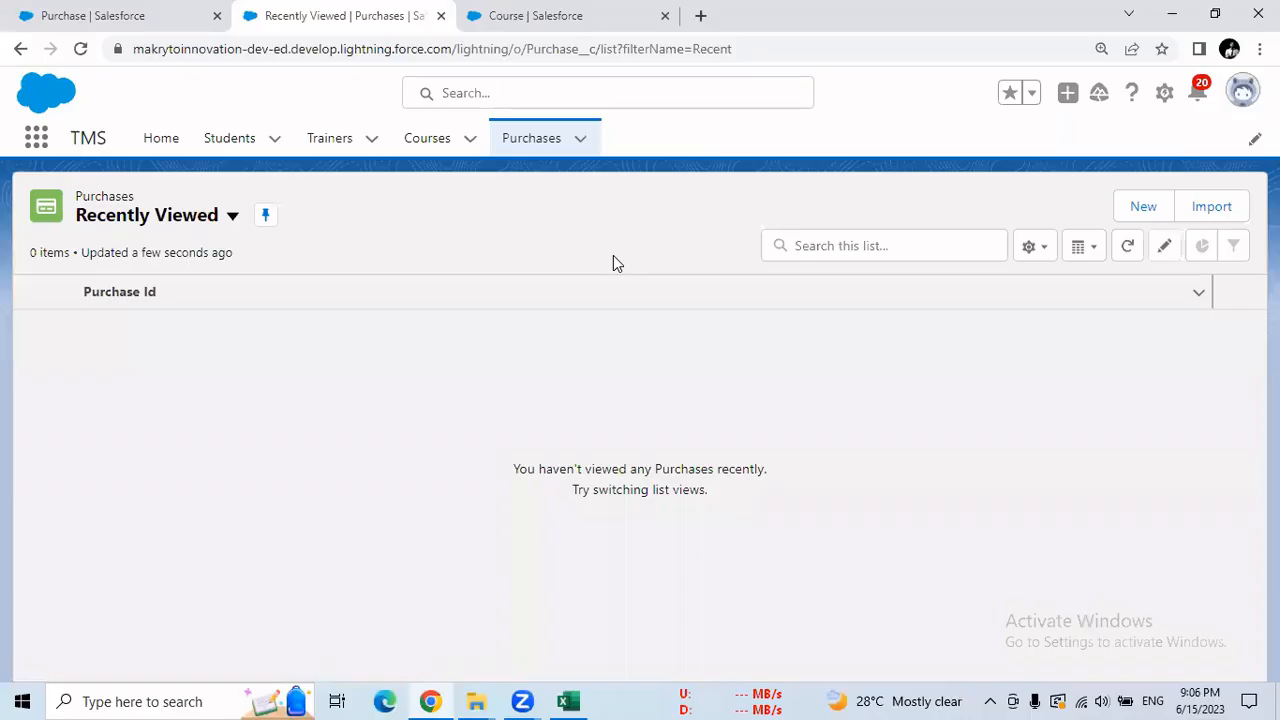